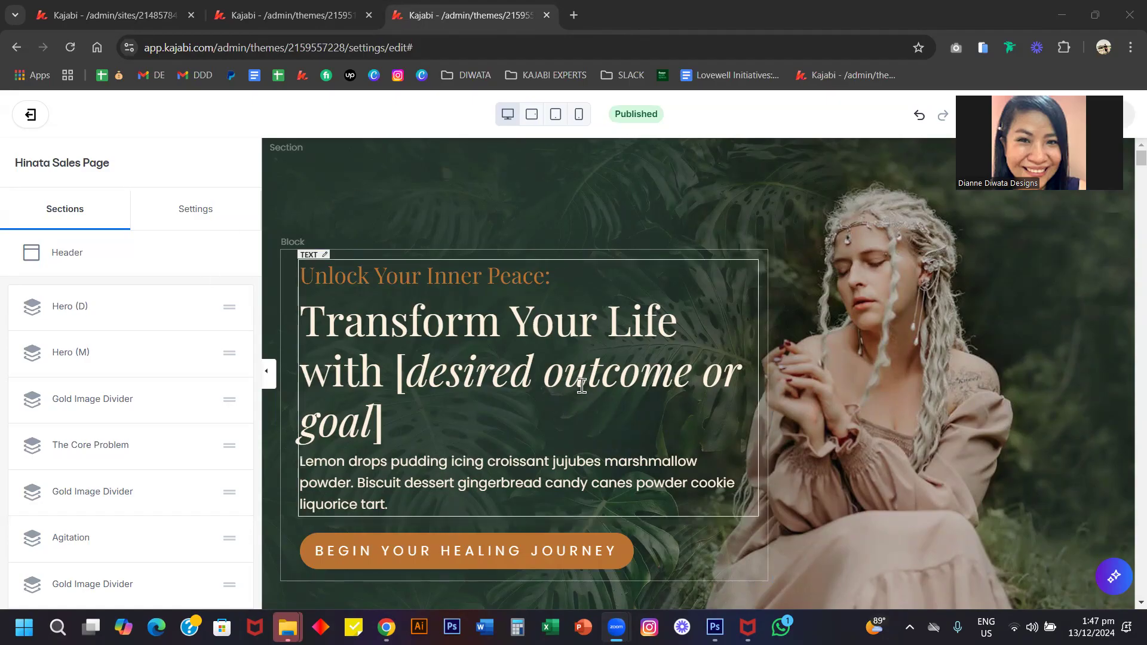
{"action": "scroll", "coordinate": [582, 386], "scroll_direction": "down", "scroll_amount": 4}
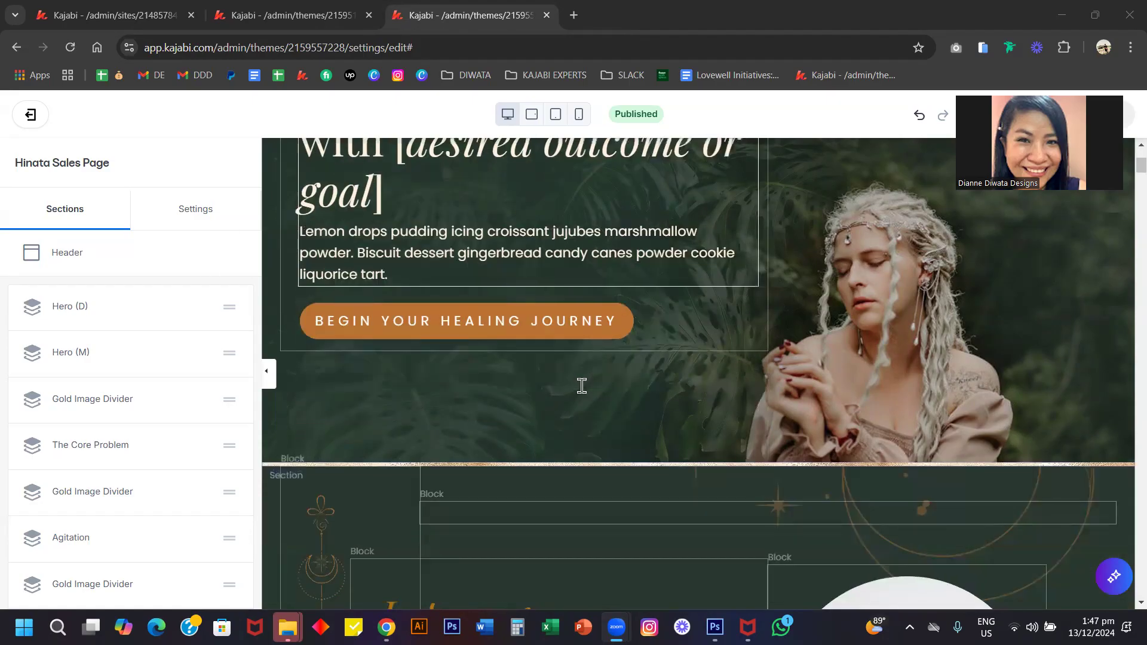
{"action": "scroll", "coordinate": [582, 386], "scroll_direction": "up", "scroll_amount": 4}
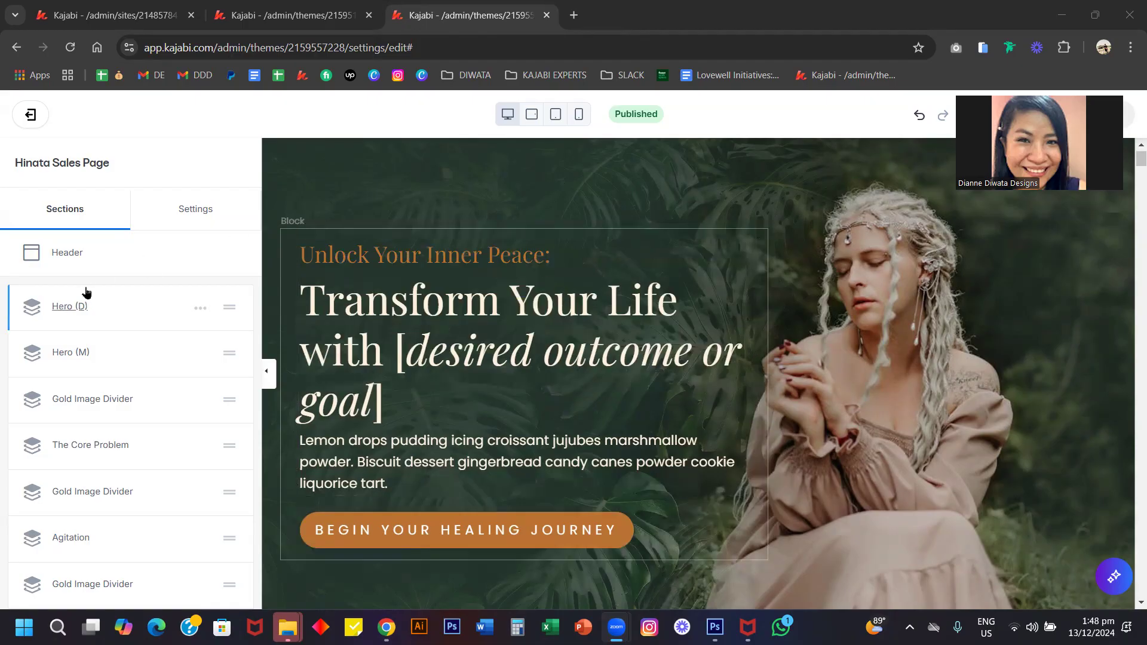
{"action": "right_click", "coordinate": [177, 487]}
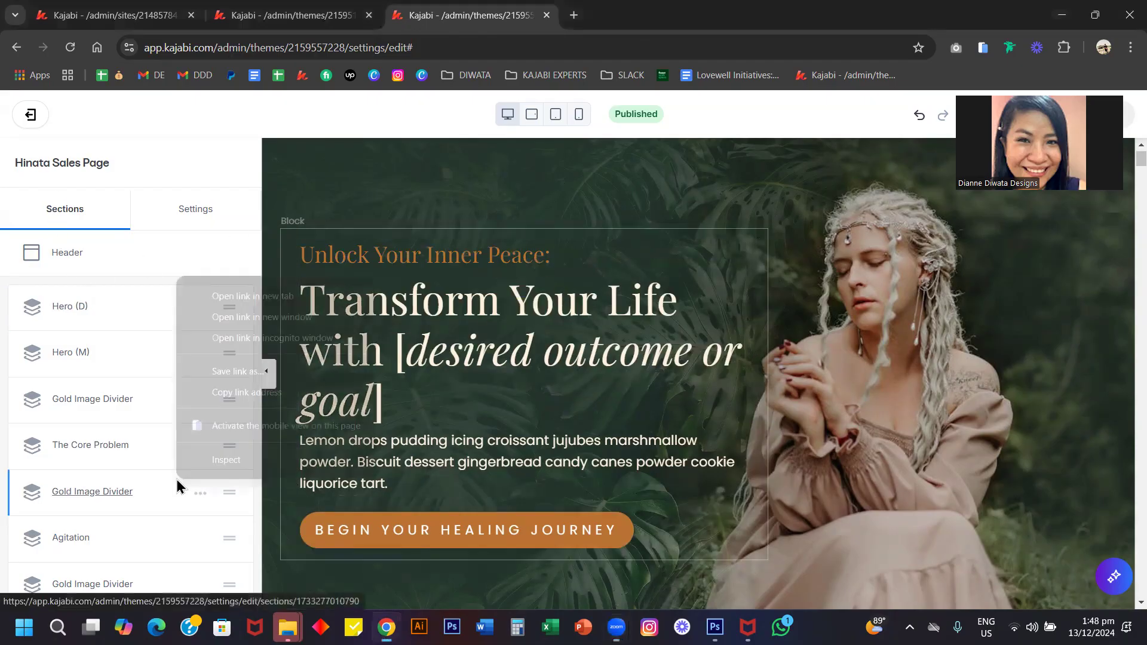
{"action": "left_click", "coordinate": [156, 166]}
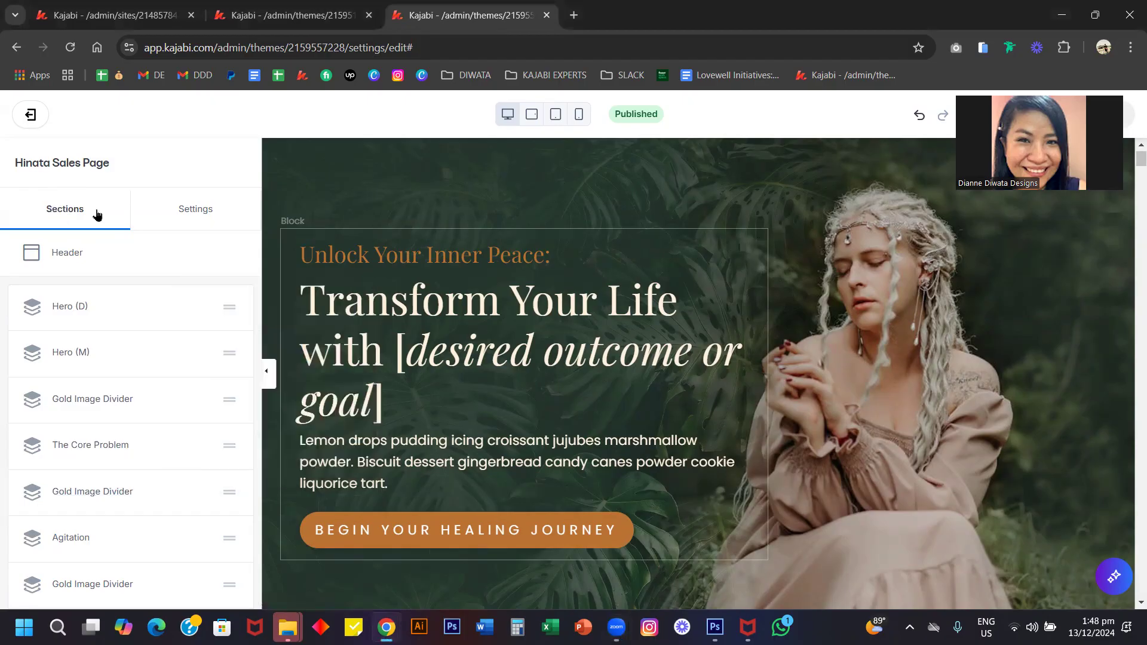
Examine the Header section's Desktop Layout and Mobile Layout settings for the Hide Header option, then return to the section list
{"action": "left_click", "coordinate": [71, 255]}
{"action": "scroll", "coordinate": [124, 357], "scroll_direction": "down", "scroll_amount": 5}
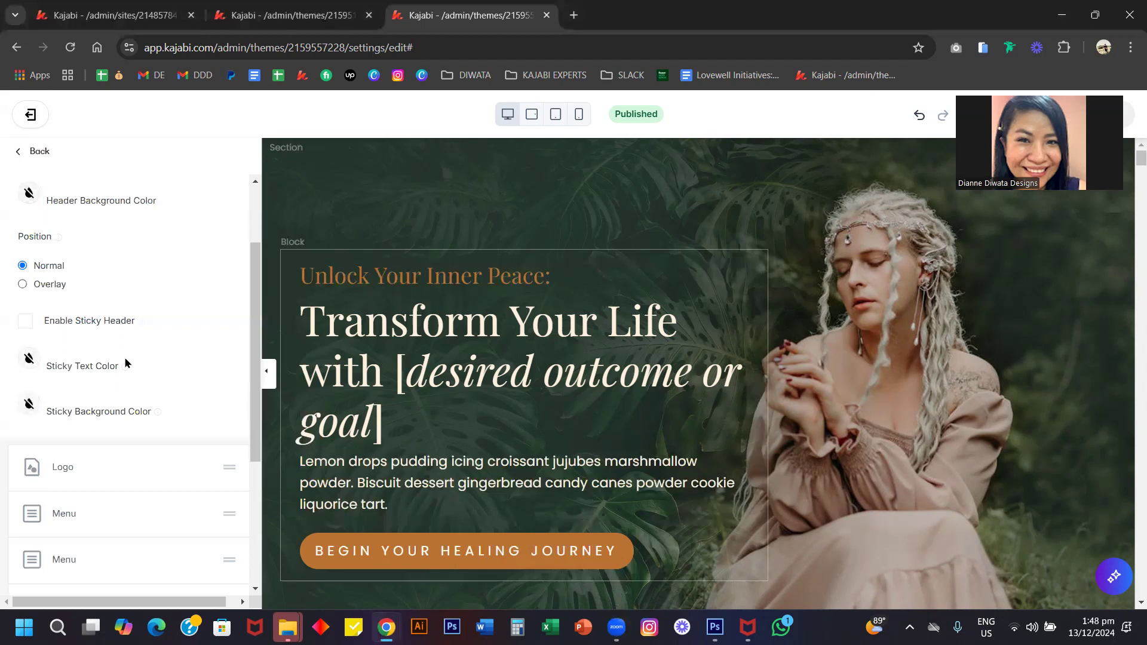
{"action": "left_click", "coordinate": [88, 540]}
{"action": "scroll", "coordinate": [87, 538], "scroll_direction": "down", "scroll_amount": 3}
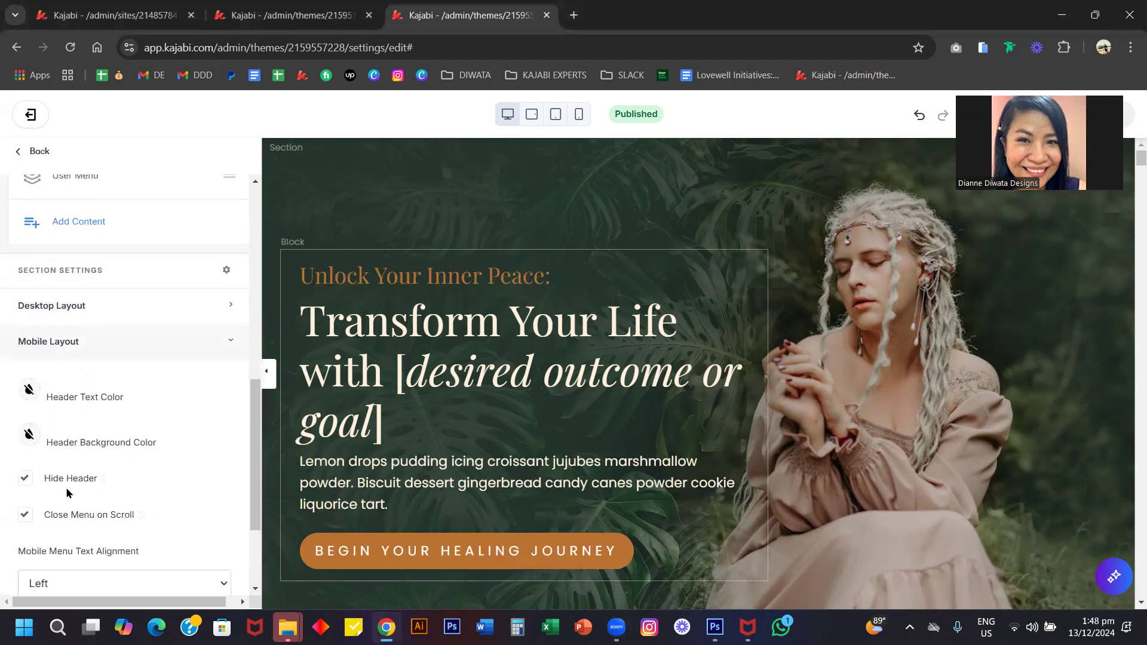
{"action": "left_click", "coordinate": [108, 316]}
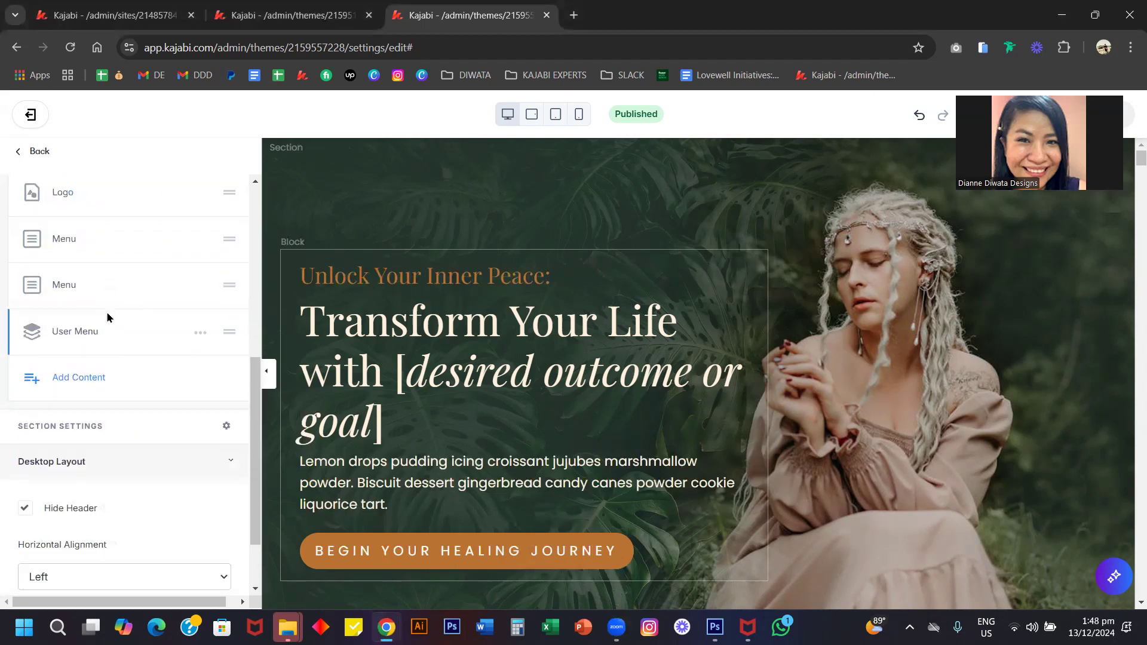
{"action": "scroll", "coordinate": [90, 515], "scroll_direction": "up", "scroll_amount": 6}
{"action": "scroll", "coordinate": [67, 253], "scroll_direction": "down", "scroll_amount": 6}
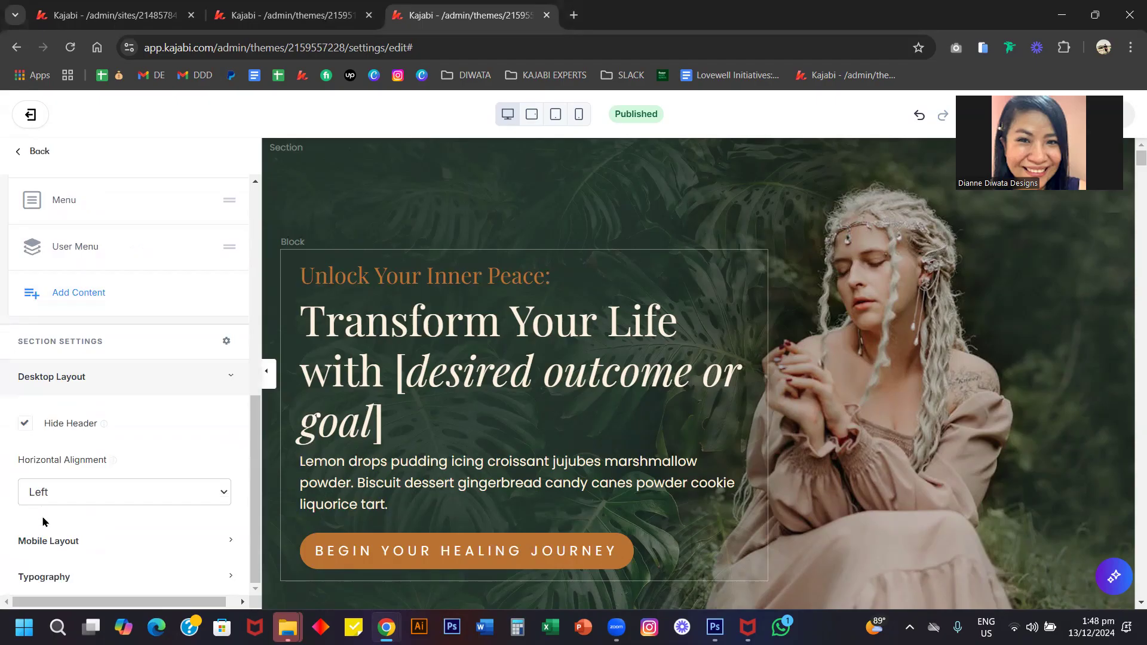
{"action": "left_click", "coordinate": [46, 541]}
{"action": "scroll", "coordinate": [48, 508], "scroll_direction": "down", "scroll_amount": 3}
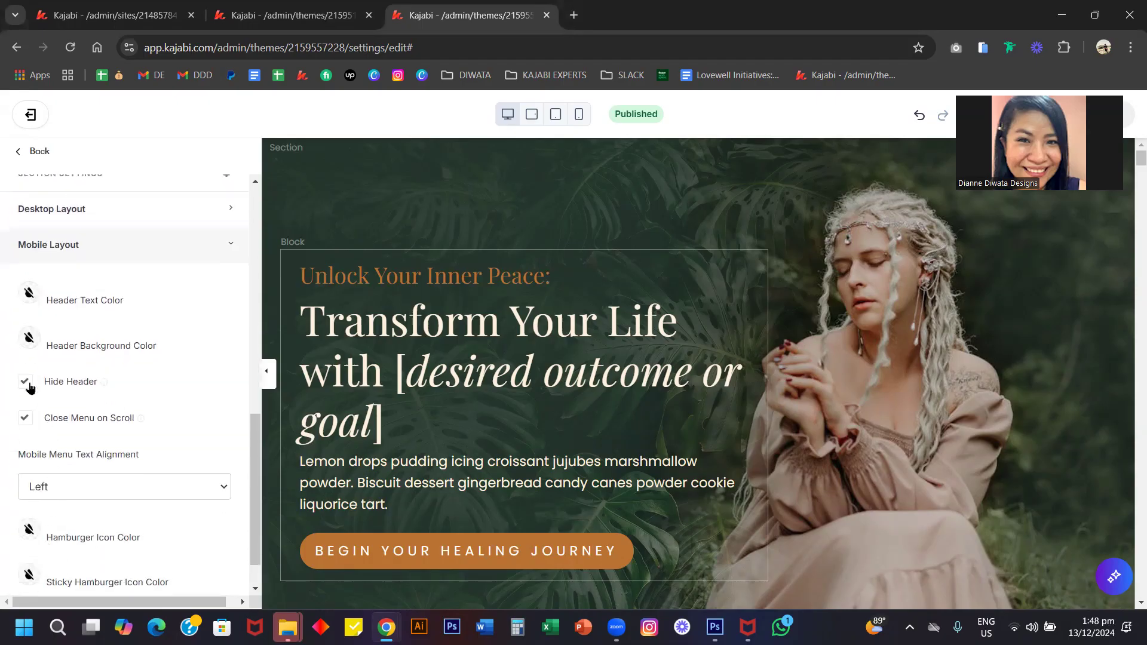
{"action": "scroll", "coordinate": [60, 364], "scroll_direction": "up", "scroll_amount": 10}
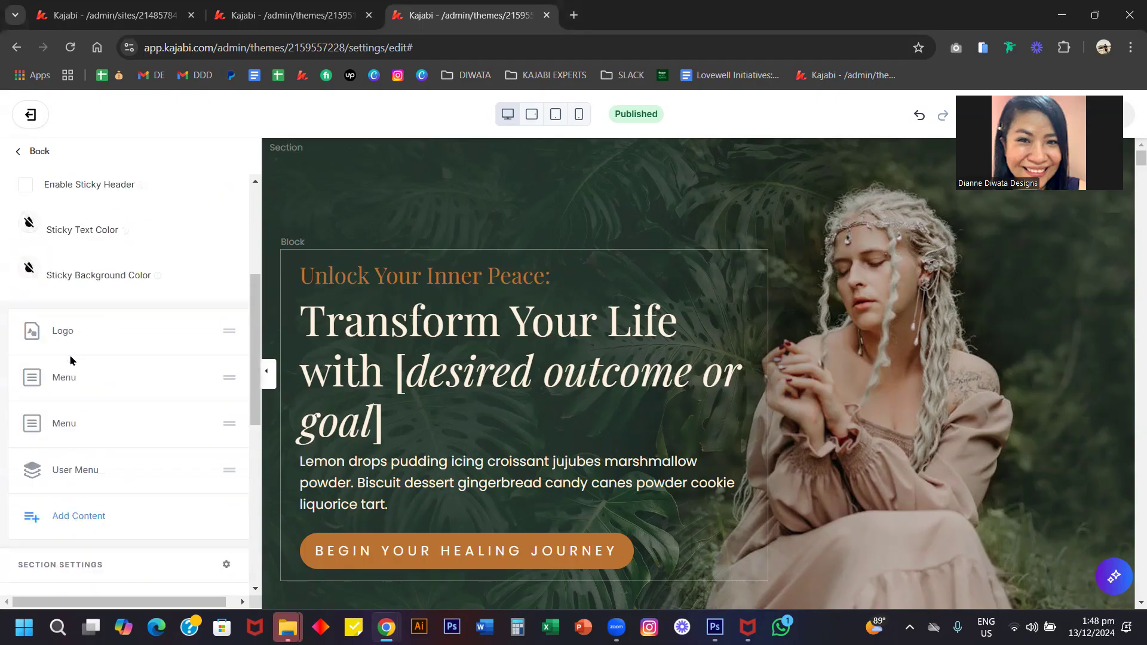
{"action": "left_click", "coordinate": [37, 153]}
Look through the full section list of the Hinata Sales Page, from the Header down to the Two Step Optin
{"action": "scroll", "coordinate": [120, 335], "scroll_direction": "down", "scroll_amount": 1}
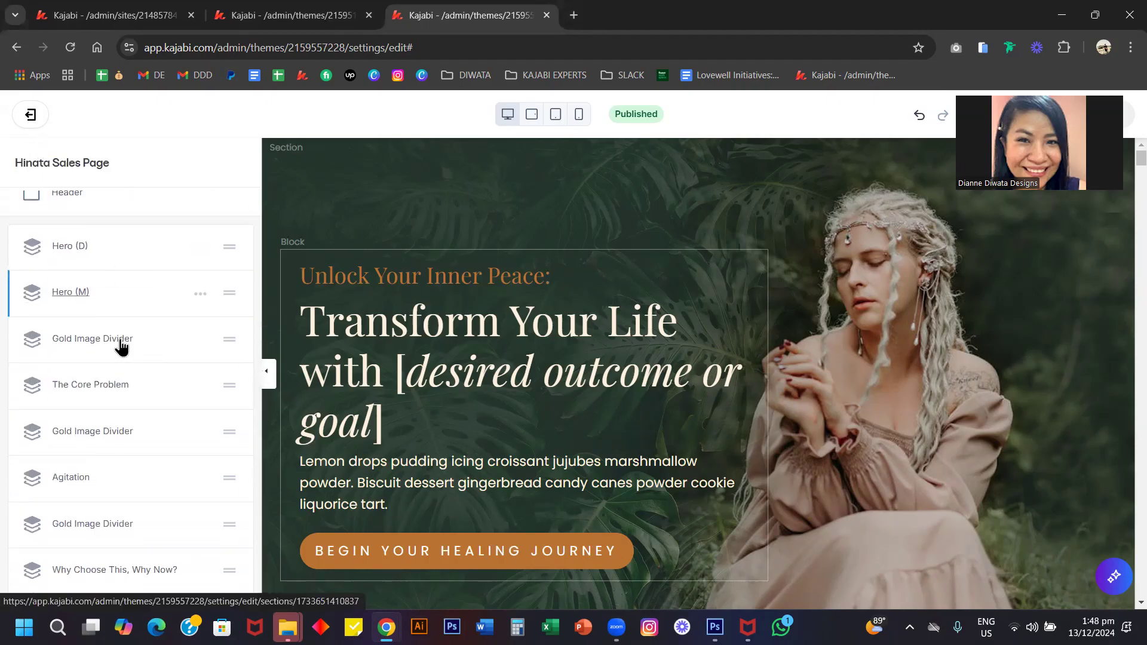
{"action": "scroll", "coordinate": [141, 426], "scroll_direction": "down", "scroll_amount": 10}
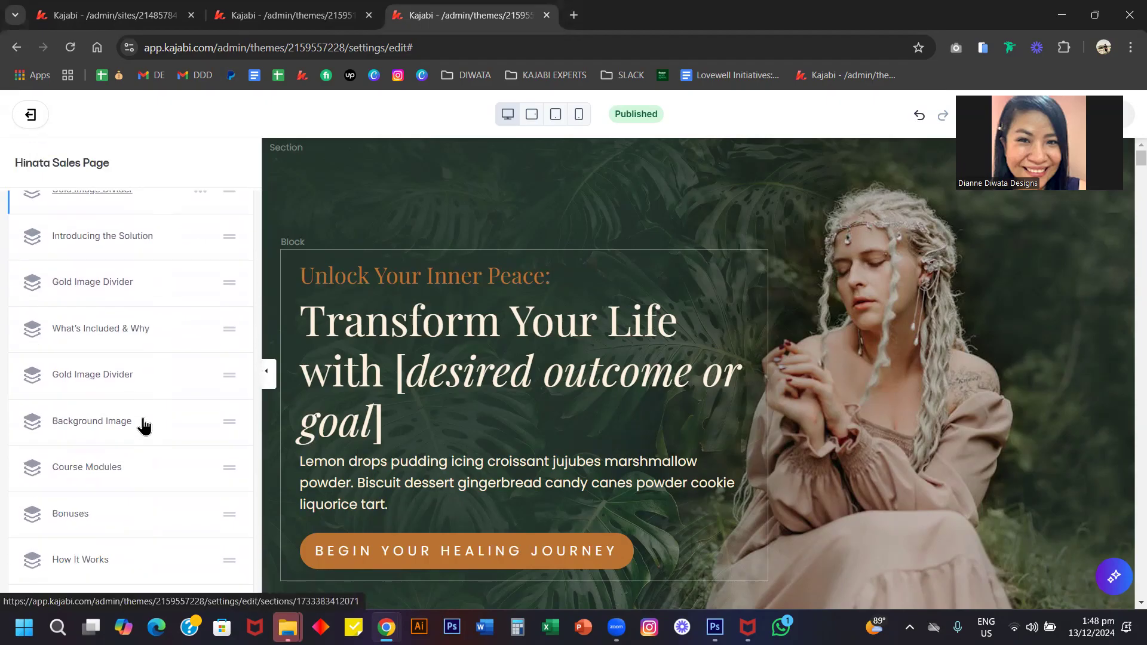
{"action": "scroll", "coordinate": [143, 425], "scroll_direction": "down", "scroll_amount": 15}
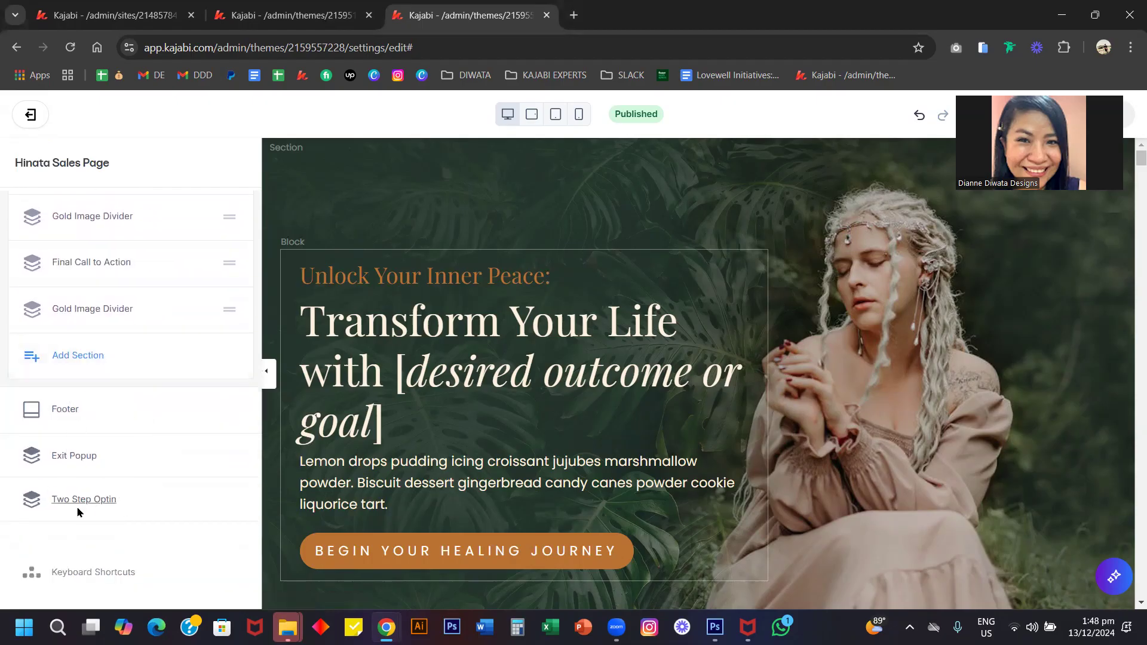
{"action": "scroll", "coordinate": [121, 333], "scroll_direction": "up", "scroll_amount": 10}
{"action": "scroll", "coordinate": [122, 333], "scroll_direction": "up", "scroll_amount": 7}
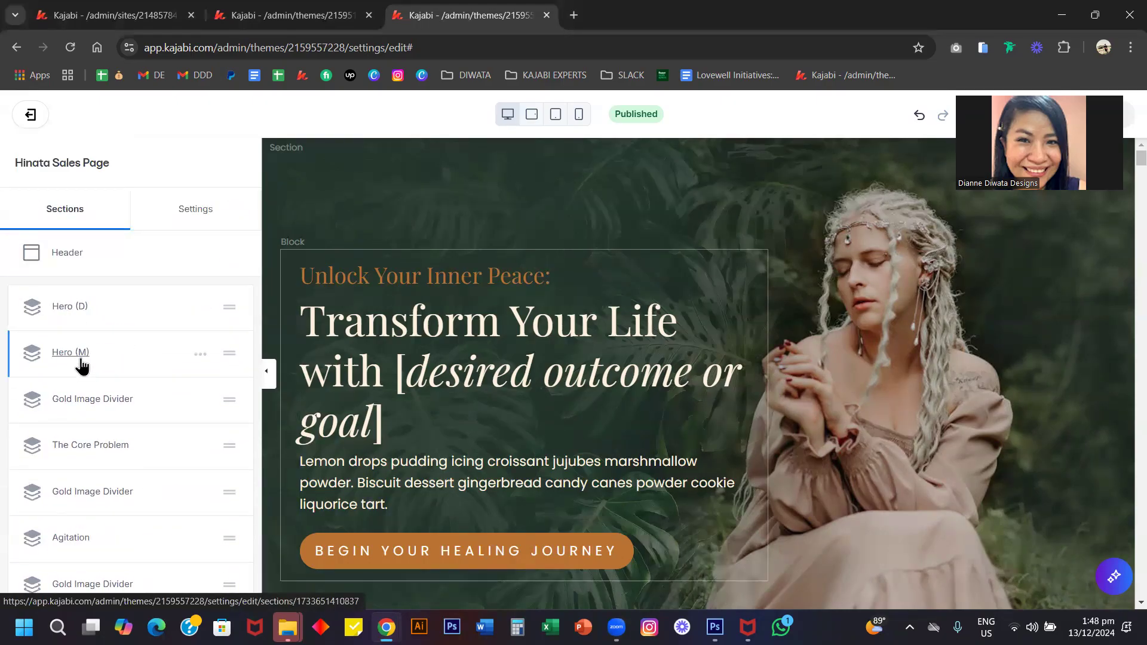
{"action": "scroll", "coordinate": [128, 384], "scroll_direction": "down", "scroll_amount": 4}
{"action": "scroll", "coordinate": [131, 387], "scroll_direction": "down", "scroll_amount": 6}
{"action": "scroll", "coordinate": [131, 387], "scroll_direction": "up", "scroll_amount": 10}
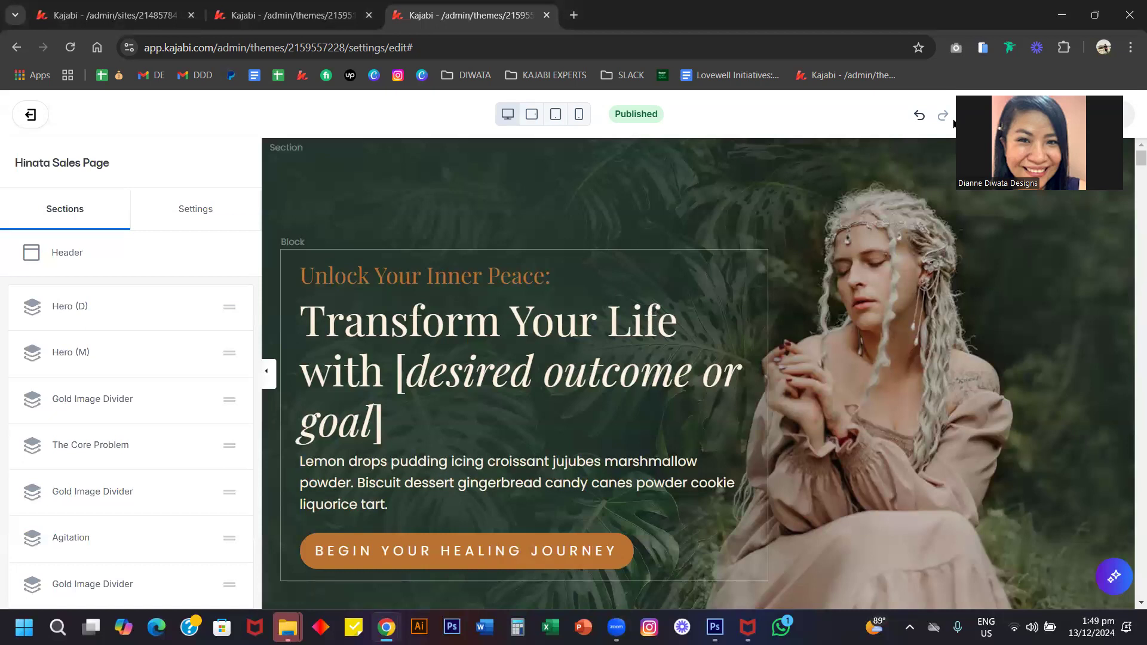
Open the Hero (D) section to view its content blocks and settings, and return to the section list
{"action": "scroll", "coordinate": [687, 367], "scroll_direction": "down", "scroll_amount": 2}
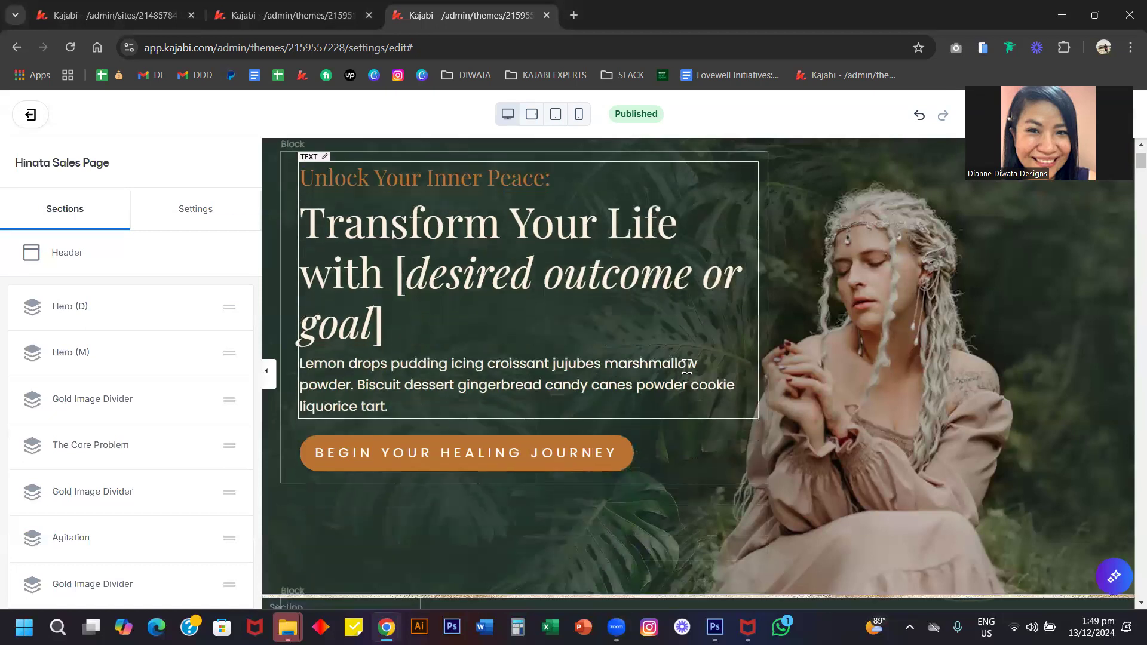
{"action": "scroll", "coordinate": [688, 366], "scroll_direction": "up", "scroll_amount": 1}
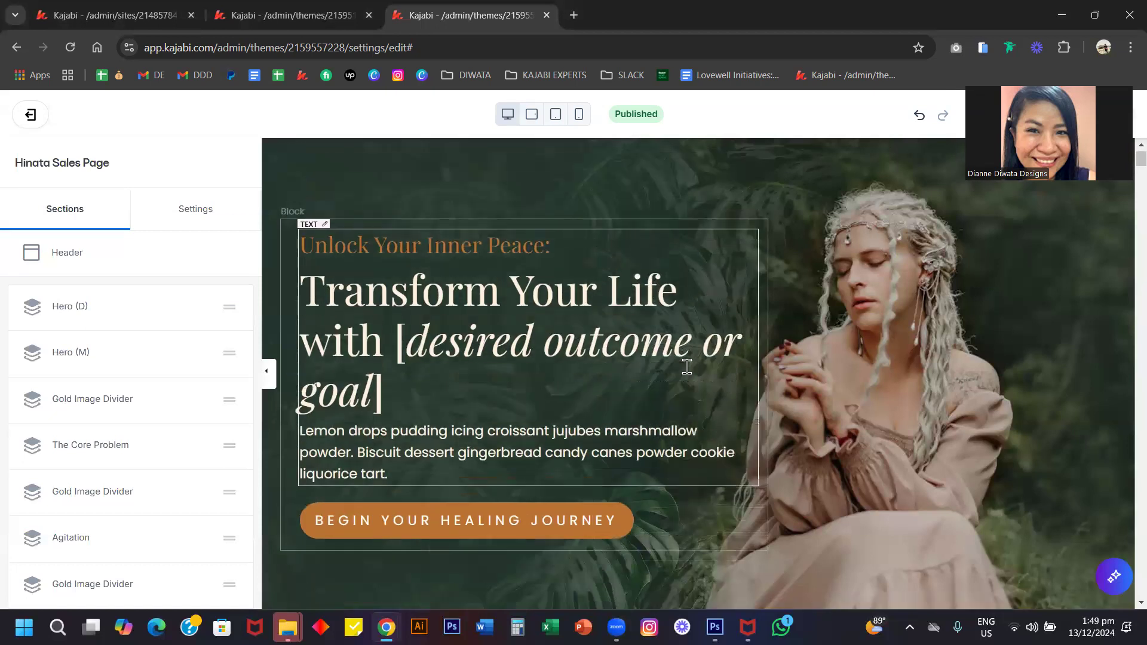
{"action": "left_click", "coordinate": [64, 319]}
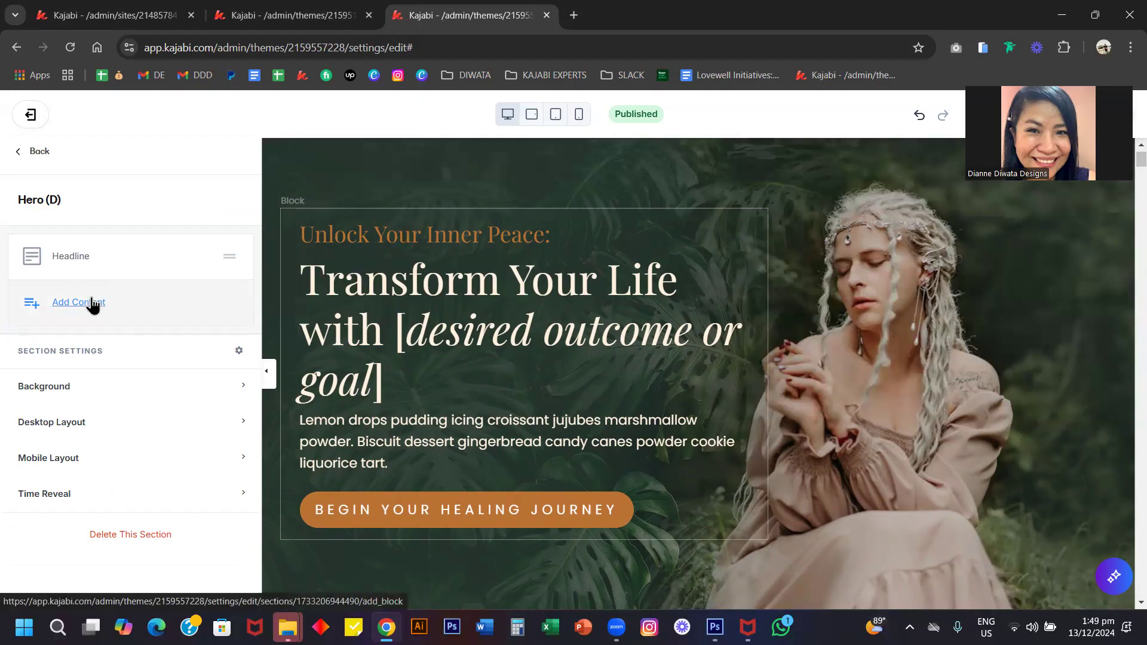
{"action": "left_click", "coordinate": [37, 151]}
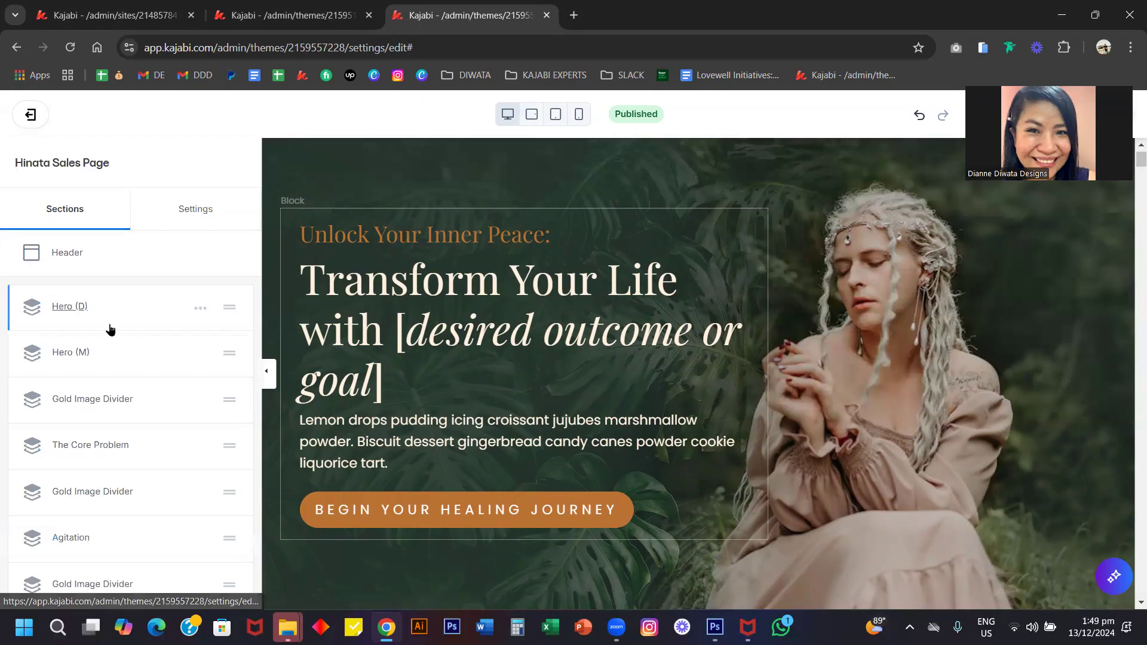
Open The Core Problem section, compare its content blocks with the page preview, and return to the section list
{"action": "scroll", "coordinate": [415, 397], "scroll_direction": "down", "scroll_amount": 9}
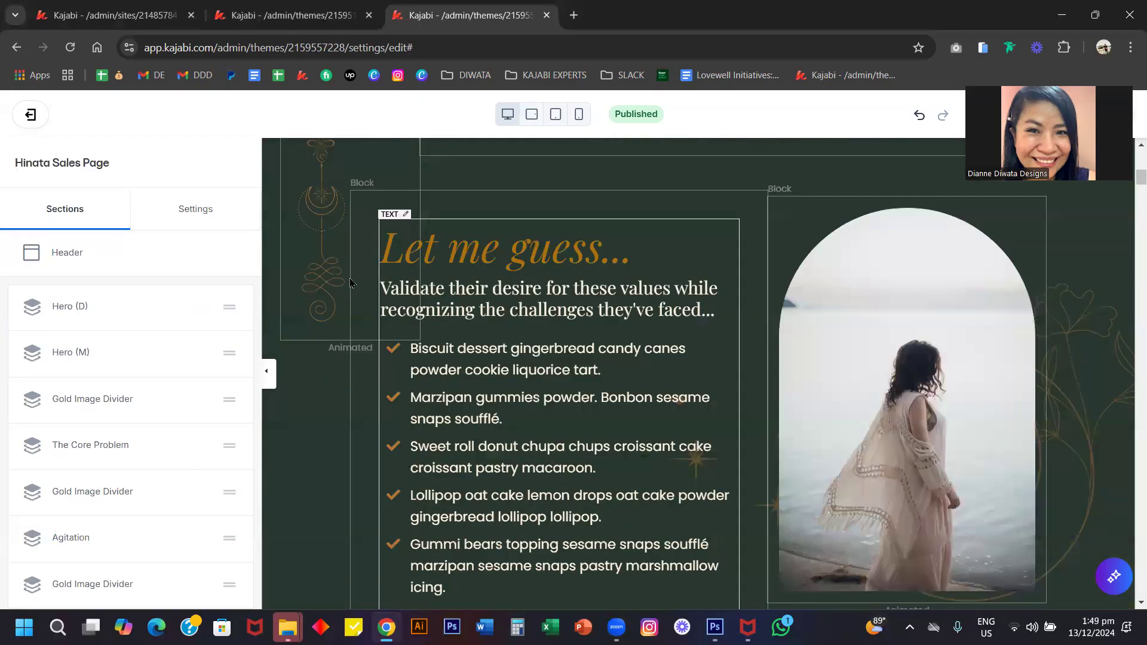
{"action": "scroll", "coordinate": [351, 283], "scroll_direction": "up", "scroll_amount": 1}
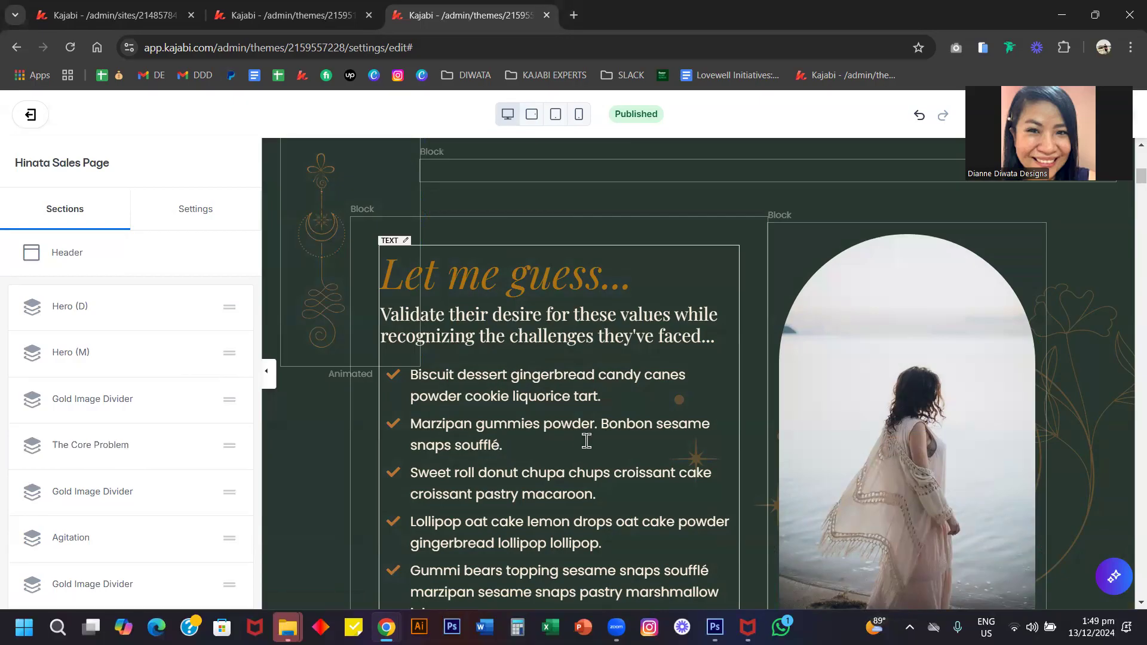
{"action": "left_click", "coordinate": [103, 445]}
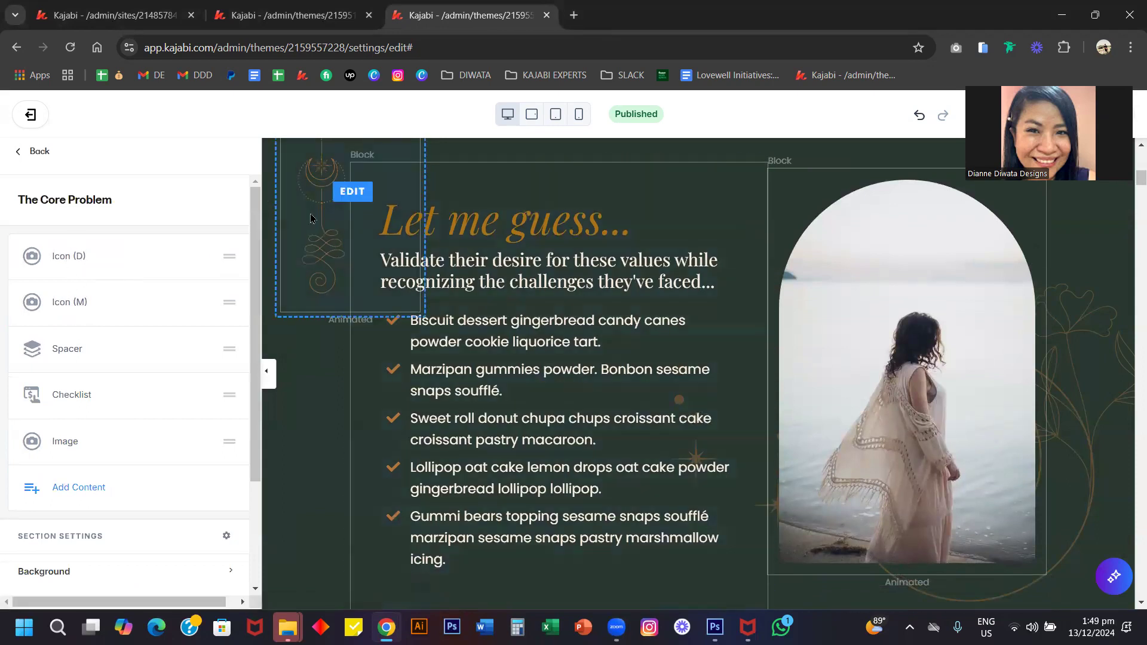
{"action": "scroll", "coordinate": [494, 346], "scroll_direction": "up", "scroll_amount": 2}
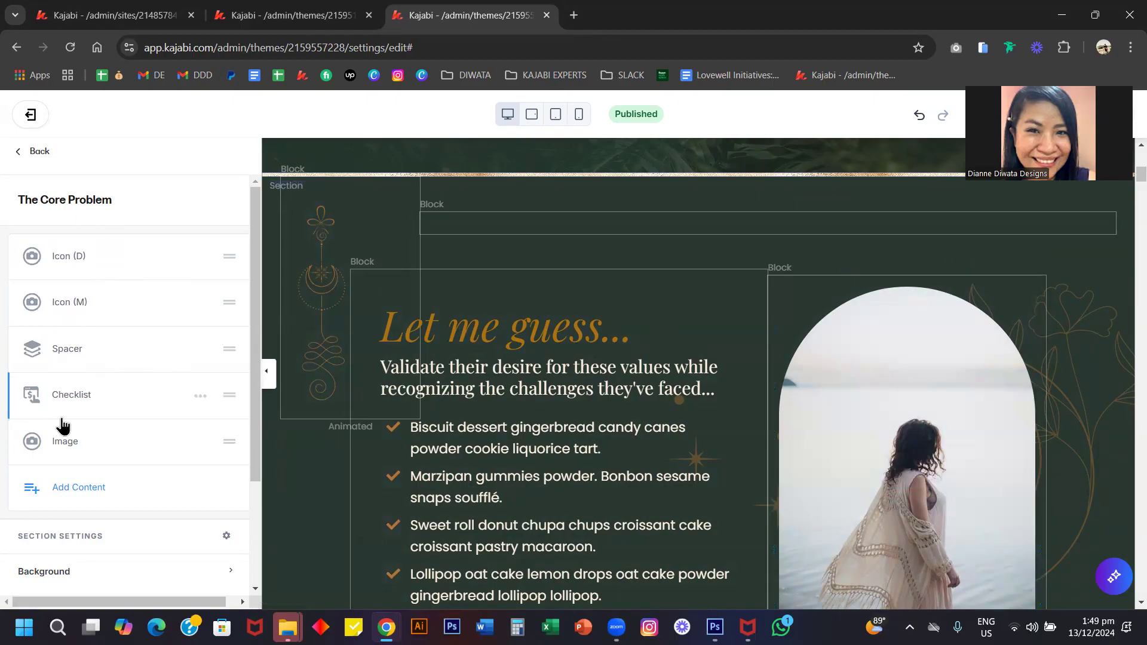
{"action": "scroll", "coordinate": [493, 394], "scroll_direction": "down", "scroll_amount": 3}
{"action": "scroll", "coordinate": [494, 396], "scroll_direction": "up", "scroll_amount": 3}
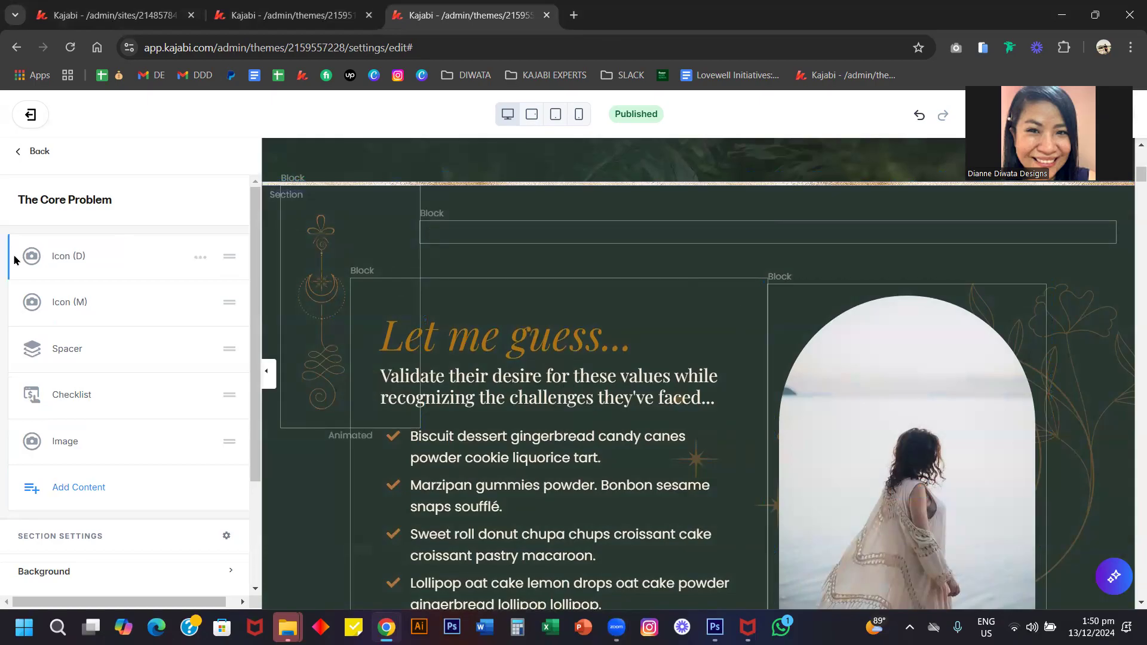
{"action": "left_click", "coordinate": [37, 153]}
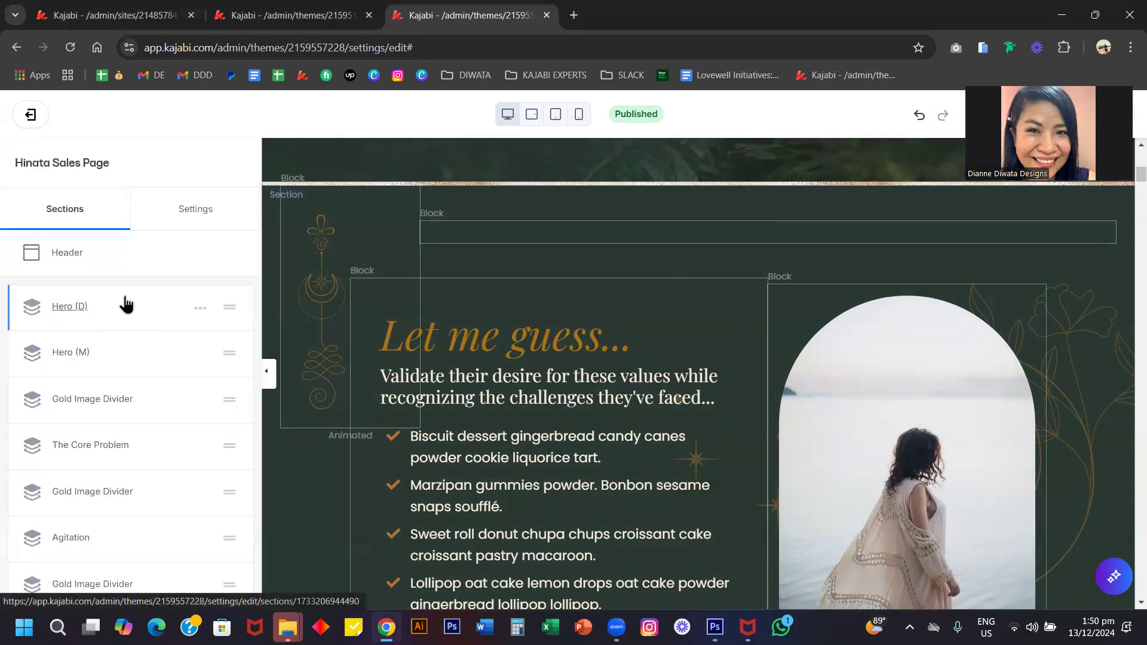
Revisit the Hero (D) section's settings to see how the preview follows it, and go back to the section list
{"action": "left_click", "coordinate": [66, 308]}
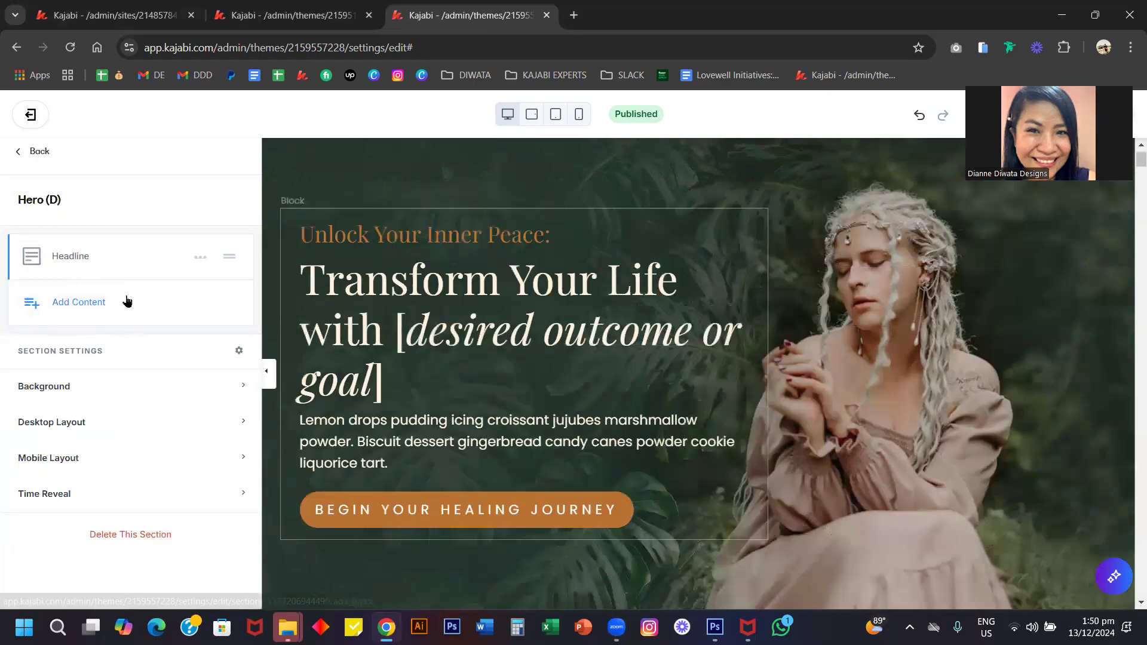
{"action": "left_click", "coordinate": [35, 154]}
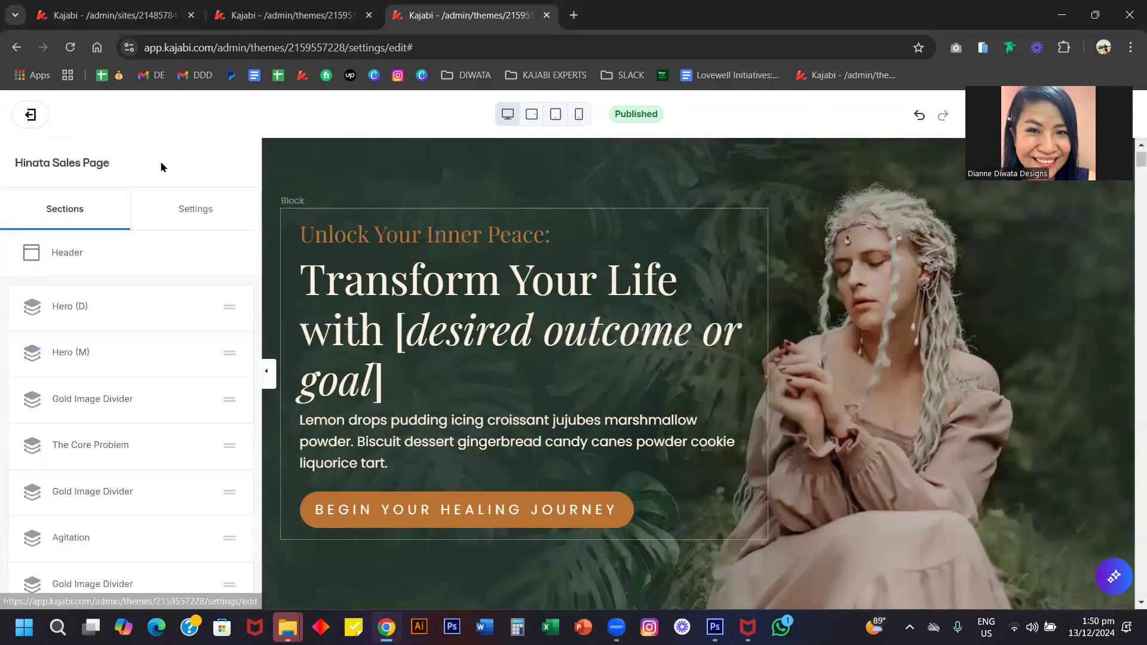
{"action": "scroll", "coordinate": [518, 297], "scroll_direction": "up", "scroll_amount": 1}
{"action": "scroll", "coordinate": [517, 296], "scroll_direction": "down", "scroll_amount": 1}
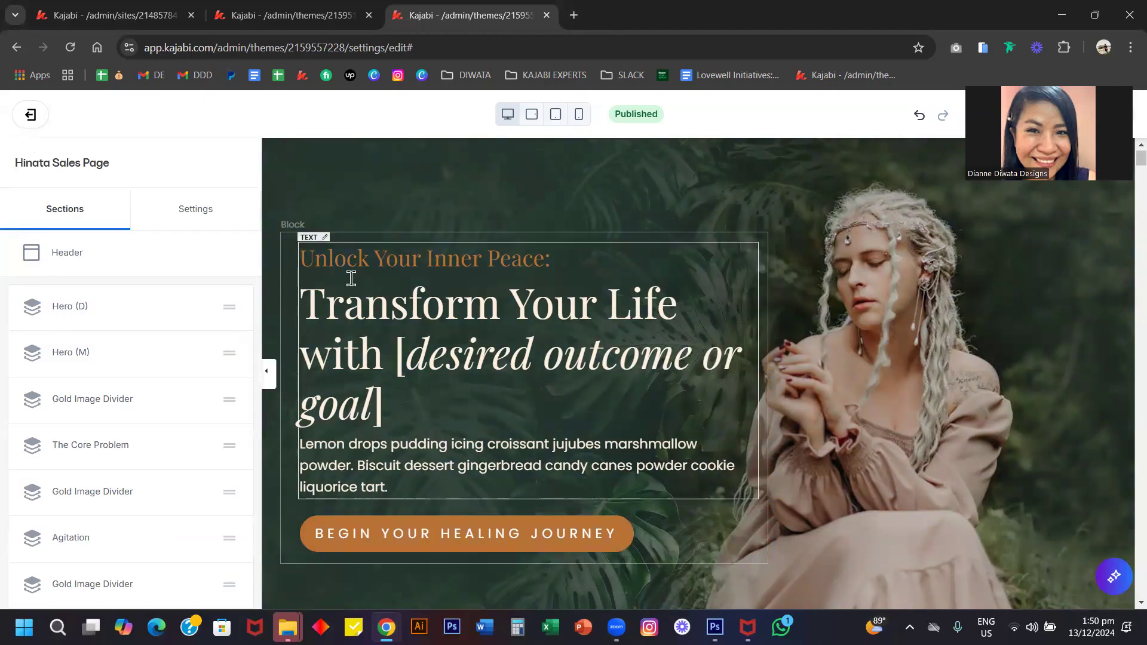
Open the hero headline's text block directly from the page preview and look over its width and text settings
{"action": "left_click", "coordinate": [465, 352]}
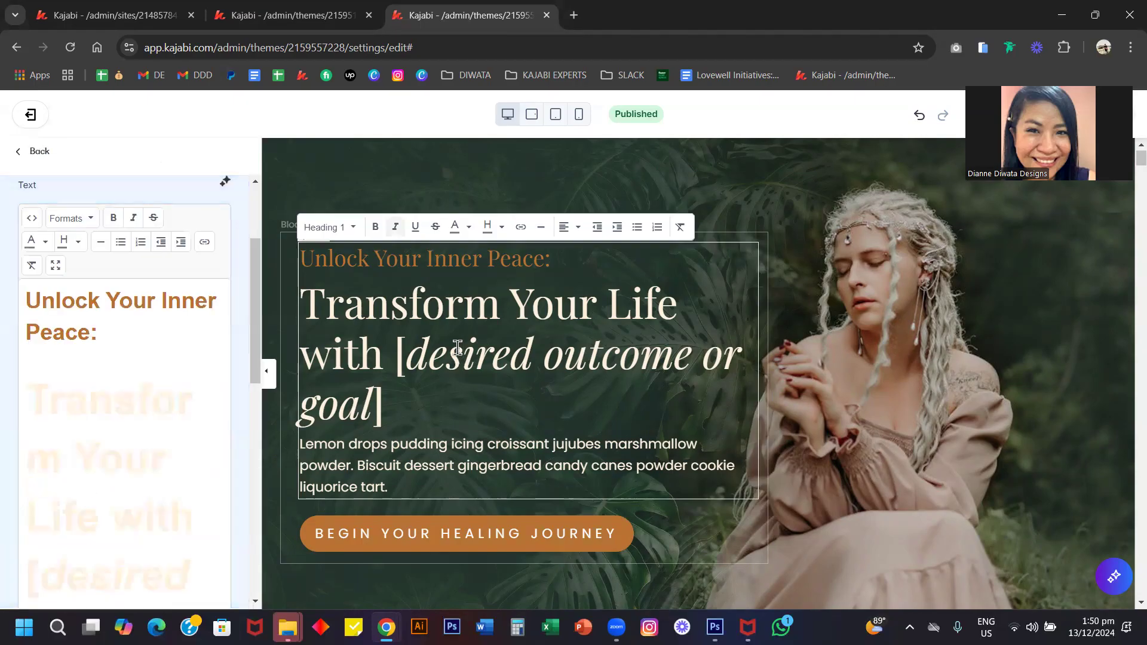
{"action": "scroll", "coordinate": [112, 295], "scroll_direction": "up", "scroll_amount": 3}
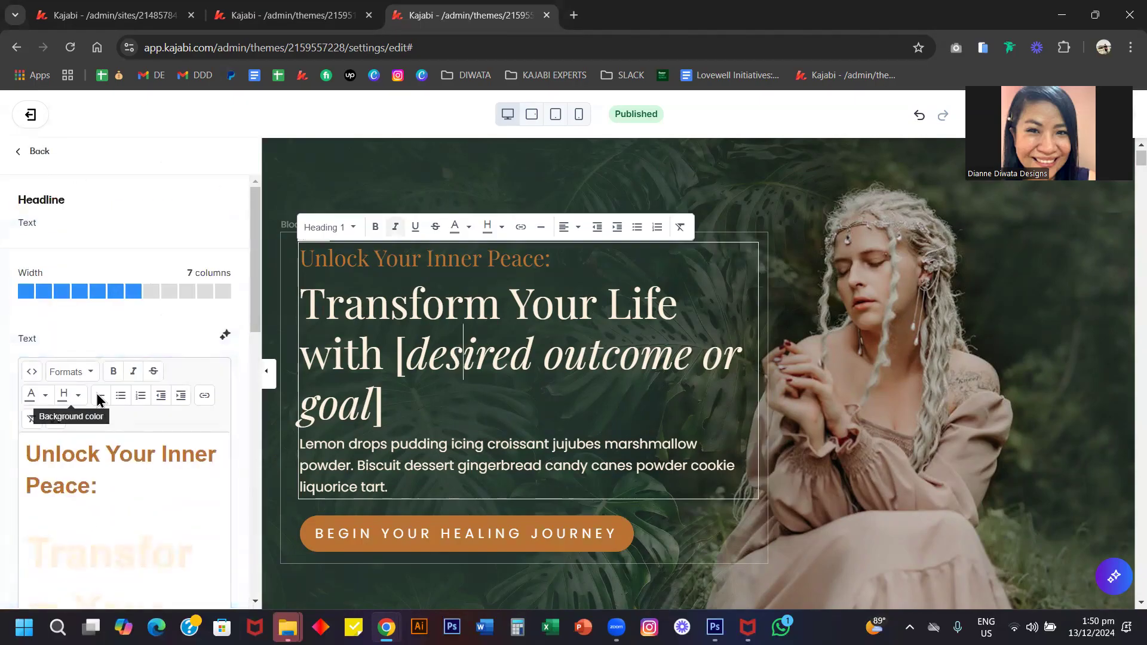
{"action": "scroll", "coordinate": [131, 412], "scroll_direction": "down", "scroll_amount": 4}
{"action": "scroll", "coordinate": [131, 412], "scroll_direction": "up", "scroll_amount": 4}
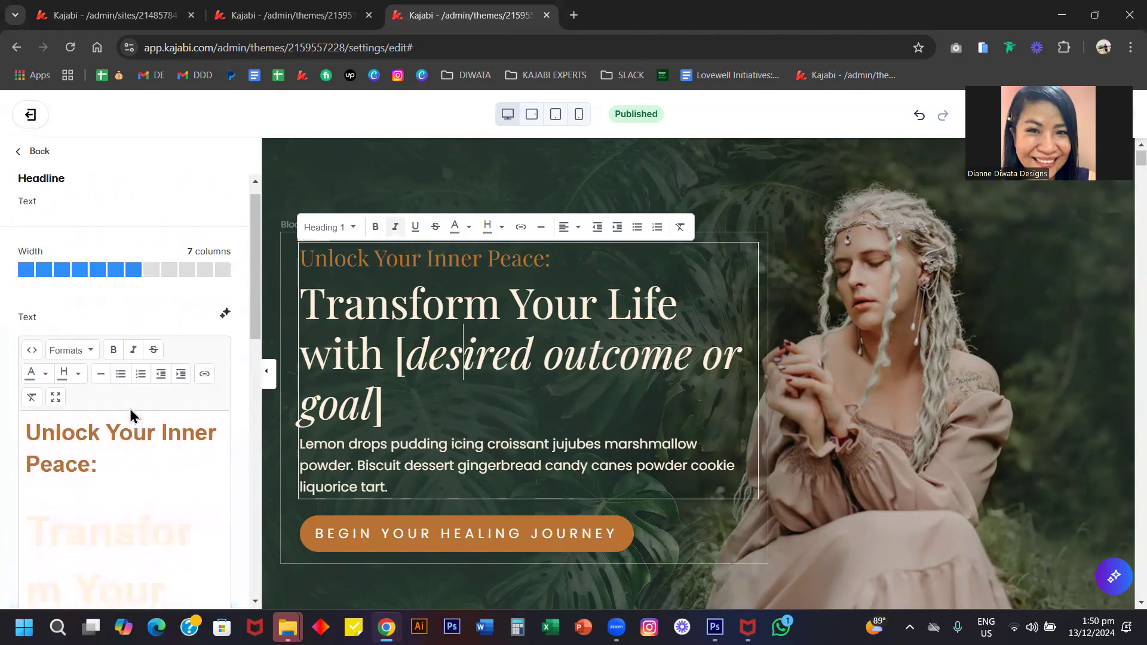
Open the "Stuck in the Same Cycle?" headline block from the page preview, and return to the page's section list
{"action": "scroll", "coordinate": [476, 413], "scroll_direction": "down", "scroll_amount": 10}
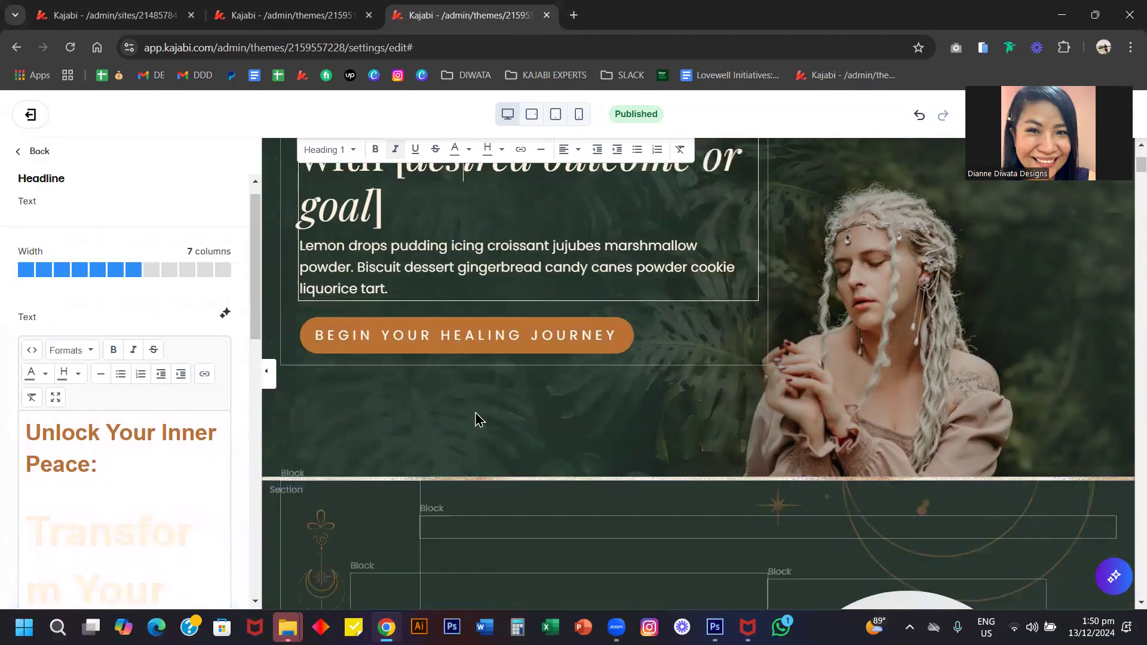
{"action": "scroll", "coordinate": [476, 412], "scroll_direction": "down", "scroll_amount": 8}
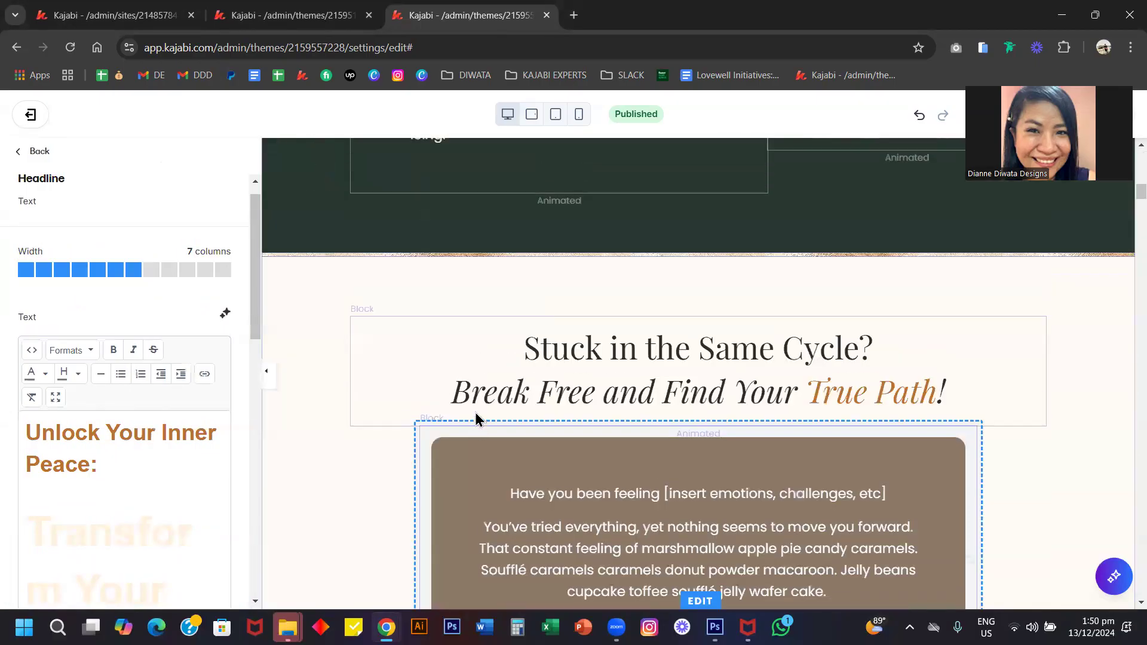
{"action": "left_click", "coordinate": [563, 361]}
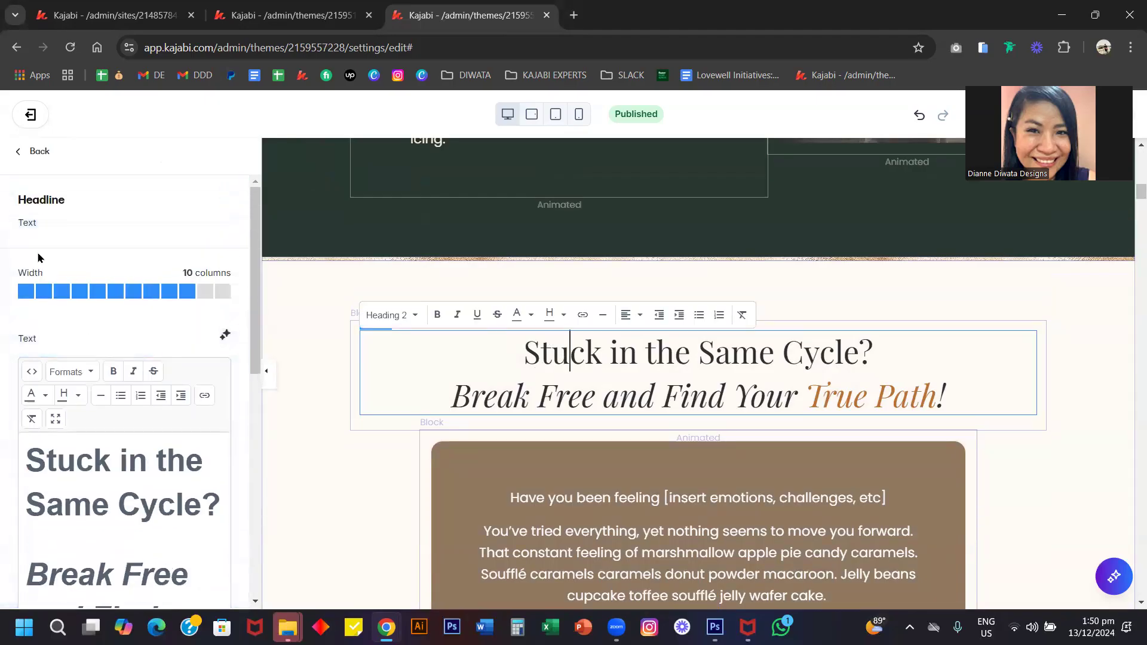
{"action": "left_click", "coordinate": [41, 151]}
{"action": "left_click", "coordinate": [47, 153]}
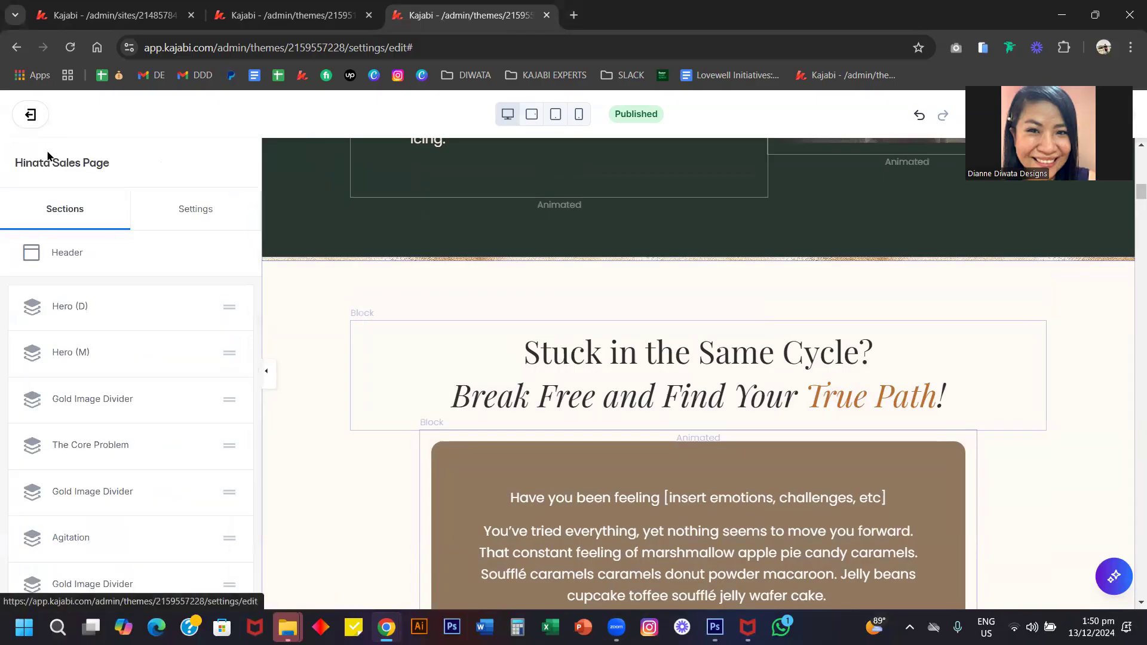
Open the What's Included & Why section, compare its headline and feature blocks with the page preview, and return to the section list
{"action": "scroll", "coordinate": [168, 390], "scroll_direction": "down", "scroll_amount": 8}
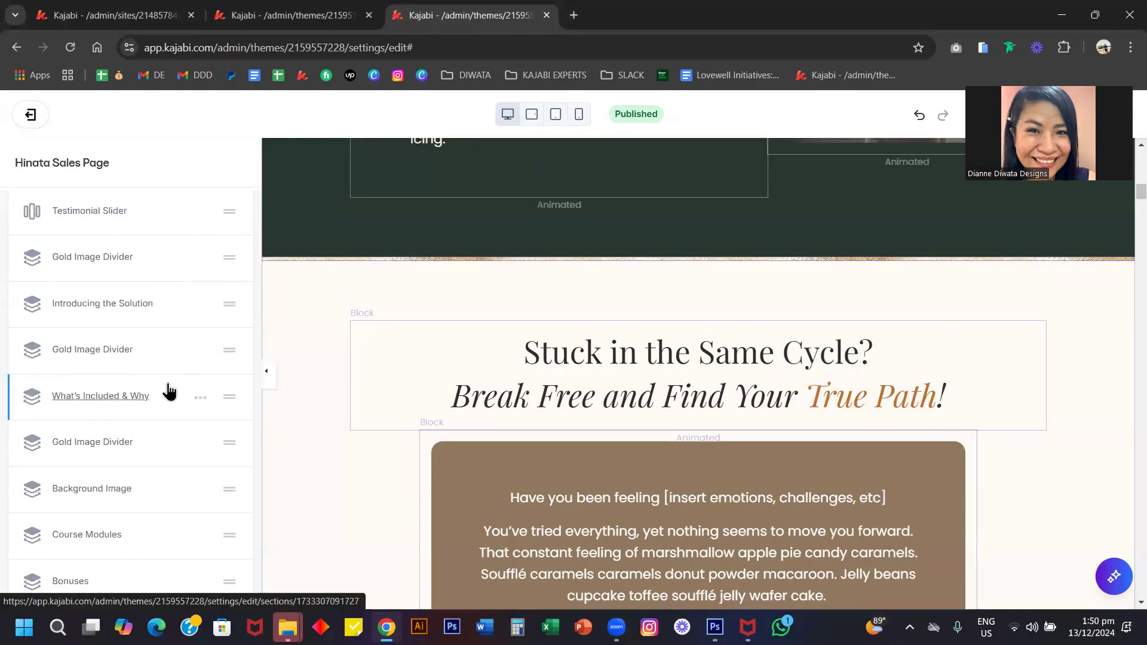
{"action": "left_click", "coordinate": [93, 396]}
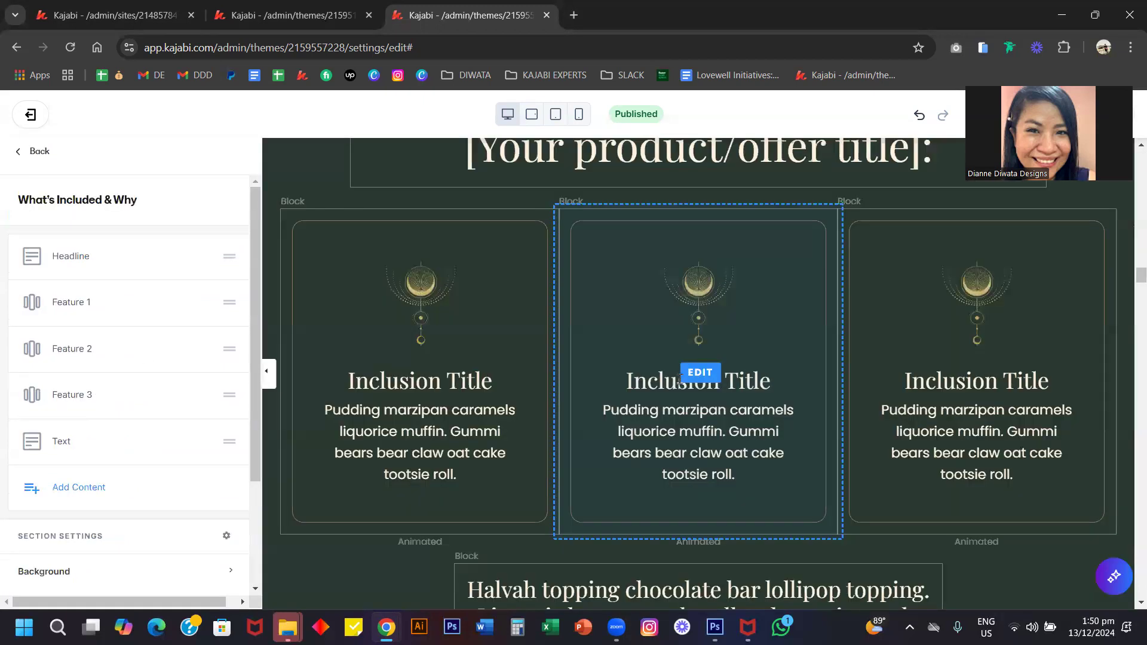
{"action": "scroll", "coordinate": [602, 299], "scroll_direction": "up", "scroll_amount": 4}
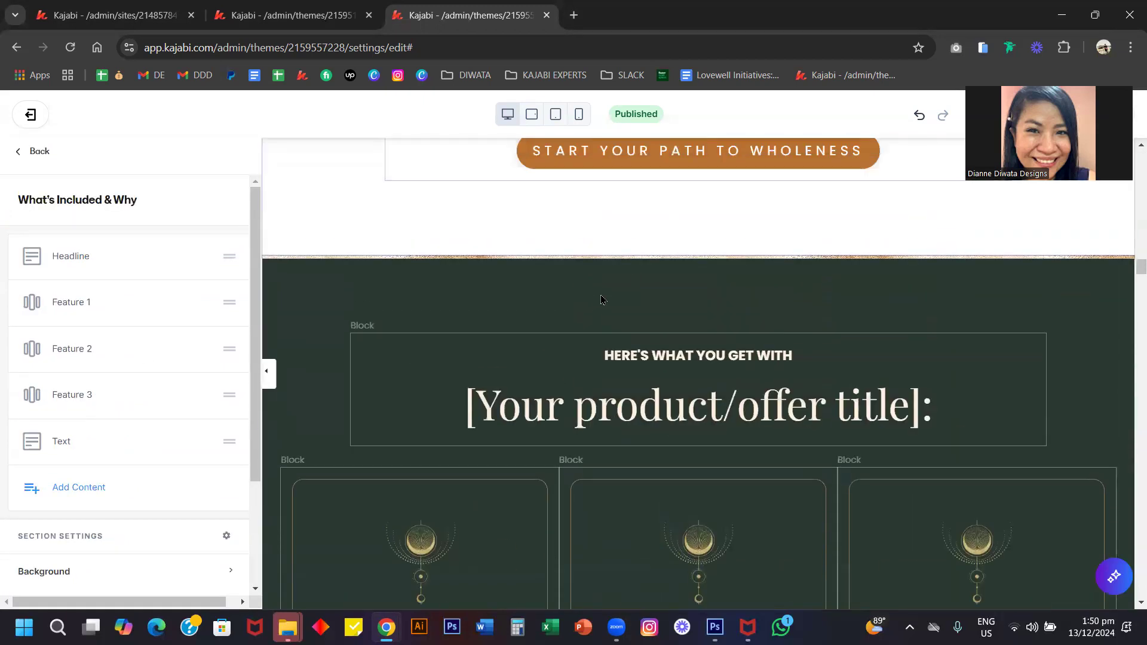
{"action": "scroll", "coordinate": [645, 373], "scroll_direction": "down", "scroll_amount": 3}
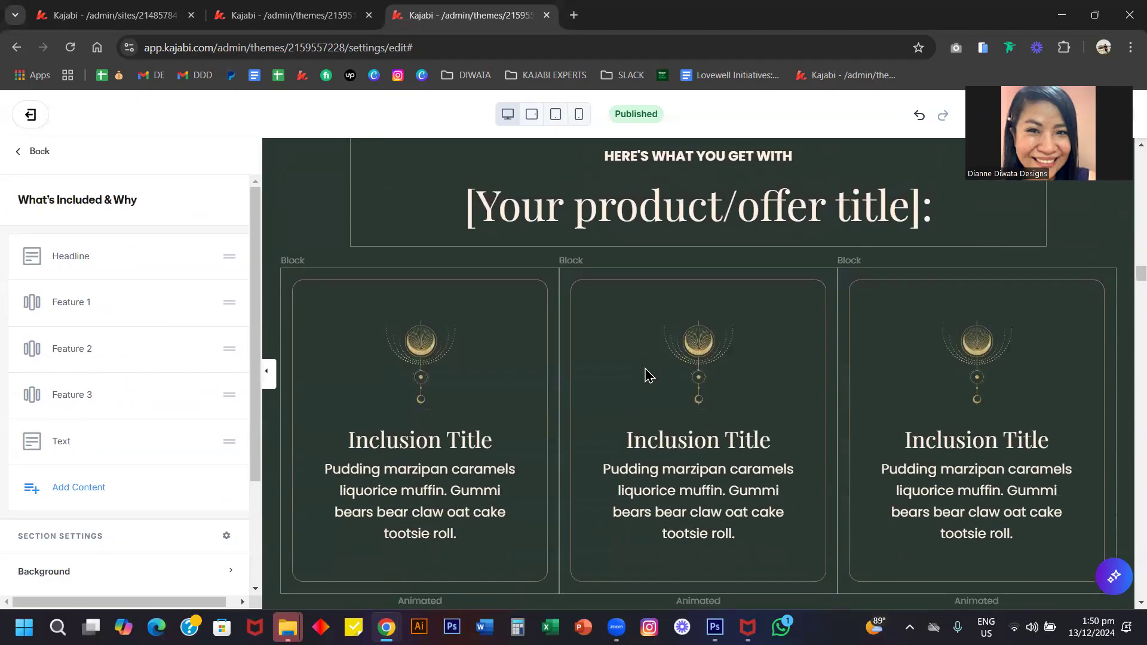
{"action": "scroll", "coordinate": [418, 303], "scroll_direction": "up", "scroll_amount": 15}
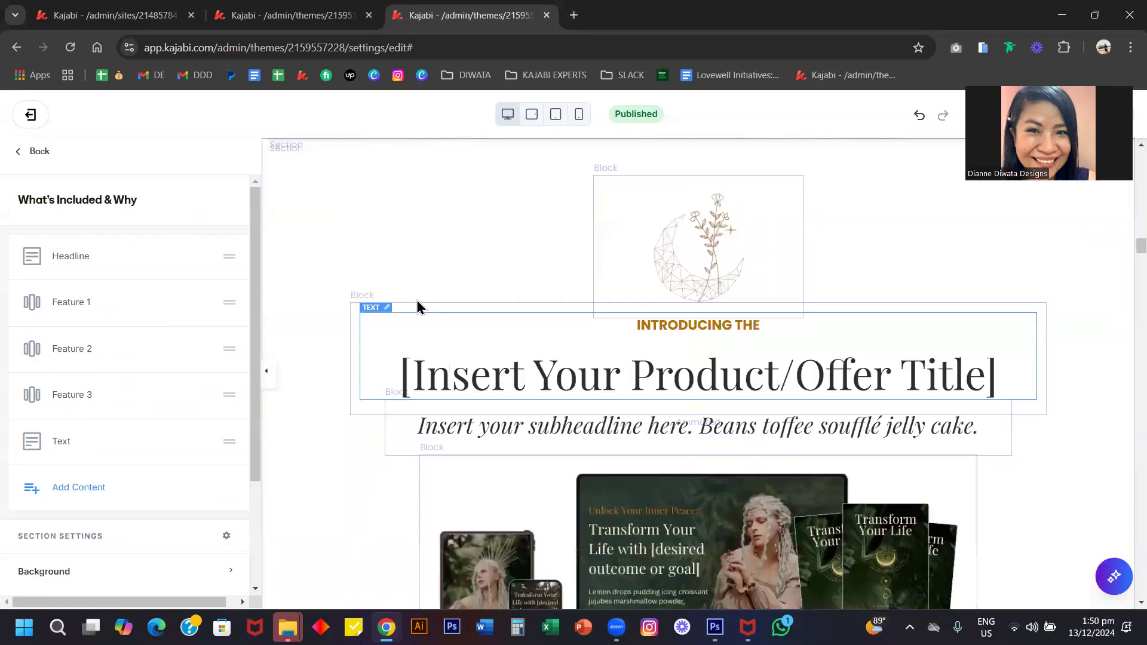
{"action": "left_click", "coordinate": [41, 152]}
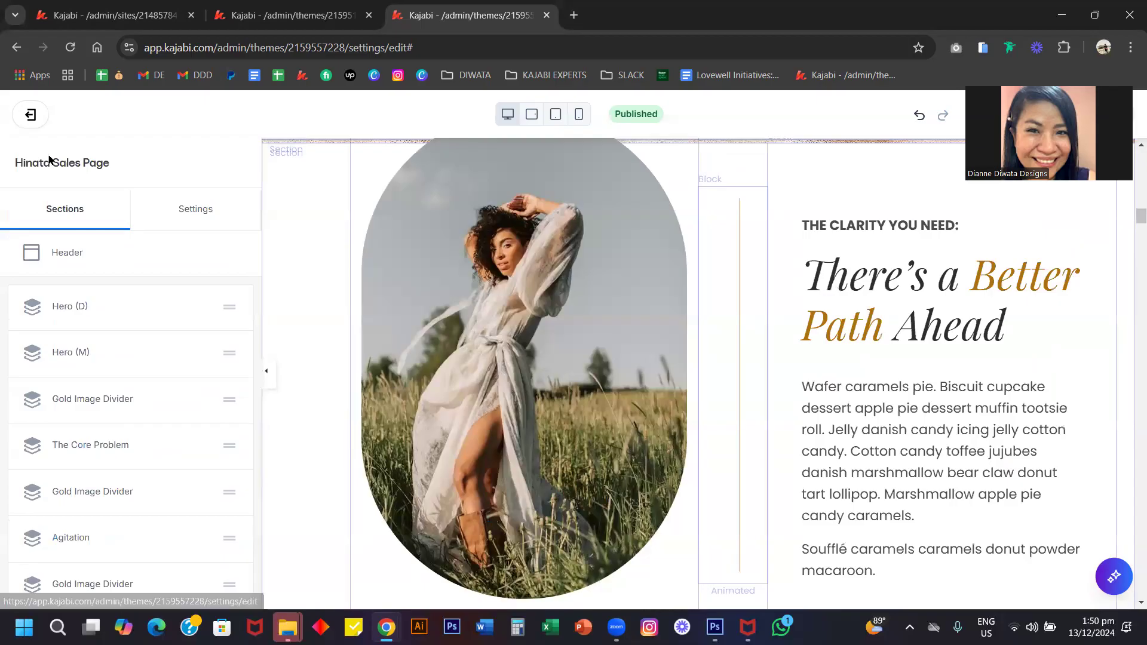
Go back to the hero in the page preview and open its headline text for editing, both inline and in the block's text editor
{"action": "scroll", "coordinate": [390, 303], "scroll_direction": "up", "scroll_amount": 5}
{"action": "scroll", "coordinate": [391, 299], "scroll_direction": "up", "scroll_amount": 5}
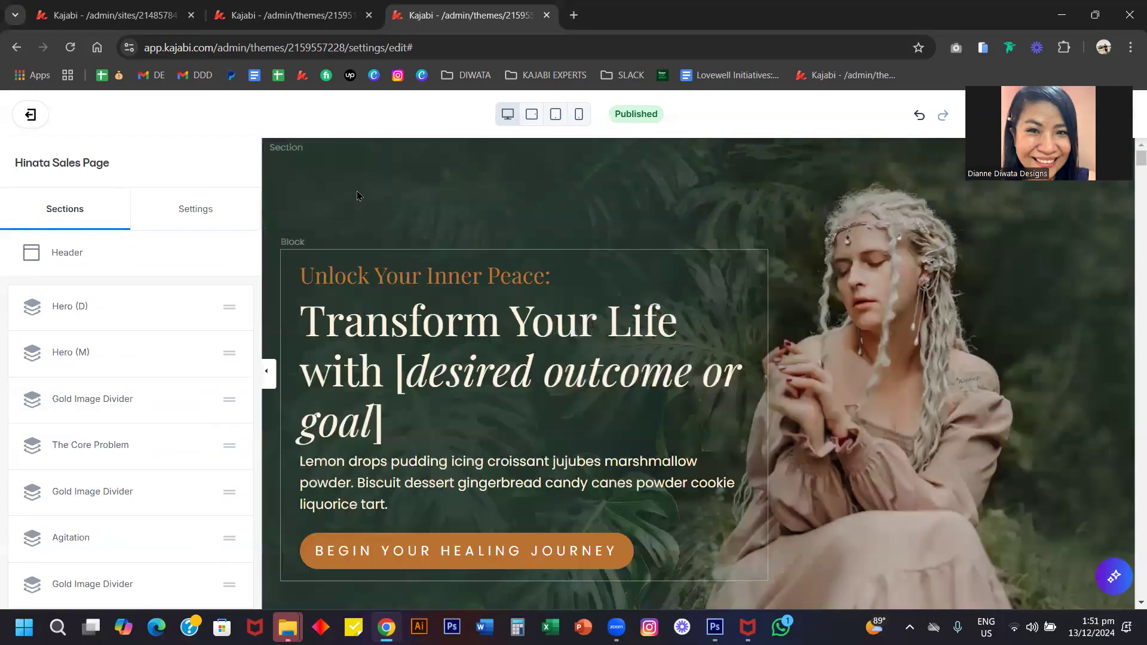
{"action": "scroll", "coordinate": [378, 212], "scroll_direction": "down", "scroll_amount": 1}
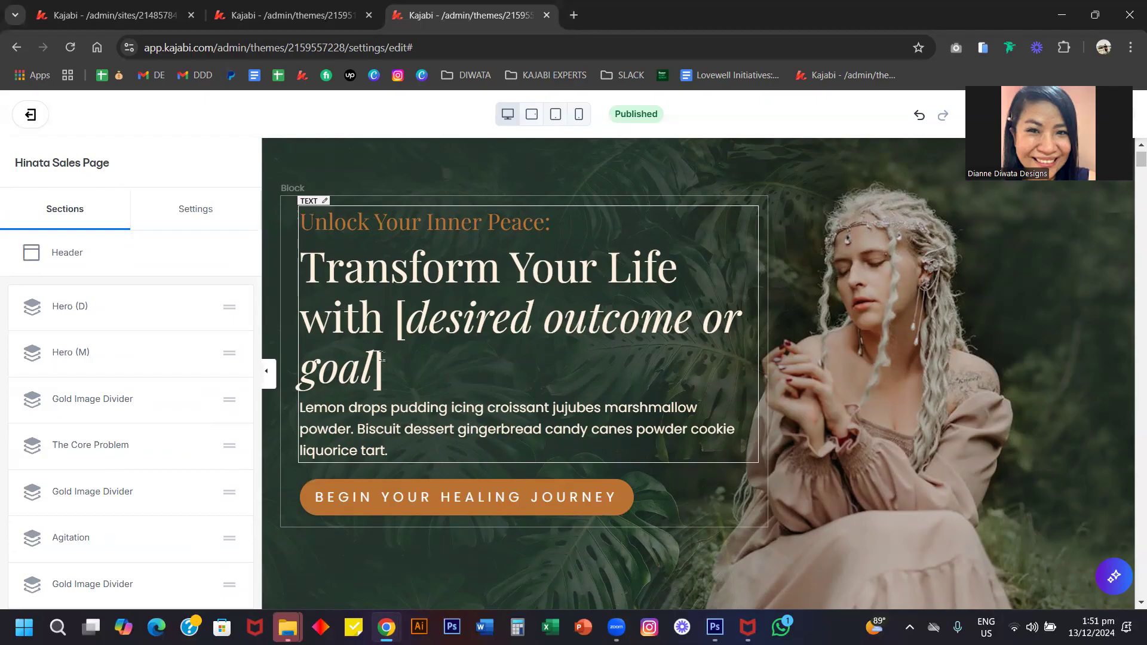
{"action": "scroll", "coordinate": [542, 292], "scroll_direction": "down", "scroll_amount": 5}
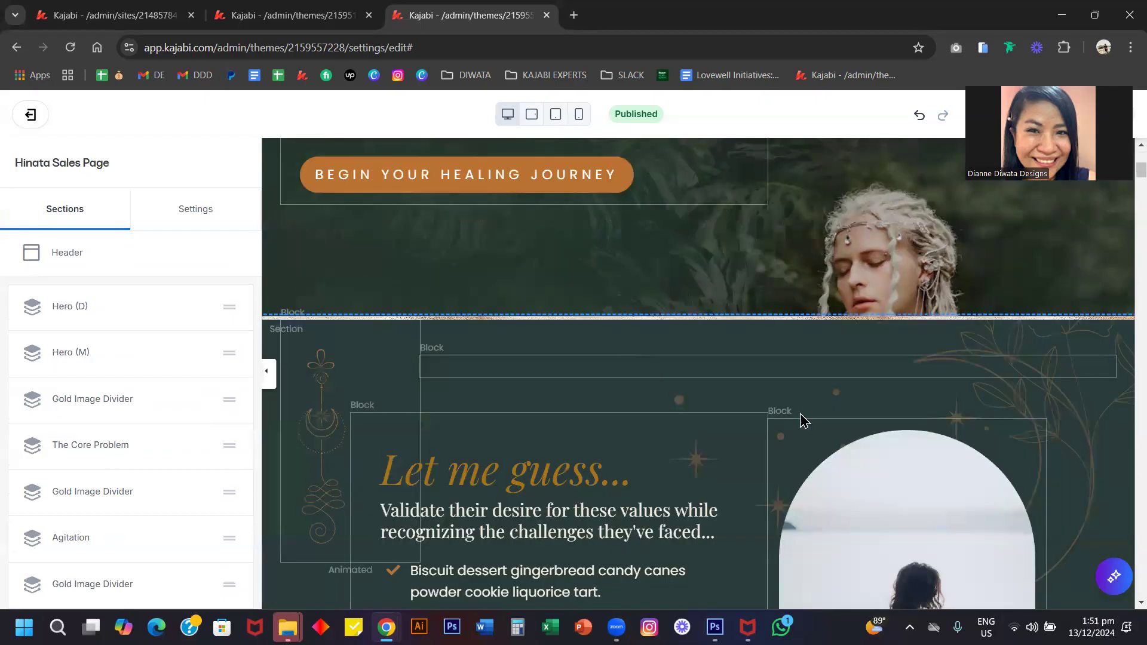
{"action": "scroll", "coordinate": [420, 352], "scroll_direction": "up", "scroll_amount": 1}
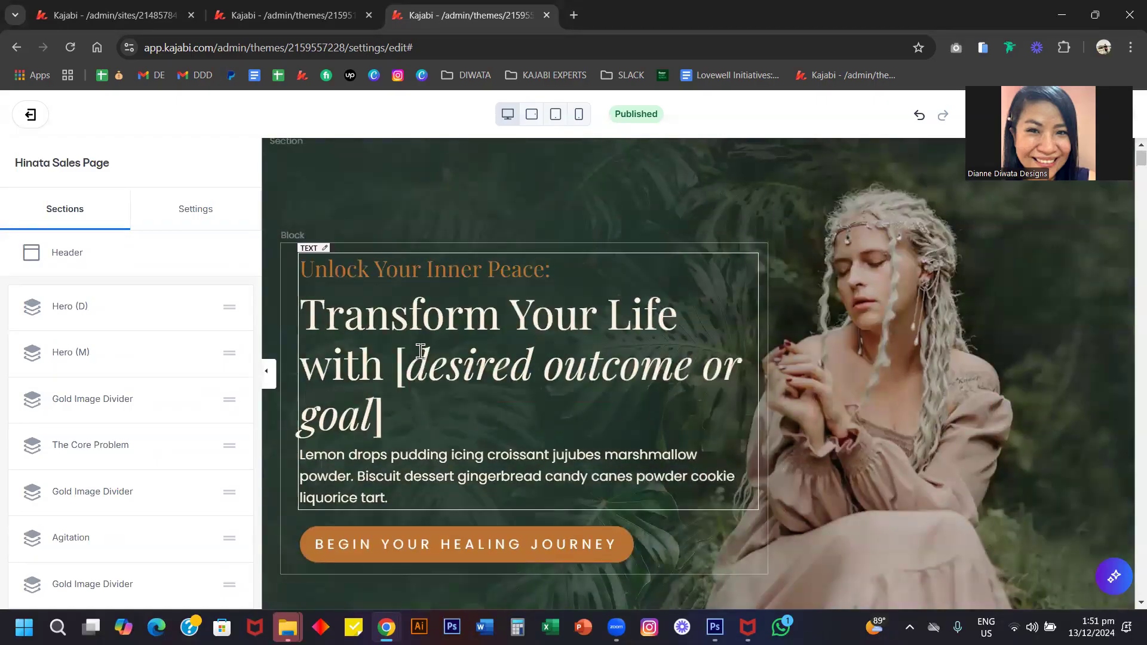
{"action": "left_click", "coordinate": [379, 320]}
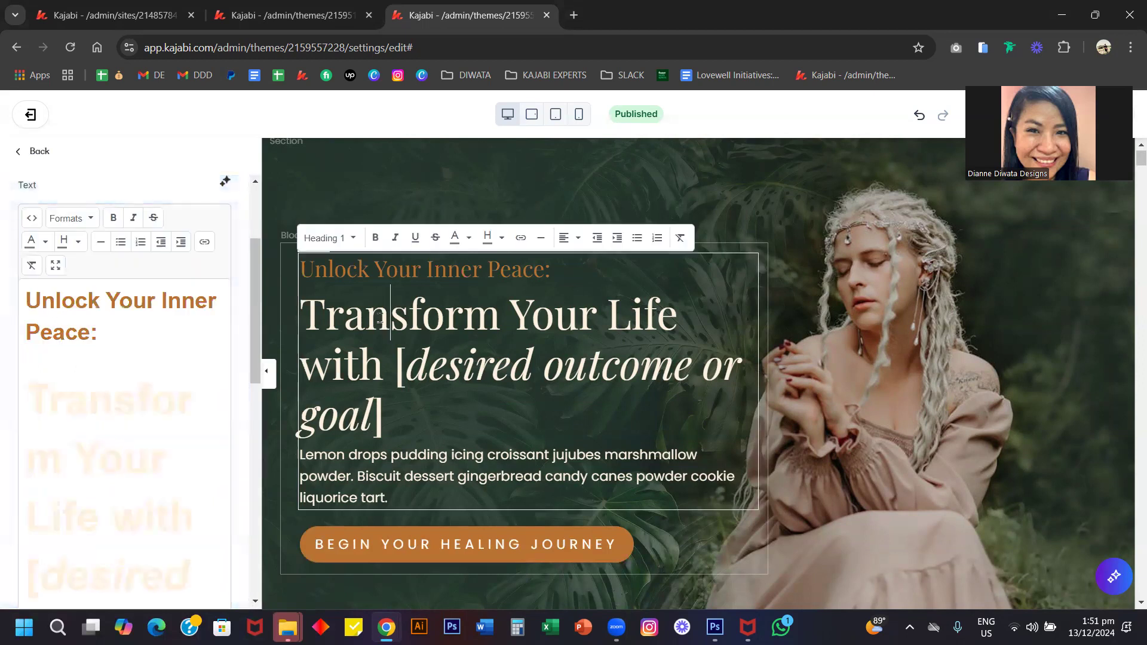
{"action": "left_click", "coordinate": [349, 314]}
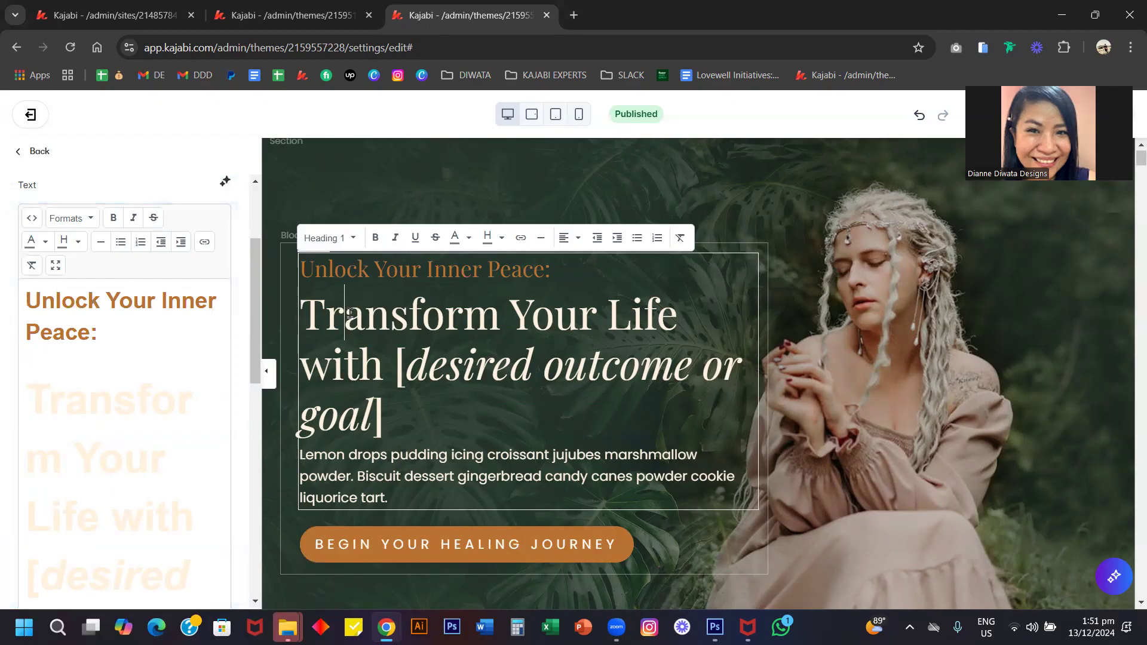
{"action": "left_click", "coordinate": [89, 301]}
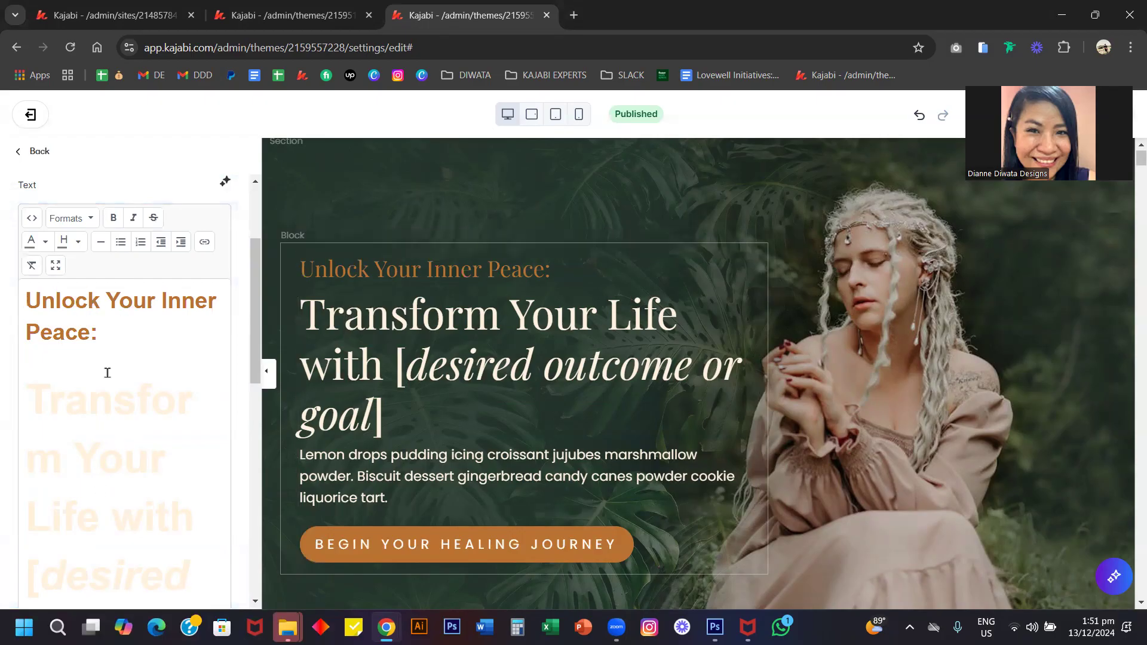
Select the "Transform Your Life with [desired outcome or goal]" heading inline to examine its formatting options, and return to the block's text editor
{"action": "double_click", "coordinate": [362, 330]}
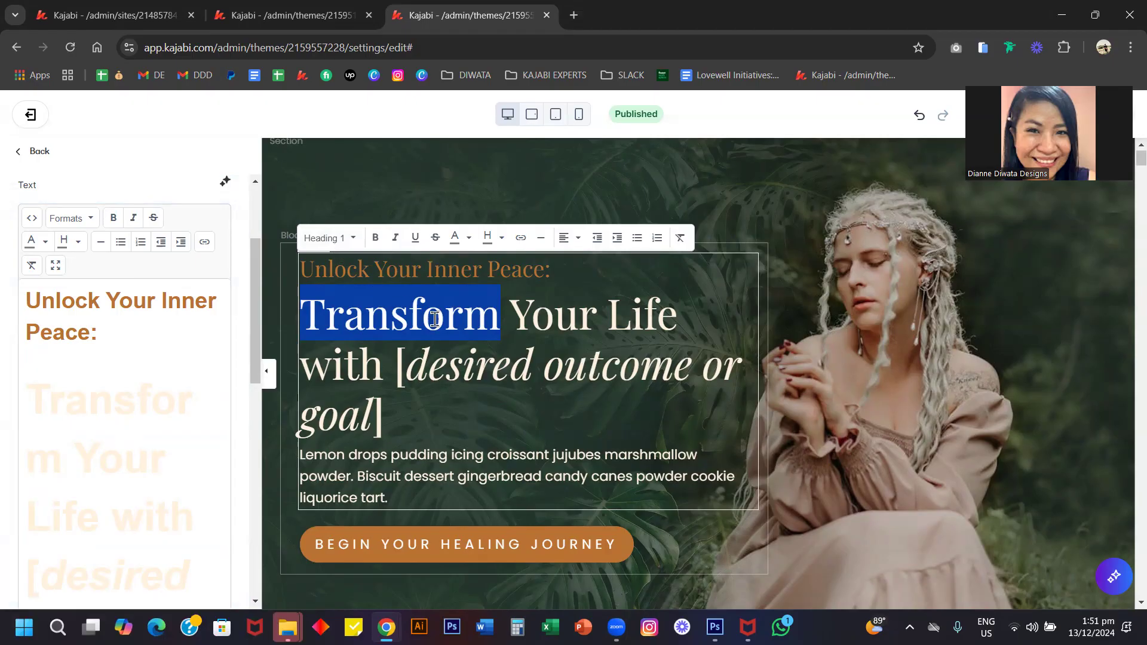
{"action": "left_click", "coordinate": [407, 411]}
{"action": "left_click_drag", "start_coordinate": [407, 411], "coordinate": [306, 332]}
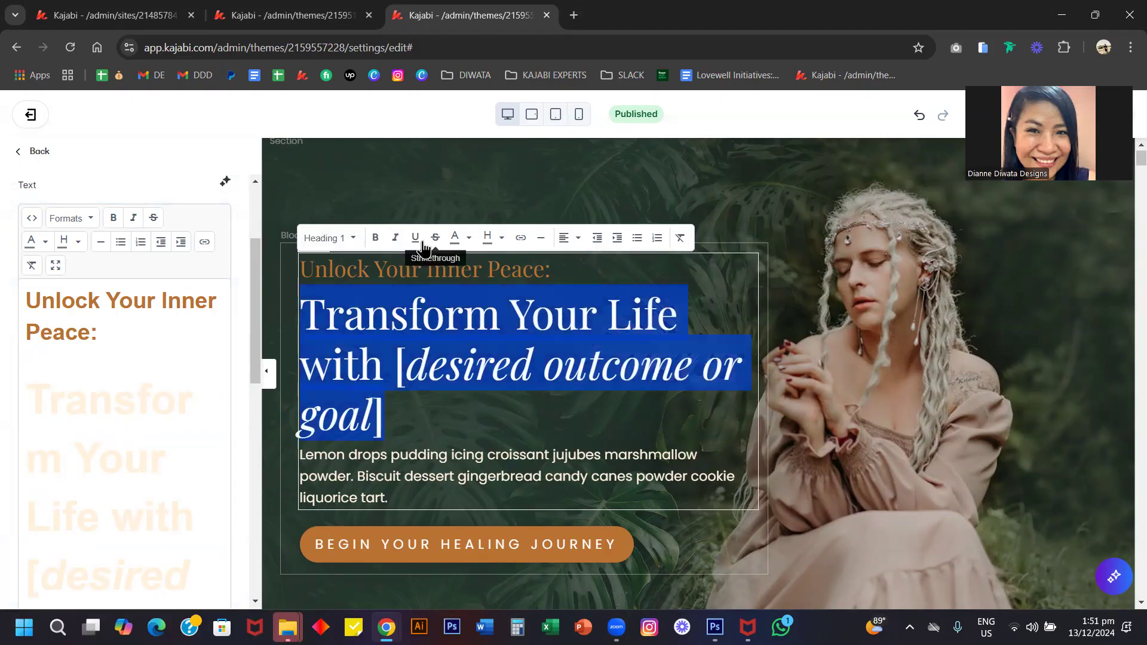
{"action": "left_click", "coordinate": [417, 336]}
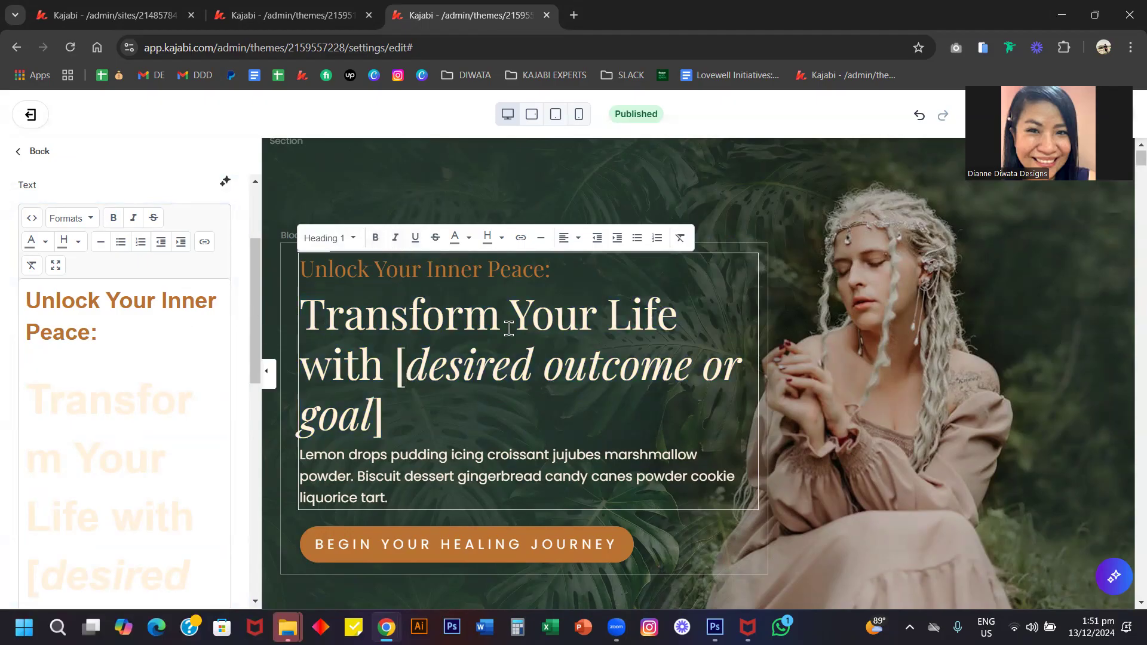
{"action": "left_click", "coordinate": [161, 330]}
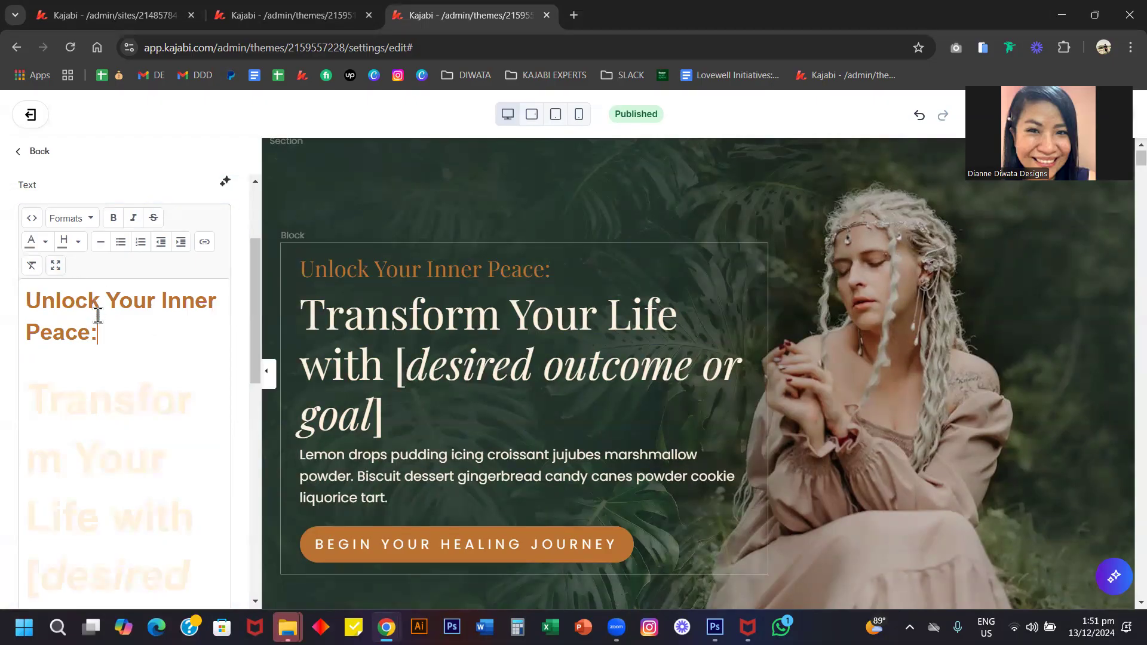
Try replacing "[desired outcome or goal]" with "whatever headline" in the full-screen text editor, exit full screen, and undo the edit
{"action": "left_click", "coordinate": [55, 267]}
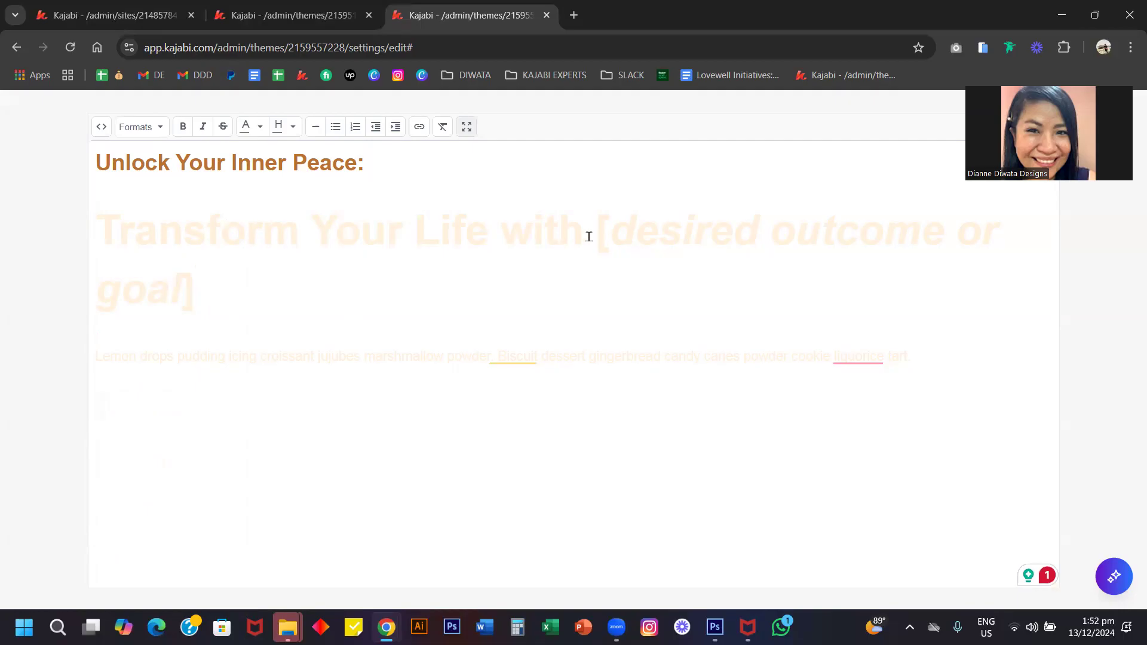
{"action": "left_click_drag", "start_coordinate": [595, 236], "coordinate": [611, 266]}
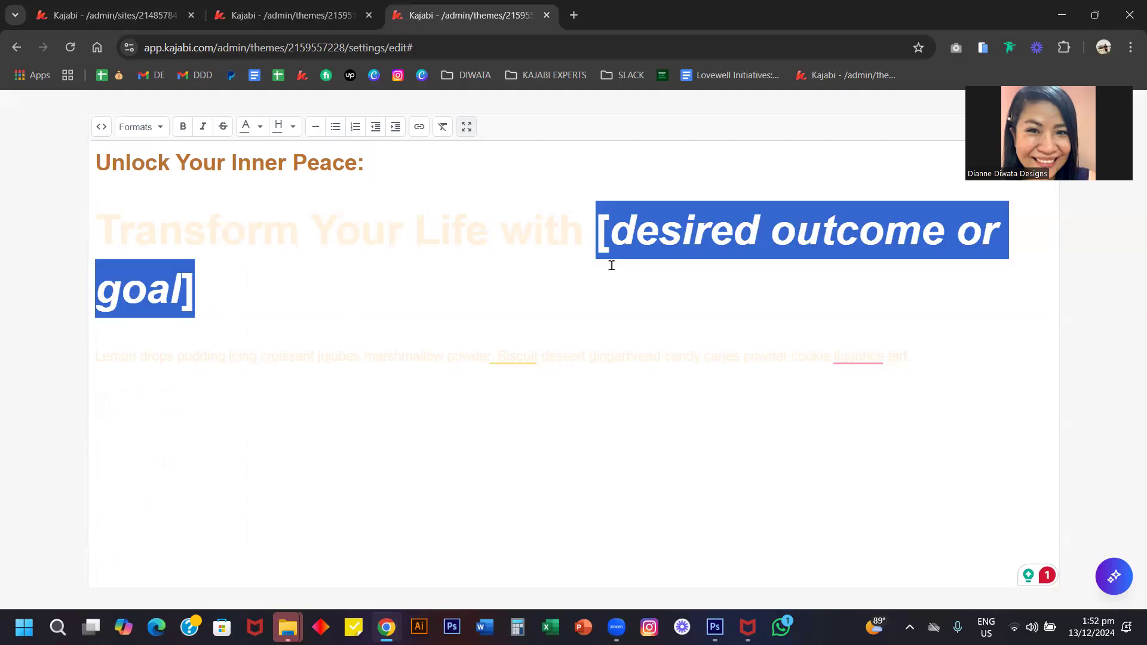
{"action": "type", "text": "whatever headline"}
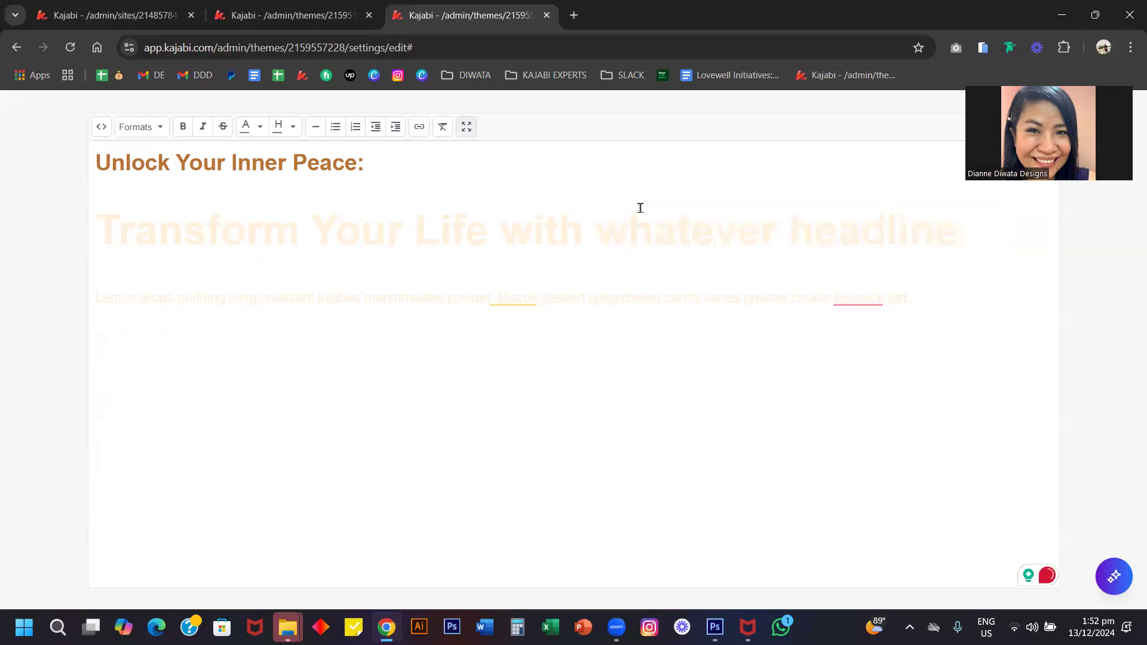
{"action": "left_click", "coordinate": [465, 132]}
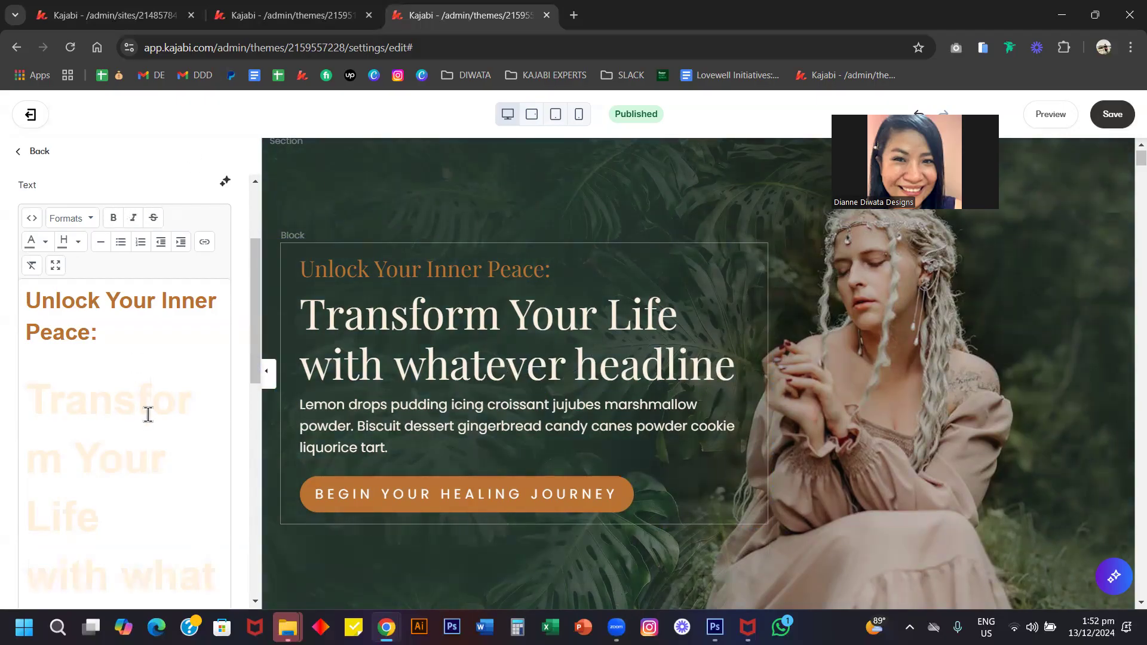
{"action": "key", "text": "ctrl+z"}
Try the Heading 2 style on the whole "Transform Your Life" headline in the preview, and set it back to Heading 1
{"action": "scroll", "coordinate": [436, 367], "scroll_direction": "down", "scroll_amount": 2}
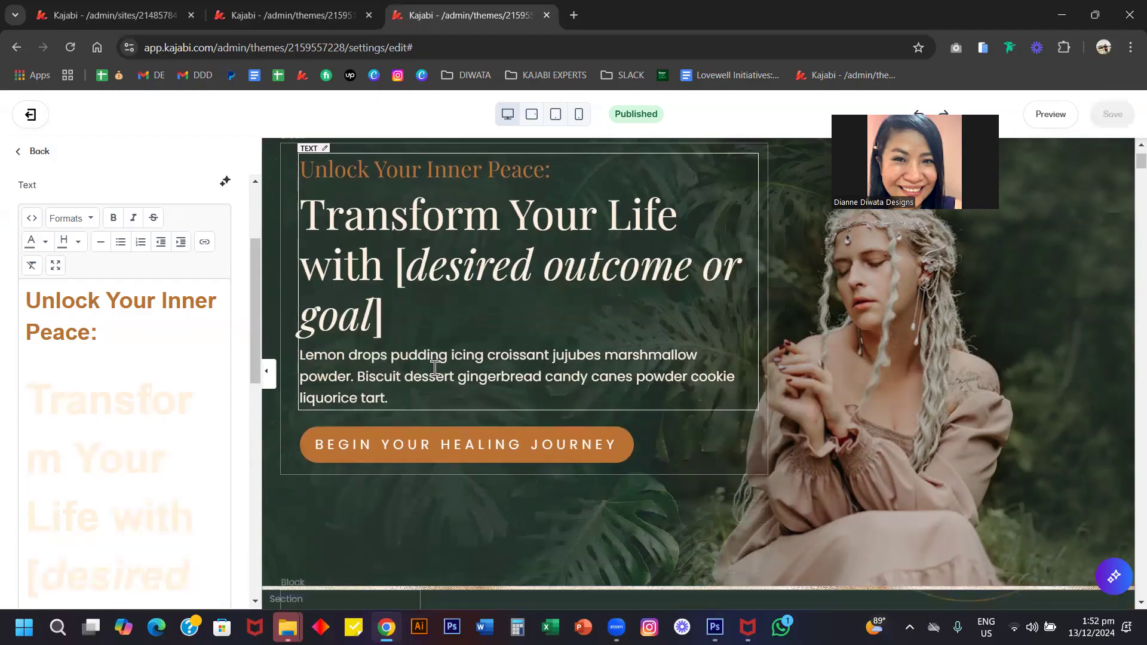
{"action": "left_click", "coordinate": [388, 267]}
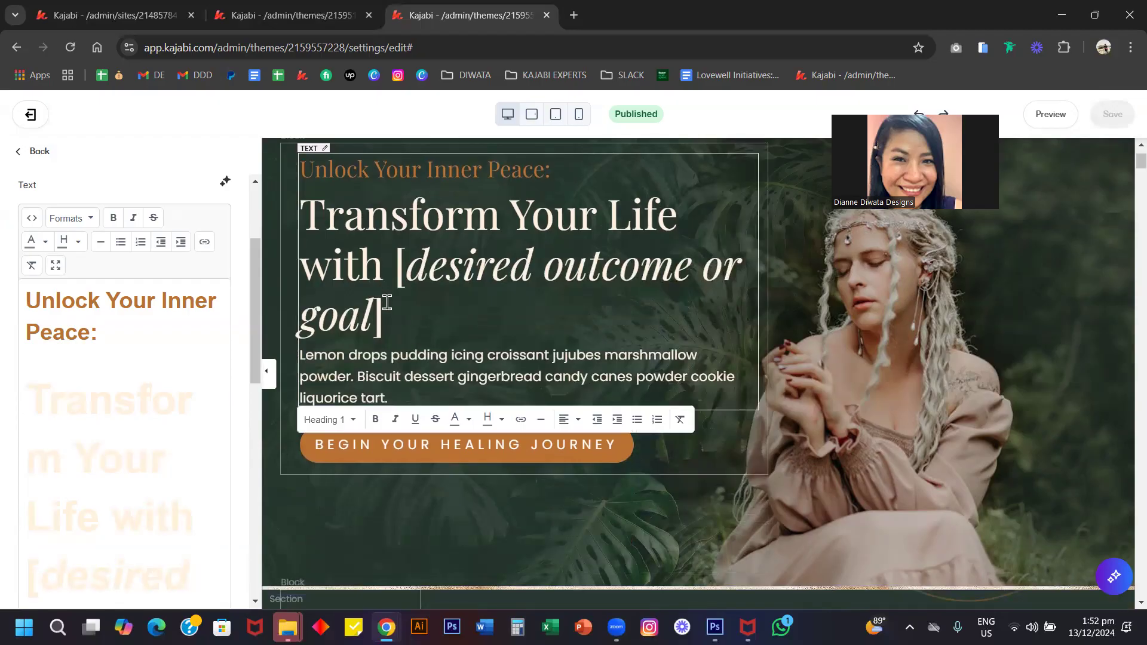
{"action": "left_click_drag", "start_coordinate": [388, 304], "coordinate": [301, 216]}
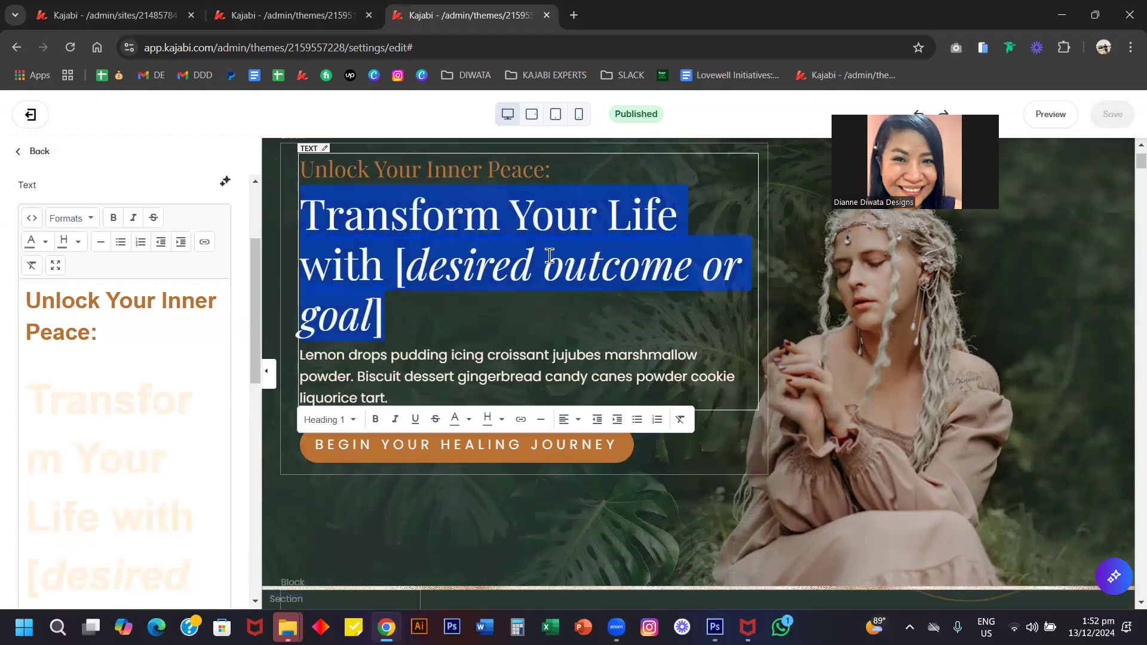
{"action": "scroll", "coordinate": [540, 257], "scroll_direction": "up", "scroll_amount": 2}
{"action": "scroll", "coordinate": [359, 499], "scroll_direction": "up", "scroll_amount": 1}
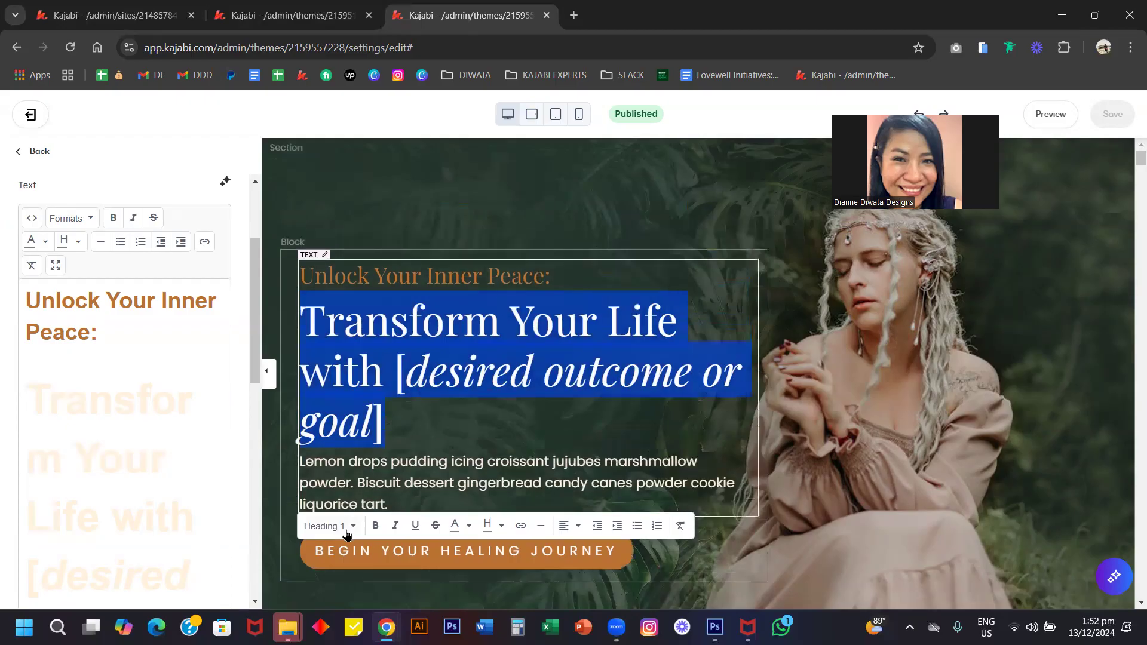
{"action": "left_click", "coordinate": [345, 528]}
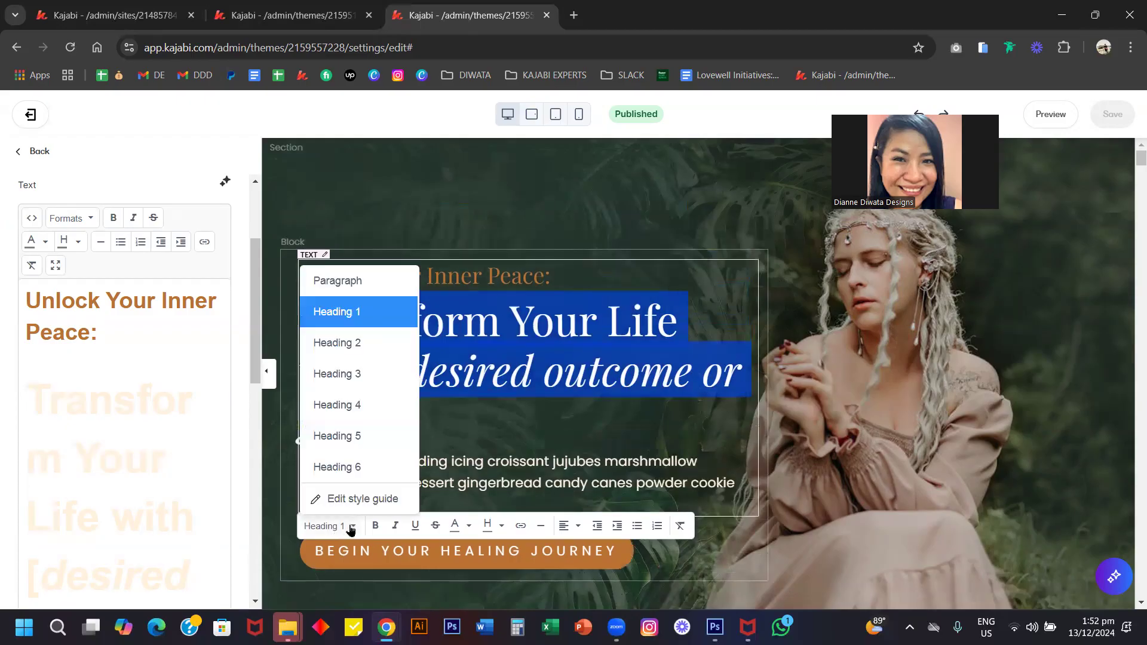
{"action": "left_click", "coordinate": [351, 342]}
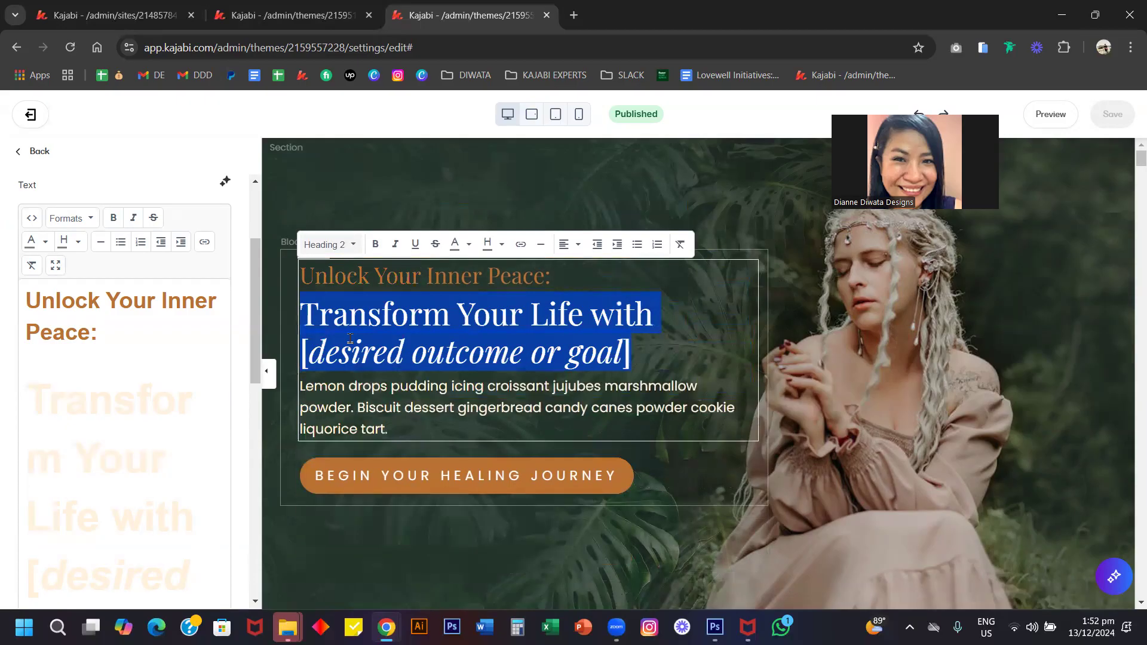
{"action": "left_click", "coordinate": [348, 256]}
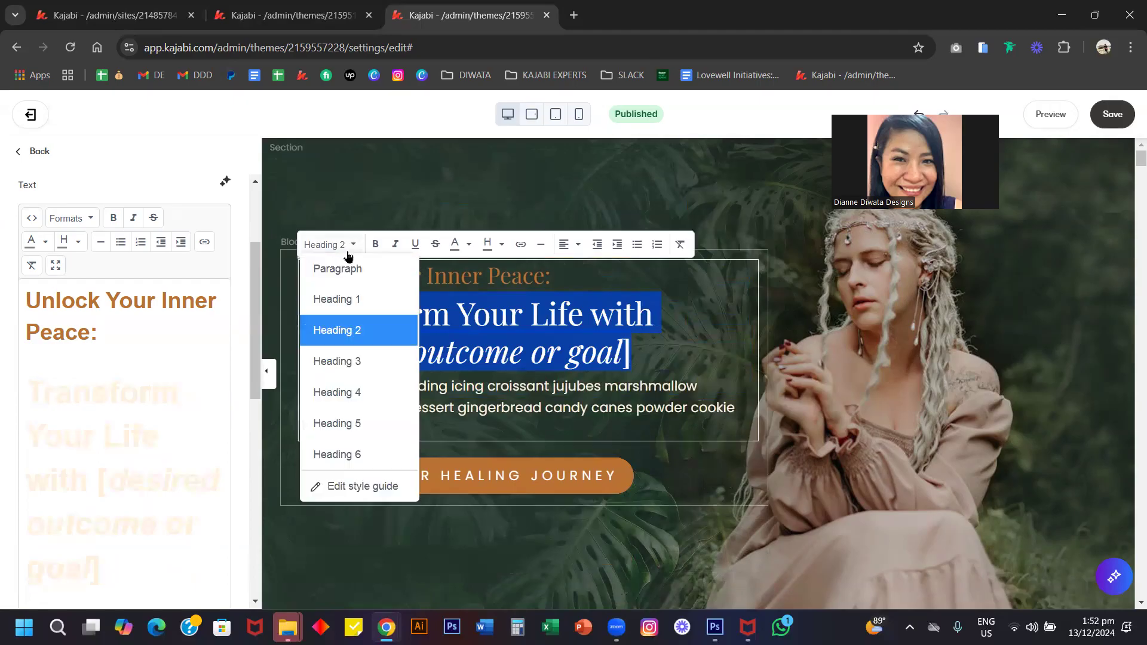
{"action": "left_click", "coordinate": [351, 299]}
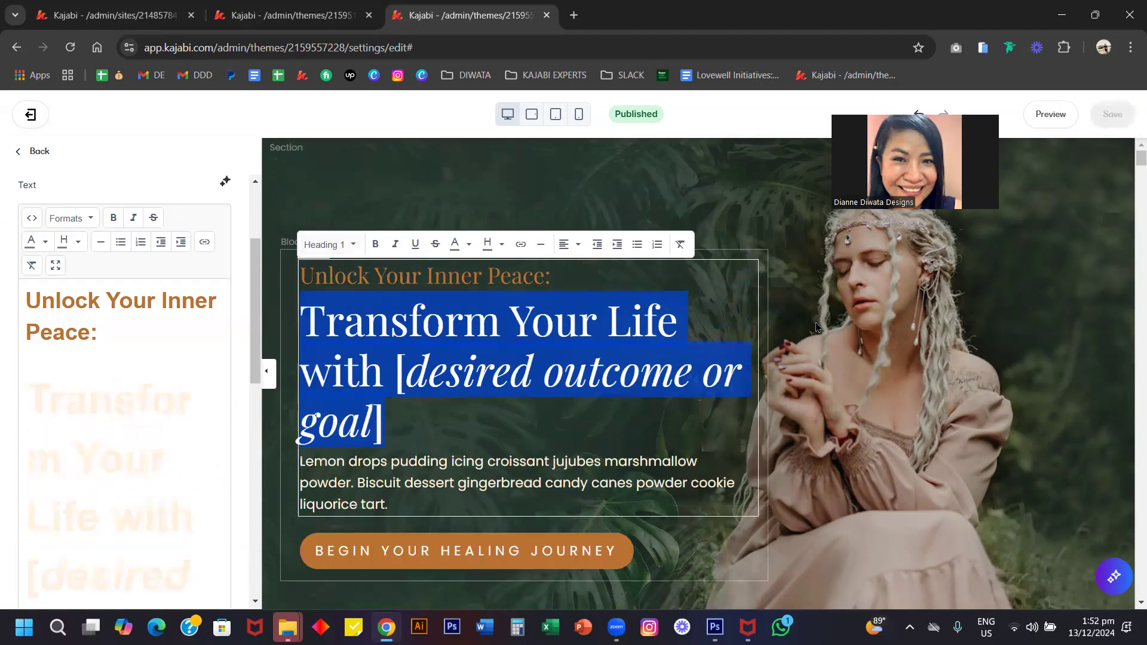
Try overwriting the hero button's label with "hdldldldl" directly in the page preview, and undo the edit
{"action": "left_click", "coordinate": [359, 542]}
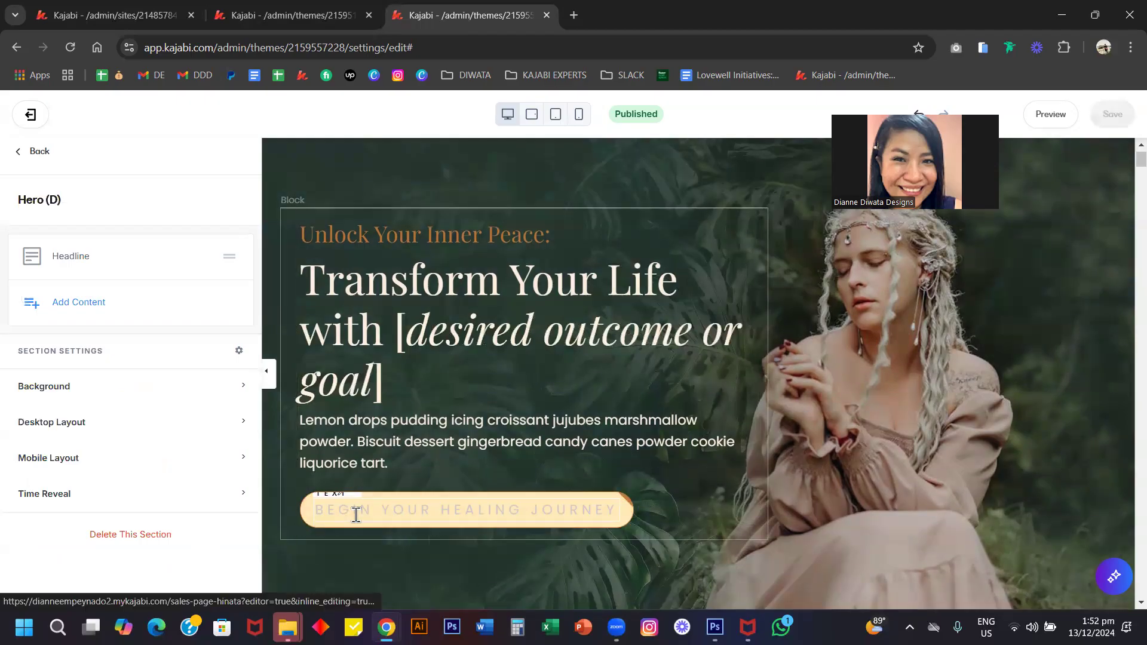
{"action": "triple_click", "coordinate": [355, 513]}
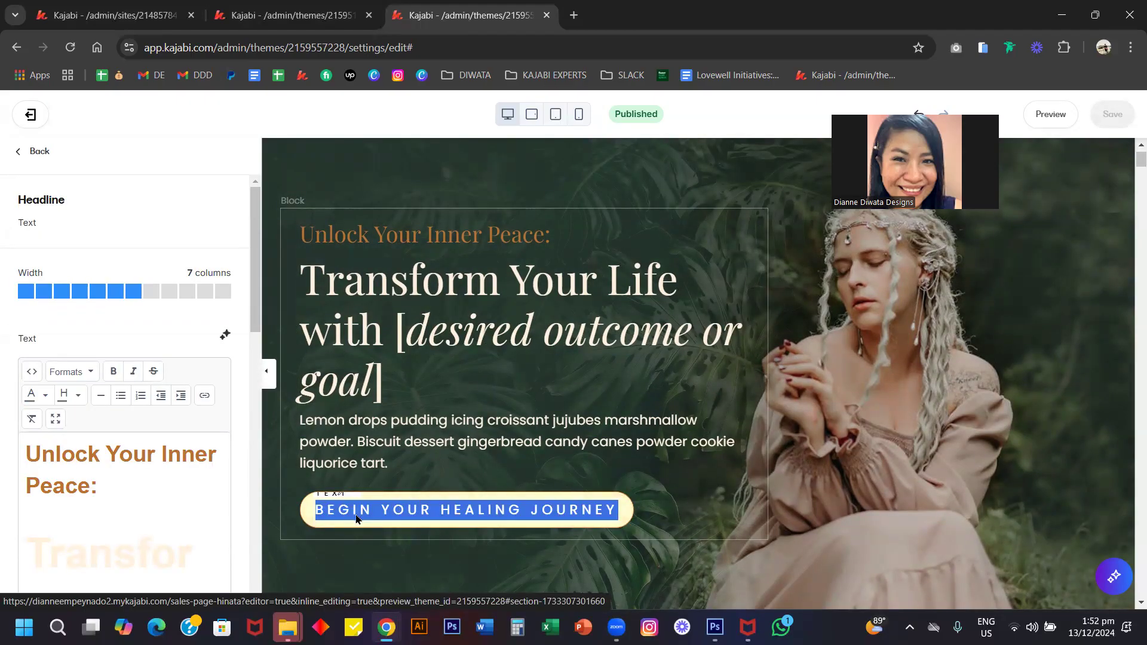
{"action": "type", "text": "hdldldldl"}
{"action": "key", "text": "ctrl+z"}
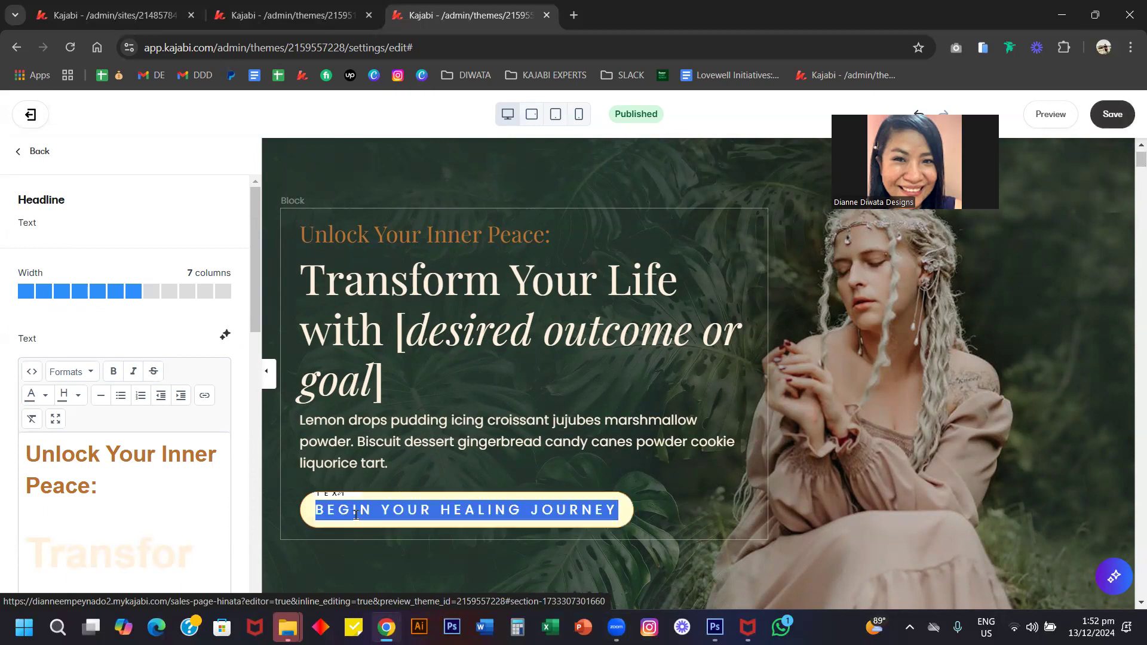
Open the Call To Action settings of the hero's Headline block and examine the button's text and action options
{"action": "left_click", "coordinate": [61, 176]}
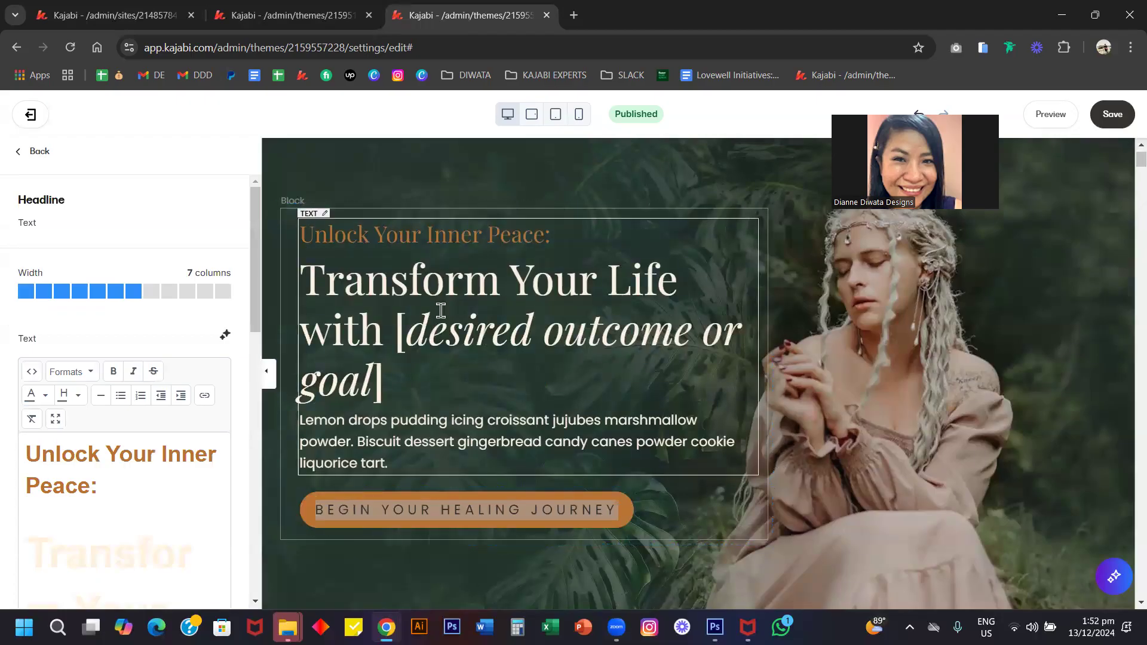
{"action": "scroll", "coordinate": [130, 362], "scroll_direction": "down", "scroll_amount": 3}
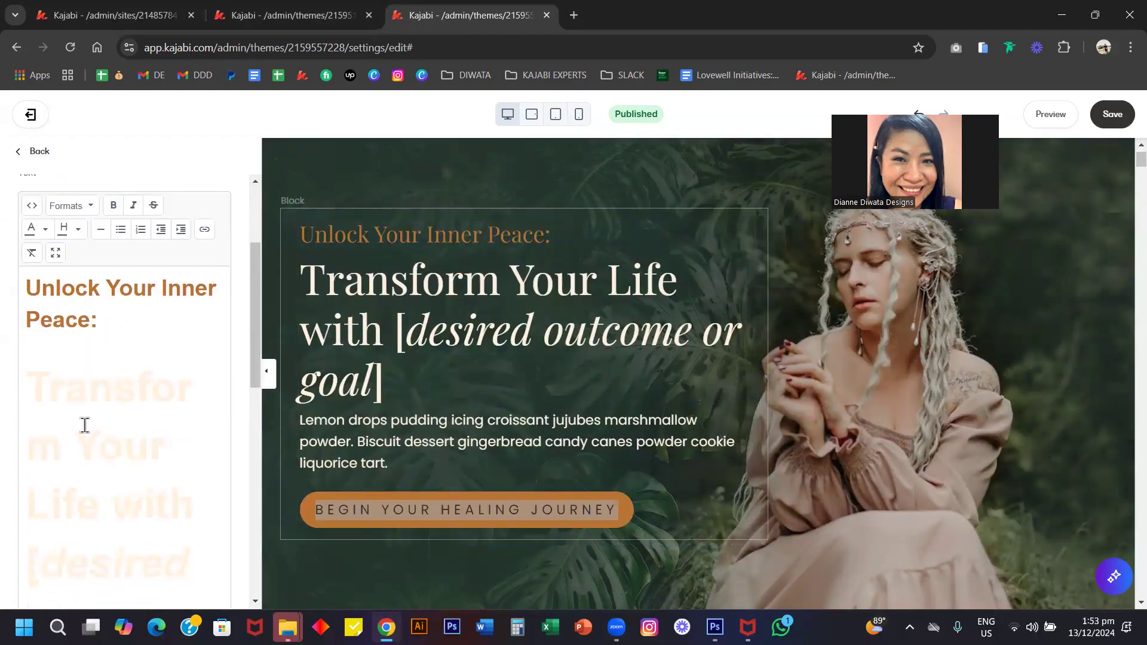
{"action": "scroll", "coordinate": [85, 425], "scroll_direction": "down", "scroll_amount": 8}
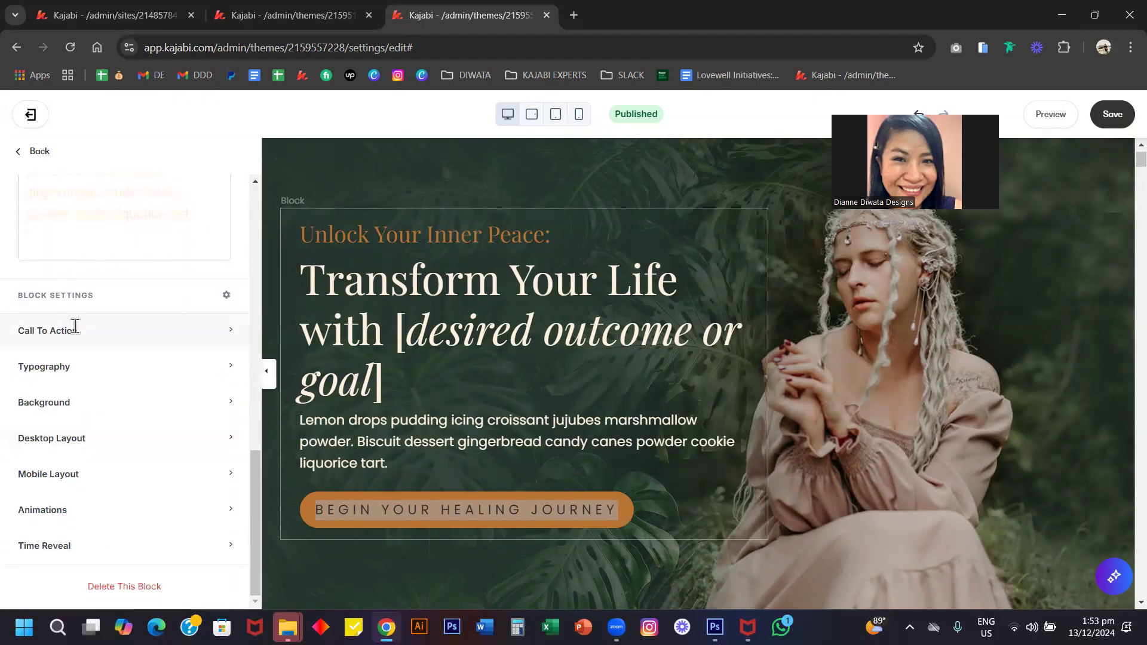
{"action": "left_click", "coordinate": [55, 330]}
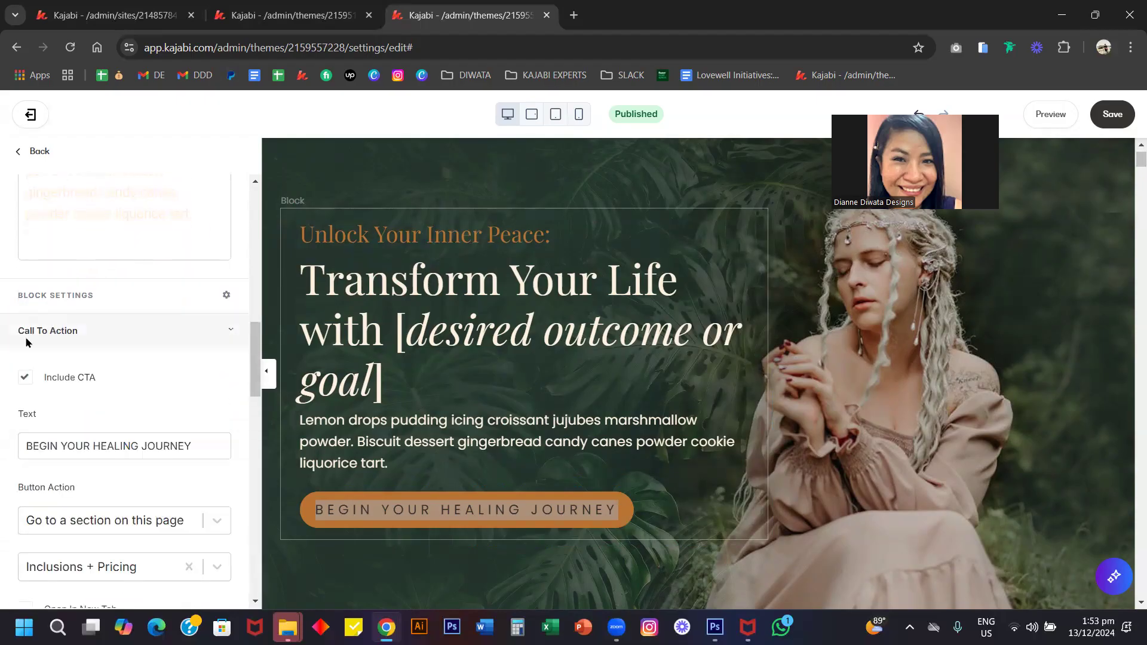
{"action": "scroll", "coordinate": [98, 373], "scroll_direction": "down", "scroll_amount": 2}
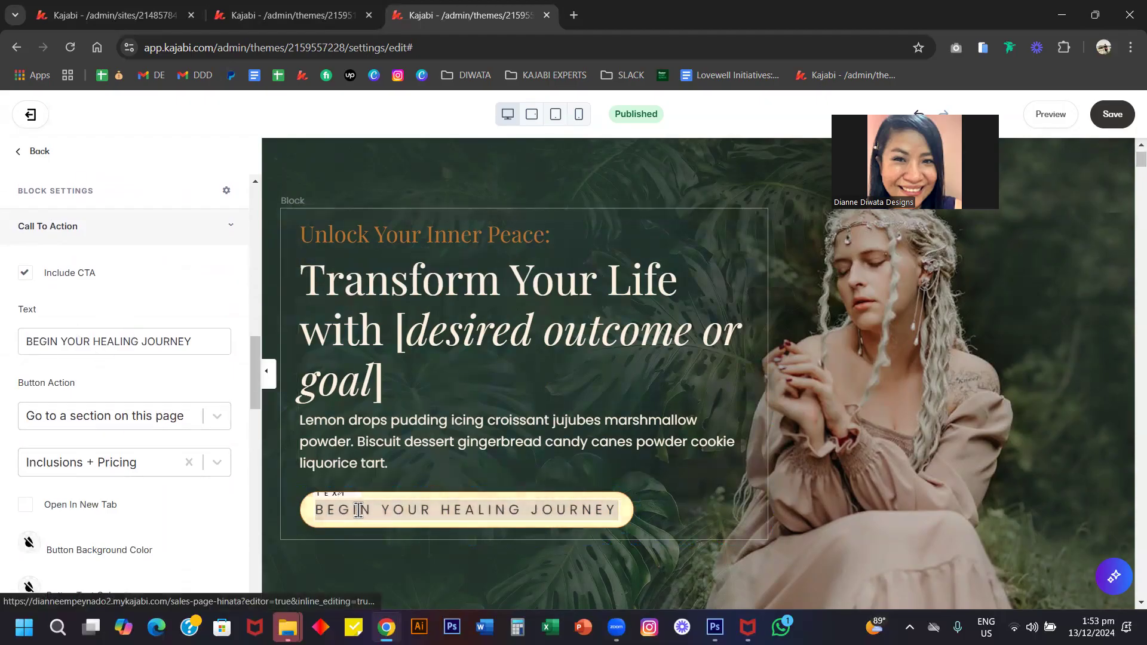
Look through the page preview for the inclusions and pricing content that the hero button links to
{"action": "scroll", "coordinate": [358, 510], "scroll_direction": "down", "scroll_amount": 20}
{"action": "scroll", "coordinate": [359, 518], "scroll_direction": "down", "scroll_amount": 20}
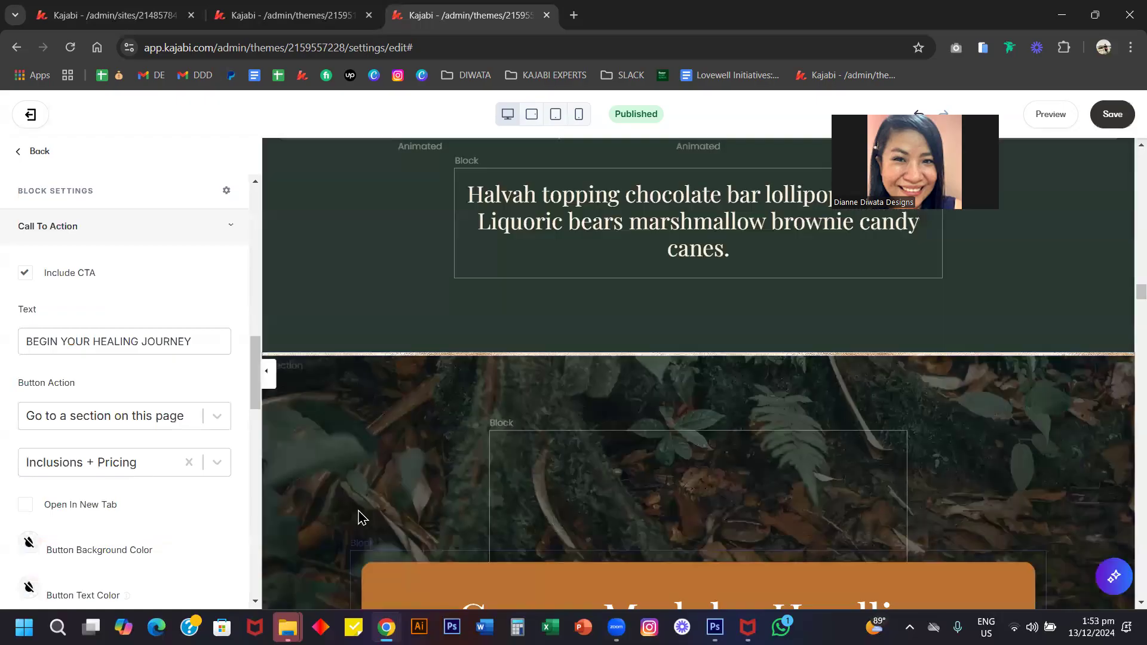
{"action": "scroll", "coordinate": [359, 517], "scroll_direction": "down", "scroll_amount": 10}
{"action": "scroll", "coordinate": [358, 517], "scroll_direction": "up", "scroll_amount": 15}
{"action": "scroll", "coordinate": [358, 518], "scroll_direction": "up", "scroll_amount": 4}
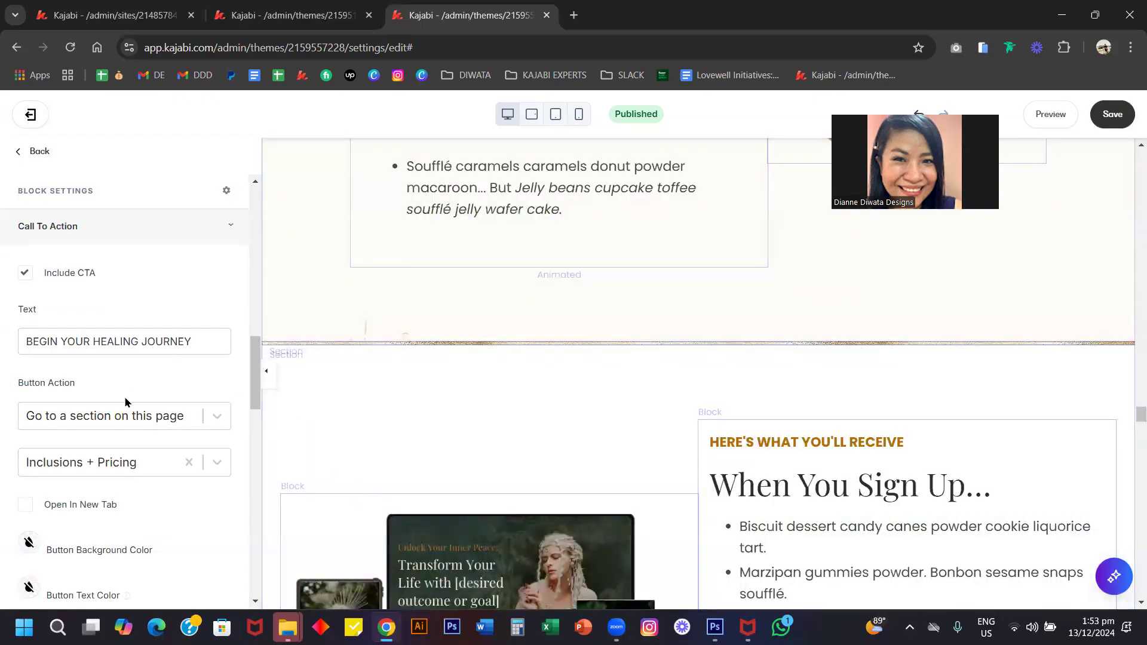
Examine the list of page sections available as the hero button's target, and close the list
{"action": "left_click", "coordinate": [125, 463]}
{"action": "scroll", "coordinate": [142, 520], "scroll_direction": "down", "scroll_amount": 3}
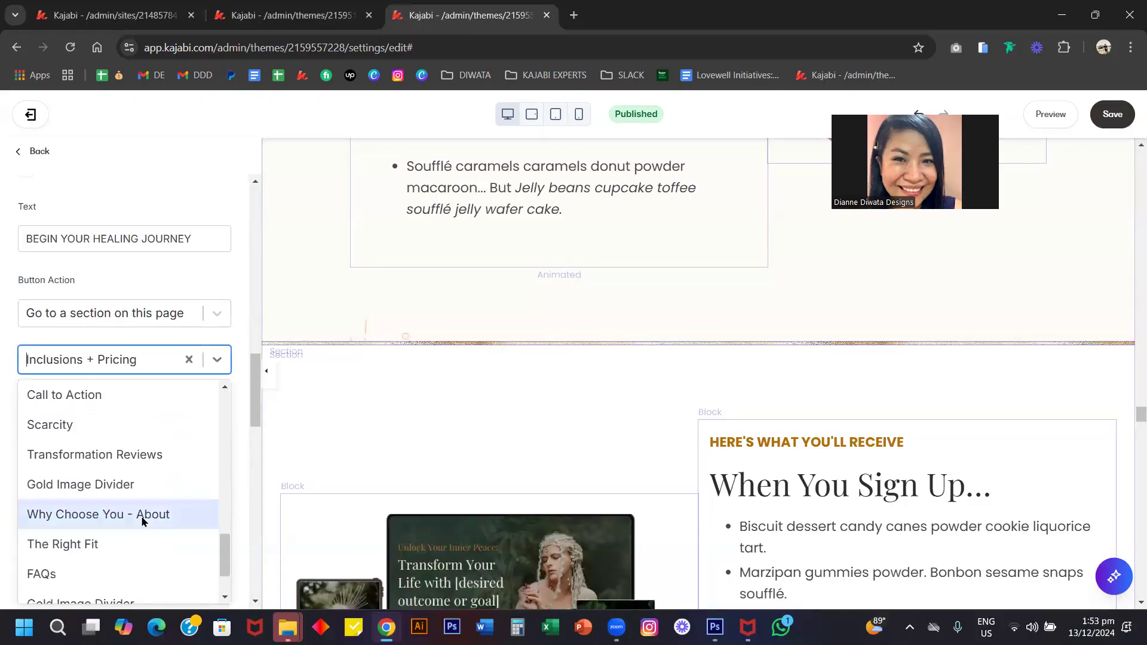
{"action": "scroll", "coordinate": [141, 522], "scroll_direction": "down", "scroll_amount": 1}
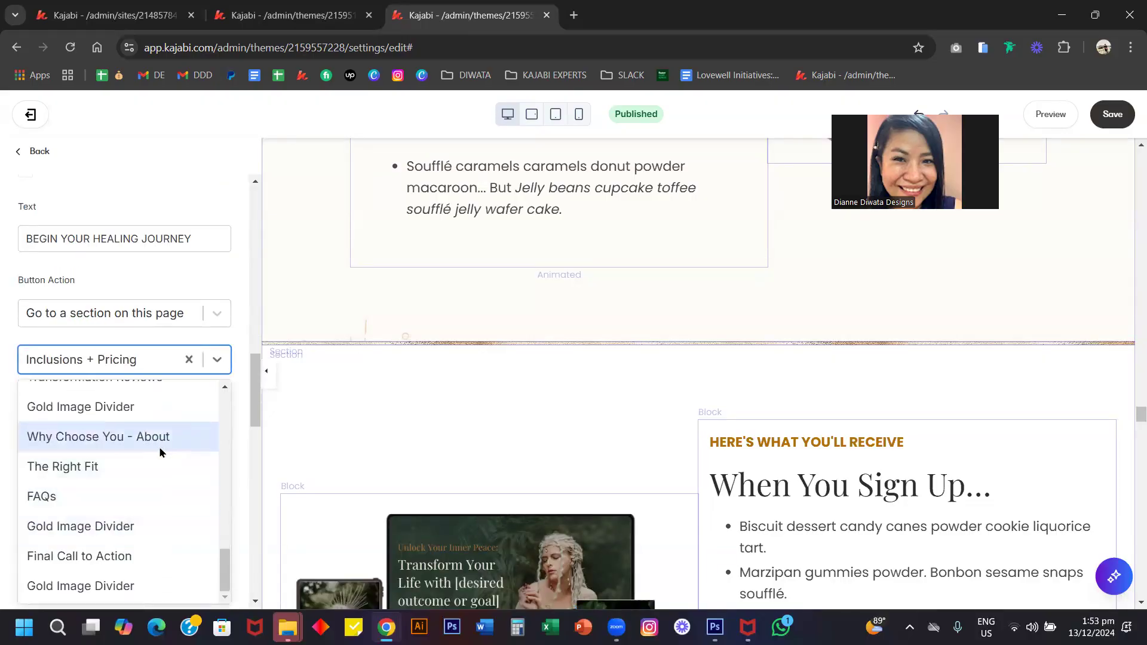
{"action": "scroll", "coordinate": [147, 527], "scroll_direction": "up", "scroll_amount": 2}
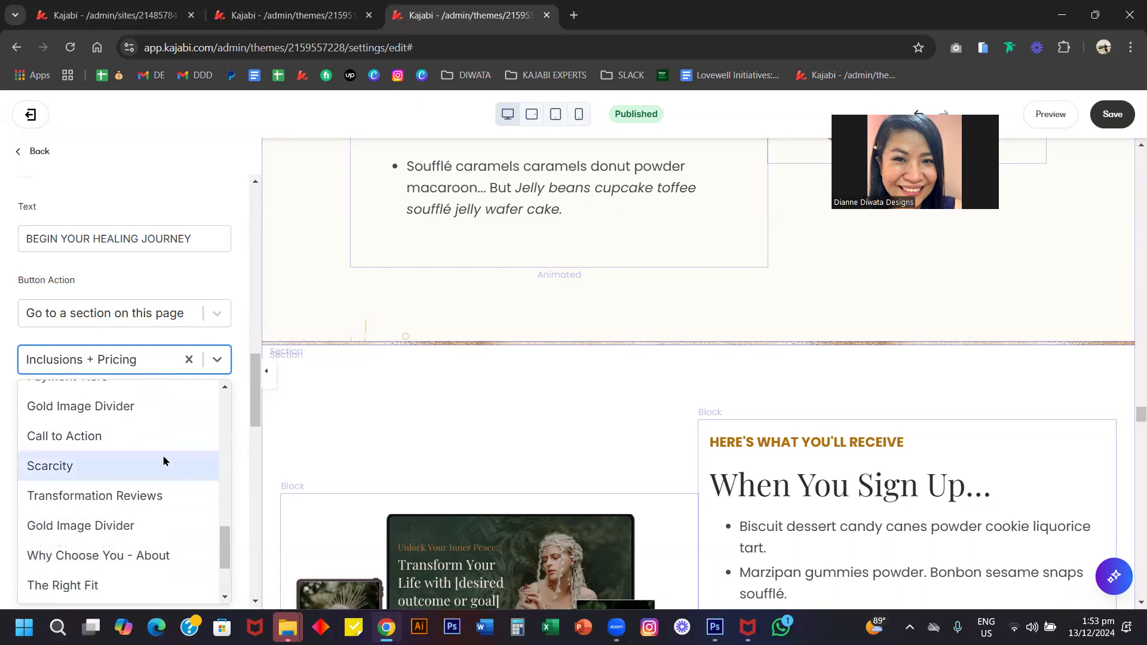
{"action": "scroll", "coordinate": [164, 461], "scroll_direction": "up", "scroll_amount": 2}
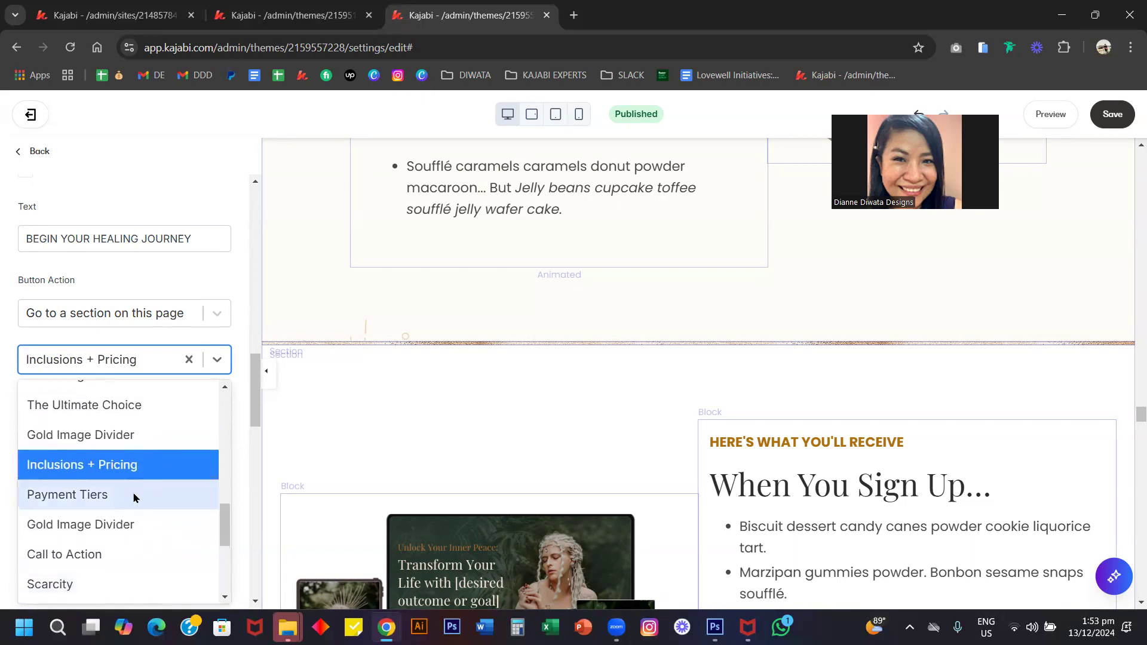
{"action": "left_click", "coordinate": [216, 264]}
Reopen the hero's Headline block and examine its Call To Action styling and modal options down to the remaining block settings
{"action": "scroll", "coordinate": [385, 256], "scroll_direction": "up", "scroll_amount": 6}
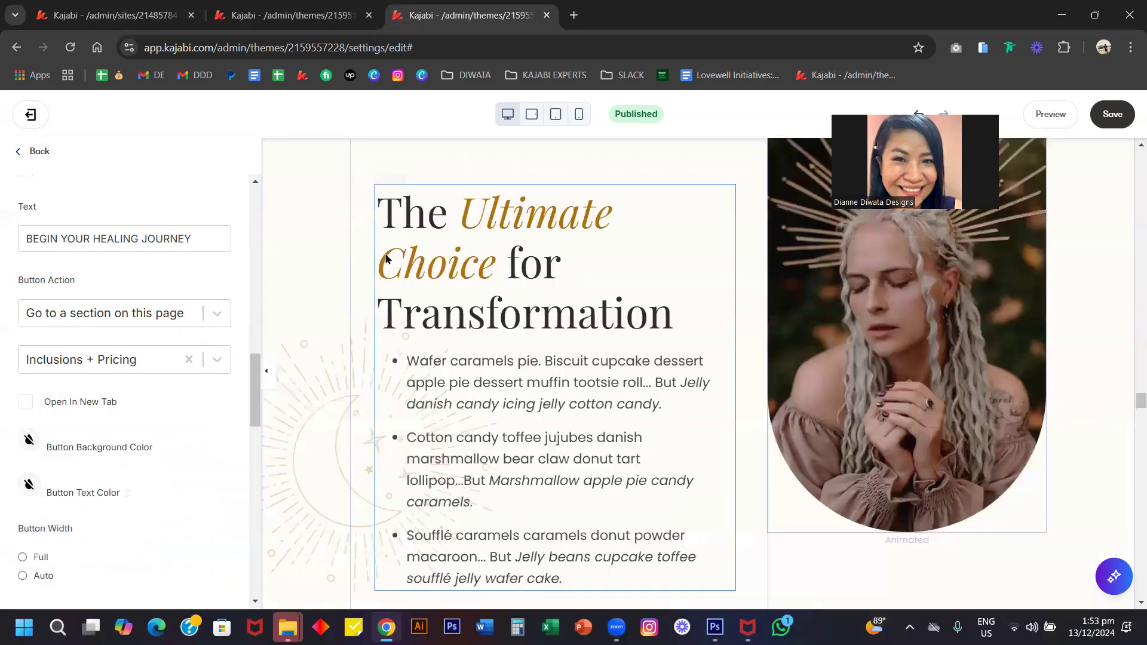
{"action": "scroll", "coordinate": [386, 262], "scroll_direction": "up", "scroll_amount": 10}
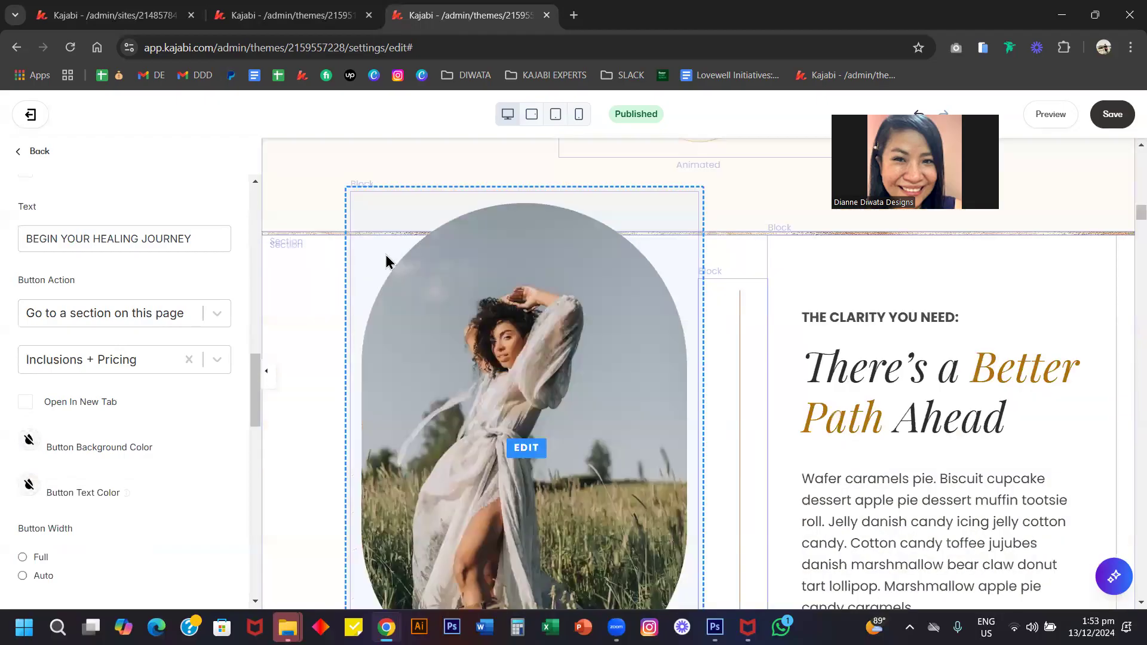
{"action": "scroll", "coordinate": [386, 261], "scroll_direction": "up", "scroll_amount": 10}
{"action": "left_click", "coordinate": [41, 153]}
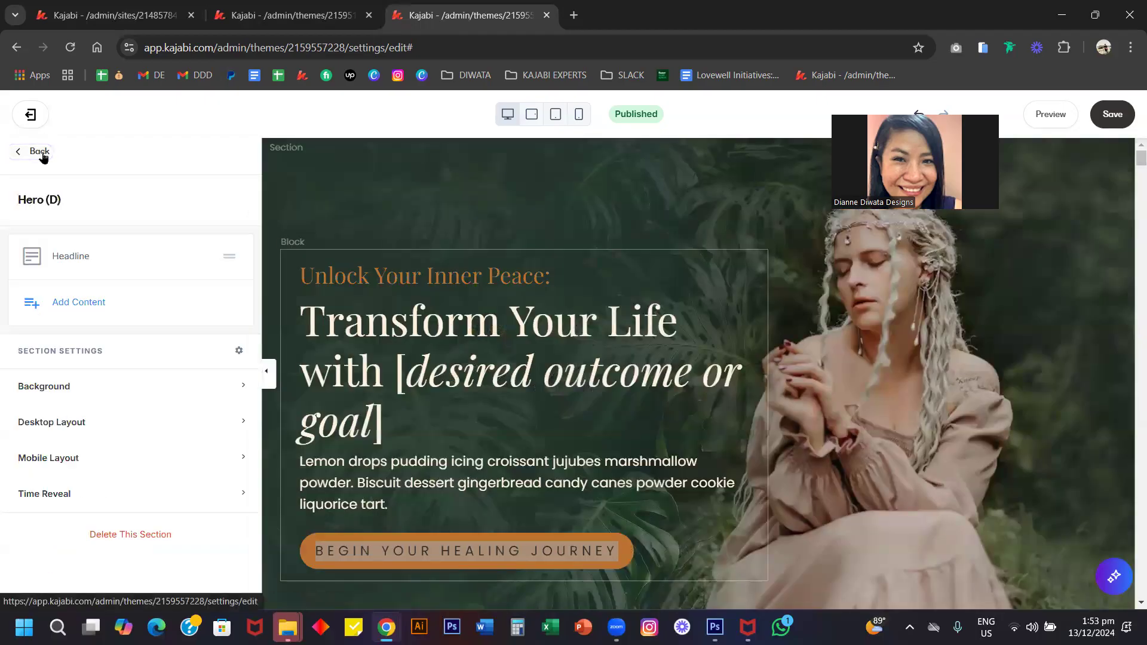
{"action": "left_click", "coordinate": [75, 257]}
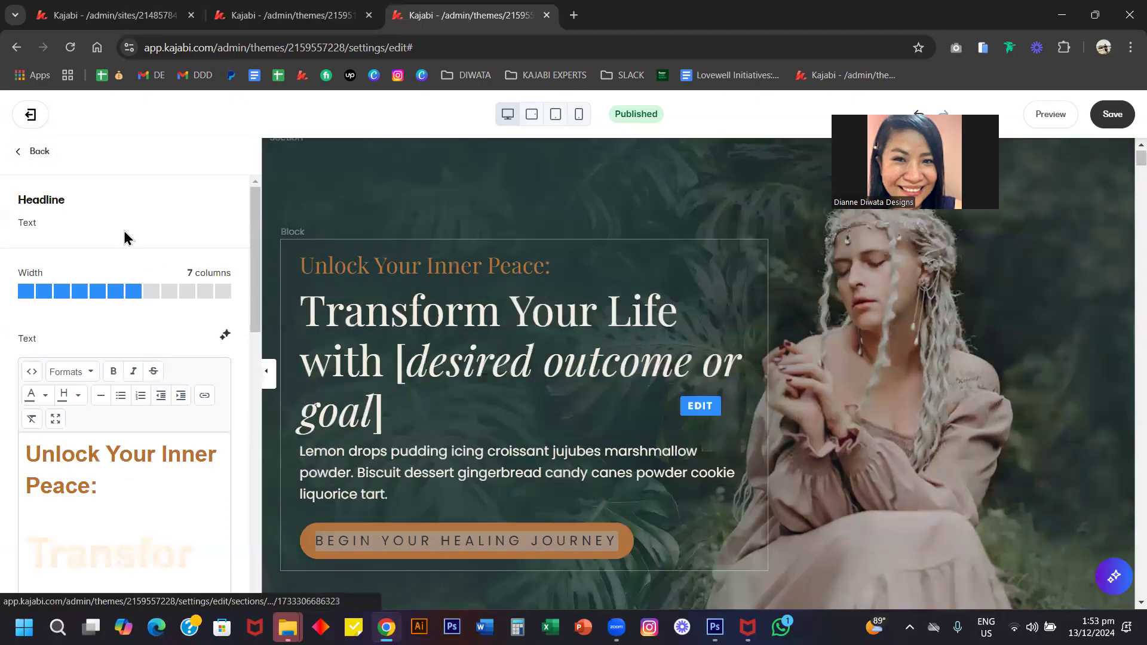
{"action": "scroll", "coordinate": [113, 245], "scroll_direction": "down", "scroll_amount": 8}
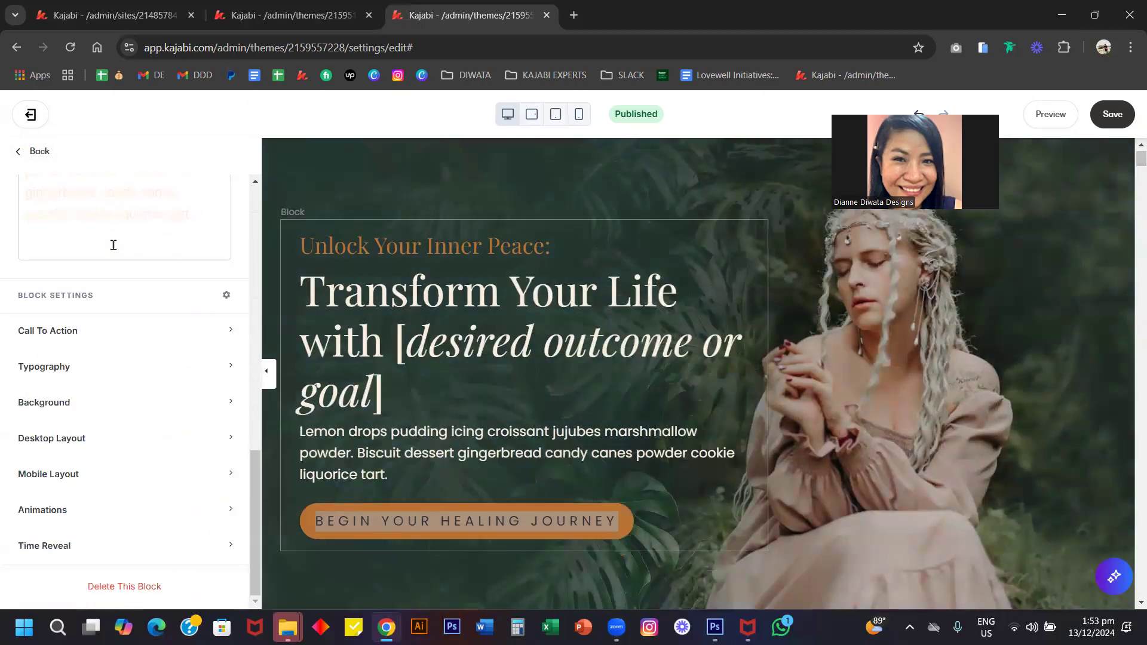
{"action": "left_click", "coordinate": [66, 330]}
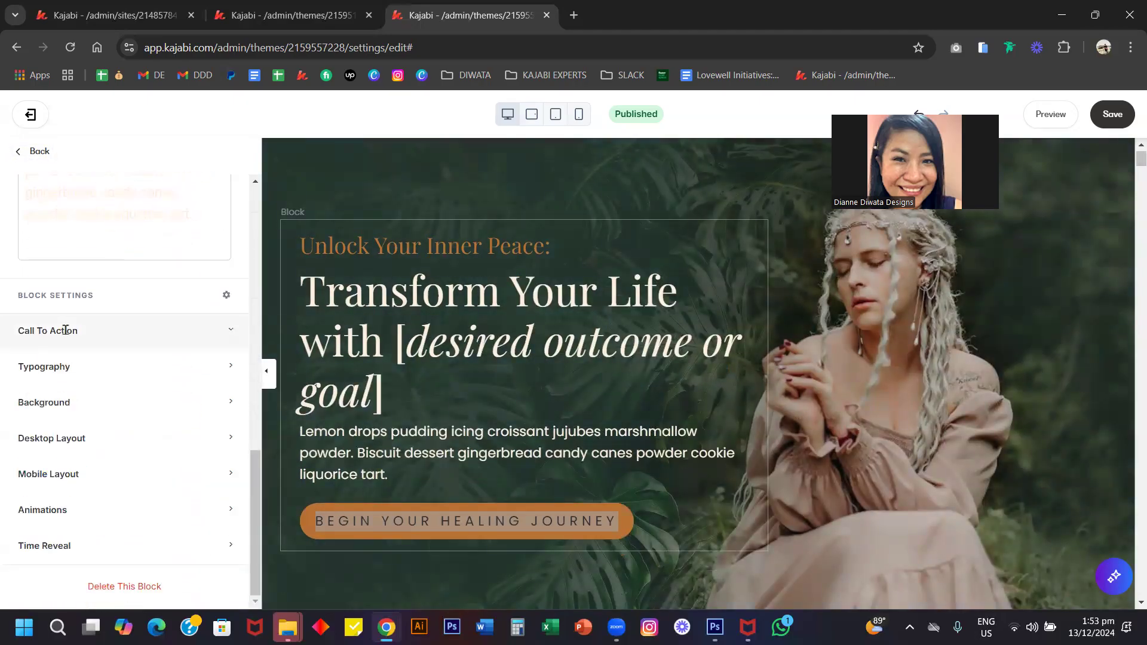
{"action": "scroll", "coordinate": [141, 400], "scroll_direction": "down", "scroll_amount": 7}
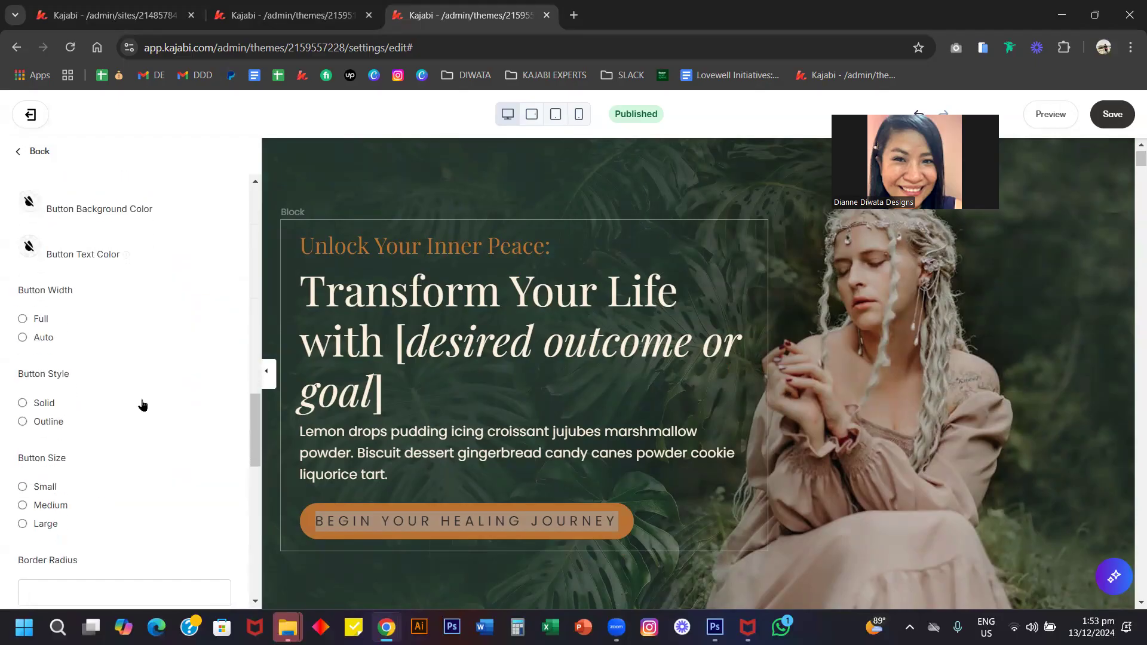
{"action": "scroll", "coordinate": [143, 405], "scroll_direction": "down", "scroll_amount": 10}
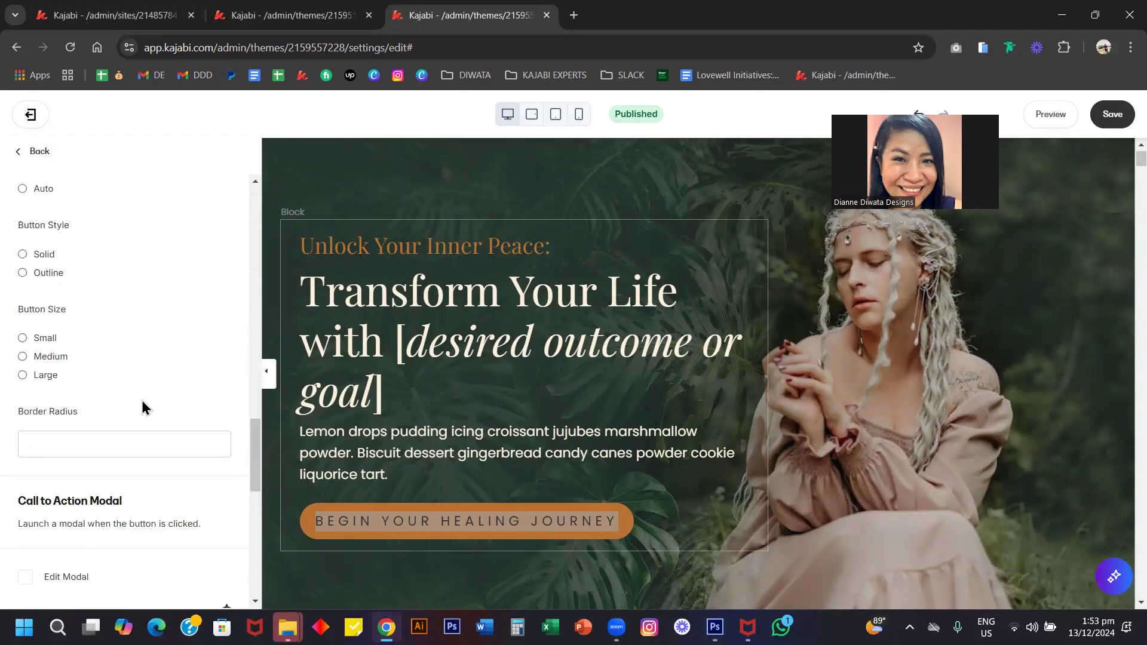
{"action": "scroll", "coordinate": [143, 407], "scroll_direction": "down", "scroll_amount": 1}
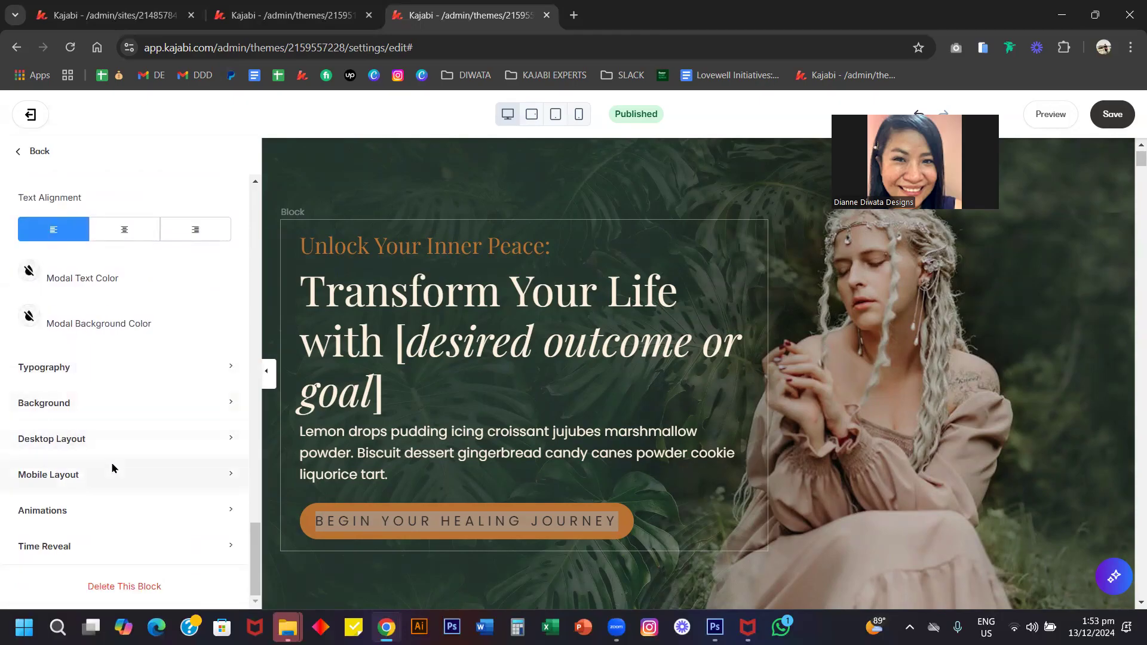
Open the "Let me guess..." text, the decorative icon and the arched photo of the section below the hero to view each block's settings
{"action": "scroll", "coordinate": [499, 389], "scroll_direction": "down", "scroll_amount": 6}
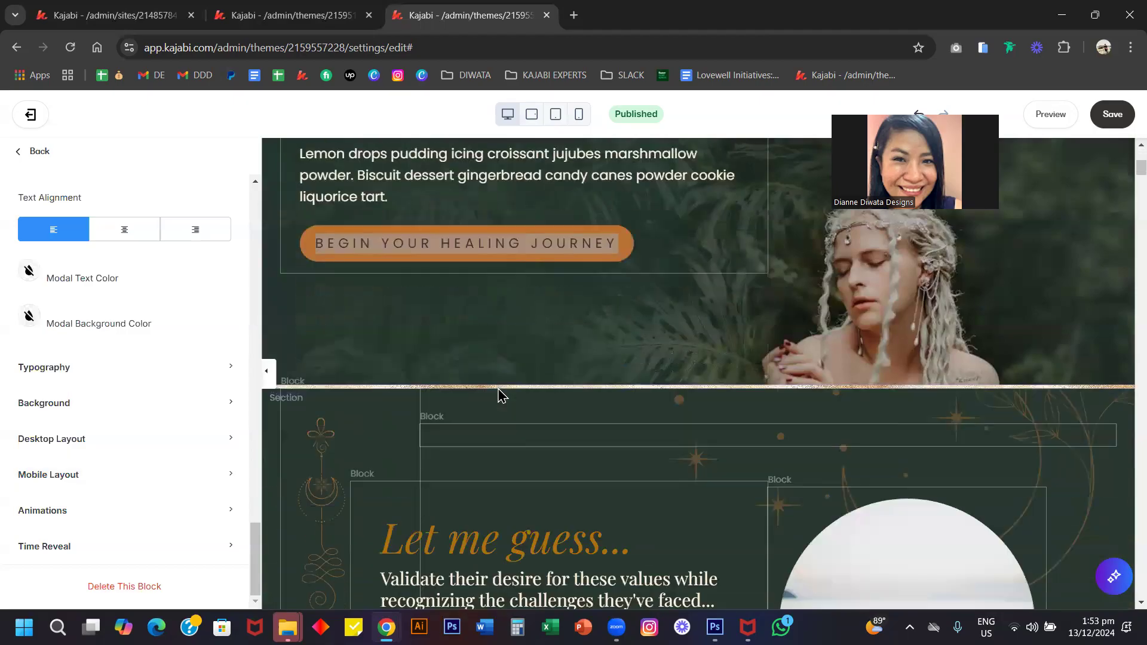
{"action": "scroll", "coordinate": [499, 388], "scroll_direction": "down", "scroll_amount": 3}
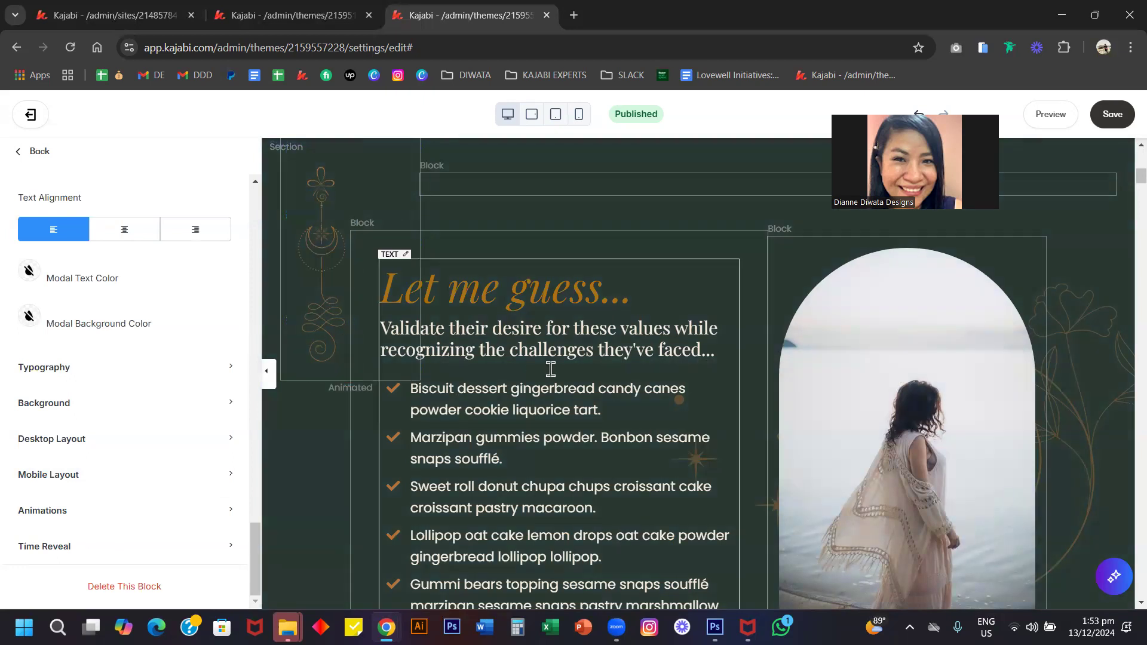
{"action": "left_click", "coordinate": [544, 326]}
{"action": "scroll", "coordinate": [119, 331], "scroll_direction": "up", "scroll_amount": 10}
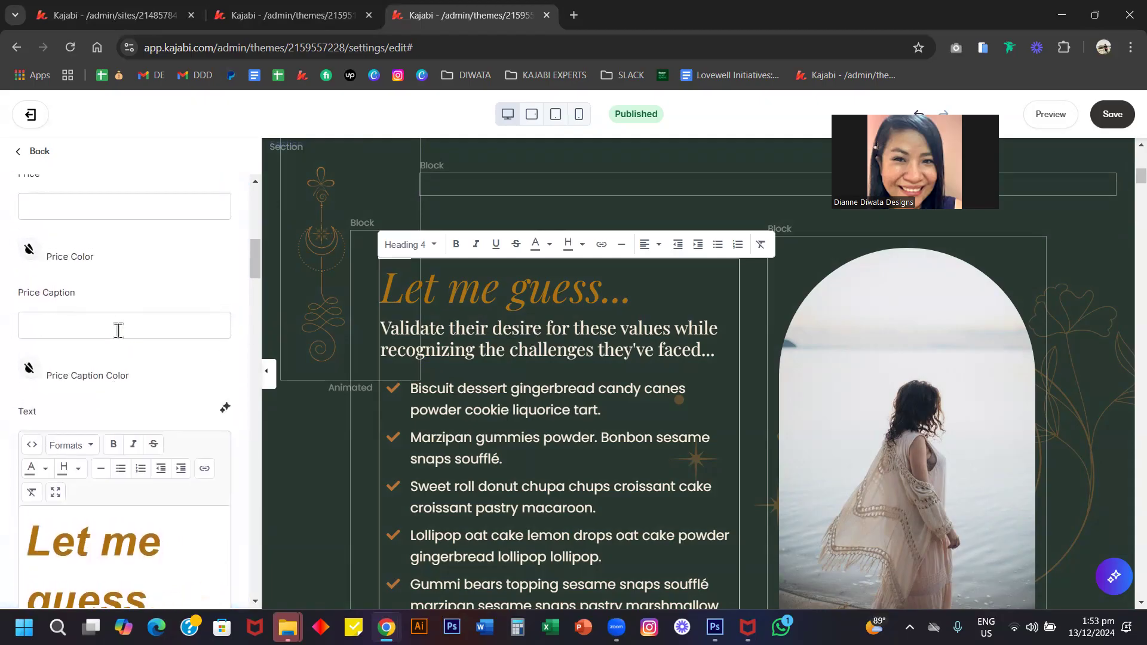
{"action": "left_click", "coordinate": [302, 246]}
{"action": "scroll", "coordinate": [102, 269], "scroll_direction": "up", "scroll_amount": 3}
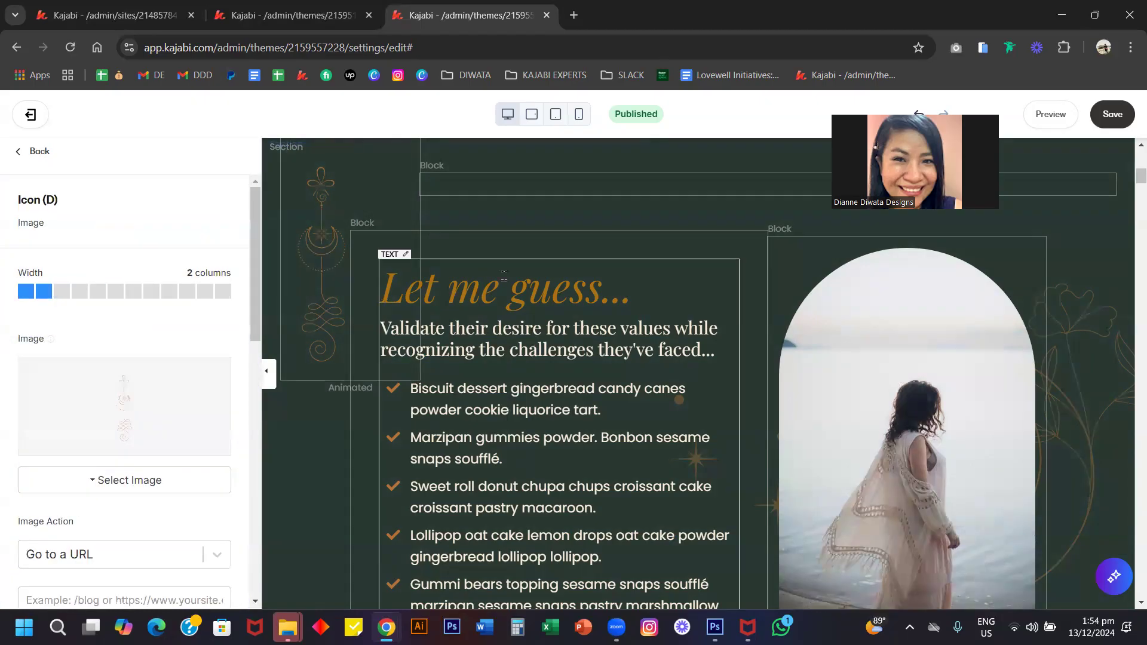
{"action": "left_click", "coordinate": [803, 307]}
{"action": "scroll", "coordinate": [204, 274], "scroll_direction": "up", "scroll_amount": 4}
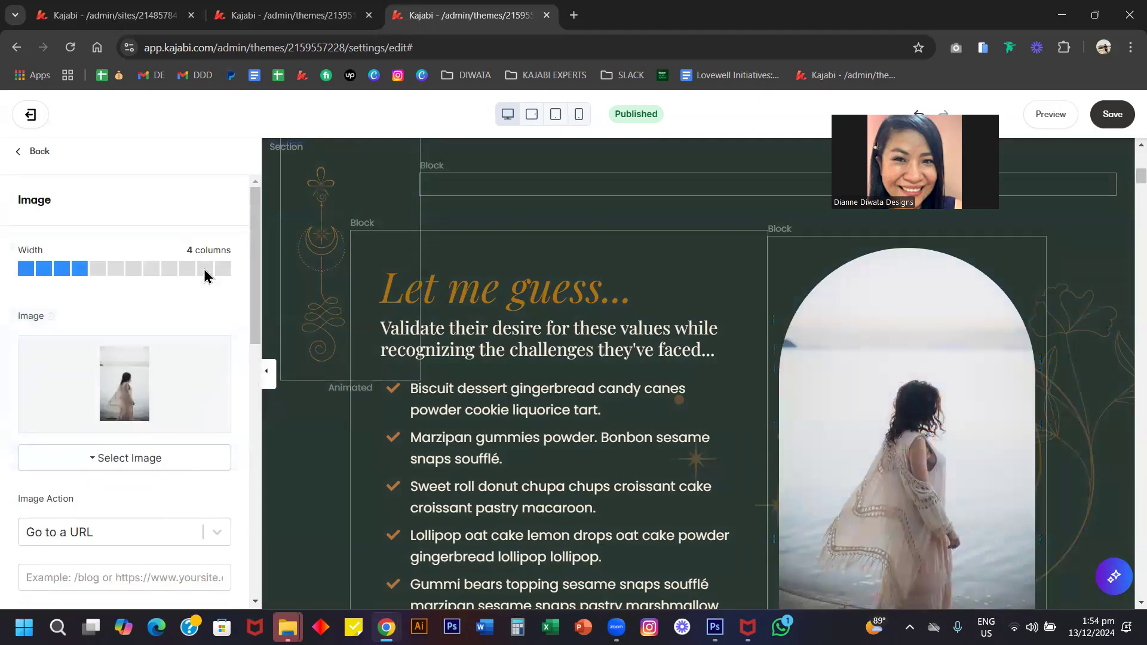
Open the settings of the whole "The Core Problem" section to view its list of content blocks
{"action": "scroll", "coordinate": [319, 325], "scroll_direction": "down", "scroll_amount": 2}
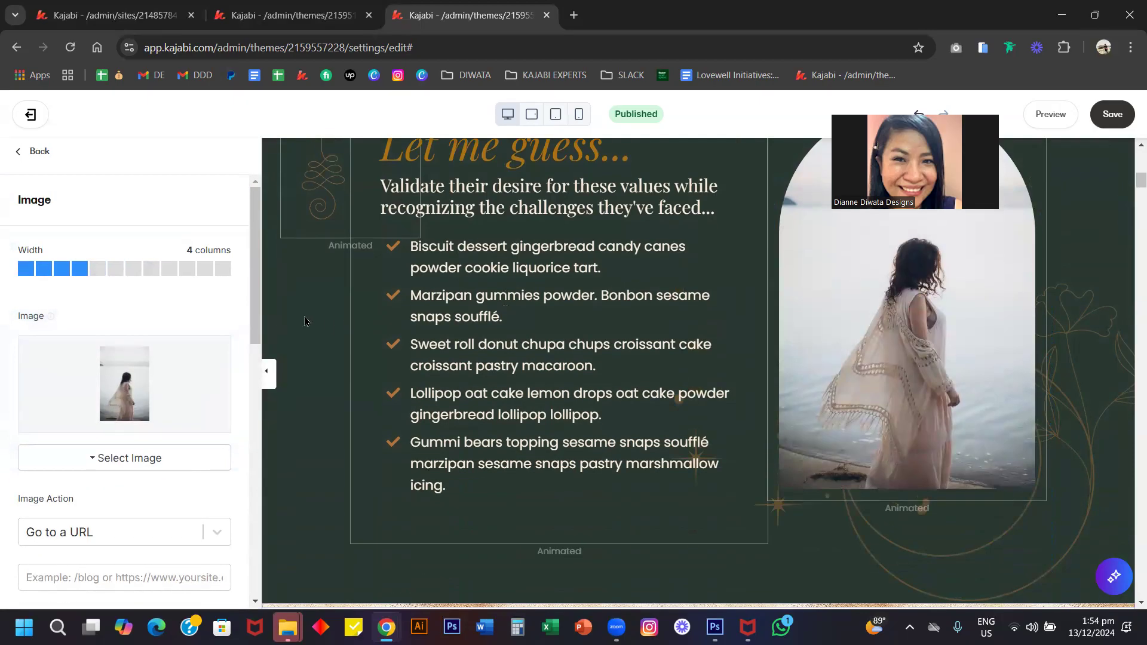
{"action": "scroll", "coordinate": [305, 322], "scroll_direction": "up", "scroll_amount": 3}
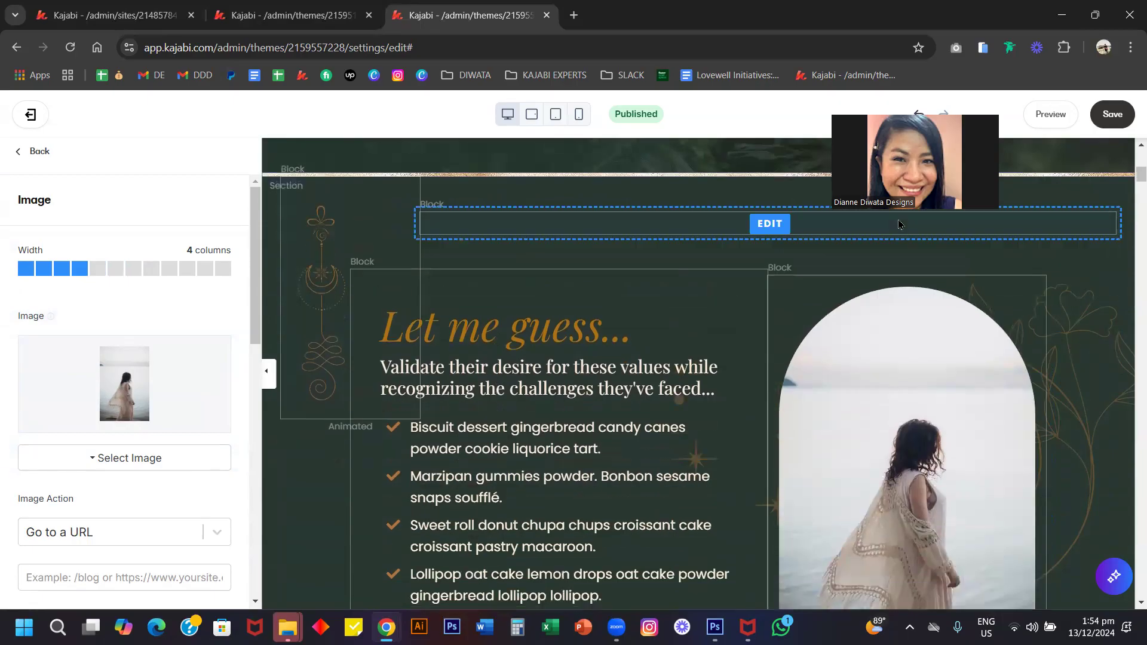
{"action": "scroll", "coordinate": [303, 392], "scroll_direction": "down", "scroll_amount": 2}
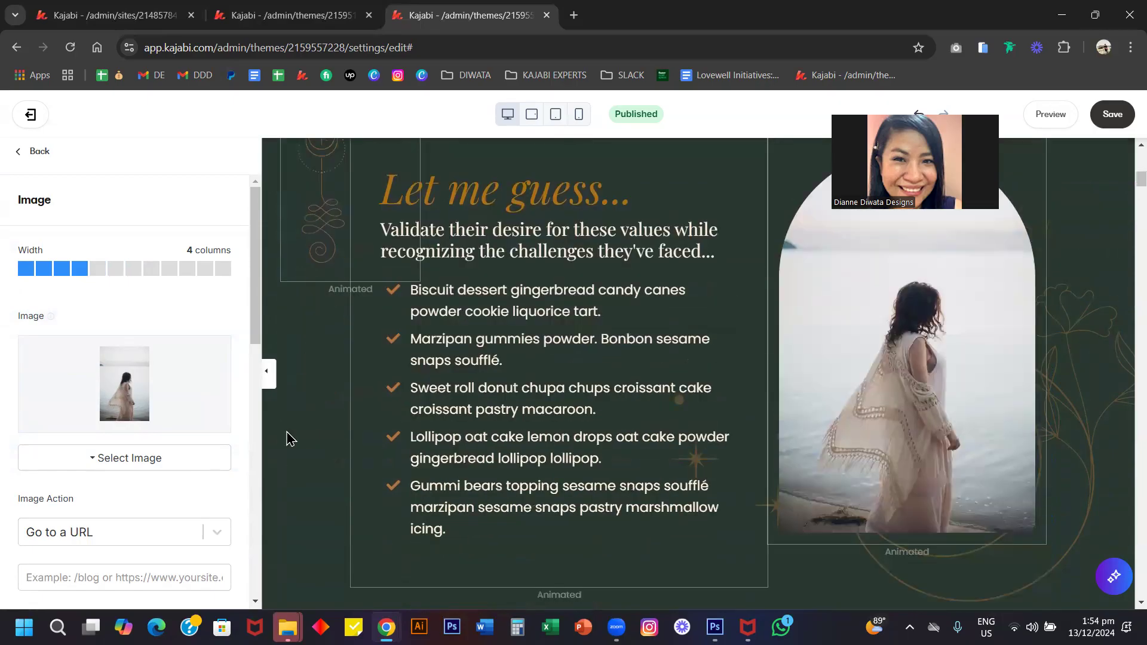
{"action": "left_click", "coordinate": [290, 466]}
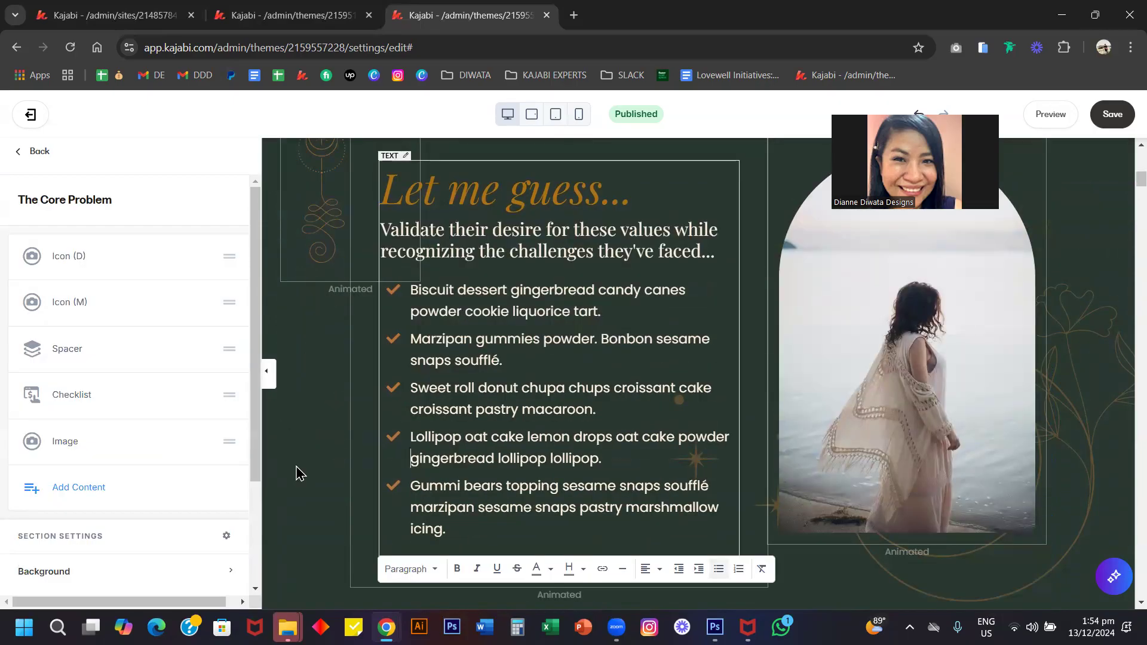
{"action": "scroll", "coordinate": [295, 472], "scroll_direction": "down", "scroll_amount": 3}
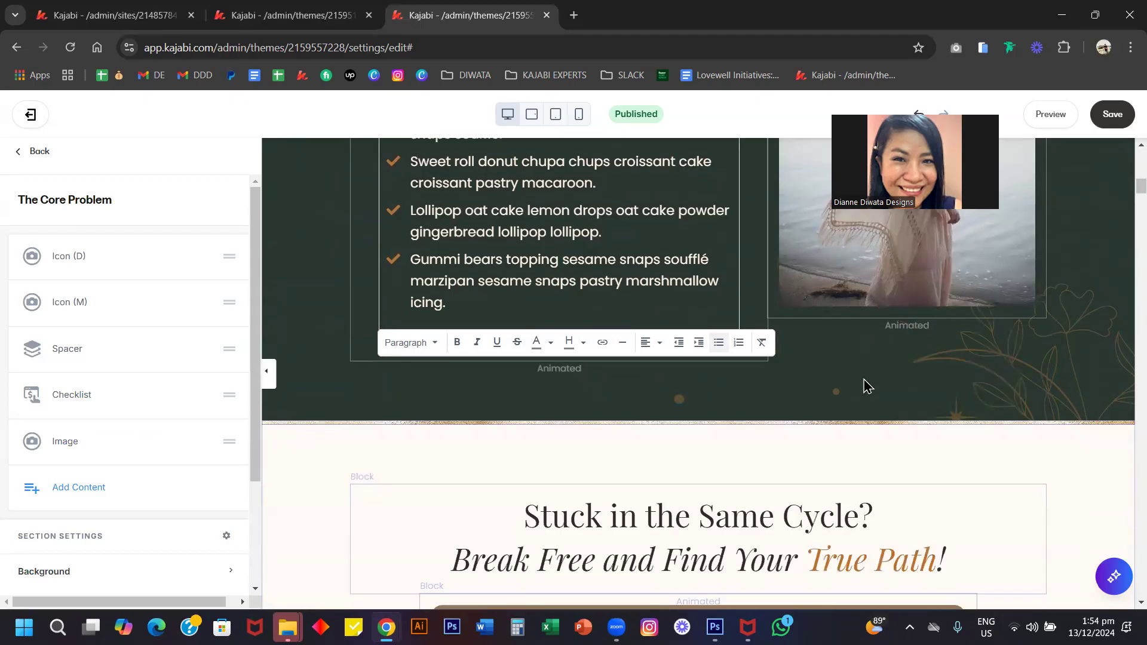
{"action": "left_click", "coordinate": [104, 175]}
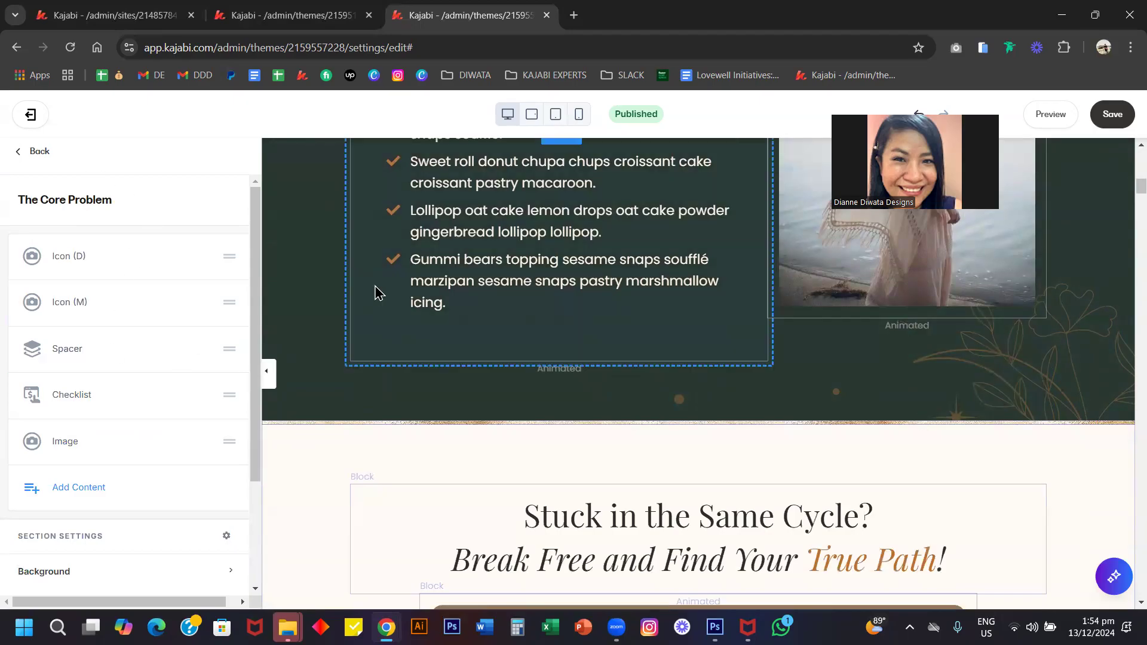
Expand the Background settings of The Core Problem section and examine its media type, video, image and position options
{"action": "scroll", "coordinate": [375, 288], "scroll_direction": "up", "scroll_amount": 1}
{"action": "scroll", "coordinate": [375, 288], "scroll_direction": "down", "scroll_amount": 2}
{"action": "scroll", "coordinate": [102, 472], "scroll_direction": "down", "scroll_amount": 3}
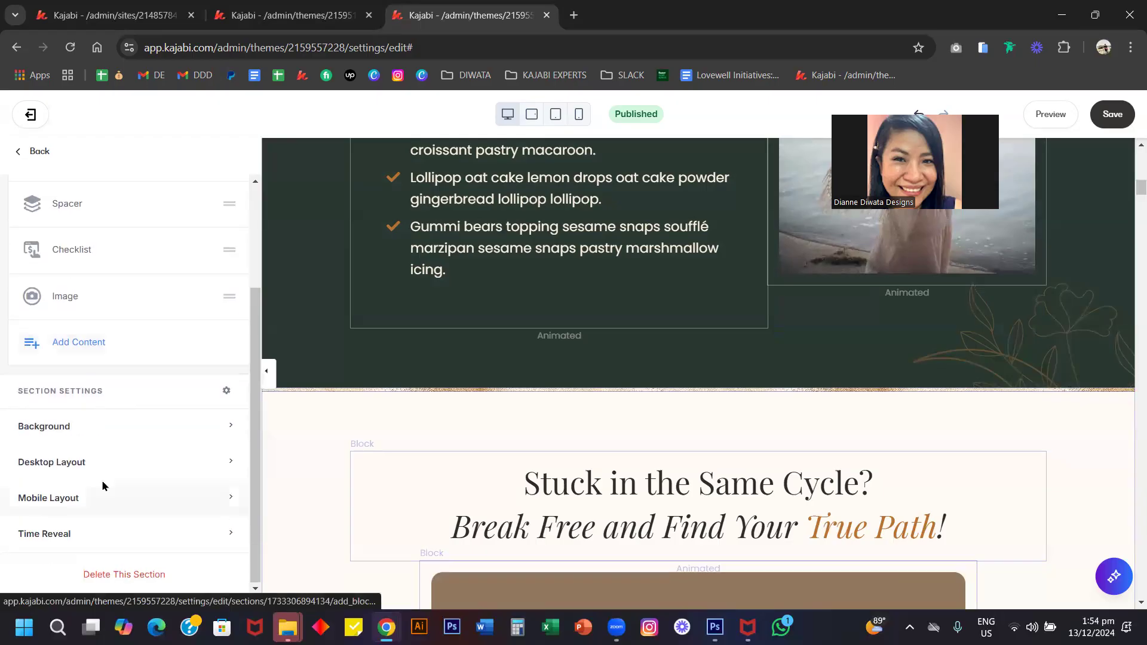
{"action": "left_click", "coordinate": [93, 433]}
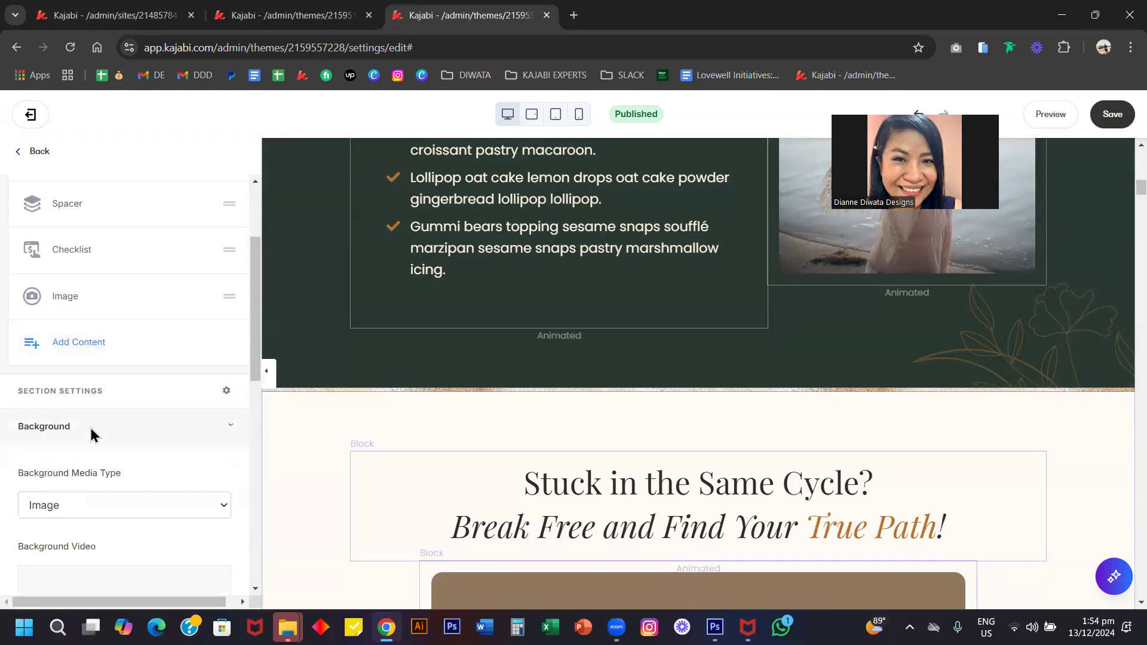
{"action": "scroll", "coordinate": [111, 454], "scroll_direction": "down", "scroll_amount": 5}
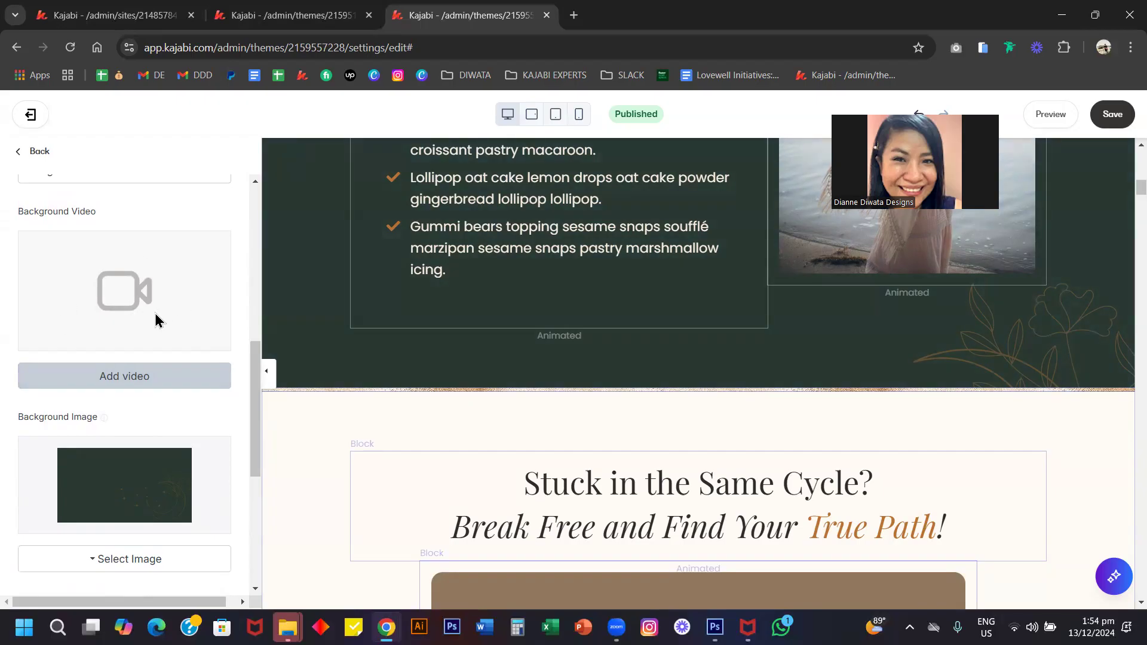
{"action": "scroll", "coordinate": [155, 321], "scroll_direction": "down", "scroll_amount": 2}
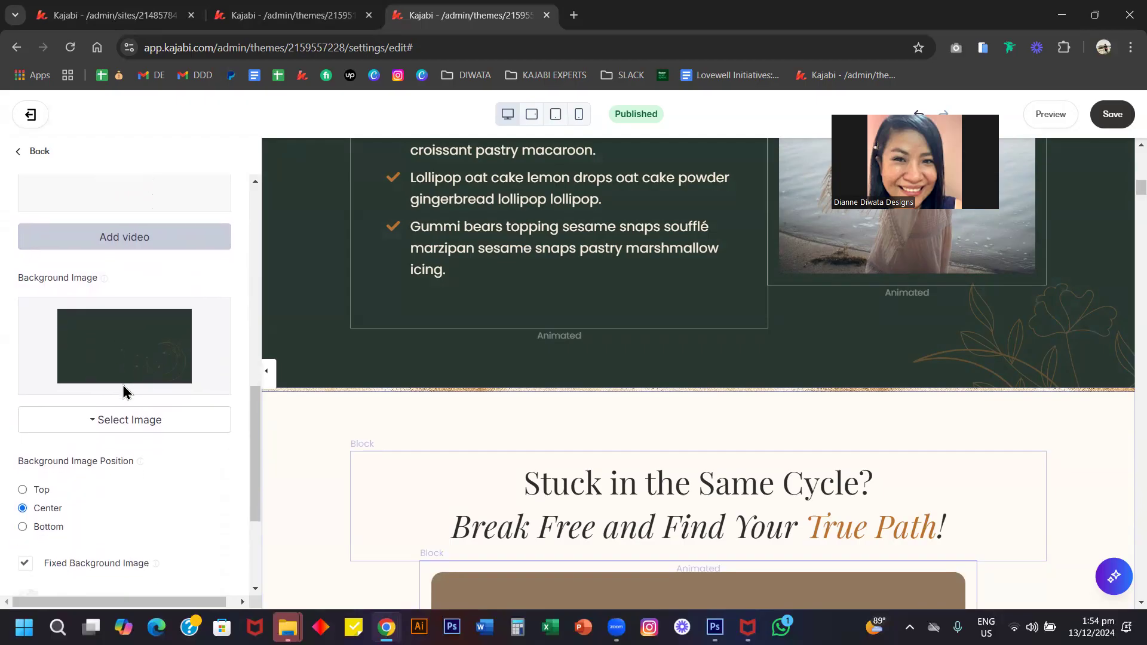
Examine The Core Problem section's remaining background settings and how its fixed background image behaves behind the content
{"action": "scroll", "coordinate": [125, 391], "scroll_direction": "up", "scroll_amount": 3}
{"action": "scroll", "coordinate": [125, 391], "scroll_direction": "down", "scroll_amount": 4}
{"action": "scroll", "coordinate": [126, 392], "scroll_direction": "down", "scroll_amount": 2}
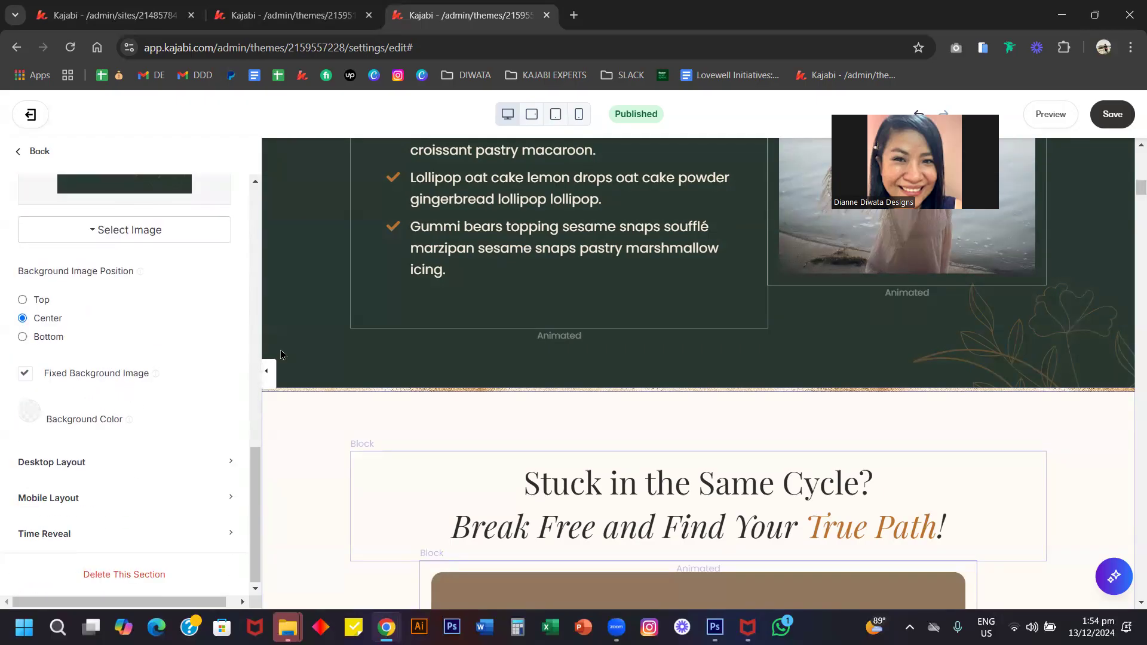
{"action": "scroll", "coordinate": [321, 361], "scroll_direction": "up", "scroll_amount": 7}
{"action": "scroll", "coordinate": [321, 361], "scroll_direction": "down", "scroll_amount": 3}
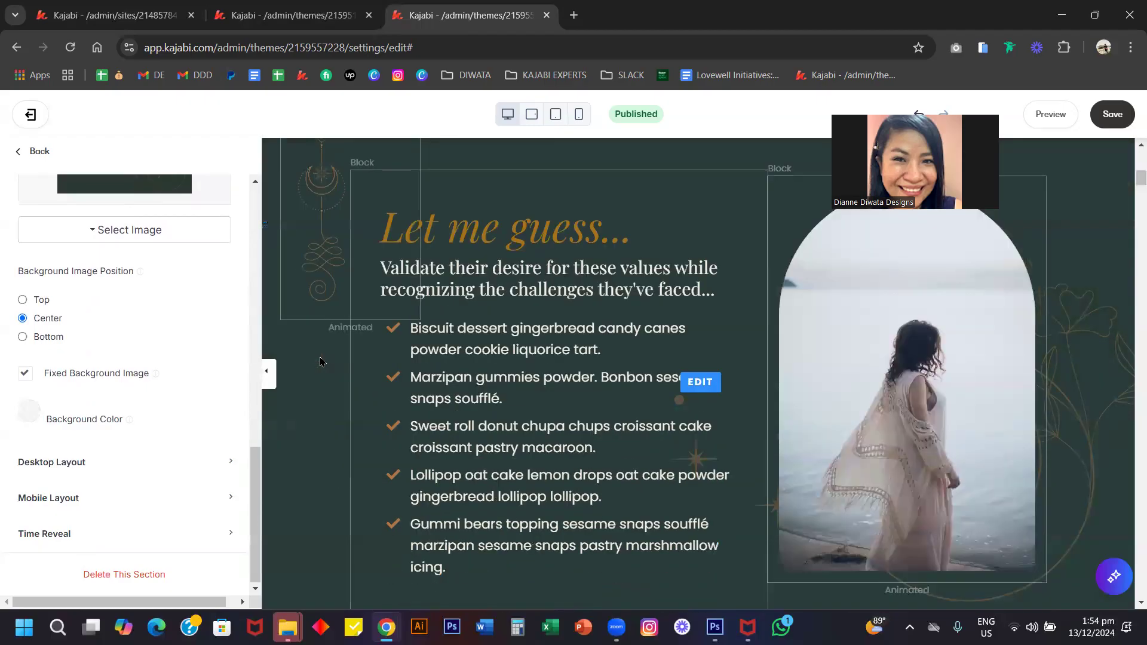
{"action": "scroll", "coordinate": [1098, 352], "scroll_direction": "up", "scroll_amount": 3}
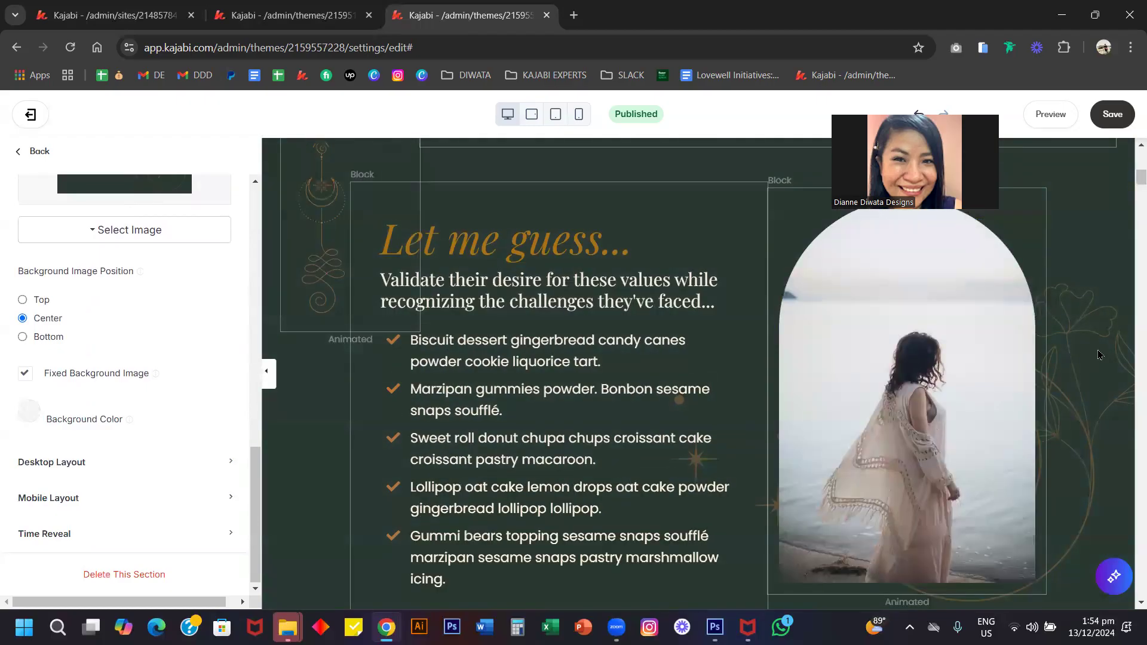
{"action": "scroll", "coordinate": [1099, 353], "scroll_direction": "down", "scroll_amount": 1}
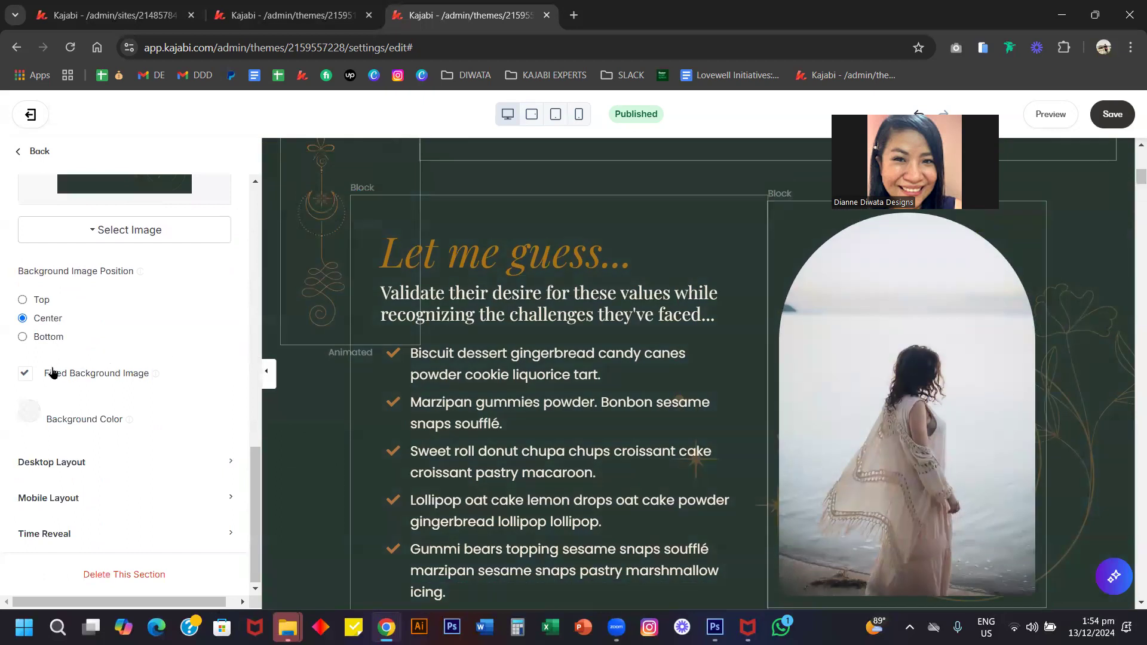
Turn off Fixed Background Image for The Core Problem section to compare the scrolling effect, and turn it back on
{"action": "left_click", "coordinate": [83, 383]}
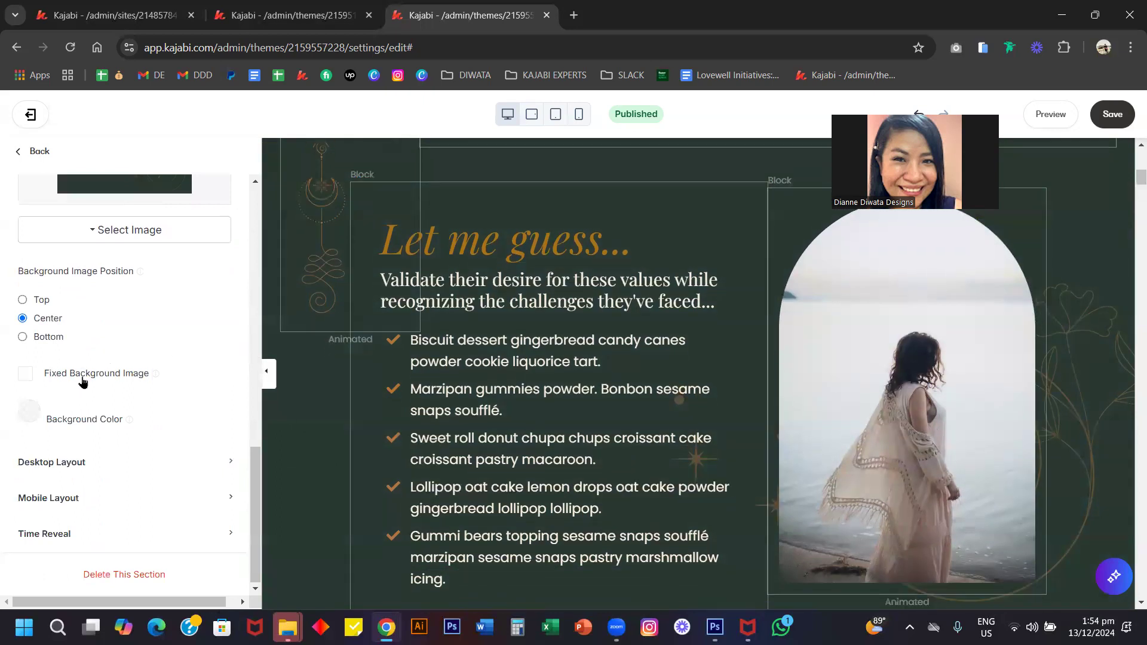
{"action": "scroll", "coordinate": [555, 389], "scroll_direction": "down", "scroll_amount": 3}
{"action": "scroll", "coordinate": [576, 396], "scroll_direction": "up", "scroll_amount": 2}
{"action": "scroll", "coordinate": [576, 396], "scroll_direction": "down", "scroll_amount": 2}
{"action": "scroll", "coordinate": [575, 396], "scroll_direction": "up", "scroll_amount": 2}
{"action": "scroll", "coordinate": [575, 397], "scroll_direction": "down", "scroll_amount": 1}
{"action": "scroll", "coordinate": [575, 396], "scroll_direction": "up", "scroll_amount": 2}
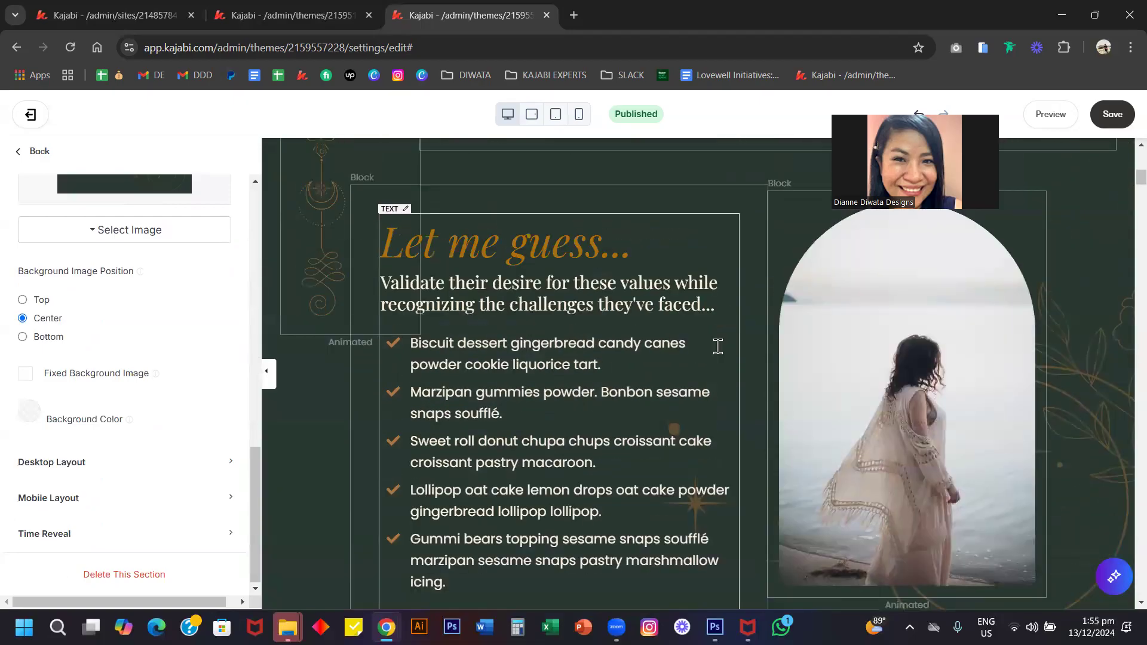
{"action": "scroll", "coordinate": [1073, 405], "scroll_direction": "down", "scroll_amount": 2}
{"action": "scroll", "coordinate": [1080, 346], "scroll_direction": "up", "scroll_amount": 1}
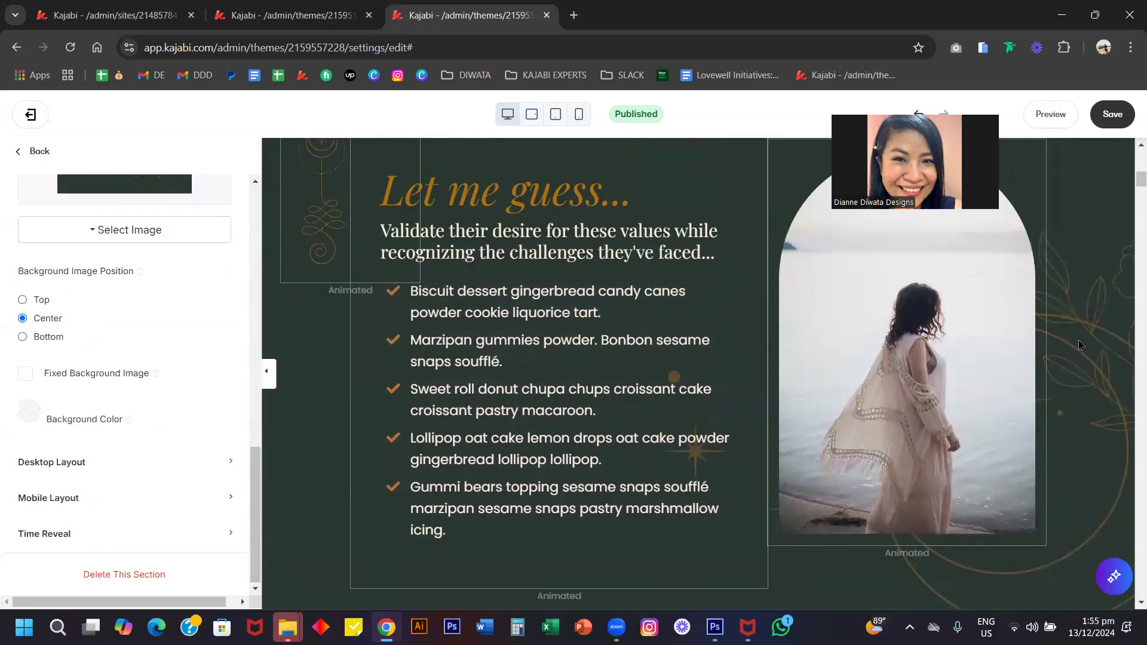
{"action": "left_click", "coordinate": [141, 376]}
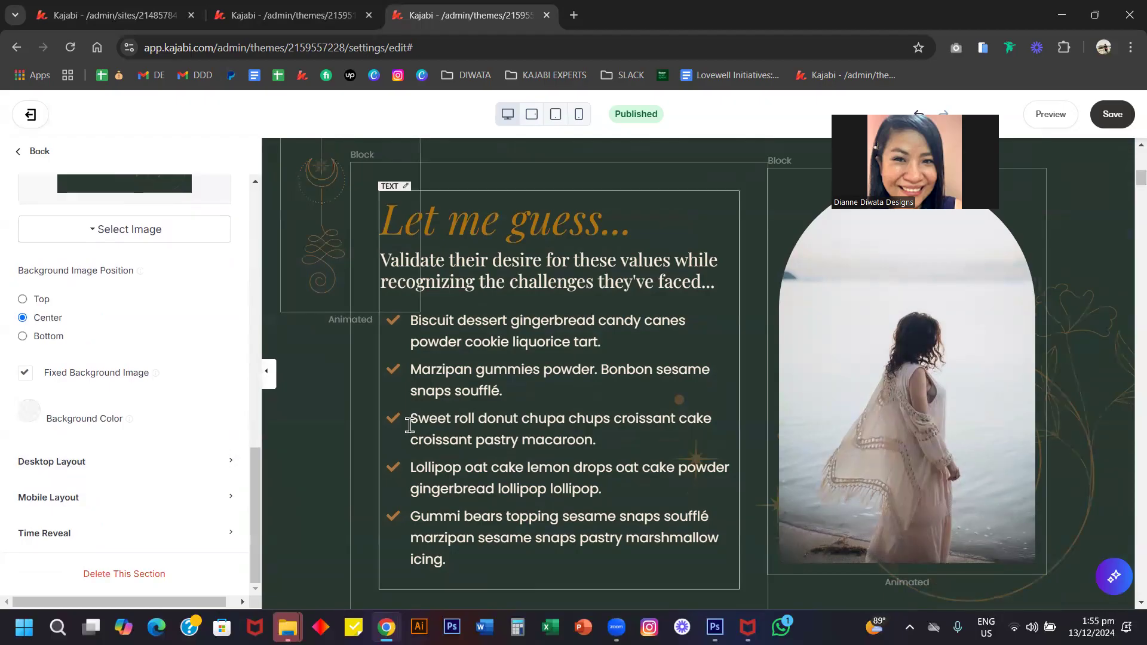
Open the settings of the "Stuck in the Same Cycle?" section and examine its content blocks and background options
{"action": "scroll", "coordinate": [410, 428], "scroll_direction": "down", "scroll_amount": 10}
{"action": "scroll", "coordinate": [383, 370], "scroll_direction": "up", "scroll_amount": 1}
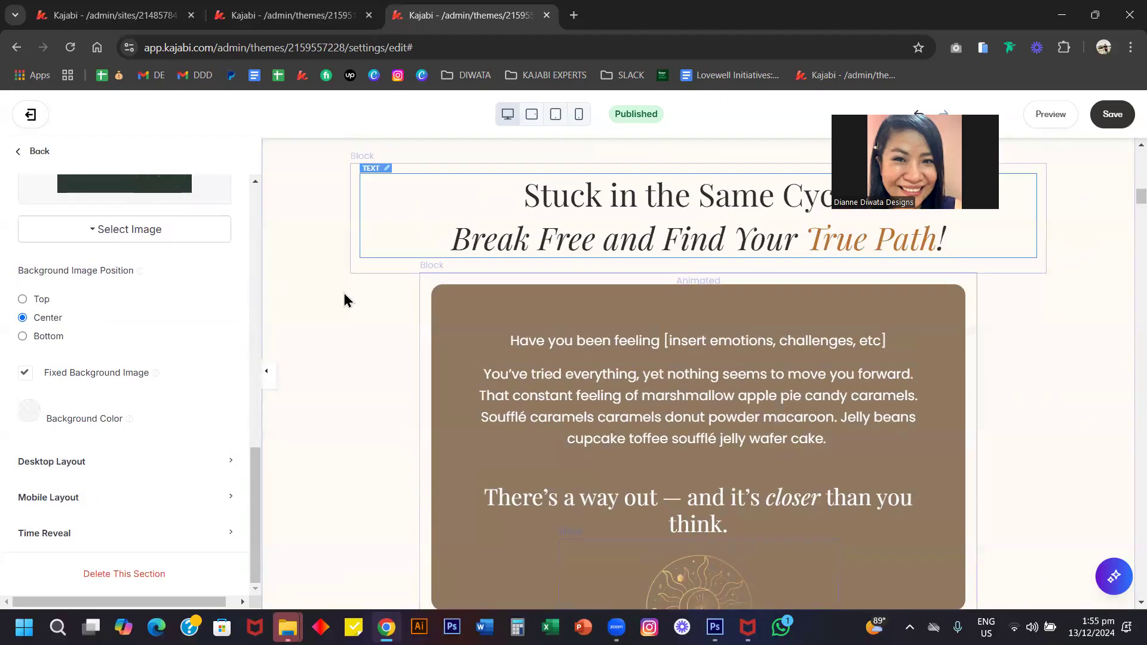
{"action": "left_click", "coordinate": [326, 354]}
{"action": "scroll", "coordinate": [141, 350], "scroll_direction": "up", "scroll_amount": 12}
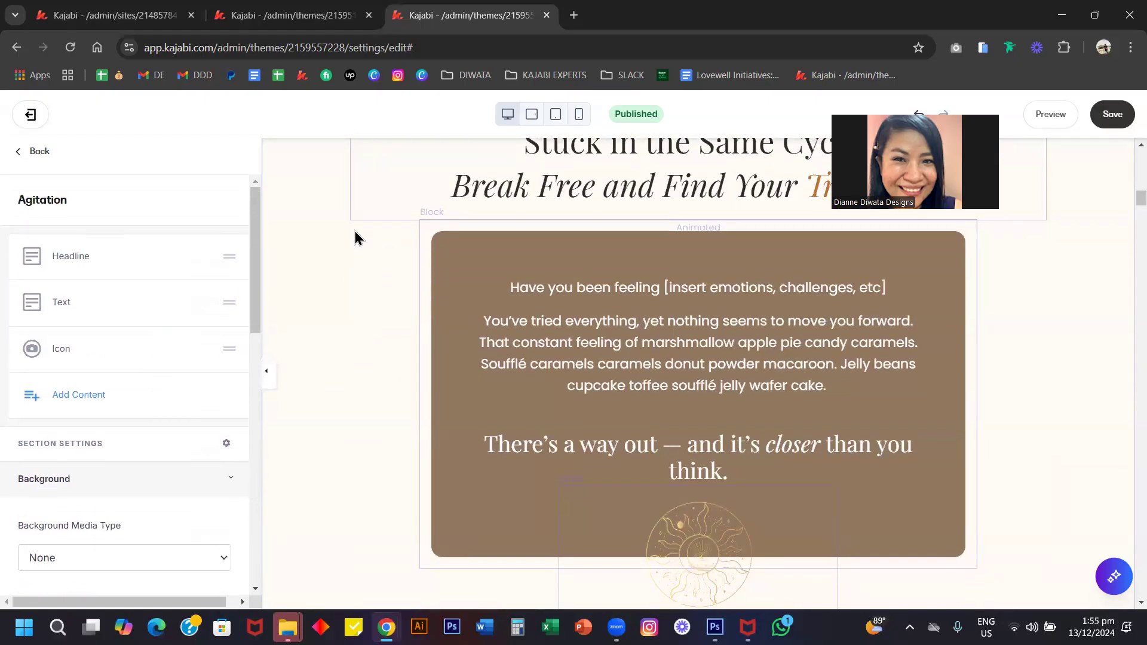
{"action": "scroll", "coordinate": [435, 257], "scroll_direction": "up", "scroll_amount": 3}
{"action": "scroll", "coordinate": [435, 257], "scroll_direction": "down", "scroll_amount": 1}
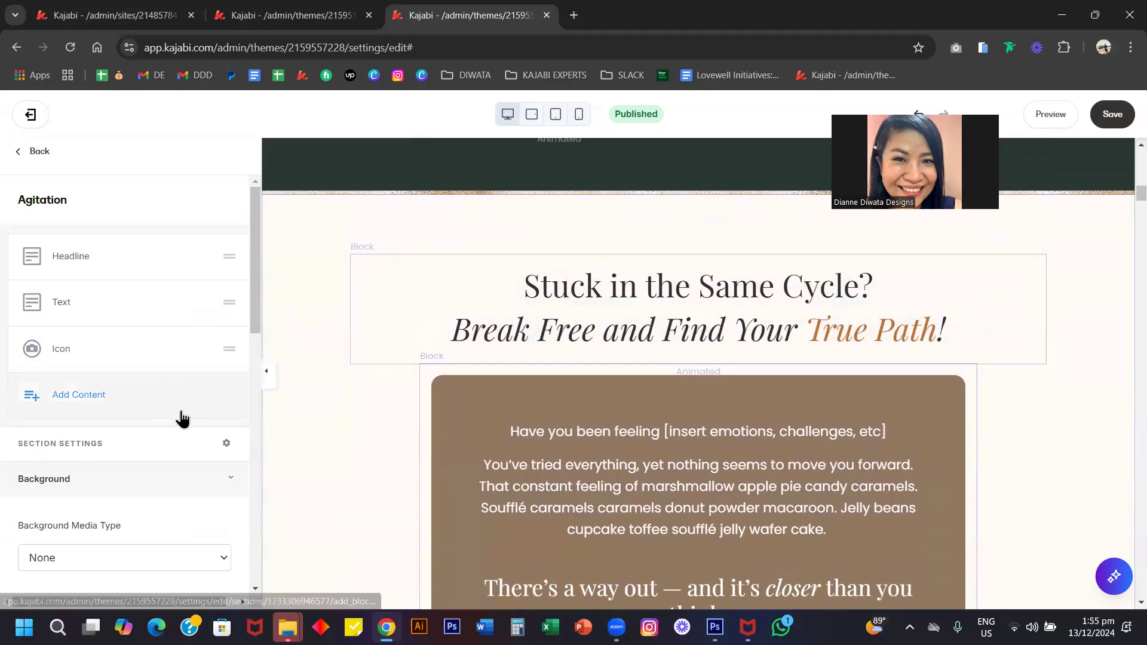
{"action": "scroll", "coordinate": [181, 416], "scroll_direction": "down", "scroll_amount": 10}
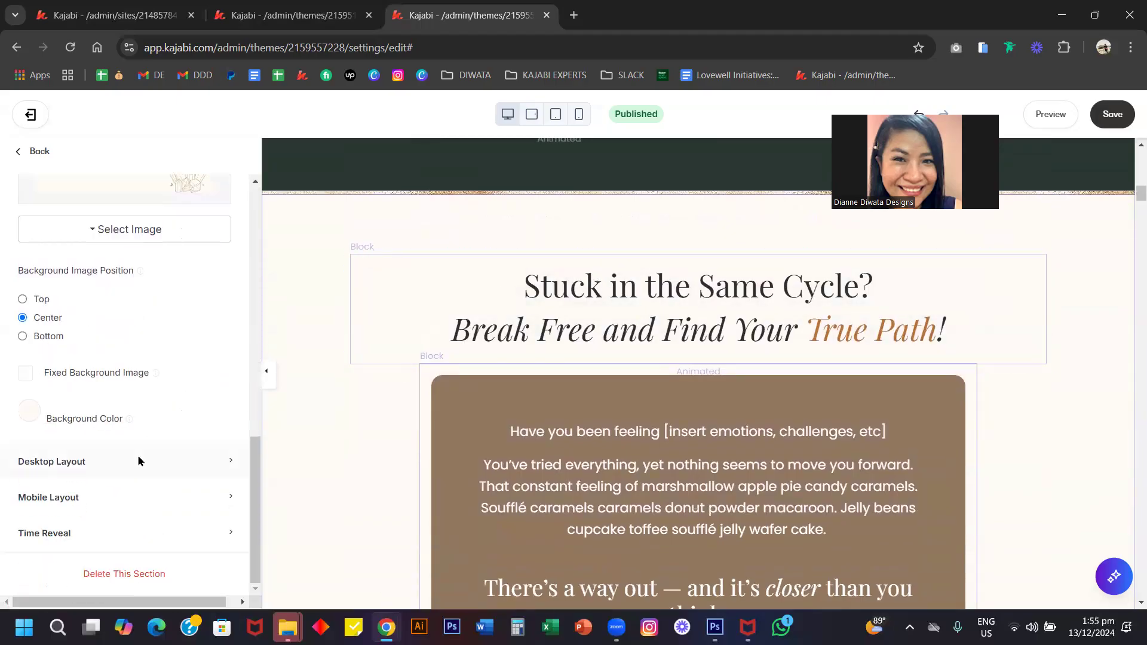
Expand the Agitation section's Desktop Layout settings and view its padding and alignment options
{"action": "left_click", "coordinate": [138, 456]}
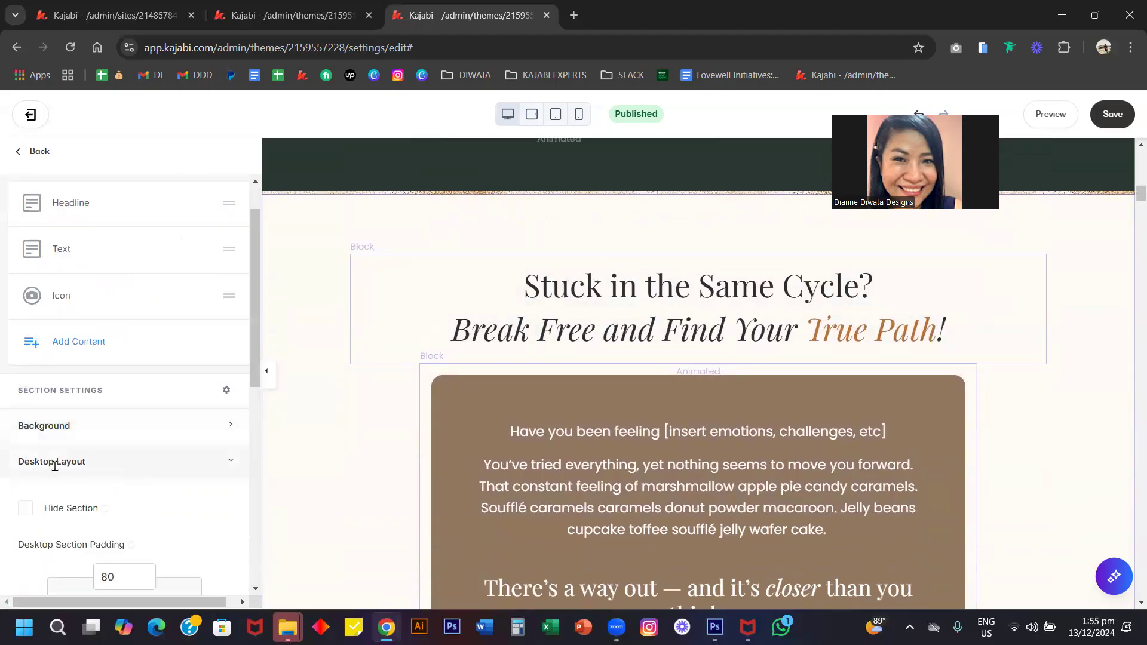
{"action": "scroll", "coordinate": [138, 489], "scroll_direction": "down", "scroll_amount": 4}
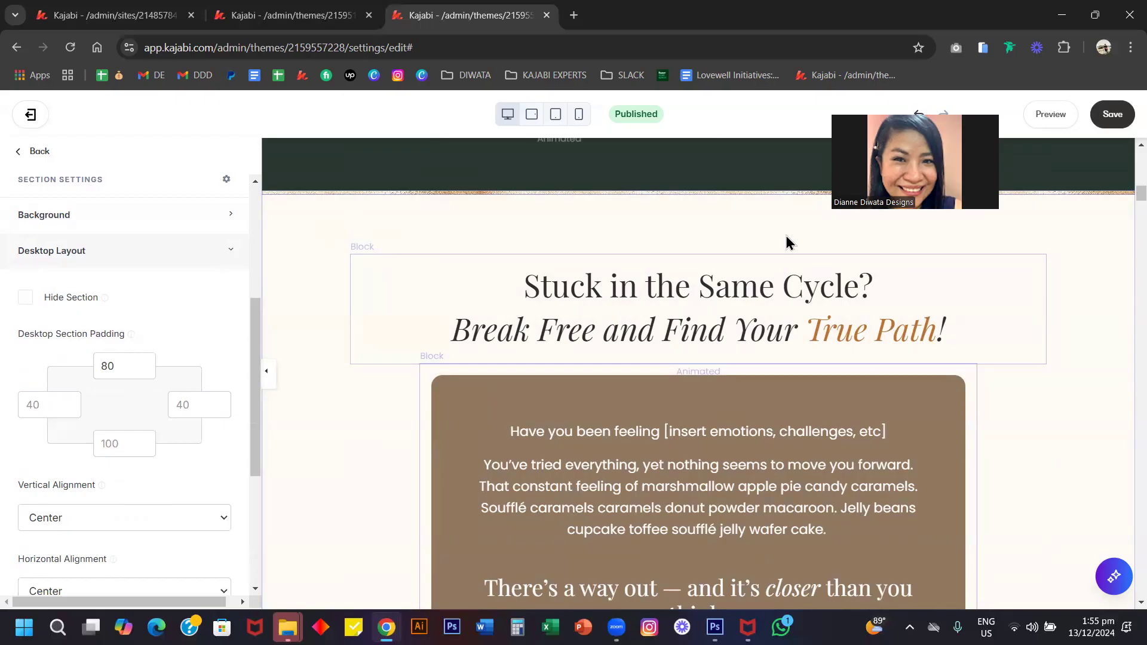
{"action": "scroll", "coordinate": [786, 242], "scroll_direction": "down", "scroll_amount": 2}
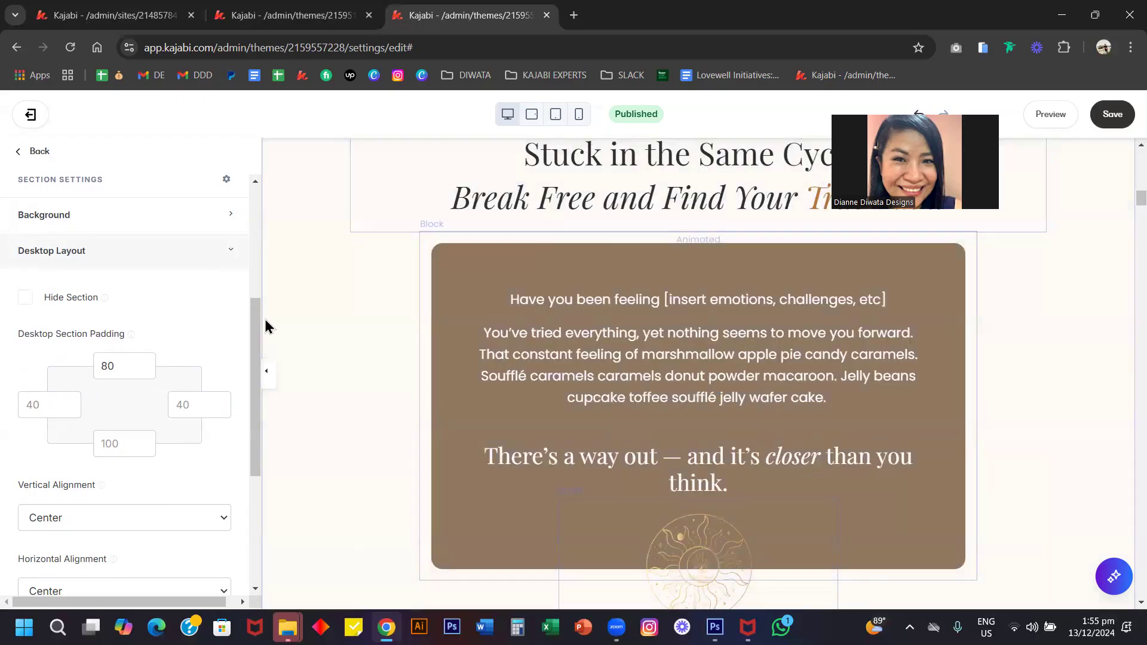
Try a top desktop padding of 200 on the Agitation section and restore it to 80
{"action": "left_click", "coordinate": [122, 365]}
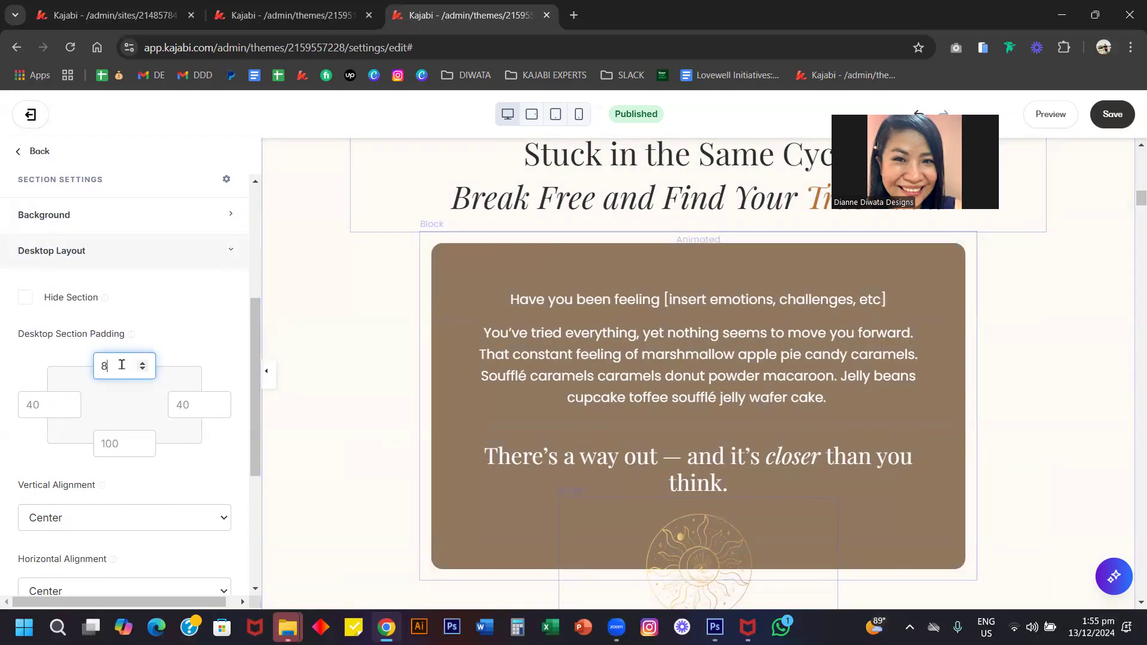
{"action": "scroll", "coordinate": [122, 367], "scroll_direction": "up", "scroll_amount": 1}
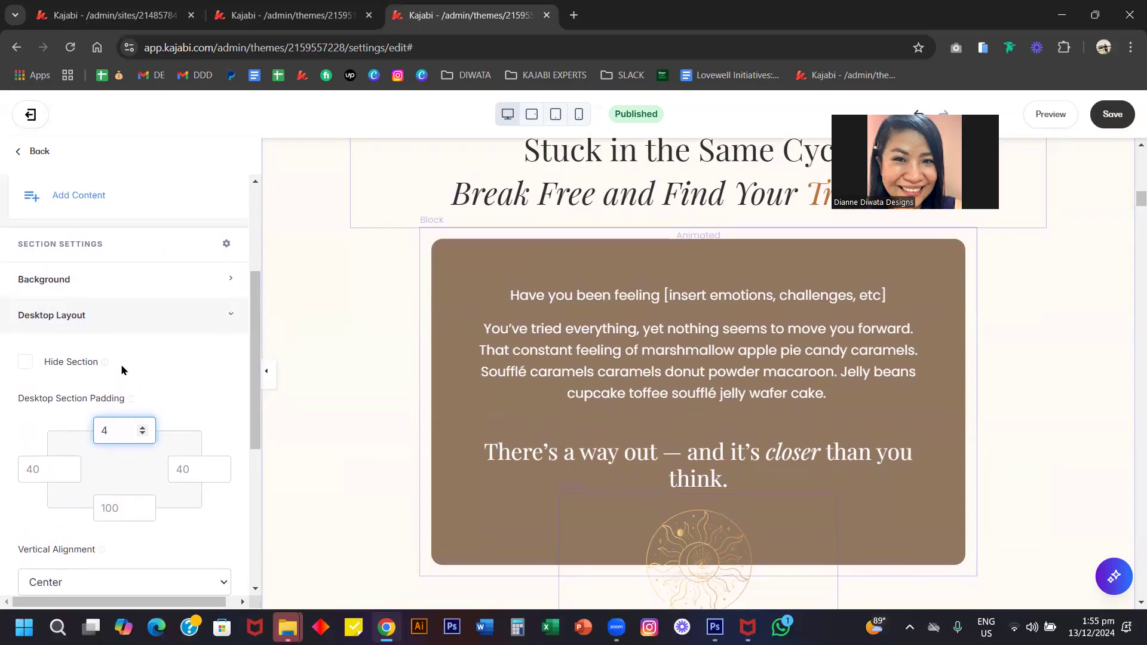
{"action": "type", "text": "200"}
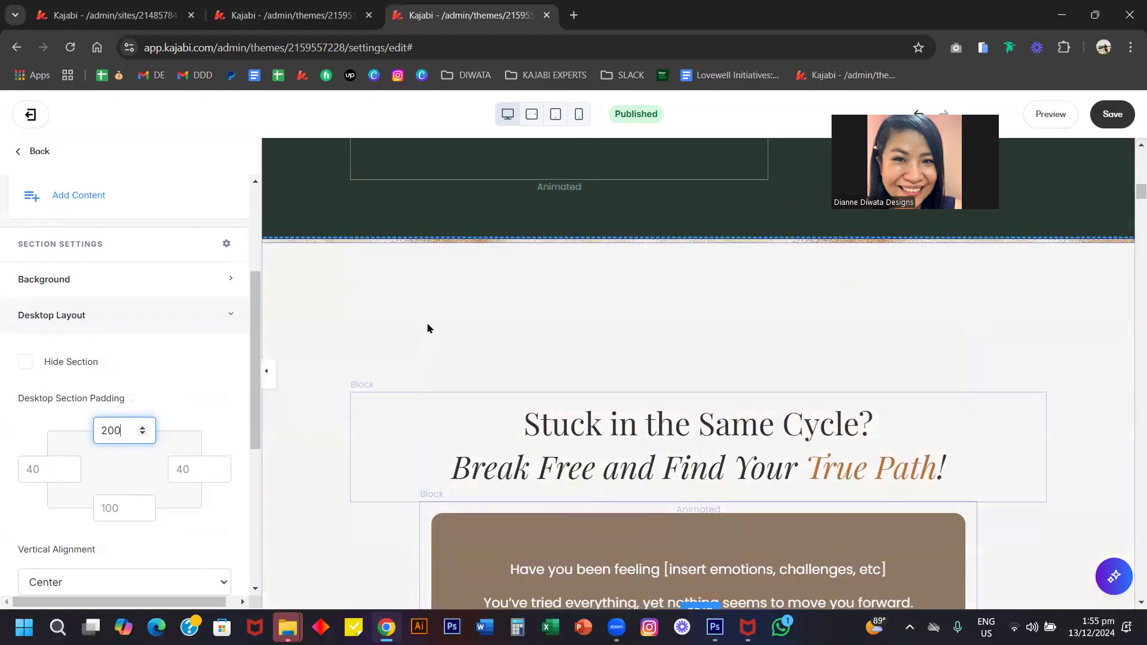
{"action": "double_click", "coordinate": [108, 432]}
{"action": "type", "text": "80"}
{"action": "scroll", "coordinate": [428, 351], "scroll_direction": "down", "scroll_amount": 5}
{"action": "scroll", "coordinate": [428, 351], "scroll_direction": "up", "scroll_amount": 3}
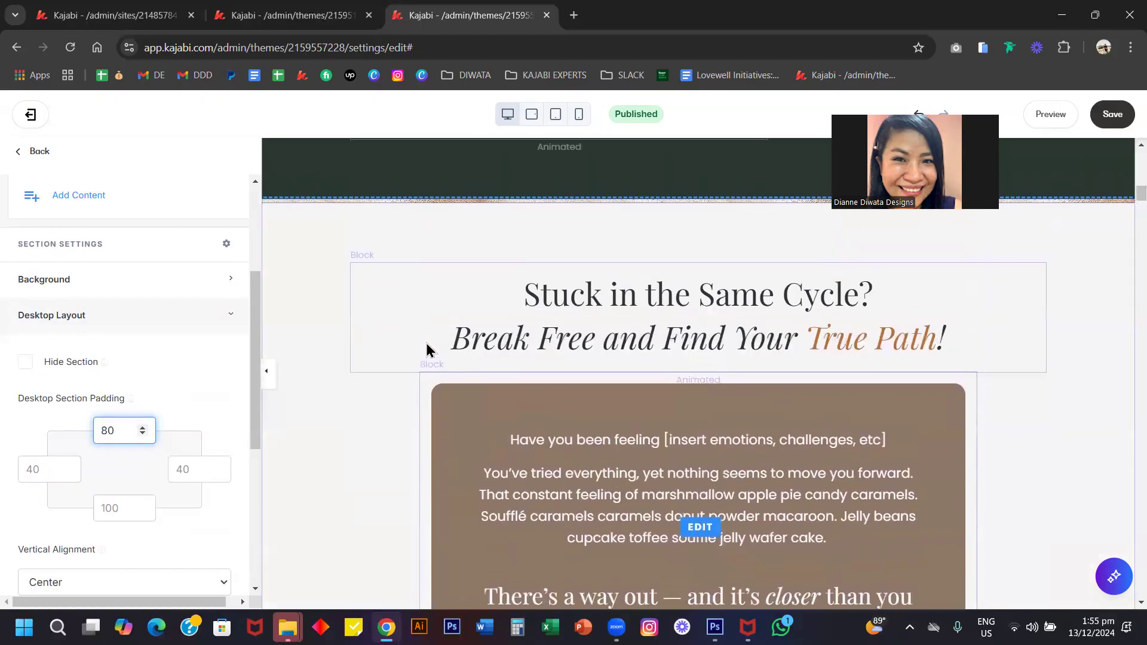
Try Left and Right horizontal alignment for the Agitation section's blocks, and set it back to Center
{"action": "scroll", "coordinate": [119, 470], "scroll_direction": "down", "scroll_amount": 5}
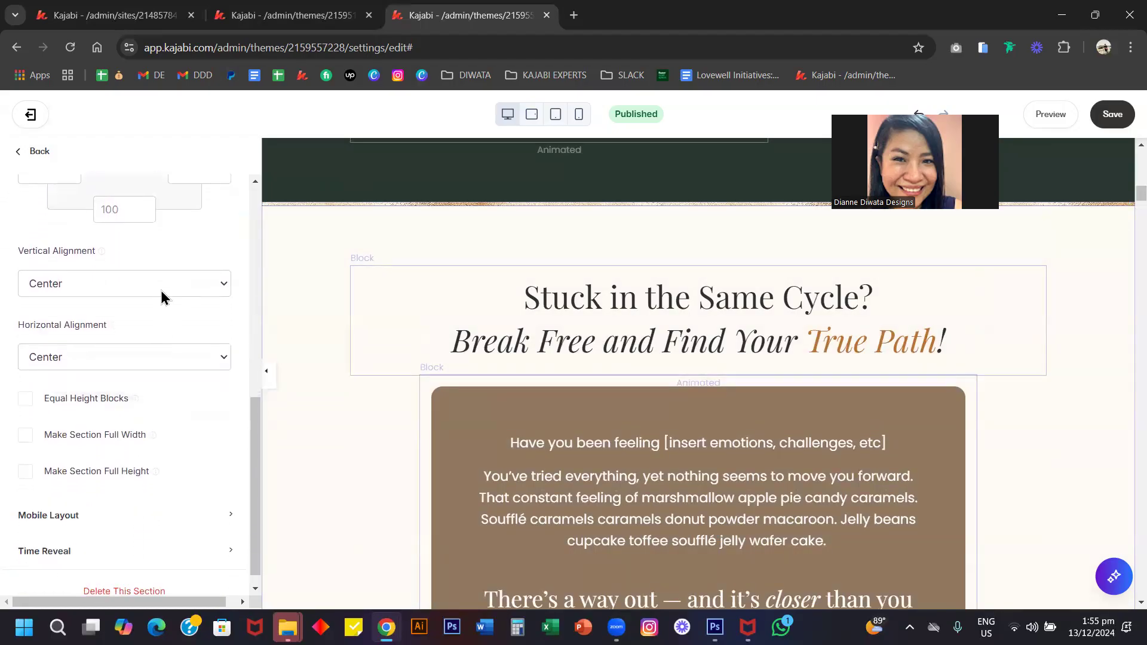
{"action": "left_click", "coordinate": [139, 362]}
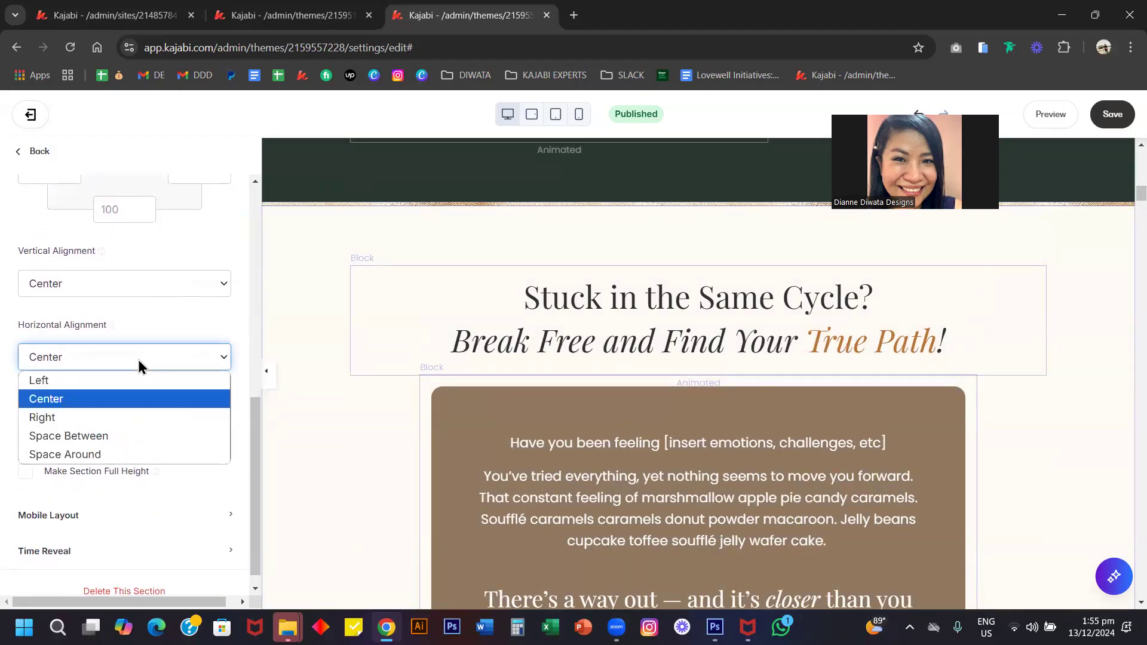
{"action": "left_click", "coordinate": [105, 384]}
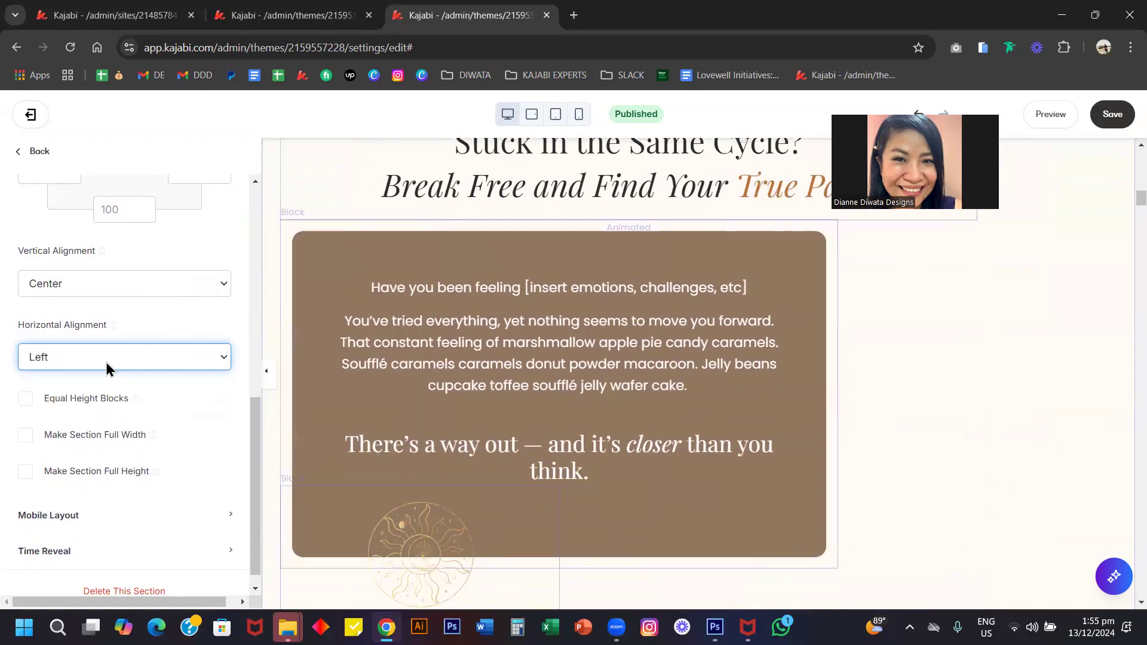
{"action": "left_click", "coordinate": [108, 368]}
{"action": "left_click", "coordinate": [123, 417]}
{"action": "left_click", "coordinate": [102, 364]}
{"action": "left_click", "coordinate": [97, 398]}
{"action": "scroll", "coordinate": [84, 442], "scroll_direction": "down", "scroll_amount": 1}
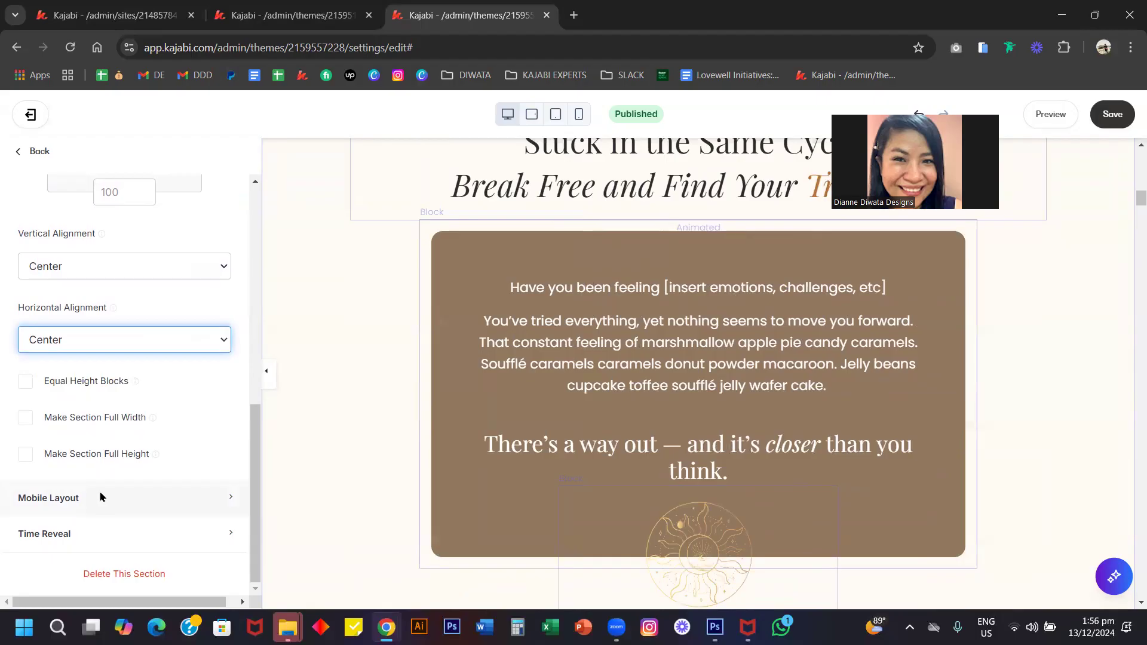
Open the Agitation section's Headline block and place the cursor in its heading text on the page
{"action": "scroll", "coordinate": [128, 371], "scroll_direction": "up", "scroll_amount": 8}
{"action": "scroll", "coordinate": [549, 309], "scroll_direction": "up", "scroll_amount": 1}
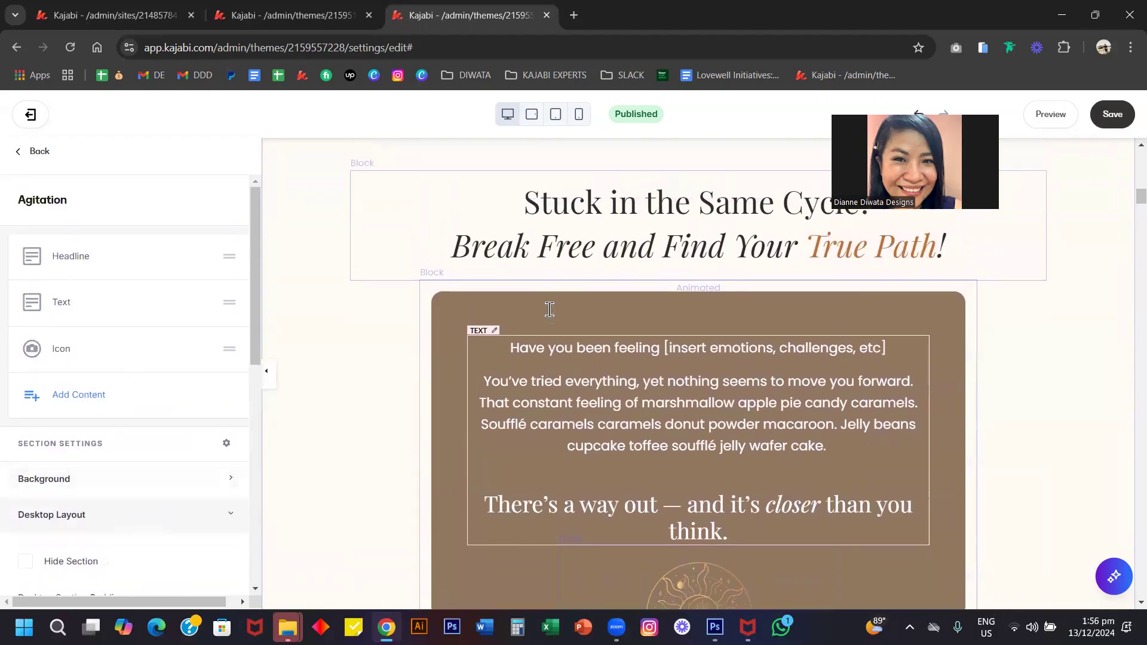
{"action": "scroll", "coordinate": [550, 309], "scroll_direction": "up", "scroll_amount": 1}
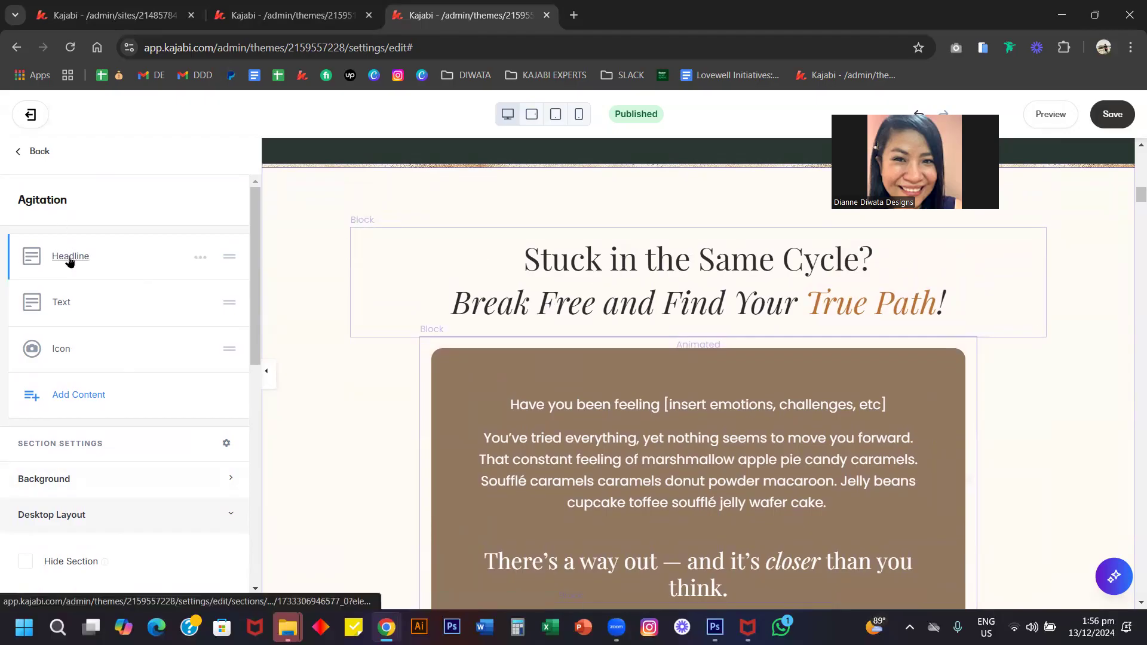
{"action": "left_click", "coordinate": [70, 256]}
{"action": "scroll", "coordinate": [145, 318], "scroll_direction": "down", "scroll_amount": 2}
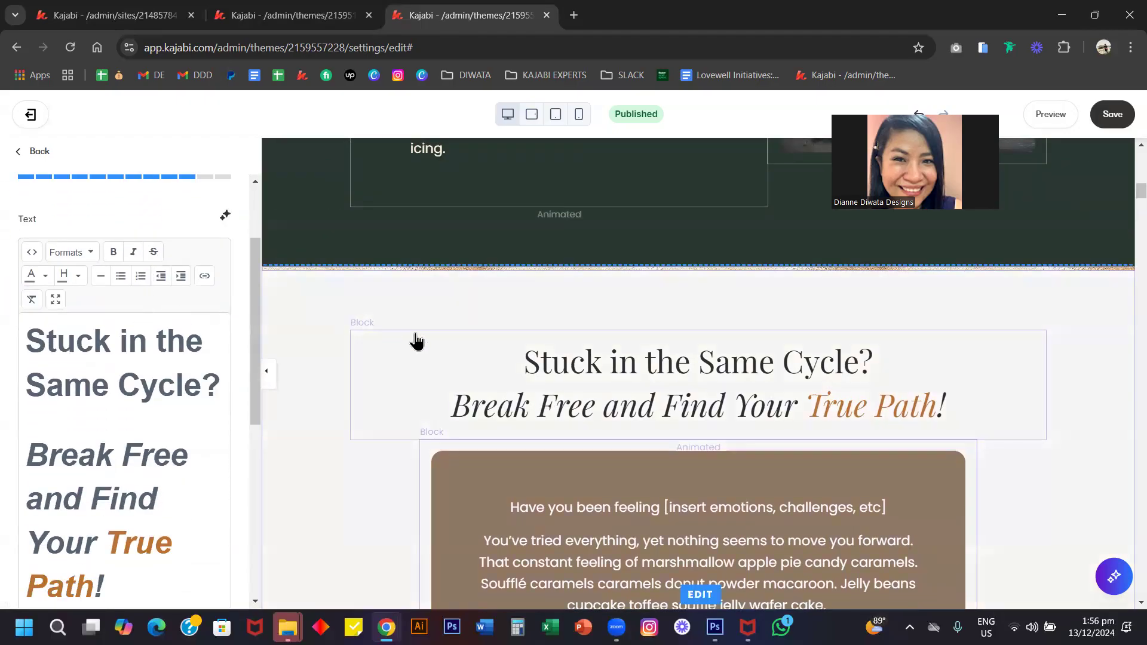
{"action": "scroll", "coordinate": [542, 402], "scroll_direction": "down", "scroll_amount": 1}
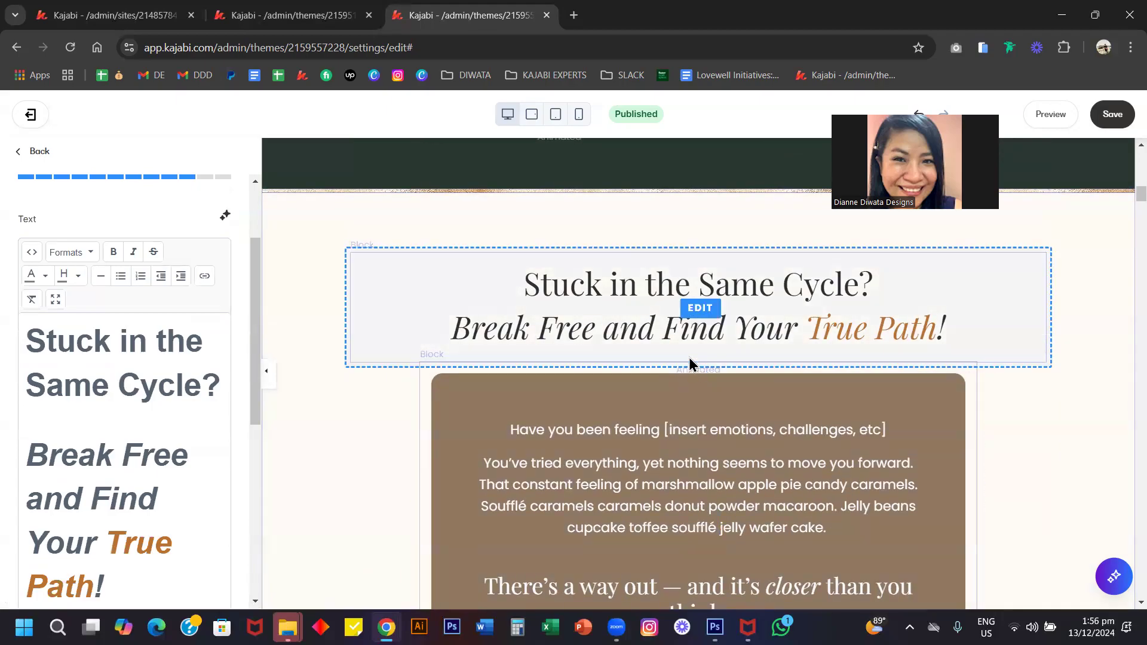
{"action": "left_click", "coordinate": [595, 317]}
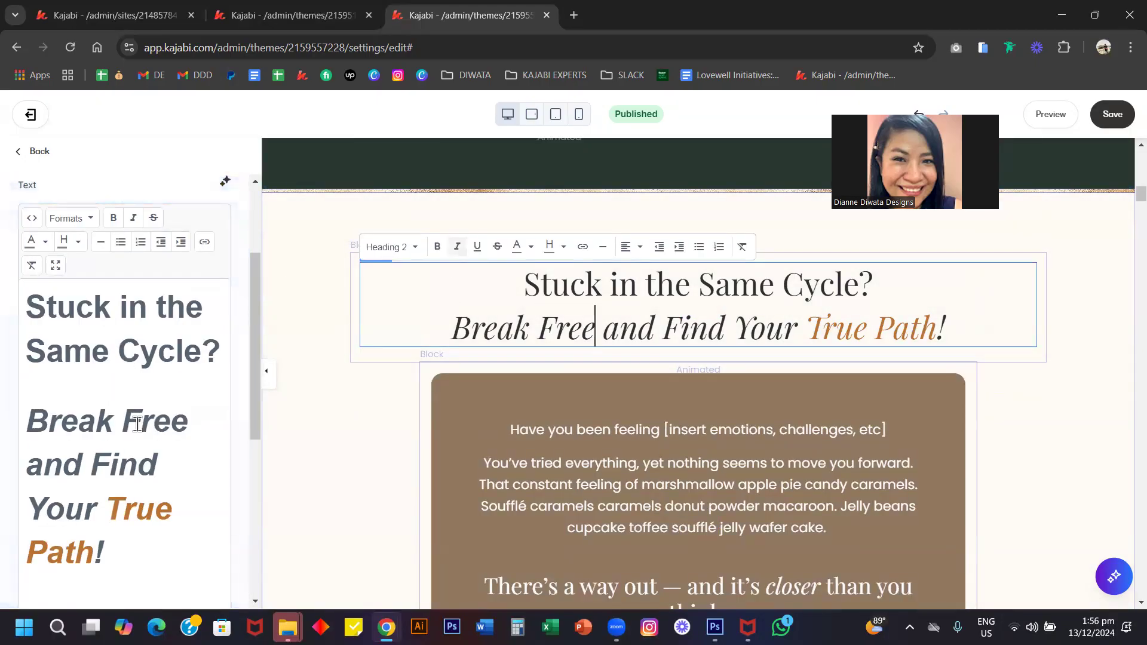
Review the Headline block's settings and expand its Desktop Layout to examine text alignment, inside spacing and outside spacing
{"action": "scroll", "coordinate": [138, 423], "scroll_direction": "down", "scroll_amount": 4}
{"action": "scroll", "coordinate": [137, 424], "scroll_direction": "down", "scroll_amount": 3}
{"action": "scroll", "coordinate": [136, 426], "scroll_direction": "up", "scroll_amount": 6}
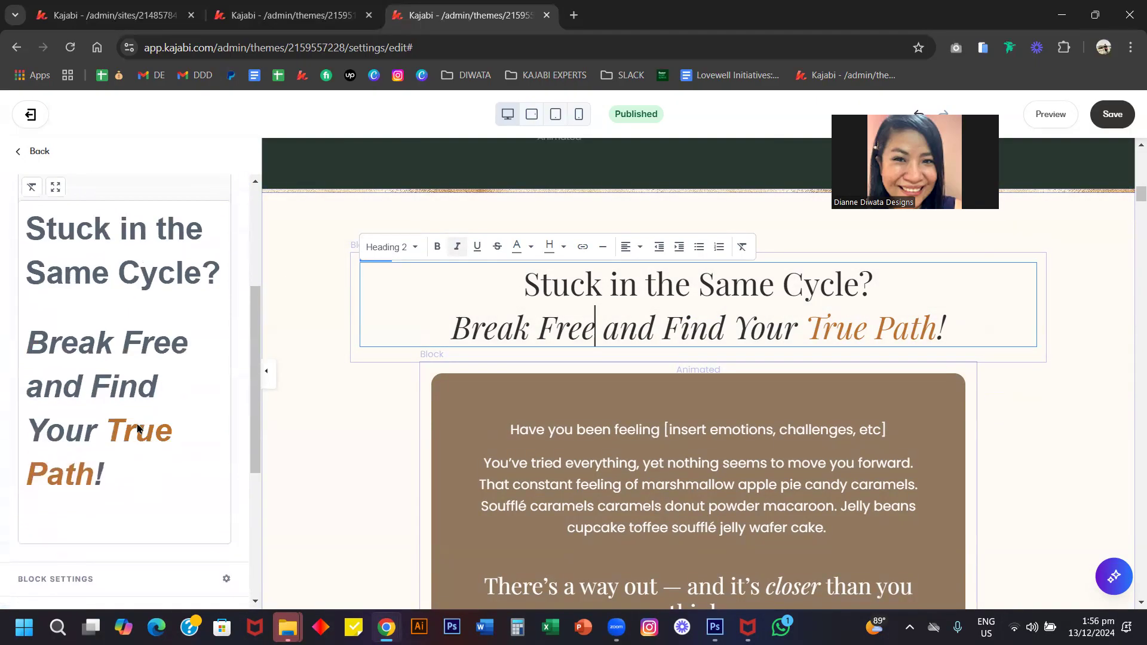
{"action": "scroll", "coordinate": [138, 428], "scroll_direction": "up", "scroll_amount": 2}
{"action": "scroll", "coordinate": [138, 428], "scroll_direction": "down", "scroll_amount": 8}
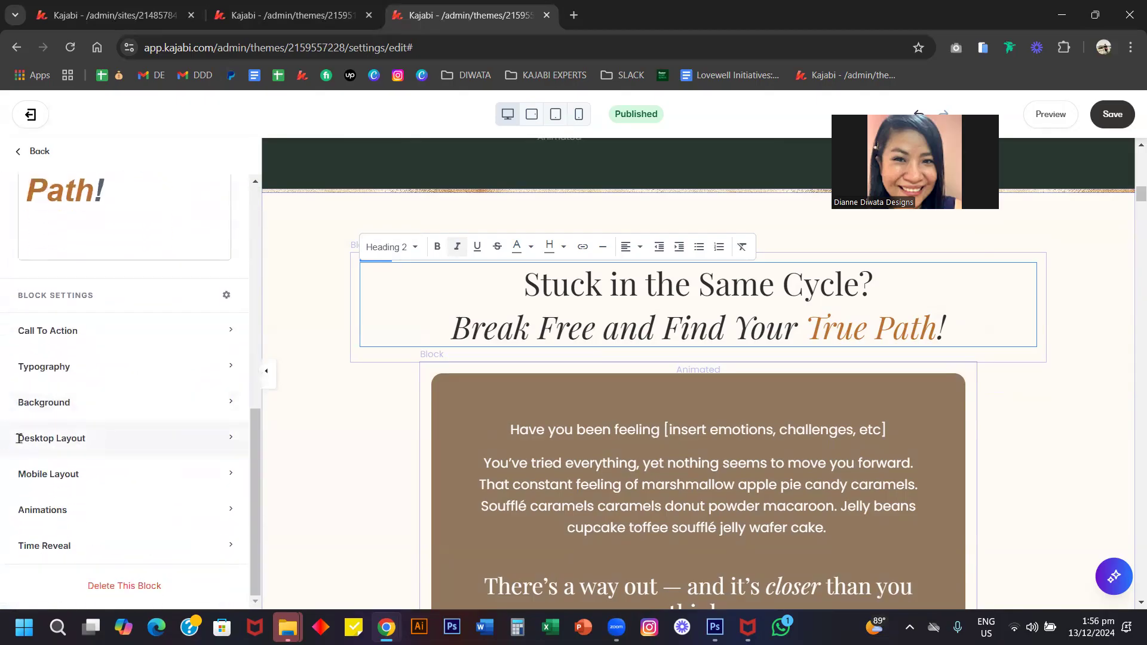
{"action": "left_click", "coordinate": [131, 444]}
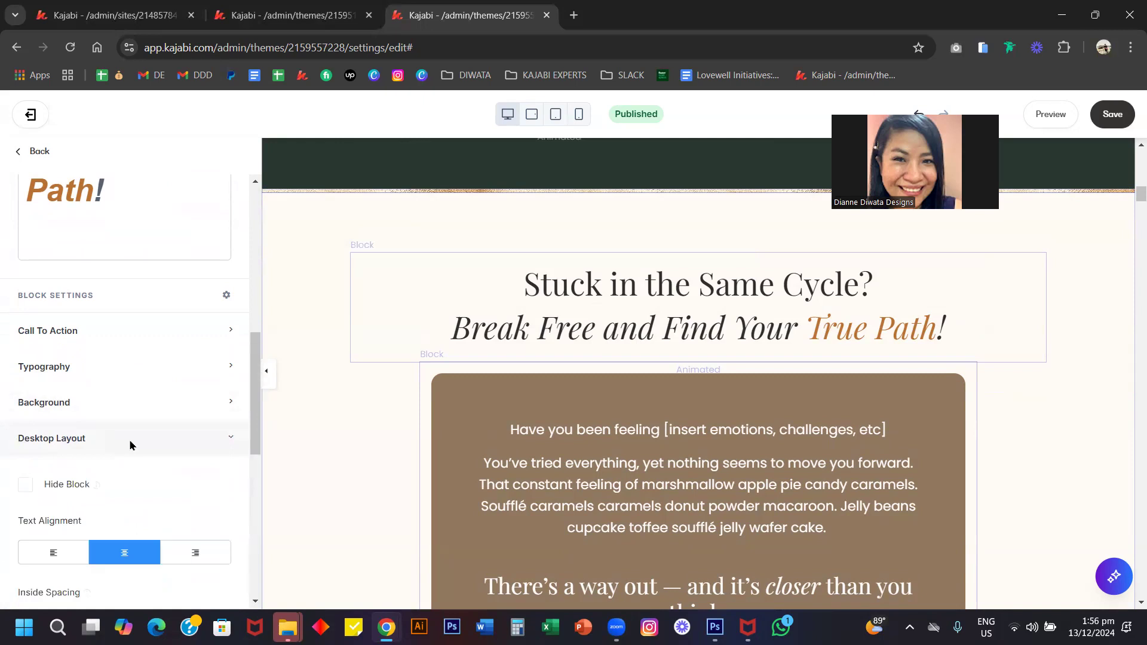
{"action": "scroll", "coordinate": [131, 444], "scroll_direction": "down", "scroll_amount": 5}
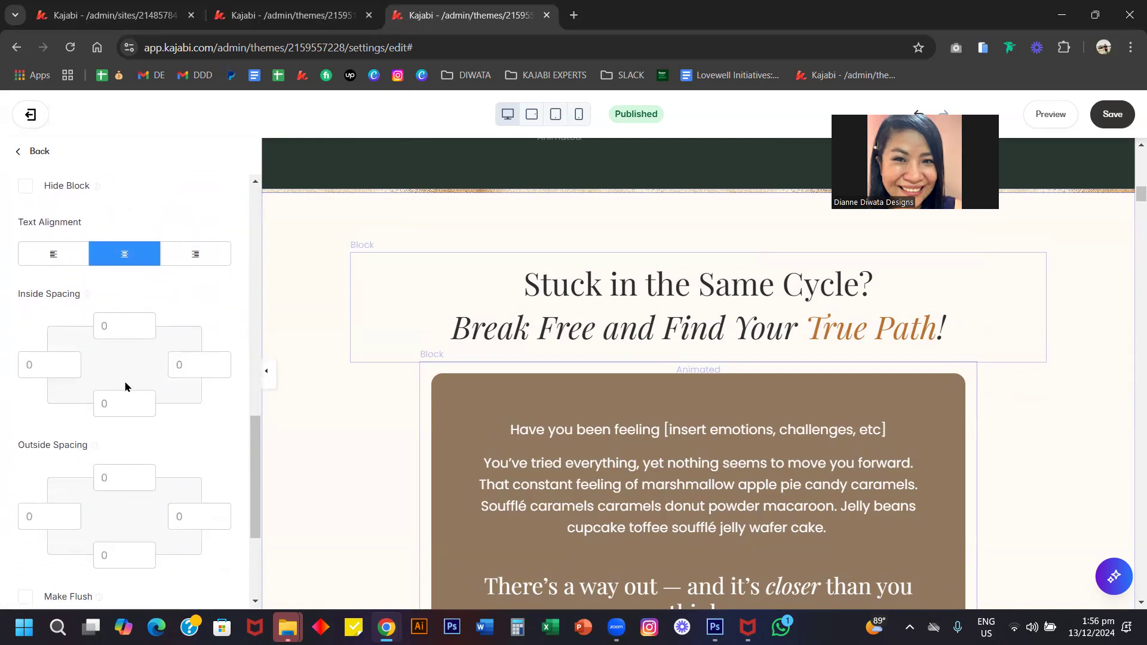
{"action": "scroll", "coordinate": [126, 383], "scroll_direction": "down", "scroll_amount": 2}
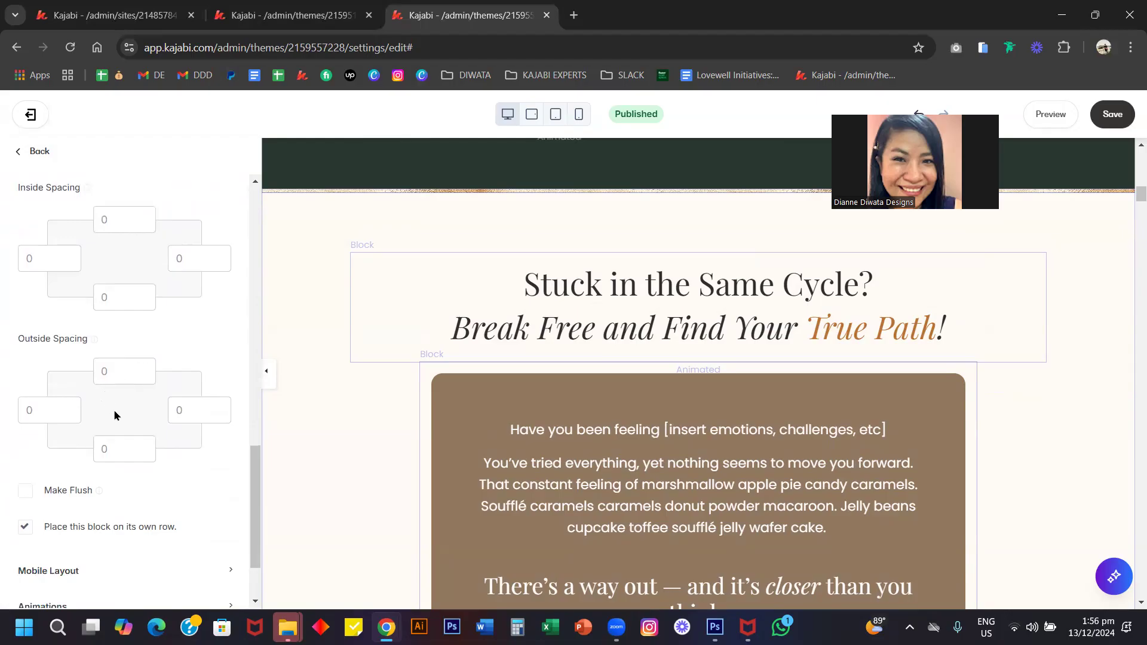
{"action": "scroll", "coordinate": [115, 238], "scroll_direction": "up", "scroll_amount": 1}
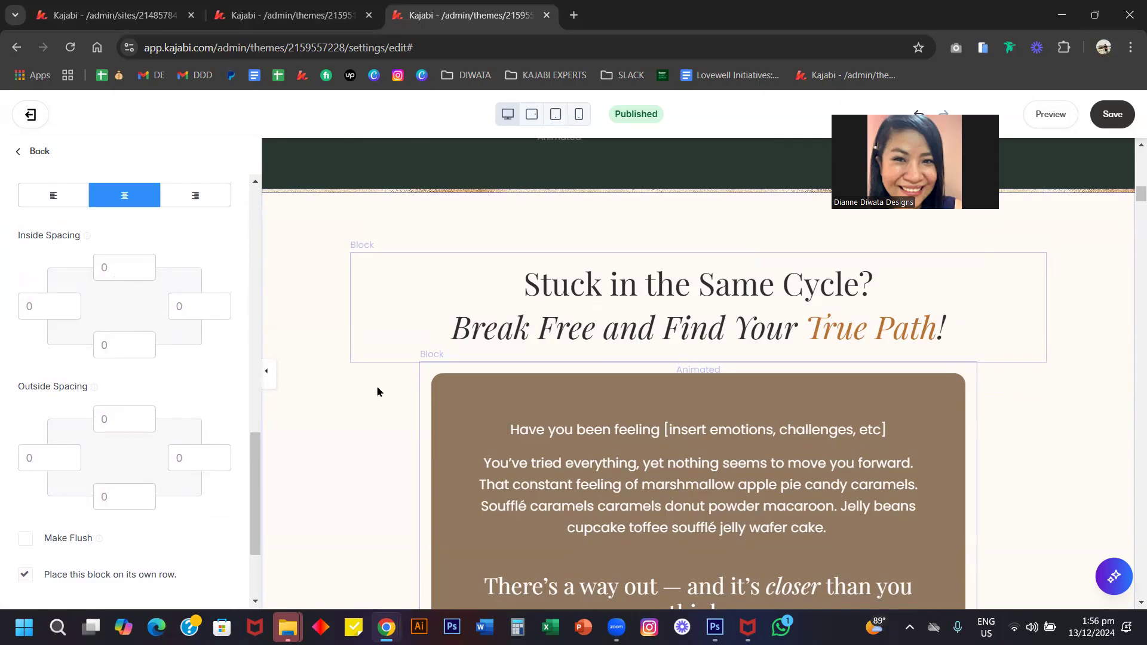
Open the Agitation section's Text block and try a top inside spacing of 150 in its desktop layout, restoring it to 60
{"action": "left_click", "coordinate": [493, 430]}
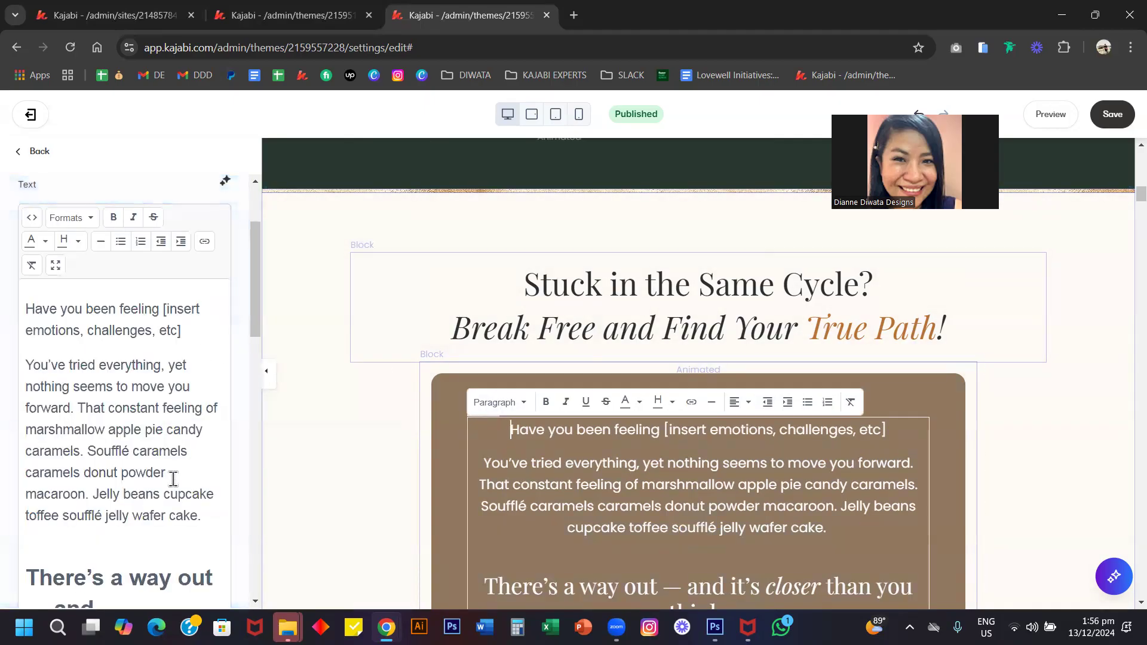
{"action": "scroll", "coordinate": [172, 479], "scroll_direction": "down", "scroll_amount": 6}
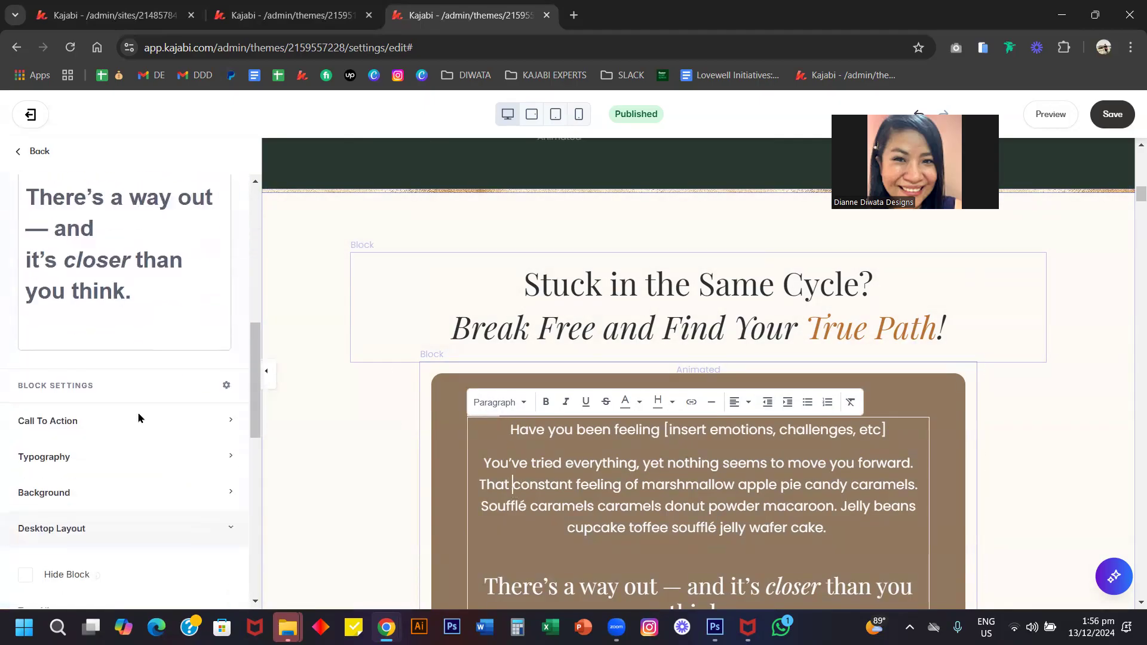
{"action": "scroll", "coordinate": [138, 418], "scroll_direction": "down", "scroll_amount": 6}
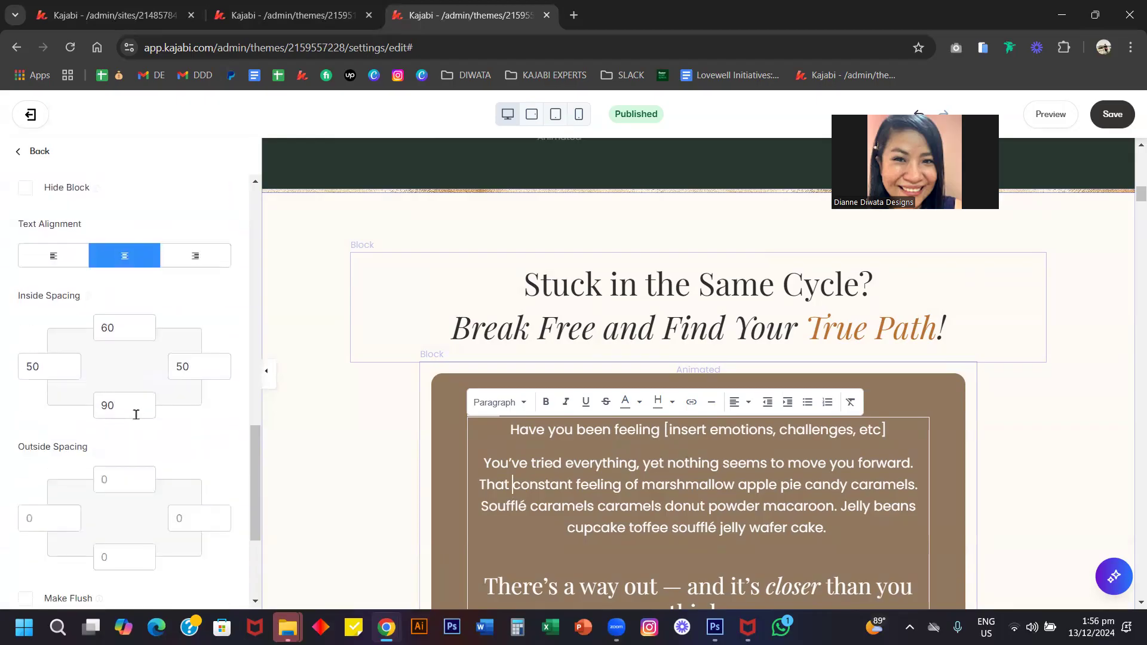
{"action": "scroll", "coordinate": [136, 414], "scroll_direction": "down", "scroll_amount": 1}
{"action": "left_click", "coordinate": [117, 261]}
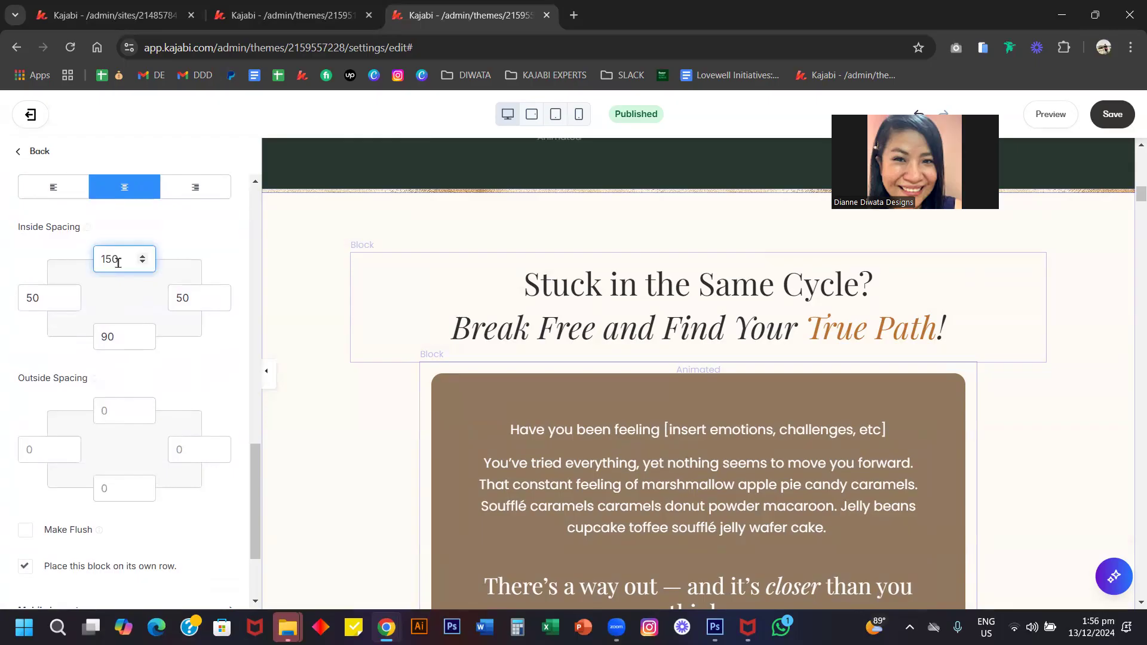
{"action": "scroll", "coordinate": [490, 366], "scroll_direction": "down", "scroll_amount": 1}
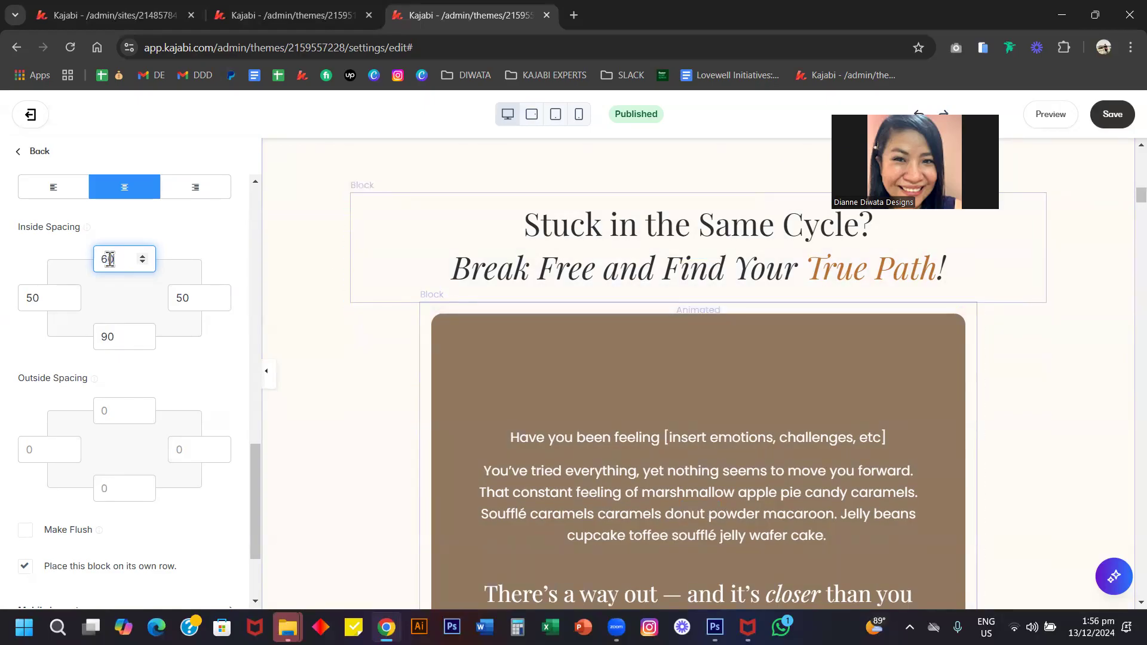
Try a top outside spacing of 150 on the Agitation section's Text block and clear the value again
{"action": "scroll", "coordinate": [174, 344], "scroll_direction": "down", "scroll_amount": 2}
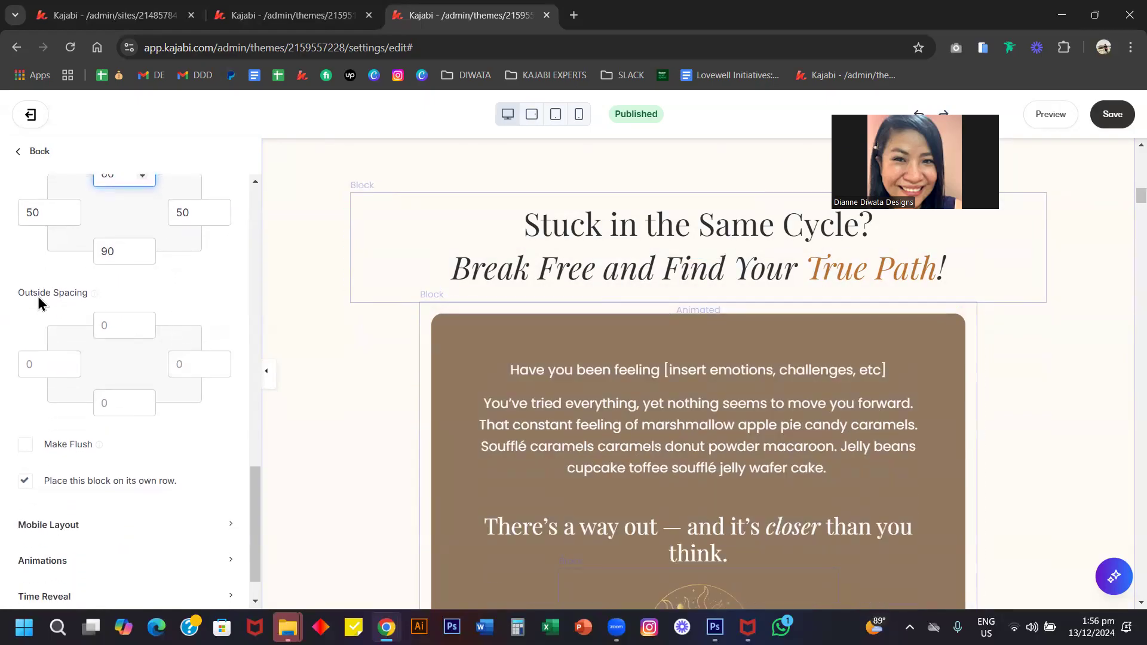
{"action": "left_click", "coordinate": [113, 320]}
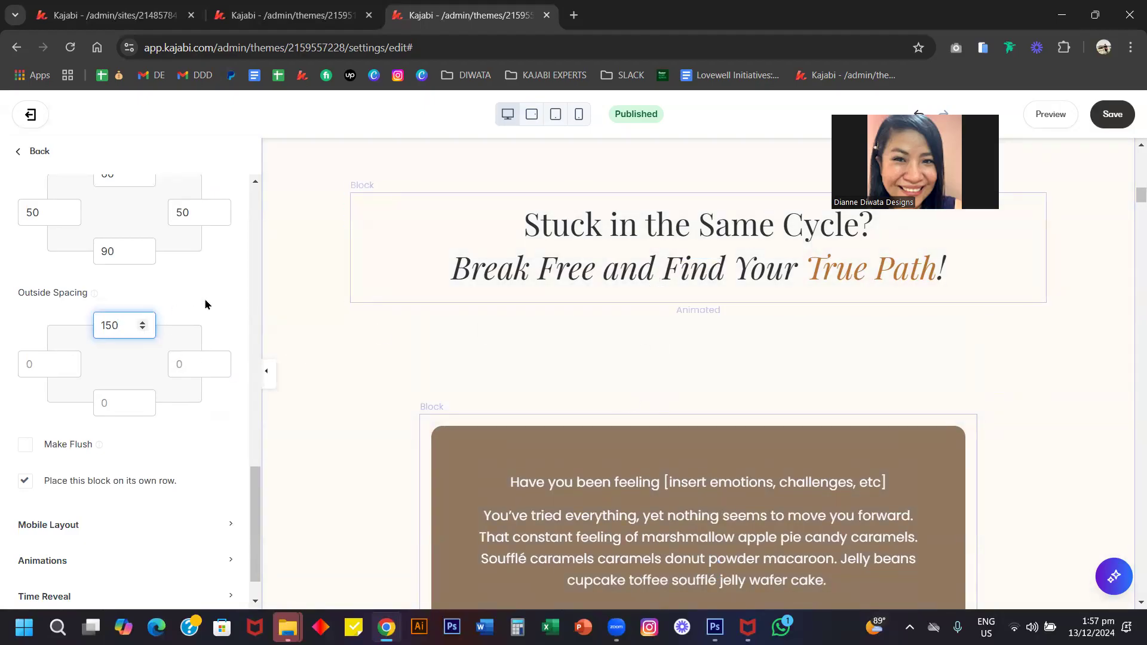
{"action": "scroll", "coordinate": [205, 305], "scroll_direction": "up", "scroll_amount": 3}
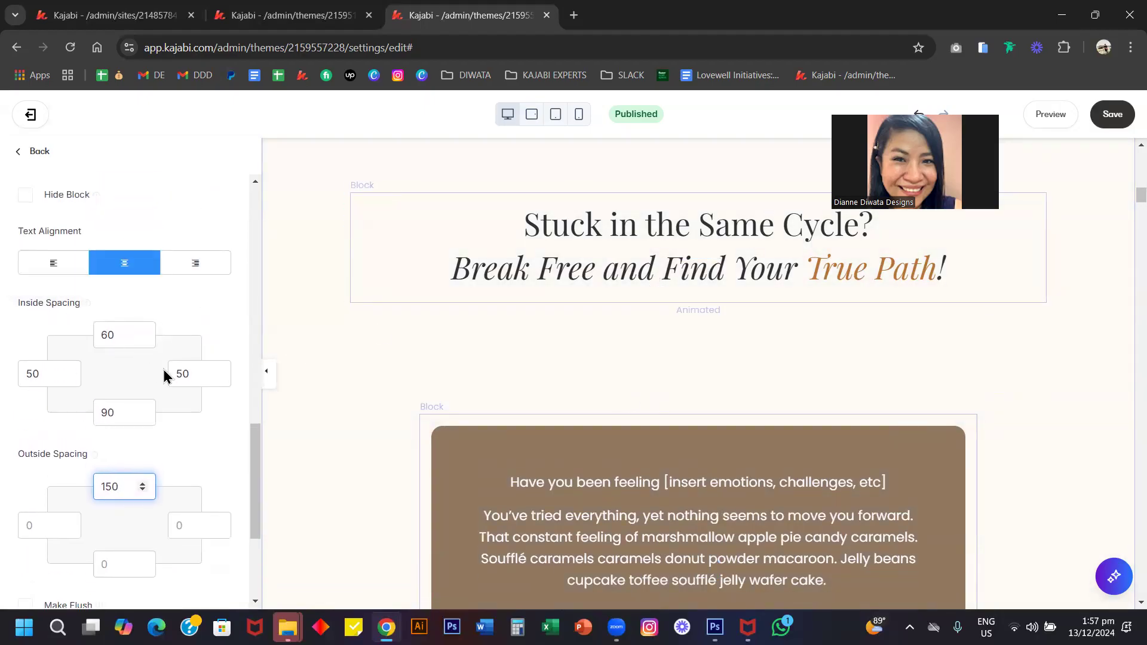
{"action": "scroll", "coordinate": [367, 344], "scroll_direction": "down", "scroll_amount": 3}
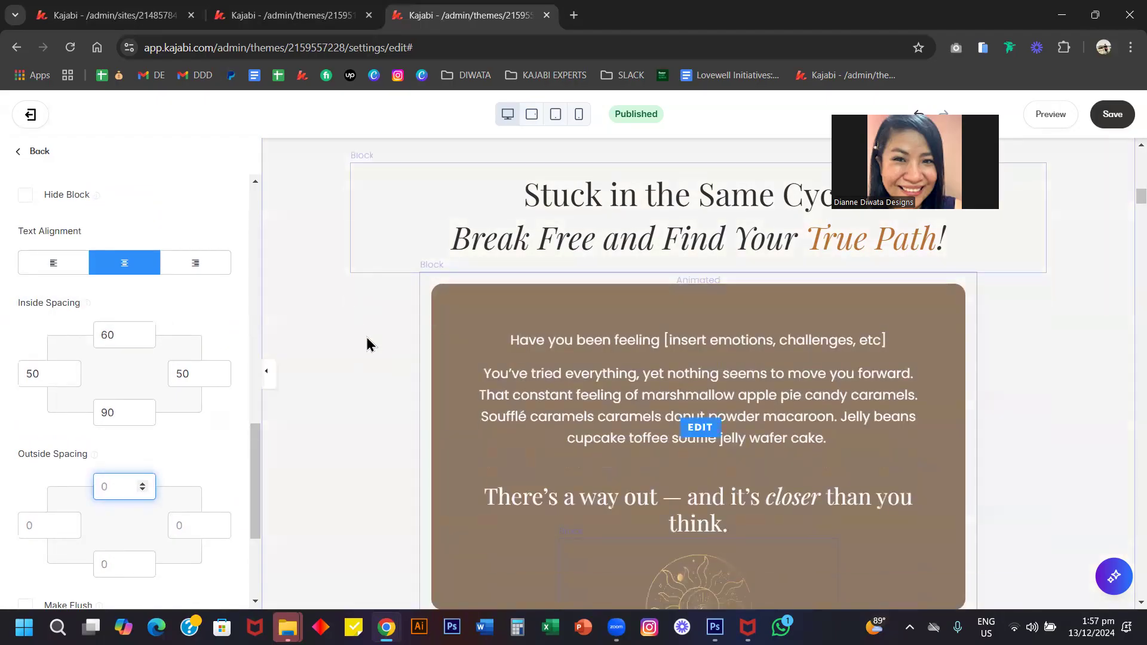
{"action": "scroll", "coordinate": [367, 343], "scroll_direction": "down", "scroll_amount": 2}
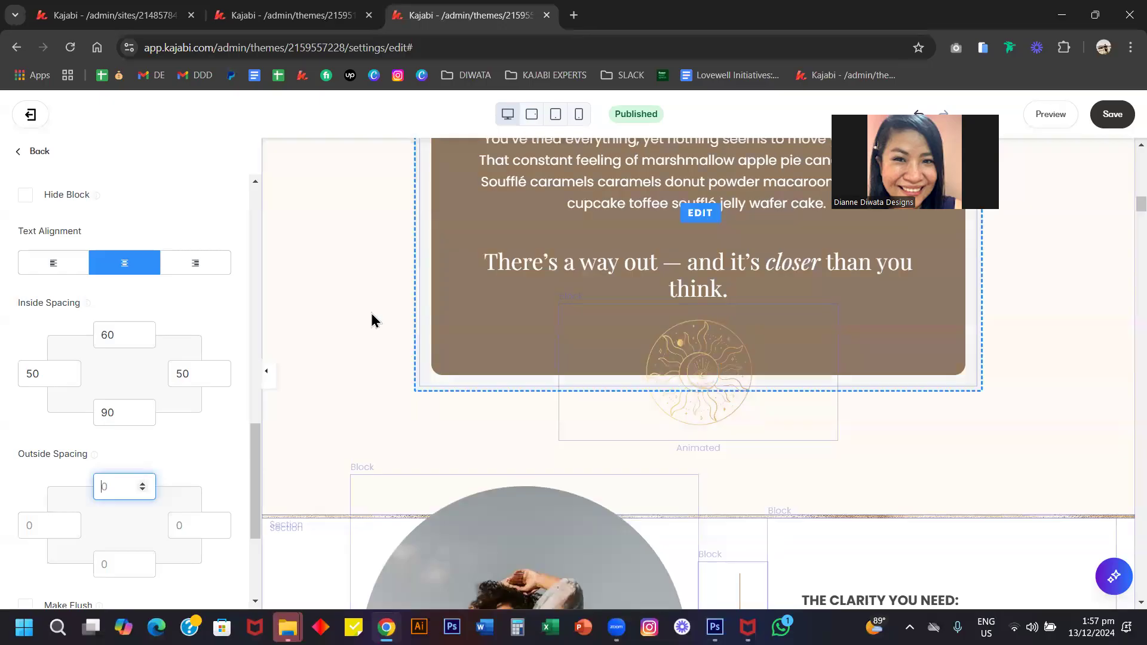
Open the Agitation section's Icon block and expand its Desktop Layout to examine the top outside spacing that overlaps it onto the text box
{"action": "left_click", "coordinate": [322, 315]}
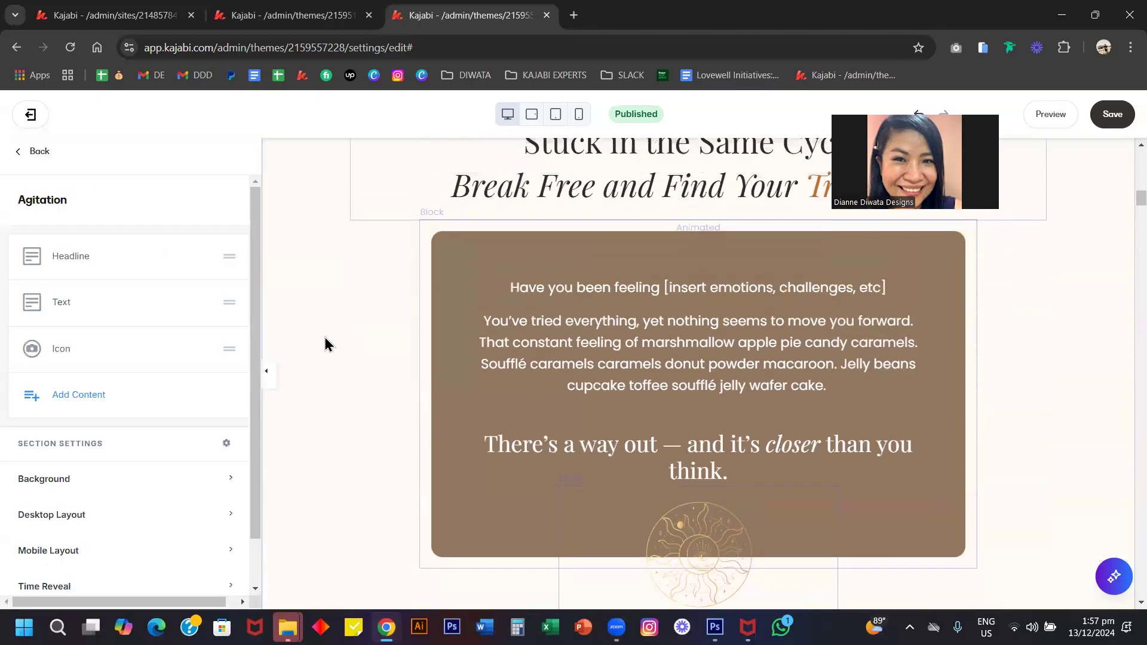
{"action": "left_click", "coordinate": [60, 352]}
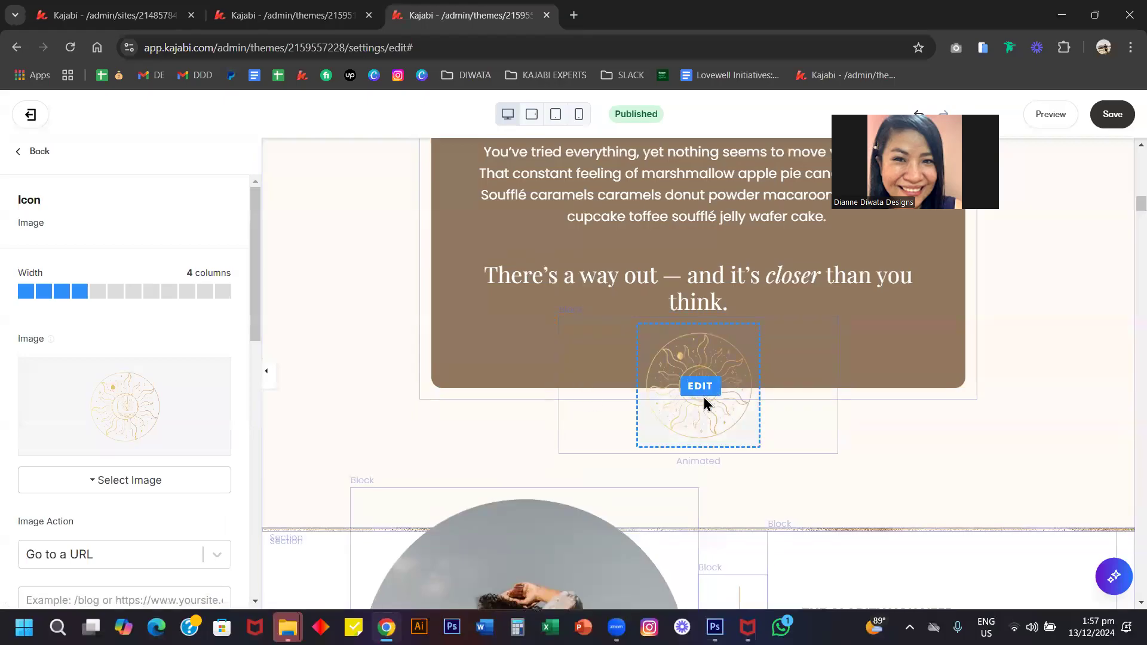
{"action": "scroll", "coordinate": [580, 338], "scroll_direction": "up", "scroll_amount": 2}
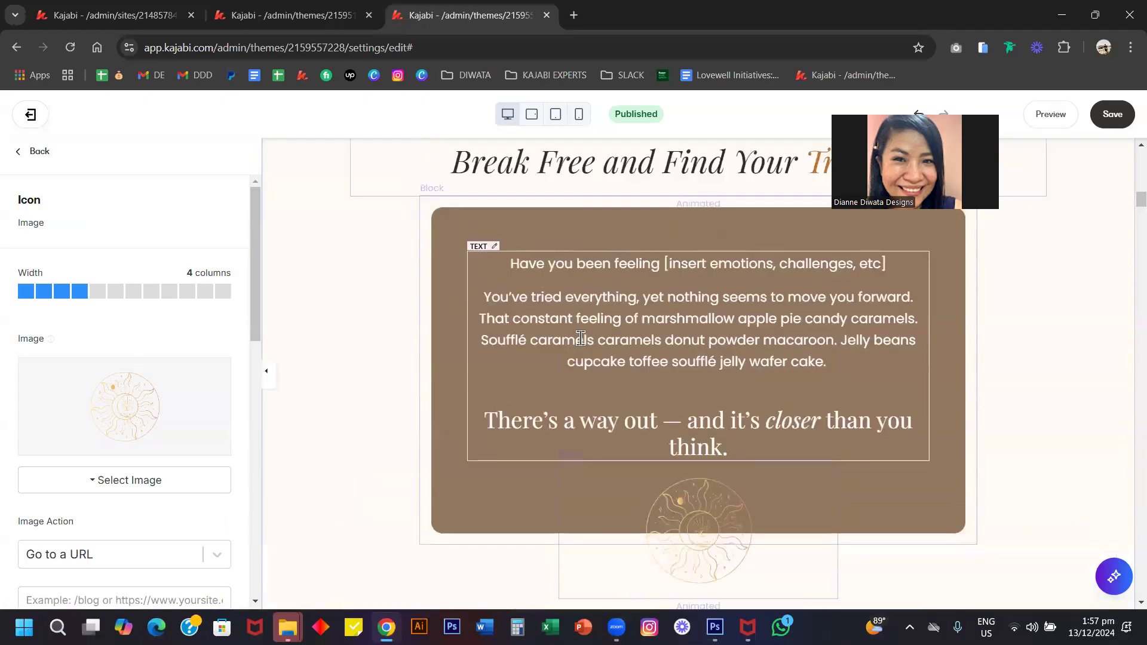
{"action": "scroll", "coordinate": [114, 374], "scroll_direction": "down", "scroll_amount": 10}
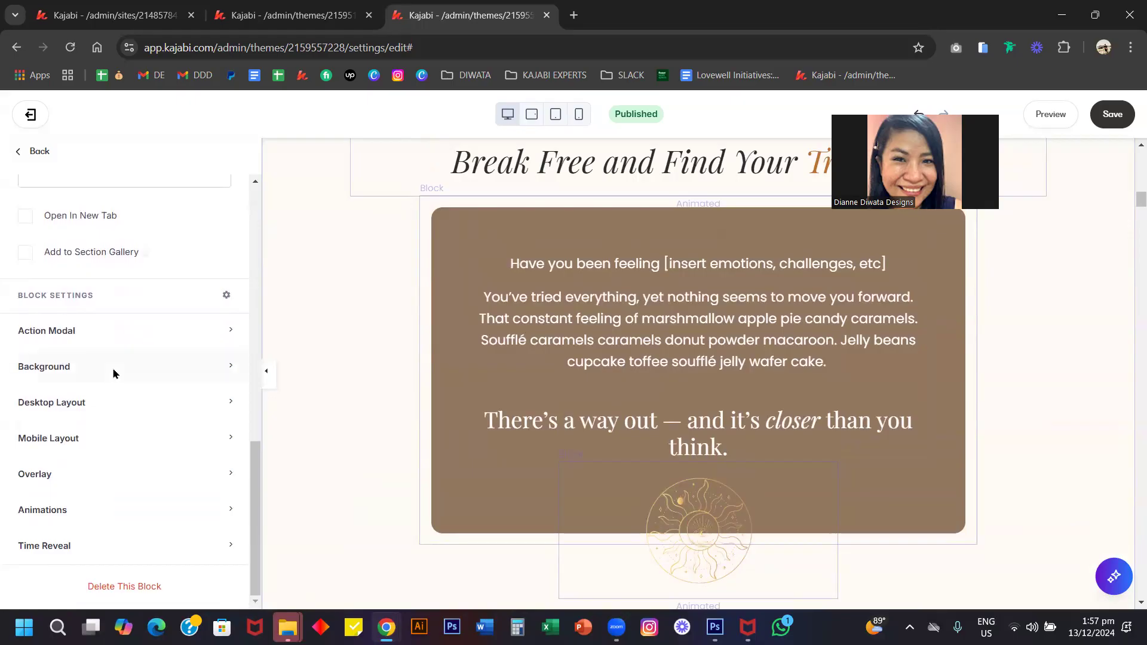
{"action": "left_click", "coordinate": [122, 404]}
{"action": "scroll", "coordinate": [121, 400], "scroll_direction": "down", "scroll_amount": 5}
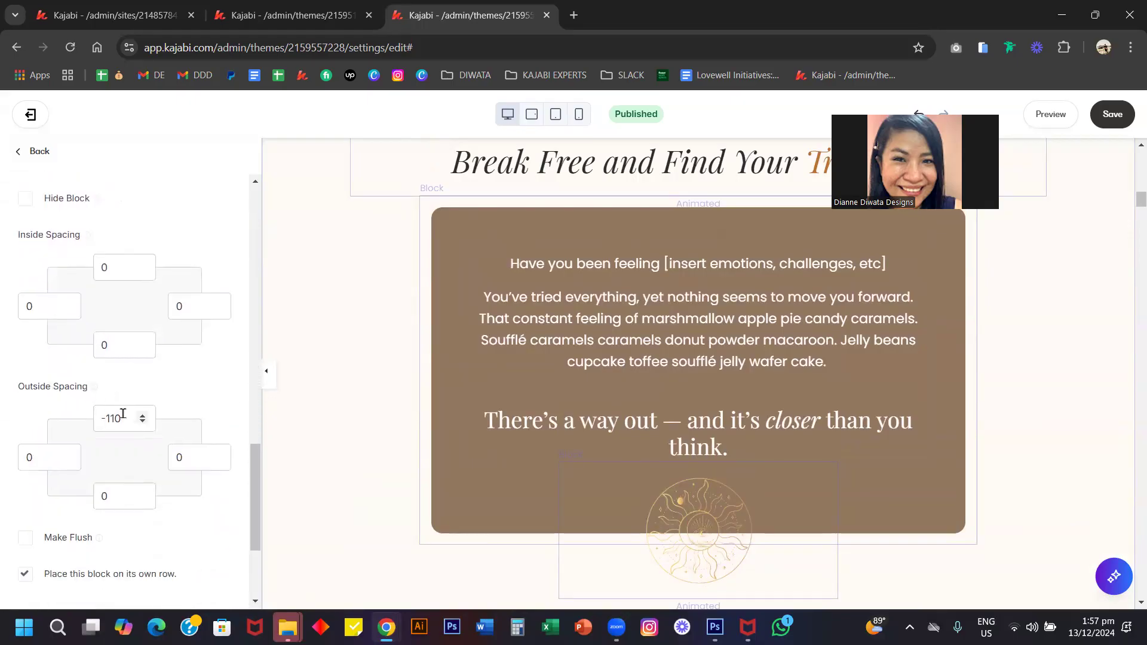
{"action": "left_click", "coordinate": [101, 419]}
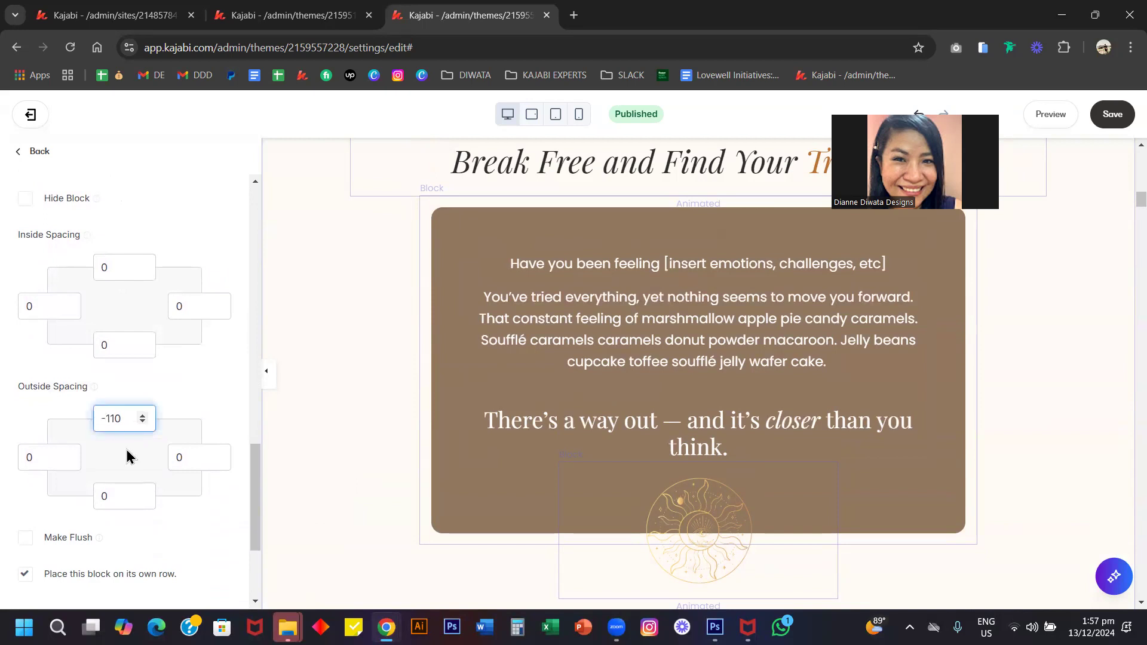
{"action": "scroll", "coordinate": [485, 394], "scroll_direction": "down", "scroll_amount": 4}
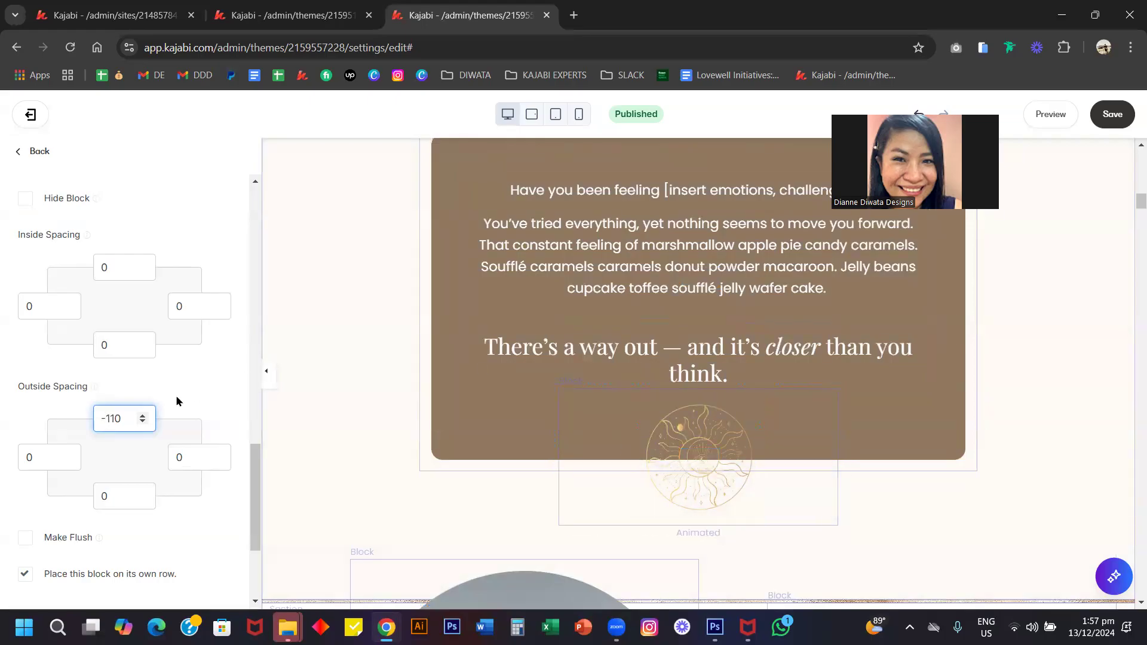
{"action": "scroll", "coordinate": [177, 401], "scroll_direction": "down", "scroll_amount": 3}
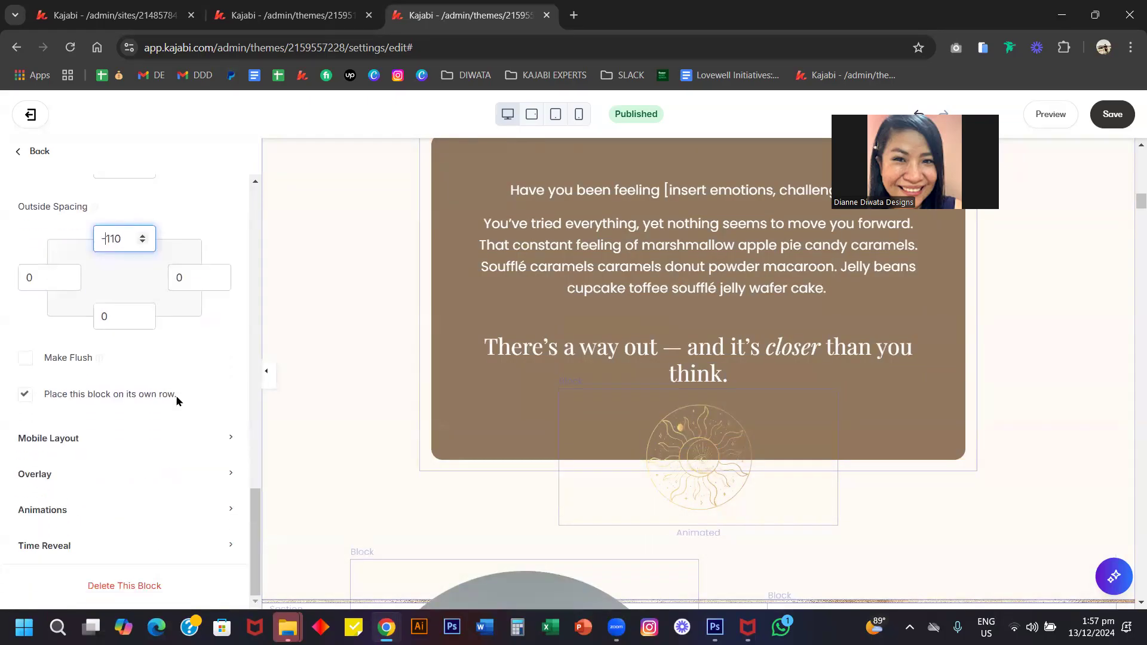
Open the Image block beside the "There's a Better Path Ahead" text and examine its options for replacing the image
{"action": "scroll", "coordinate": [434, 375], "scroll_direction": "down", "scroll_amount": 6}
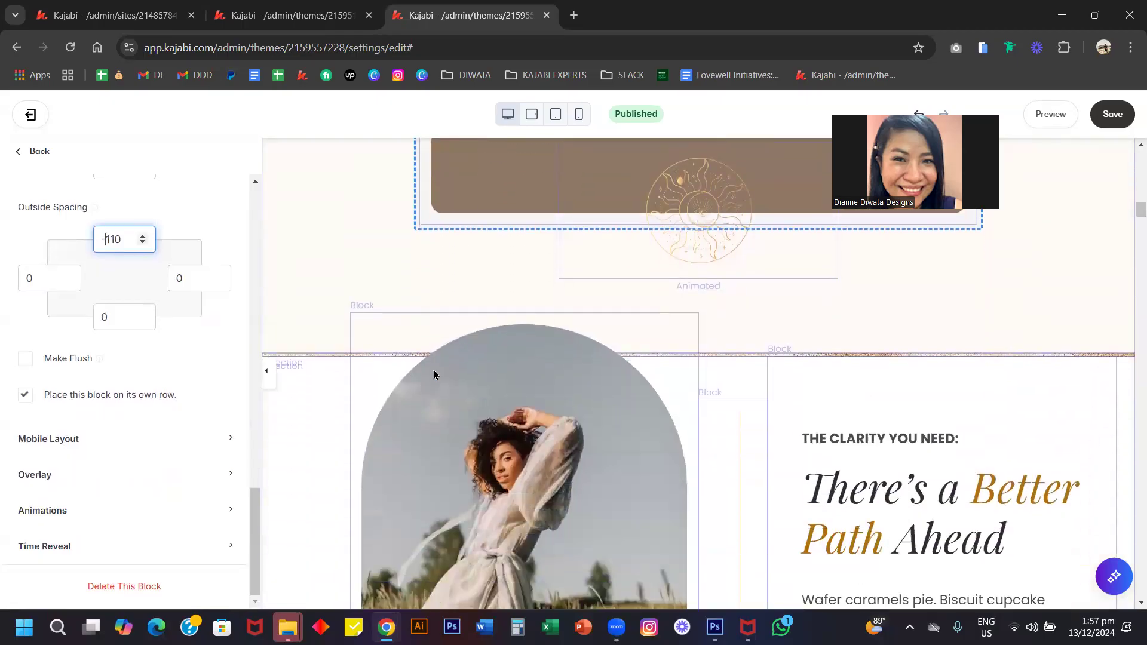
{"action": "scroll", "coordinate": [435, 375], "scroll_direction": "down", "scroll_amount": 1}
{"action": "scroll", "coordinate": [348, 307], "scroll_direction": "up", "scroll_amount": 4}
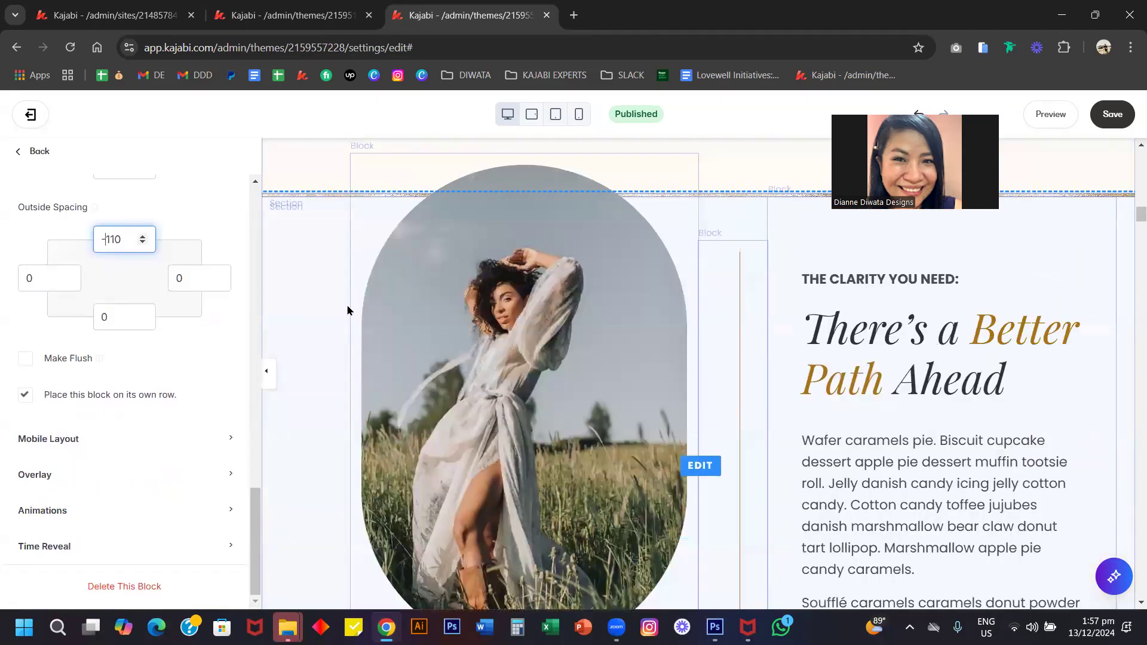
{"action": "scroll", "coordinate": [333, 304], "scroll_direction": "up", "scroll_amount": 1}
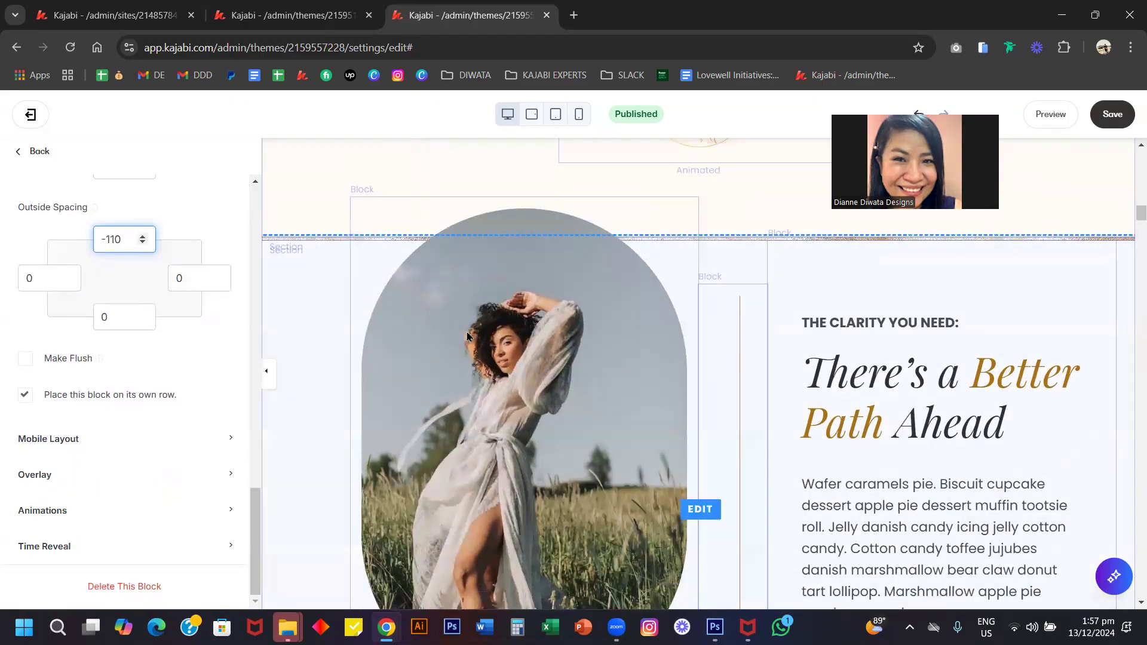
{"action": "left_click", "coordinate": [486, 404]}
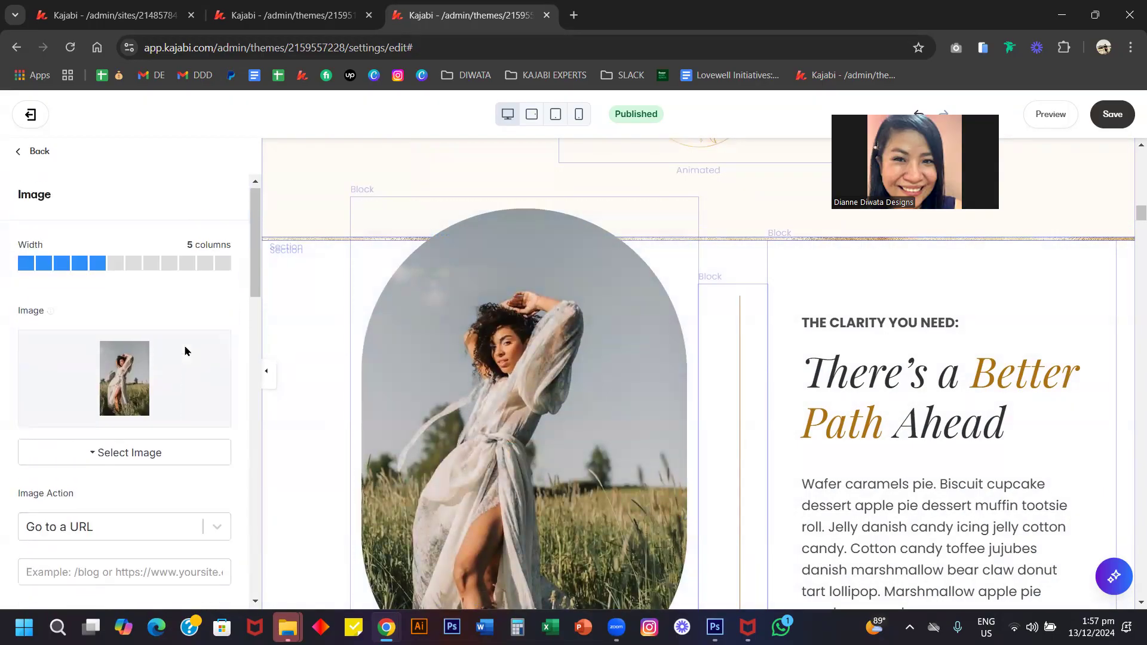
{"action": "left_click", "coordinate": [91, 456]}
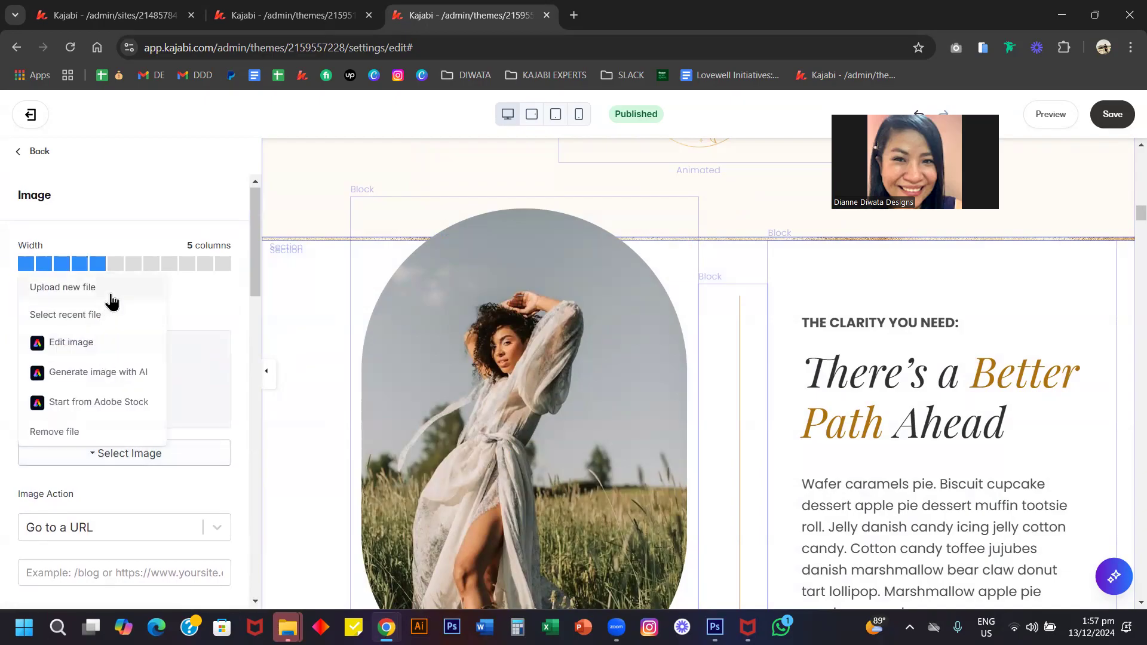
{"action": "left_click", "coordinate": [197, 309]}
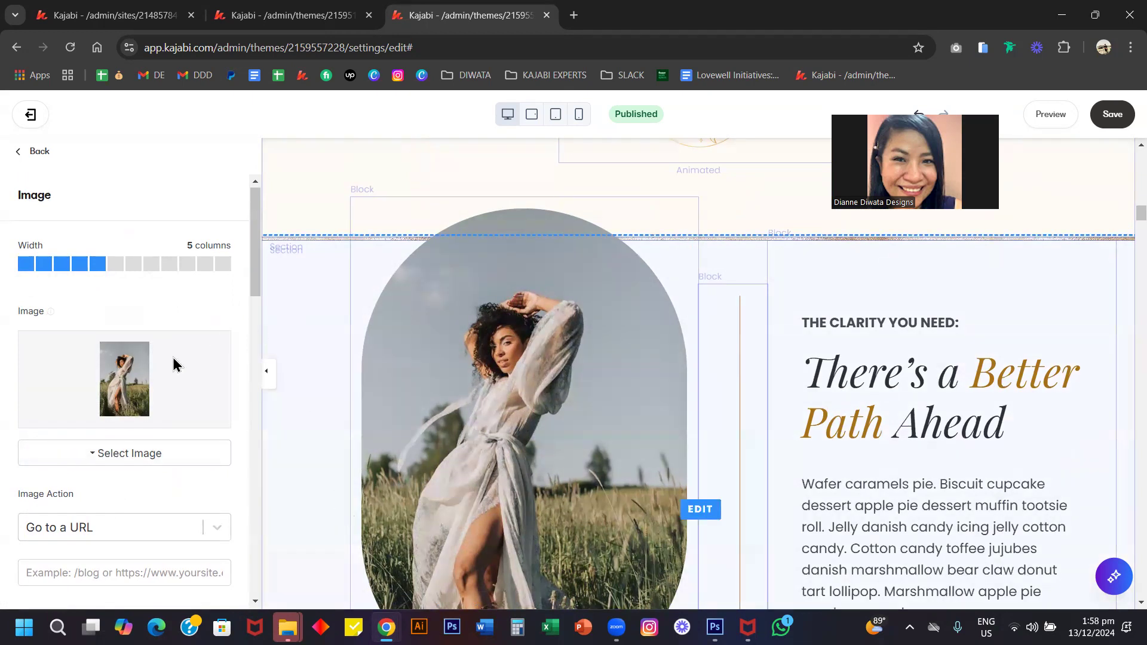
{"action": "scroll", "coordinate": [617, 432], "scroll_direction": "down", "scroll_amount": 2}
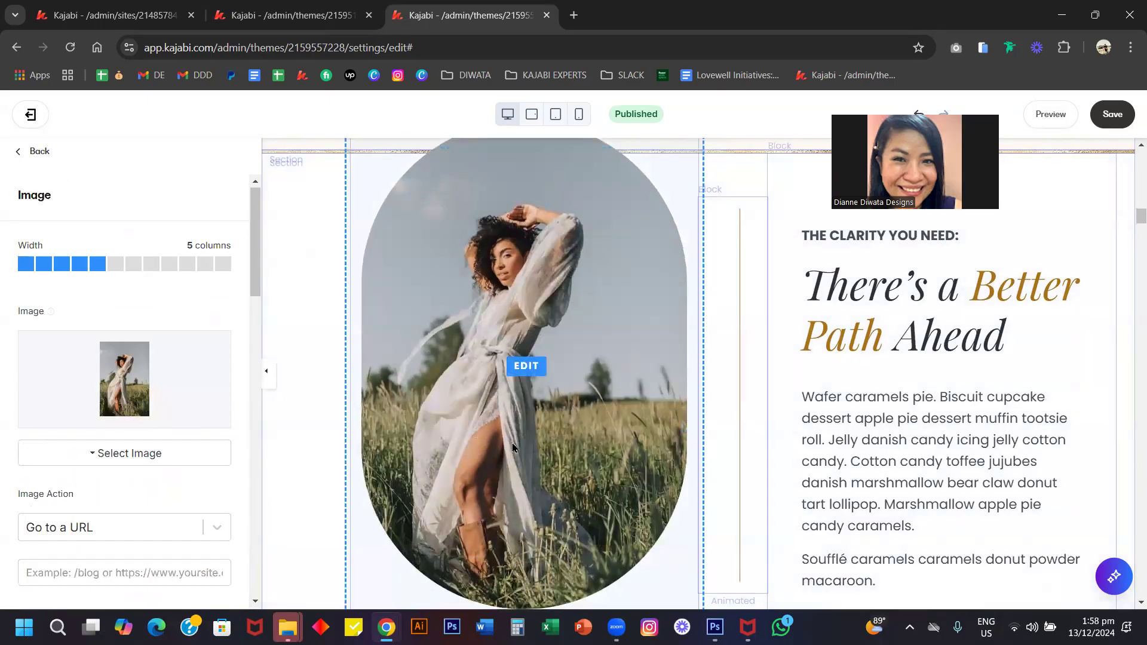
{"action": "scroll", "coordinate": [513, 447], "scroll_direction": "up", "scroll_amount": 2}
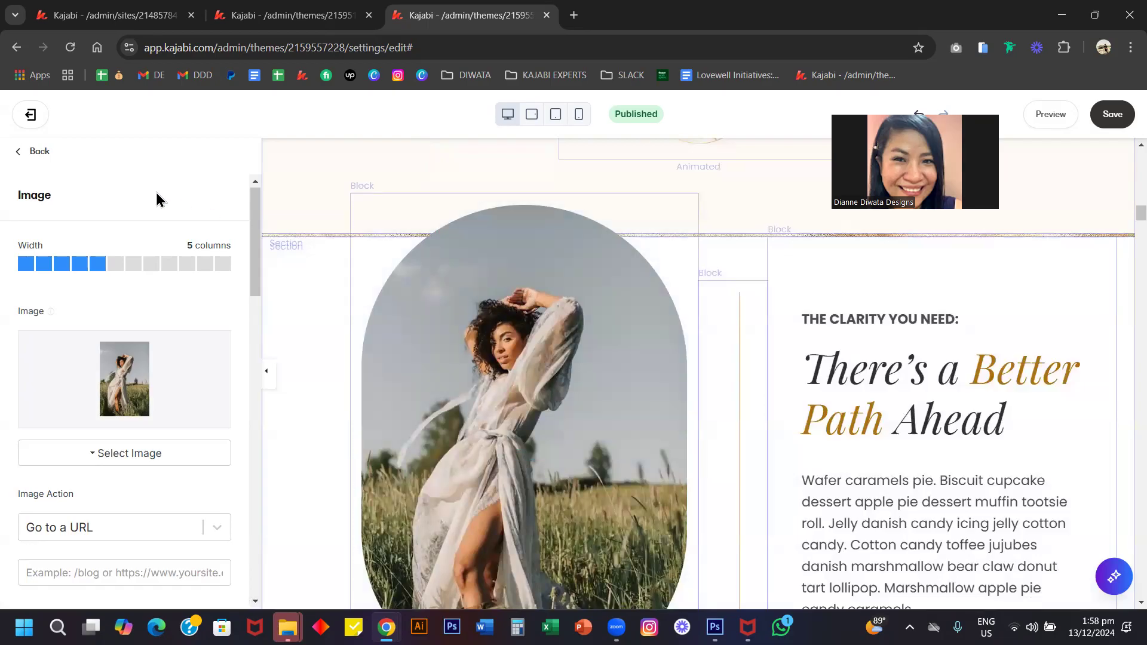
Leave the Image block, open the page's Custom Code settings and enlarge the CSS Code box
{"action": "left_click", "coordinate": [41, 154]}
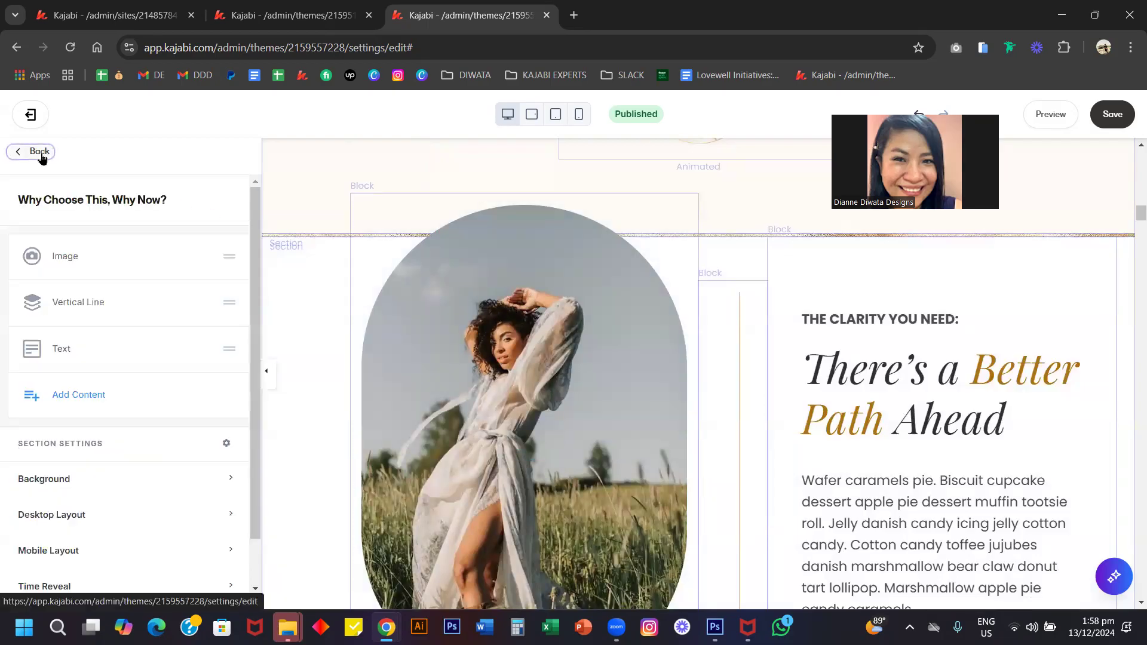
{"action": "left_click", "coordinate": [40, 152]}
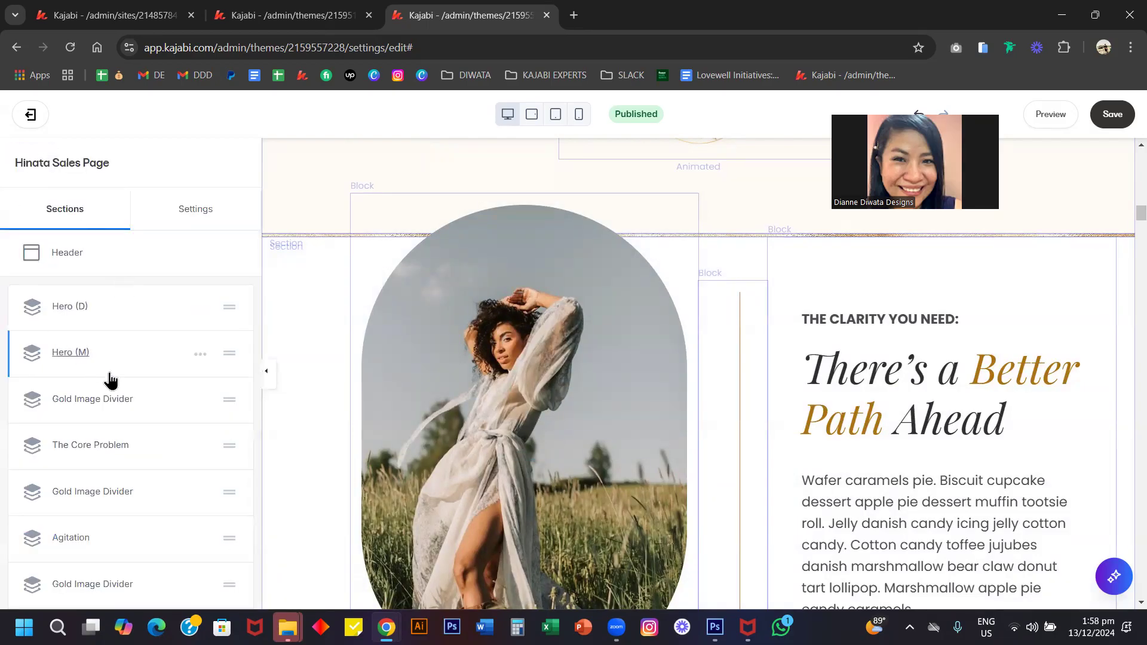
{"action": "scroll", "coordinate": [140, 382], "scroll_direction": "down", "scroll_amount": 5}
{"action": "scroll", "coordinate": [141, 421], "scroll_direction": "up", "scroll_amount": 5}
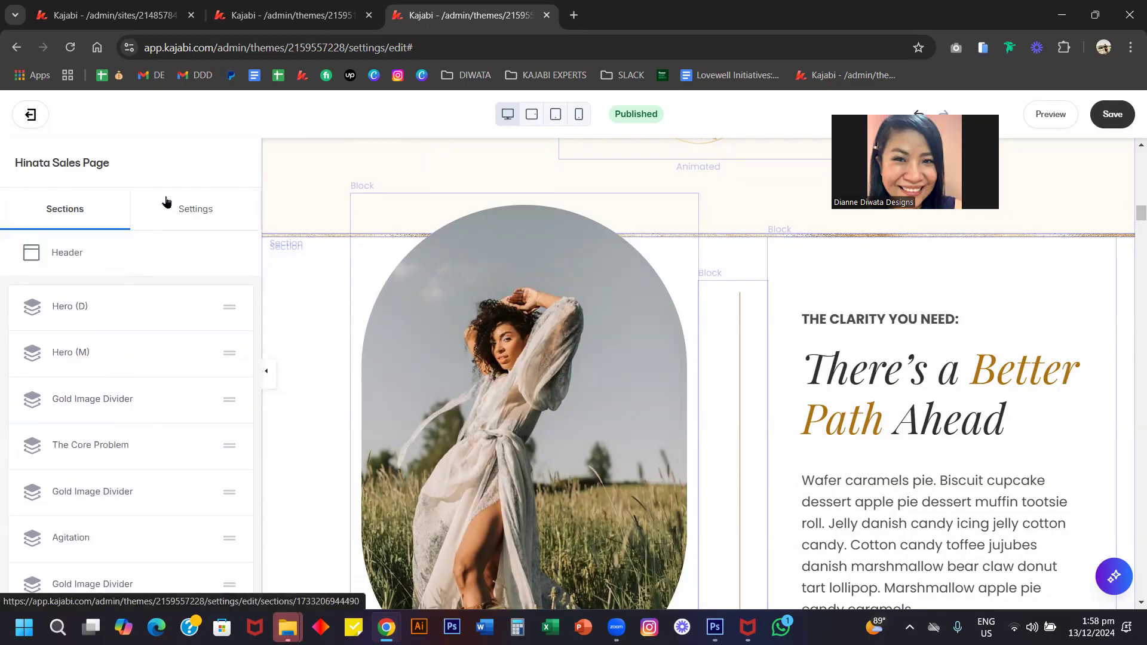
{"action": "left_click", "coordinate": [197, 209]}
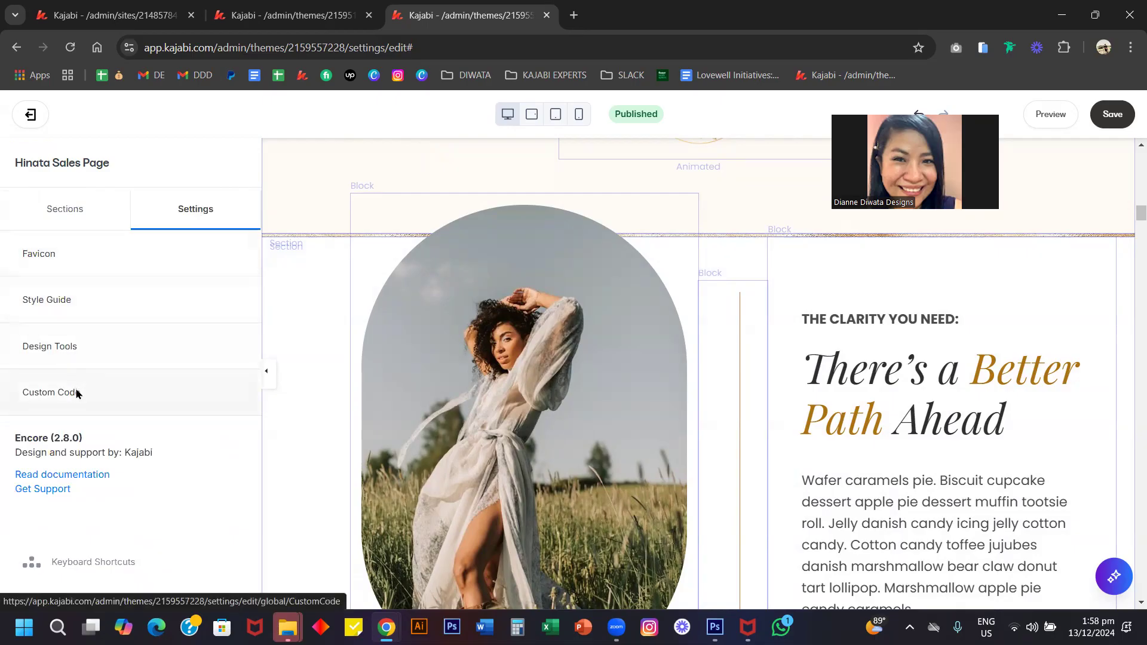
{"action": "left_click", "coordinate": [77, 393]}
{"action": "left_click_drag", "start_coordinate": [235, 385], "coordinate": [231, 479]}
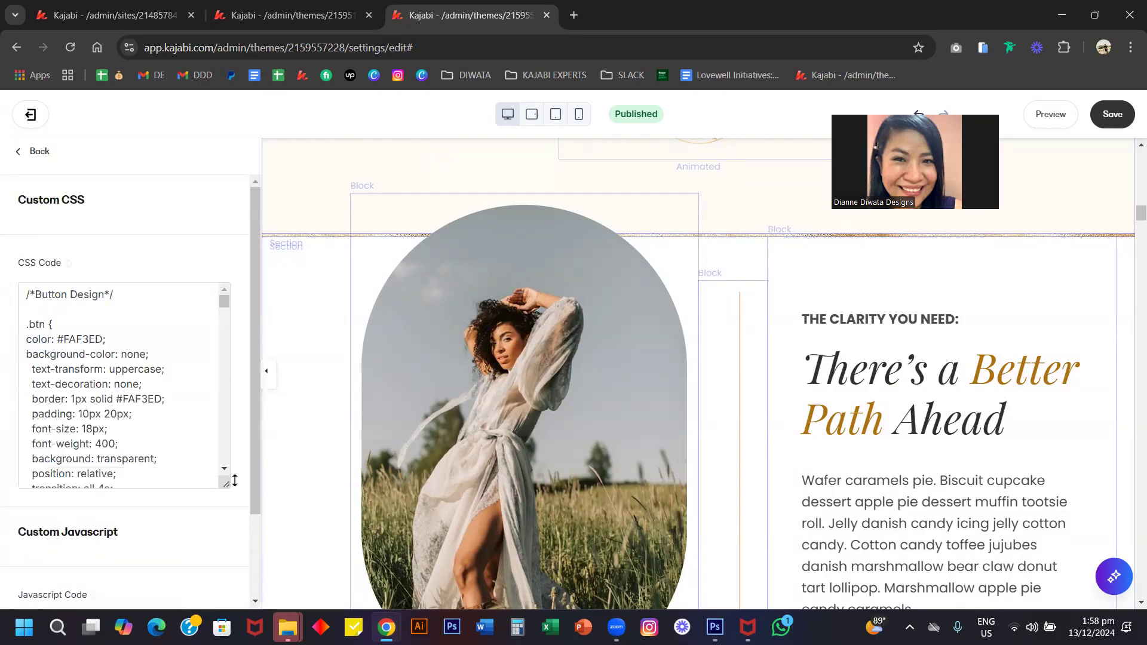
Look through the custom CSS for the "Why Choose This - Curved Image Block - Left Image" rule and examine its border-radius
{"action": "scroll", "coordinate": [179, 428], "scroll_direction": "down", "scroll_amount": 5}
{"action": "scroll", "coordinate": [181, 429], "scroll_direction": "down", "scroll_amount": 10}
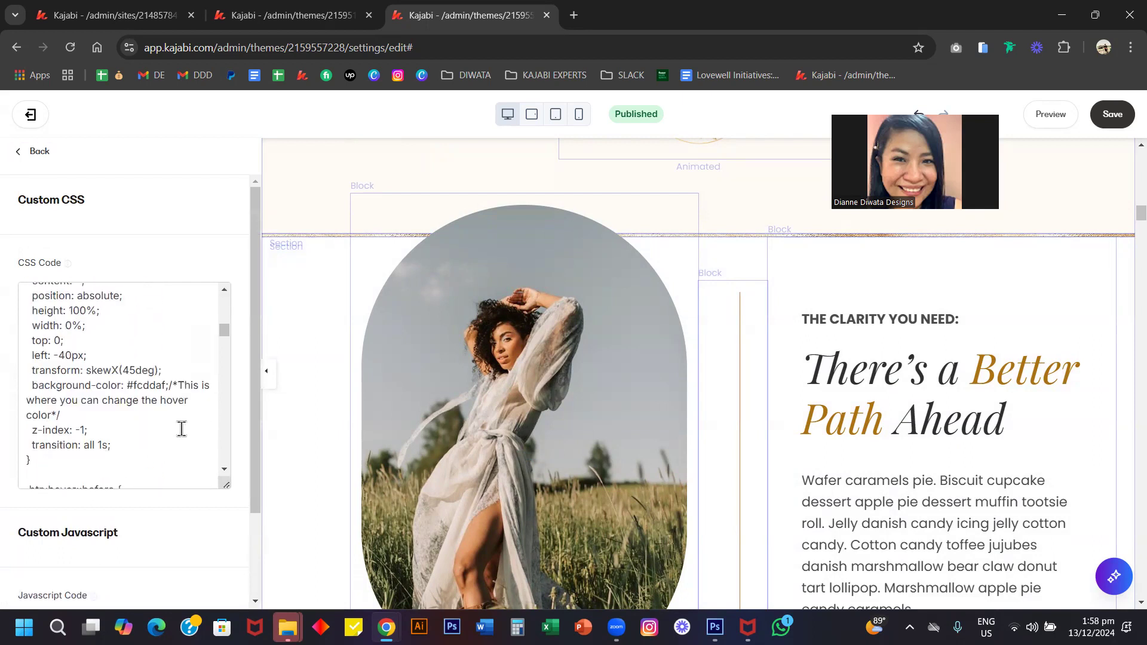
{"action": "scroll", "coordinate": [182, 428], "scroll_direction": "down", "scroll_amount": 10}
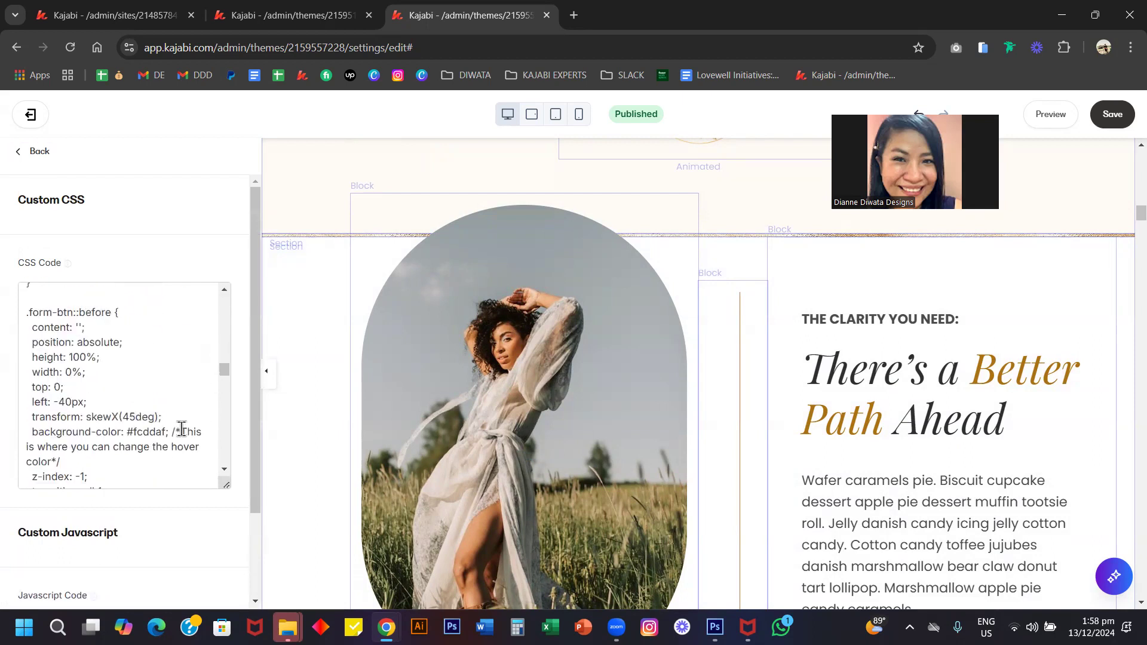
{"action": "scroll", "coordinate": [182, 428], "scroll_direction": "down", "scroll_amount": 6}
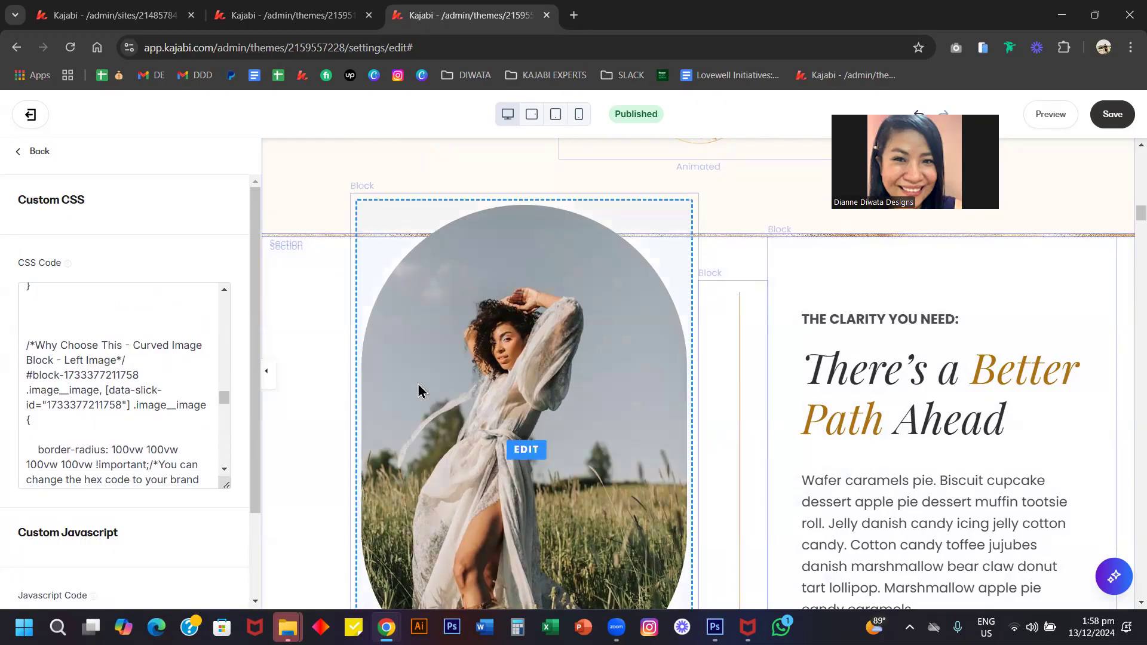
{"action": "scroll", "coordinate": [92, 422], "scroll_direction": "down", "scroll_amount": 1}
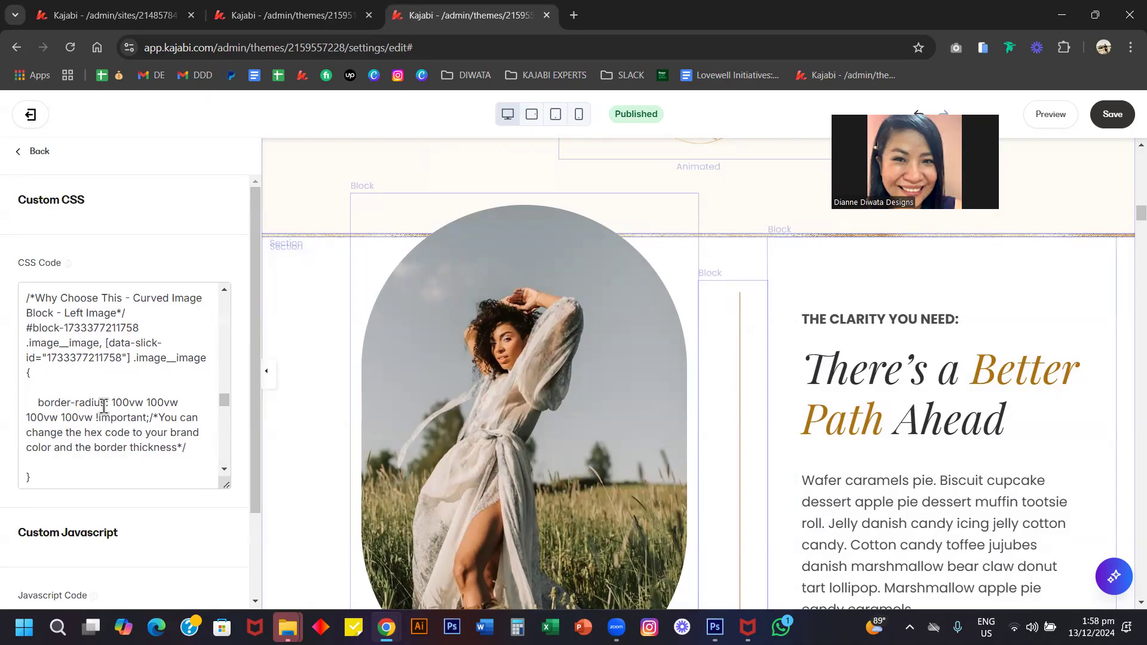
Change the first two border-radius values of the "Why Choose This - Curved Image Block - Left Image" rule to 0vw
{"action": "left_click", "coordinate": [119, 401]}
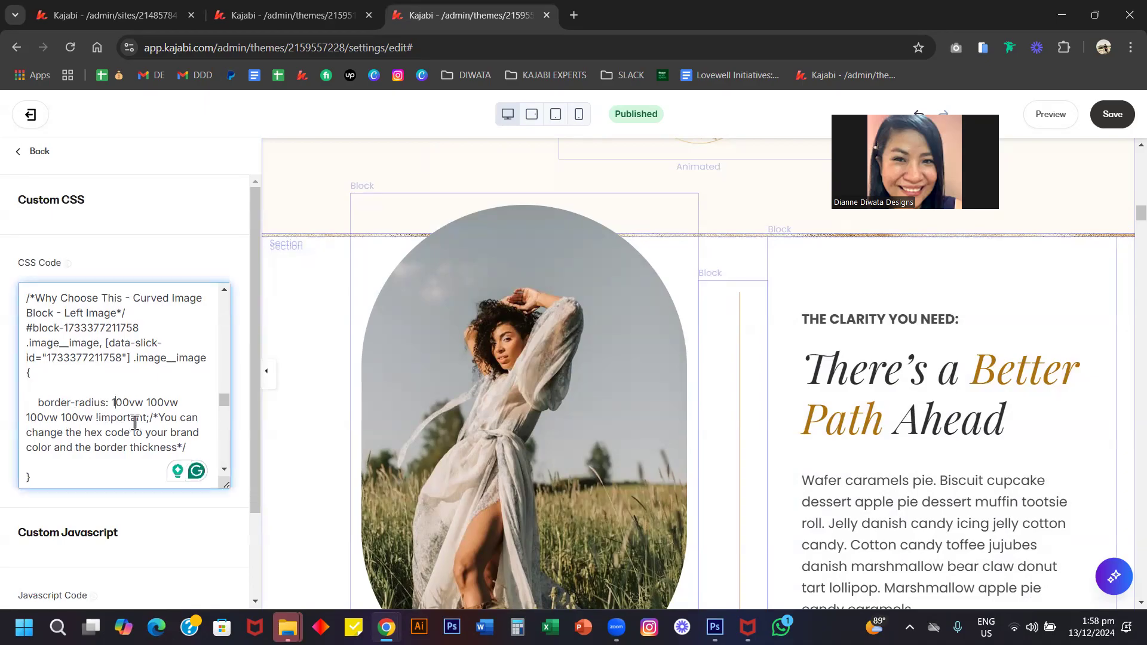
{"action": "key", "text": "BackSpace"}
{"action": "key", "text": "BackSpace"}
{"action": "type", "text": "0"}
{"action": "key", "text": "BackSpace"}
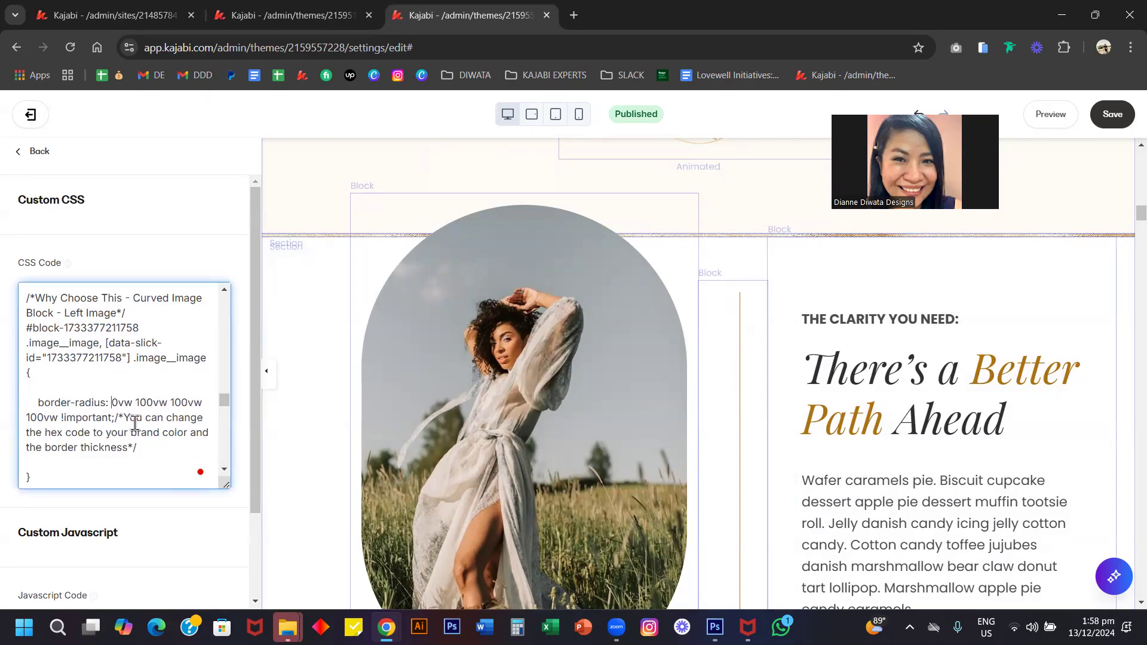
{"action": "key", "text": "Right"}
{"action": "key", "text": "Right"}
{"action": "key", "text": "BackSpace"}
{"action": "key", "text": "BackSpace"}
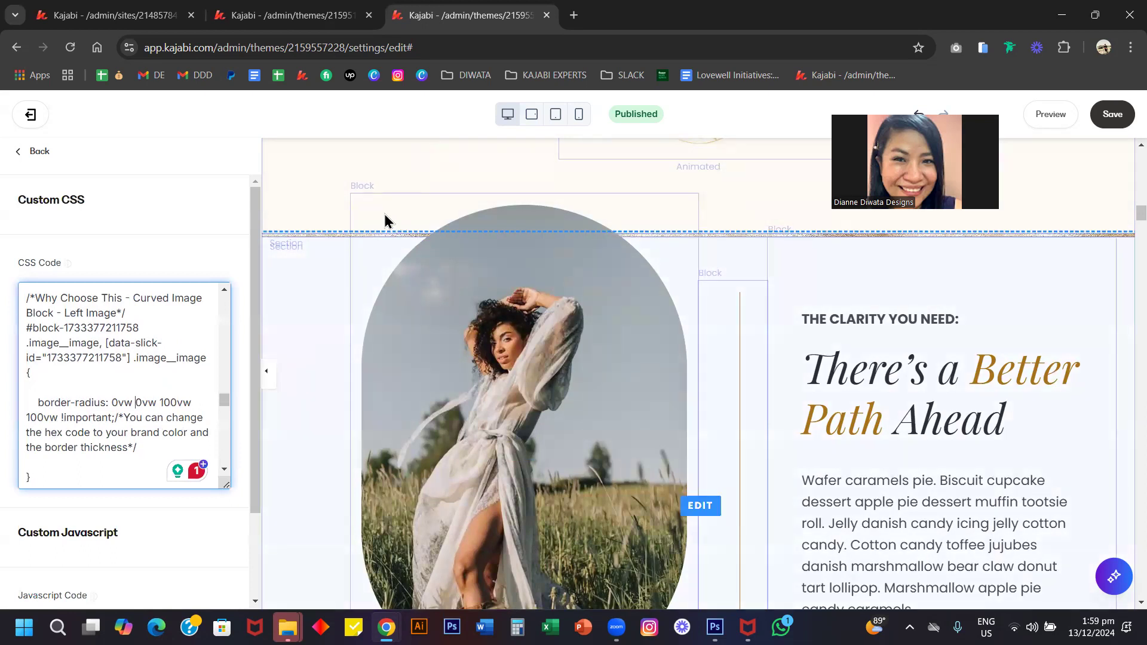
Save the page with the edited CSS and check the corners of the image beside "There's a Better Path Ahead"
{"action": "scroll", "coordinate": [681, 254], "scroll_direction": "down", "scroll_amount": 2}
{"action": "scroll", "coordinate": [681, 257], "scroll_direction": "down", "scroll_amount": 1}
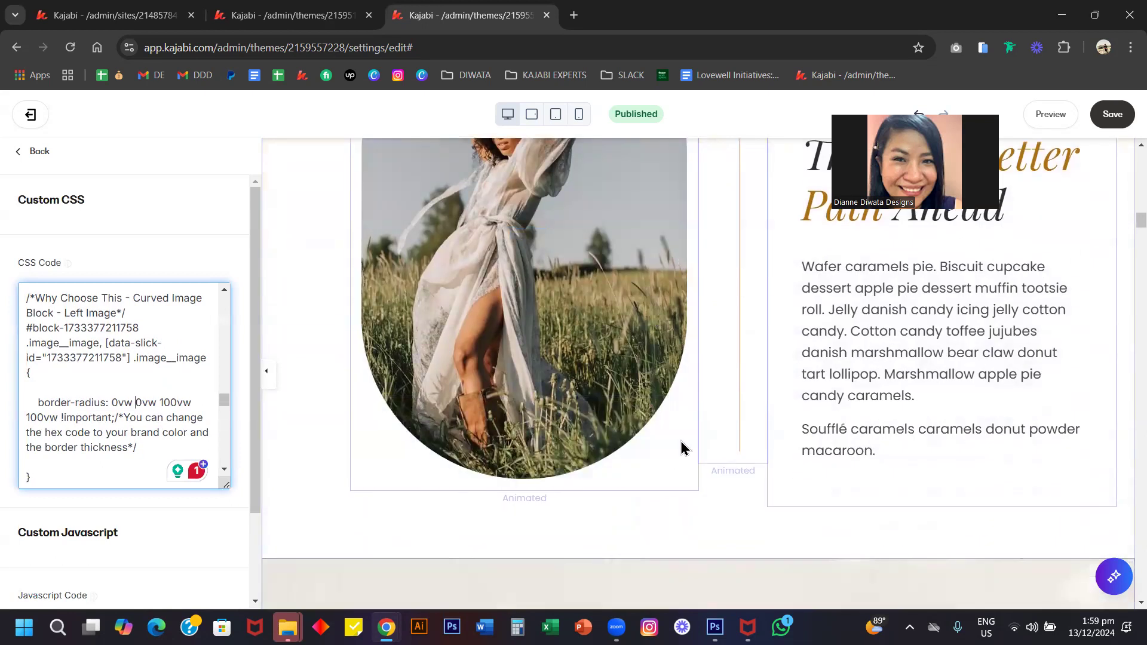
{"action": "scroll", "coordinate": [497, 359], "scroll_direction": "up", "scroll_amount": 1}
{"action": "scroll", "coordinate": [497, 359], "scroll_direction": "up", "scroll_amount": 2}
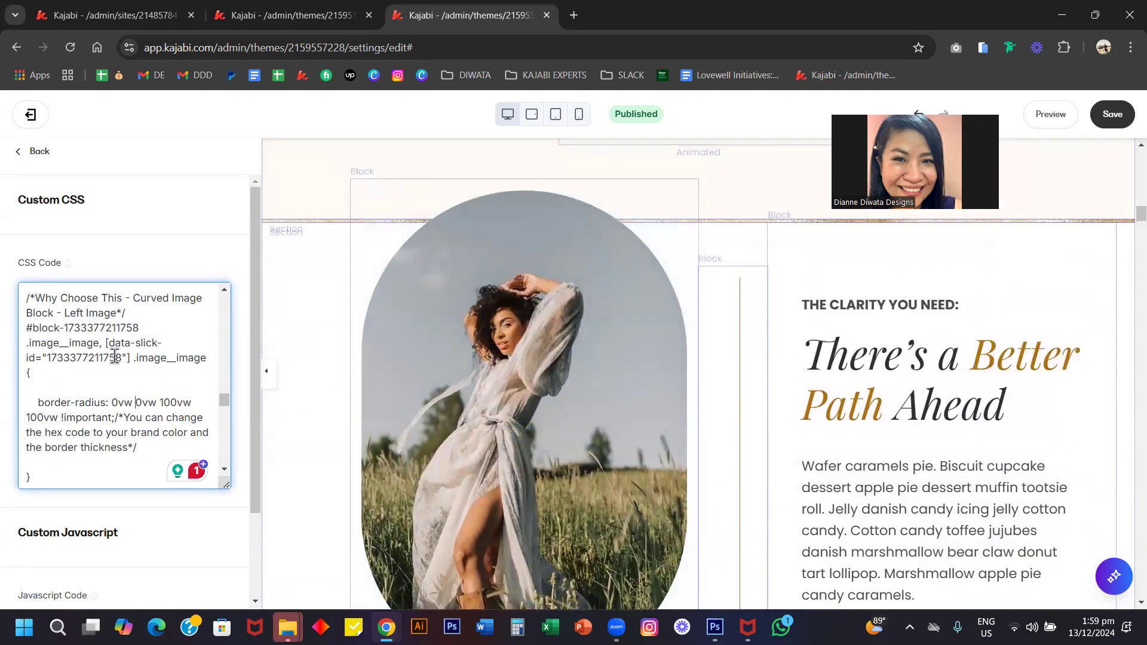
{"action": "left_click", "coordinate": [1123, 116]}
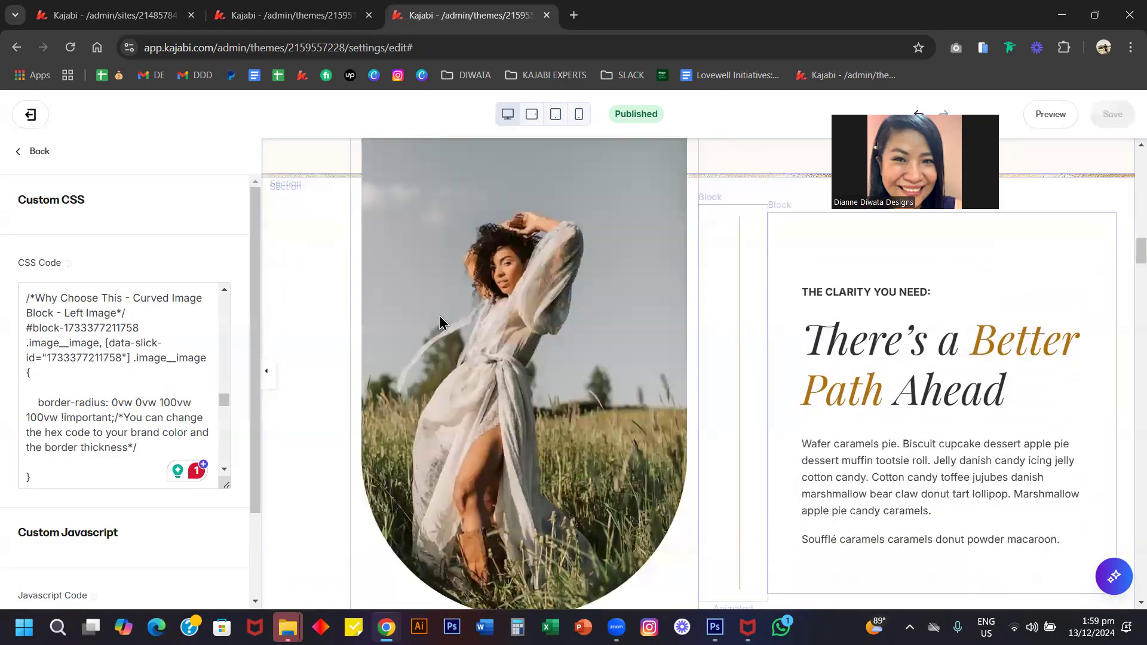
{"action": "scroll", "coordinate": [593, 245], "scroll_direction": "up", "scroll_amount": 2}
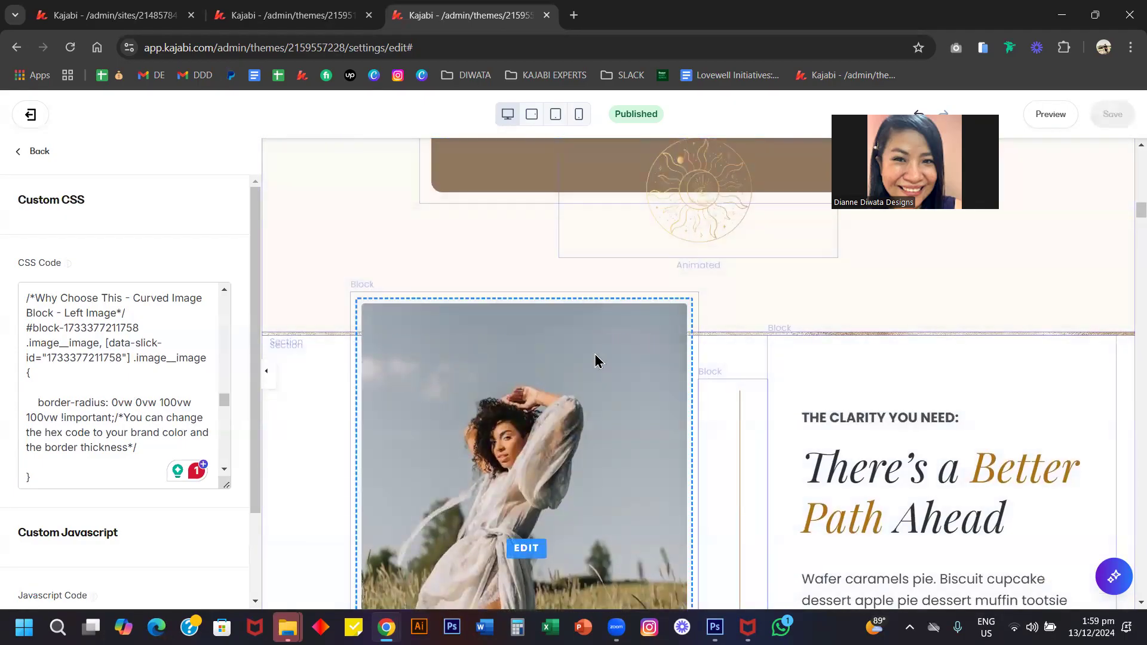
Undo the border-radius edits in the custom CSS, leave the Custom Code settings and save the page
{"action": "left_click", "coordinate": [160, 405]}
{"action": "key", "text": "ctrl+z"}
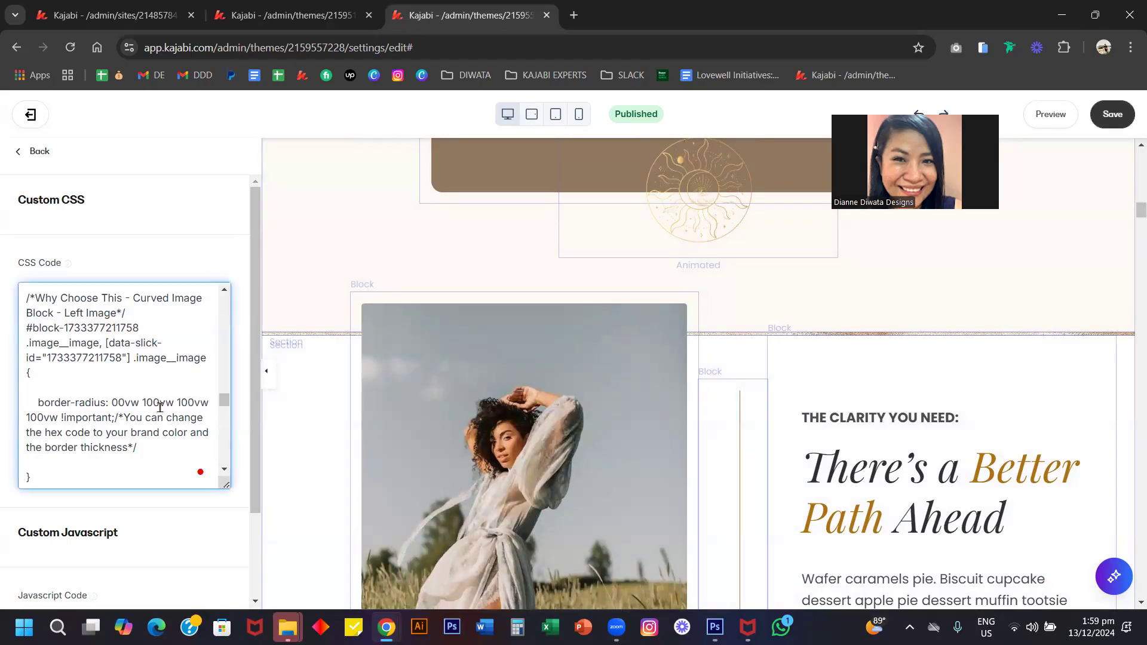
{"action": "key", "text": "ctrl+z"}
{"action": "scroll", "coordinate": [161, 406], "scroll_direction": "up", "scroll_amount": 6}
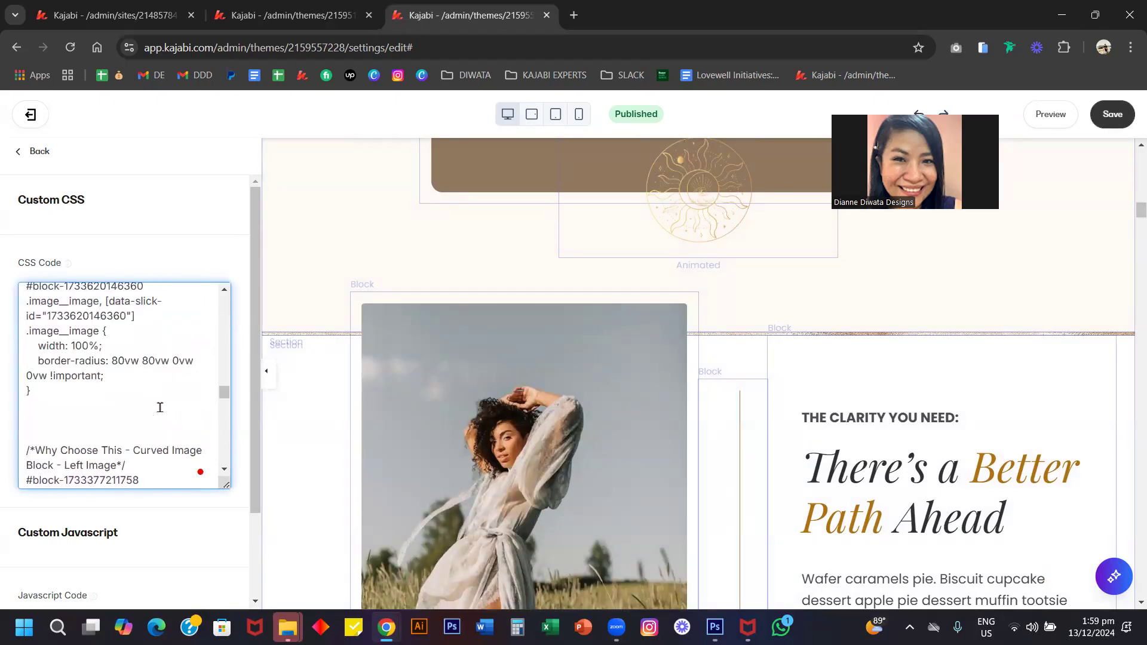
{"action": "left_click", "coordinate": [31, 154]}
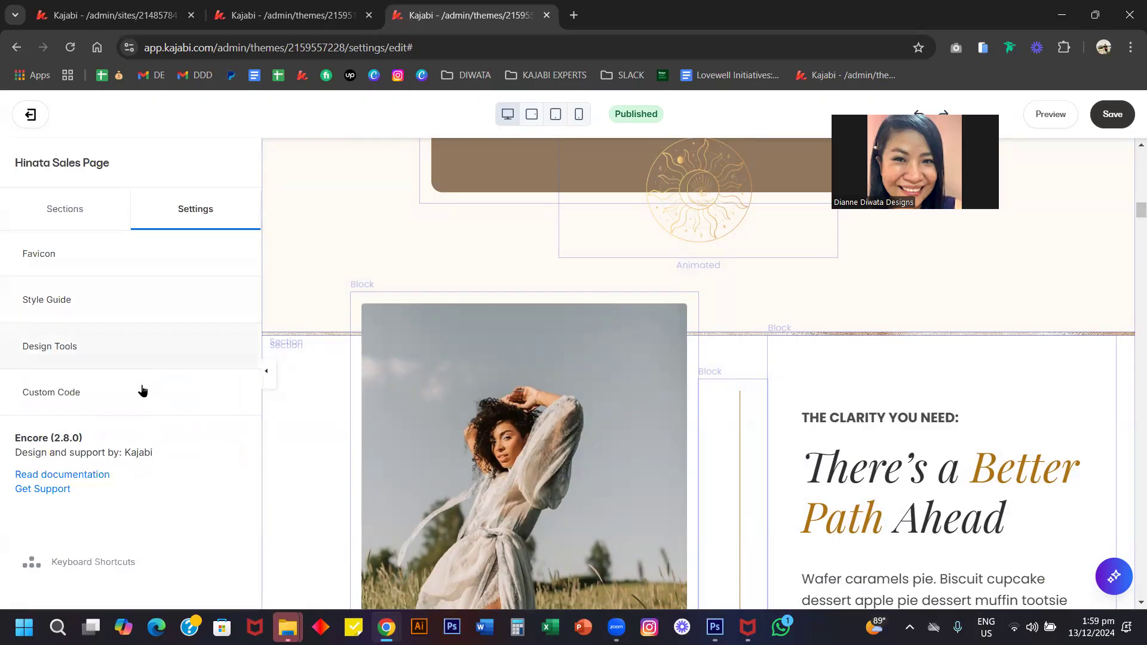
{"action": "left_click", "coordinate": [1115, 118]}
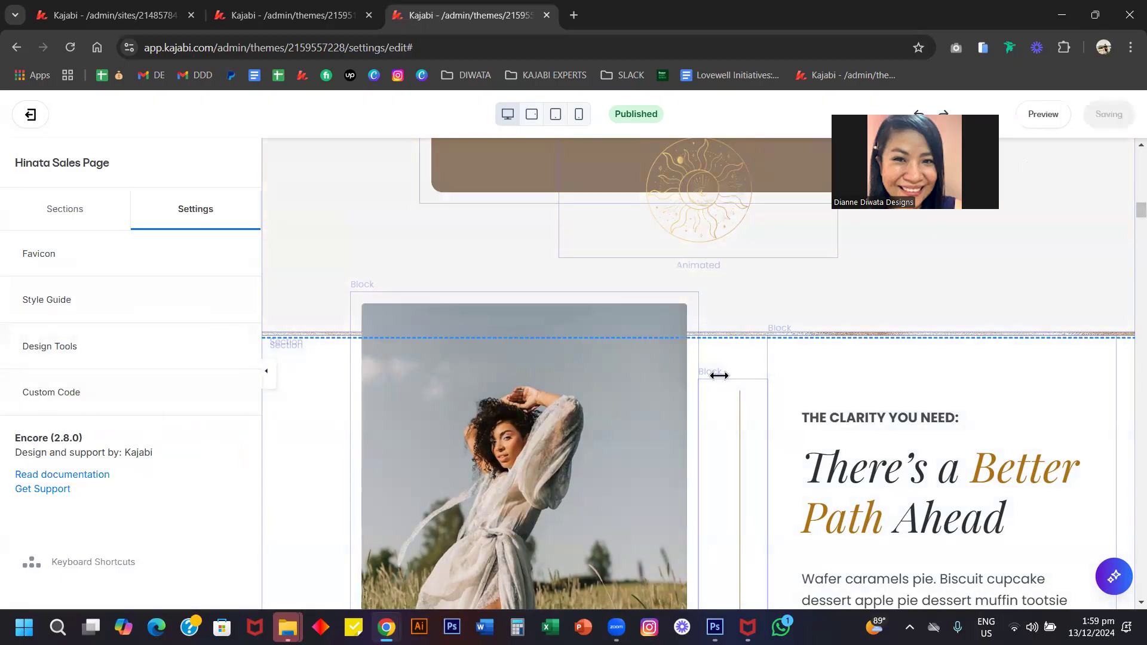
{"action": "scroll", "coordinate": [721, 379], "scroll_direction": "down", "scroll_amount": 3}
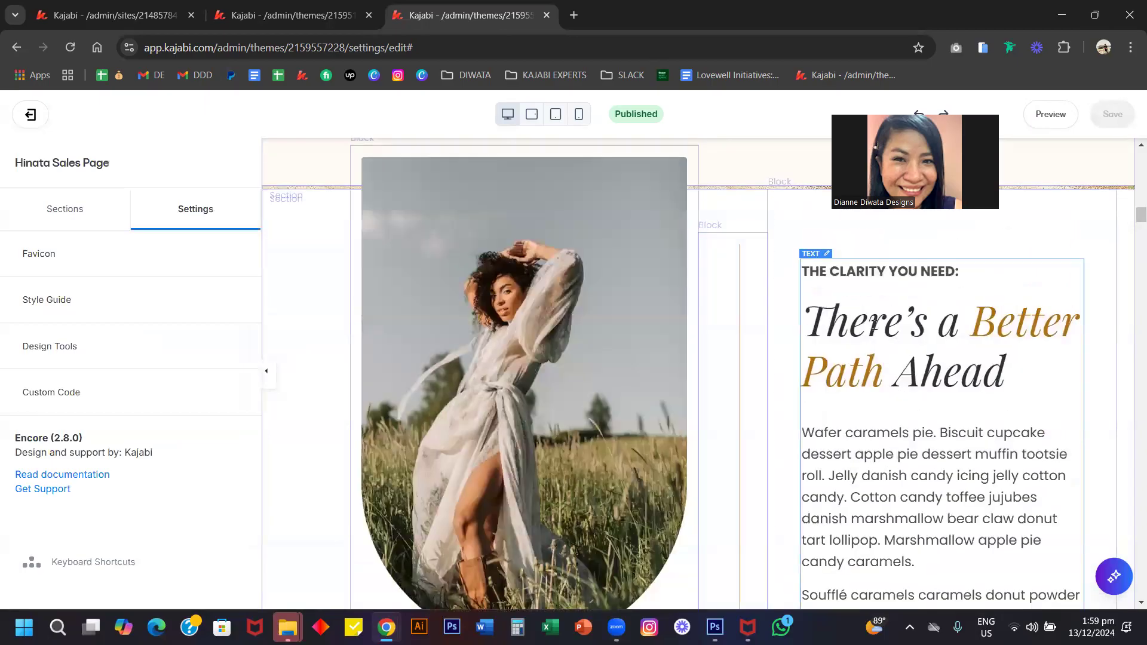
Try a blue text color on the word "Ahead" in the "There's a Better Path Ahead" heading and undo it
{"action": "left_click", "coordinate": [898, 341]}
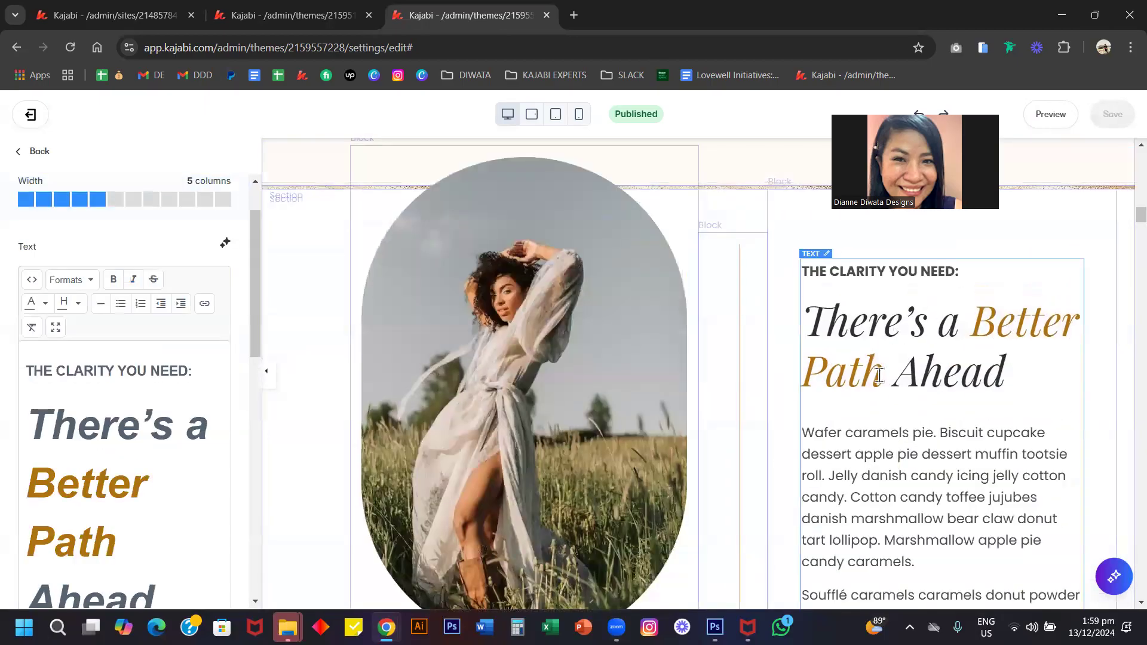
{"action": "left_click", "coordinate": [878, 372]}
{"action": "left_click_drag", "start_coordinate": [161, 530], "coordinate": [23, 527]}
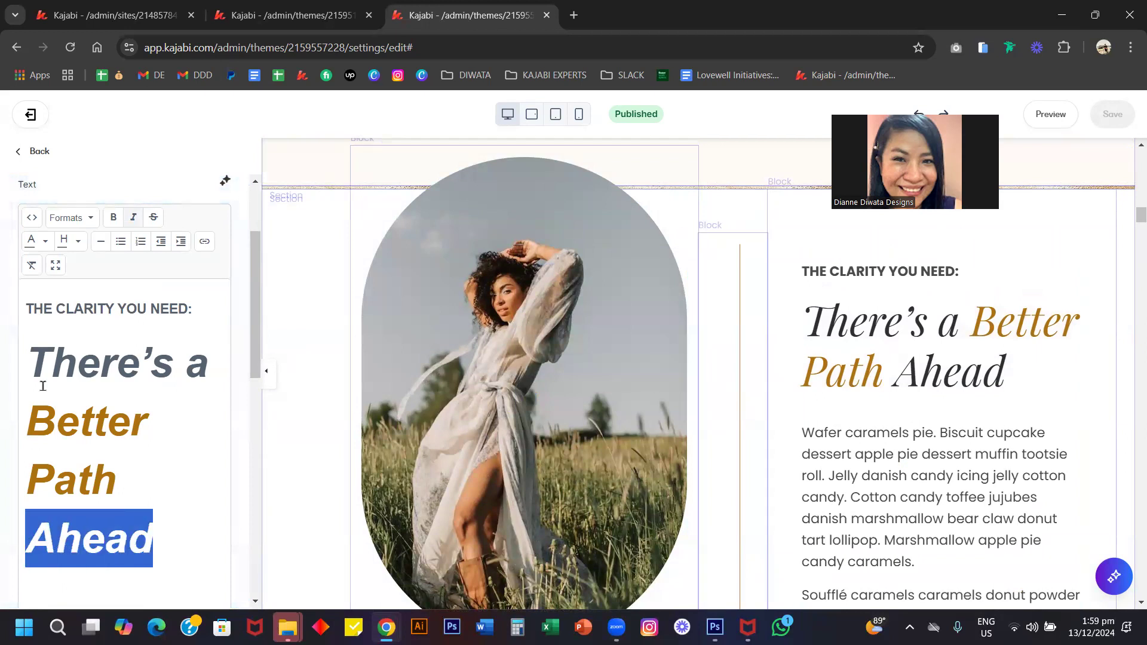
{"action": "left_click", "coordinate": [43, 241]}
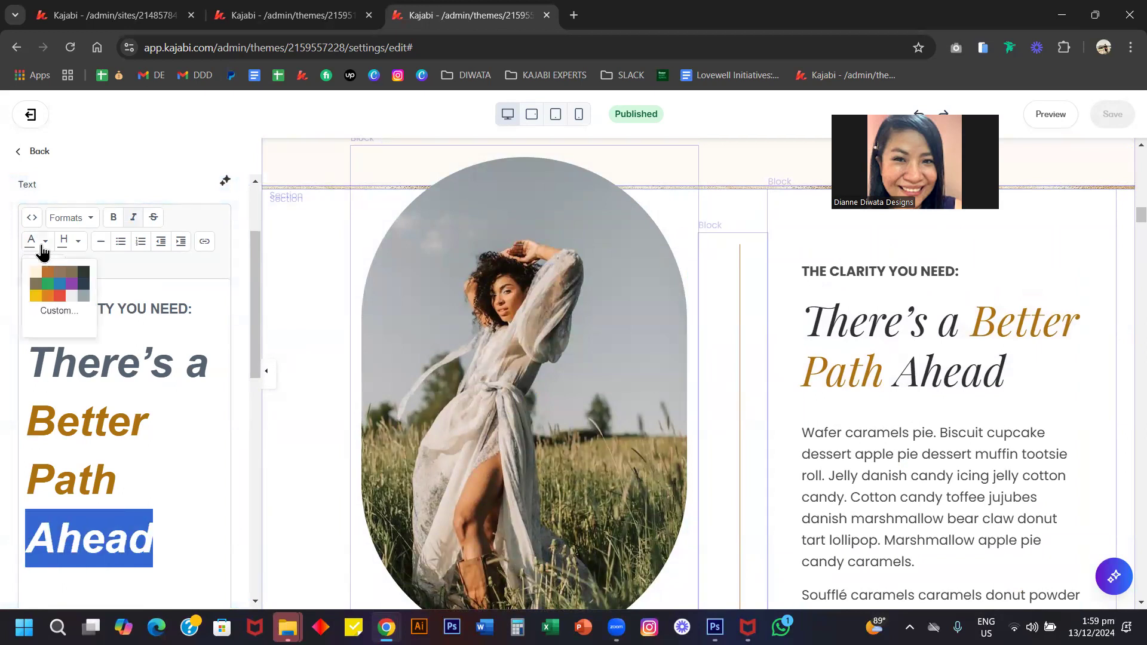
{"action": "left_click", "coordinate": [57, 289]}
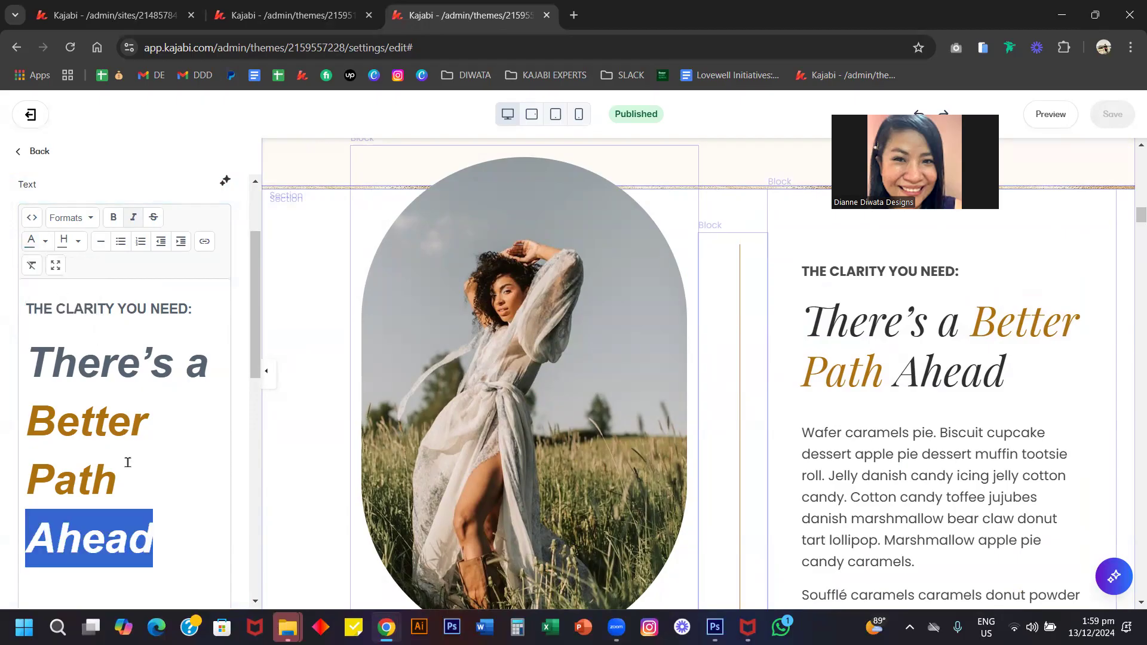
{"action": "left_click", "coordinate": [142, 513]}
{"action": "left_click", "coordinate": [168, 478]}
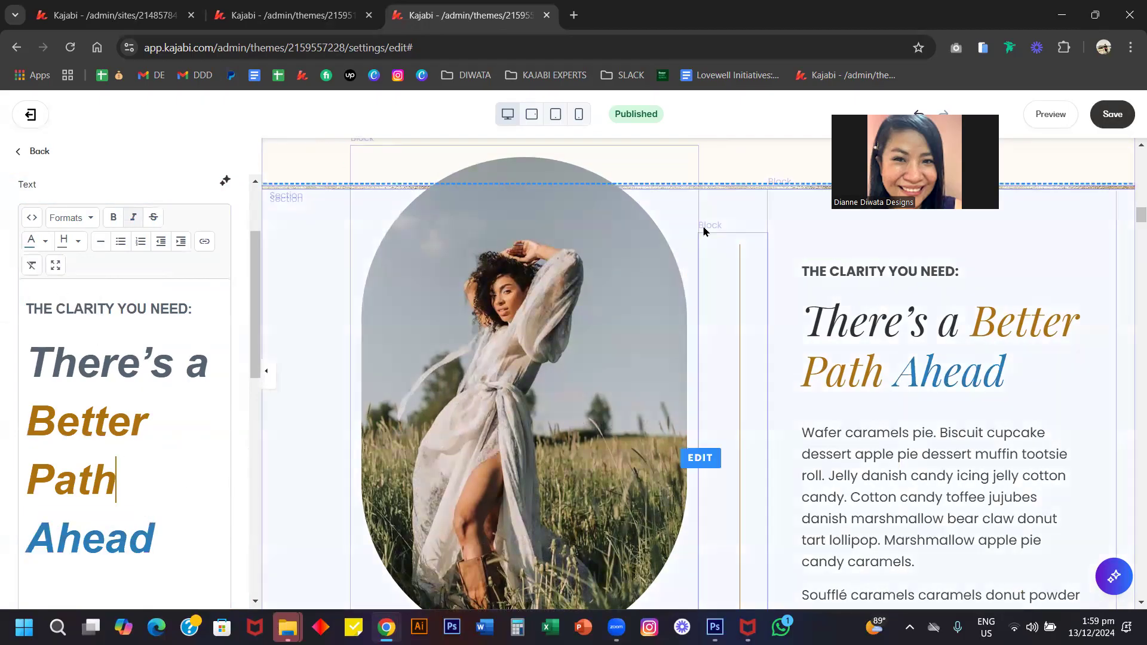
{"action": "left_click_drag", "start_coordinate": [947, 112], "coordinate": [803, 93]}
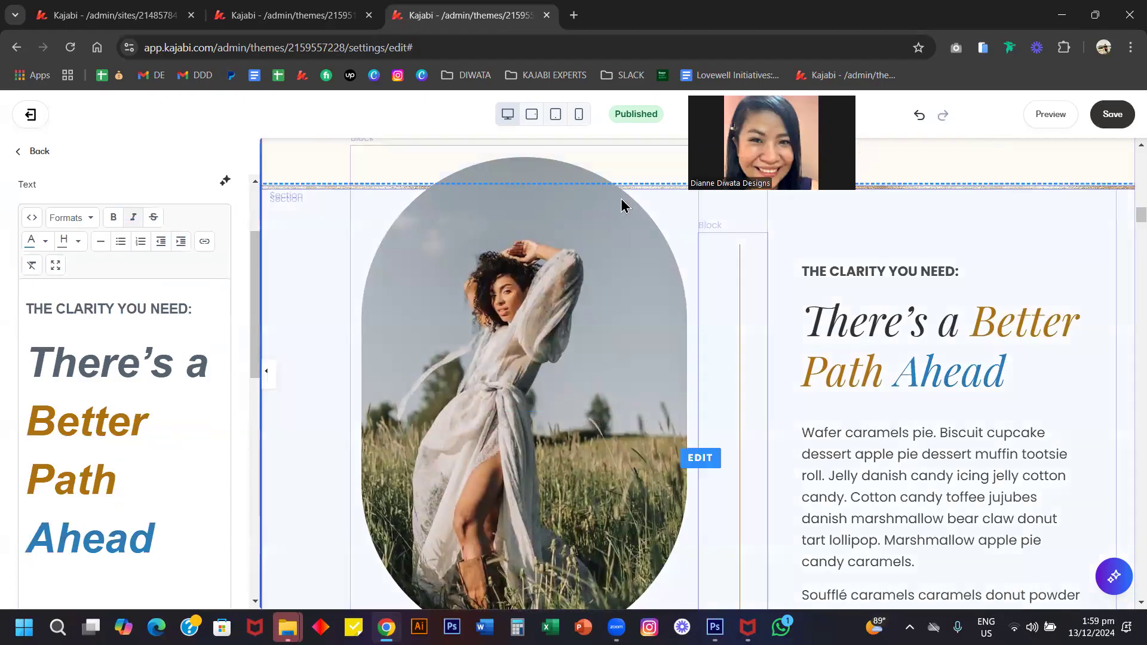
{"action": "key", "text": "ctrl+z"}
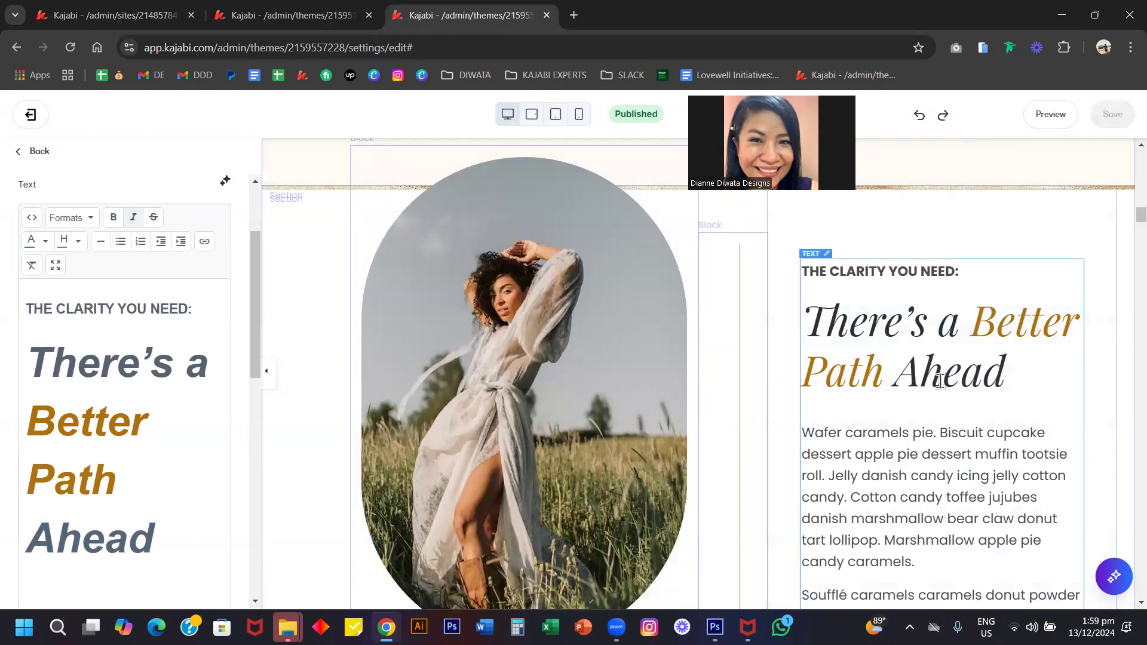
Open the Testimonial Slider section and turn on its Edit Mode to view the stacked slides
{"action": "scroll", "coordinate": [943, 388], "scroll_direction": "down", "scroll_amount": 10}
{"action": "scroll", "coordinate": [941, 384], "scroll_direction": "up", "scroll_amount": 2}
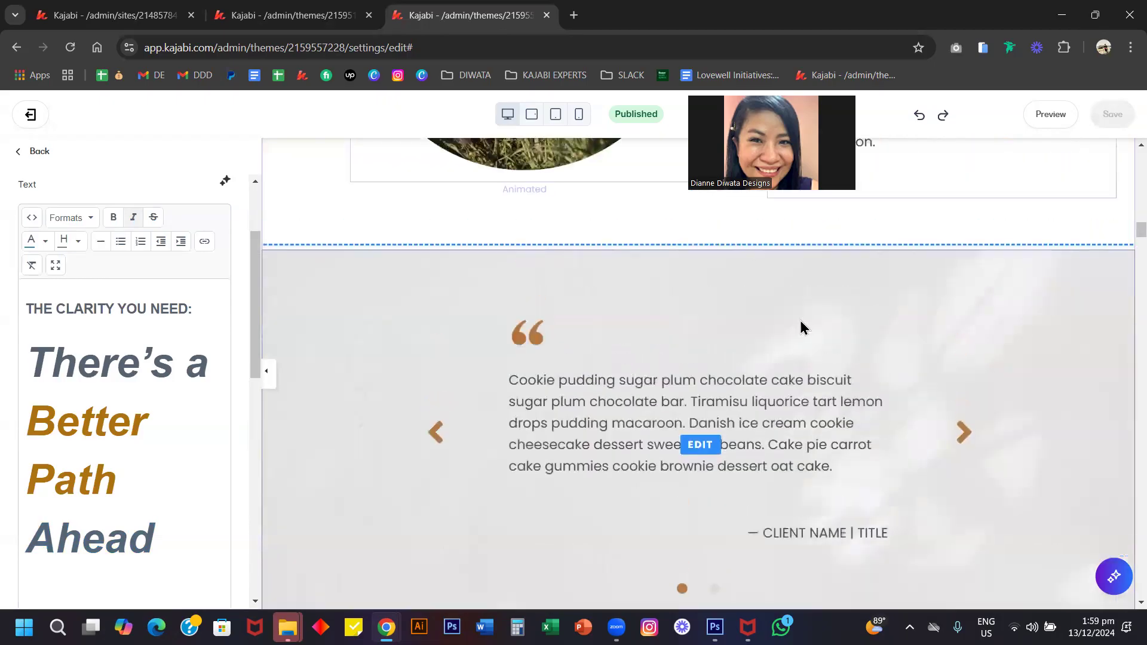
{"action": "left_click", "coordinate": [323, 311]}
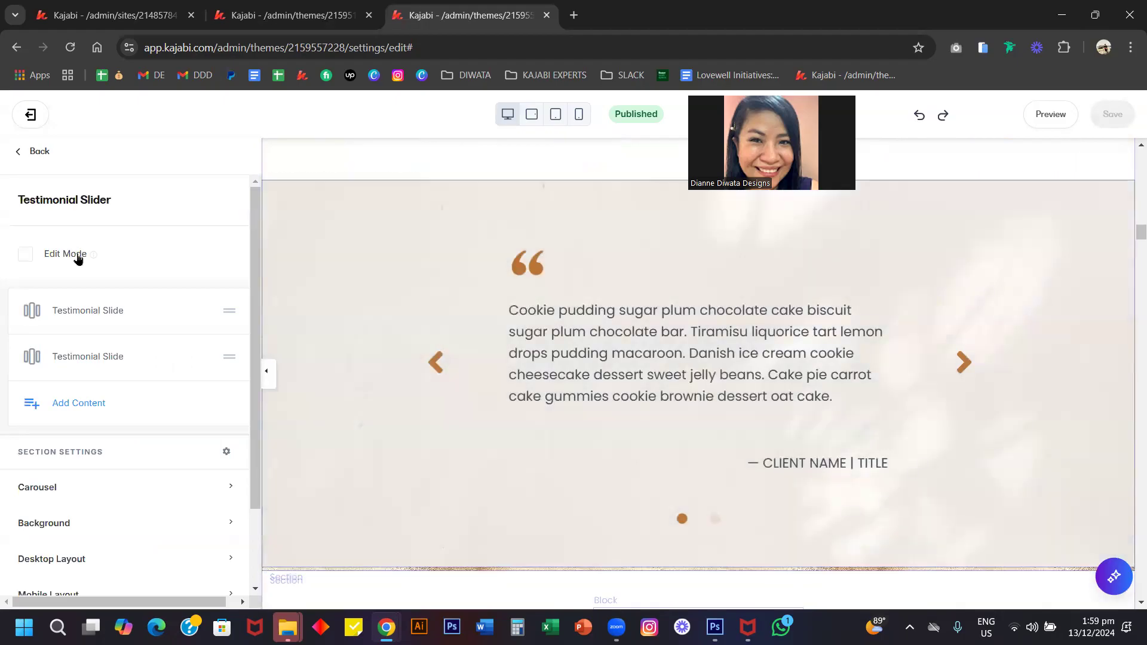
{"action": "left_click", "coordinate": [54, 256]}
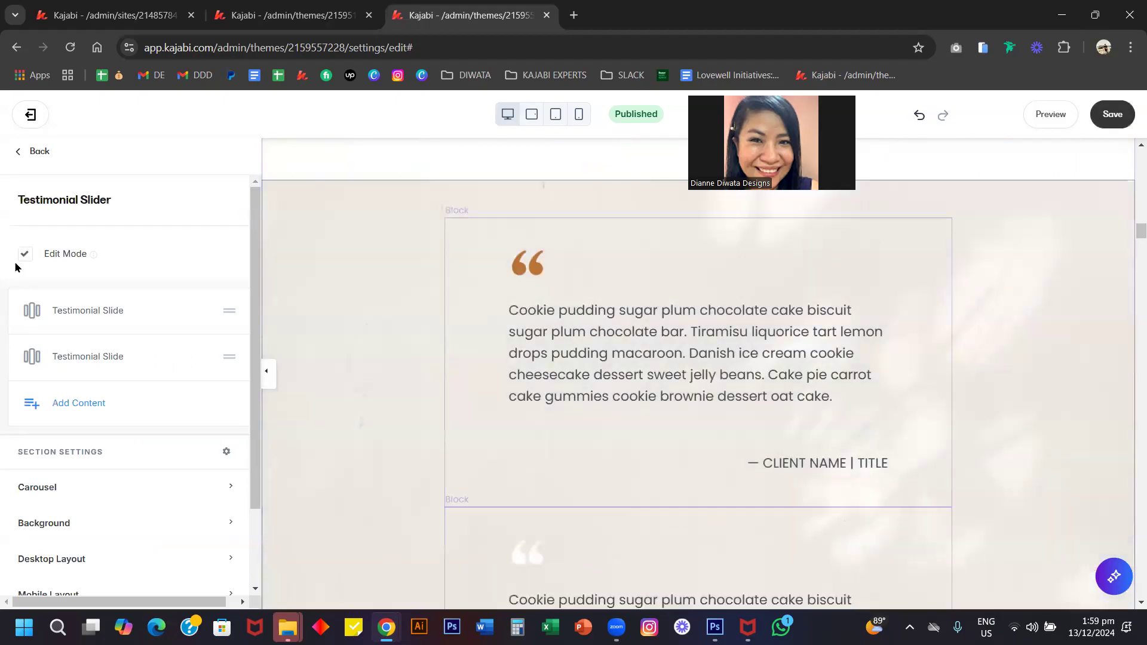
{"action": "scroll", "coordinate": [434, 321], "scroll_direction": "down", "scroll_amount": 2}
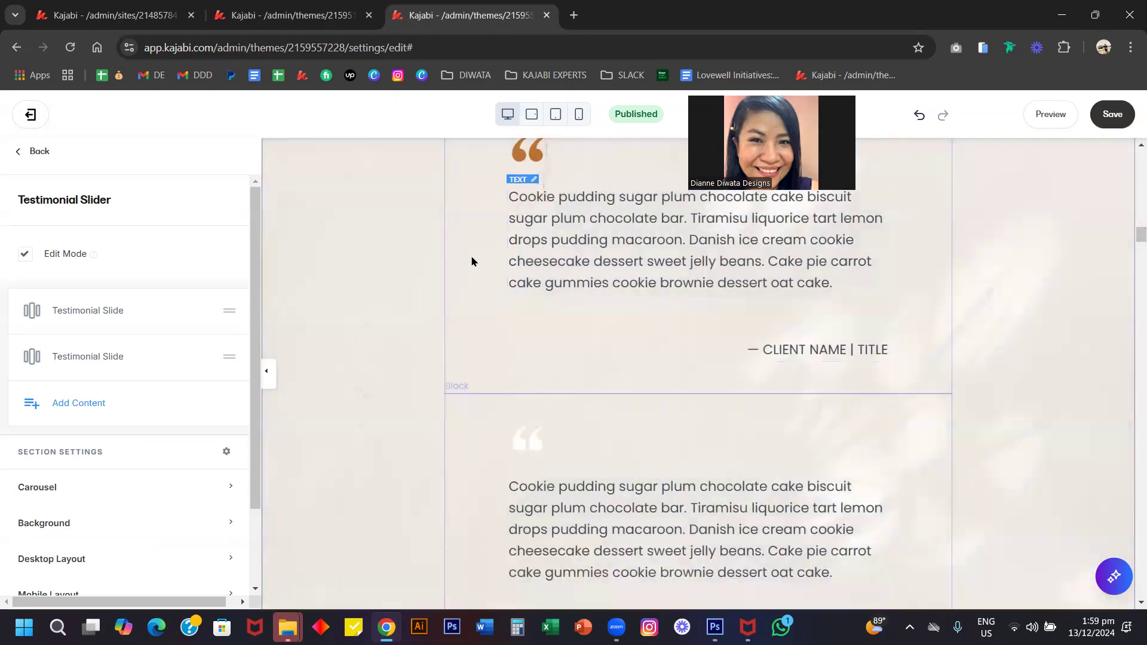
Open the first testimonial slide's text for editing, return to the Testimonial Slider settings and turn off Edit Mode
{"action": "left_click", "coordinate": [633, 226]}
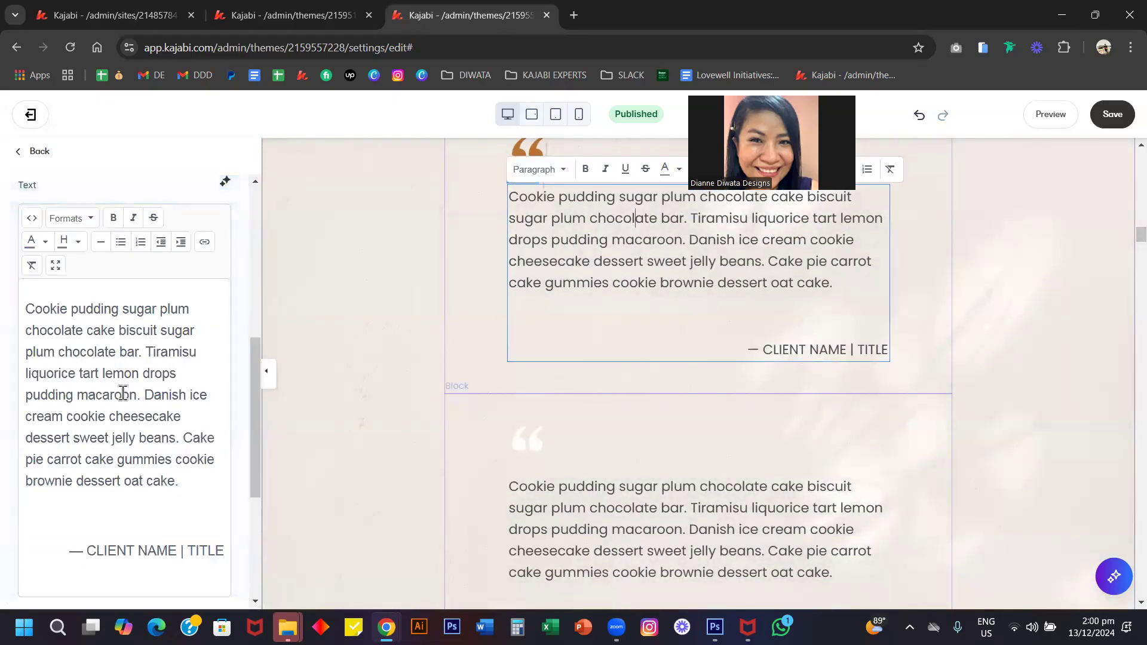
{"action": "left_click", "coordinate": [37, 152]}
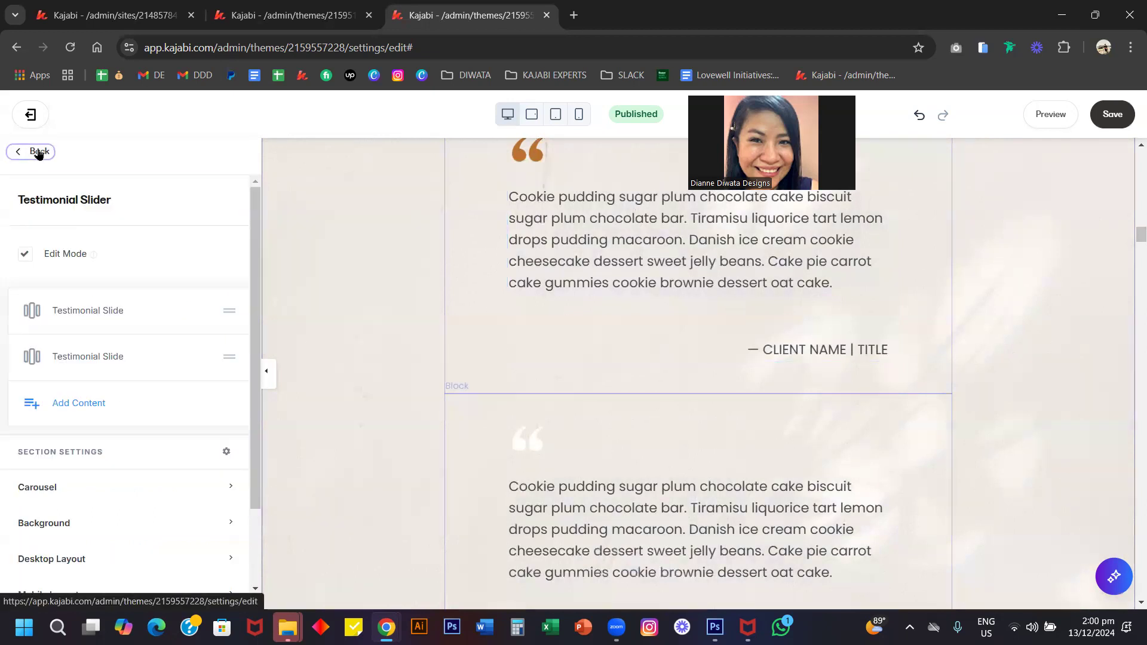
{"action": "left_click", "coordinate": [68, 258]}
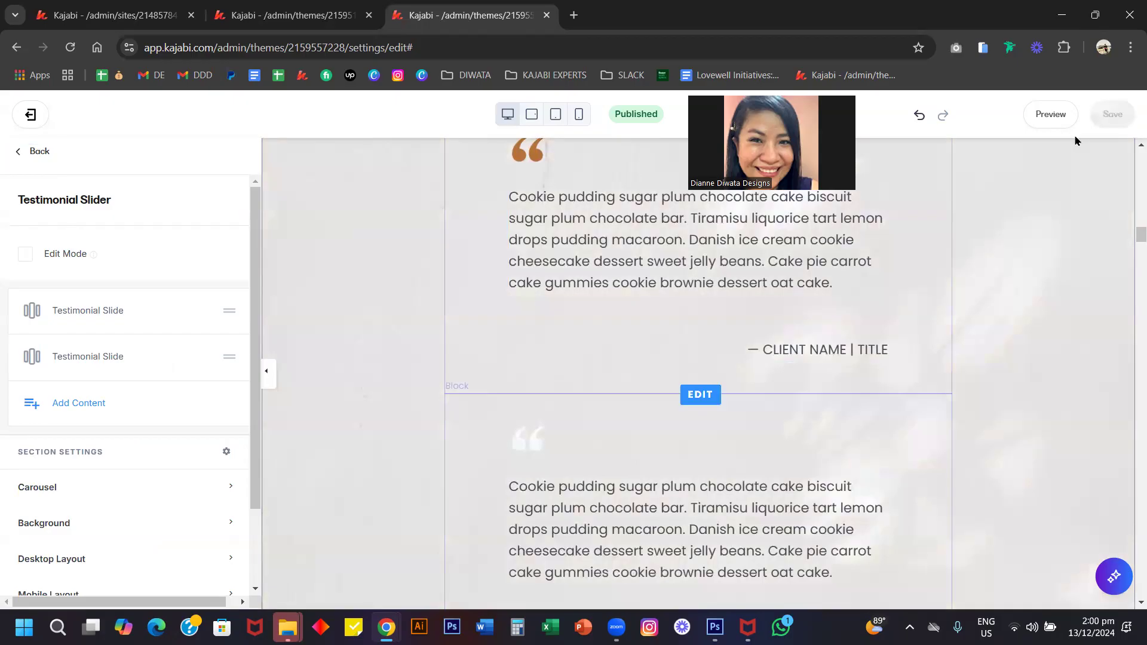
Open the What's Included & Why section and its Feature 1 block to examine the block settings
{"action": "scroll", "coordinate": [643, 335], "scroll_direction": "down", "scroll_amount": 8}
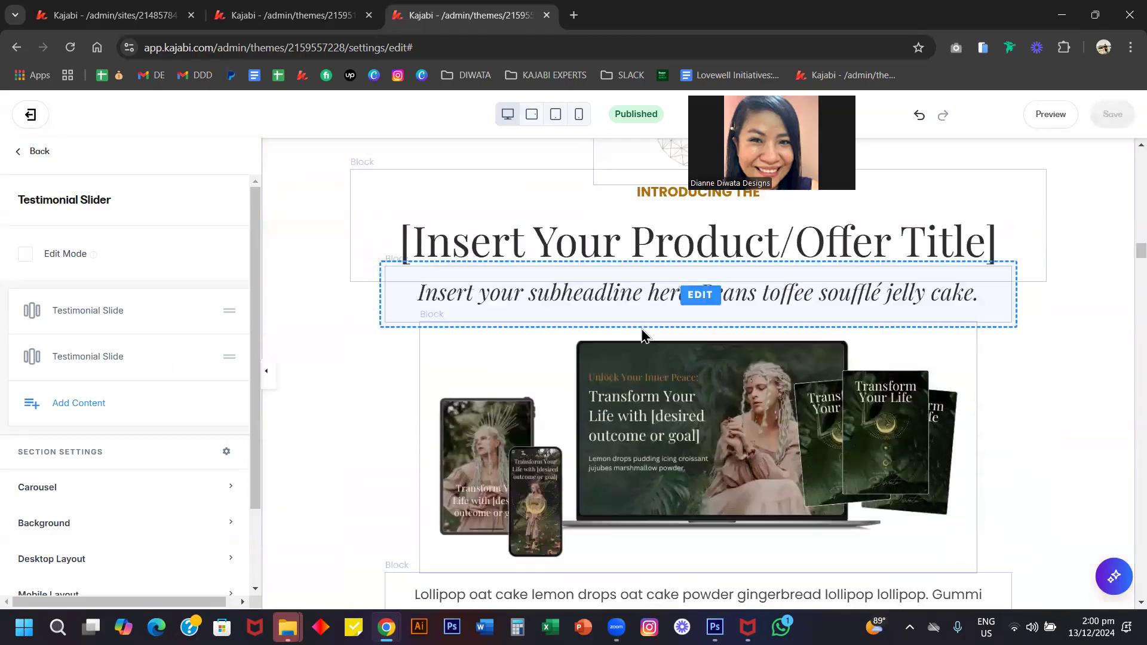
{"action": "scroll", "coordinate": [642, 334], "scroll_direction": "down", "scroll_amount": 10}
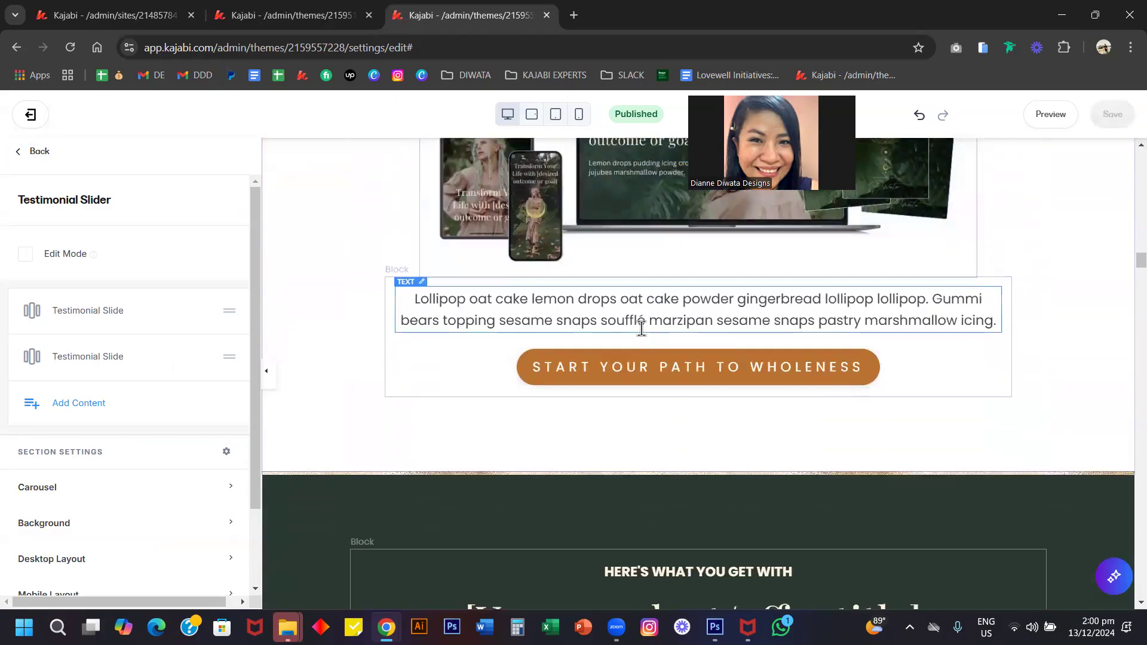
{"action": "scroll", "coordinate": [641, 327], "scroll_direction": "down", "scroll_amount": 2}
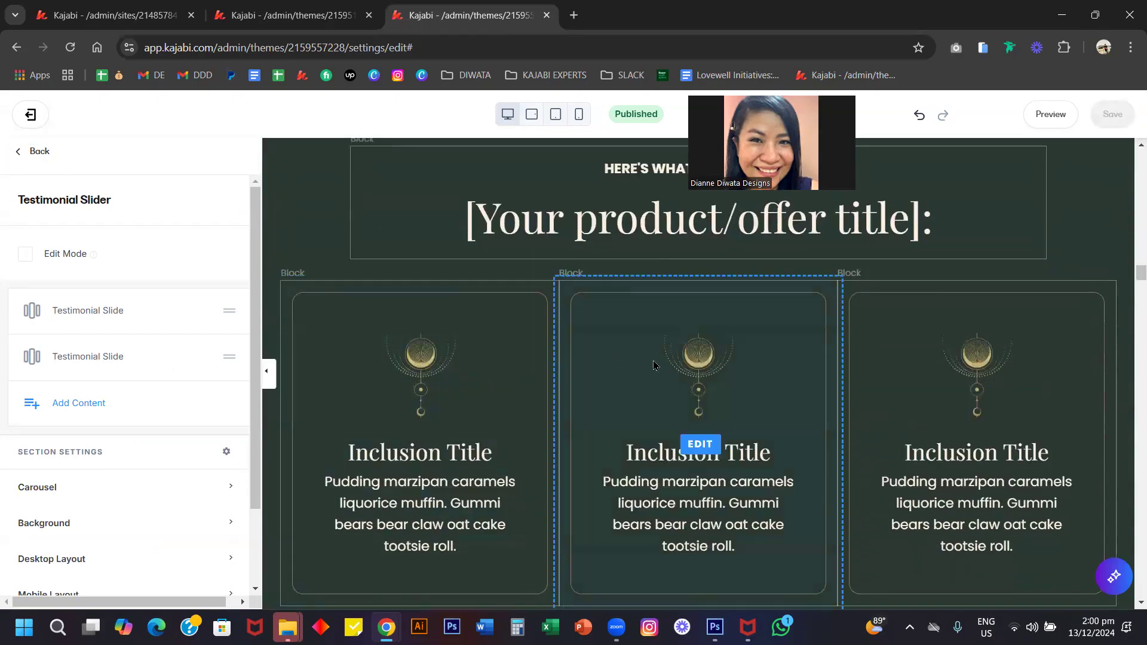
{"action": "left_click", "coordinate": [292, 235]}
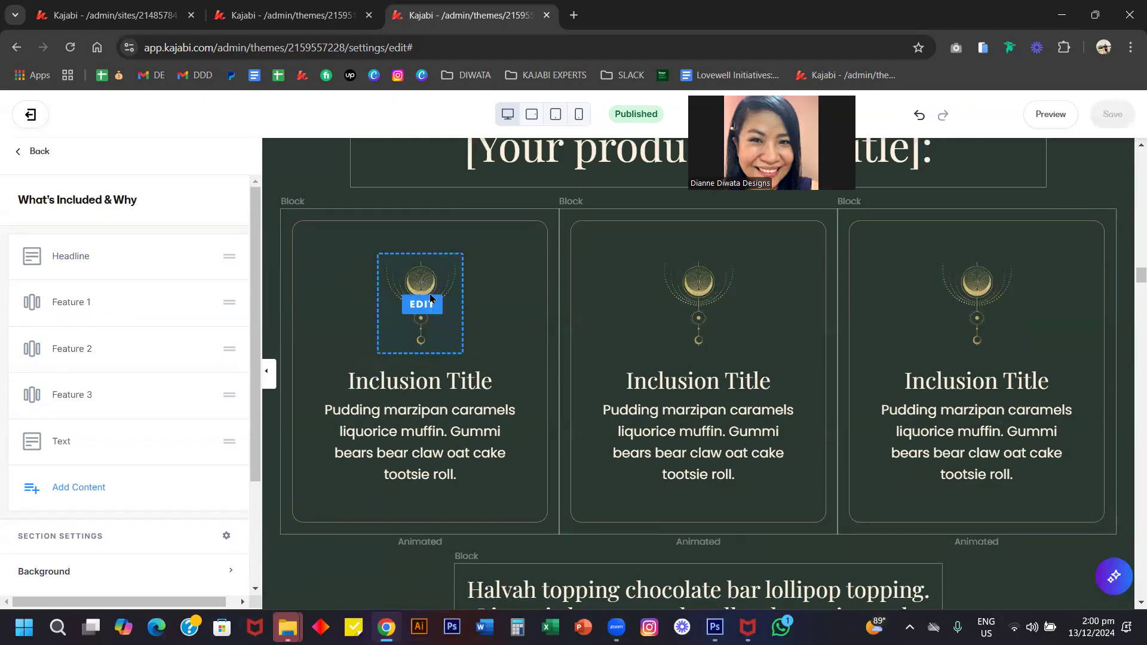
{"action": "left_click", "coordinate": [424, 425]}
{"action": "scroll", "coordinate": [147, 497], "scroll_direction": "down", "scroll_amount": 2}
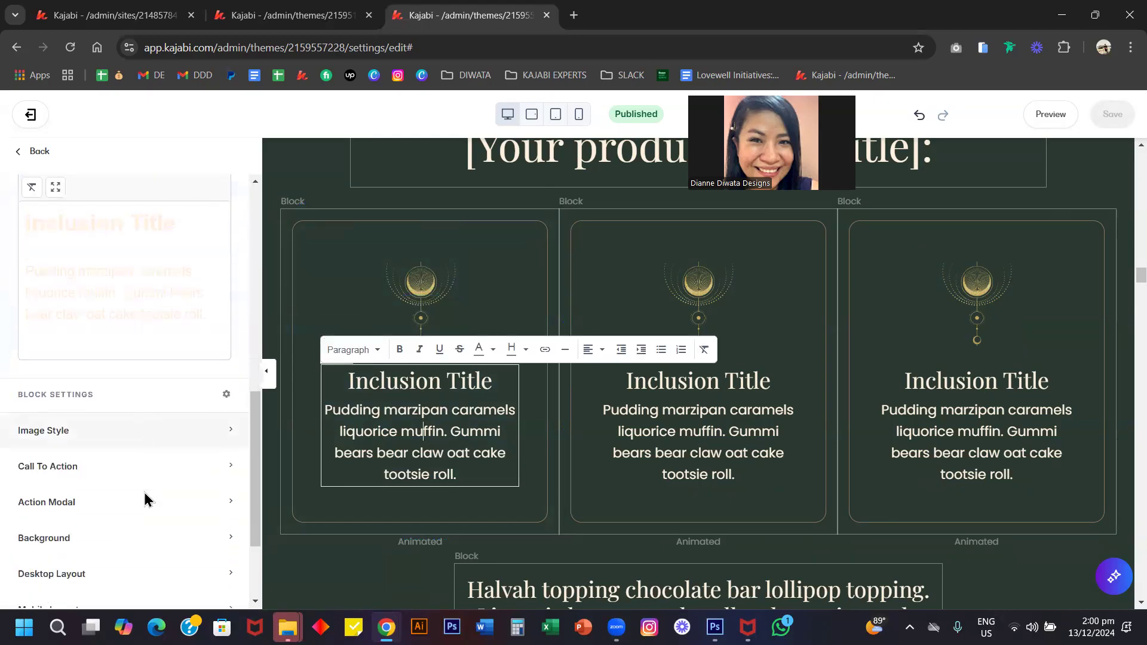
Expand the Feature 1 block's Call To Action settings, enable Include CTA to show a button on the card, and disable it again
{"action": "left_click", "coordinate": [100, 472]}
{"action": "scroll", "coordinate": [90, 466], "scroll_direction": "down", "scroll_amount": 1}
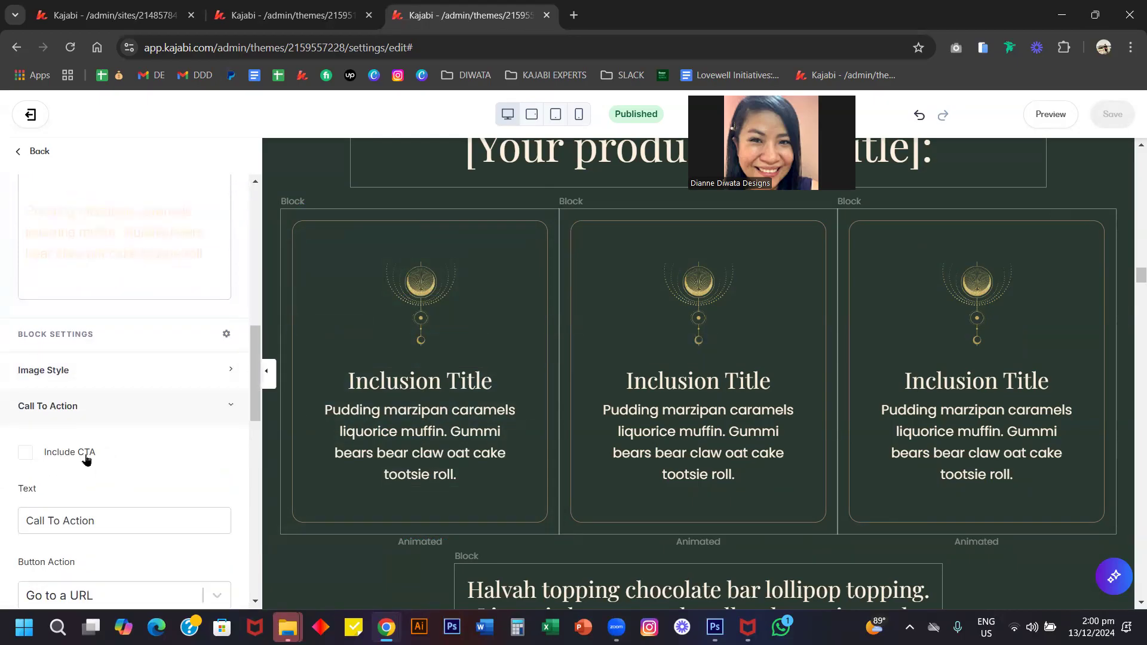
{"action": "left_click", "coordinate": [86, 457]}
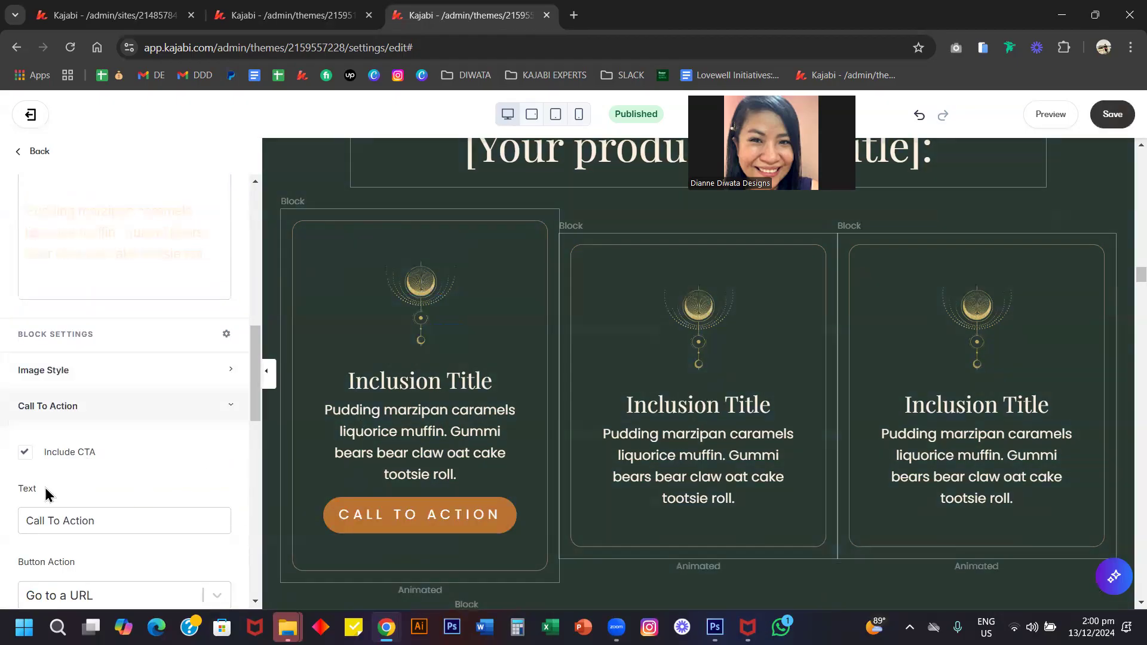
{"action": "left_click", "coordinate": [56, 458]}
Expand the Feature 1 block's Image Style settings, enable Hide Image to remove the card's image, and disable it again
{"action": "scroll", "coordinate": [131, 444], "scroll_direction": "up", "scroll_amount": 8}
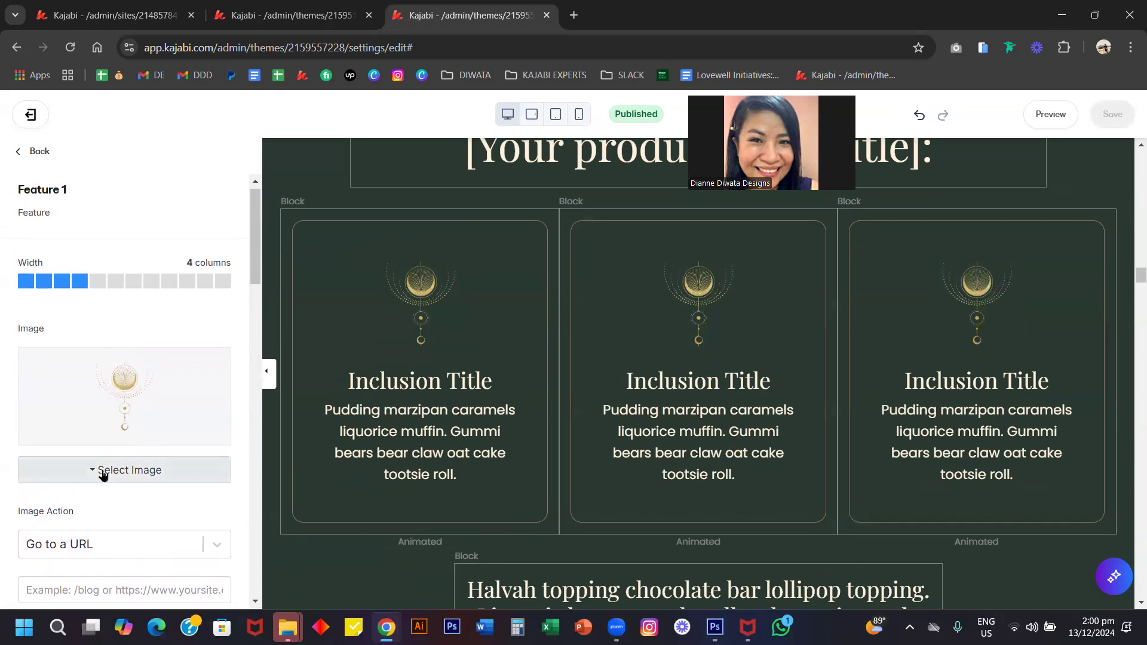
{"action": "scroll", "coordinate": [103, 475], "scroll_direction": "down", "scroll_amount": 10}
{"action": "scroll", "coordinate": [103, 475], "scroll_direction": "up", "scroll_amount": 4}
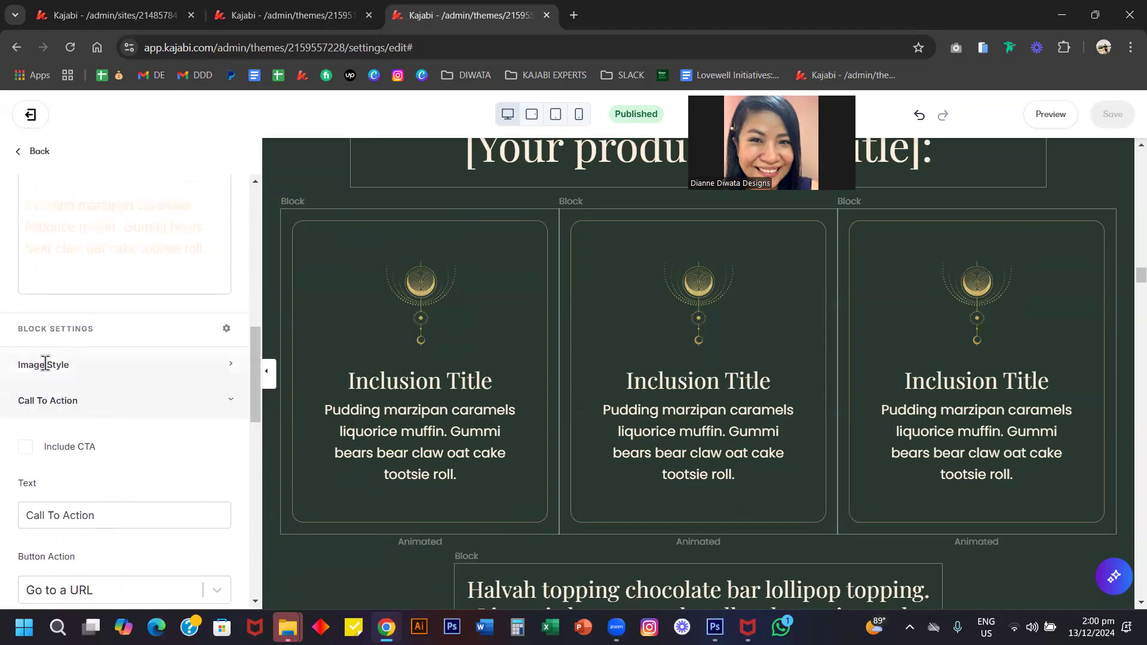
{"action": "left_click", "coordinate": [45, 364]}
{"action": "left_click", "coordinate": [26, 418]}
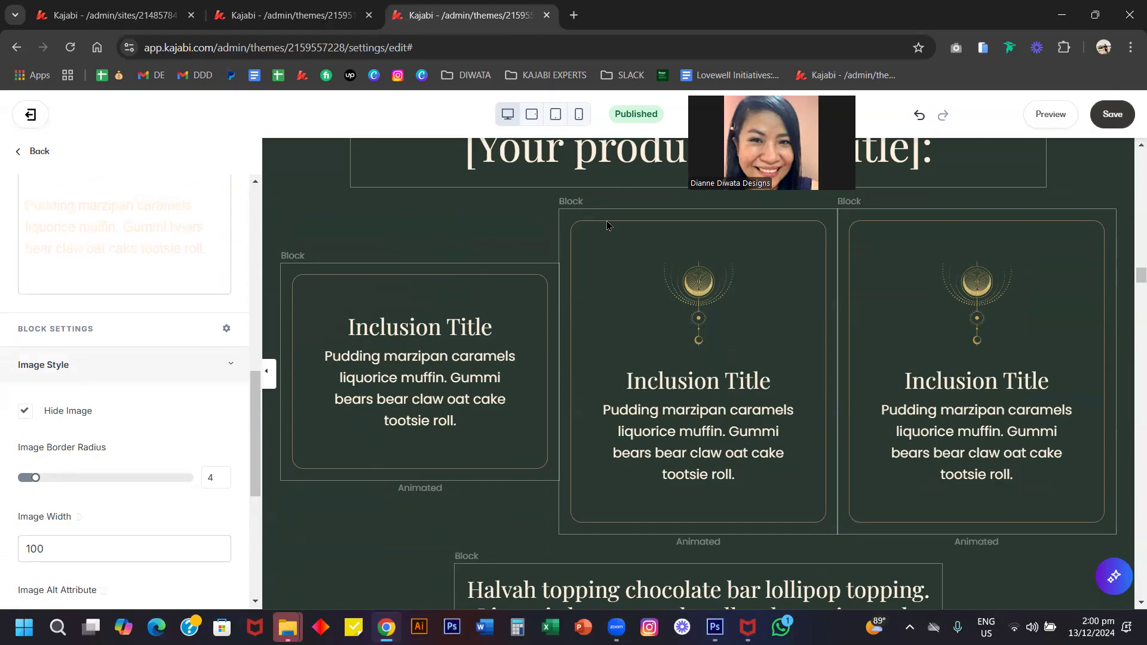
{"action": "left_click", "coordinate": [68, 412]}
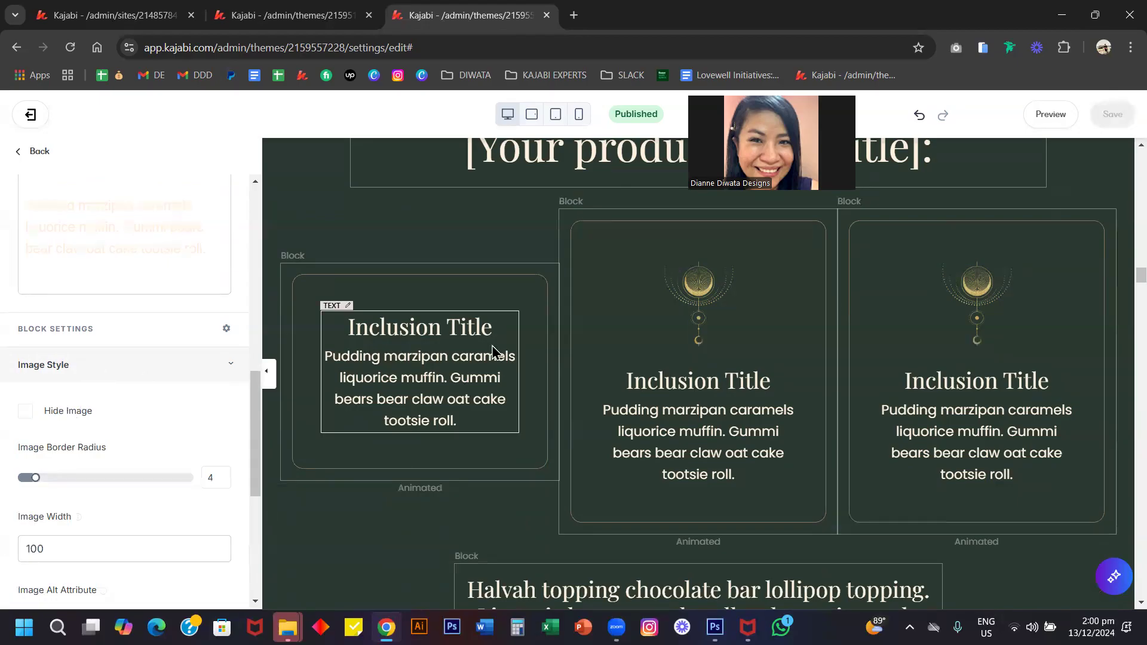
Open the Background Image section above the course modules and return to the What's Included & Why section to compare their contents
{"action": "scroll", "coordinate": [501, 357], "scroll_direction": "down", "scroll_amount": 10}
{"action": "scroll", "coordinate": [501, 357], "scroll_direction": "up", "scroll_amount": 3}
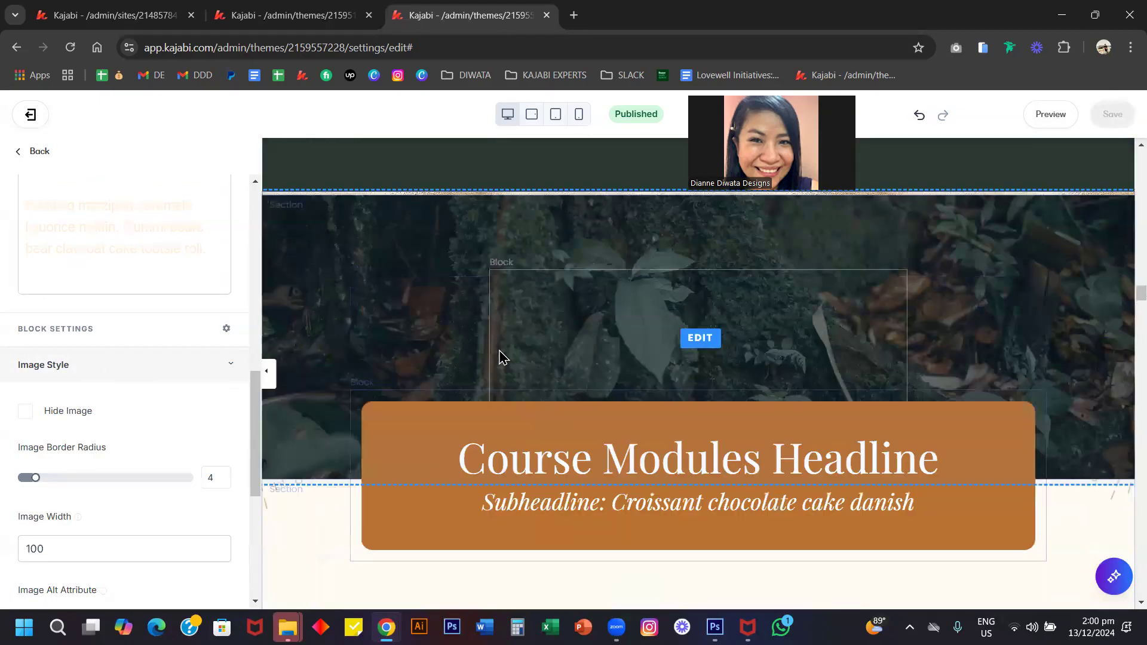
{"action": "left_click", "coordinate": [328, 276]}
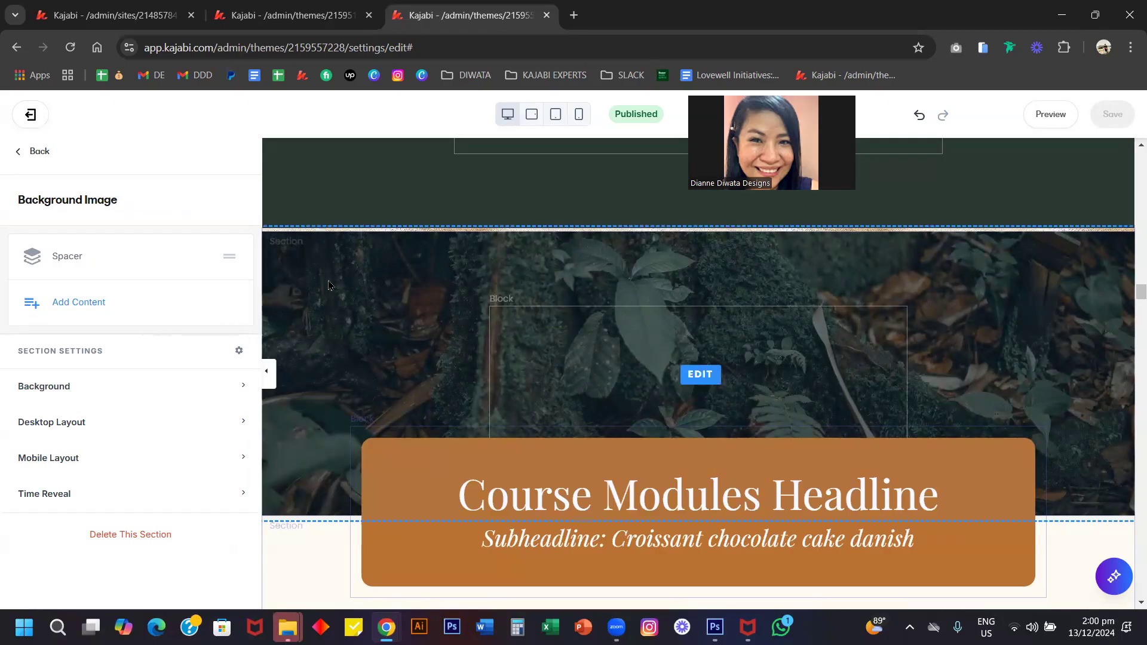
{"action": "scroll", "coordinate": [358, 281], "scroll_direction": "up", "scroll_amount": 2}
{"action": "left_click", "coordinate": [343, 265]}
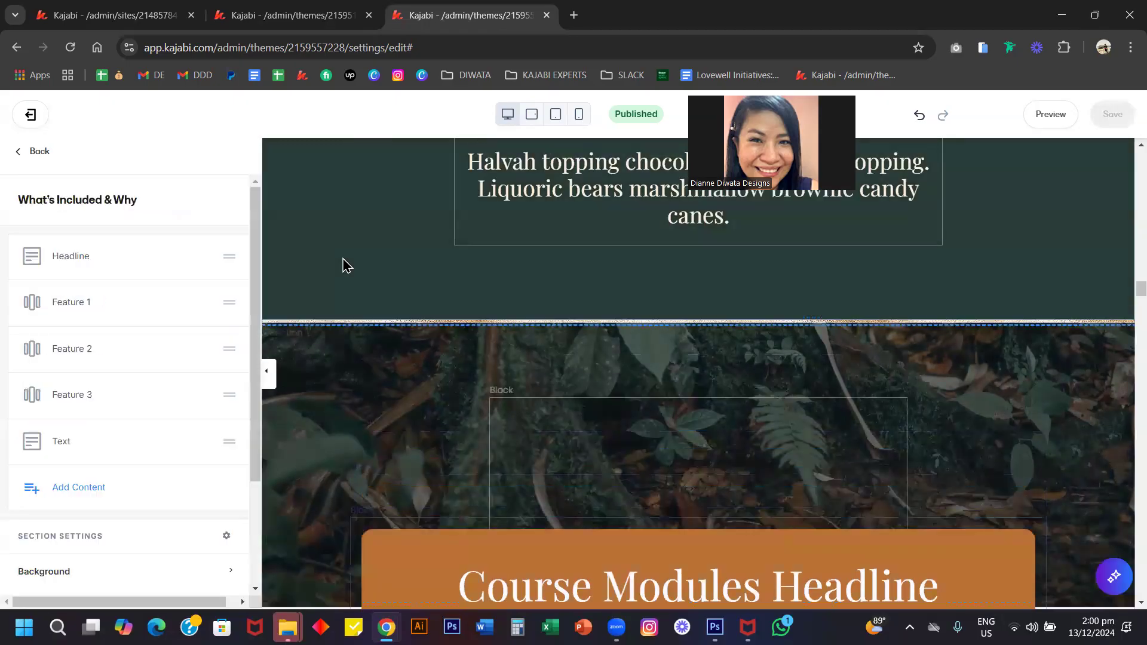
Reopen the Background Image section and examine how its forest image meets the Course Modules Headline banner and the neighbouring sections
{"action": "scroll", "coordinate": [336, 358], "scroll_direction": "down", "scroll_amount": 5}
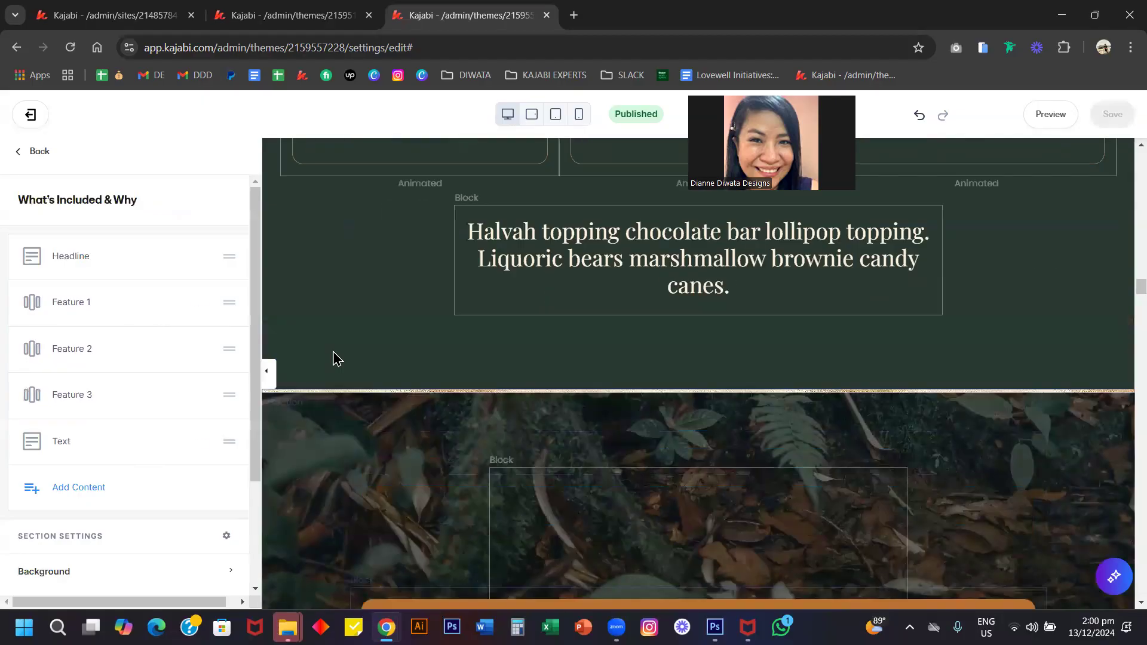
{"action": "scroll", "coordinate": [333, 358], "scroll_direction": "down", "scroll_amount": 3}
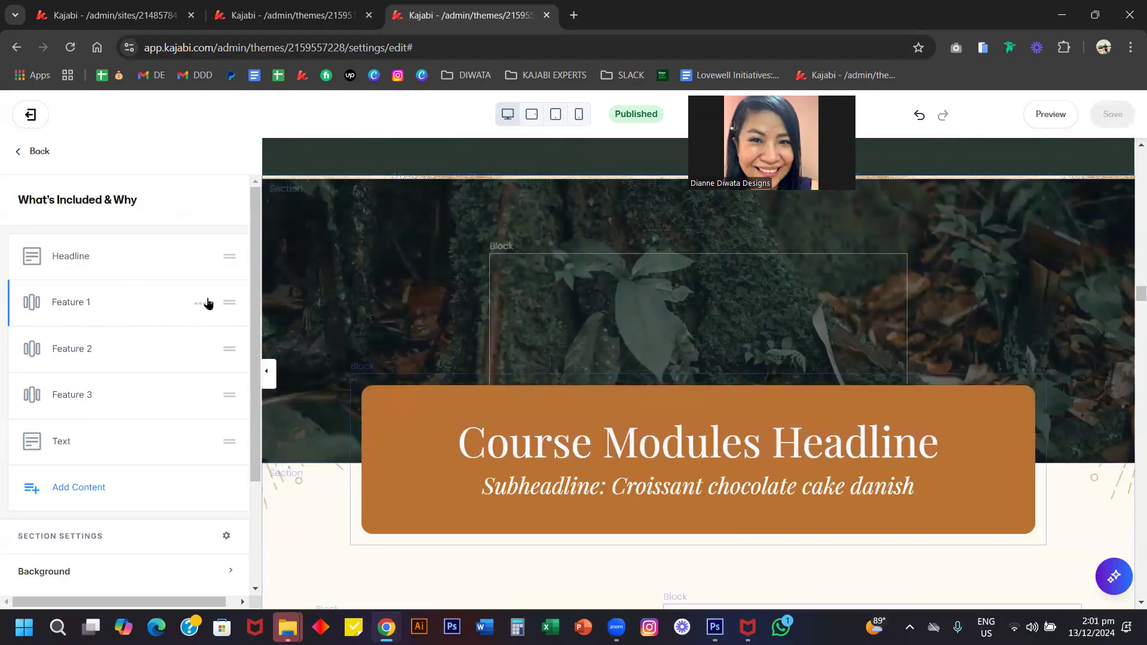
{"action": "left_click", "coordinate": [310, 247]}
{"action": "scroll", "coordinate": [352, 333], "scroll_direction": "down", "scroll_amount": 2}
{"action": "scroll", "coordinate": [352, 334], "scroll_direction": "up", "scroll_amount": 2}
{"action": "scroll", "coordinate": [351, 333], "scroll_direction": "down", "scroll_amount": 1}
{"action": "scroll", "coordinate": [352, 333], "scroll_direction": "up", "scroll_amount": 2}
{"action": "scroll", "coordinate": [351, 334], "scroll_direction": "down", "scroll_amount": 3}
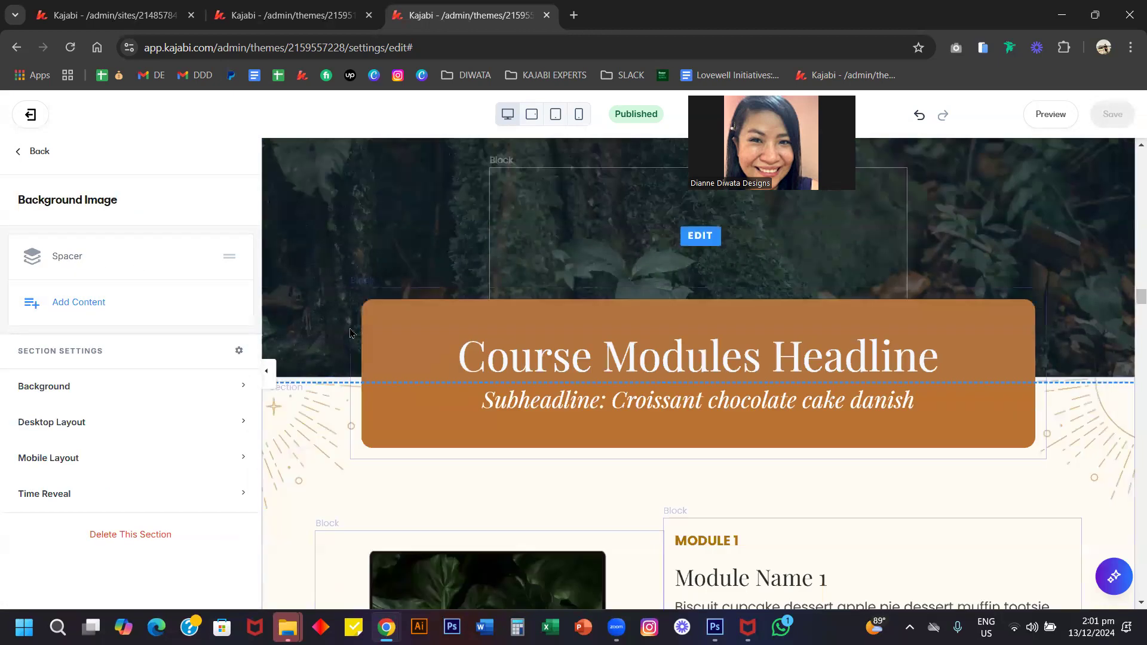
{"action": "scroll", "coordinate": [351, 333], "scroll_direction": "up", "scroll_amount": 1}
{"action": "scroll", "coordinate": [388, 341], "scroll_direction": "up", "scroll_amount": 2}
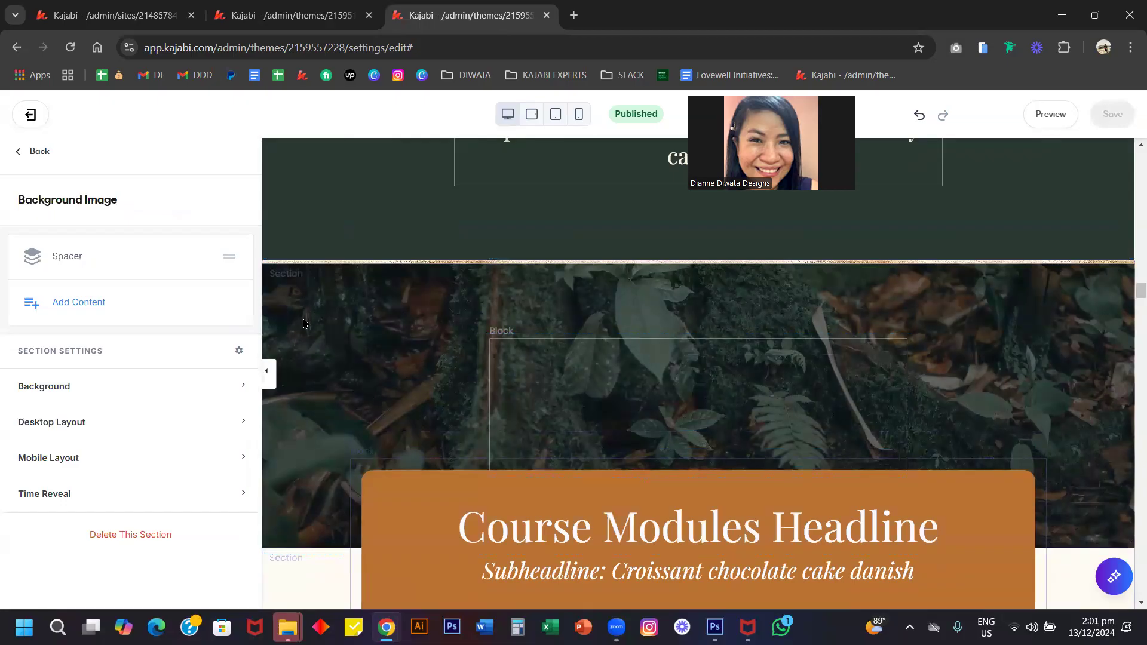
{"action": "scroll", "coordinate": [304, 323], "scroll_direction": "down", "scroll_amount": 2}
{"action": "scroll", "coordinate": [304, 323], "scroll_direction": "down", "scroll_amount": 2}
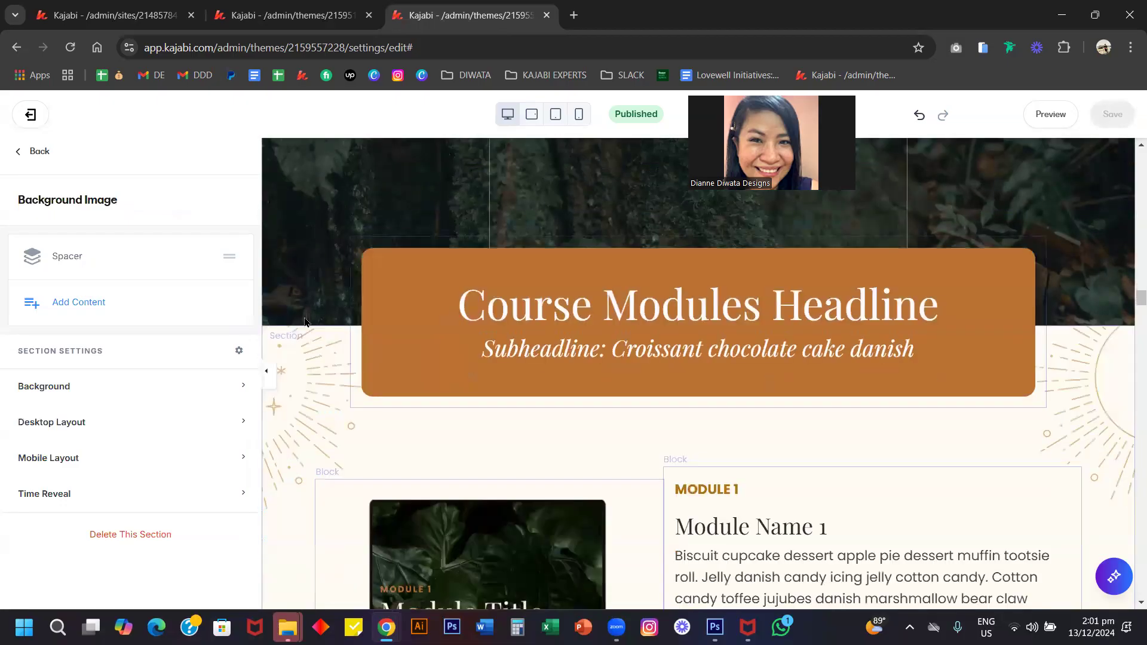
Open the Course Modules section and review its list of headline, image and text blocks
{"action": "scroll", "coordinate": [304, 321], "scroll_direction": "down", "scroll_amount": 4}
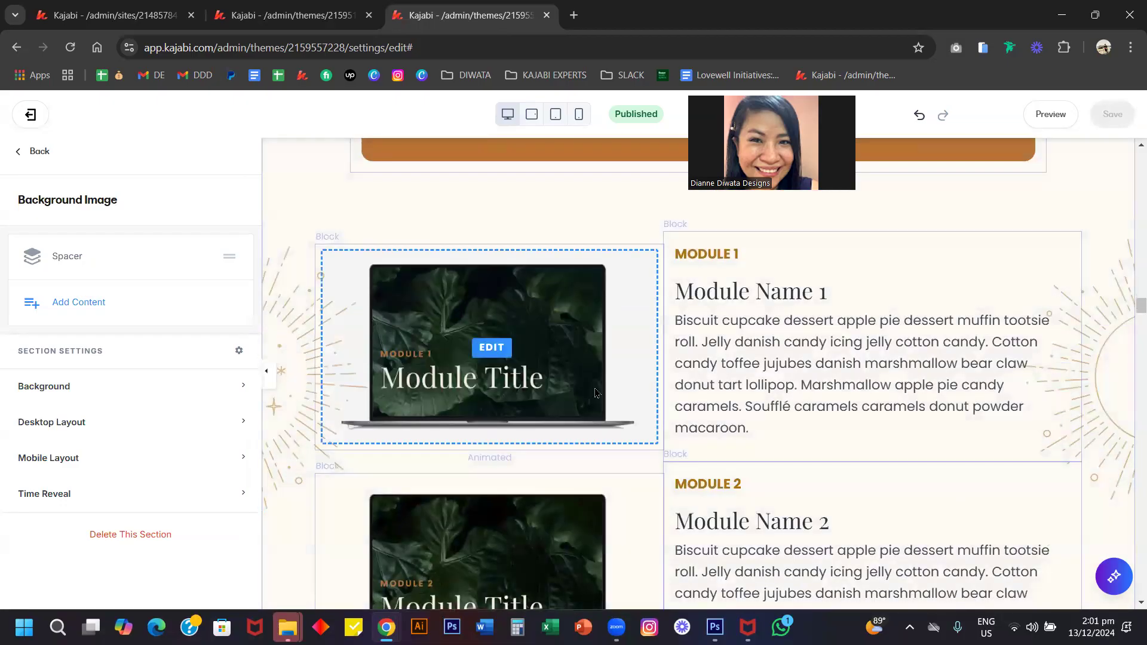
{"action": "scroll", "coordinate": [595, 393], "scroll_direction": "down", "scroll_amount": 9}
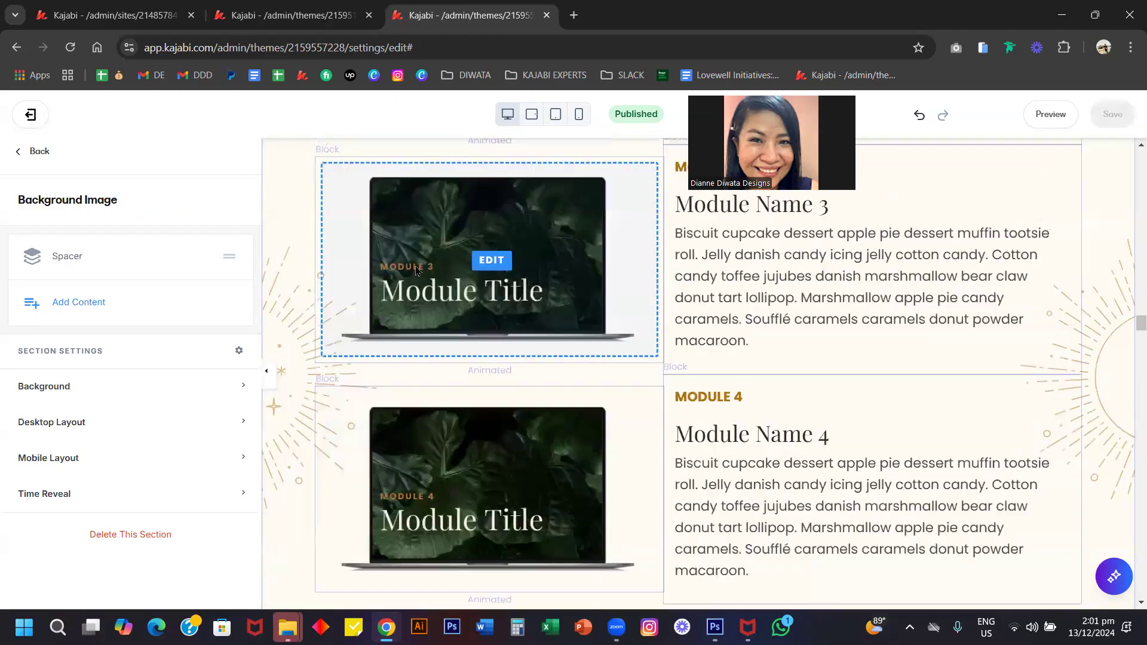
{"action": "scroll", "coordinate": [282, 220], "scroll_direction": "up", "scroll_amount": 4}
{"action": "left_click", "coordinate": [281, 223]}
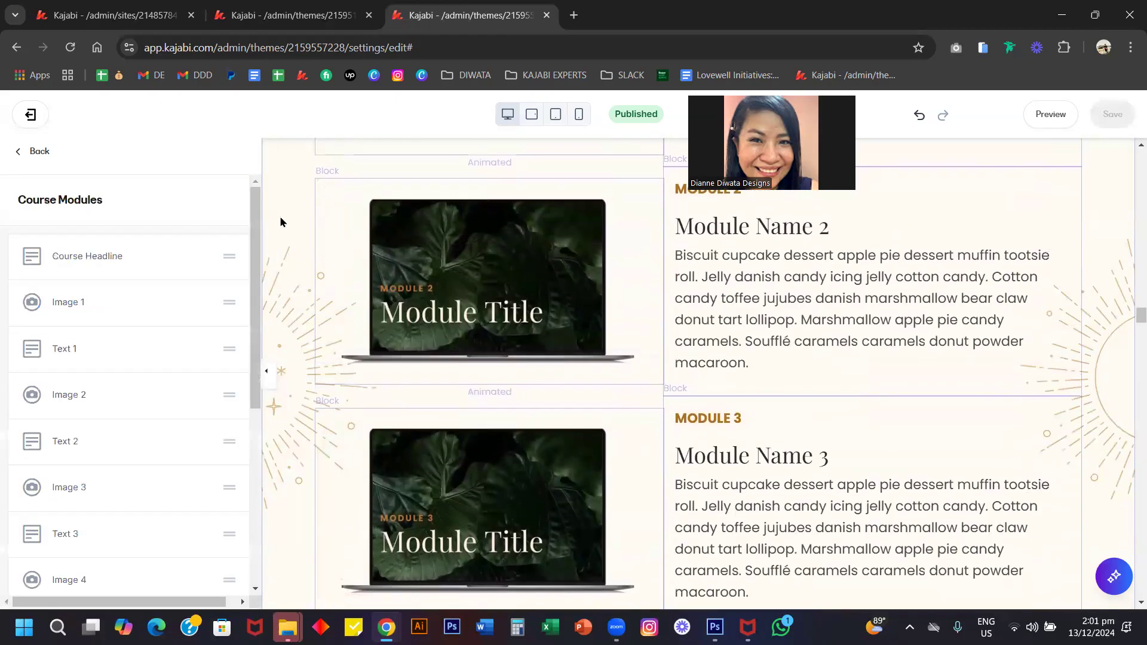
{"action": "scroll", "coordinate": [72, 358], "scroll_direction": "down", "scroll_amount": 5}
{"action": "scroll", "coordinate": [72, 363], "scroll_direction": "up", "scroll_amount": 5}
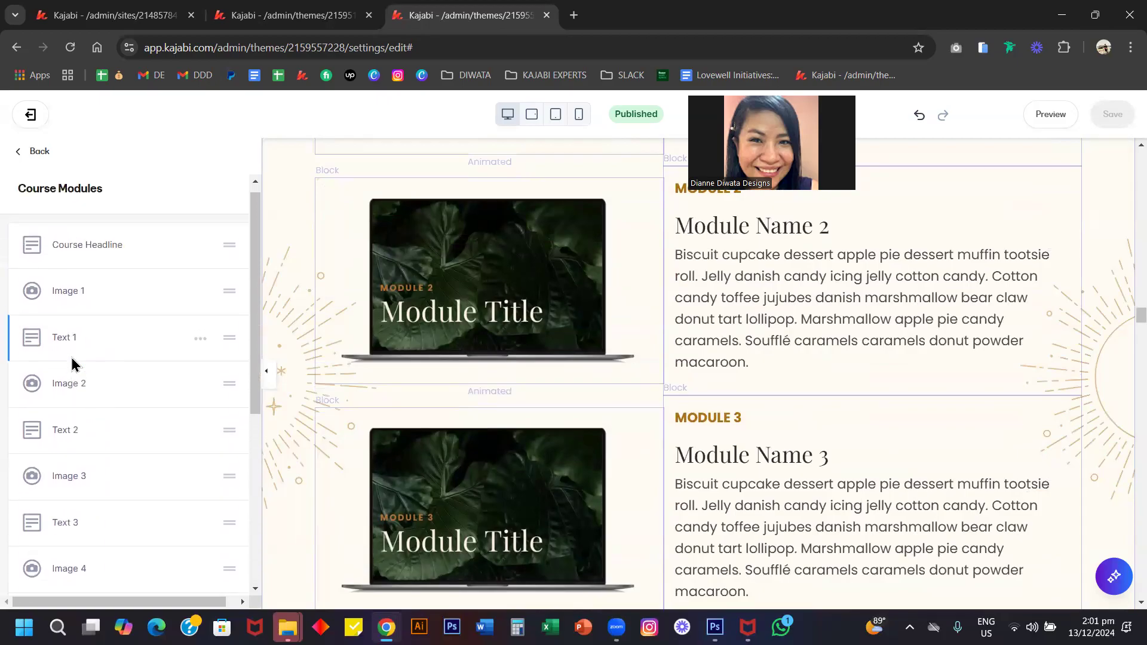
Examine the Course Modules headline and the paired module images and descriptions on the page, down to the bonus cards
{"action": "scroll", "coordinate": [440, 341], "scroll_direction": "up", "scroll_amount": 4}
{"action": "scroll", "coordinate": [441, 342], "scroll_direction": "up", "scroll_amount": 5}
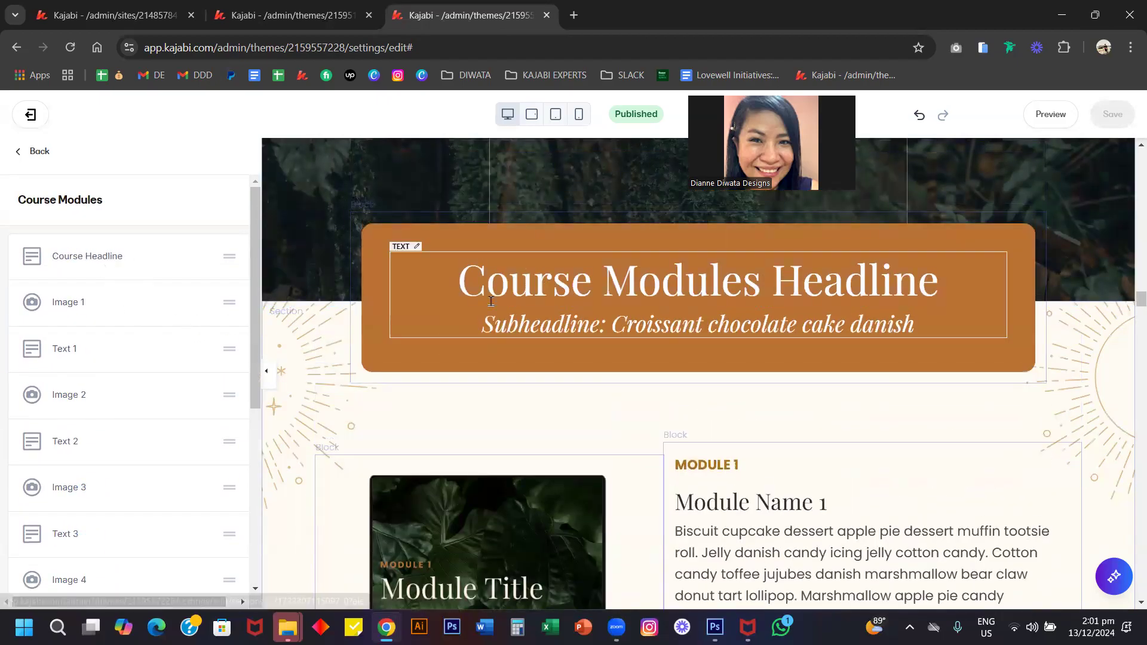
{"action": "scroll", "coordinate": [532, 351], "scroll_direction": "down", "scroll_amount": 2}
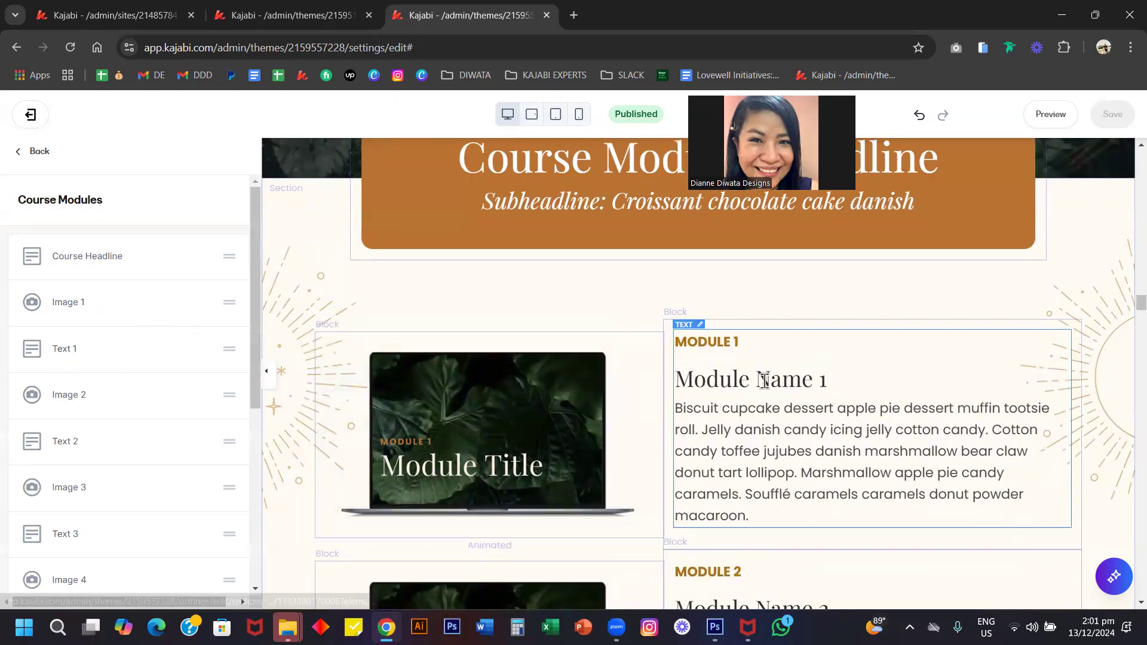
{"action": "scroll", "coordinate": [590, 438], "scroll_direction": "down", "scroll_amount": 2}
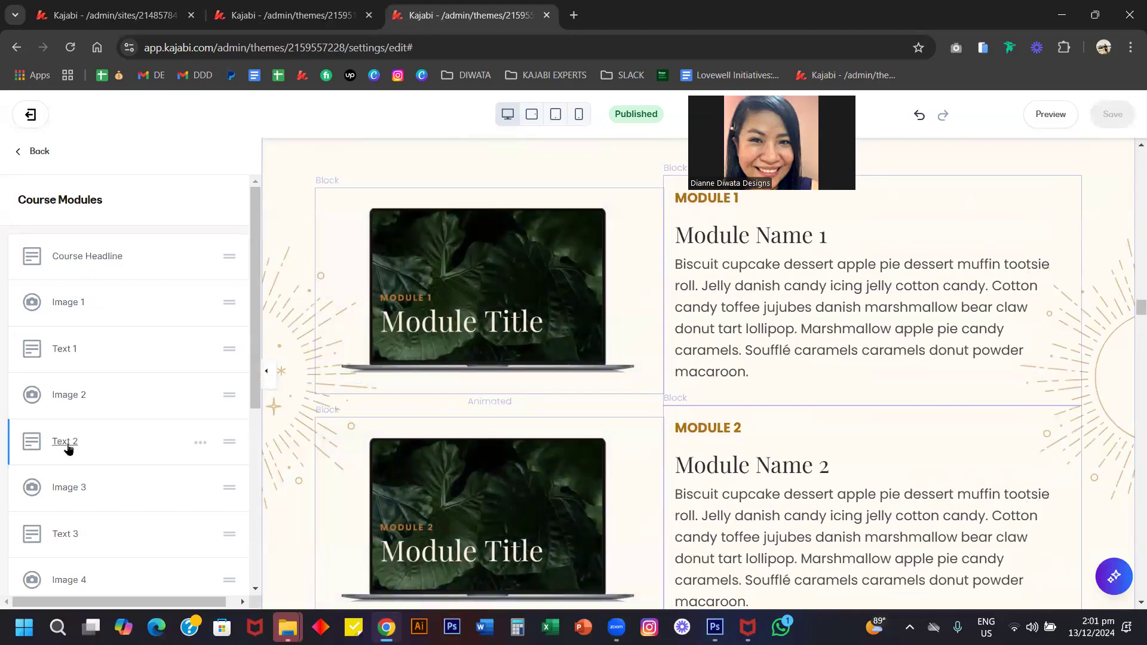
{"action": "scroll", "coordinate": [698, 480], "scroll_direction": "down", "scroll_amount": 1}
{"action": "scroll", "coordinate": [699, 482], "scroll_direction": "down", "scroll_amount": 12}
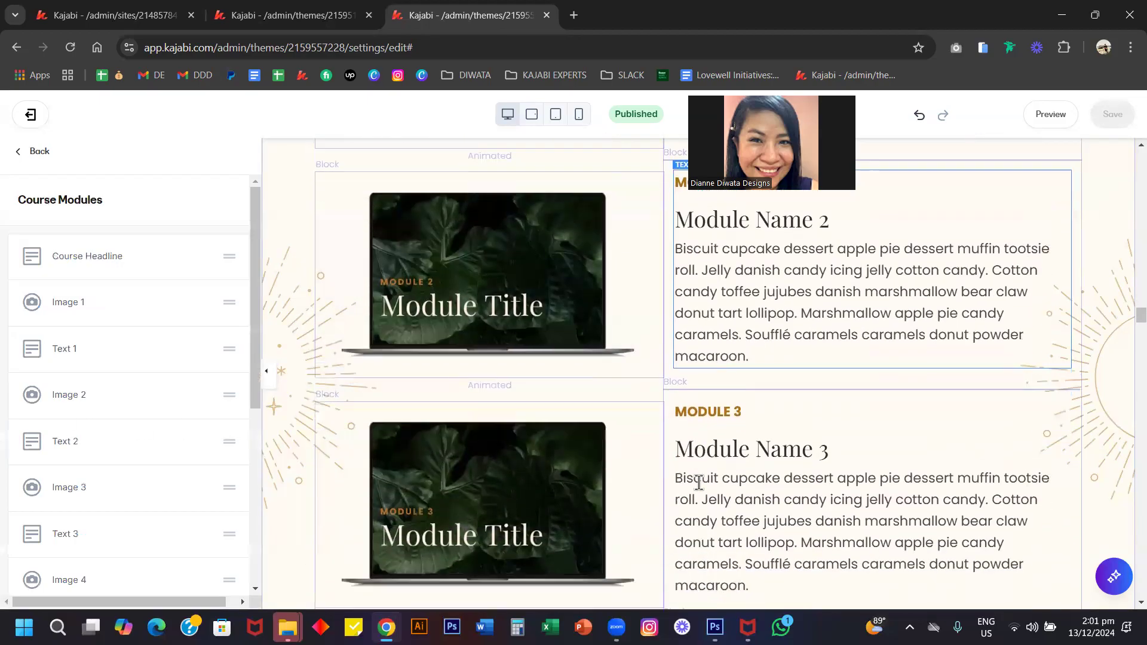
{"action": "scroll", "coordinate": [700, 489], "scroll_direction": "down", "scroll_amount": 2}
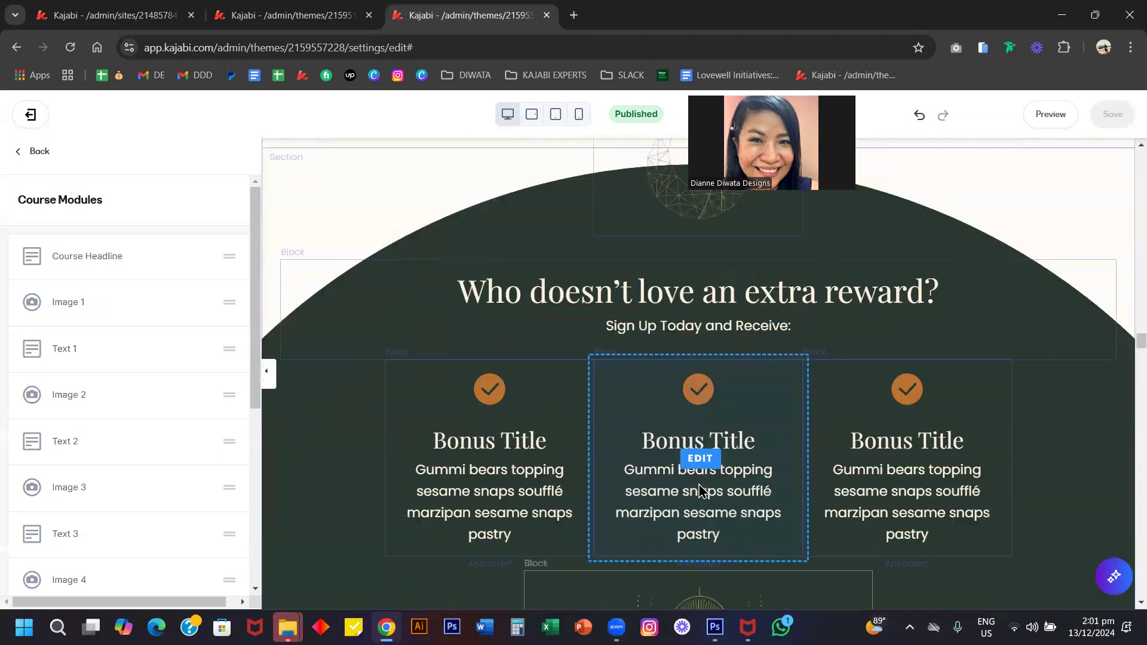
Open the Bonuses section and review its icon, headline and feature blocks alongside the course modules above it
{"action": "scroll", "coordinate": [700, 488], "scroll_direction": "up", "scroll_amount": 2}
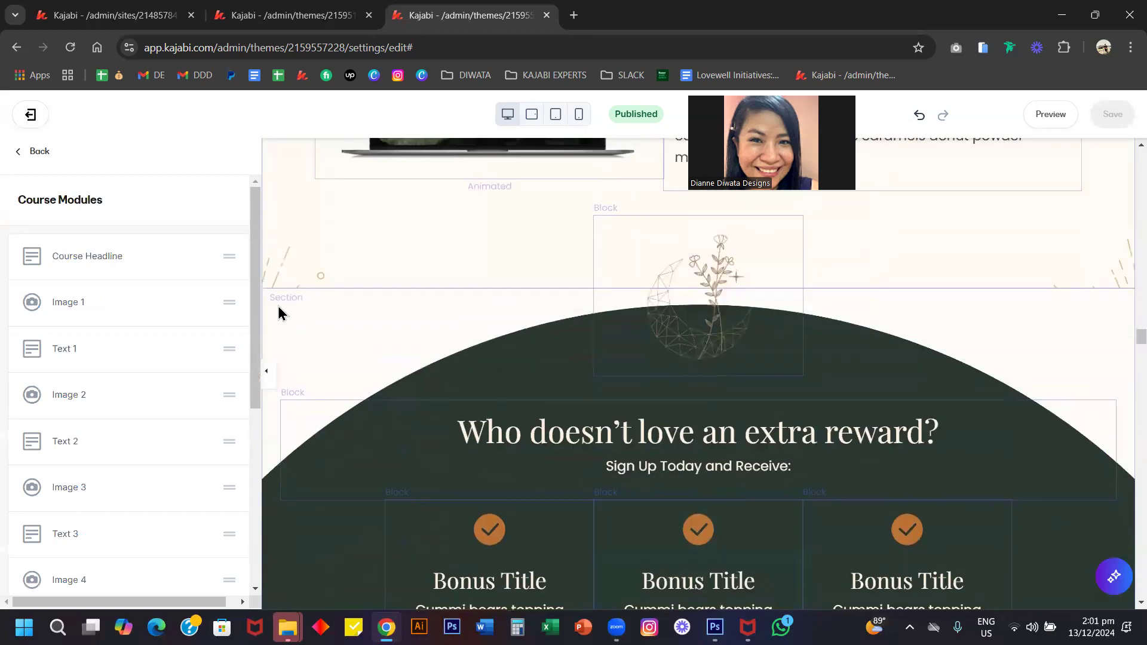
{"action": "left_click", "coordinate": [278, 313]}
{"action": "scroll", "coordinate": [287, 306], "scroll_direction": "up", "scroll_amount": 9}
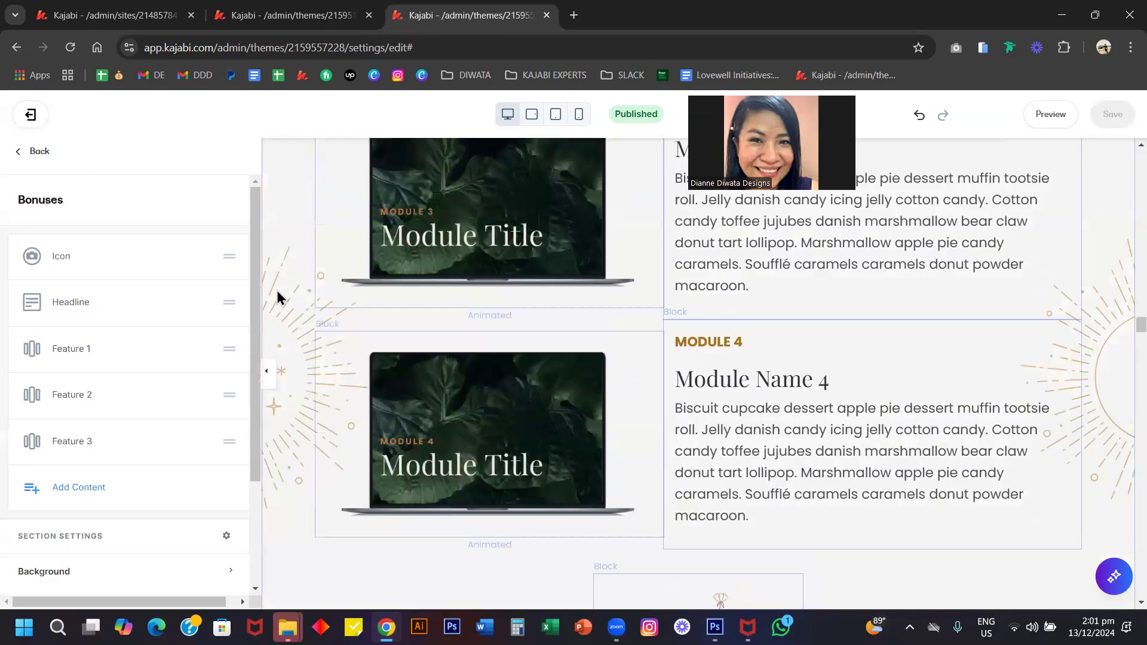
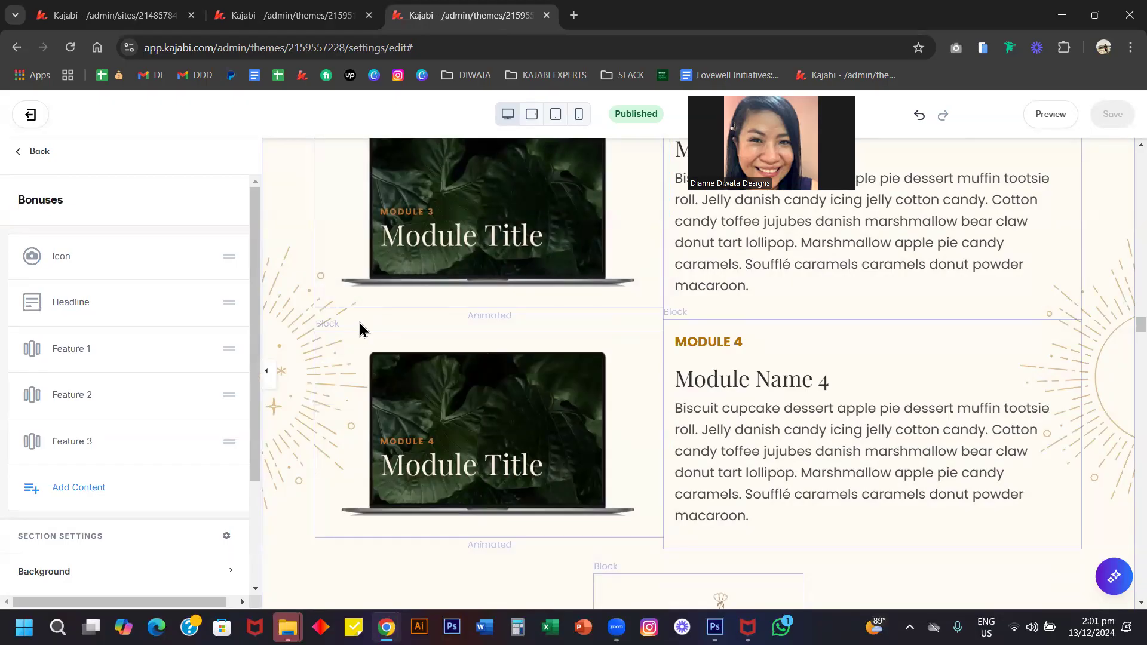
{"action": "scroll", "coordinate": [360, 323], "scroll_direction": "down", "scroll_amount": 7}
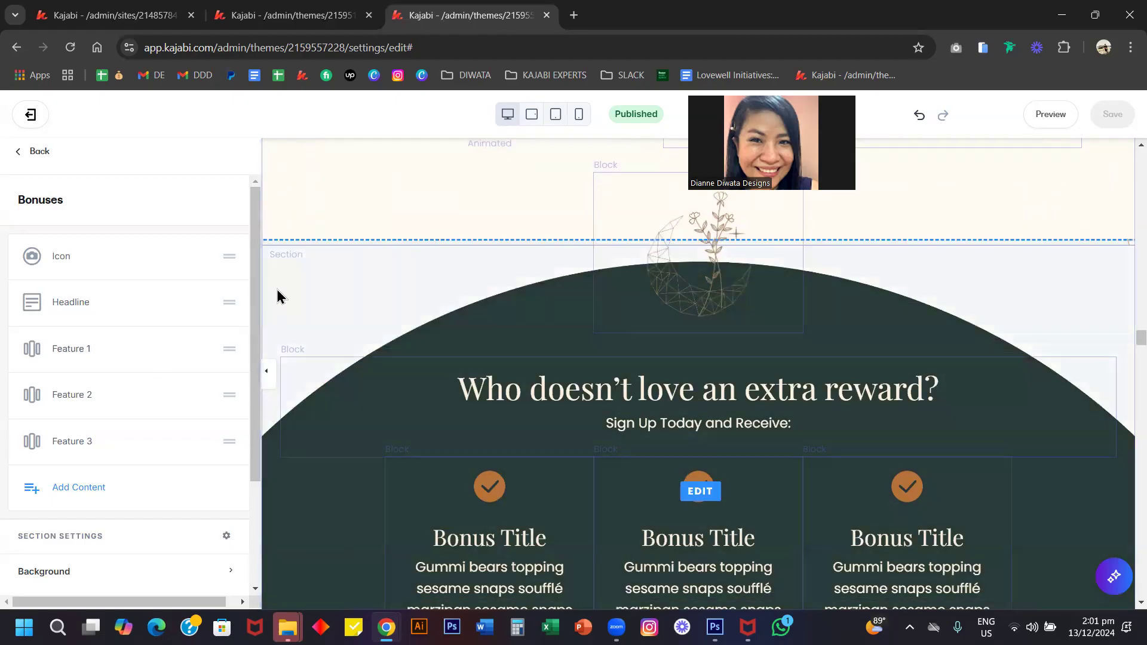
{"action": "scroll", "coordinate": [149, 425], "scroll_direction": "down", "scroll_amount": 3}
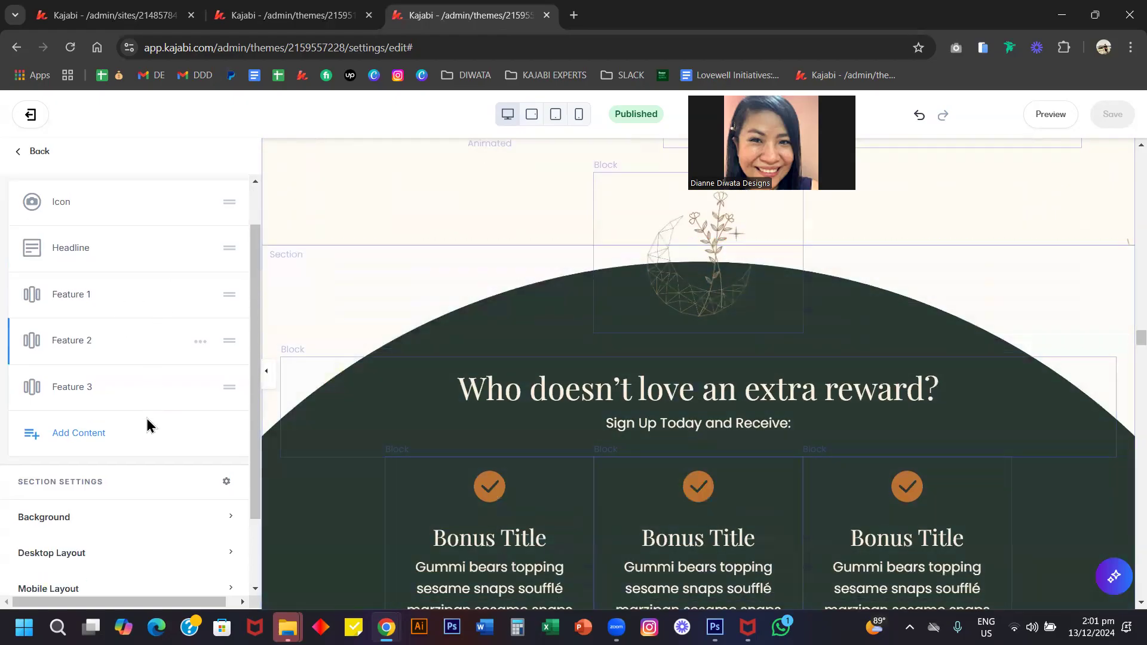
{"action": "scroll", "coordinate": [148, 425], "scroll_direction": "up", "scroll_amount": 3}
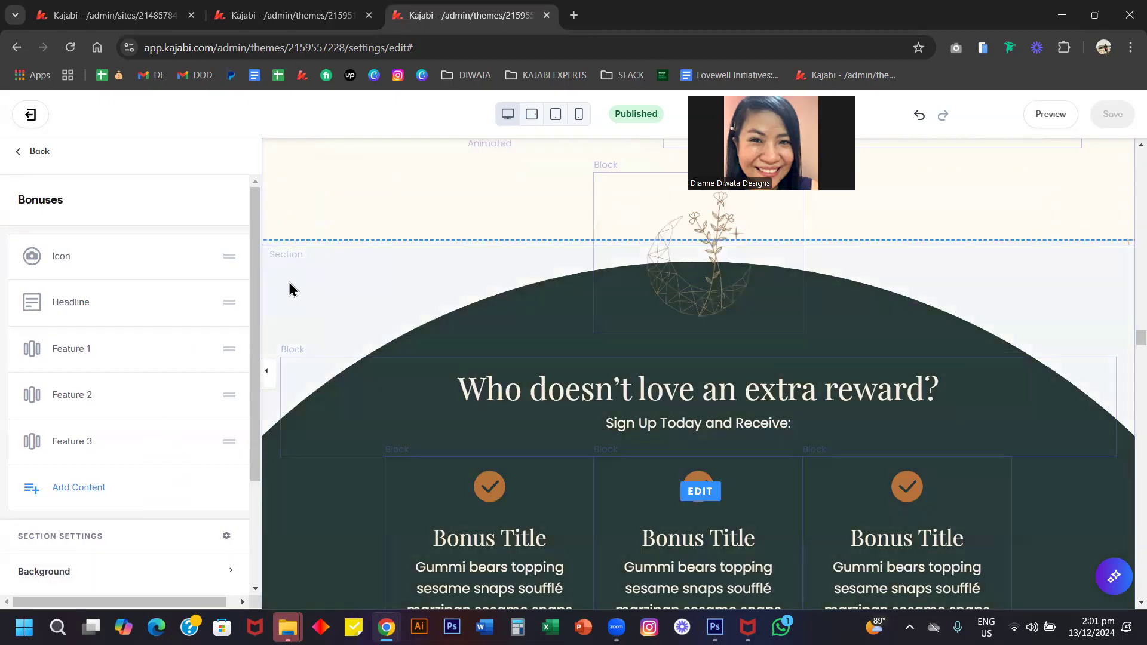
Expand the Bonuses section's Background settings and examine the arched background image and its transition from the Course Modules section
{"action": "scroll", "coordinate": [149, 410], "scroll_direction": "down", "scroll_amount": 3}
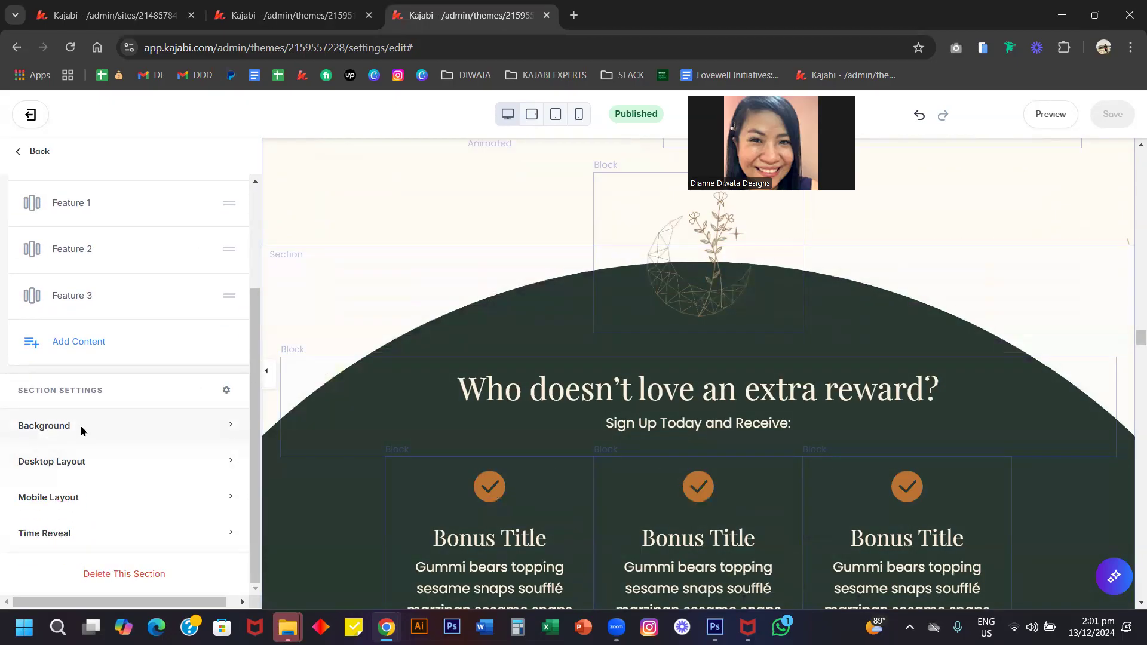
{"action": "left_click", "coordinate": [54, 424]}
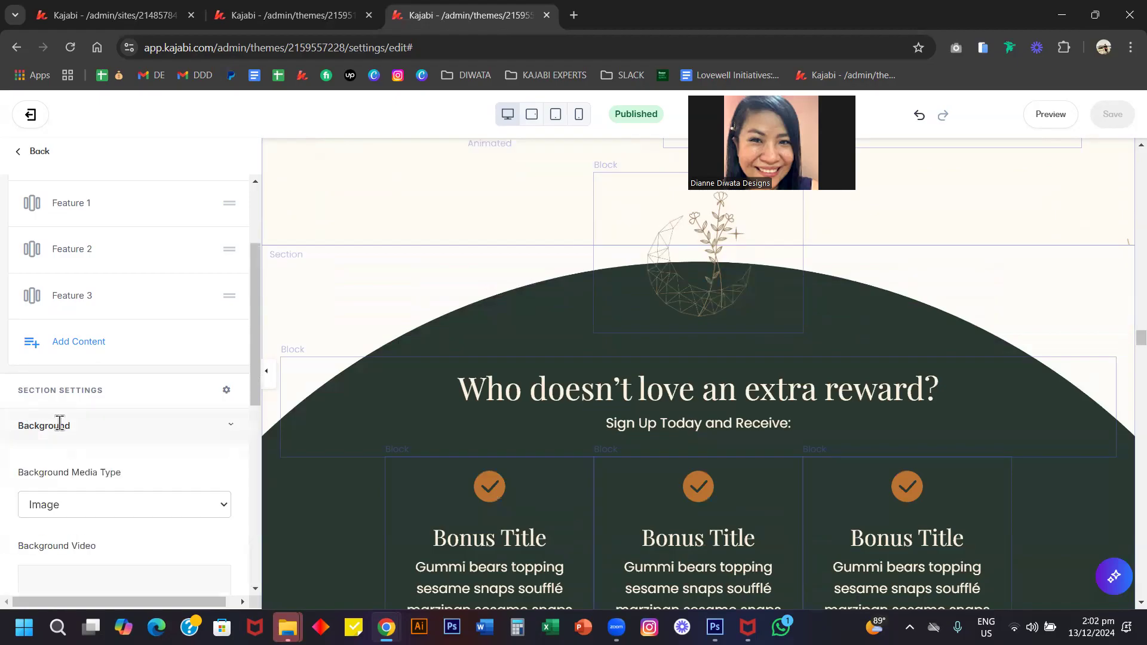
{"action": "scroll", "coordinate": [131, 447], "scroll_direction": "down", "scroll_amount": 7}
{"action": "scroll", "coordinate": [133, 454], "scroll_direction": "down", "scroll_amount": 2}
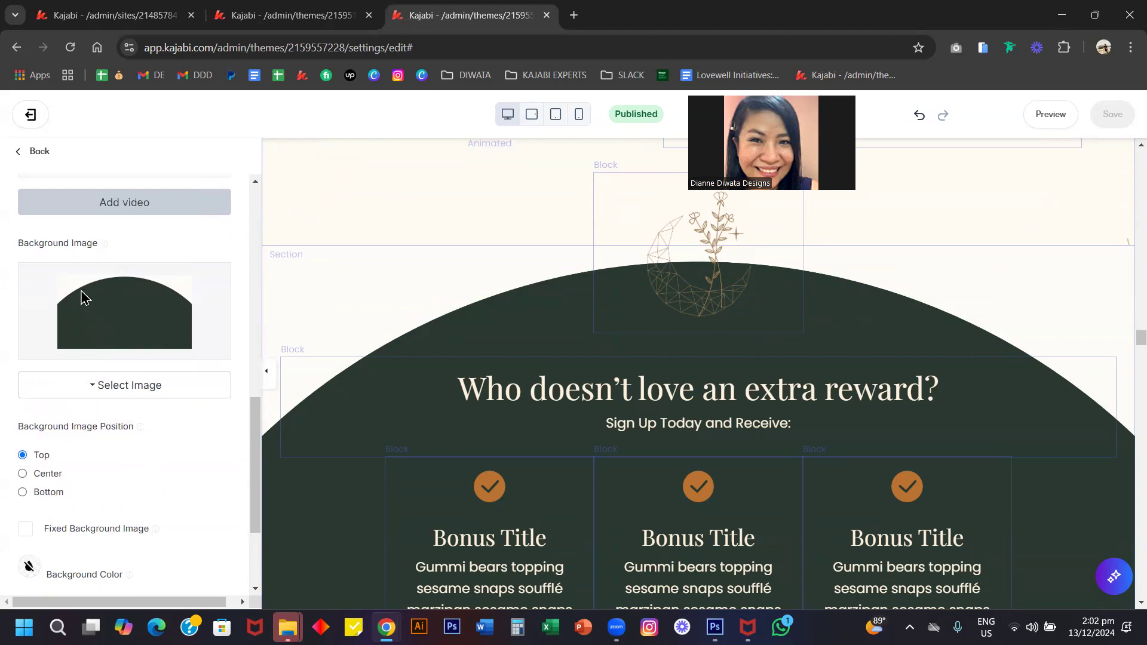
{"action": "scroll", "coordinate": [169, 338], "scroll_direction": "up", "scroll_amount": 3}
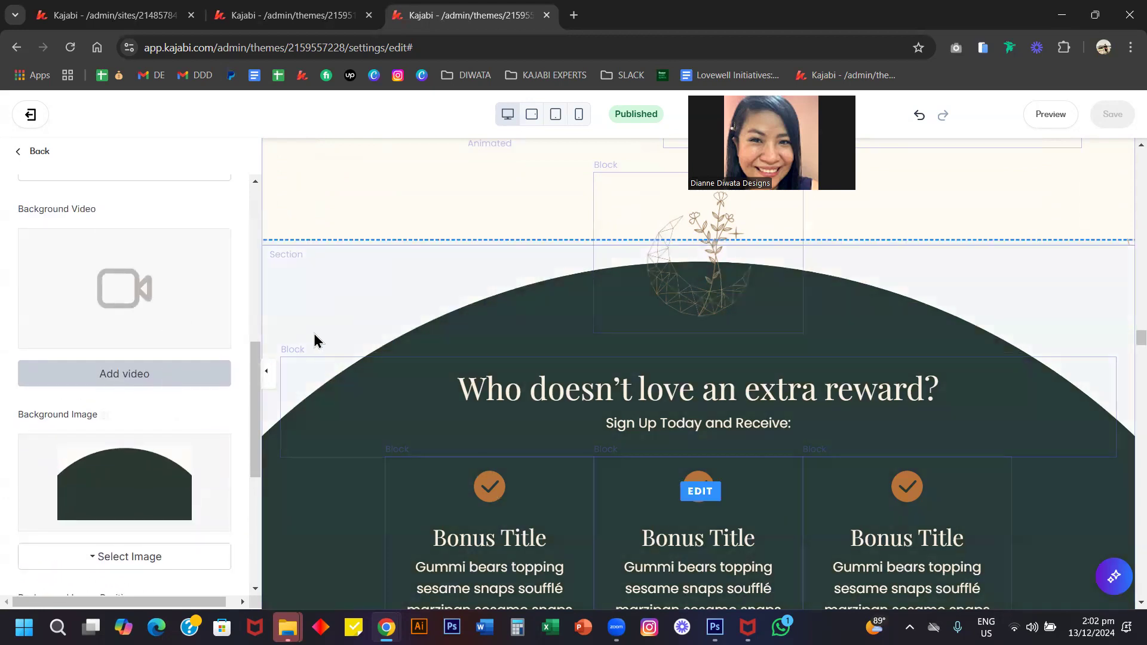
{"action": "scroll", "coordinate": [315, 339], "scroll_direction": "up", "scroll_amount": 2}
{"action": "scroll", "coordinate": [316, 339], "scroll_direction": "up", "scroll_amount": 1}
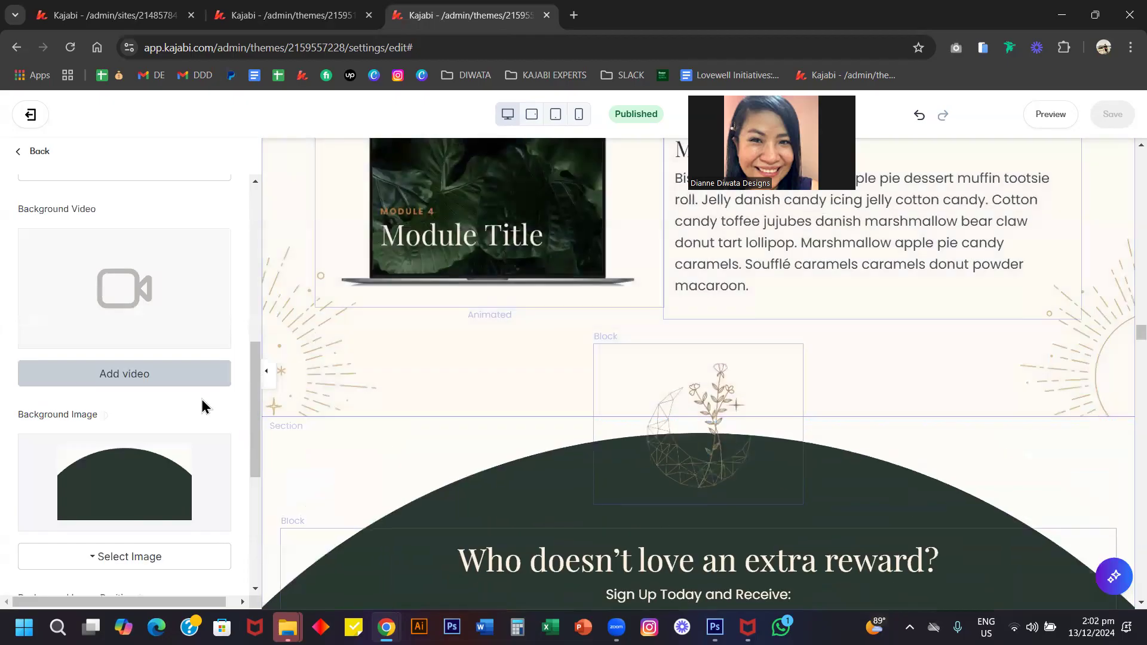
{"action": "scroll", "coordinate": [203, 406], "scroll_direction": "down", "scroll_amount": 1}
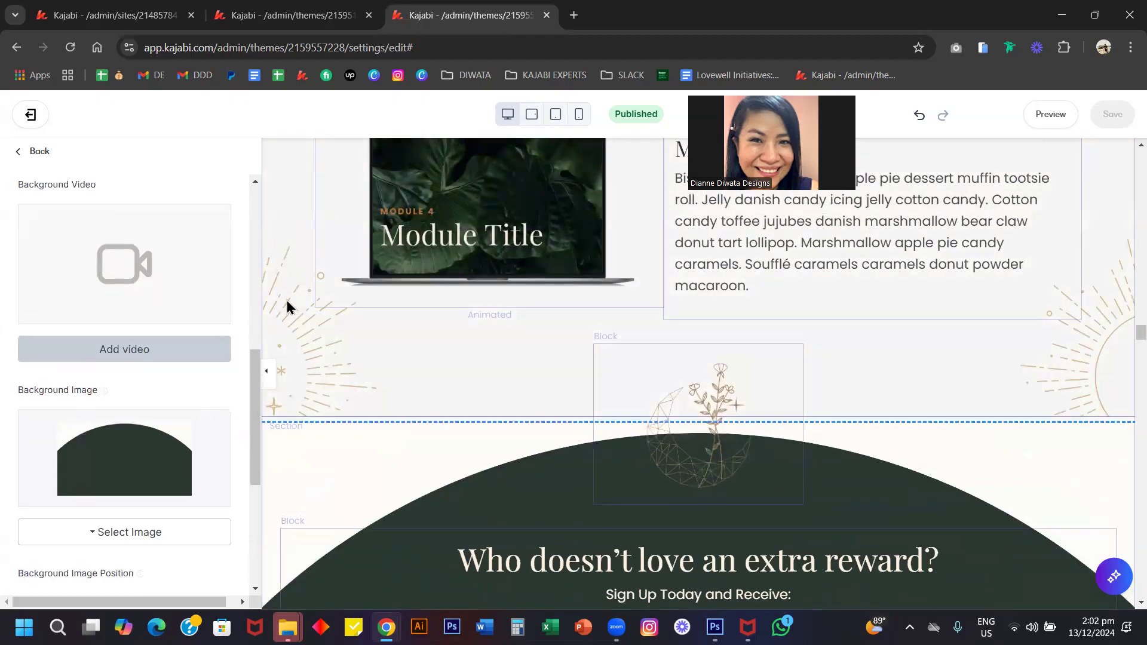
{"action": "scroll", "coordinate": [294, 269], "scroll_direction": "up", "scroll_amount": 7}
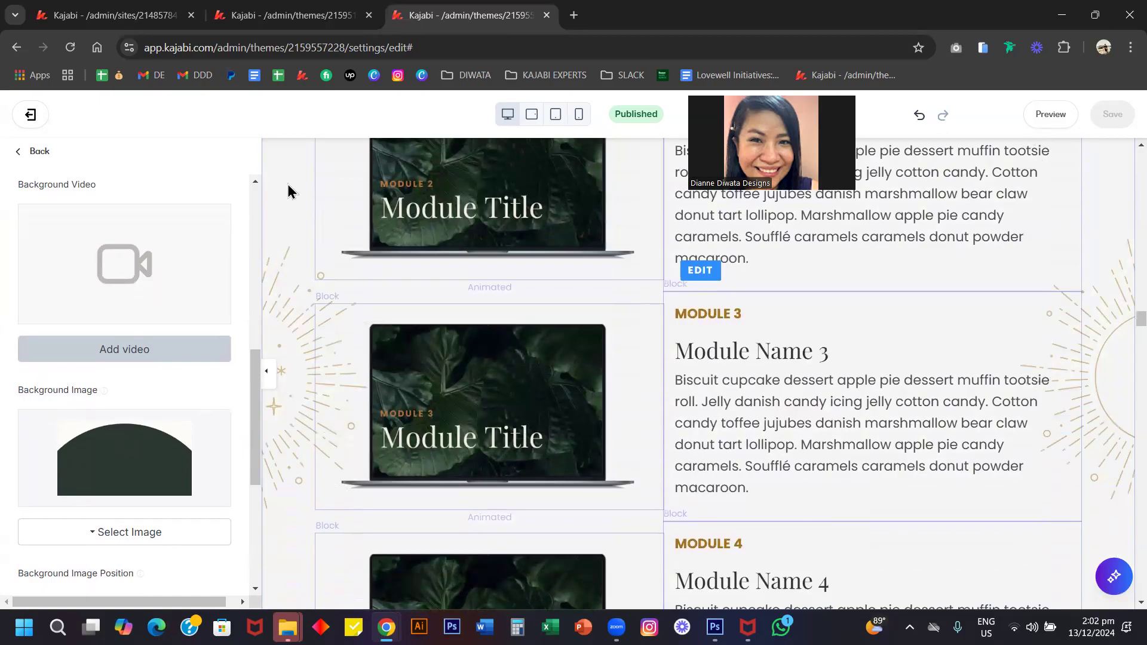
{"action": "scroll", "coordinate": [295, 307], "scroll_direction": "down", "scroll_amount": 6}
{"action": "scroll", "coordinate": [295, 308], "scroll_direction": "down", "scroll_amount": 3}
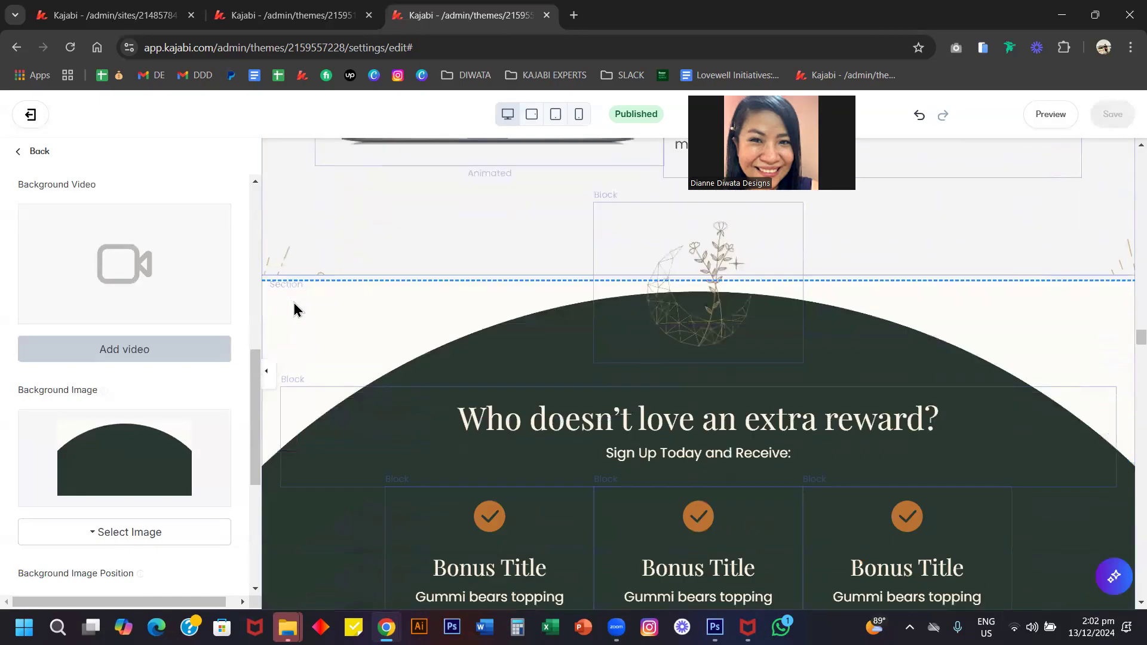
Open the Bonuses section's arched background image in a separate browser tab, view it at full size, and return to the page editor
{"action": "right_click", "coordinate": [102, 447]}
{"action": "left_click", "coordinate": [200, 279]}
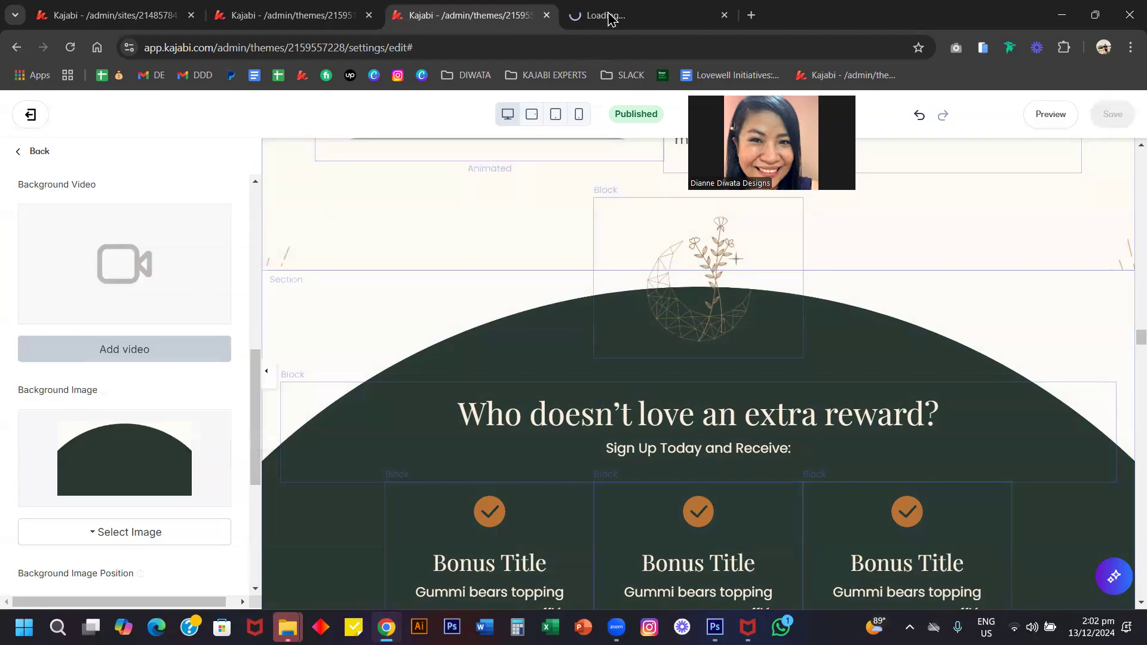
{"action": "left_click", "coordinate": [613, 17]}
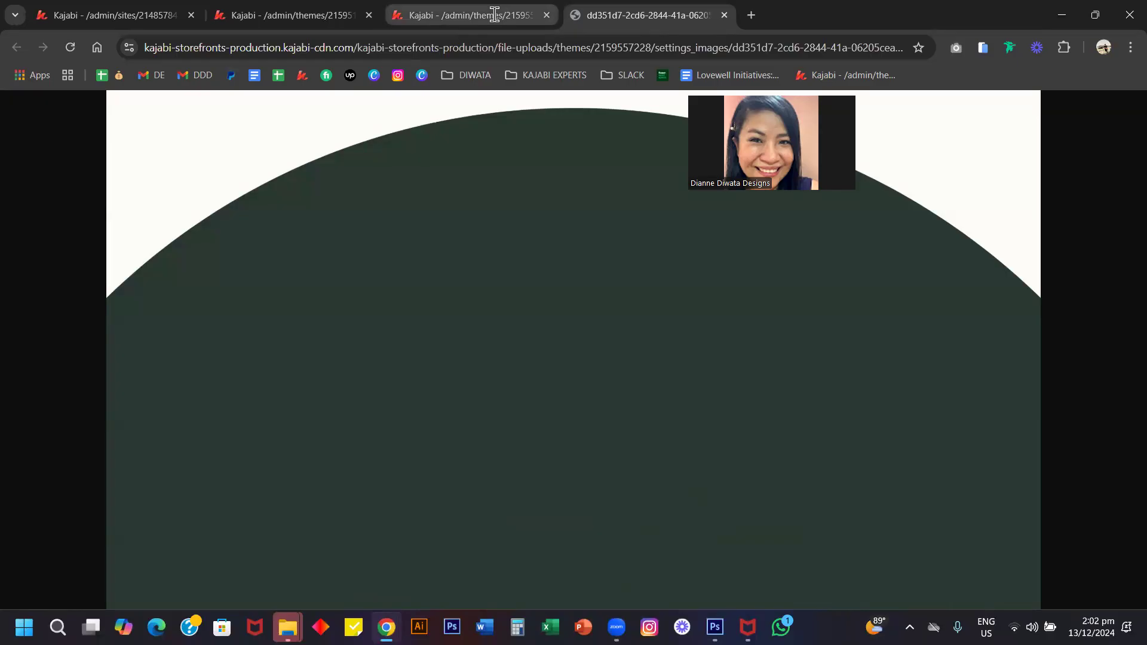
{"action": "left_click", "coordinate": [495, 14]}
{"action": "scroll", "coordinate": [358, 371], "scroll_direction": "up", "scroll_amount": 2}
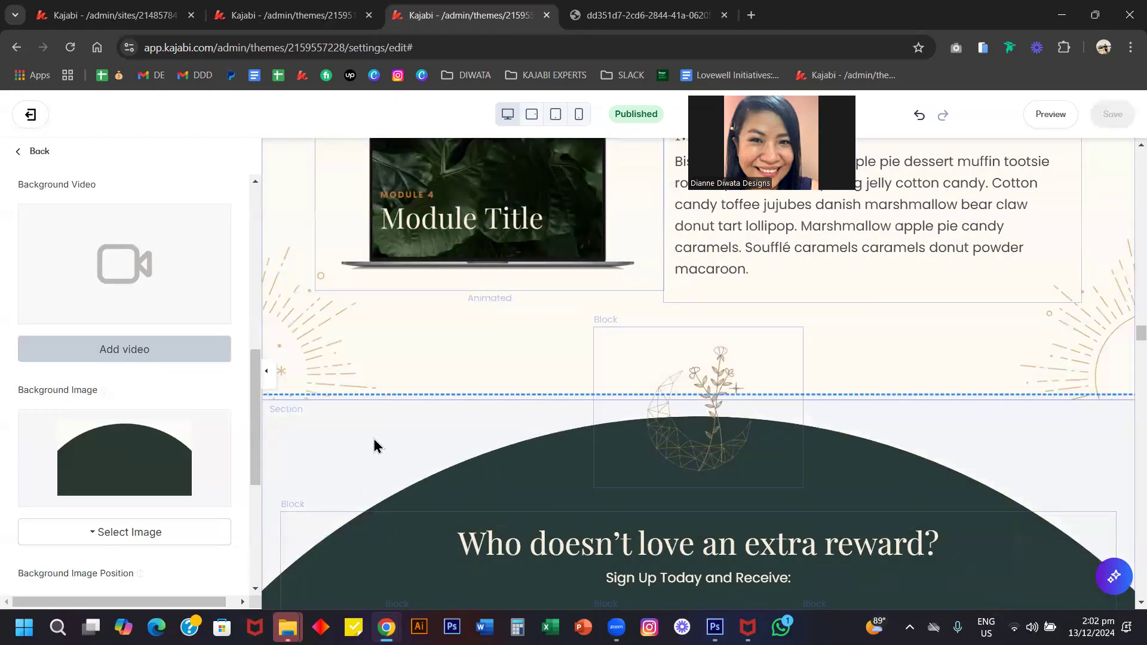
Open the Image Style settings of the Found Your Place feature in How It Works, hide its image, and show it again
{"action": "scroll", "coordinate": [374, 446], "scroll_direction": "down", "scroll_amount": 4}
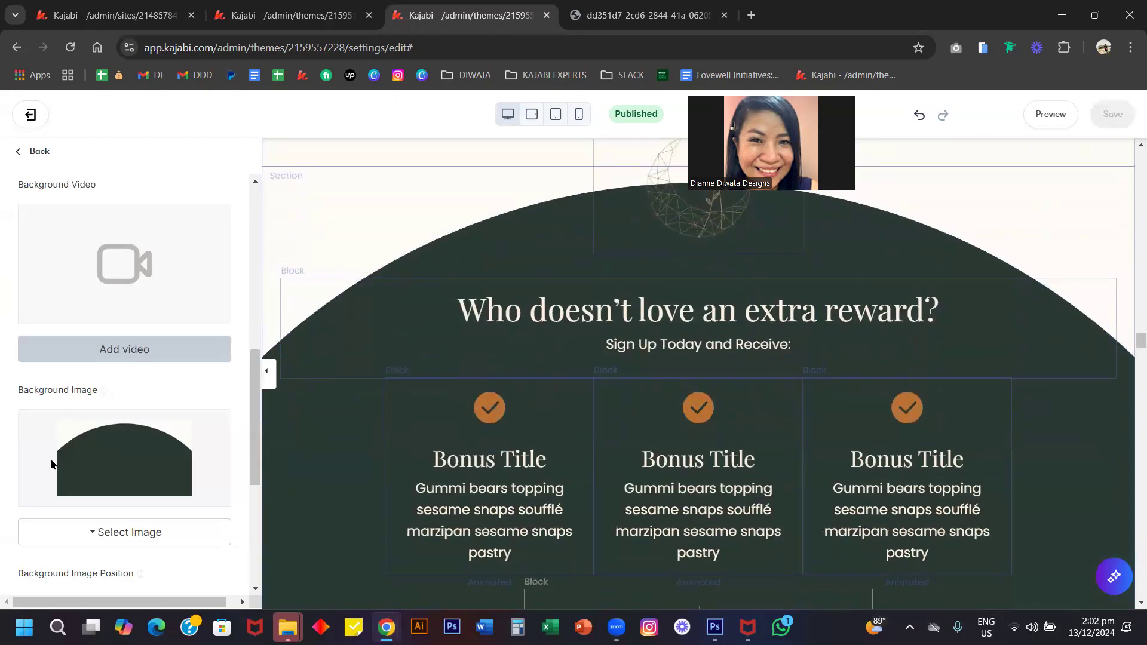
{"action": "scroll", "coordinate": [341, 441], "scroll_direction": "down", "scroll_amount": 5}
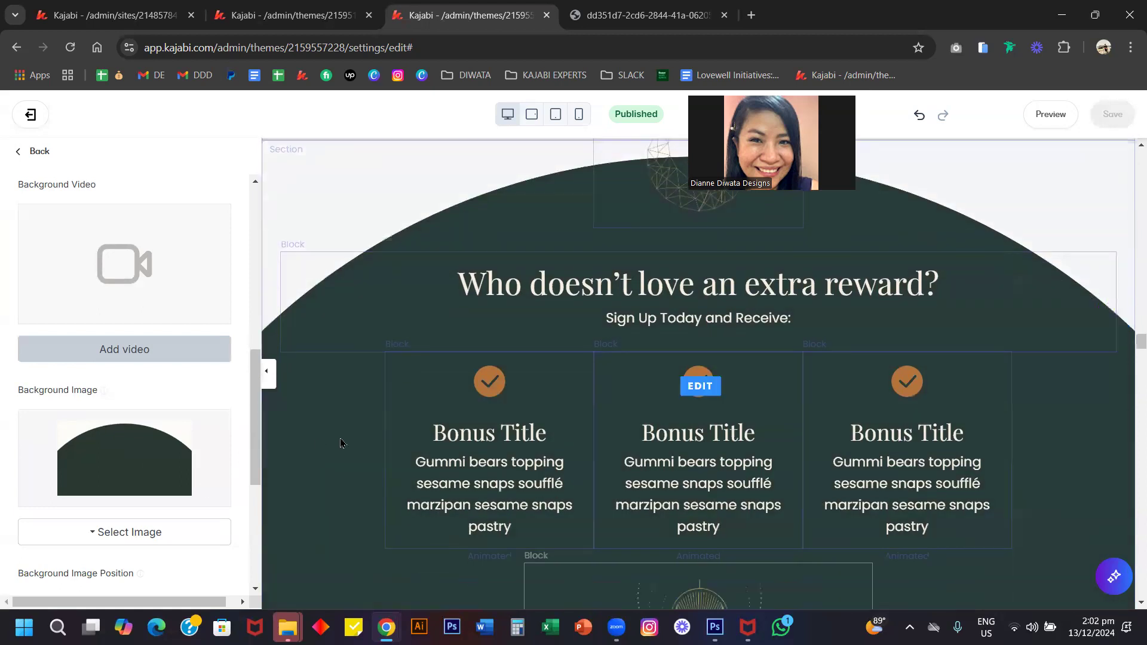
{"action": "scroll", "coordinate": [340, 443], "scroll_direction": "down", "scroll_amount": 5}
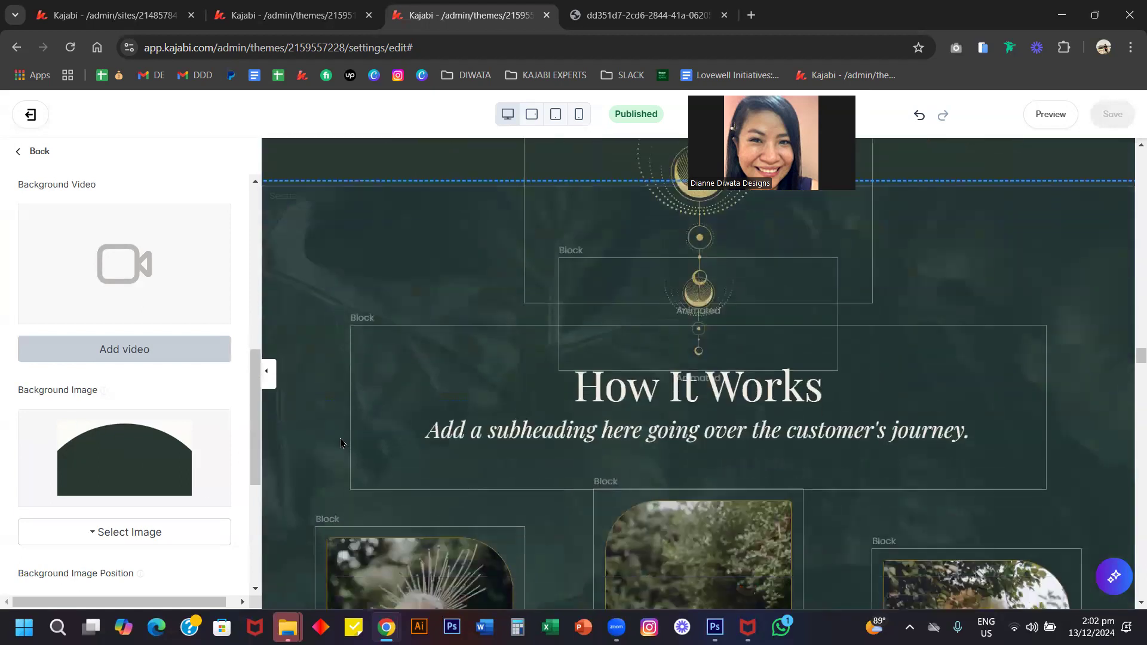
{"action": "scroll", "coordinate": [340, 442], "scroll_direction": "down", "scroll_amount": 2}
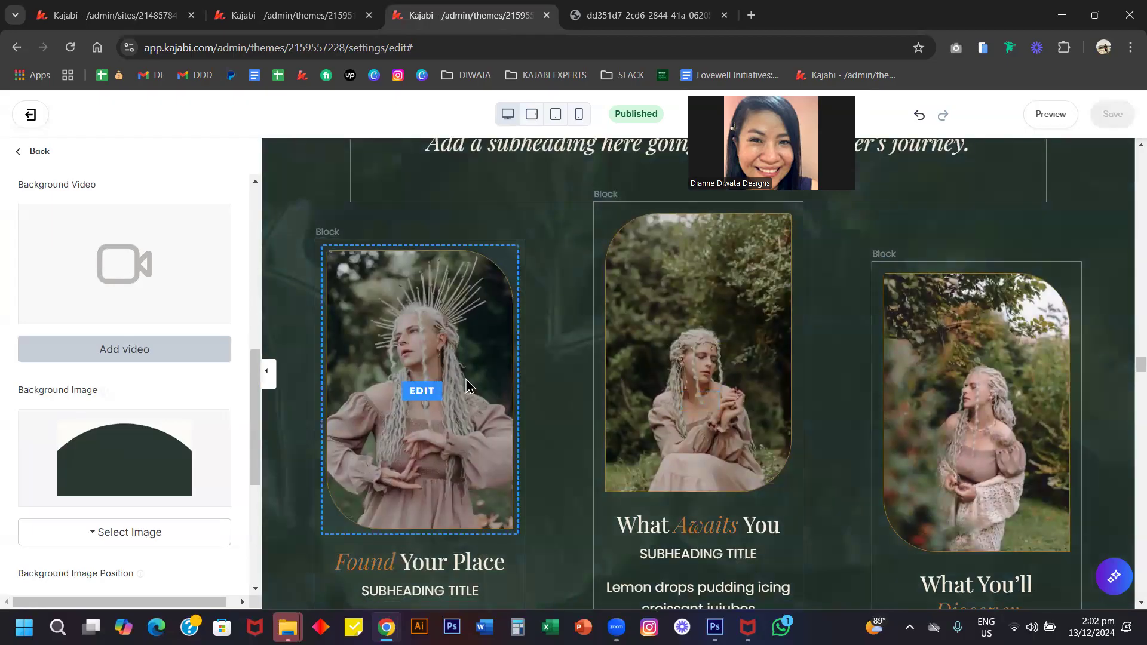
{"action": "left_click", "coordinate": [407, 327]}
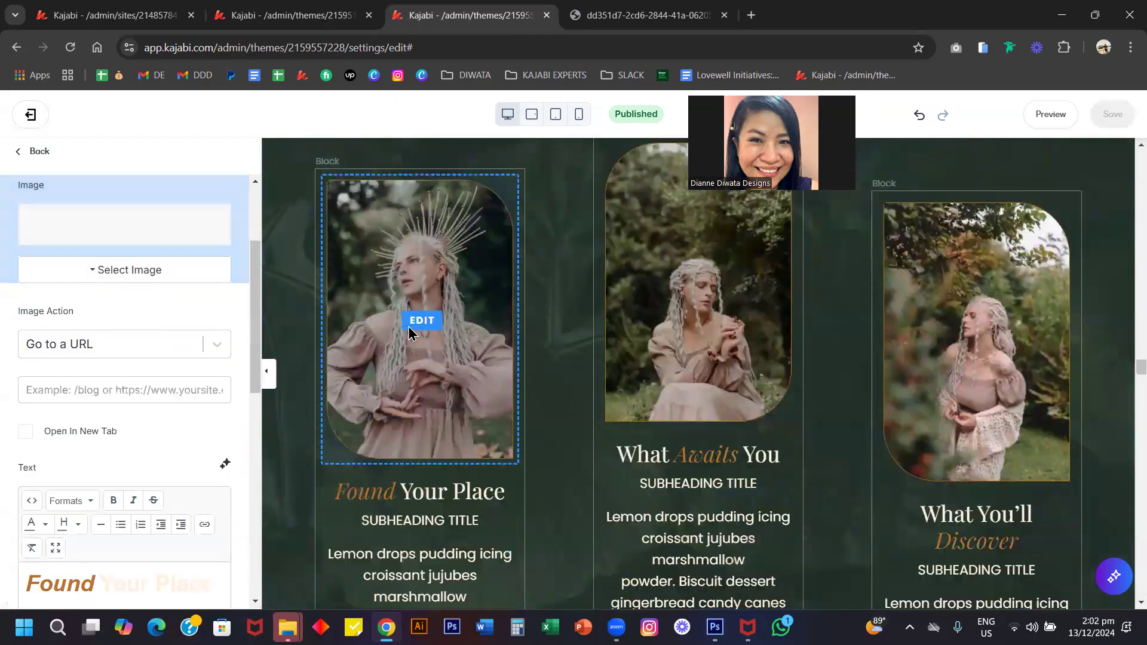
{"action": "scroll", "coordinate": [119, 347], "scroll_direction": "down", "scroll_amount": 10}
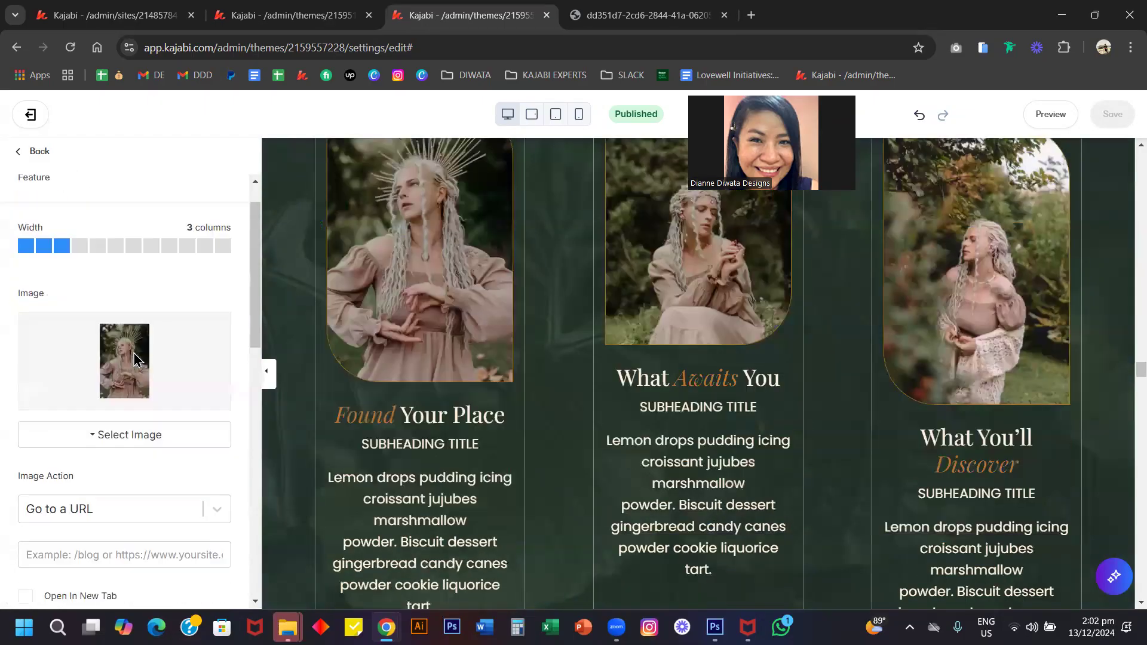
{"action": "left_click", "coordinate": [83, 359]}
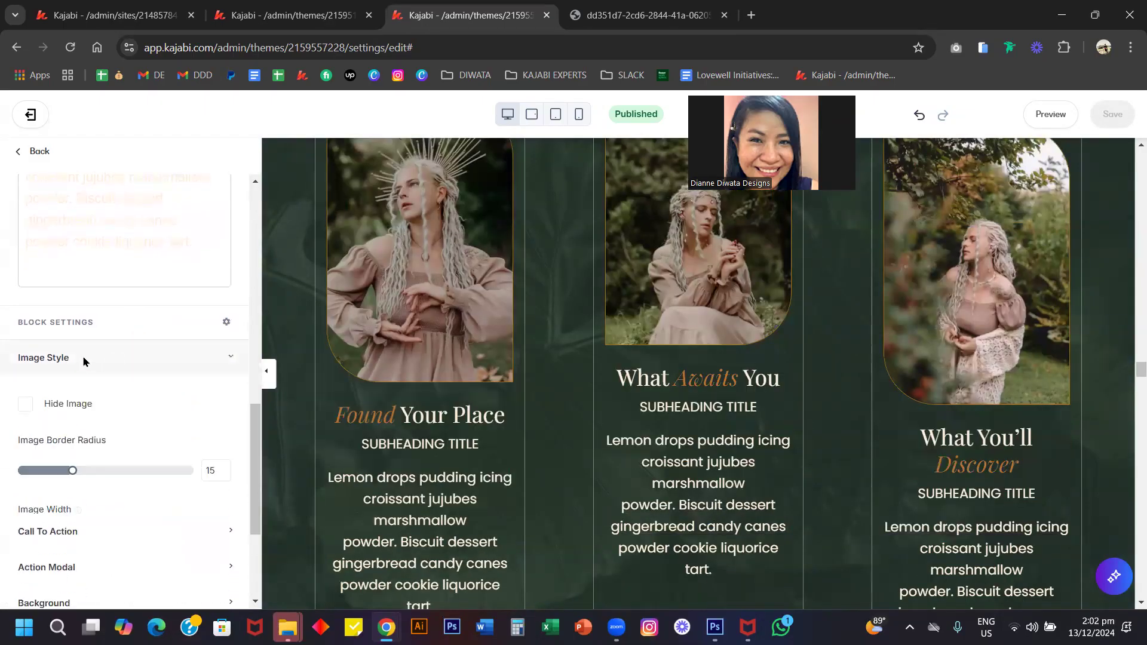
{"action": "left_click", "coordinate": [23, 405]}
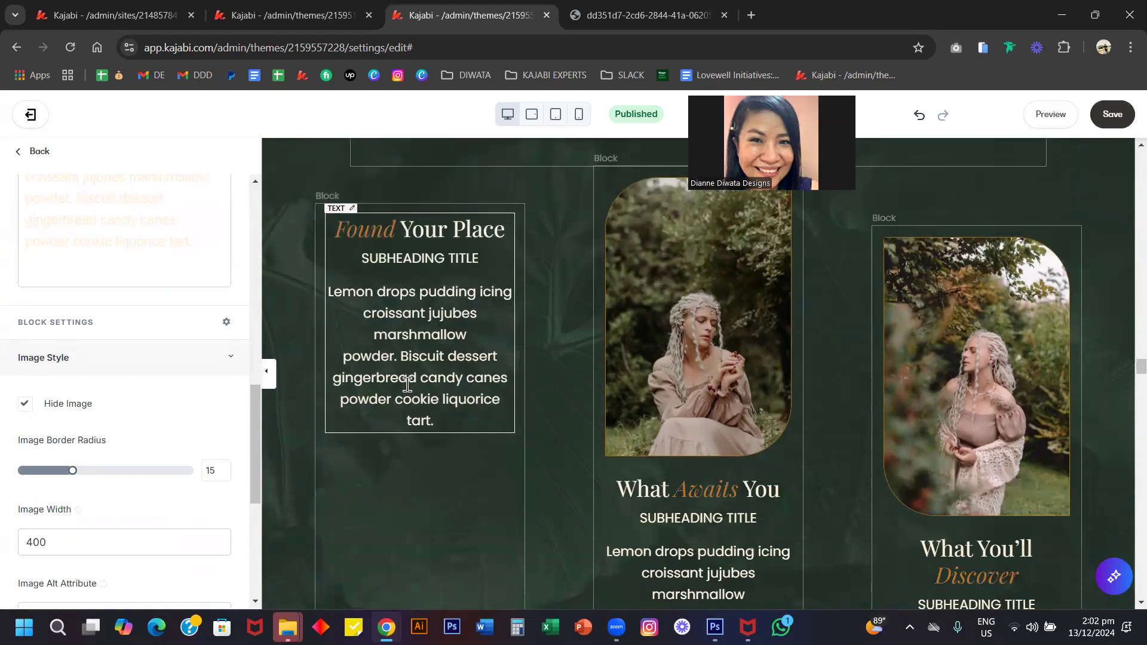
{"action": "left_click", "coordinate": [82, 406]}
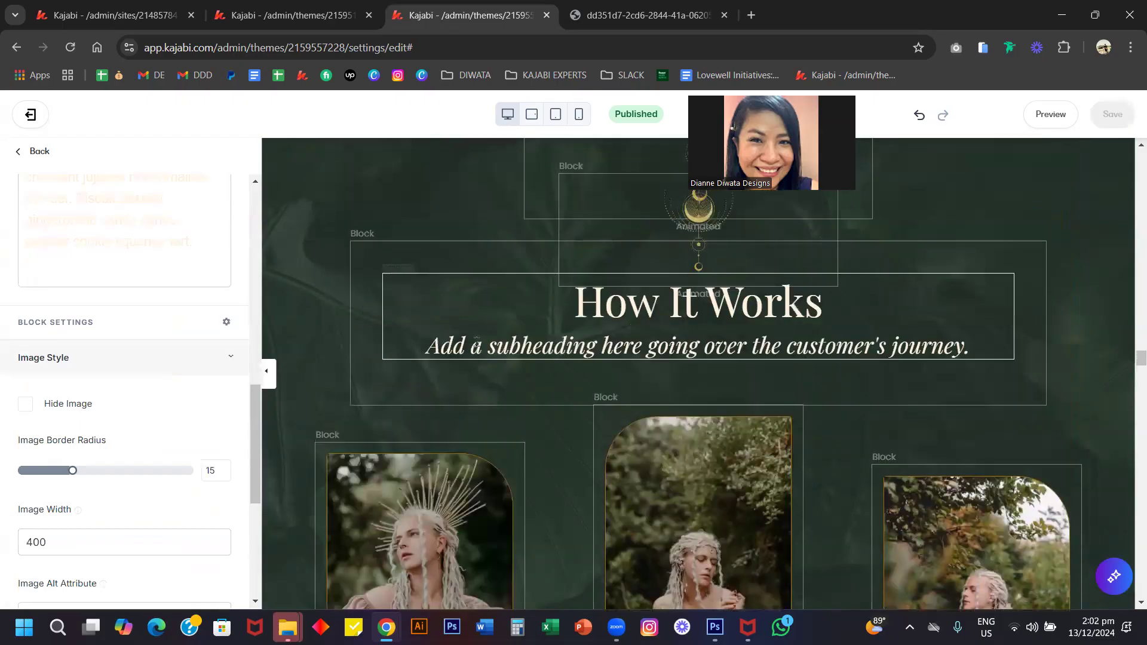
Open the page's Custom Code settings and find the How It Works Section Image Radius rules in the custom CSS
{"action": "left_click", "coordinate": [44, 152]}
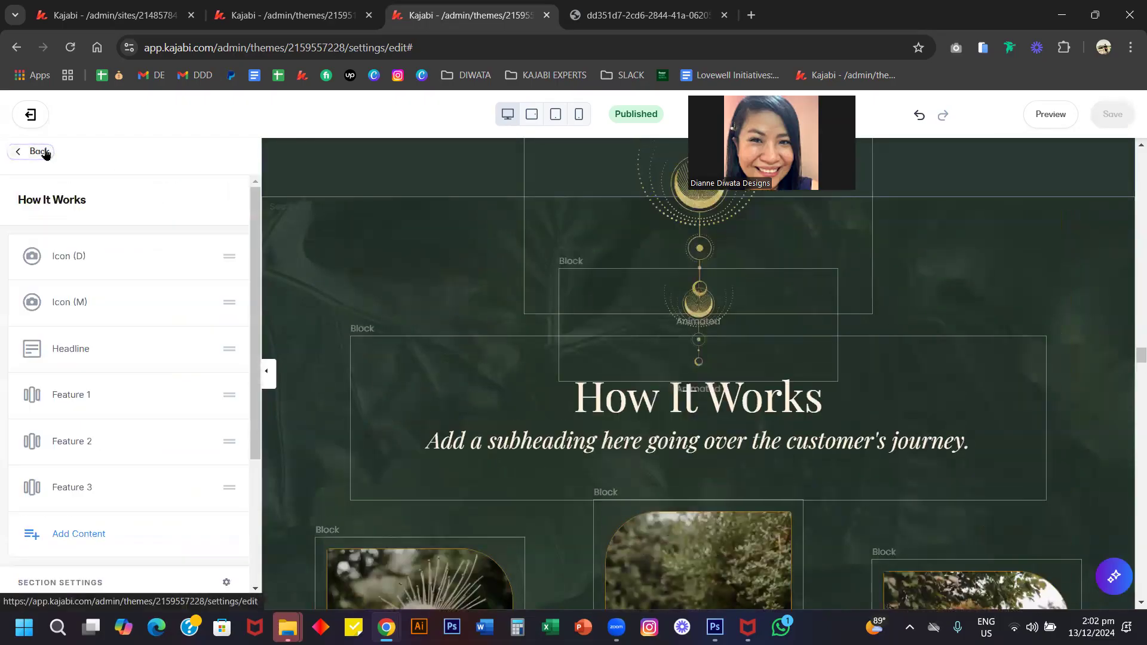
{"action": "left_click", "coordinate": [46, 154]}
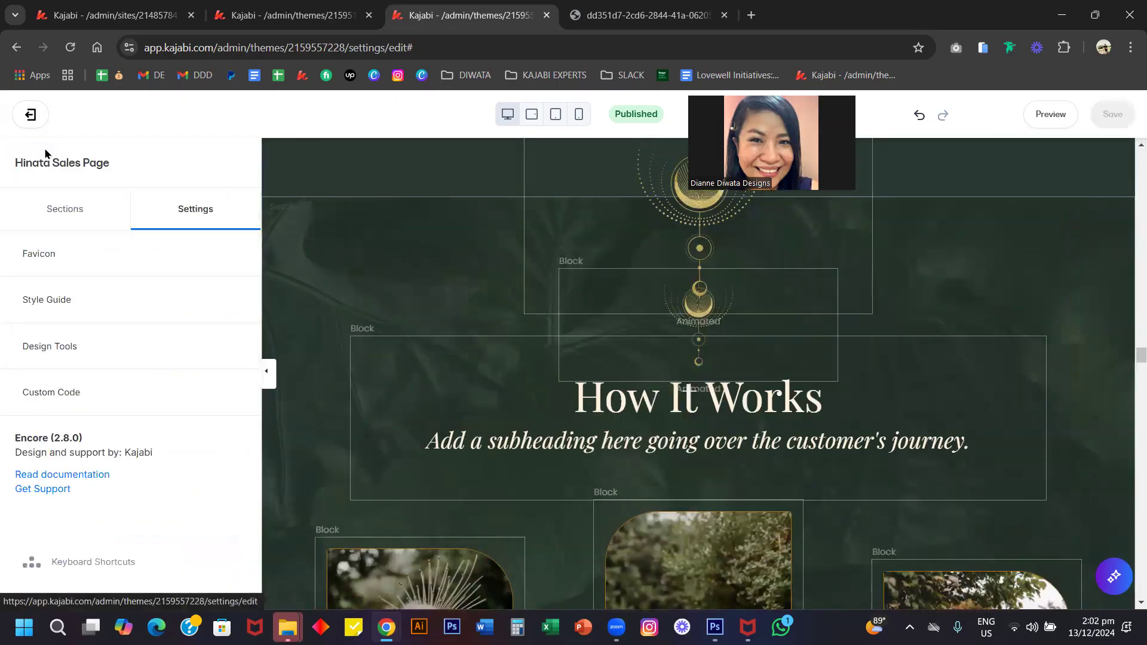
{"action": "left_click", "coordinate": [94, 406]}
{"action": "left_click_drag", "start_coordinate": [239, 363], "coordinate": [245, 548]}
{"action": "scroll", "coordinate": [153, 462], "scroll_direction": "down", "scroll_amount": 5}
{"action": "scroll", "coordinate": [153, 462], "scroll_direction": "down", "scroll_amount": 10}
{"action": "scroll", "coordinate": [153, 462], "scroll_direction": "down", "scroll_amount": 7}
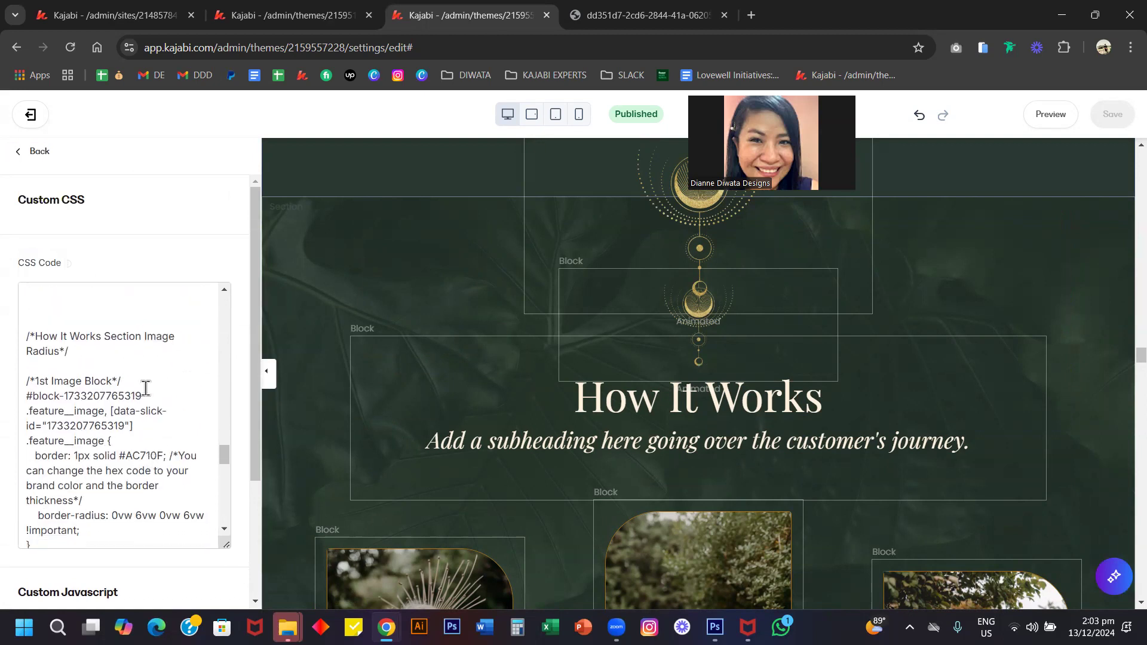
Compare the border and border-radius CSS rules for the 1st, 2nd and 3rd Image Blocks with the How It Works images
{"action": "left_click_drag", "start_coordinate": [43, 382], "coordinate": [94, 383]}
{"action": "scroll", "coordinate": [358, 410], "scroll_direction": "down", "scroll_amount": 4}
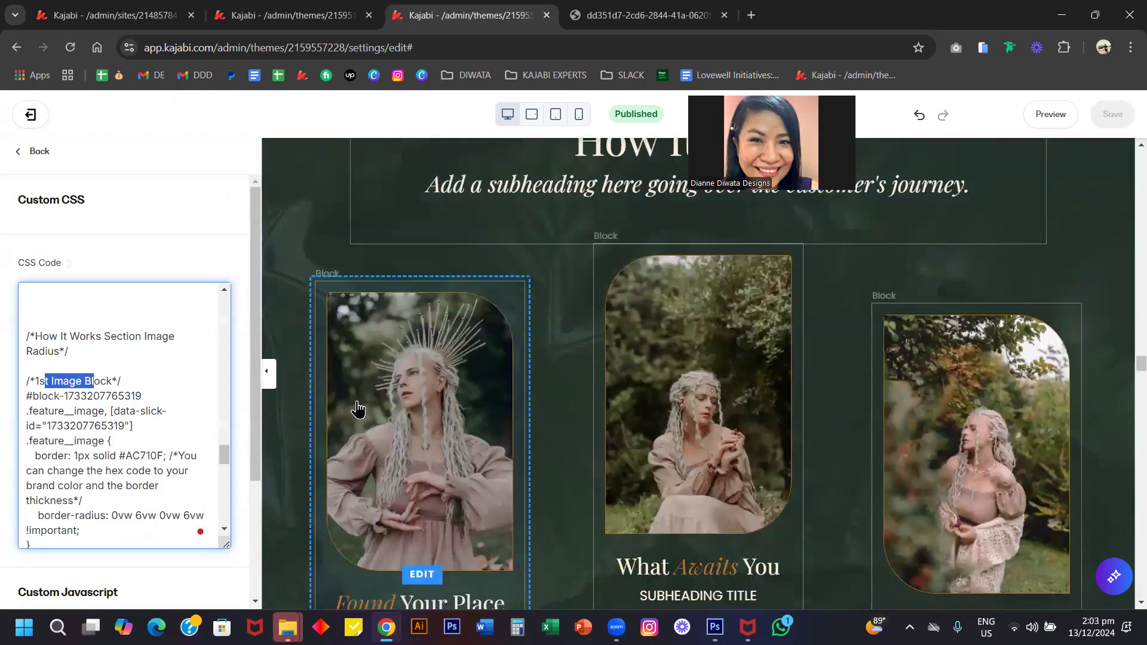
{"action": "scroll", "coordinate": [146, 410], "scroll_direction": "down", "scroll_amount": 5}
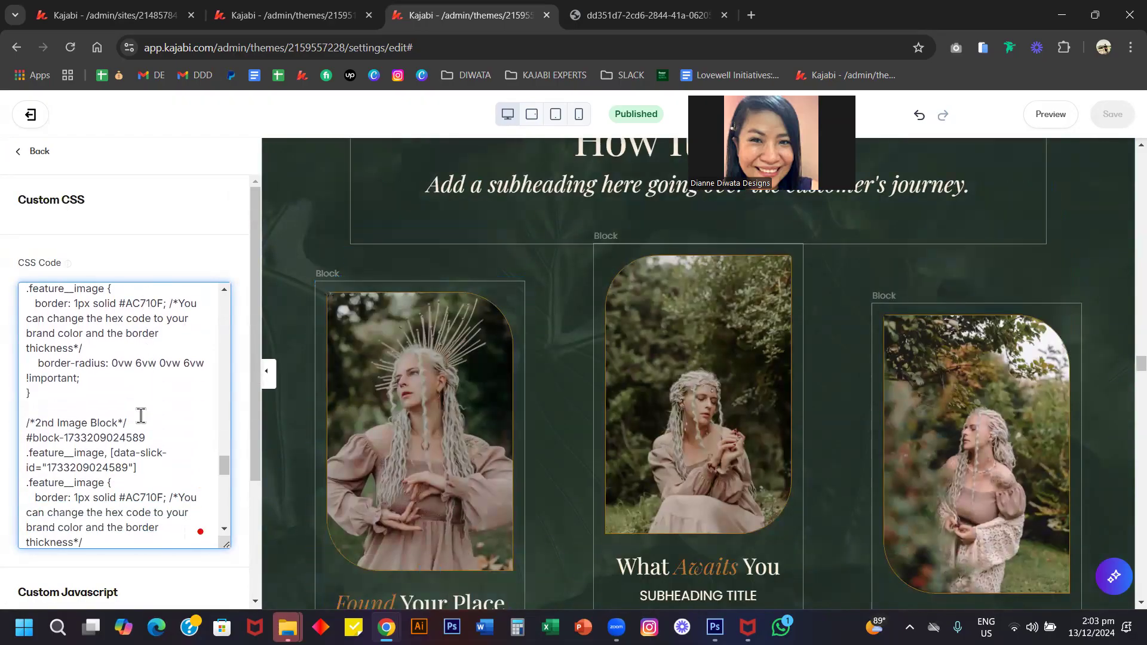
{"action": "scroll", "coordinate": [97, 445], "scroll_direction": "down", "scroll_amount": 1}
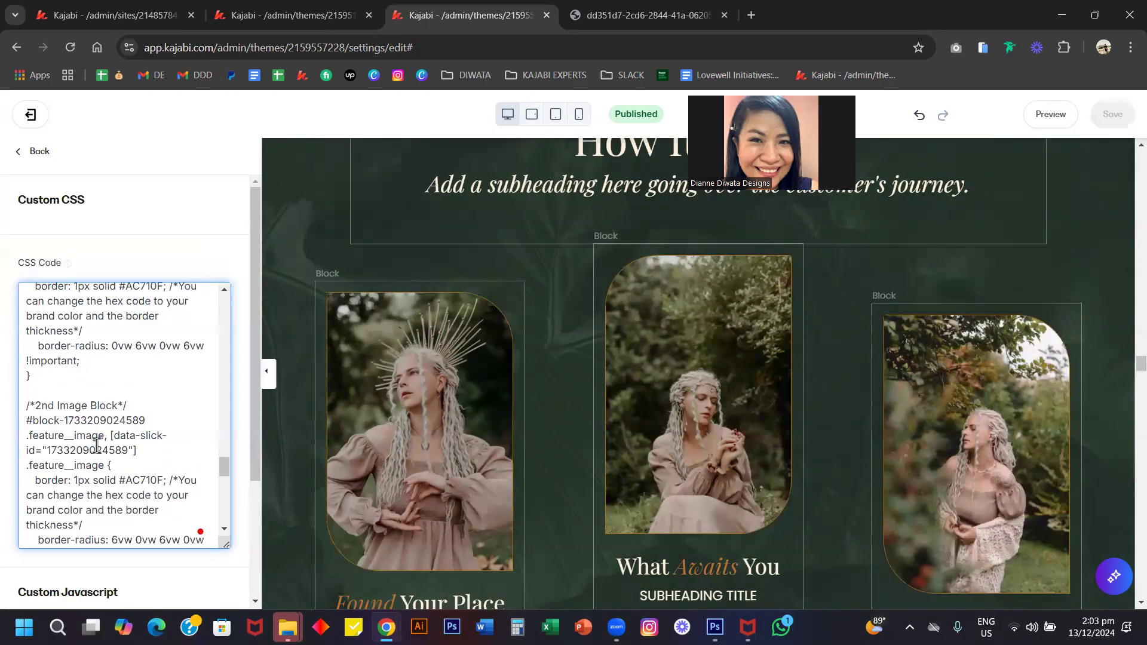
{"action": "scroll", "coordinate": [97, 445], "scroll_direction": "down", "scroll_amount": 3}
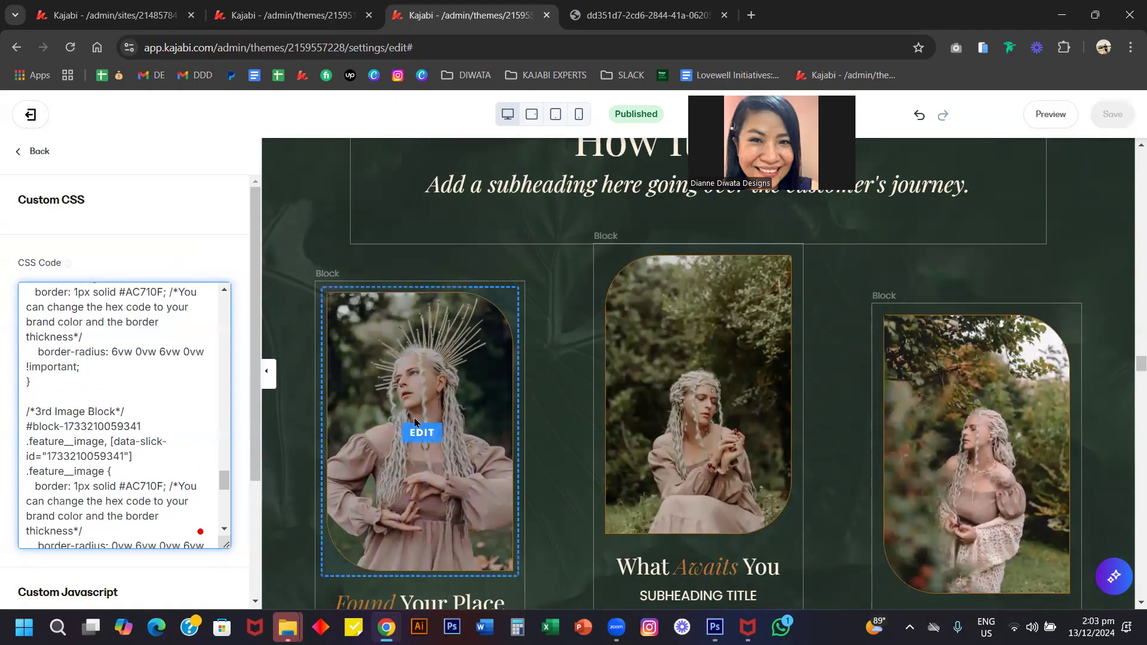
{"action": "scroll", "coordinate": [95, 367], "scroll_direction": "up", "scroll_amount": 2}
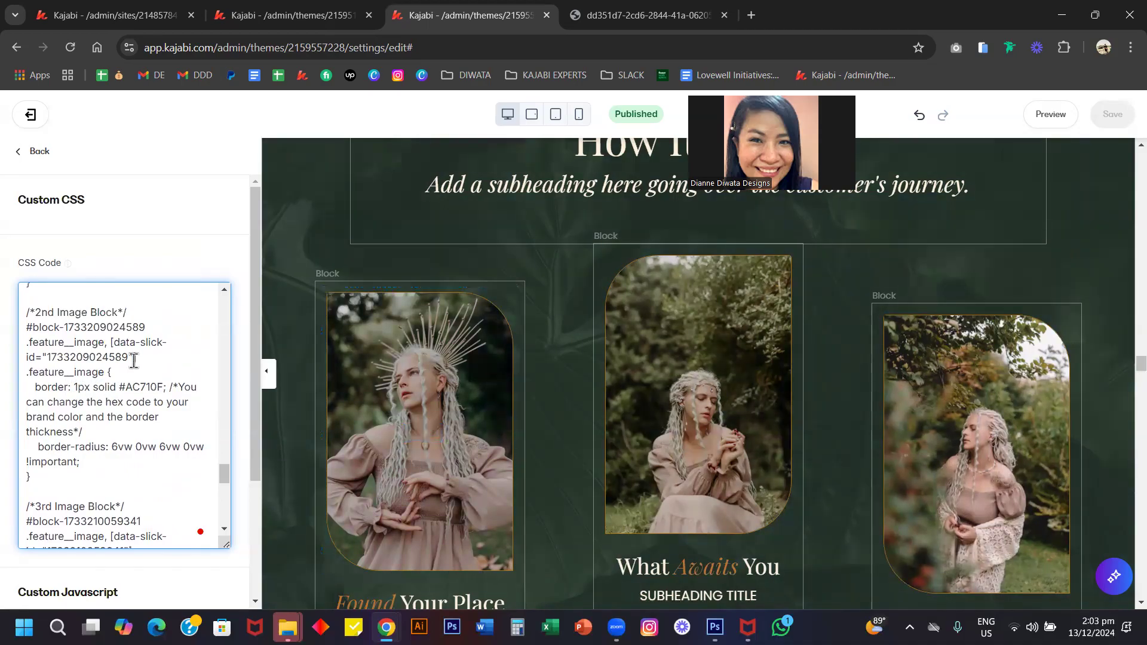
Change the border color in the 2nd Image Block's CSS rule to #FFFFFF and save the page
{"action": "double_click", "coordinate": [141, 388]}
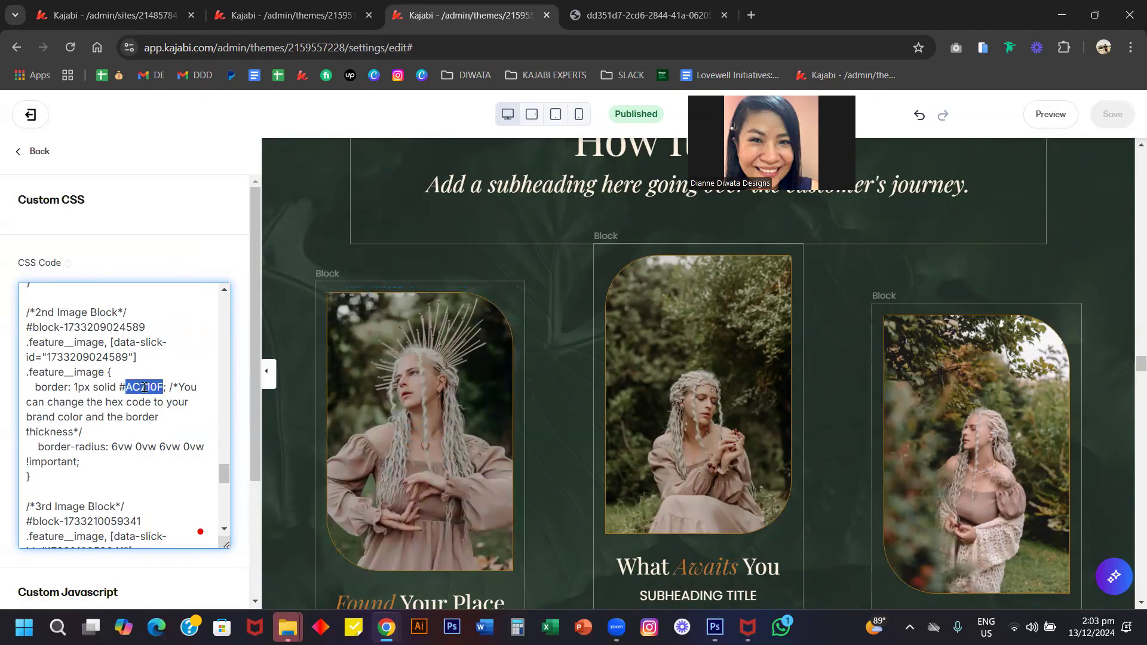
{"action": "type", "text": "FFFFFF"}
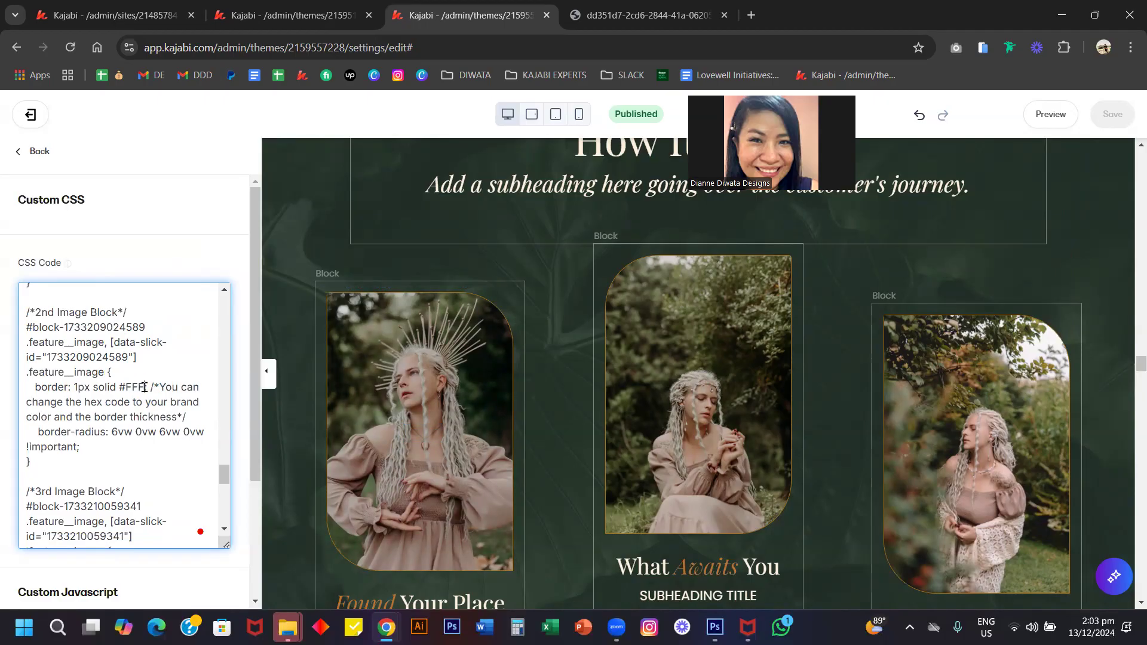
{"action": "type", "text": "F"}
{"action": "key", "text": "ctrl+s"}
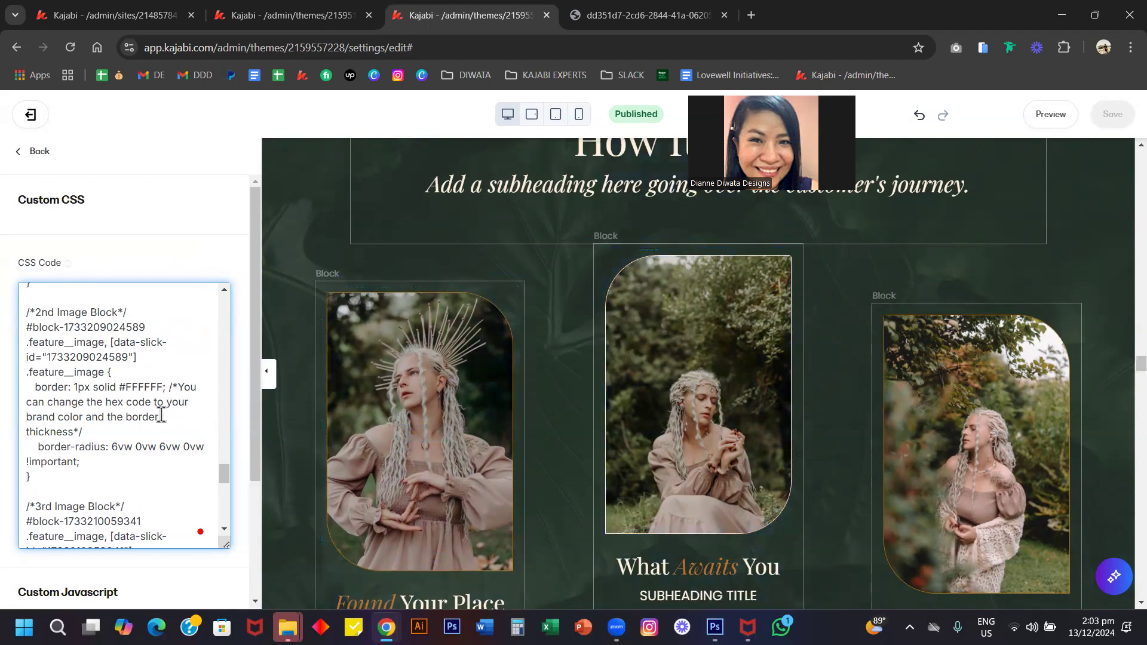
Undo the border color change in the 2nd Image Block's CSS rule
{"action": "key", "text": "ctrl+z"}
{"action": "key", "text": "ctrl+z"}
{"action": "key", "text": "ctrl+z"}
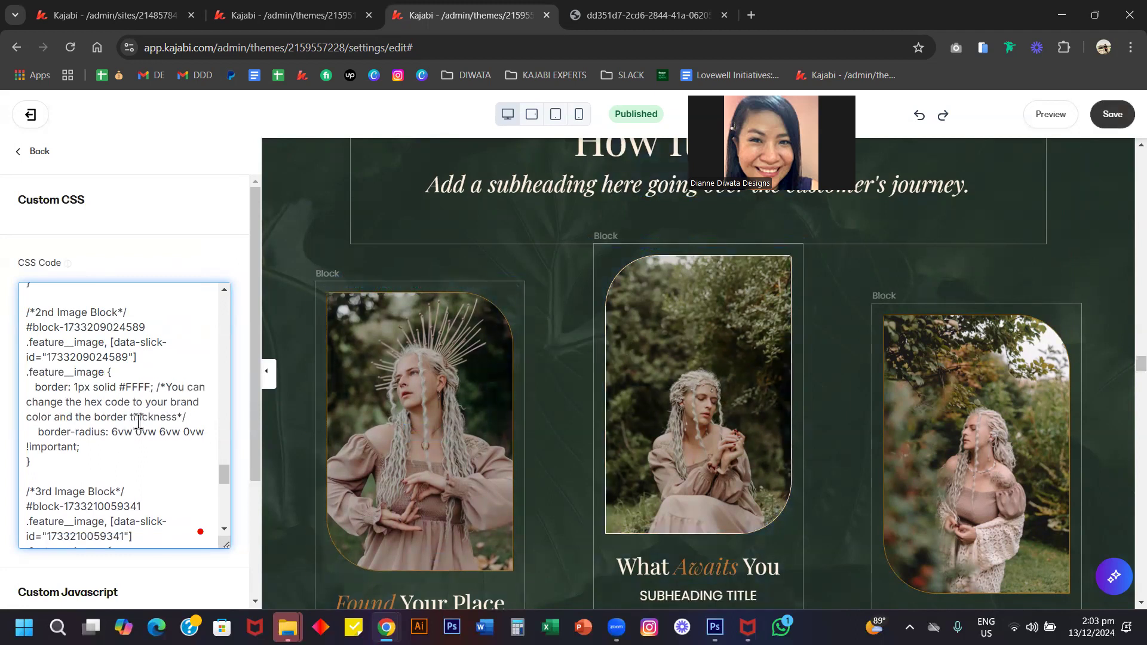
Open the Payment Tiers section and duplicate its VIP pricing card
{"action": "scroll", "coordinate": [601, 366], "scroll_direction": "down", "scroll_amount": 6}
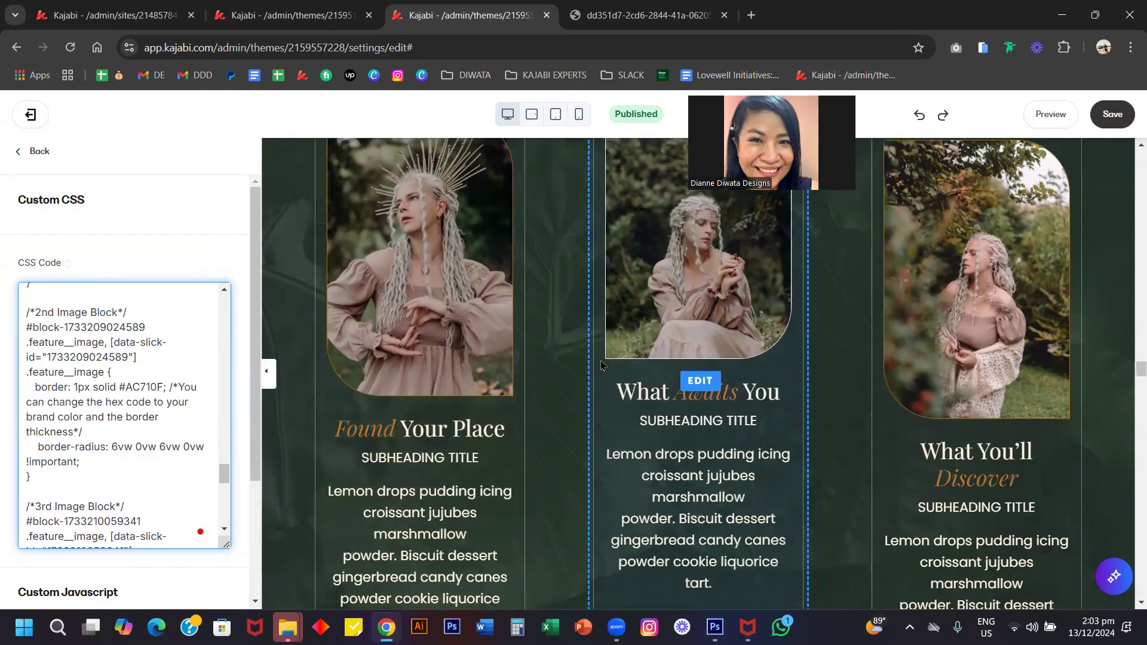
{"action": "scroll", "coordinate": [601, 366], "scroll_direction": "down", "scroll_amount": 15}
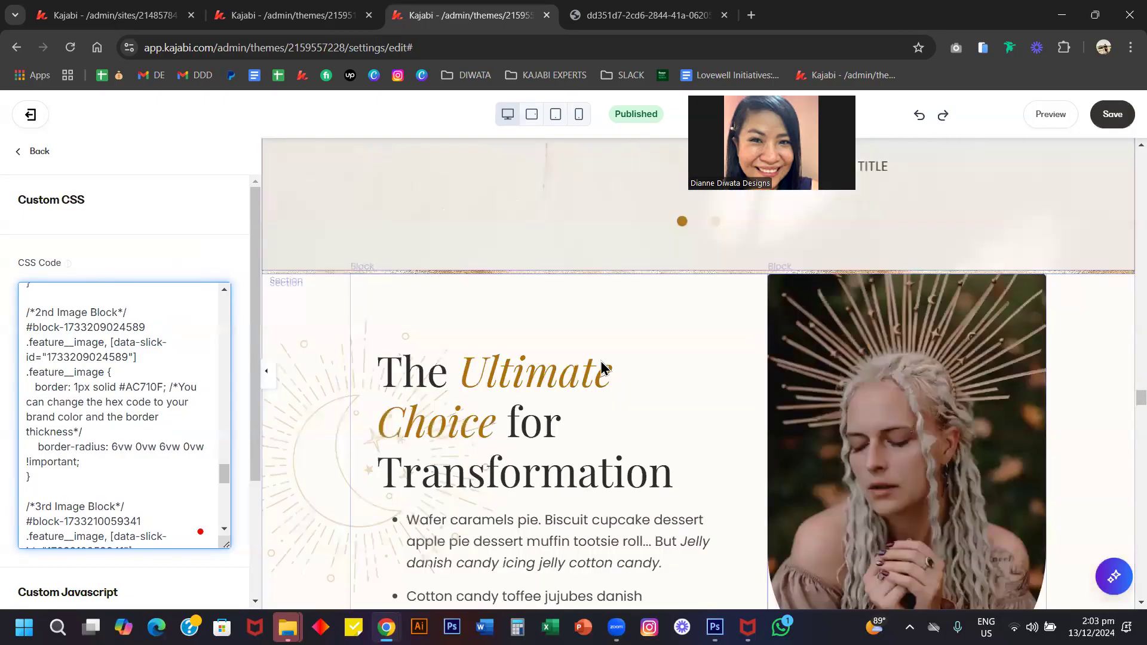
{"action": "scroll", "coordinate": [601, 361], "scroll_direction": "down", "scroll_amount": 12}
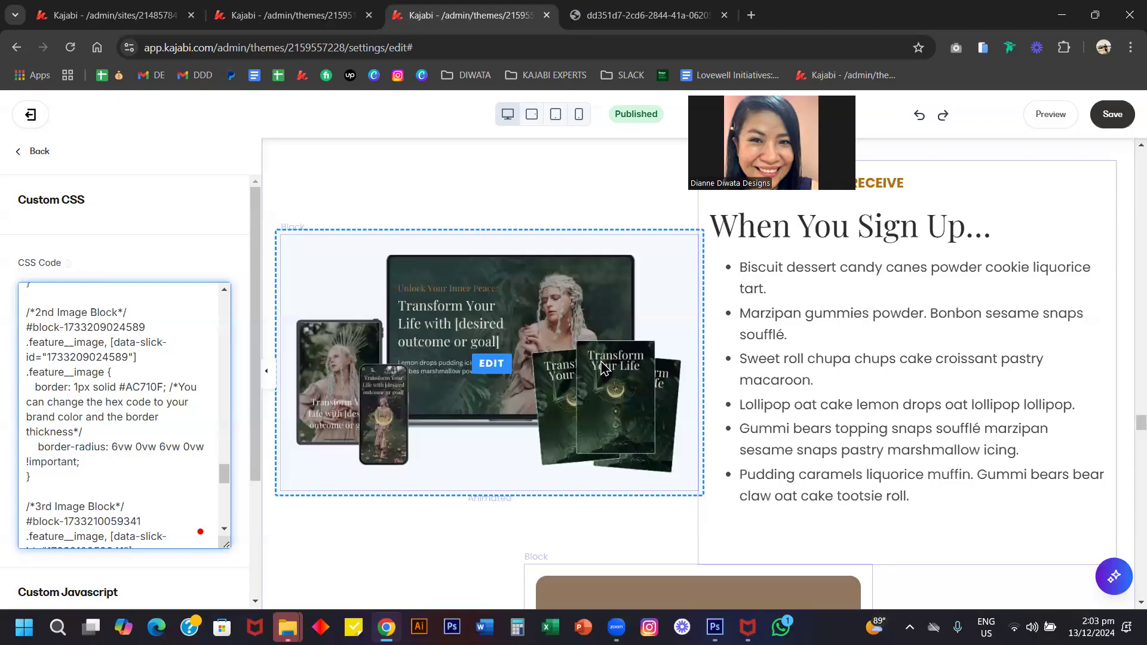
{"action": "scroll", "coordinate": [601, 360], "scroll_direction": "down", "scroll_amount": 9}
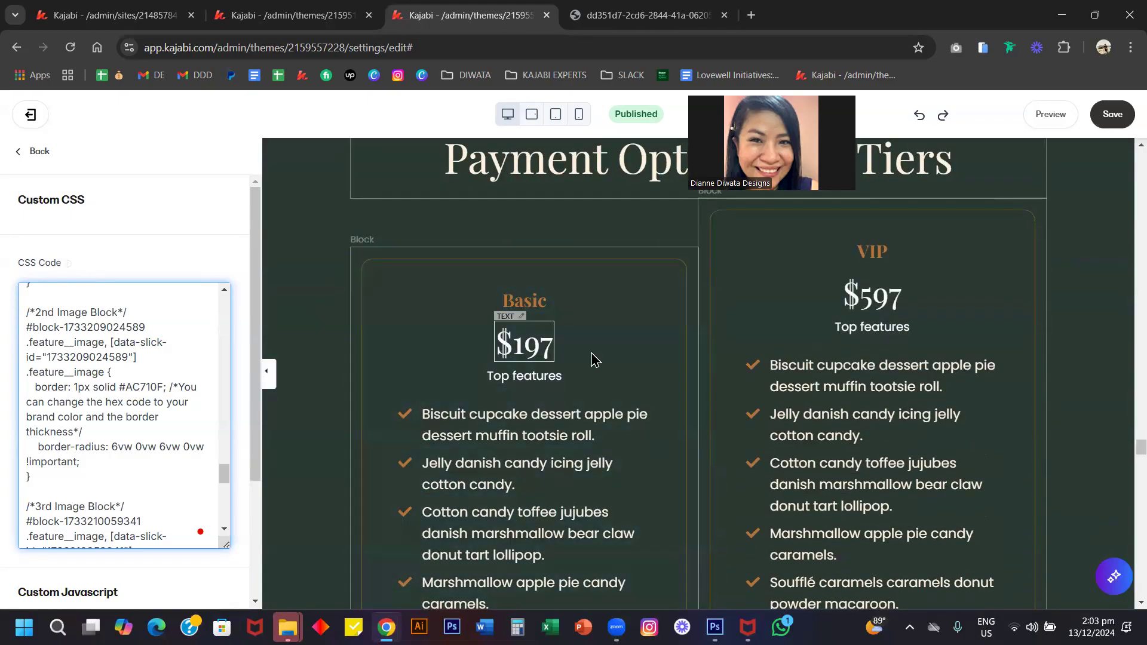
{"action": "left_click", "coordinate": [294, 232]}
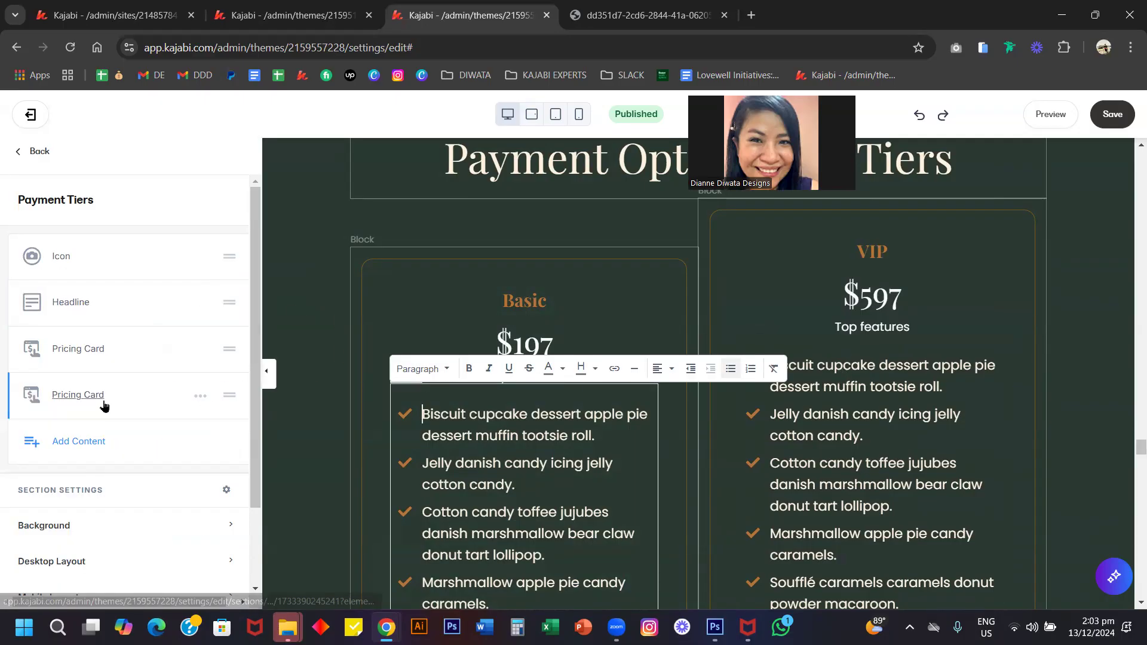
{"action": "left_click", "coordinate": [201, 396]}
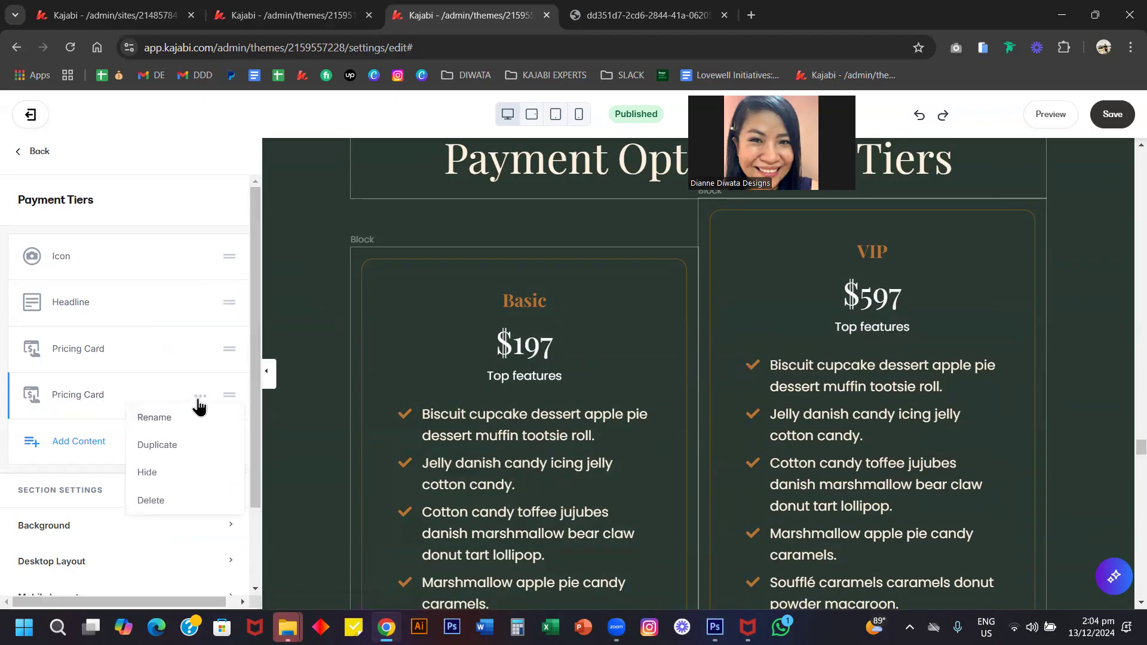
{"action": "left_click", "coordinate": [169, 449]}
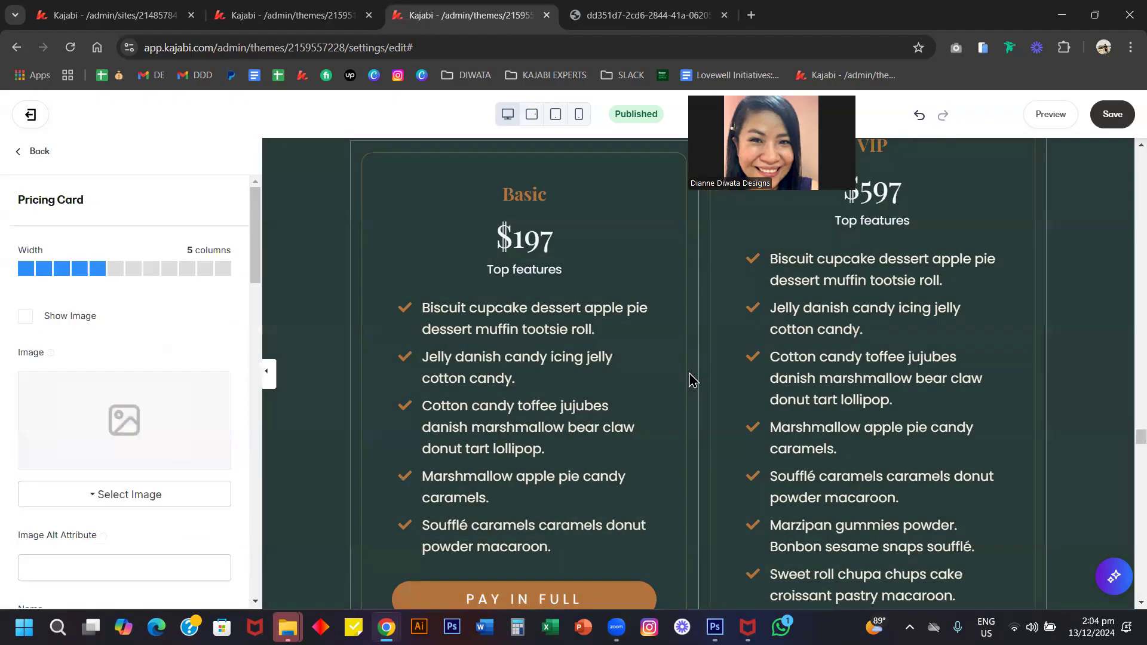
Examine the duplicated VIP card against the Basic and VIP cards, and collapse the settings sidebar for a full-width view
{"action": "scroll", "coordinate": [692, 380], "scroll_direction": "down", "scroll_amount": 7}
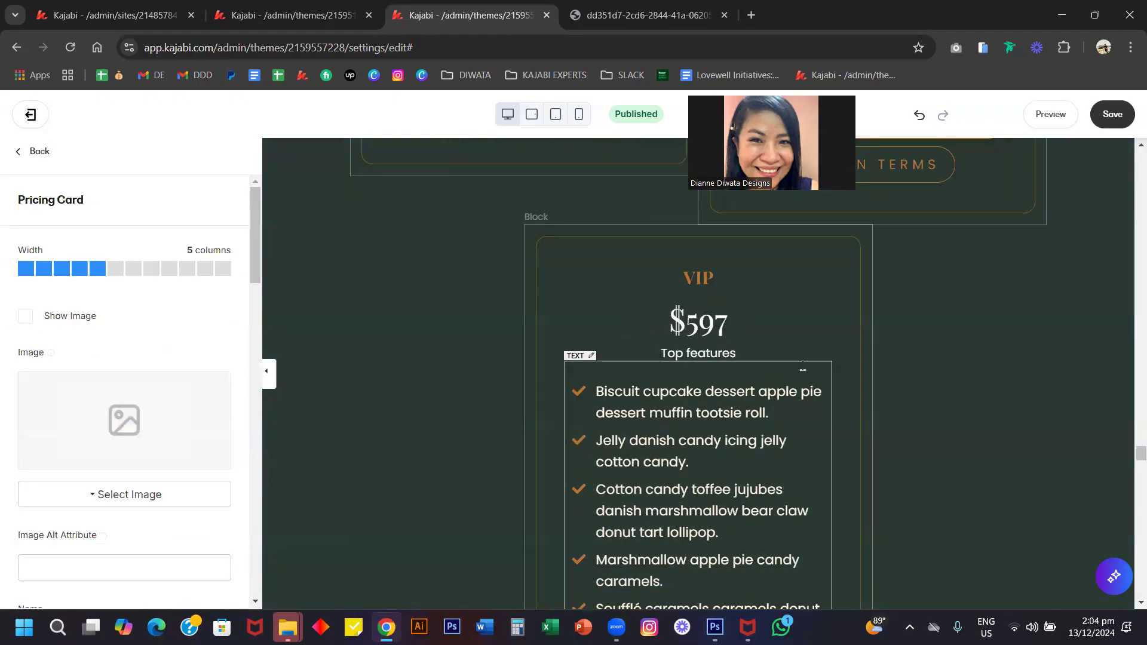
{"action": "scroll", "coordinate": [837, 310], "scroll_direction": "up", "scroll_amount": 5}
{"action": "scroll", "coordinate": [538, 343], "scroll_direction": "up", "scroll_amount": 5}
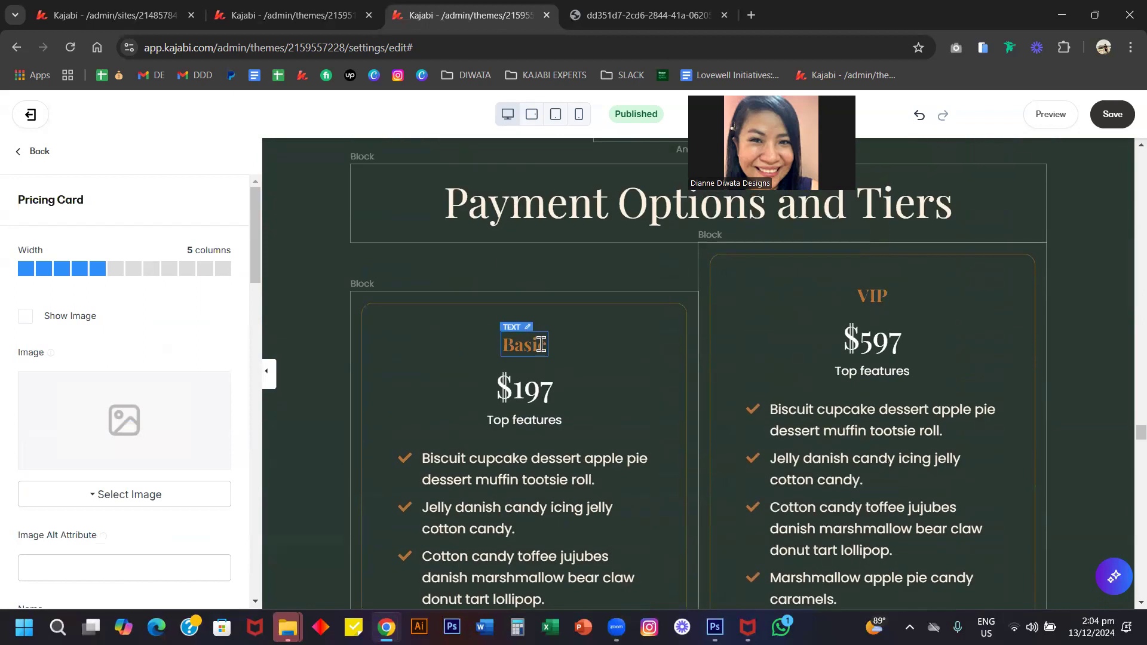
{"action": "scroll", "coordinate": [358, 338], "scroll_direction": "down", "scroll_amount": 3}
{"action": "left_click", "coordinate": [270, 374]}
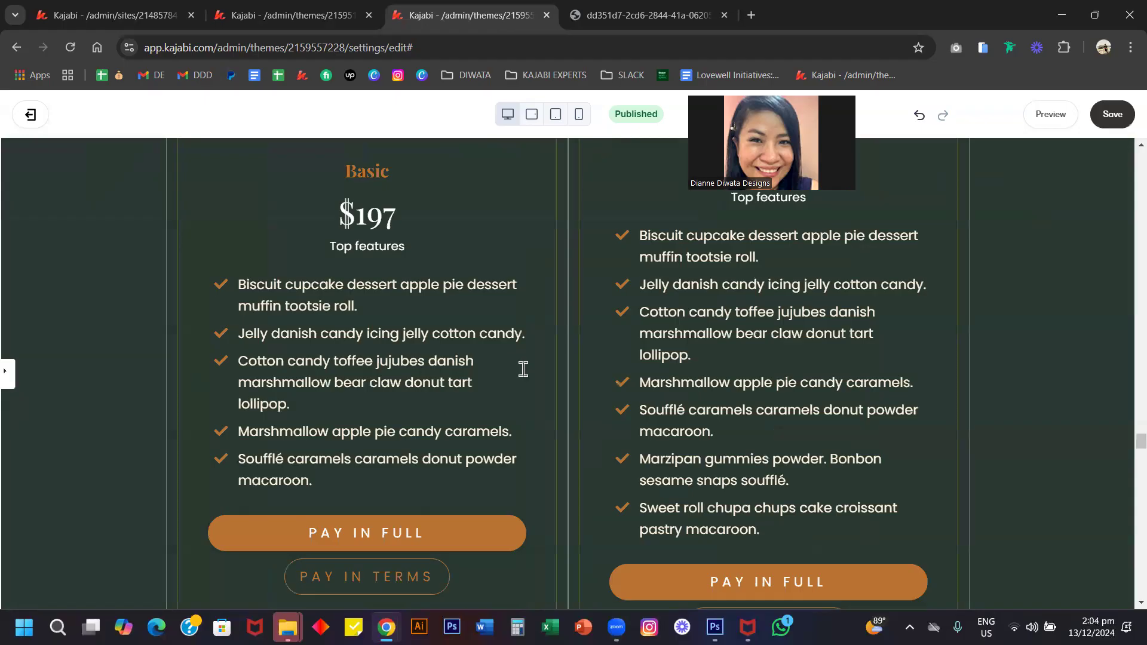
{"action": "scroll", "coordinate": [524, 370], "scroll_direction": "down", "scroll_amount": 6}
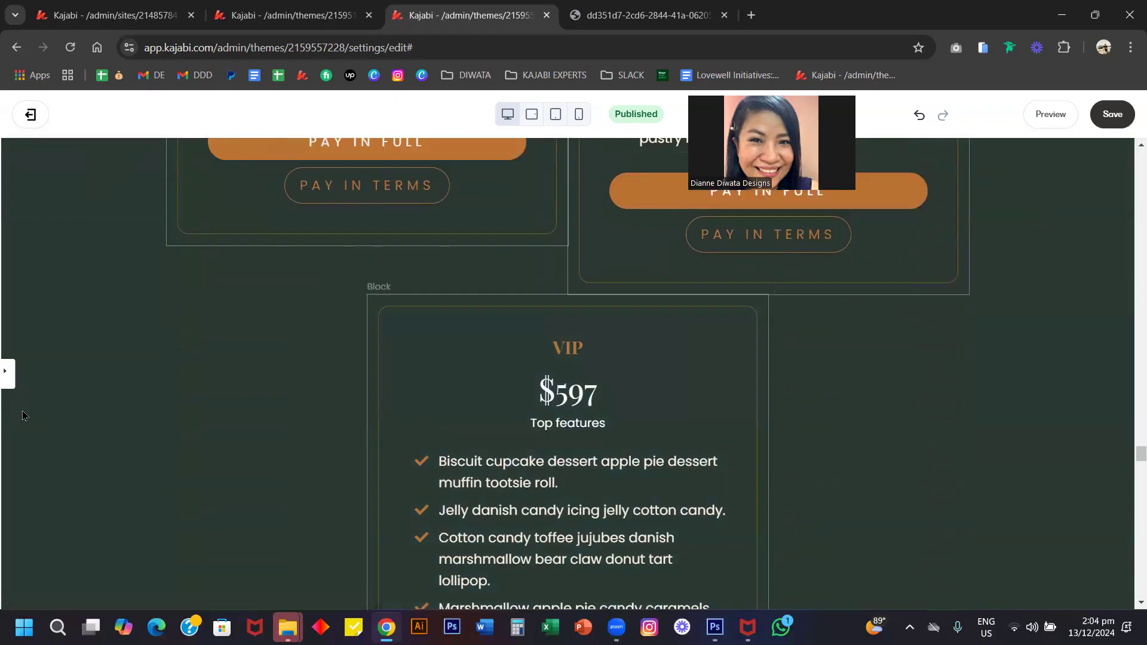
Expand the settings sidebar and check the column width of the Basic card and both VIP pricing cards
{"action": "left_click", "coordinate": [8, 372]}
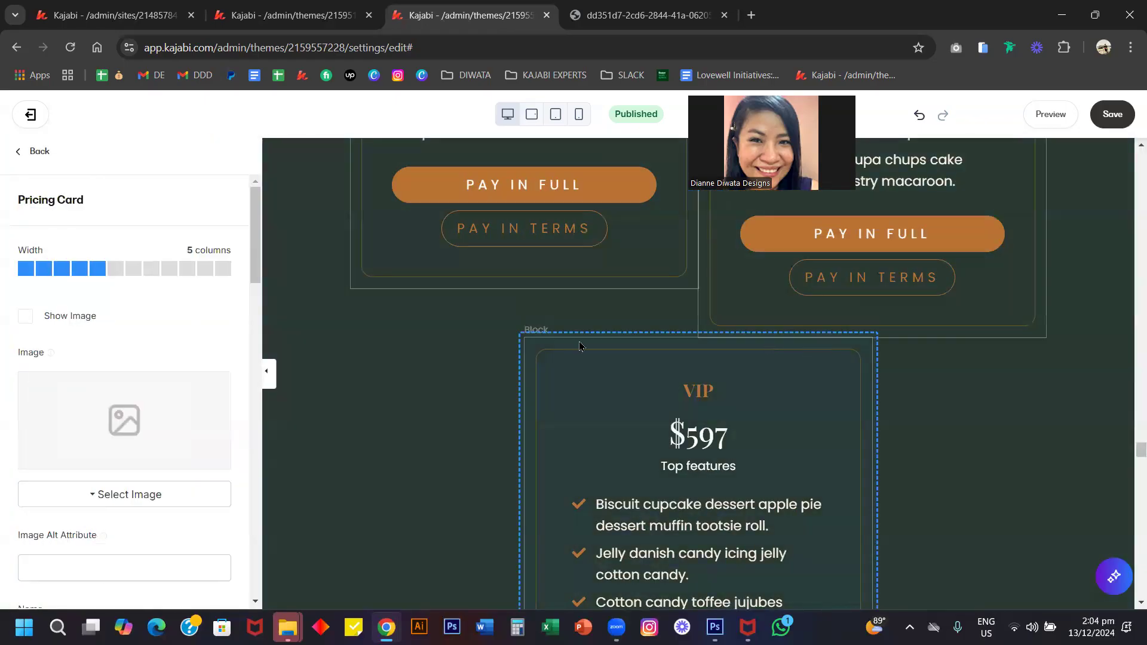
{"action": "scroll", "coordinate": [450, 365], "scroll_direction": "up", "scroll_amount": 2}
{"action": "scroll", "coordinate": [450, 366], "scroll_direction": "up", "scroll_amount": 5}
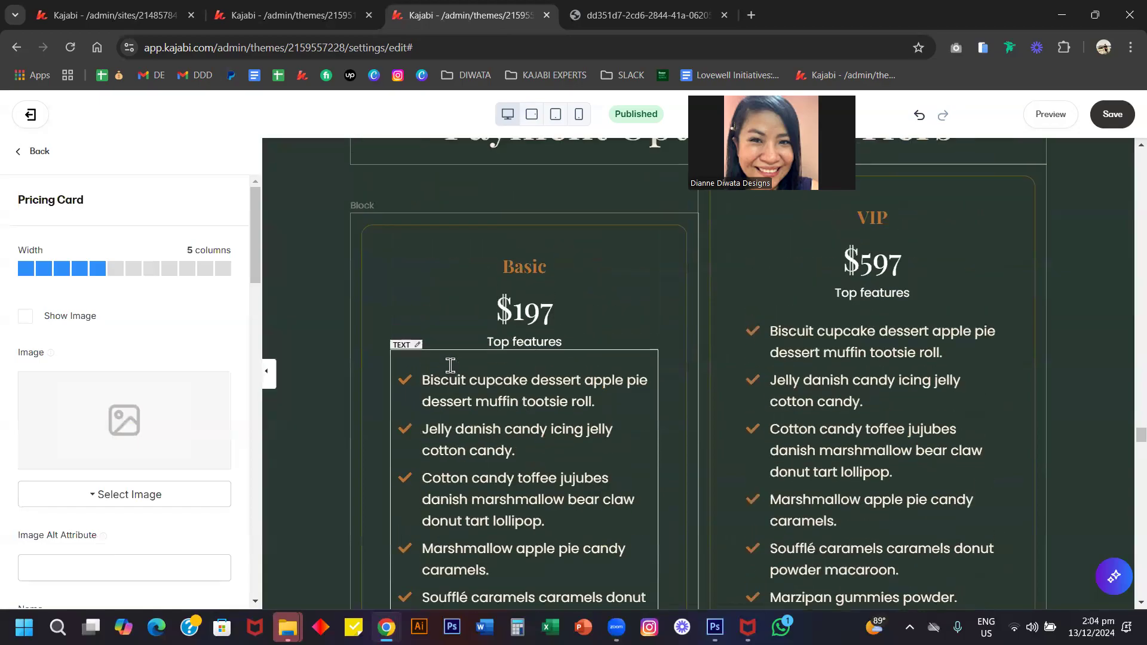
{"action": "left_click", "coordinate": [494, 386]}
{"action": "scroll", "coordinate": [180, 334], "scroll_direction": "up", "scroll_amount": 10}
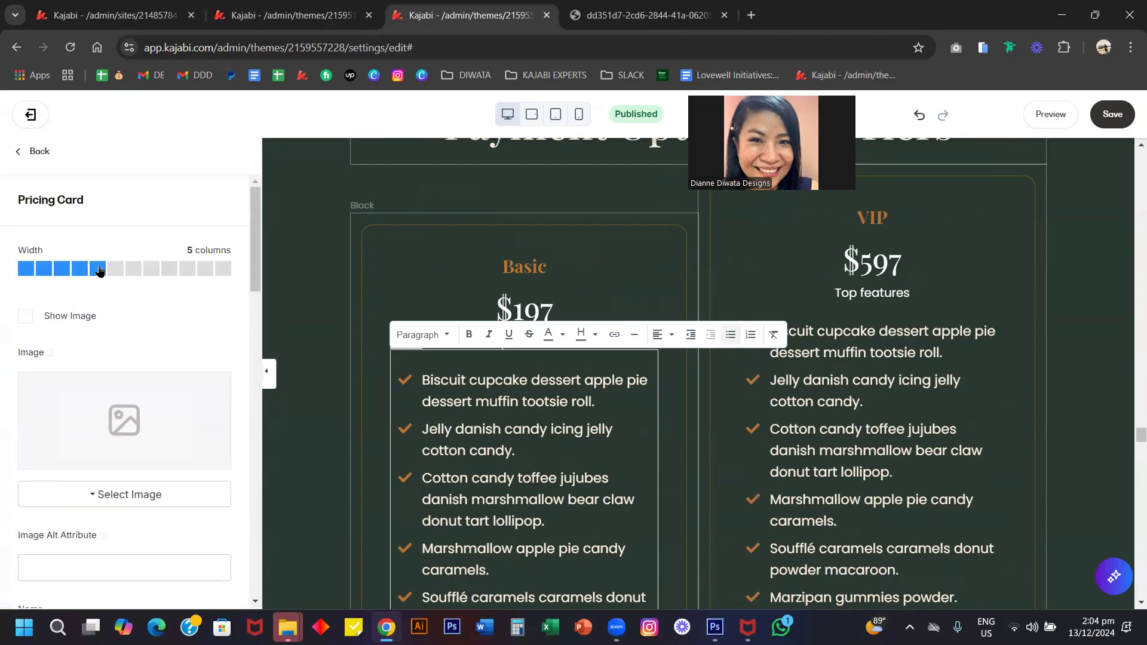
{"action": "left_click", "coordinate": [808, 297]}
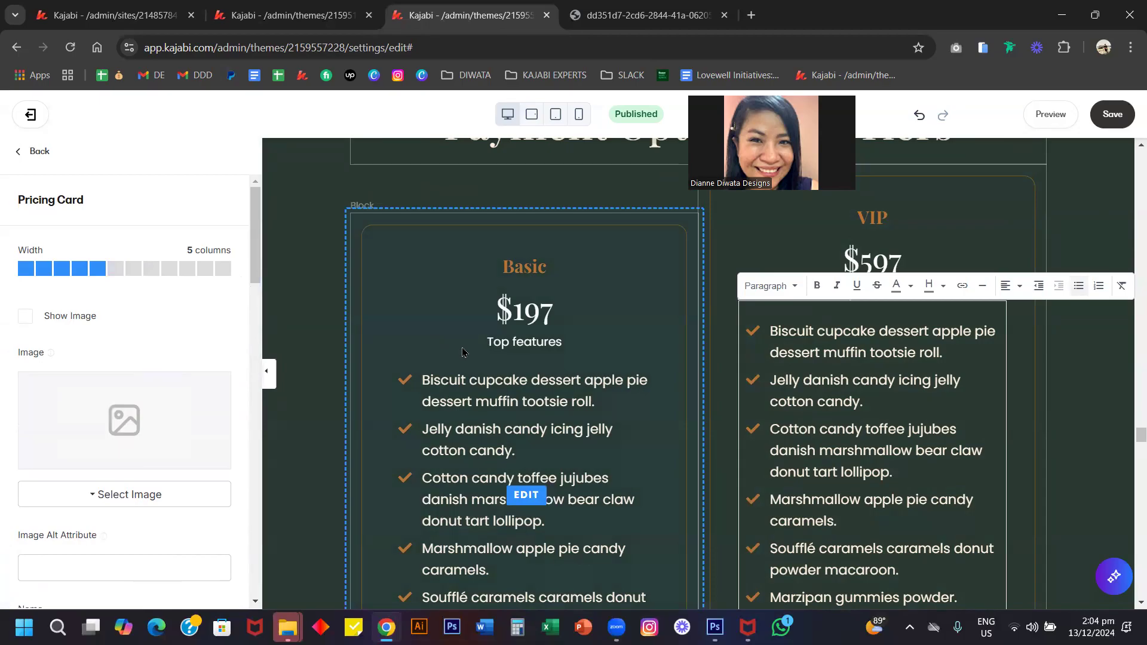
{"action": "scroll", "coordinate": [609, 358], "scroll_direction": "down", "scroll_amount": 1}
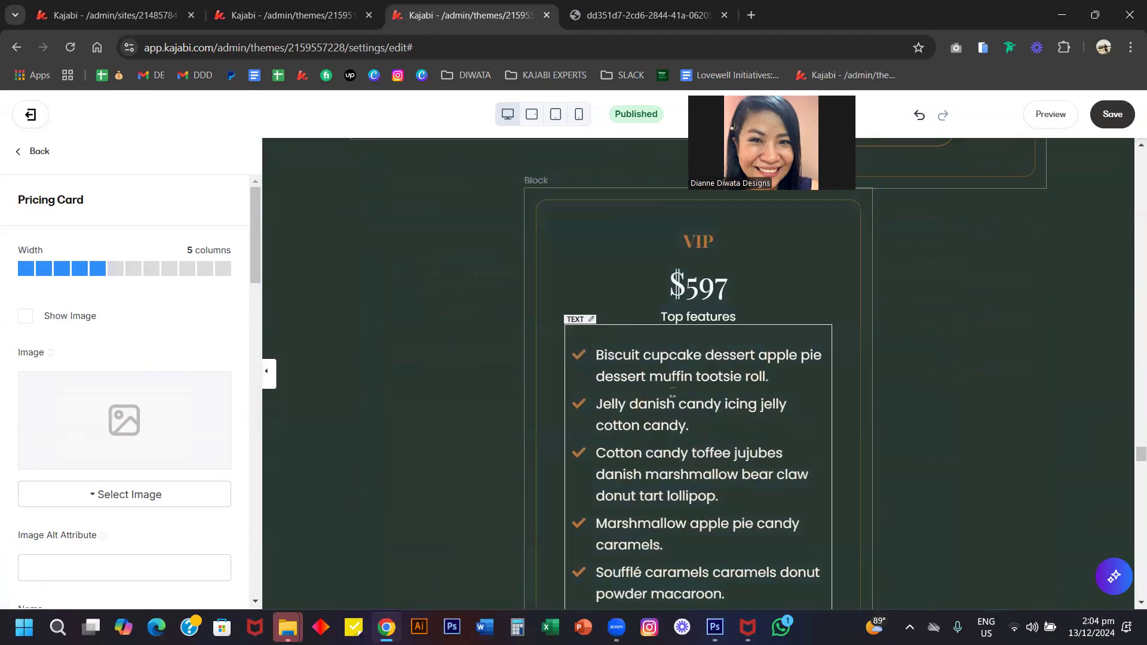
{"action": "left_click", "coordinate": [671, 418]}
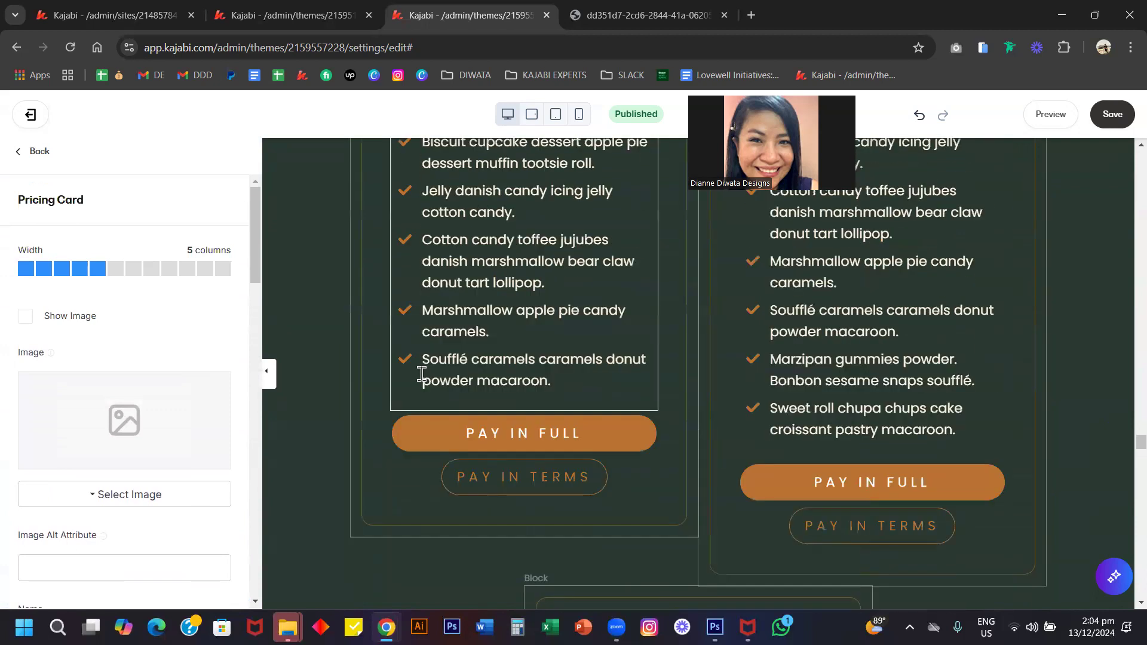
Set the width of the Basic card and both VIP pricing cards to 4 columns so they fit in one row
{"action": "left_click", "coordinate": [476, 370]}
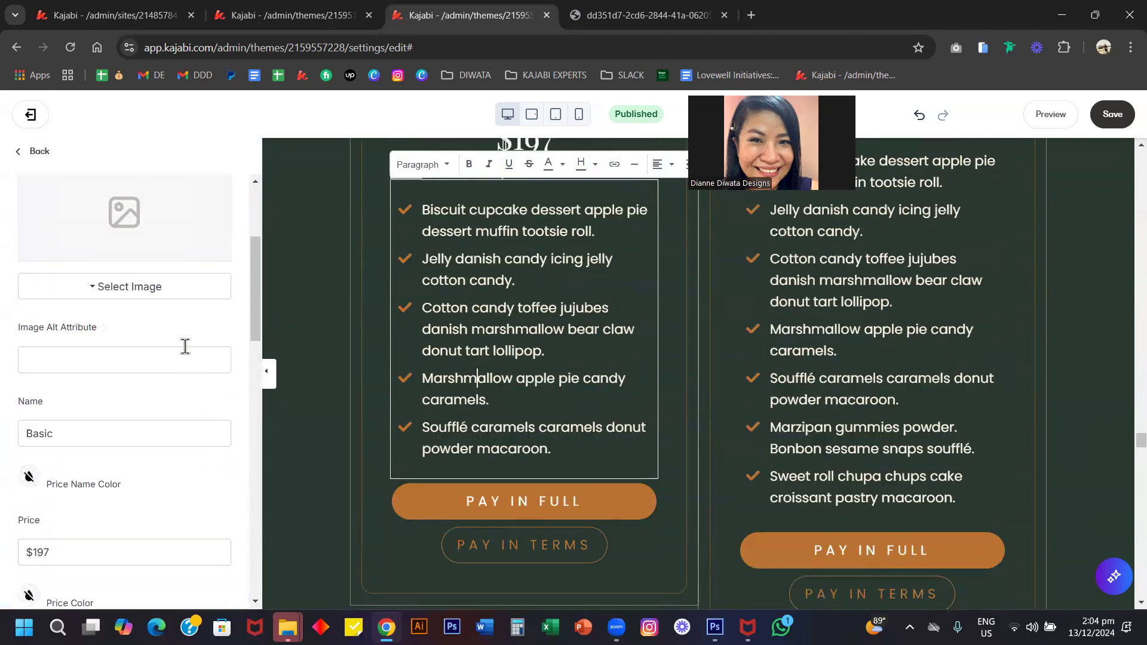
{"action": "left_click", "coordinate": [79, 273]}
{"action": "left_click", "coordinate": [870, 307]}
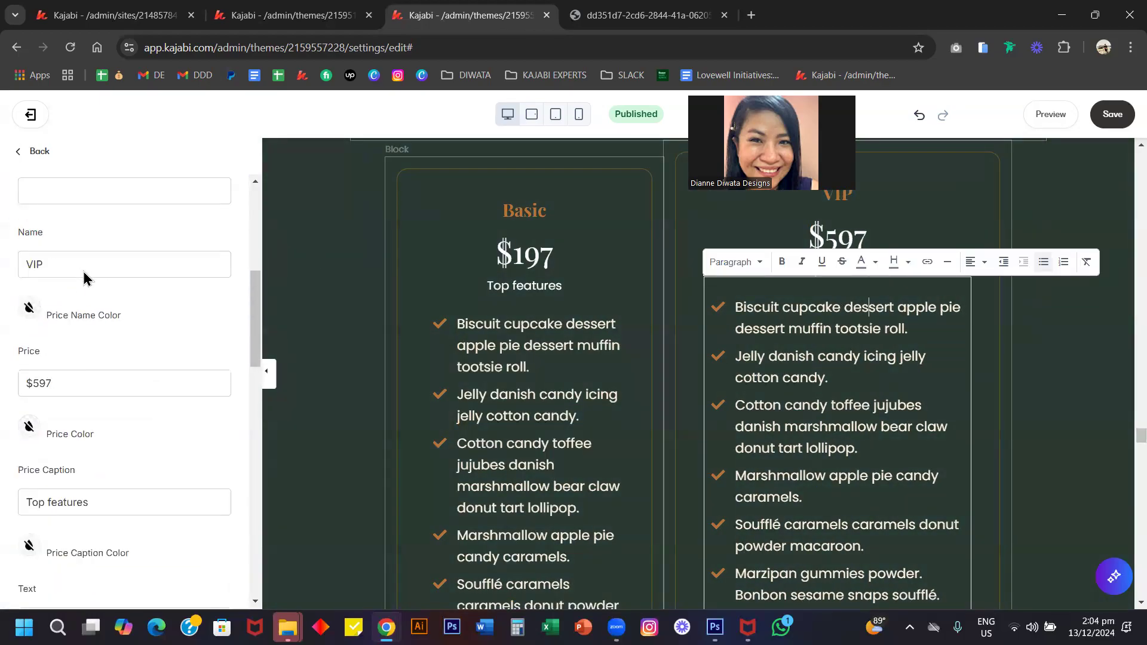
{"action": "left_click", "coordinate": [80, 272]}
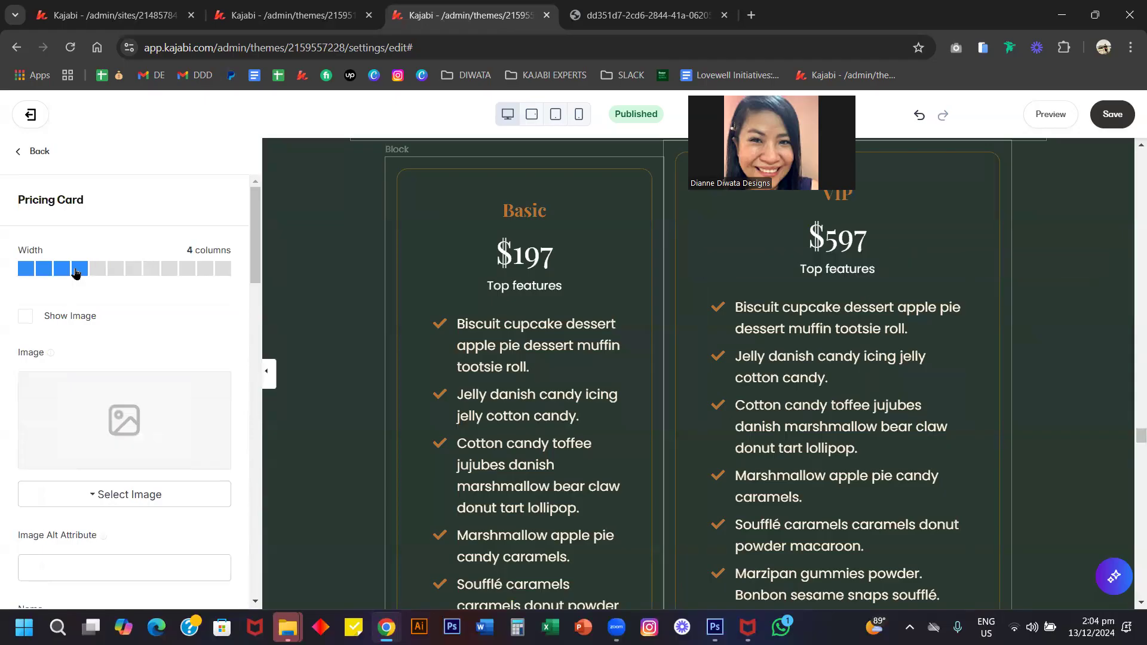
{"action": "scroll", "coordinate": [700, 306], "scroll_direction": "down", "scroll_amount": 7}
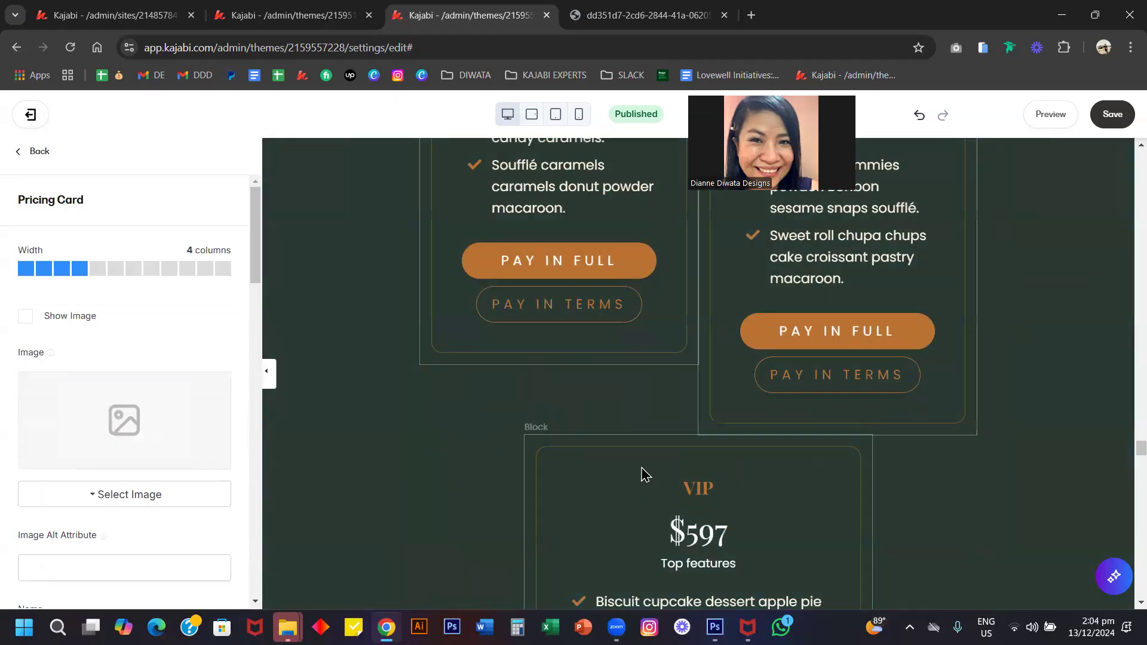
{"action": "left_click", "coordinate": [639, 518]}
{"action": "scroll", "coordinate": [79, 326], "scroll_direction": "up", "scroll_amount": 1}
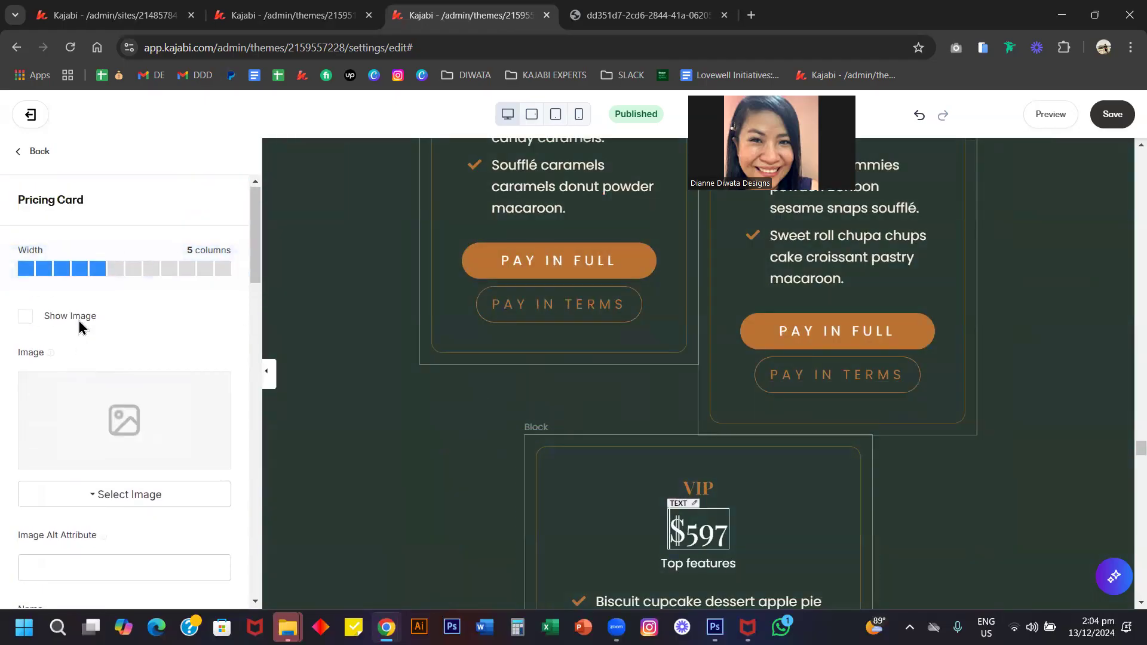
{"action": "left_click", "coordinate": [80, 269]}
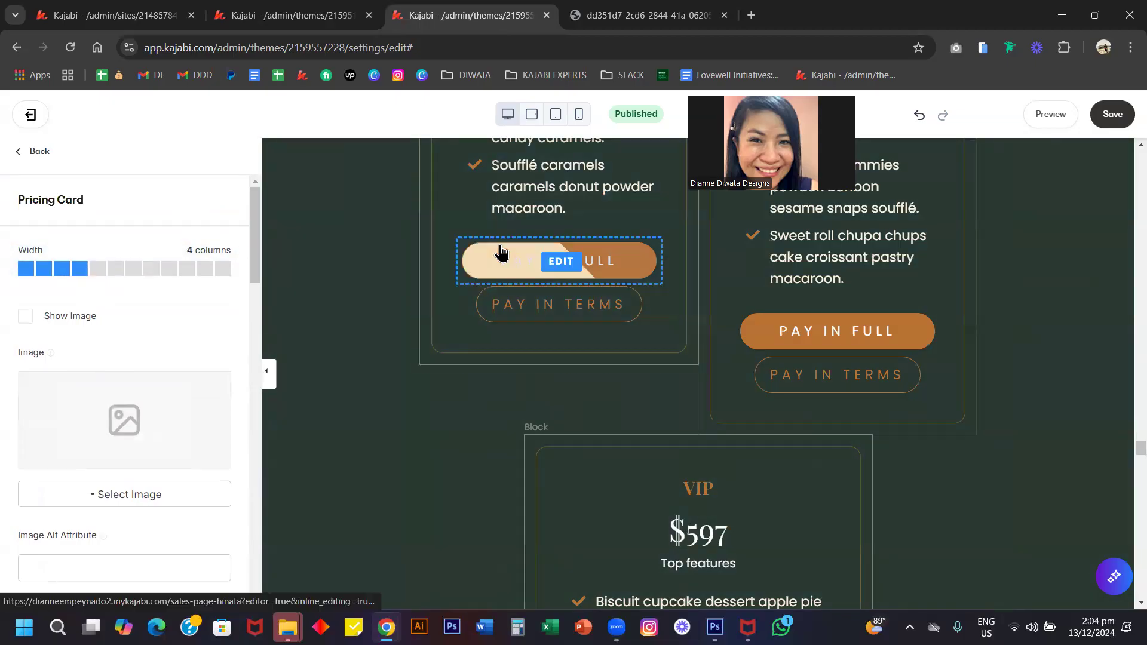
{"action": "scroll", "coordinate": [501, 251], "scroll_direction": "up", "scroll_amount": 7}
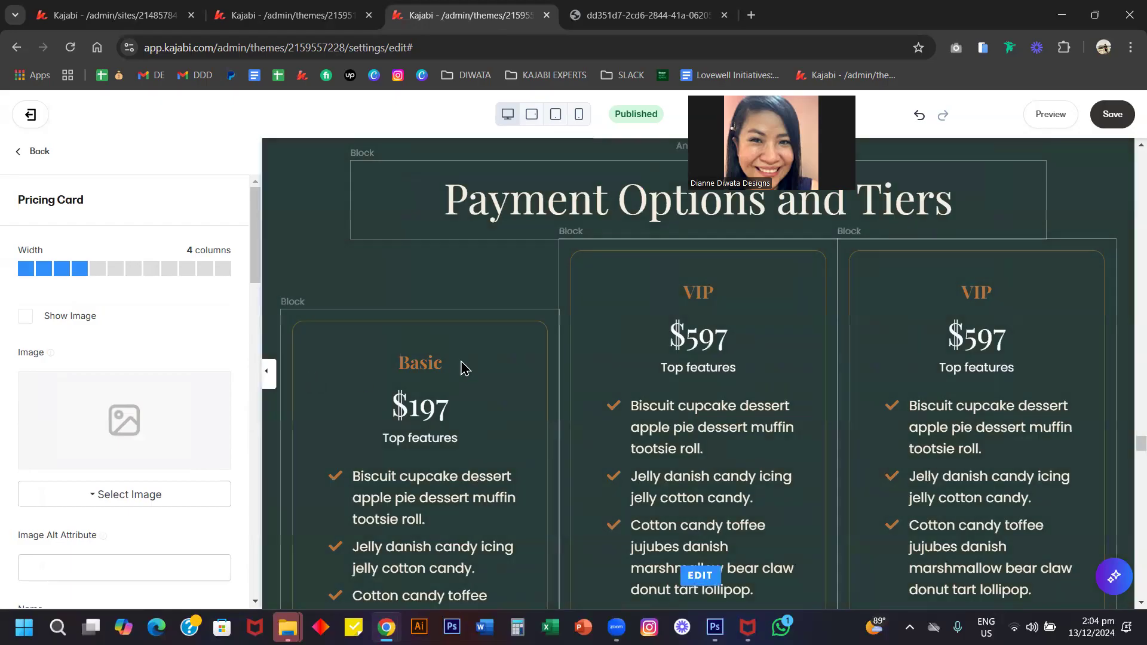
Delete the "Soufflé caramels" and "Marzipan gummies" bullet items from the duplicated VIP card's feature list
{"action": "scroll", "coordinate": [776, 334], "scroll_direction": "down", "scroll_amount": 5}
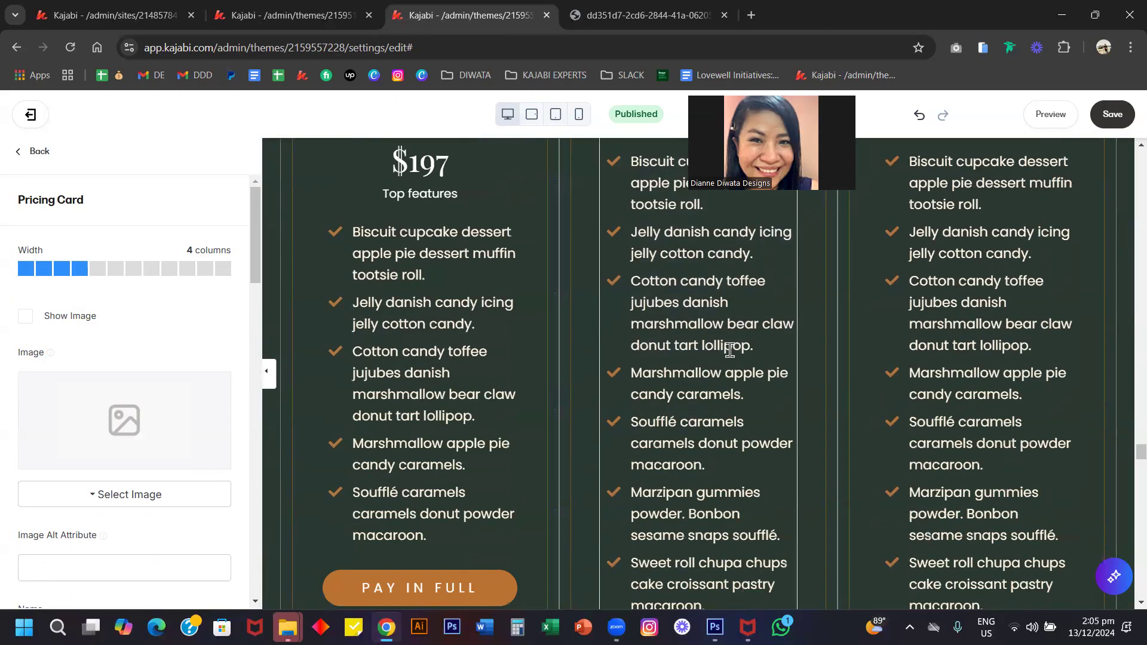
{"action": "left_click", "coordinate": [949, 410]}
{"action": "left_click_drag", "start_coordinate": [908, 395], "coordinate": [942, 397]}
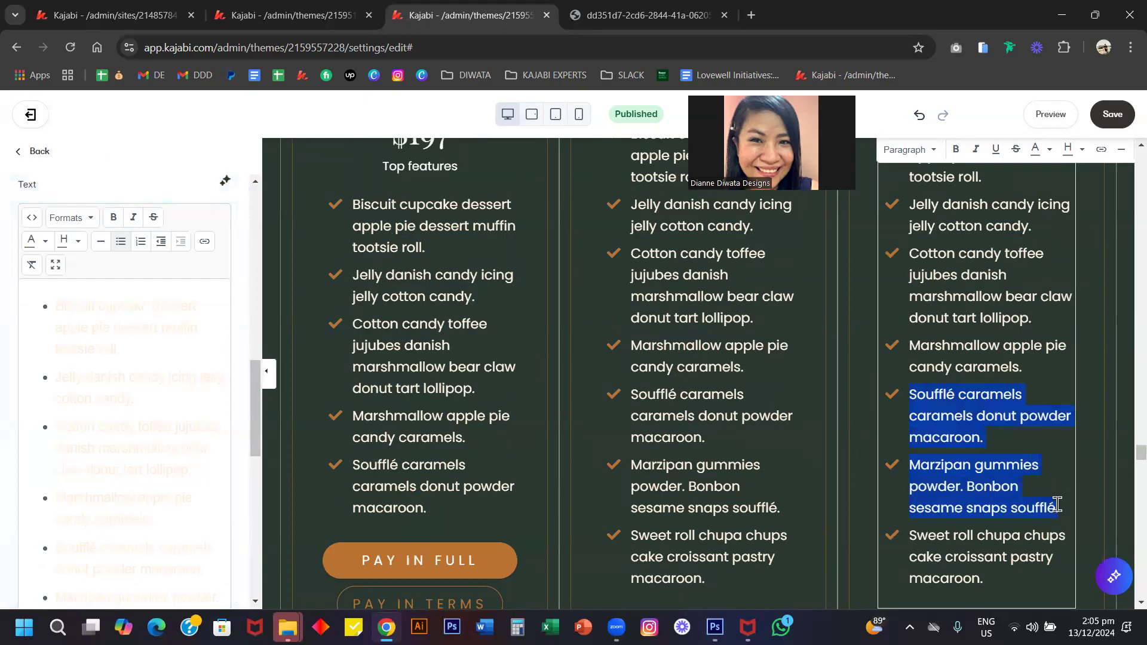
{"action": "key", "text": "BackSpace"}
{"action": "key", "text": "BackSpace"}
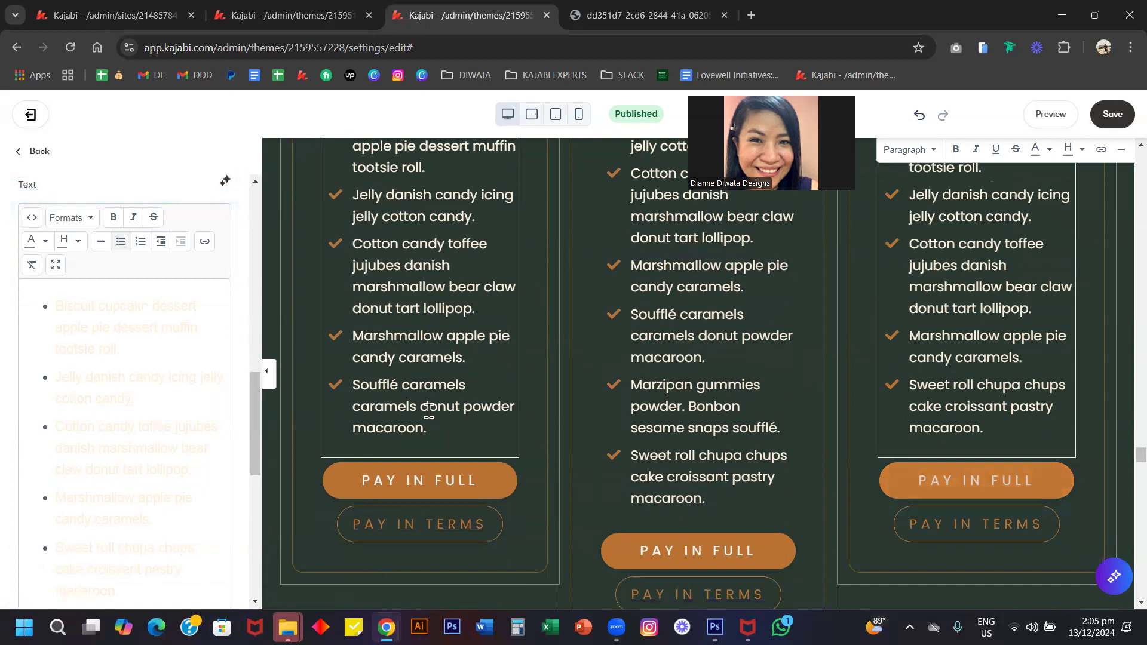
{"action": "scroll", "coordinate": [807, 326], "scroll_direction": "up", "scroll_amount": 5}
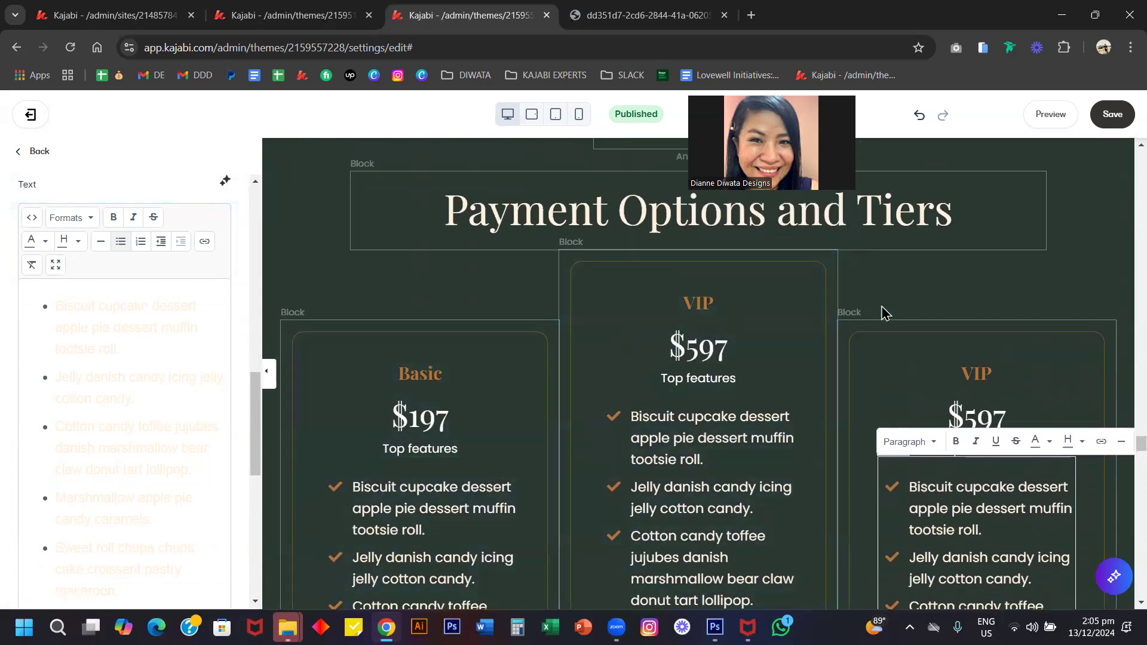
Open the desktop layout settings of the Payment Tiers section
{"action": "scroll", "coordinate": [300, 223], "scroll_direction": "up", "scroll_amount": 2}
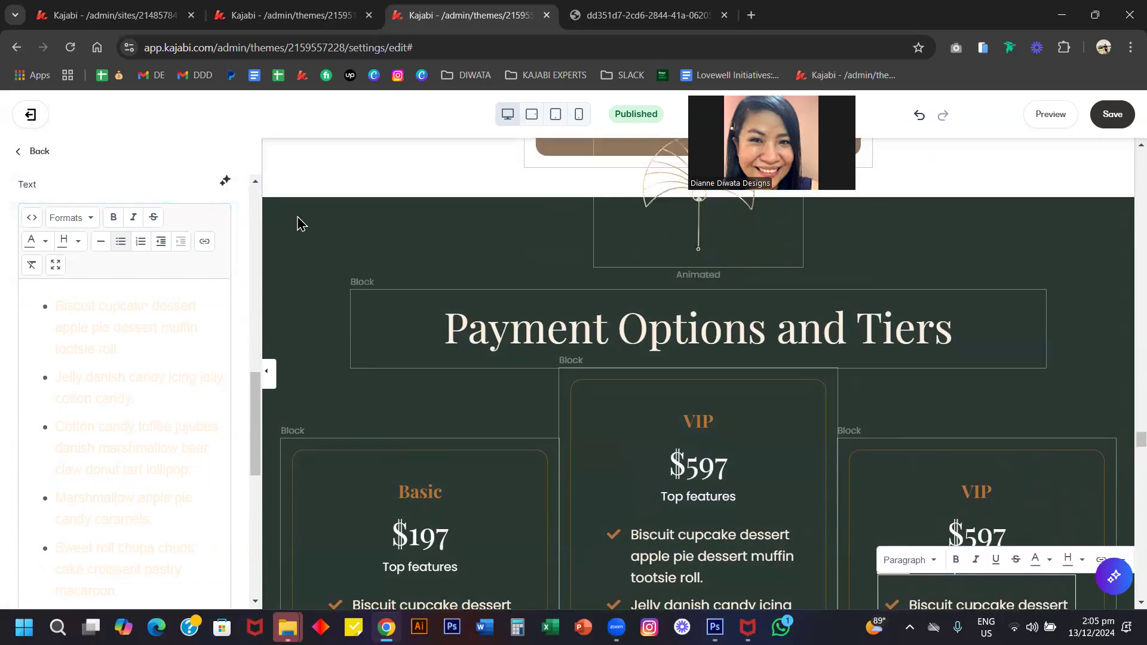
{"action": "left_click", "coordinate": [292, 258]}
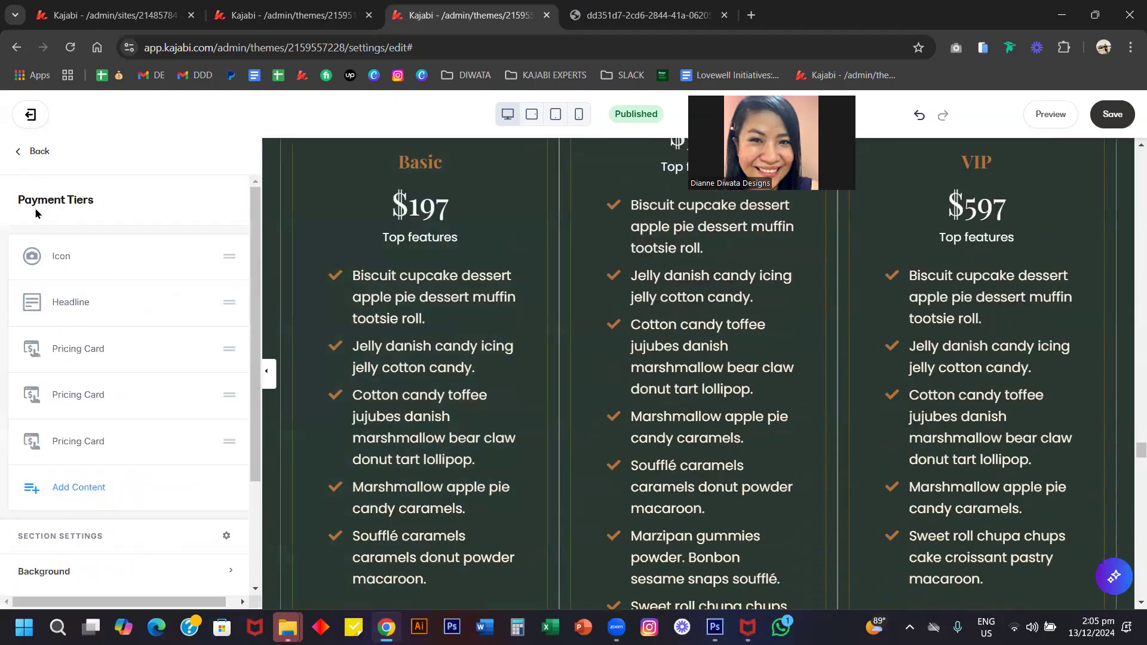
{"action": "scroll", "coordinate": [125, 430], "scroll_direction": "down", "scroll_amount": 3}
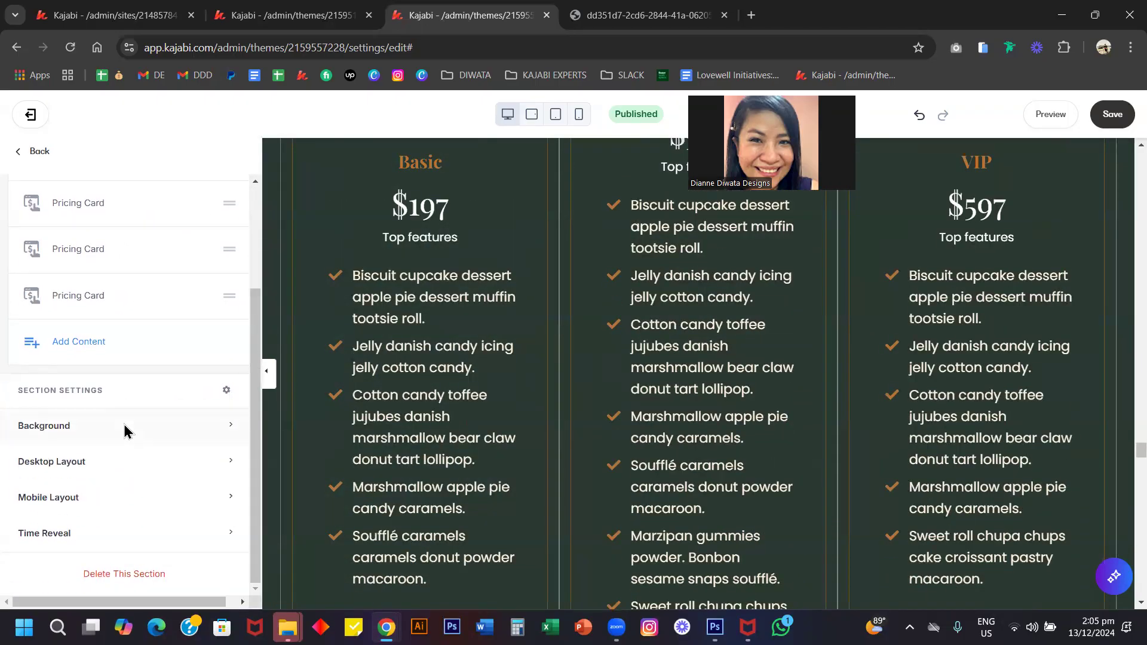
{"action": "left_click", "coordinate": [111, 462]}
{"action": "scroll", "coordinate": [110, 461], "scroll_direction": "down", "scroll_amount": 6}
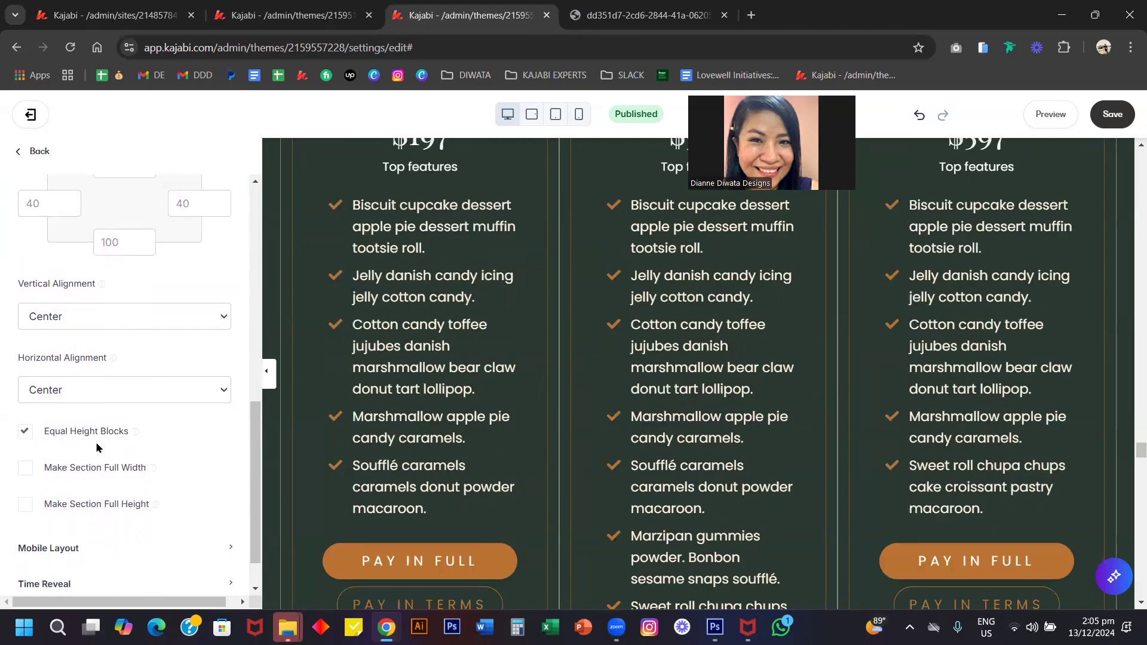
Set the vertical alignment of the Payment Tiers section to Top and check the pricing cards
{"action": "left_click", "coordinate": [75, 319]}
{"action": "left_click", "coordinate": [69, 341]}
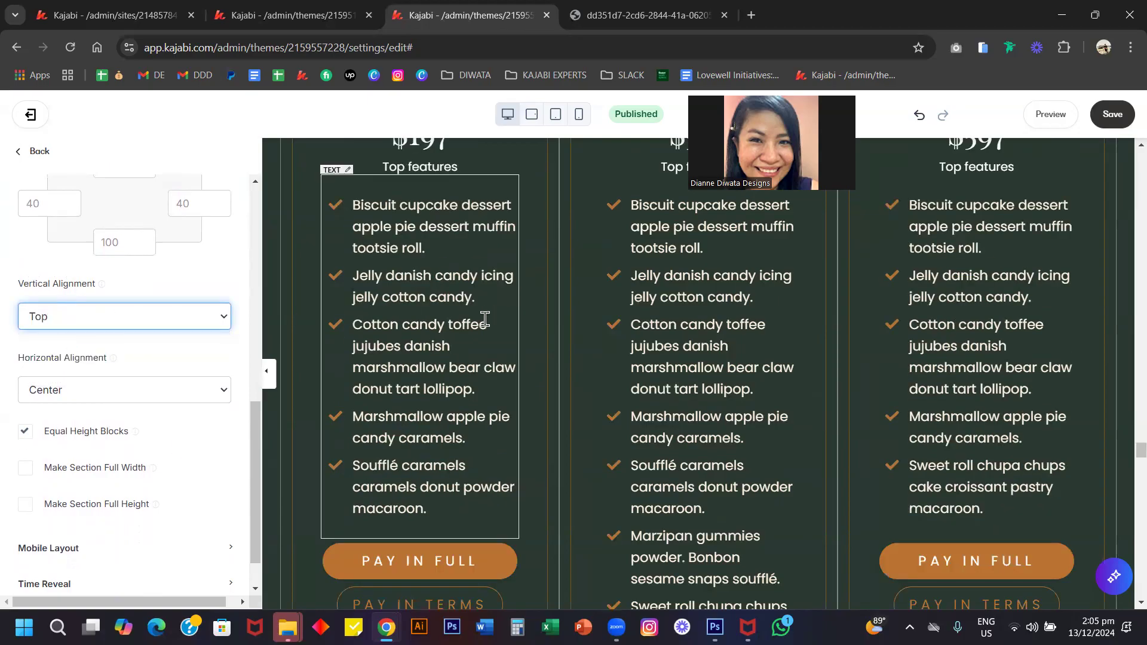
{"action": "scroll", "coordinate": [486, 317], "scroll_direction": "up", "scroll_amount": 4}
{"action": "scroll", "coordinate": [789, 347], "scroll_direction": "down", "scroll_amount": 8}
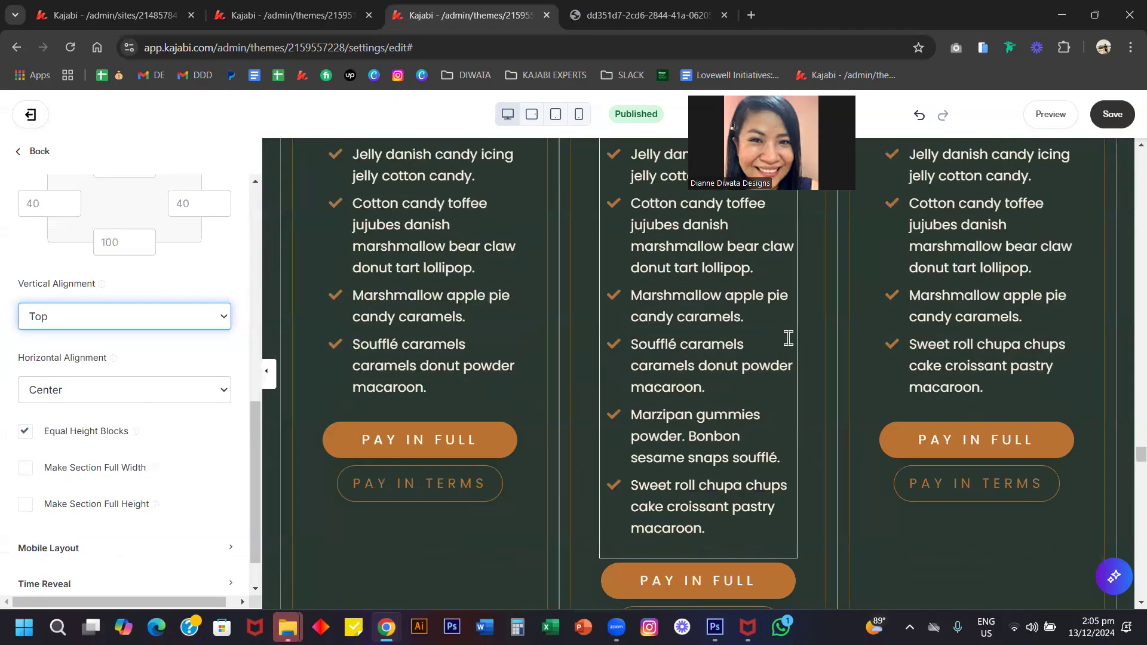
{"action": "scroll", "coordinate": [789, 344], "scroll_direction": "down", "scroll_amount": 1}
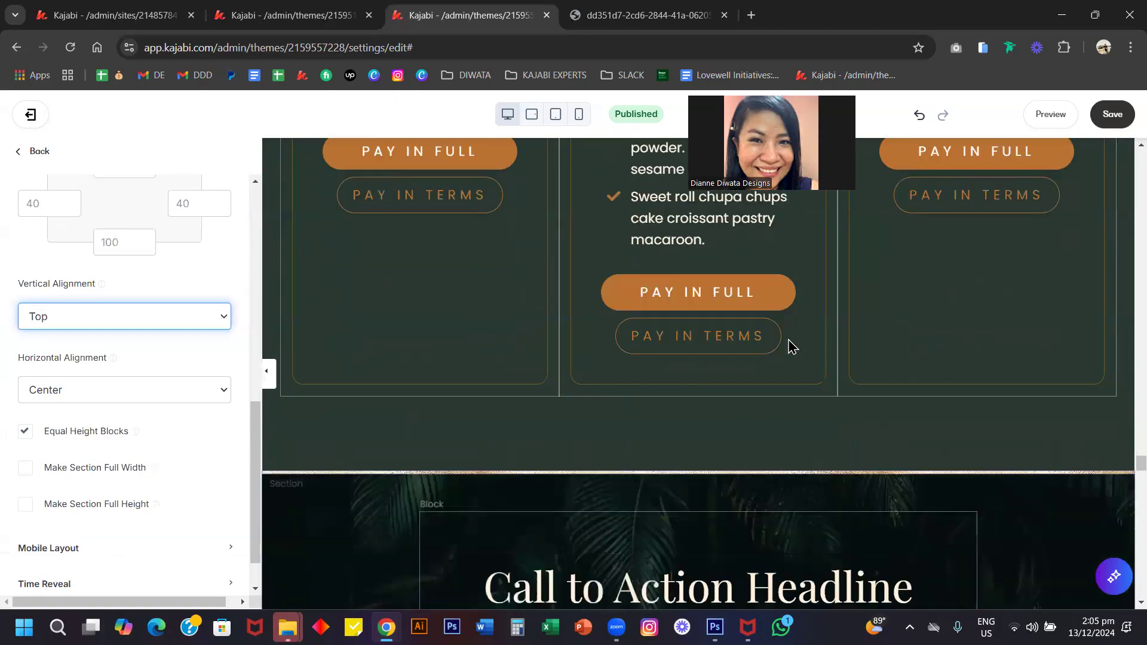
Turn off Equal Height Blocks for the Payment Tiers section and check the pricing cards
{"action": "left_click", "coordinate": [74, 437]}
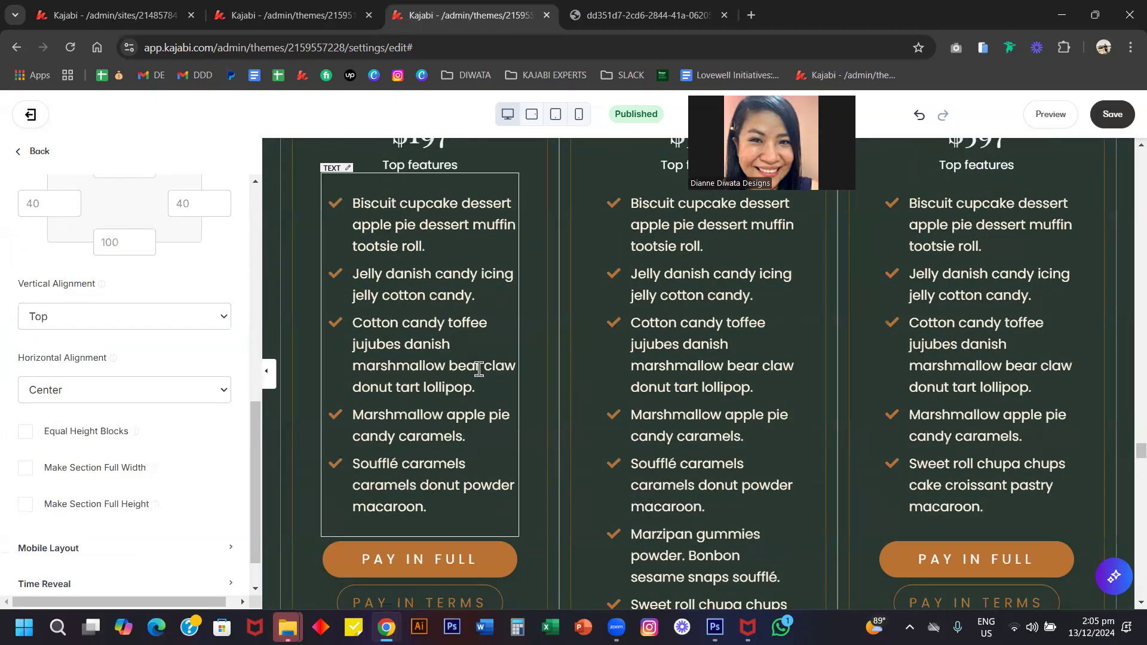
{"action": "scroll", "coordinate": [479, 368], "scroll_direction": "down", "scroll_amount": 5}
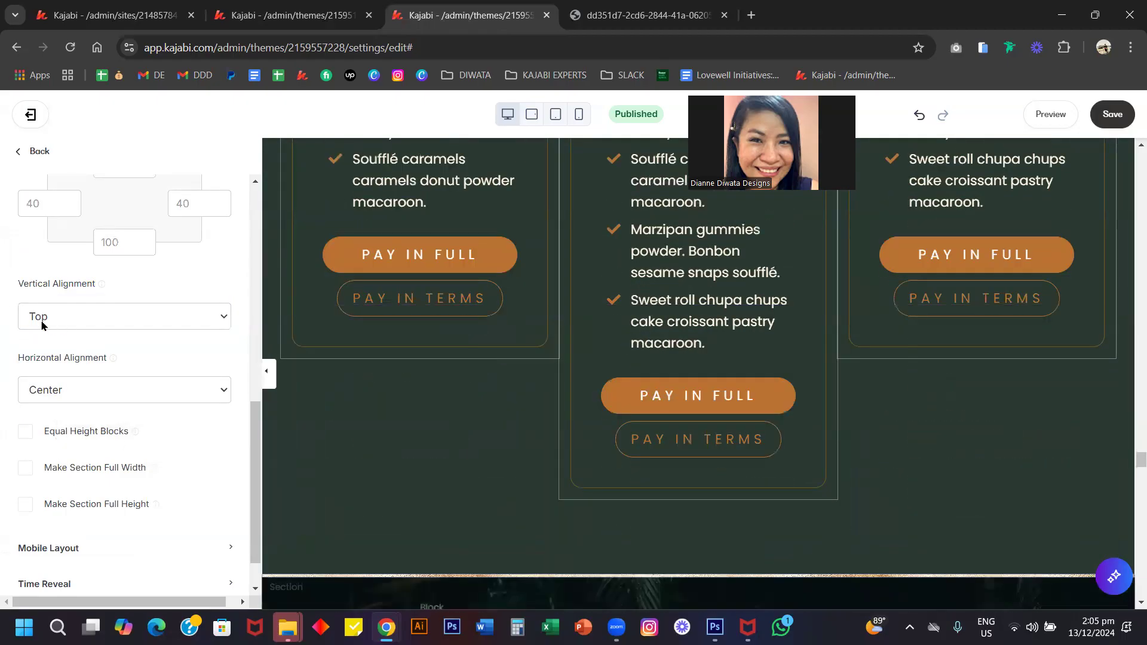
{"action": "scroll", "coordinate": [478, 381], "scroll_direction": "up", "scroll_amount": 8}
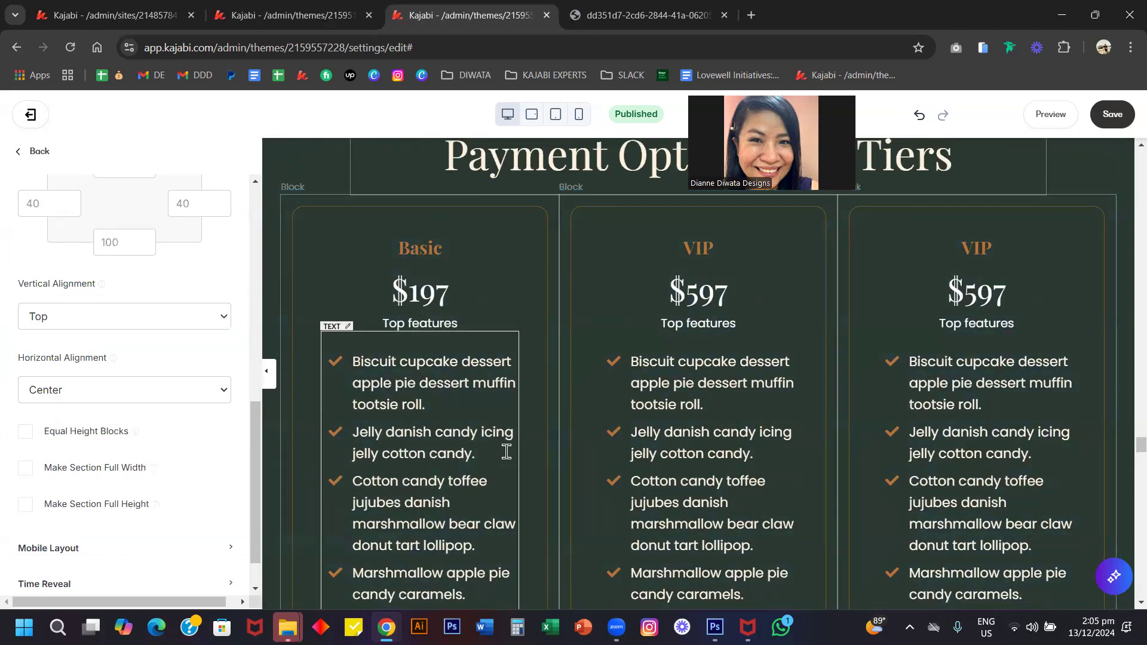
Set the vertical alignment of the Payment Tiers section to Bottom and check how the pricing cards line up
{"action": "scroll", "coordinate": [502, 347], "scroll_direction": "down", "scroll_amount": 1}
{"action": "left_click", "coordinate": [80, 318]}
{"action": "left_click", "coordinate": [84, 375]}
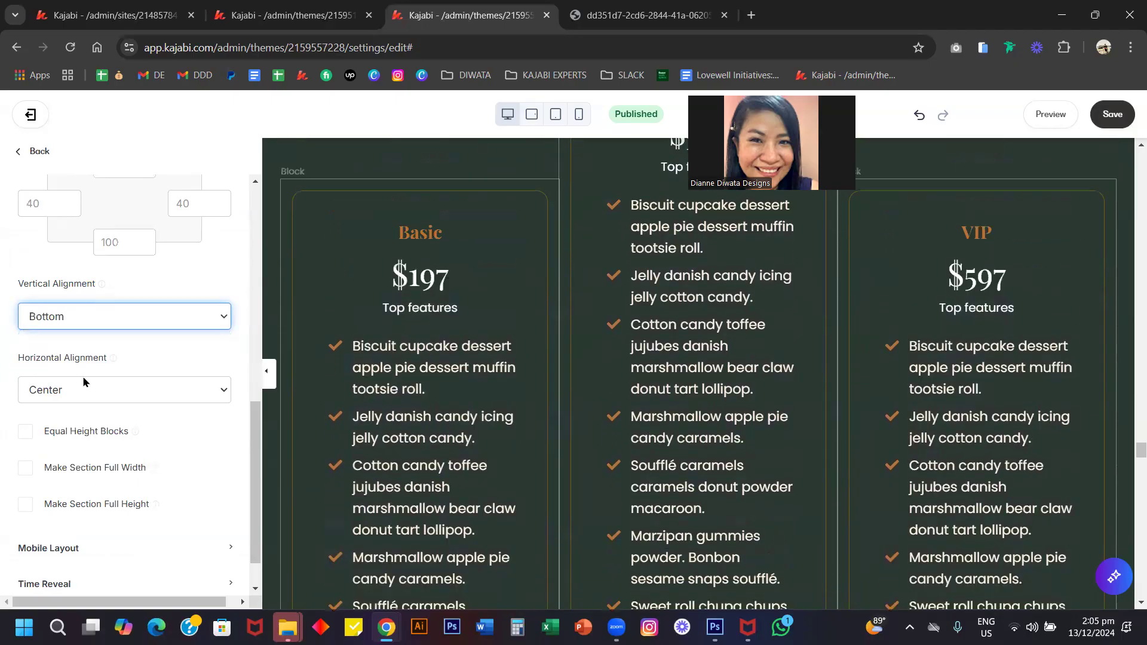
{"action": "scroll", "coordinate": [486, 360], "scroll_direction": "down", "scroll_amount": 4}
{"action": "scroll", "coordinate": [485, 361], "scroll_direction": "down", "scroll_amount": 2}
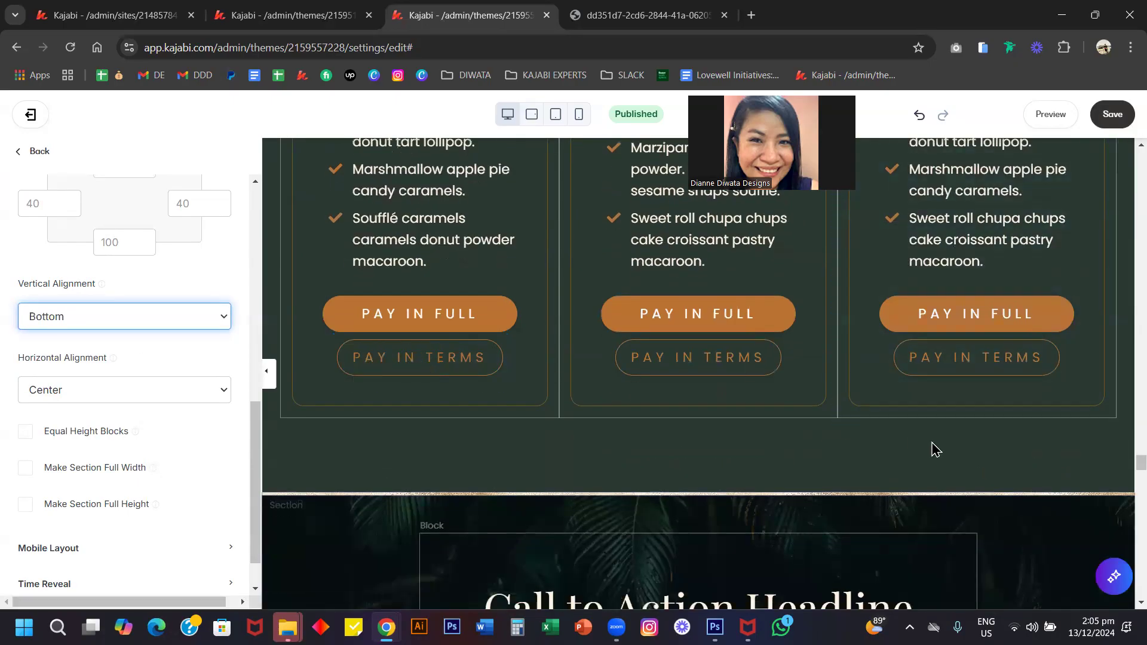
Set the vertical alignment of the Payment Tiers section to Center
{"action": "scroll", "coordinate": [574, 404], "scroll_direction": "up", "scroll_amount": 4}
{"action": "left_click", "coordinate": [146, 317]}
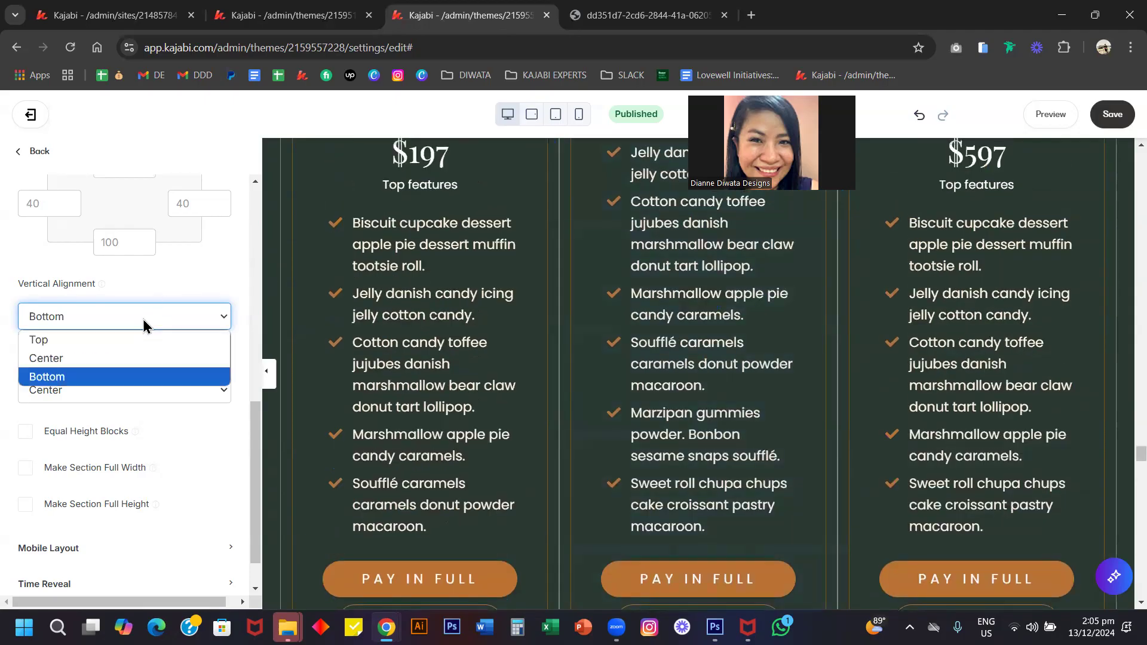
{"action": "left_click", "coordinate": [128, 360]}
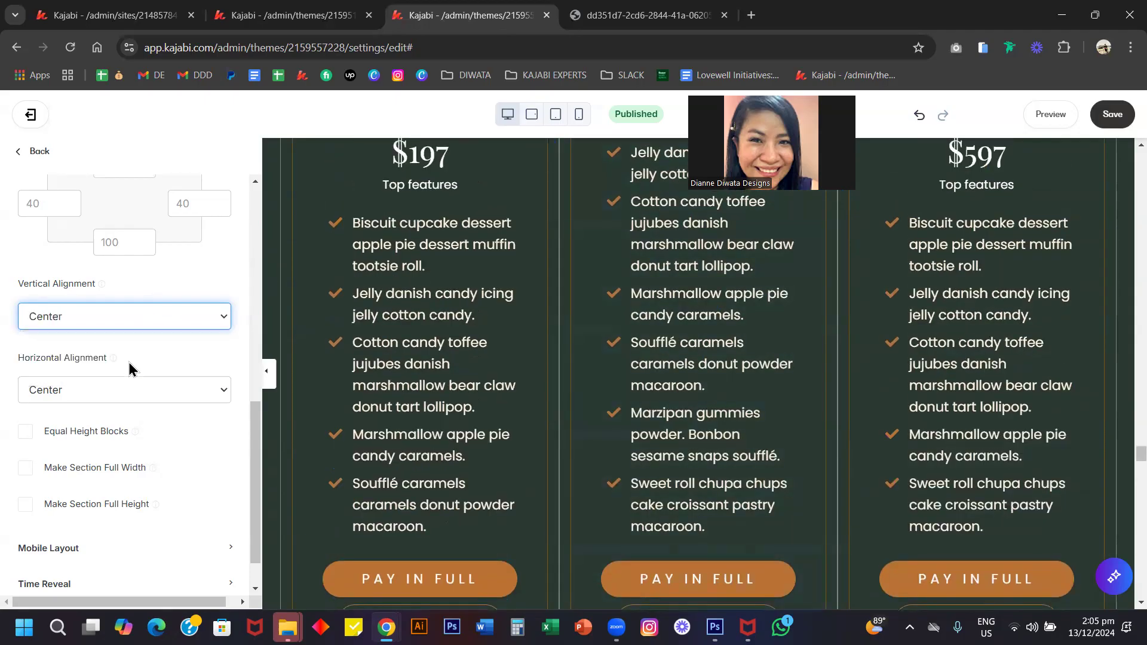
{"action": "left_click_drag", "start_coordinate": [205, 289], "coordinate": [511, 331]}
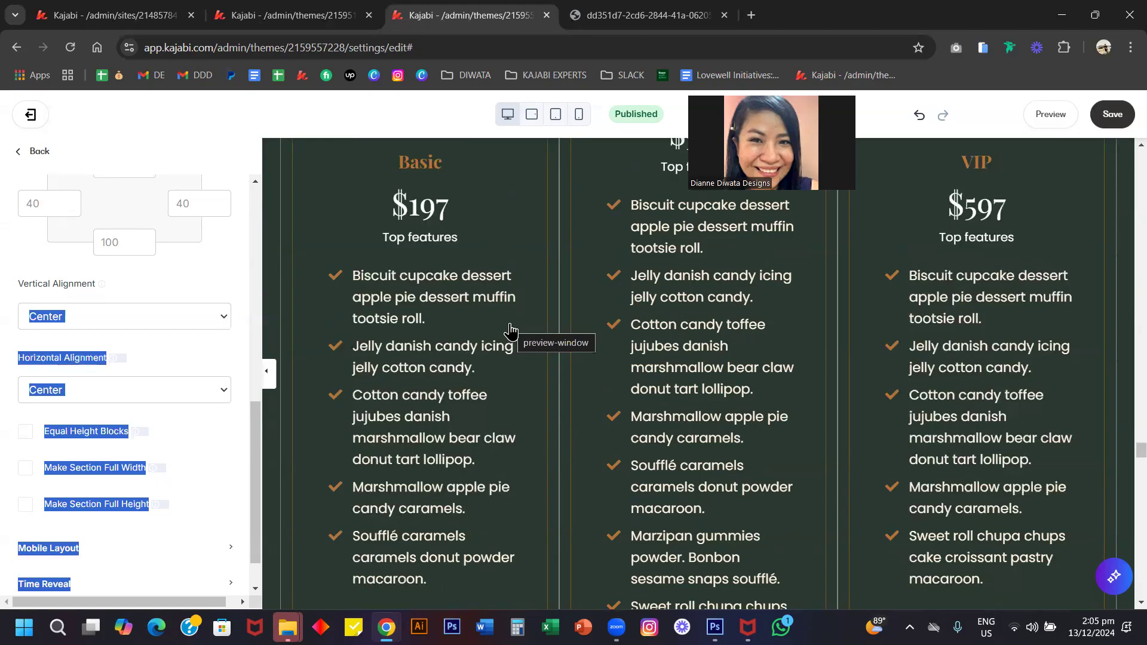
View the About the Founder section in a wider preview with the settings sidebar temporarily collapsed
{"action": "scroll", "coordinate": [511, 331], "scroll_direction": "down", "scroll_amount": 10}
{"action": "scroll", "coordinate": [511, 331], "scroll_direction": "down", "scroll_amount": 18}
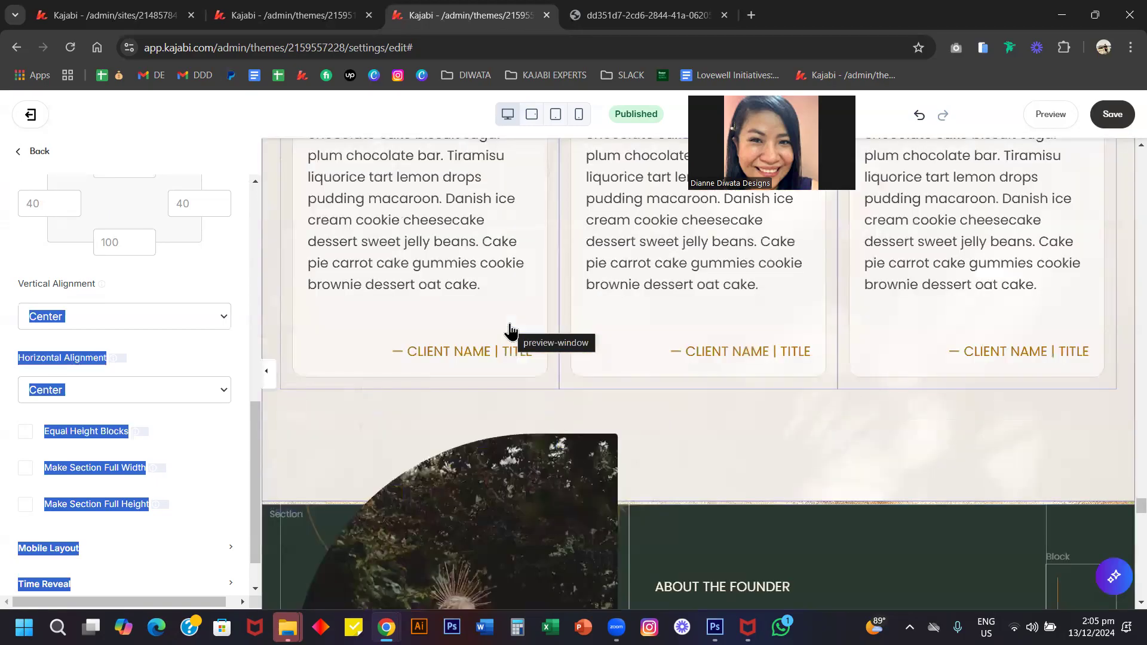
{"action": "scroll", "coordinate": [511, 331], "scroll_direction": "down", "scroll_amount": 5}
{"action": "left_click", "coordinate": [268, 386]}
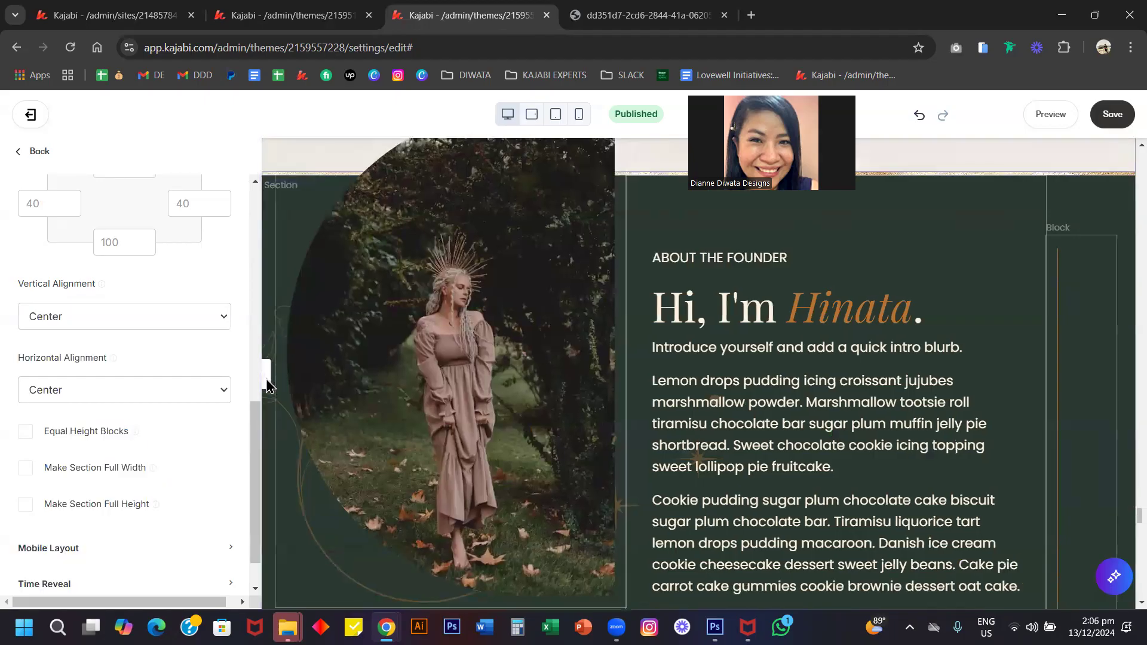
{"action": "left_click", "coordinate": [267, 385]}
{"action": "mouse_move", "coordinate": [310, 297]}
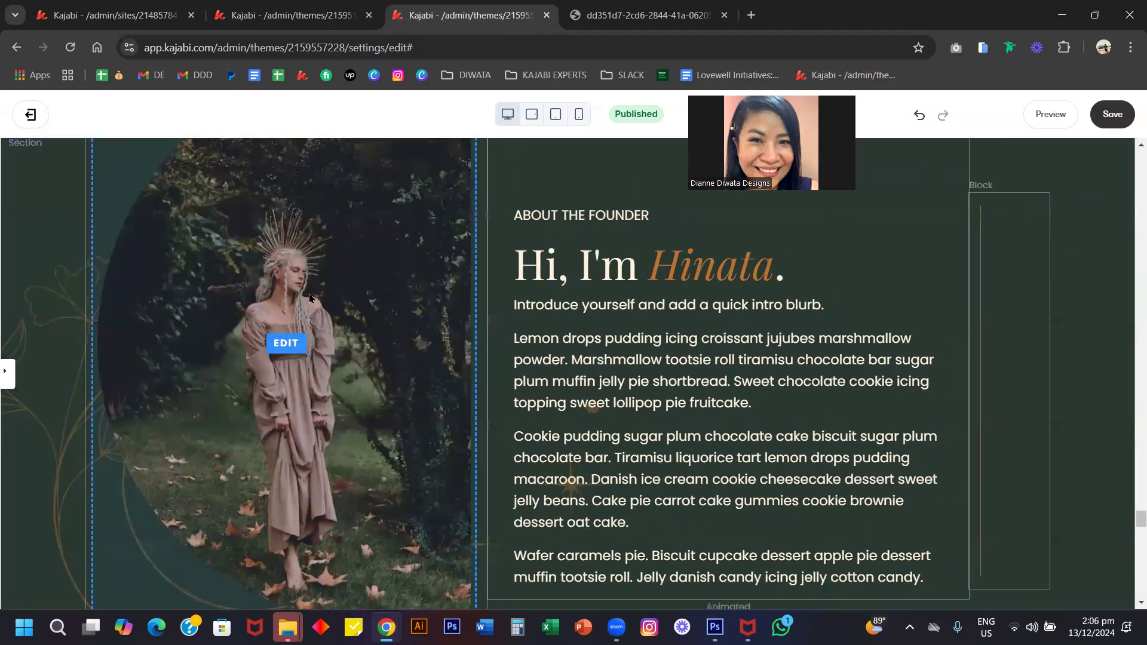
{"action": "left_click", "coordinate": [8, 370]}
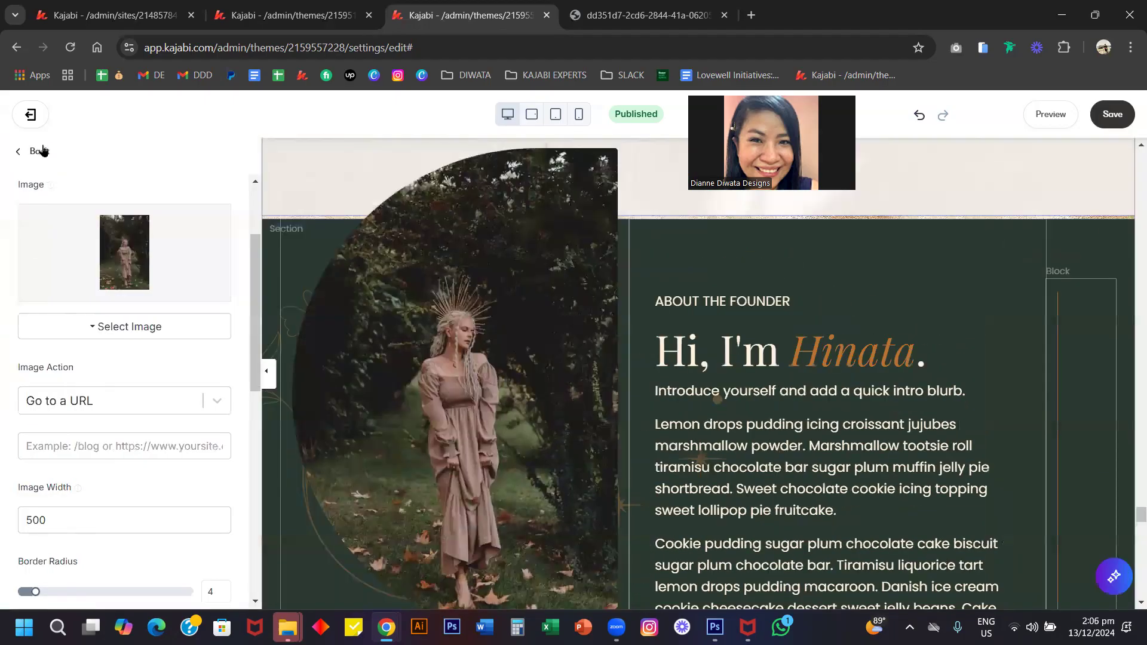
Open the page's custom CSS, enlarge the code box and examine the border-radius rule for the About Image Block
{"action": "left_click", "coordinate": [44, 152]}
{"action": "left_click", "coordinate": [40, 153]}
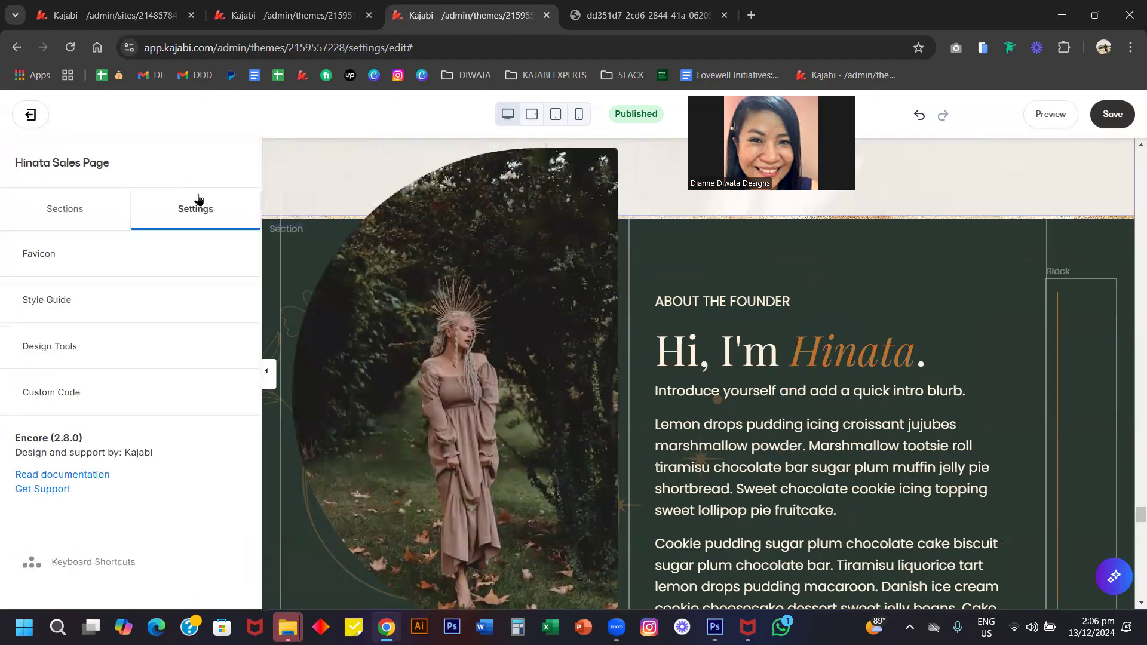
{"action": "left_click", "coordinate": [71, 394]}
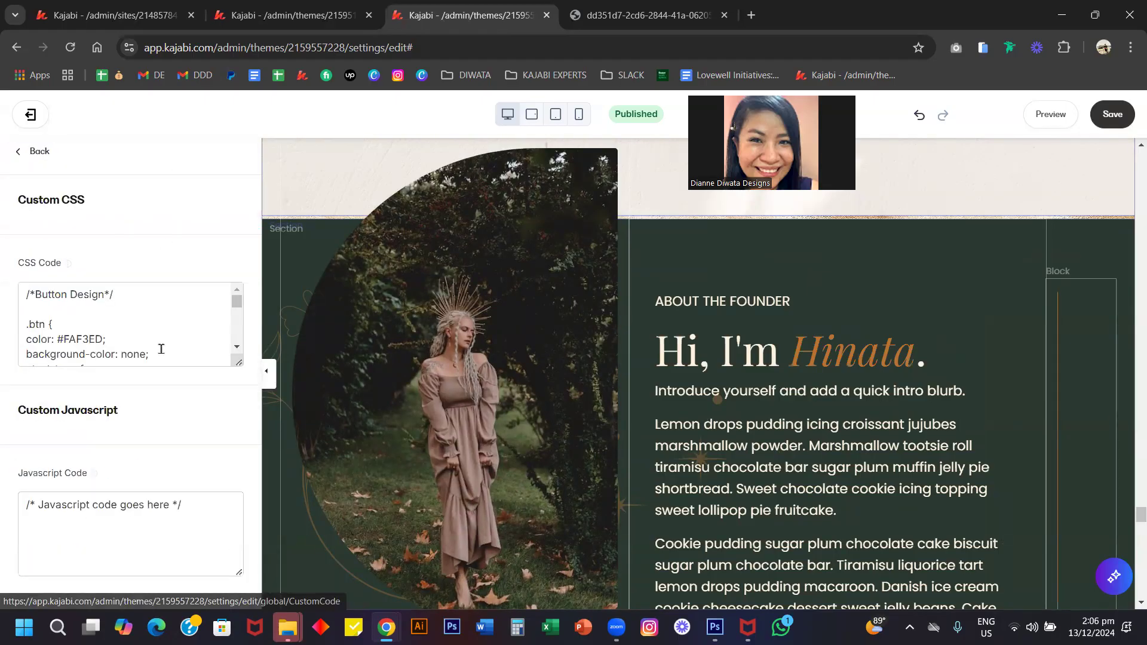
{"action": "left_click_drag", "start_coordinate": [233, 366], "coordinate": [238, 565]}
{"action": "scroll", "coordinate": [159, 483], "scroll_direction": "down", "scroll_amount": 15}
{"action": "scroll", "coordinate": [160, 483], "scroll_direction": "down", "scroll_amount": 12}
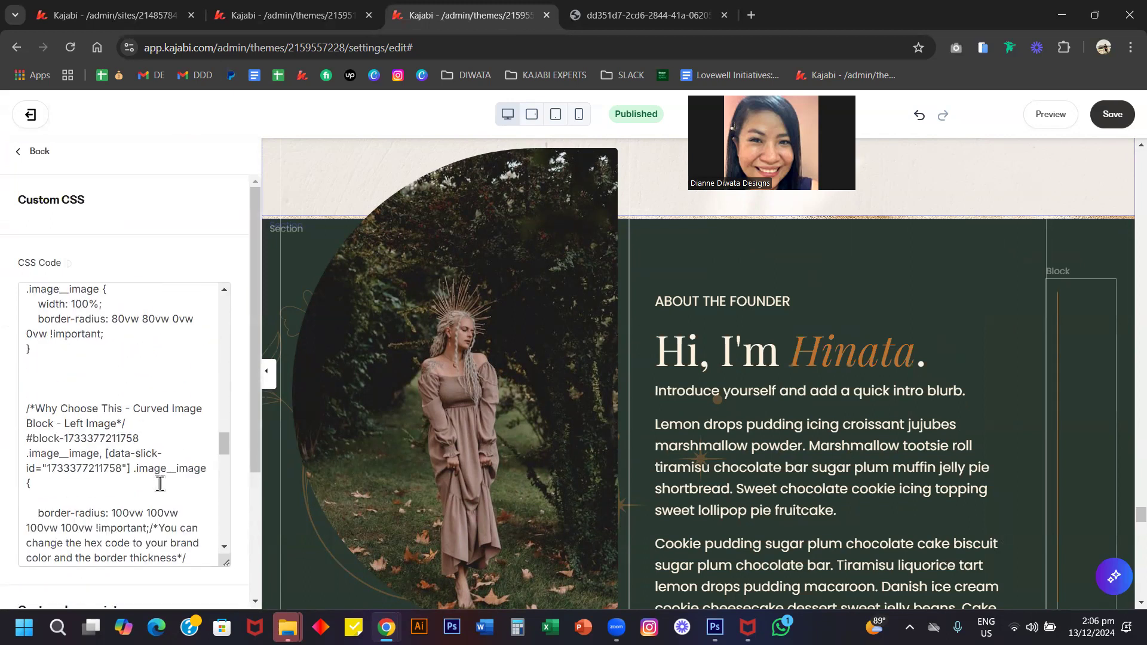
{"action": "scroll", "coordinate": [160, 483], "scroll_direction": "down", "scroll_amount": 8}
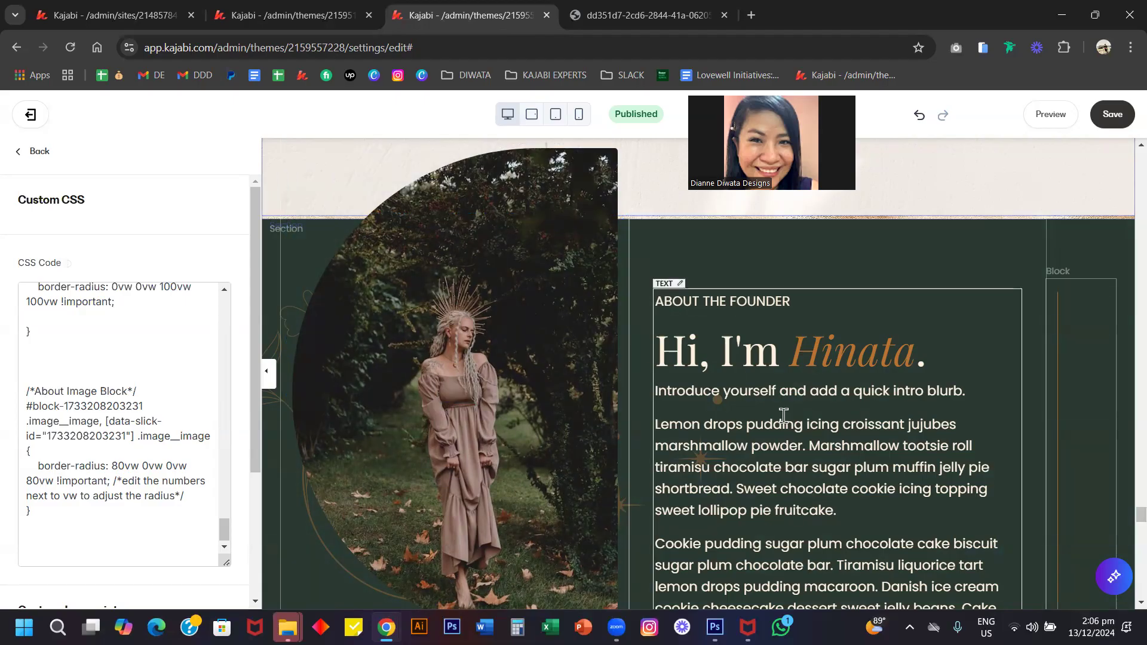
{"action": "scroll", "coordinate": [741, 376], "scroll_direction": "down", "scroll_amount": 6}
{"action": "scroll", "coordinate": [883, 264], "scroll_direction": "up", "scroll_amount": 5}
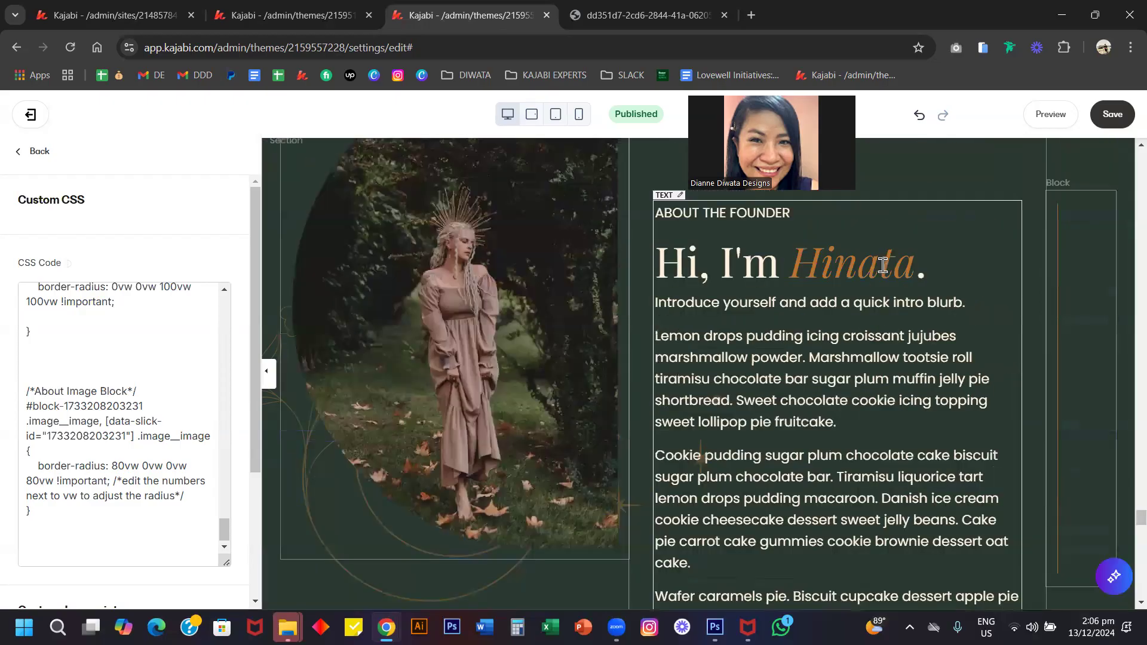
Try a height of 200px in the code of the vertical line beside the founder text and restore it to 500px
{"action": "left_click", "coordinate": [1088, 261]}
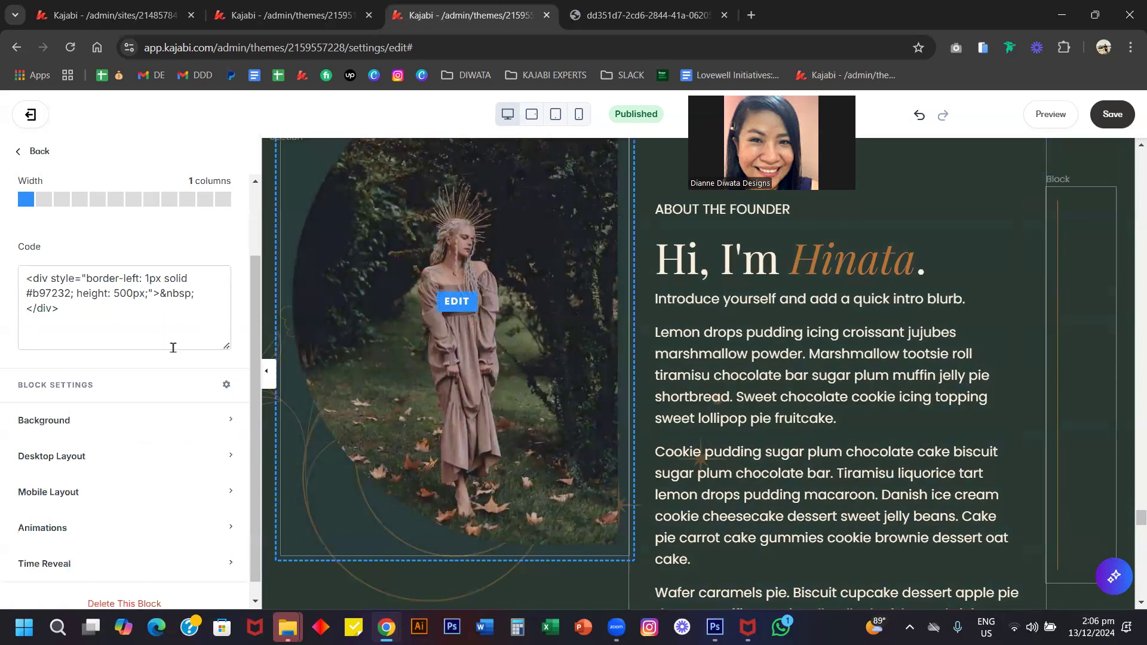
{"action": "double_click", "coordinate": [54, 293]}
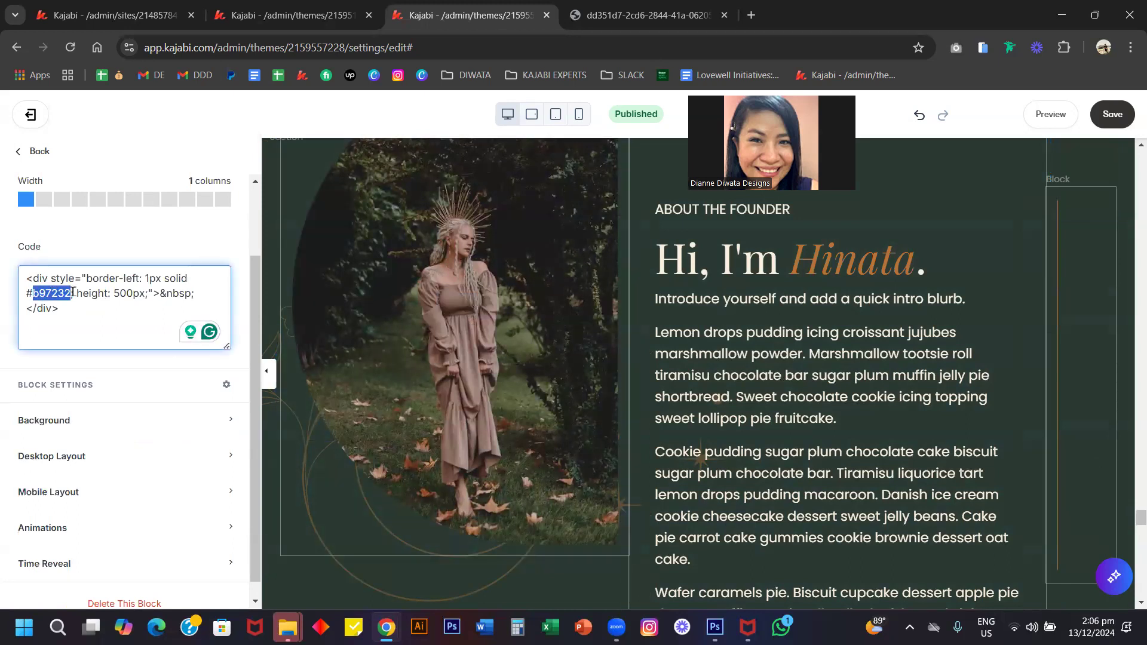
{"action": "left_click", "coordinate": [120, 292]}
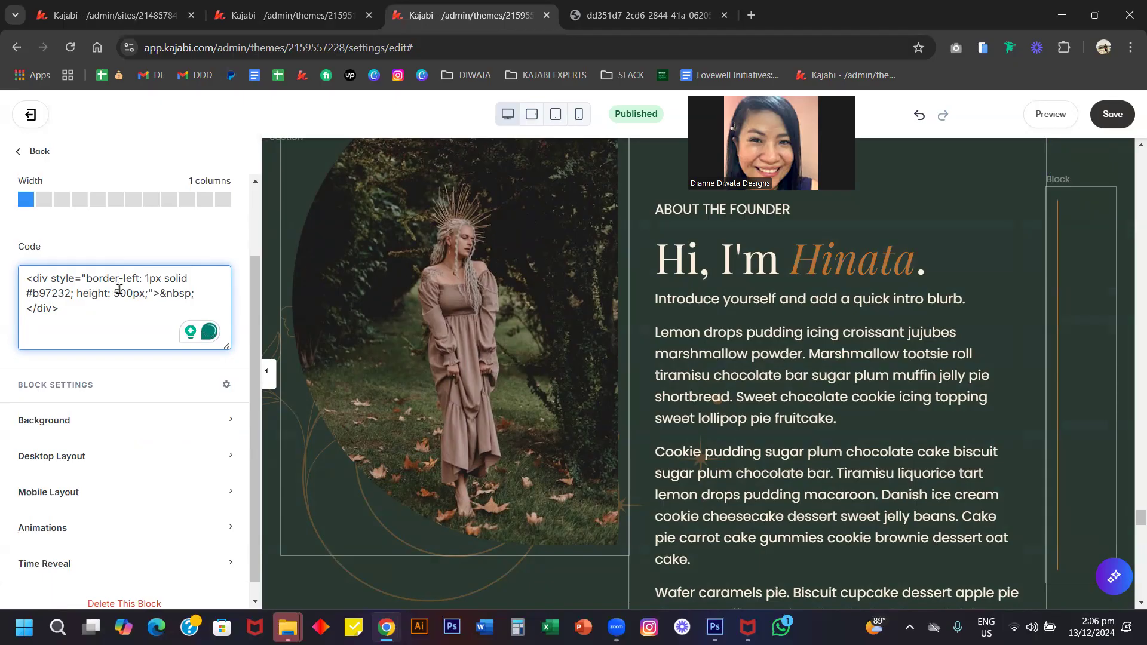
{"action": "key", "text": "BackSpace"}
{"action": "type", "text": "2"}
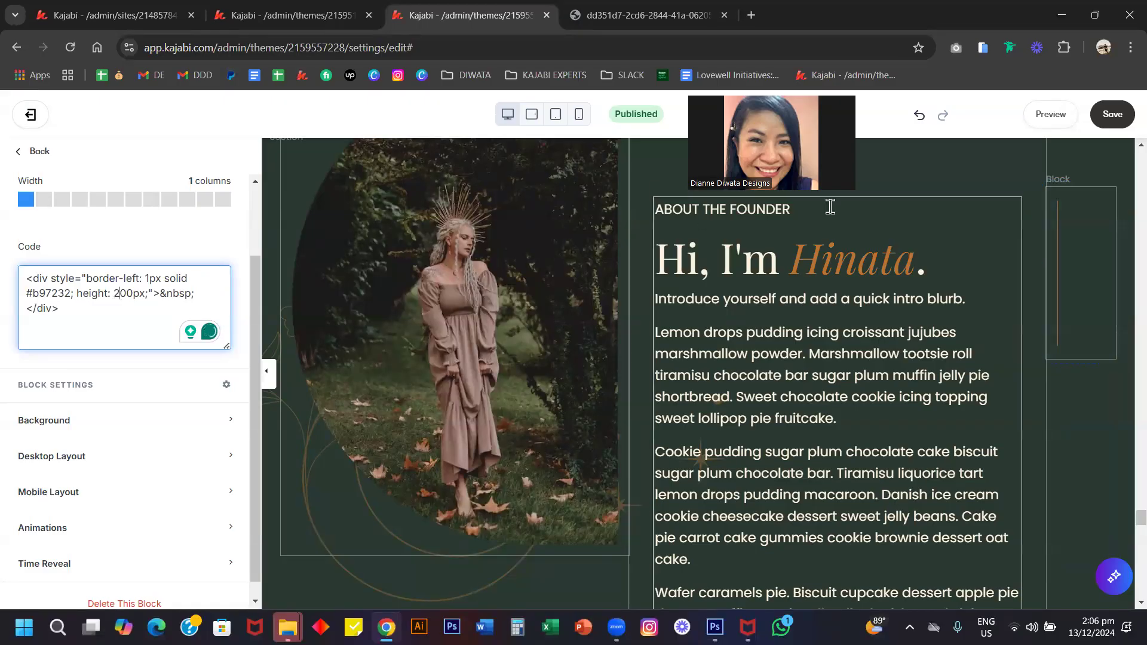
{"action": "key", "text": "ctrl+z"}
{"action": "type", "text": "5"}
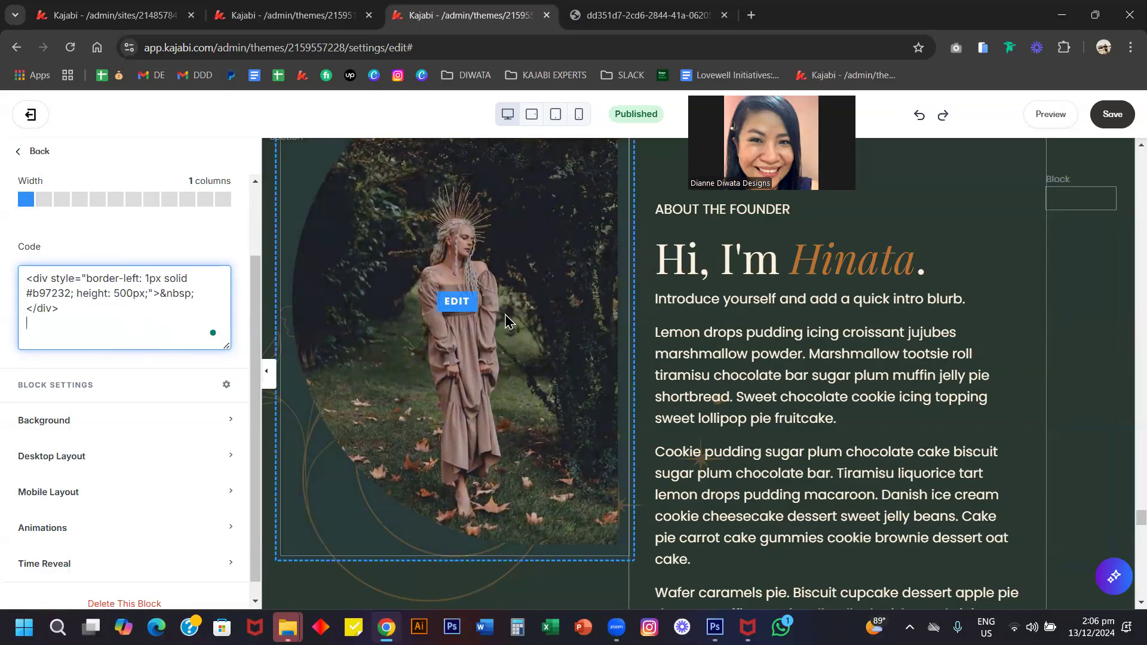
Duplicate the last accordion block in the FAQs section
{"action": "scroll", "coordinate": [530, 341], "scroll_direction": "down", "scroll_amount": 4}
{"action": "scroll", "coordinate": [530, 341], "scroll_direction": "down", "scroll_amount": 9}
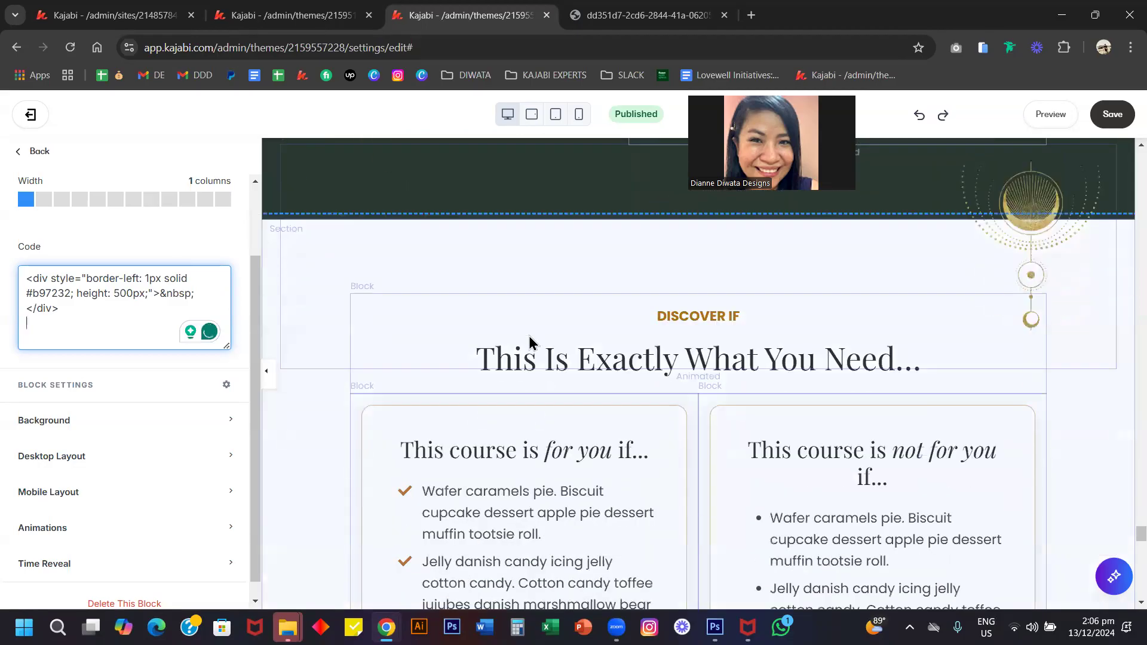
{"action": "scroll", "coordinate": [529, 335], "scroll_direction": "down", "scroll_amount": 15}
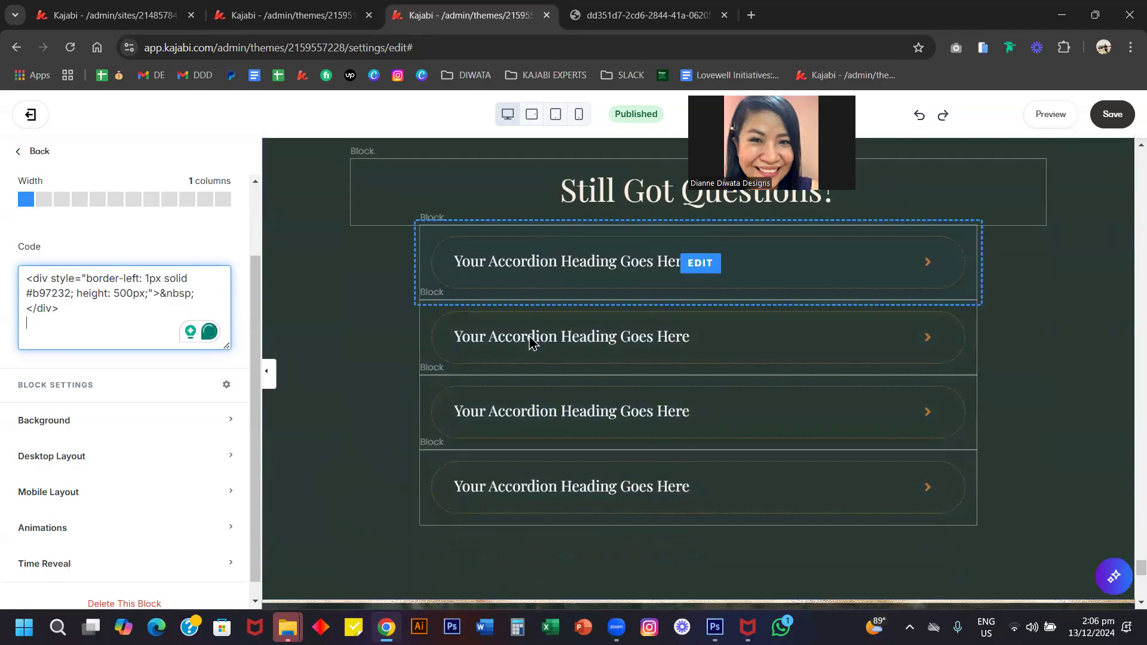
{"action": "scroll", "coordinate": [530, 340], "scroll_direction": "down", "scroll_amount": 3}
{"action": "scroll", "coordinate": [530, 340], "scroll_direction": "up", "scroll_amount": 9}
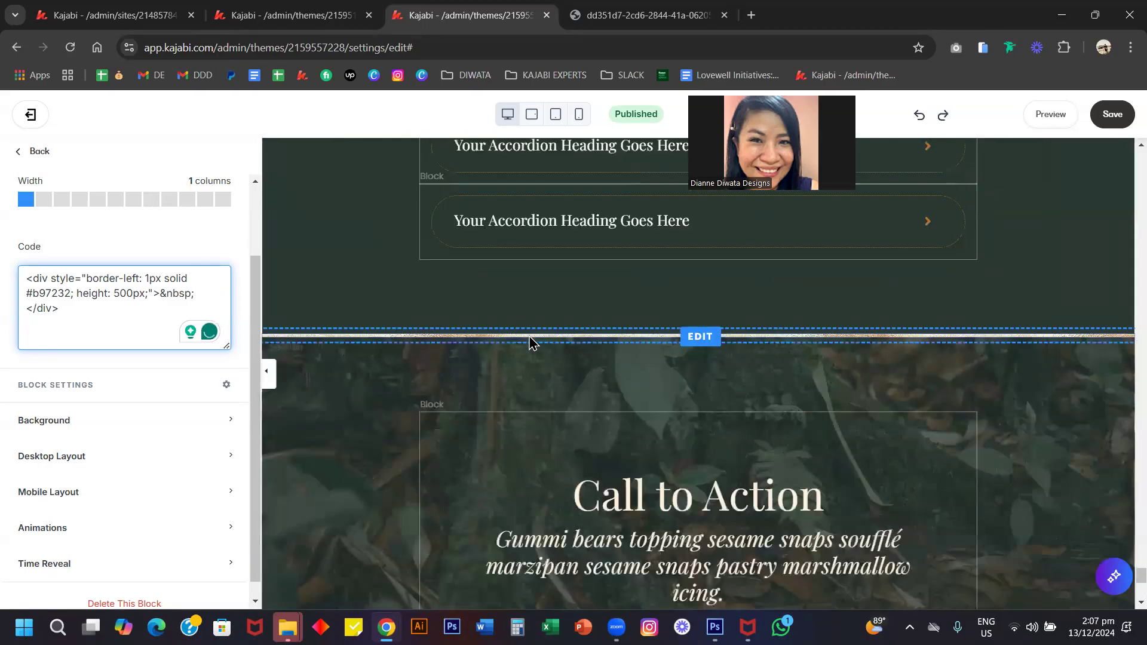
{"action": "left_click", "coordinate": [339, 293]}
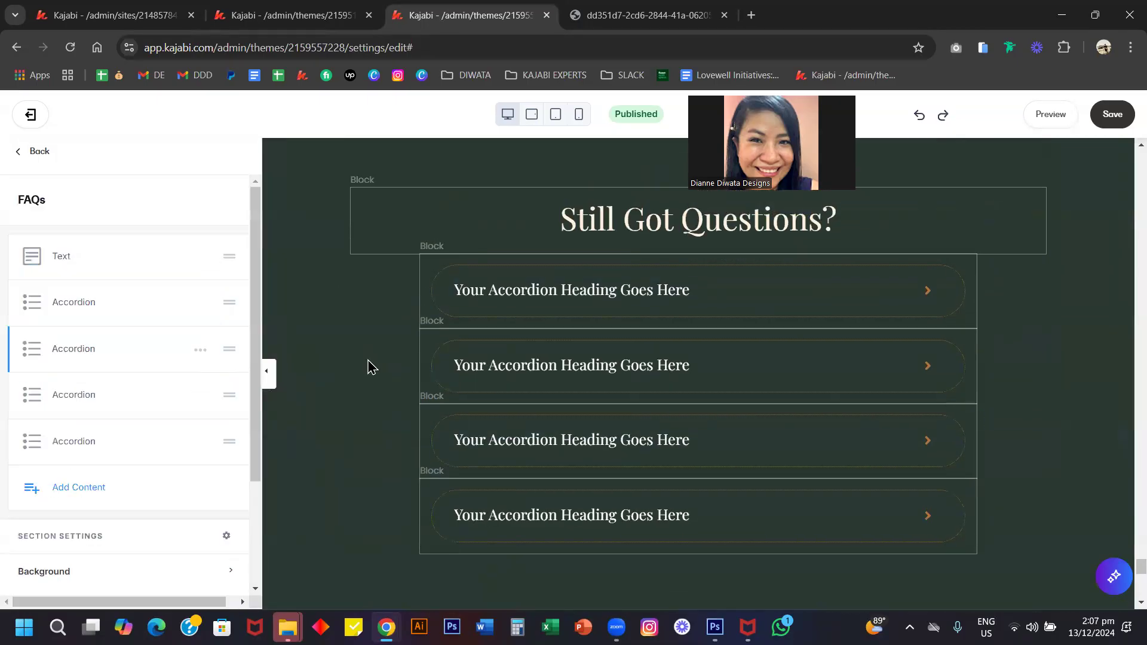
{"action": "left_click", "coordinate": [201, 444]}
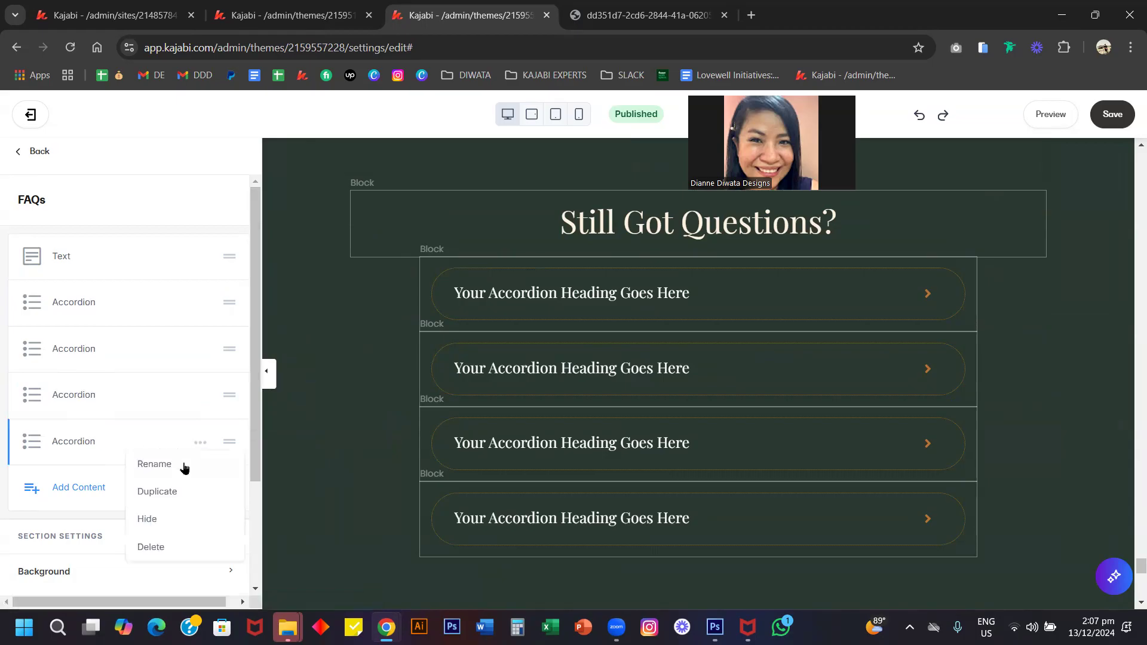
{"action": "left_click", "coordinate": [157, 492]}
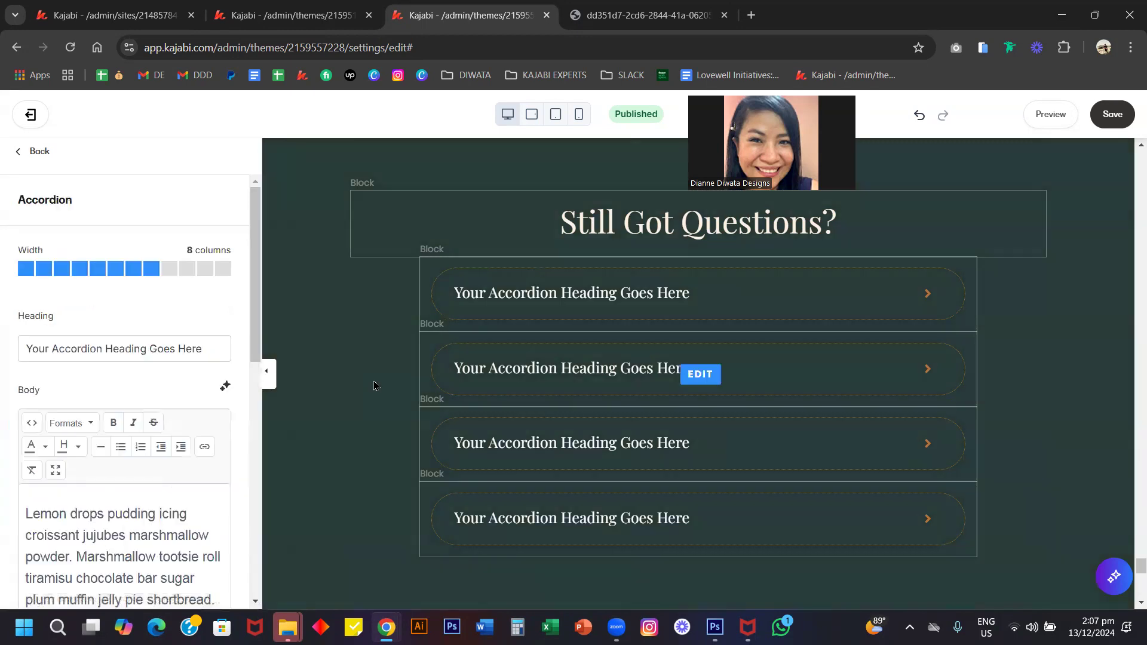
Set the border width of the last FAQ accordion block to 4 in its background settings
{"action": "scroll", "coordinate": [418, 382], "scroll_direction": "down", "scroll_amount": 3}
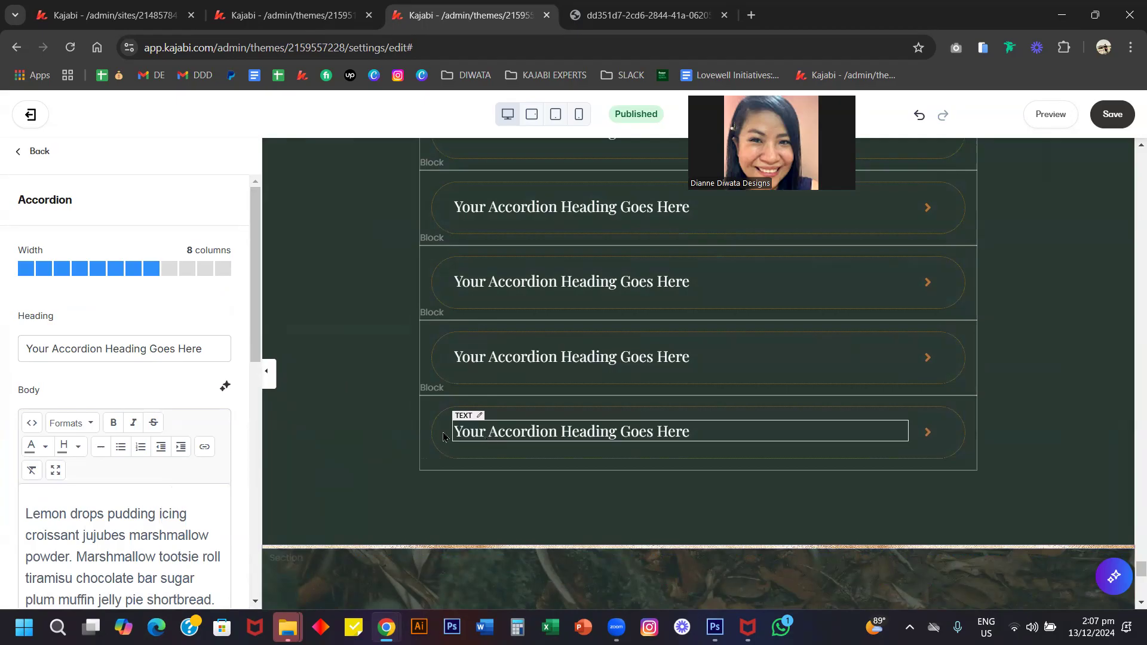
{"action": "scroll", "coordinate": [56, 478], "scroll_direction": "down", "scroll_amount": 10}
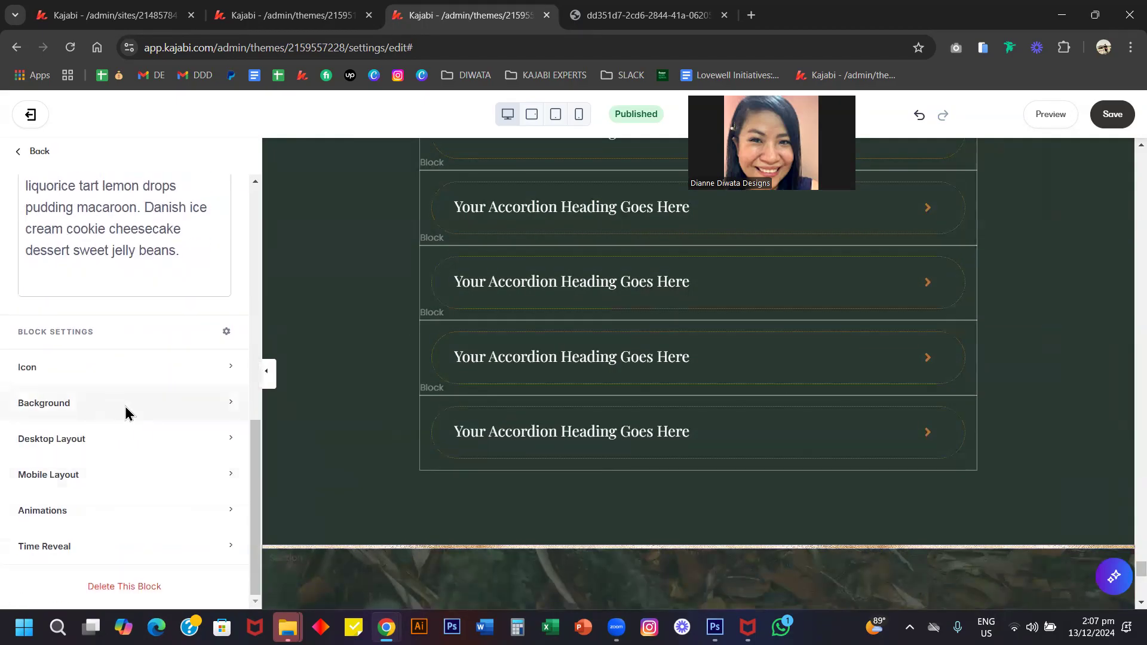
{"action": "left_click", "coordinate": [130, 404]}
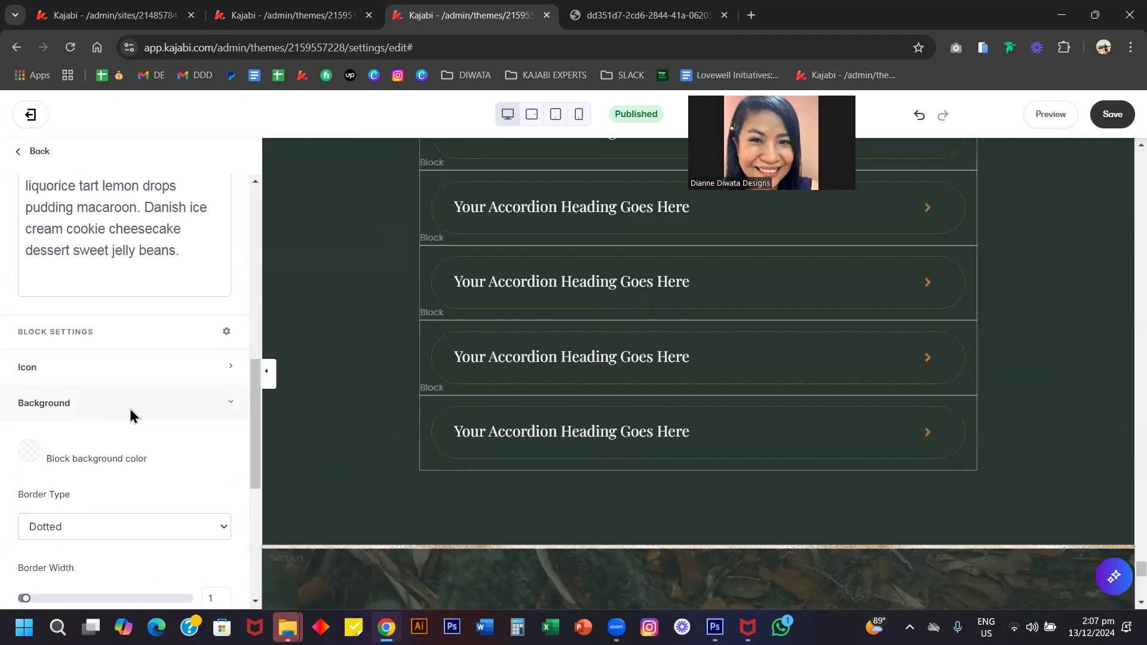
{"action": "scroll", "coordinate": [131, 409], "scroll_direction": "down", "scroll_amount": 4}
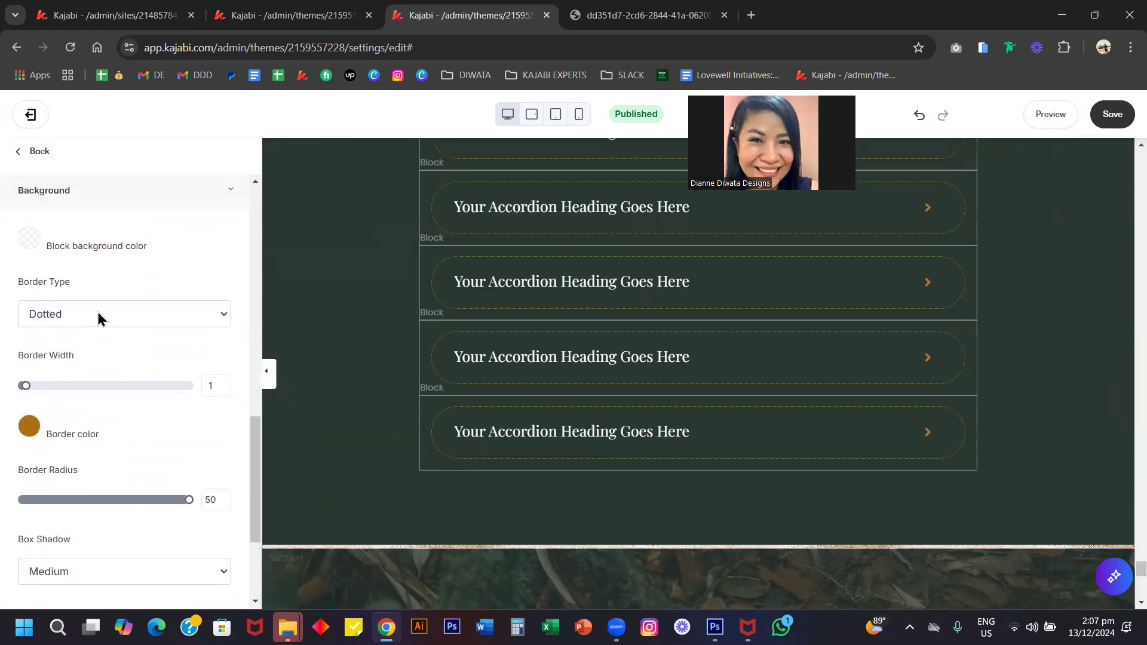
{"action": "left_click", "coordinate": [98, 317]}
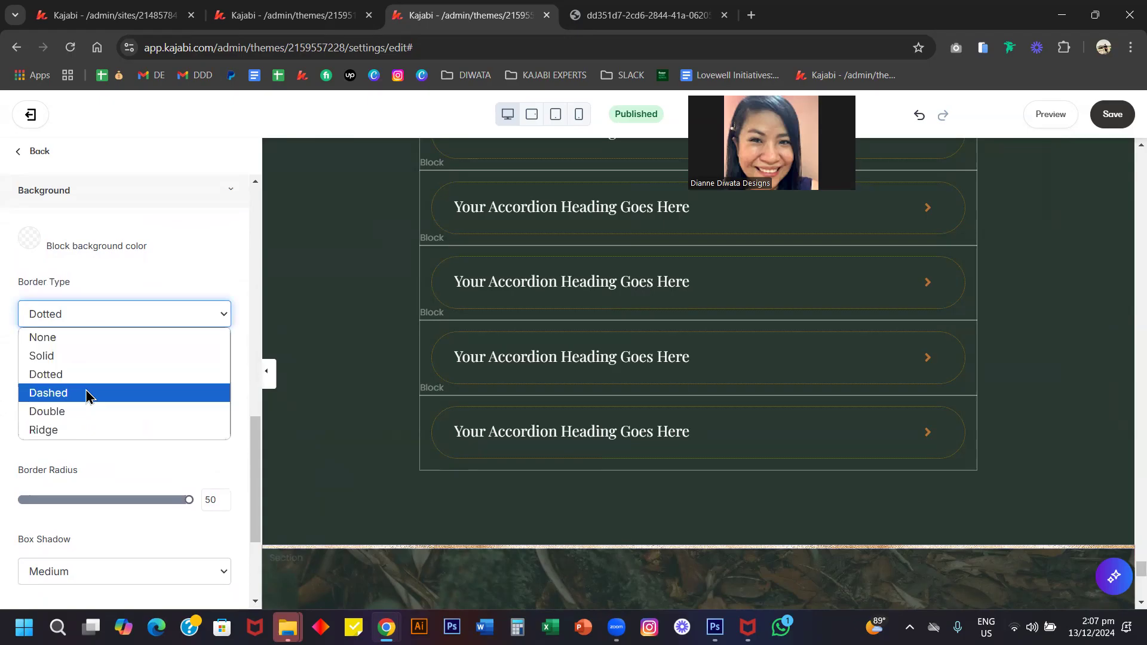
{"action": "left_click", "coordinate": [207, 276]}
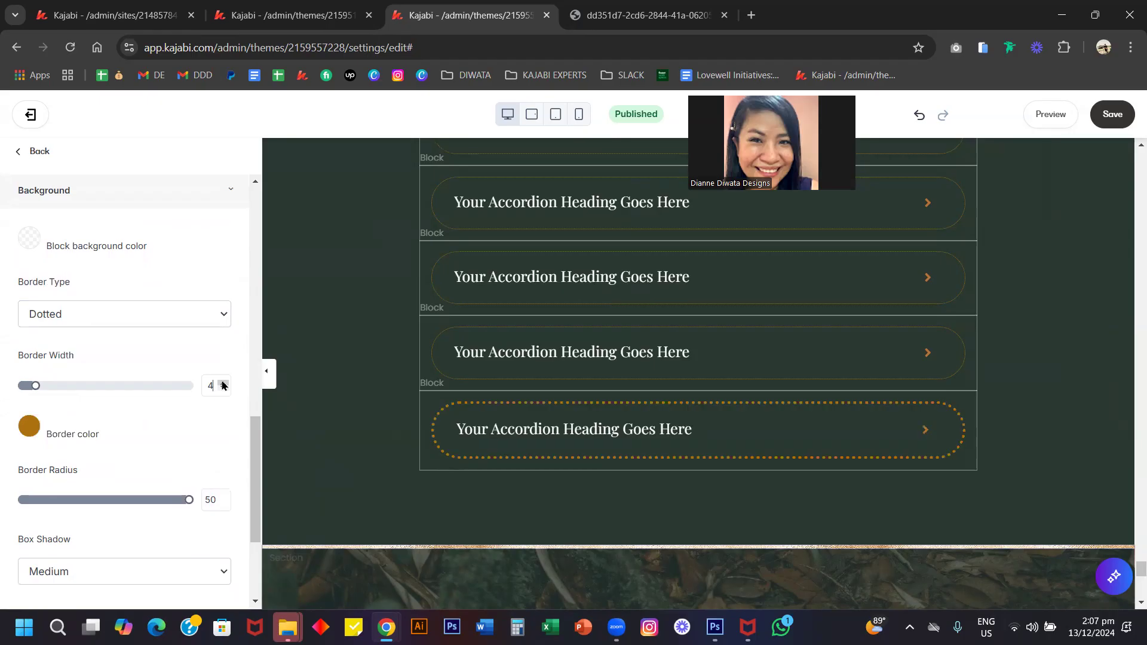
Try a solid border on the last accordion block, and set its border type to None
{"action": "left_click", "coordinate": [108, 308]}
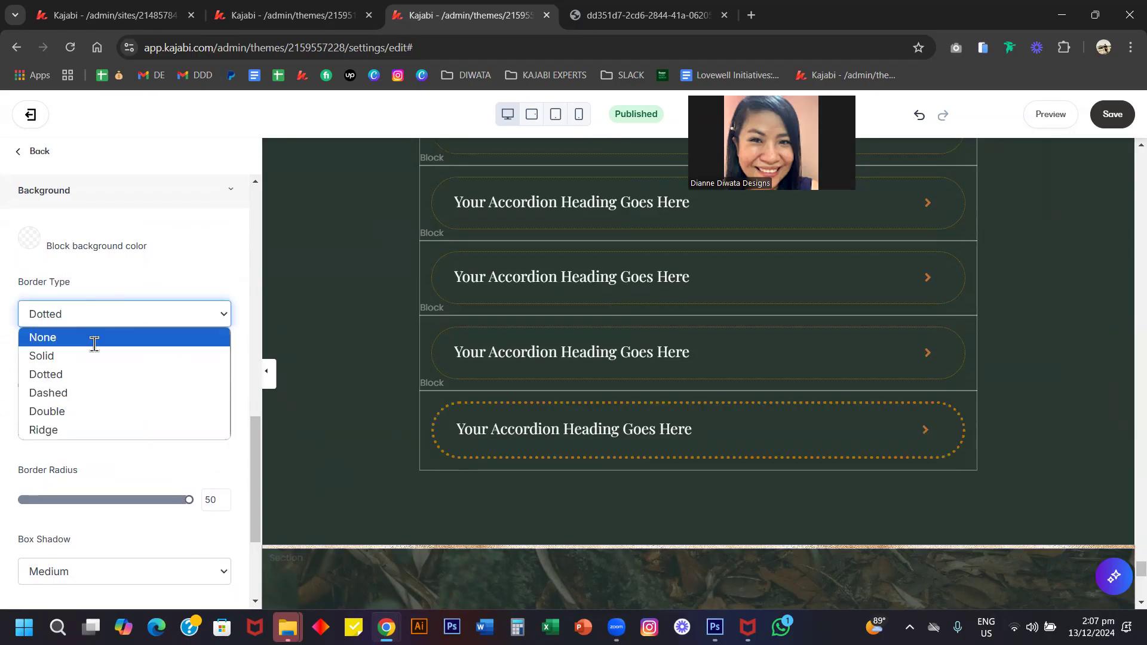
{"action": "left_click", "coordinate": [95, 350]}
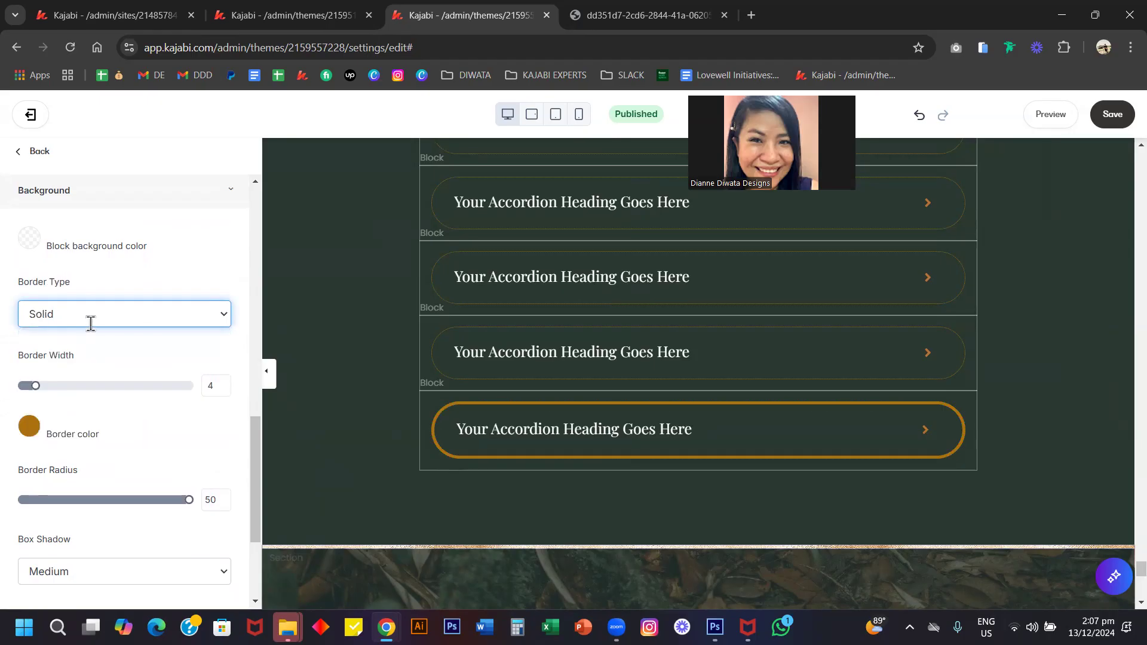
{"action": "left_click", "coordinate": [77, 308]}
{"action": "left_click", "coordinate": [49, 337]}
Give the last accordion block a cream background color (RGB 255, 242, 222) from the palette swatches
{"action": "left_click", "coordinate": [29, 240]}
{"action": "left_click", "coordinate": [31, 446]}
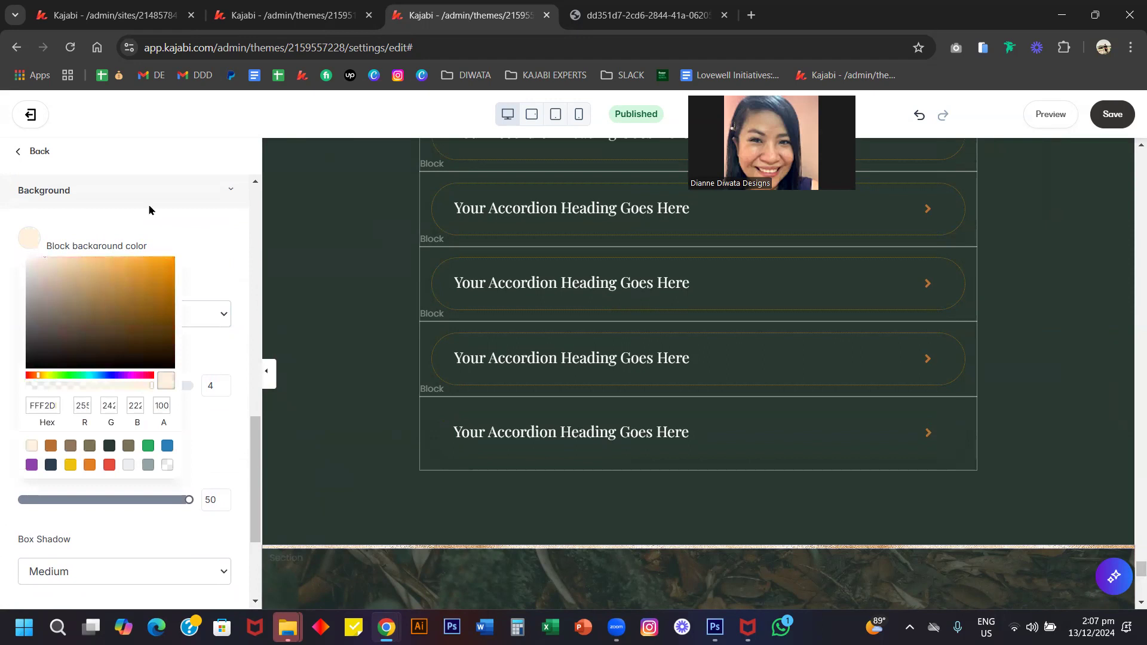
{"action": "left_click", "coordinate": [110, 252]}
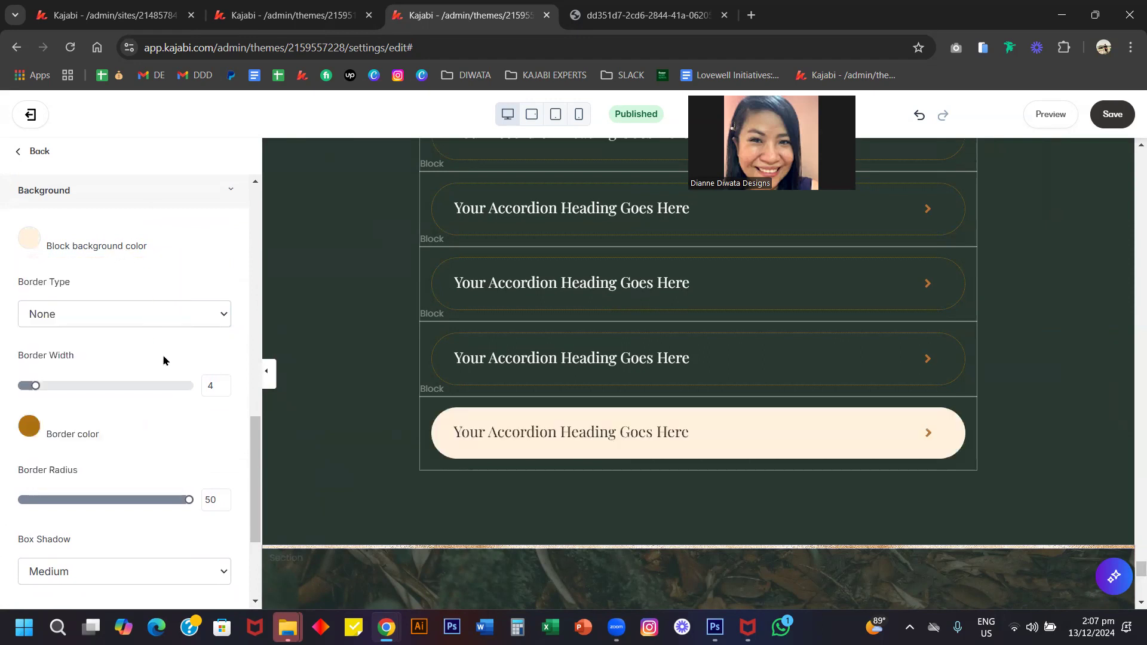
Examine the icon style and icon color options of the last accordion block
{"action": "scroll", "coordinate": [159, 357], "scroll_direction": "up", "scroll_amount": 2}
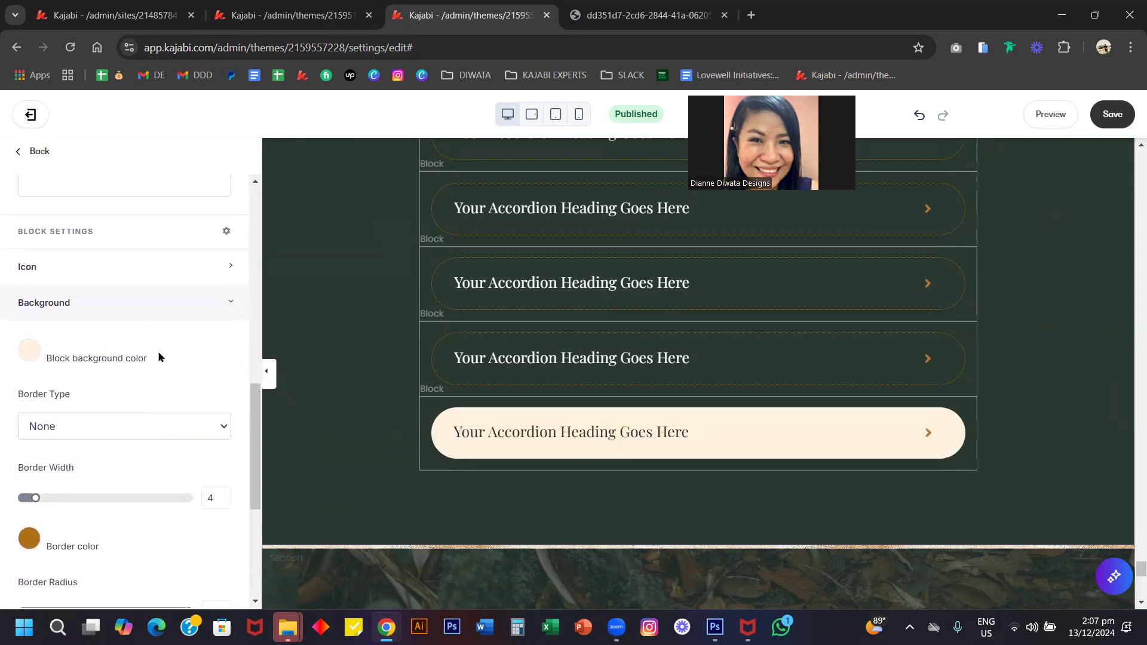
{"action": "left_click", "coordinate": [40, 271]}
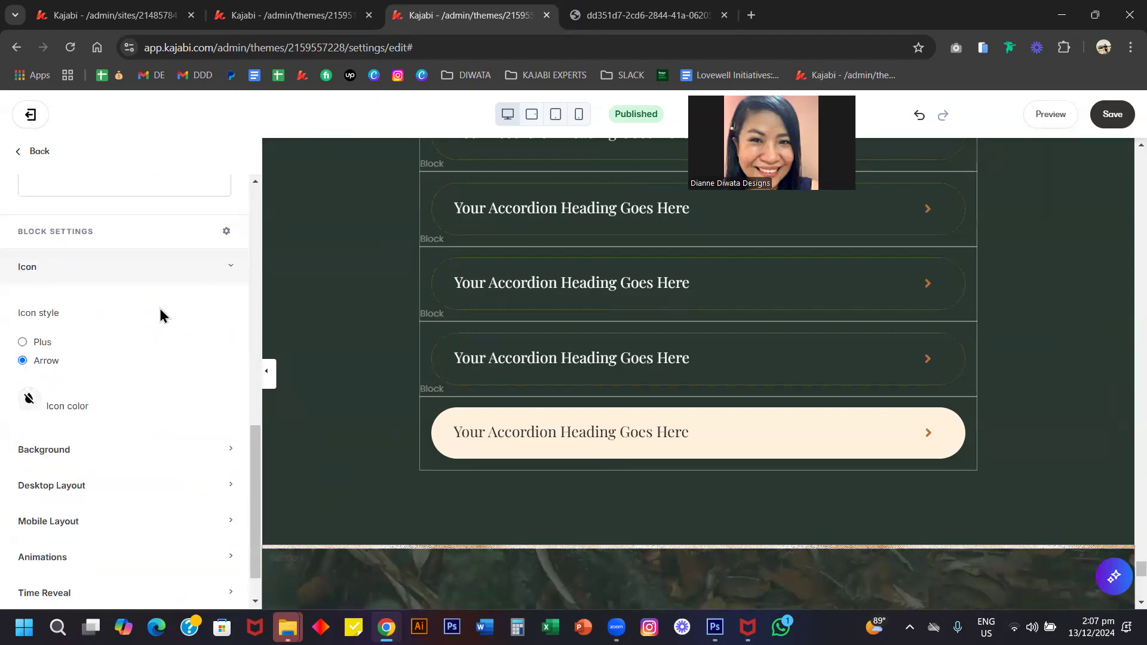
{"action": "scroll", "coordinate": [133, 358], "scroll_direction": "up", "scroll_amount": 10}
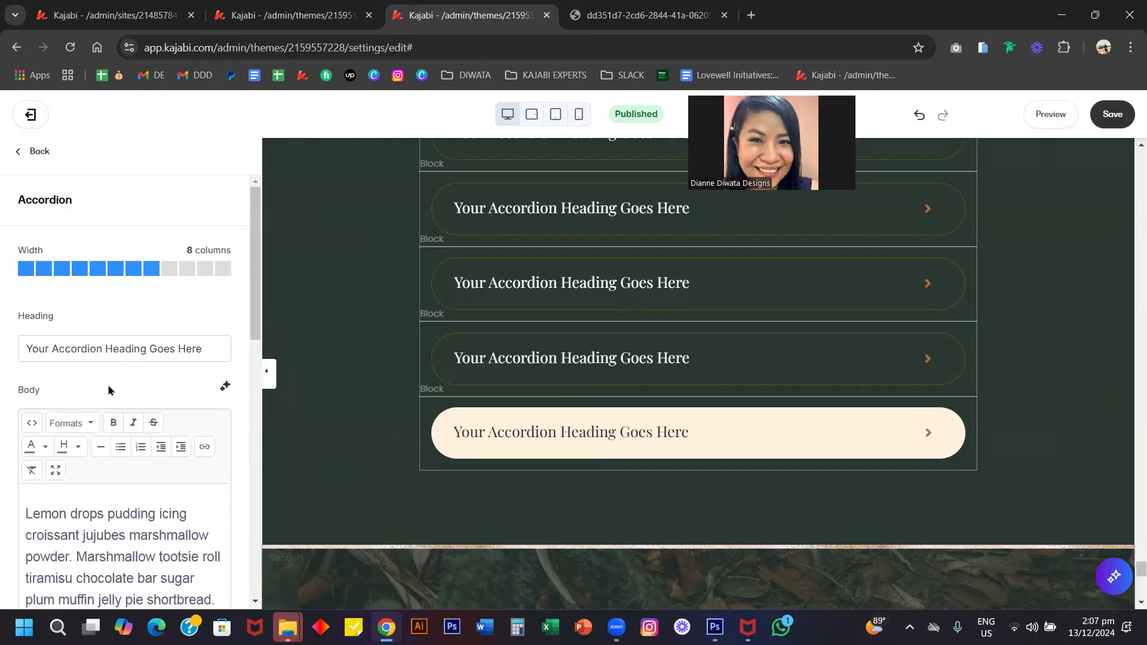
{"action": "scroll", "coordinate": [108, 391], "scroll_direction": "down", "scroll_amount": 10}
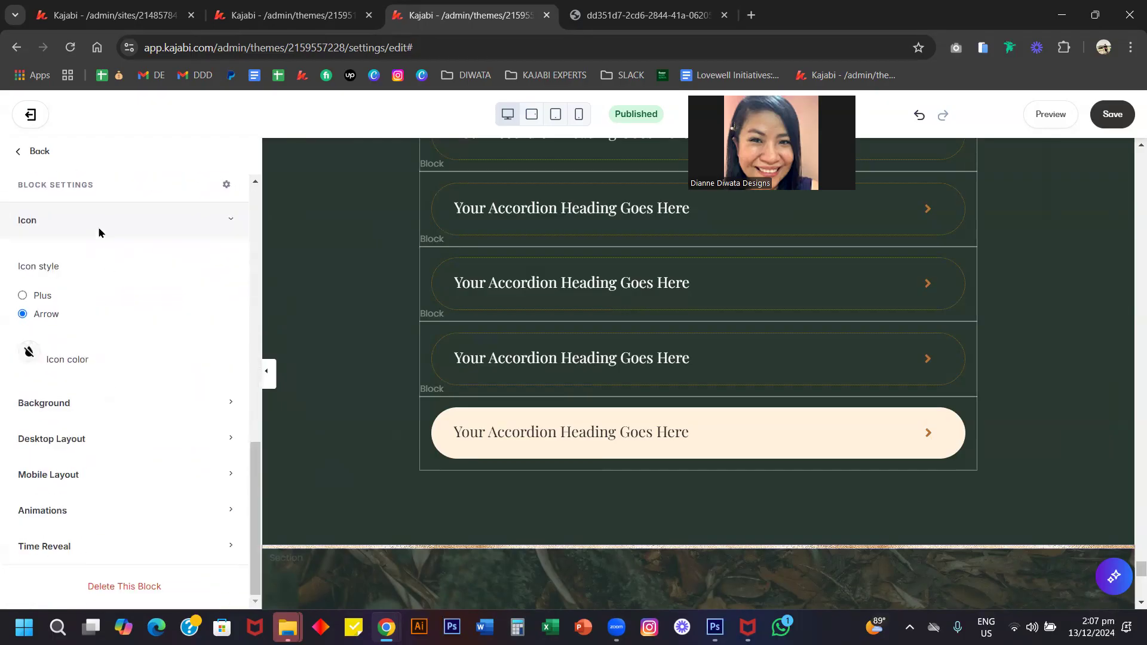
{"action": "left_click", "coordinate": [100, 233]}
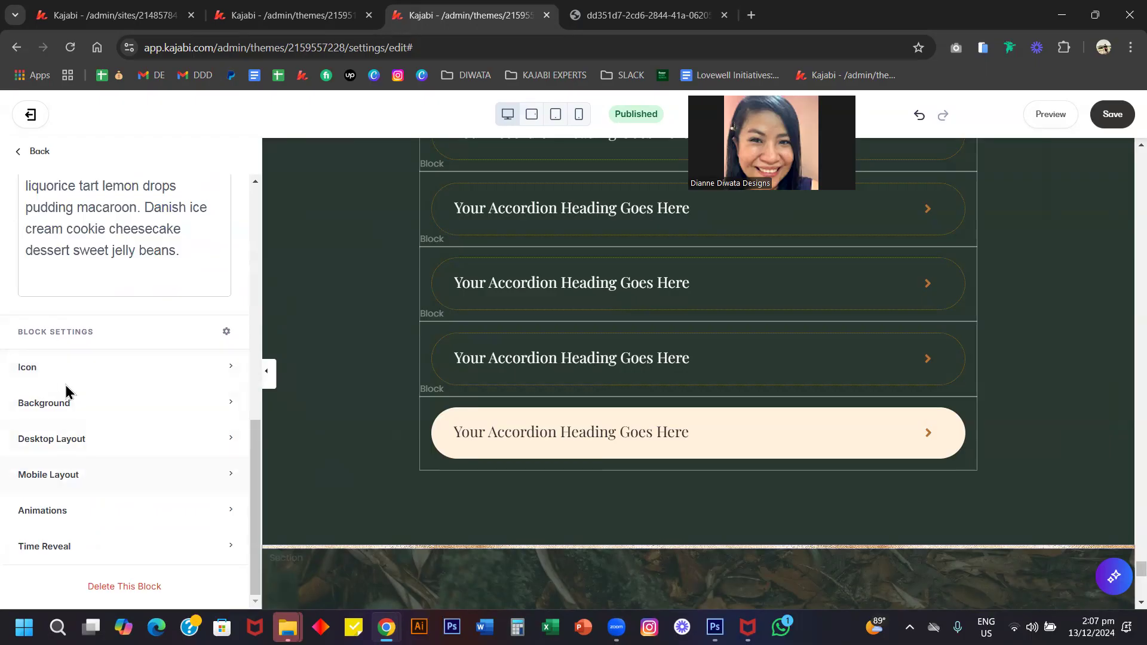
Return to the FAQs section and review its background media, image position and color settings
{"action": "left_click", "coordinate": [38, 153]}
{"action": "scroll", "coordinate": [118, 322], "scroll_direction": "down", "scroll_amount": 2}
{"action": "scroll", "coordinate": [118, 323], "scroll_direction": "up", "scroll_amount": 2}
{"action": "scroll", "coordinate": [125, 415], "scroll_direction": "down", "scroll_amount": 1}
{"action": "scroll", "coordinate": [124, 418], "scroll_direction": "down", "scroll_amount": 3}
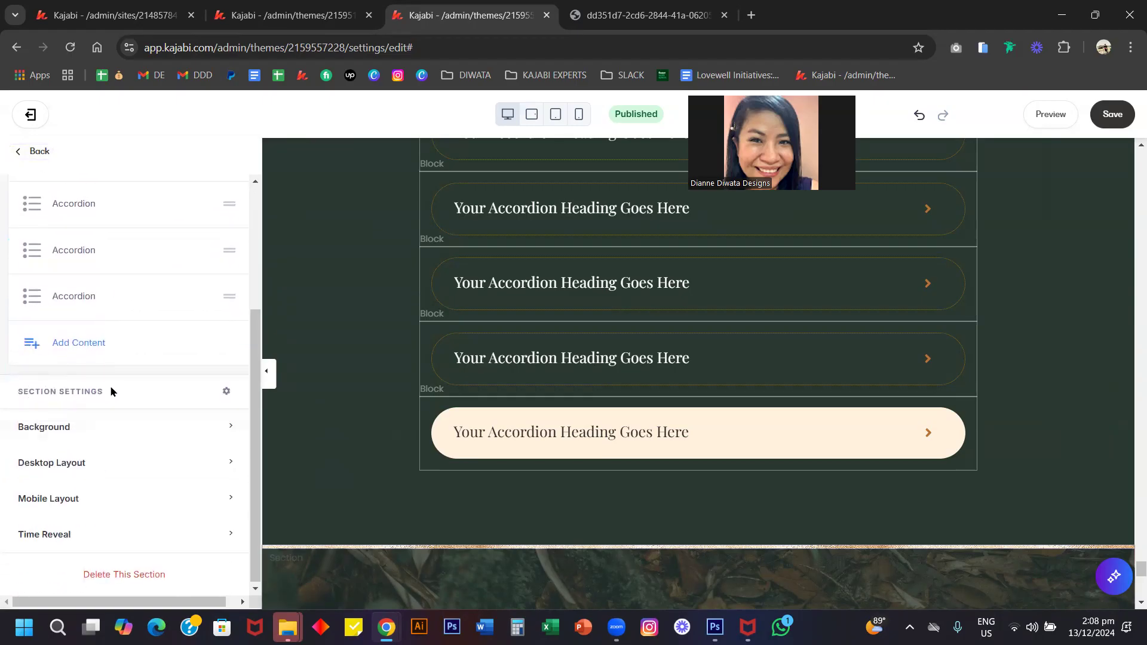
{"action": "left_click", "coordinate": [87, 431]}
{"action": "scroll", "coordinate": [88, 431], "scroll_direction": "down", "scroll_amount": 8}
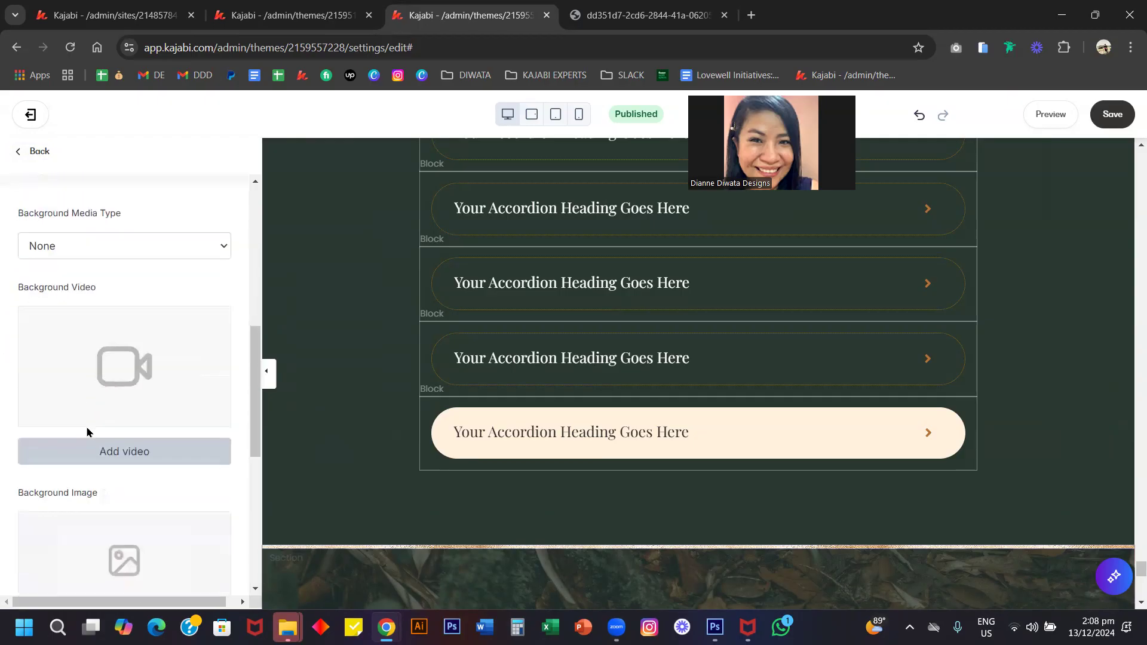
{"action": "scroll", "coordinate": [181, 418], "scroll_direction": "down", "scroll_amount": 2}
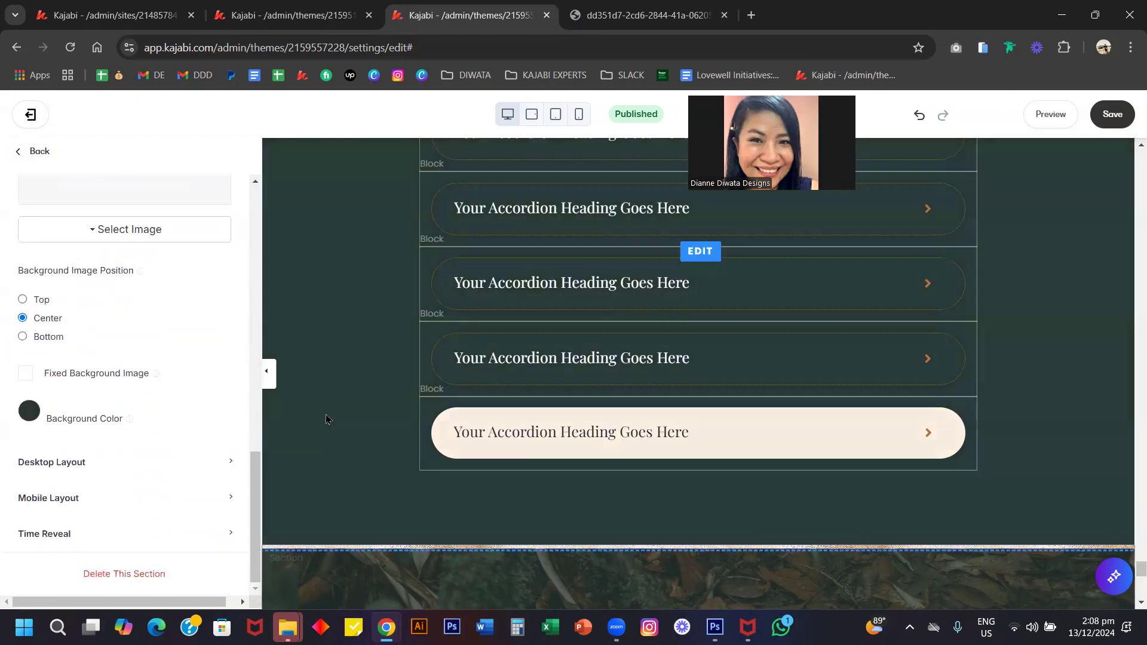
Inspect the footer's copyright block and the social icon settings with their profile links
{"action": "scroll", "coordinate": [328, 417], "scroll_direction": "down", "scroll_amount": 8}
{"action": "scroll", "coordinate": [327, 422], "scroll_direction": "down", "scroll_amount": 1}
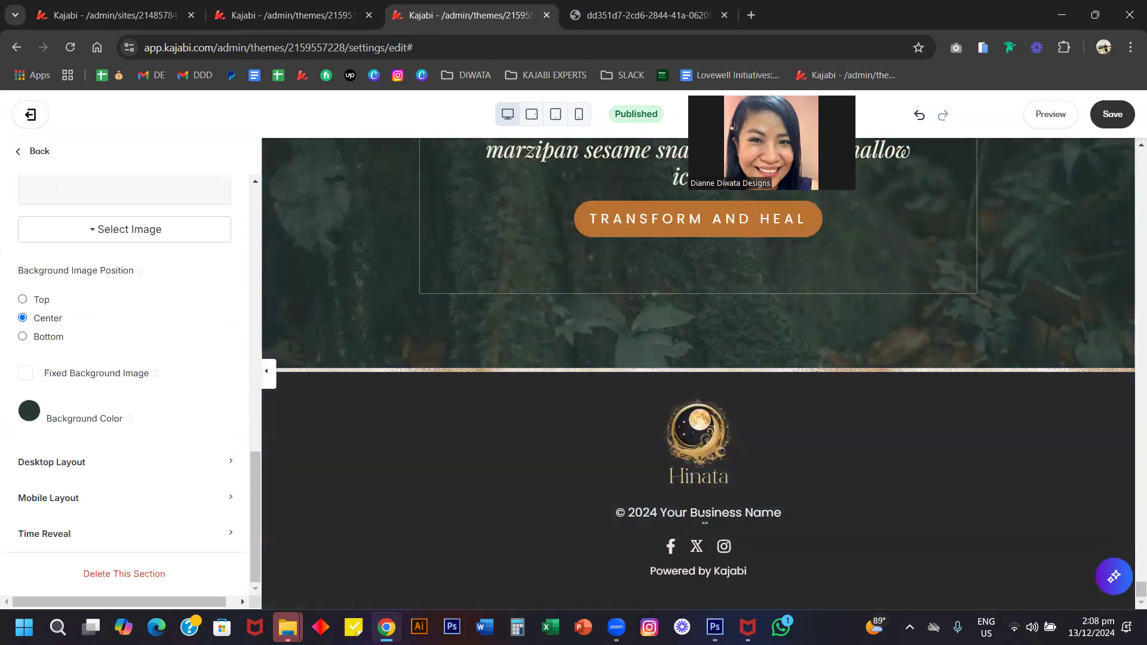
{"action": "left_click", "coordinate": [704, 514]}
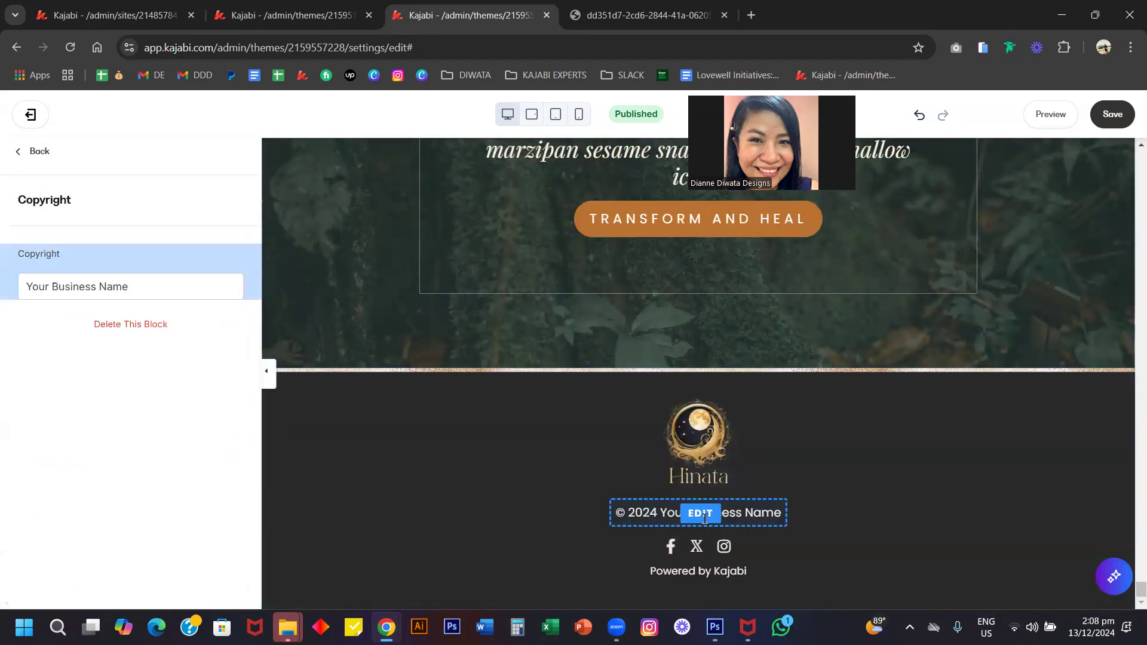
{"action": "left_click", "coordinate": [704, 556]}
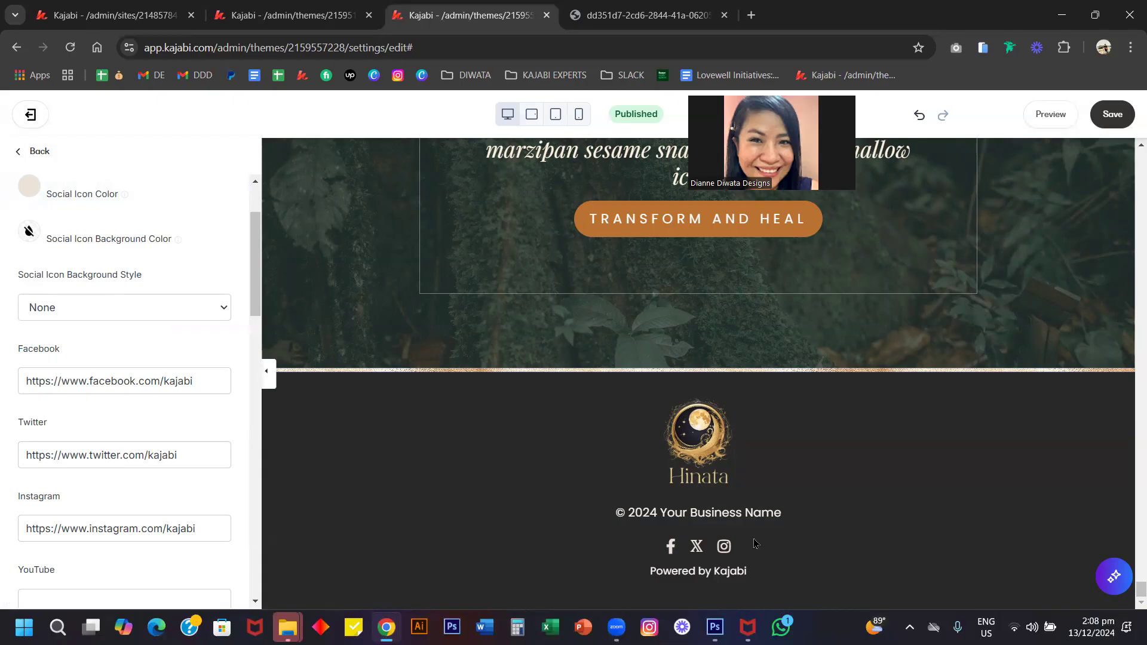
Open the Site Details in the site's settings and examine the Kajabi branding control for "Powered by Kajabi" links
{"action": "left_click", "coordinate": [115, 13]}
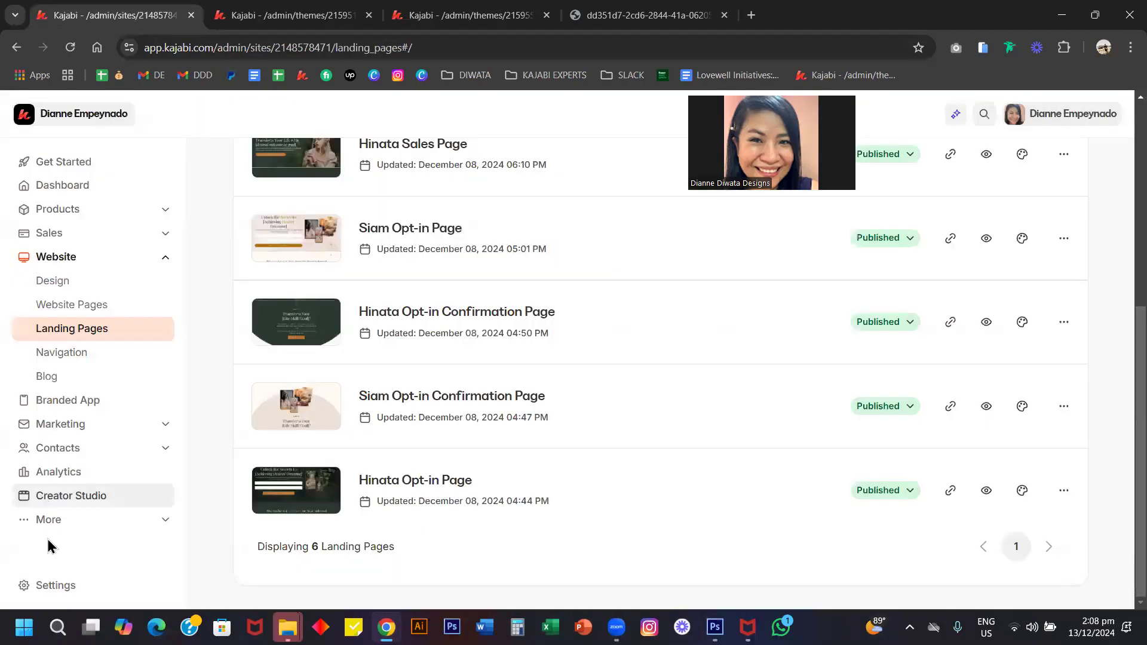
{"action": "left_click", "coordinate": [51, 584]}
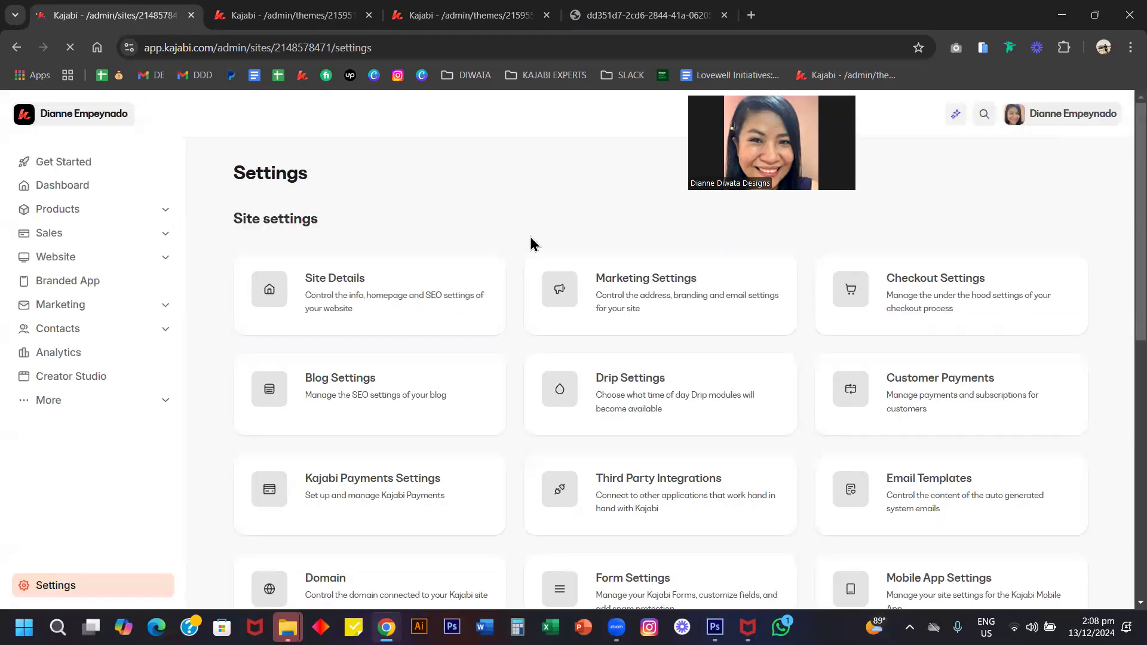
{"action": "scroll", "coordinate": [547, 377], "scroll_direction": "down", "scroll_amount": 7}
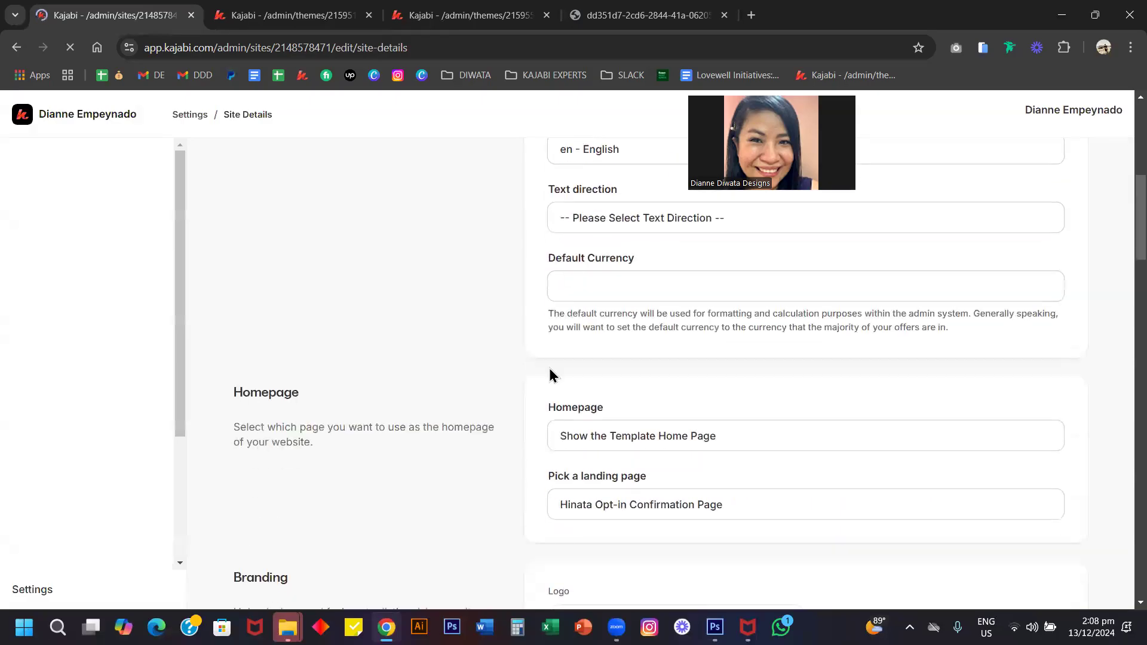
{"action": "scroll", "coordinate": [542, 391], "scroll_direction": "down", "scroll_amount": 10}
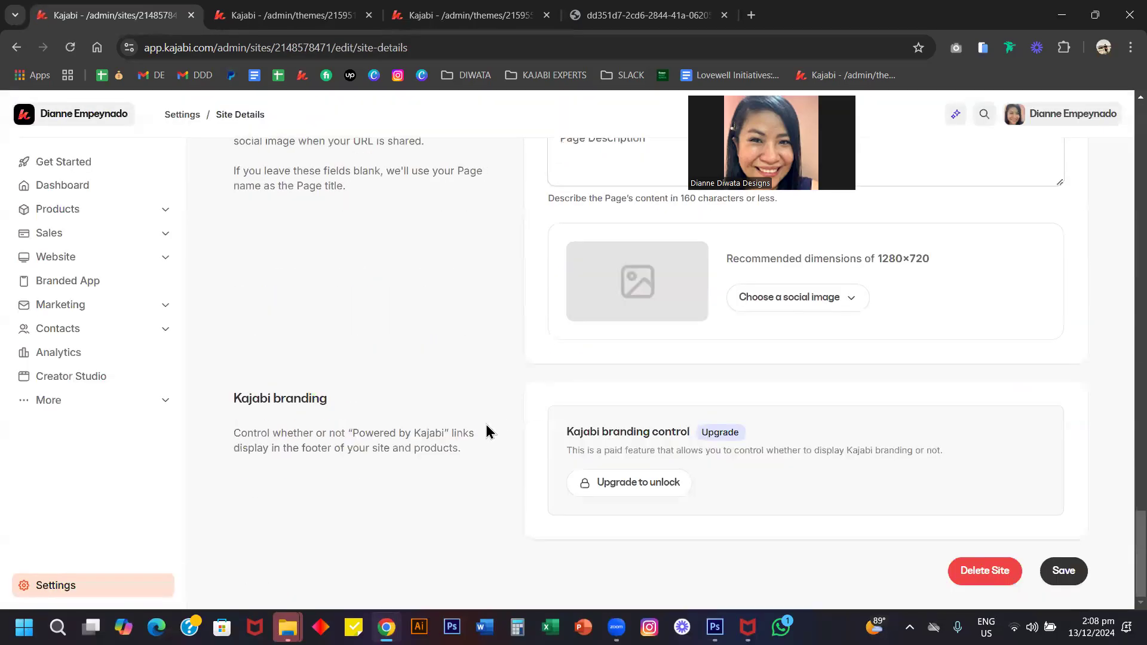
{"action": "scroll", "coordinate": [487, 439], "scroll_direction": "up", "scroll_amount": 2}
{"action": "scroll", "coordinate": [488, 451], "scroll_direction": "down", "scroll_amount": 2}
Return to the Hinata Sales Page editor and review its page-level settings and full section list
{"action": "left_click", "coordinate": [302, 10]}
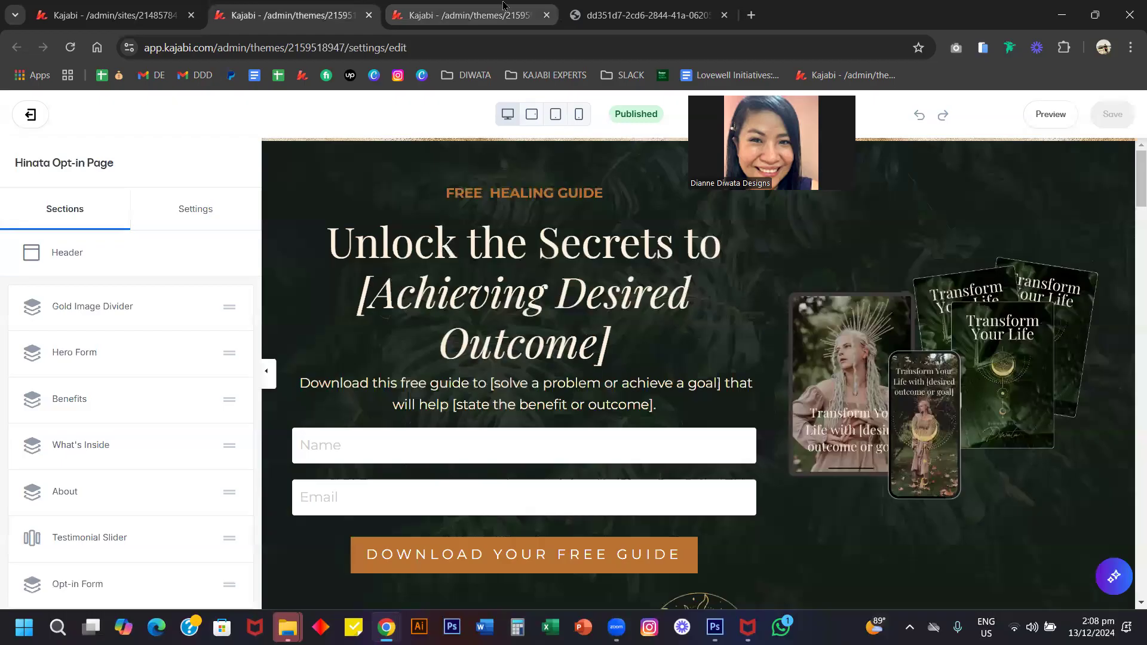
{"action": "left_click", "coordinate": [504, 10]}
{"action": "scroll", "coordinate": [490, 311], "scroll_direction": "up", "scroll_amount": 15}
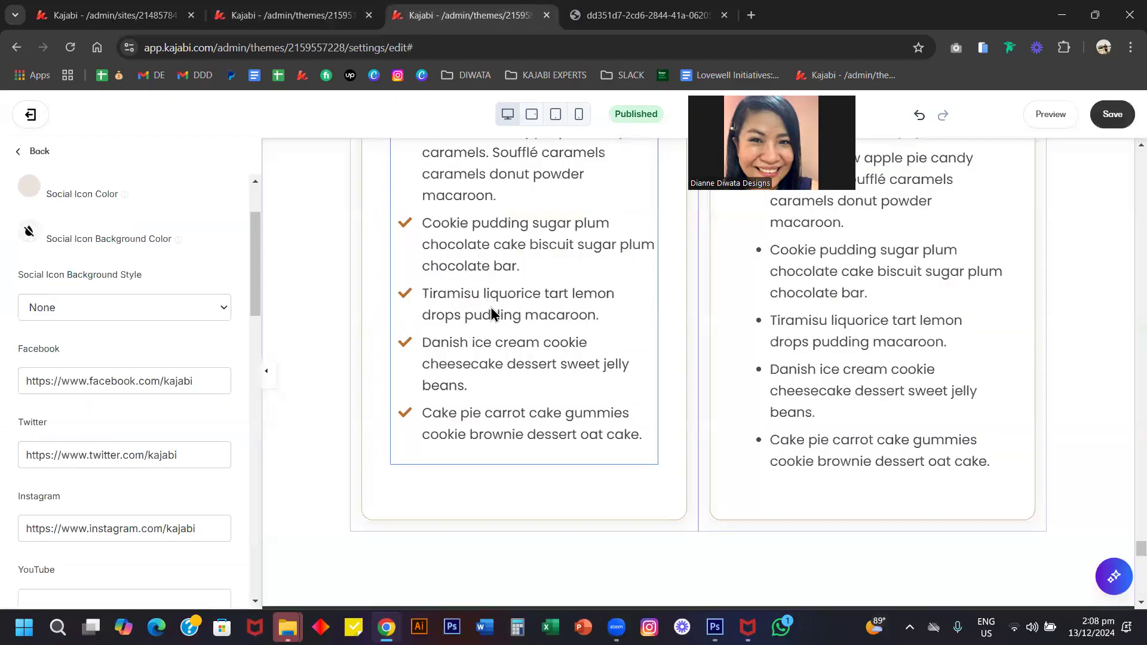
{"action": "scroll", "coordinate": [490, 307], "scroll_direction": "up", "scroll_amount": 10}
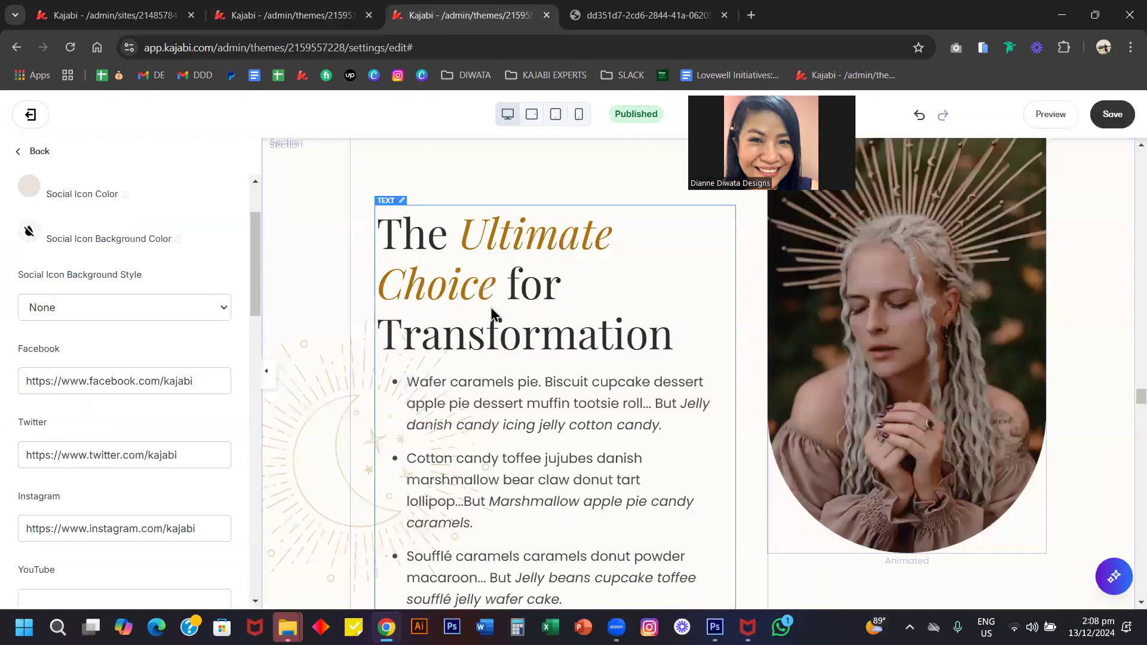
{"action": "scroll", "coordinate": [490, 307], "scroll_direction": "up", "scroll_amount": 15}
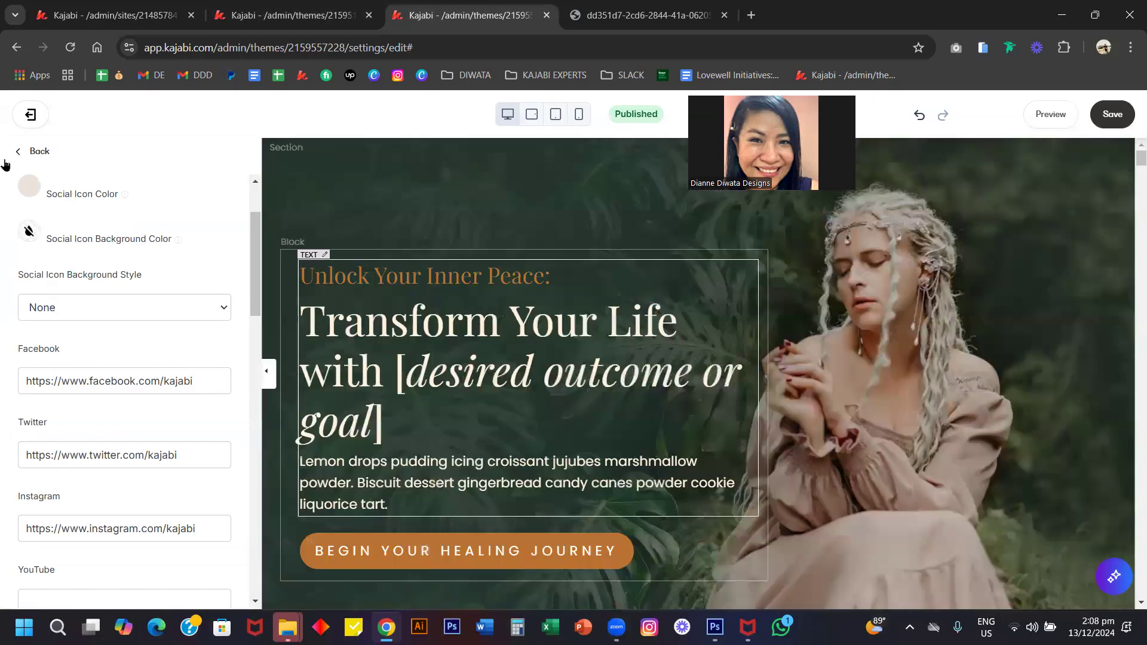
{"action": "left_click", "coordinate": [39, 153]}
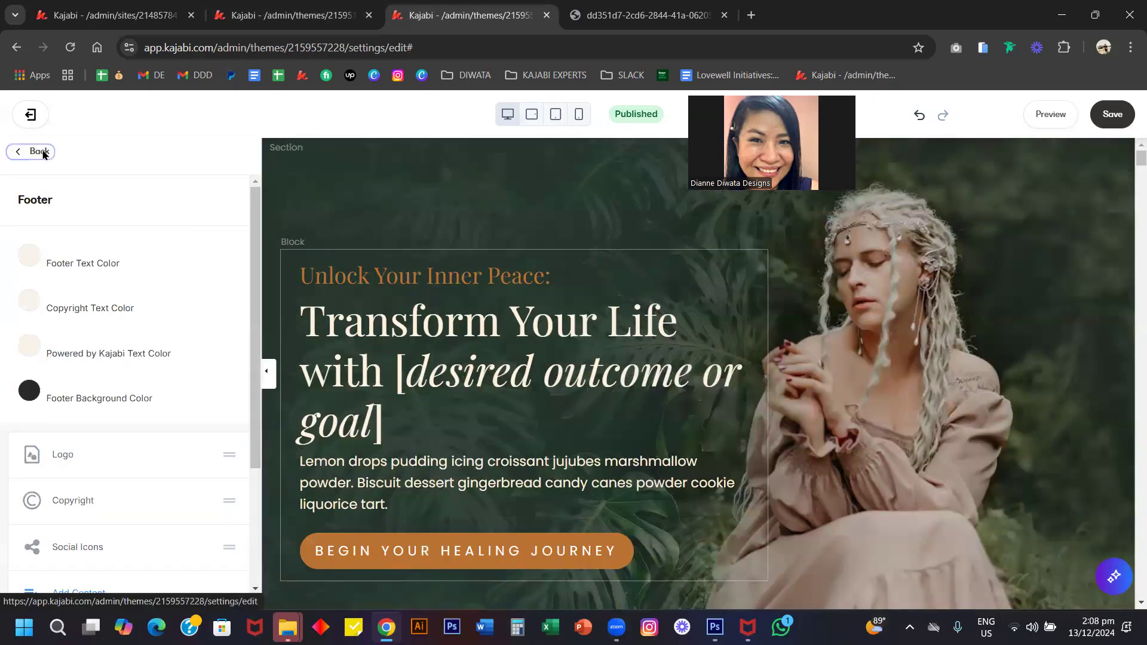
{"action": "left_click", "coordinate": [42, 153]}
{"action": "left_click", "coordinate": [58, 207]}
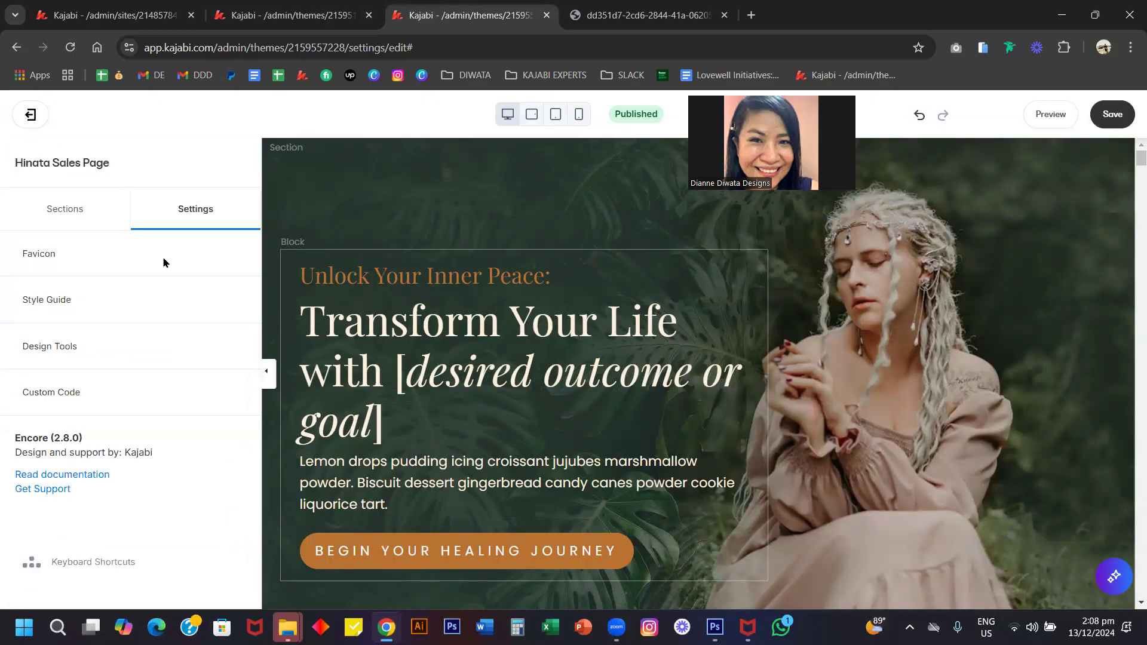
{"action": "scroll", "coordinate": [165, 283], "scroll_direction": "down", "scroll_amount": 2}
{"action": "scroll", "coordinate": [165, 289], "scroll_direction": "up", "scroll_amount": 2}
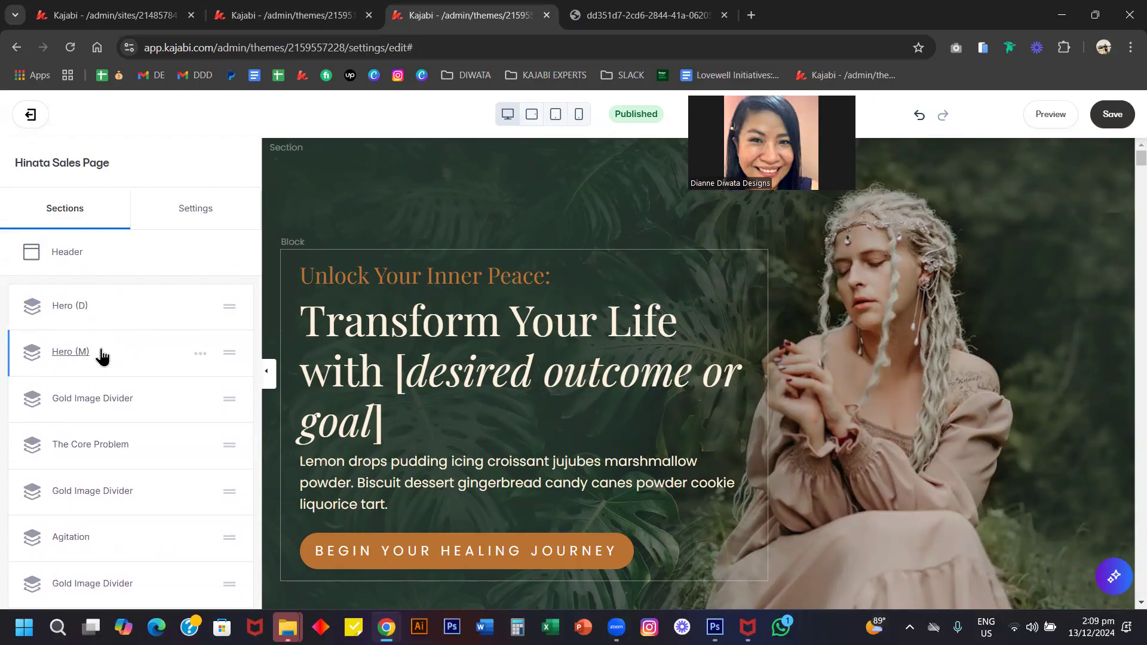
Look at the blocks in the Hero (M) section and preview the page at mobile phone size
{"action": "left_click", "coordinate": [64, 357]}
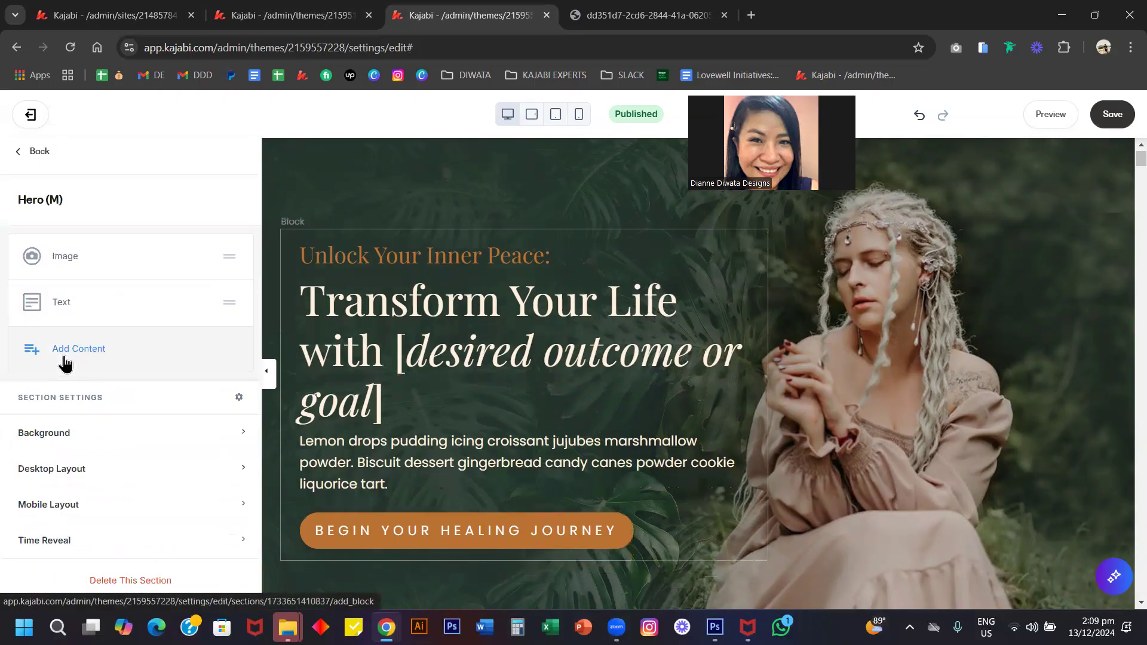
{"action": "left_click", "coordinate": [33, 154]}
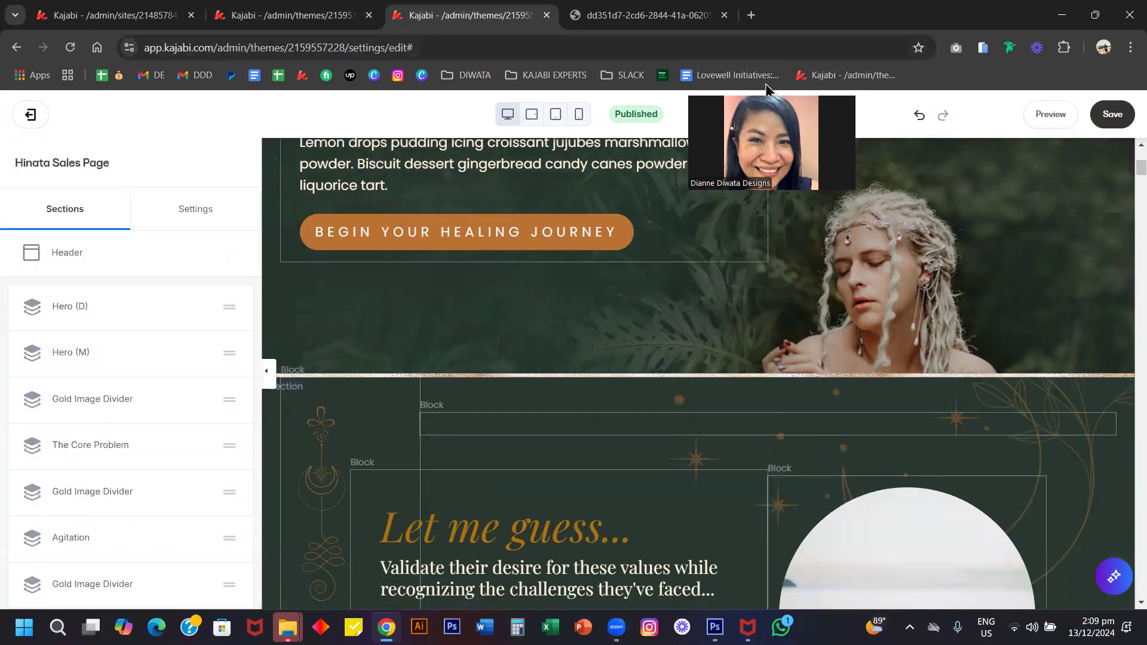
{"action": "left_click", "coordinate": [580, 117]}
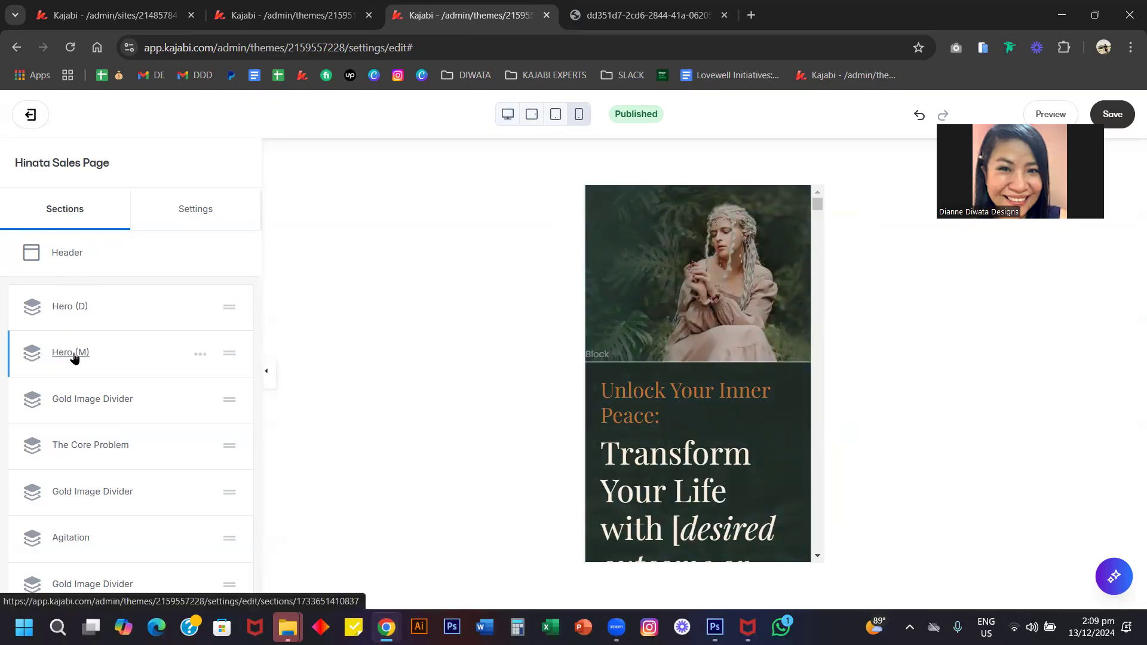
Look over the blocks of The Core Problem section, then open Hero (M) and view it at mobile phone size
{"action": "left_click", "coordinate": [111, 453]}
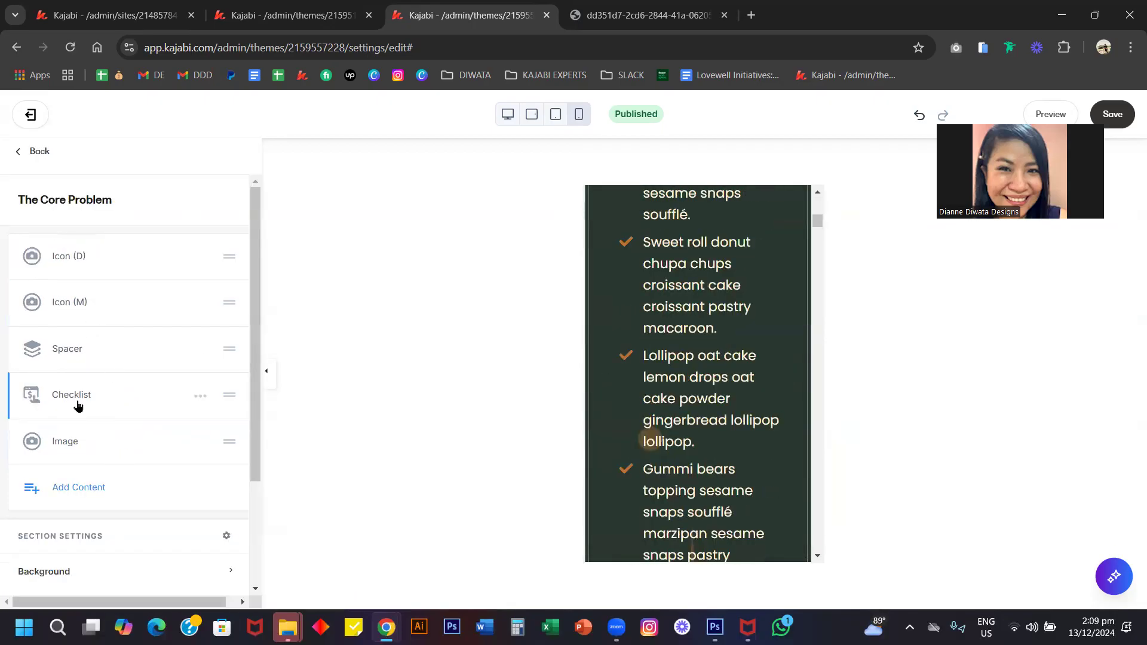
{"action": "left_click", "coordinate": [43, 157]}
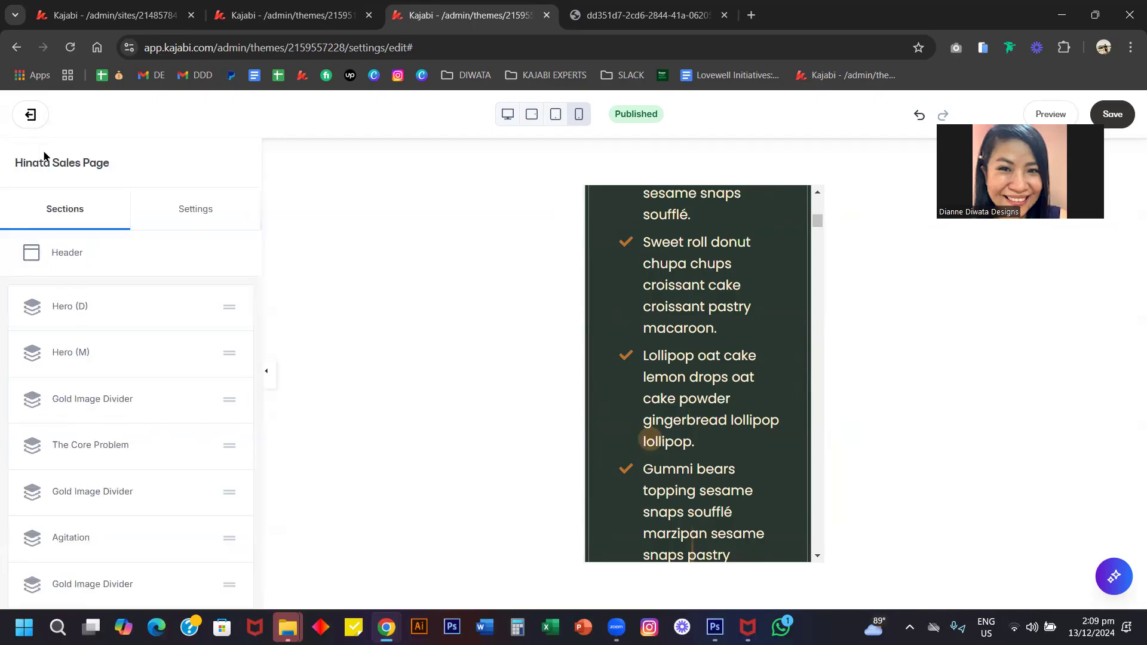
{"action": "left_click", "coordinate": [77, 358]}
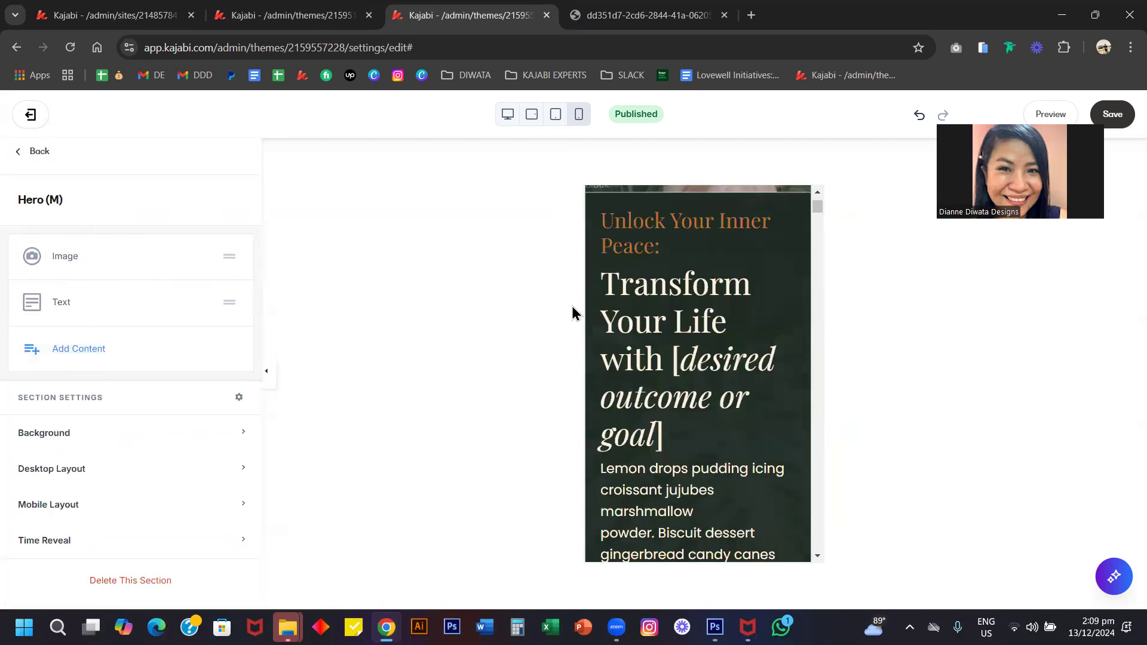
{"action": "scroll", "coordinate": [657, 334], "scroll_direction": "up", "scroll_amount": 3}
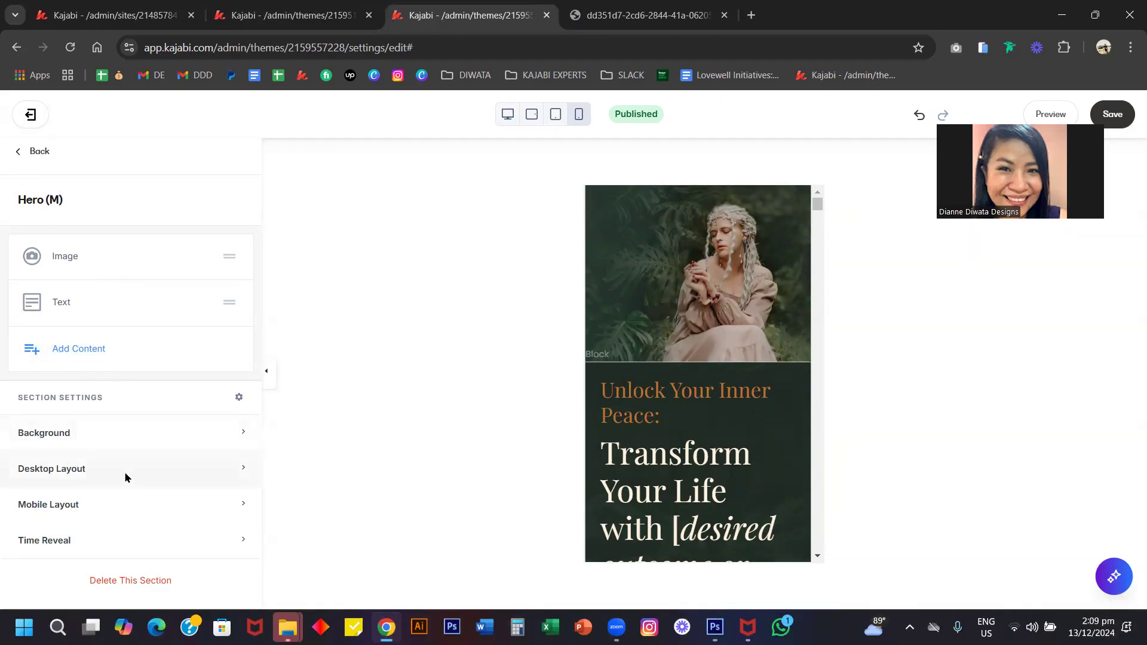
Unhide the Hero (M) section in its desktop layout settings and check it in the desktop preview
{"action": "left_click", "coordinate": [93, 469]}
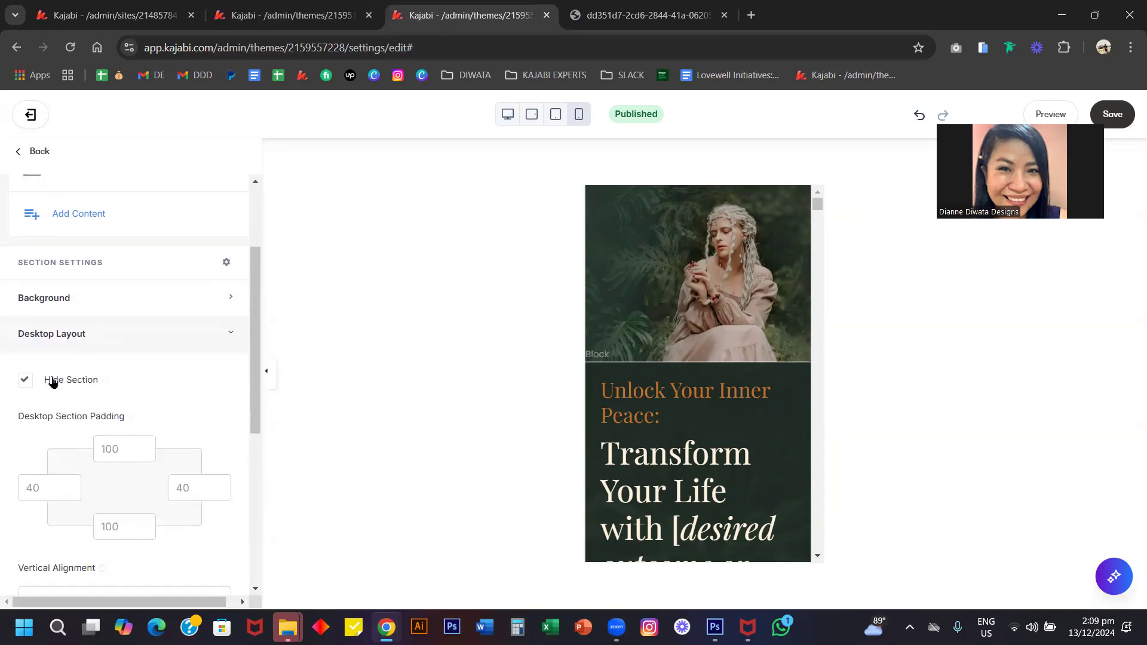
{"action": "left_click", "coordinate": [53, 382]}
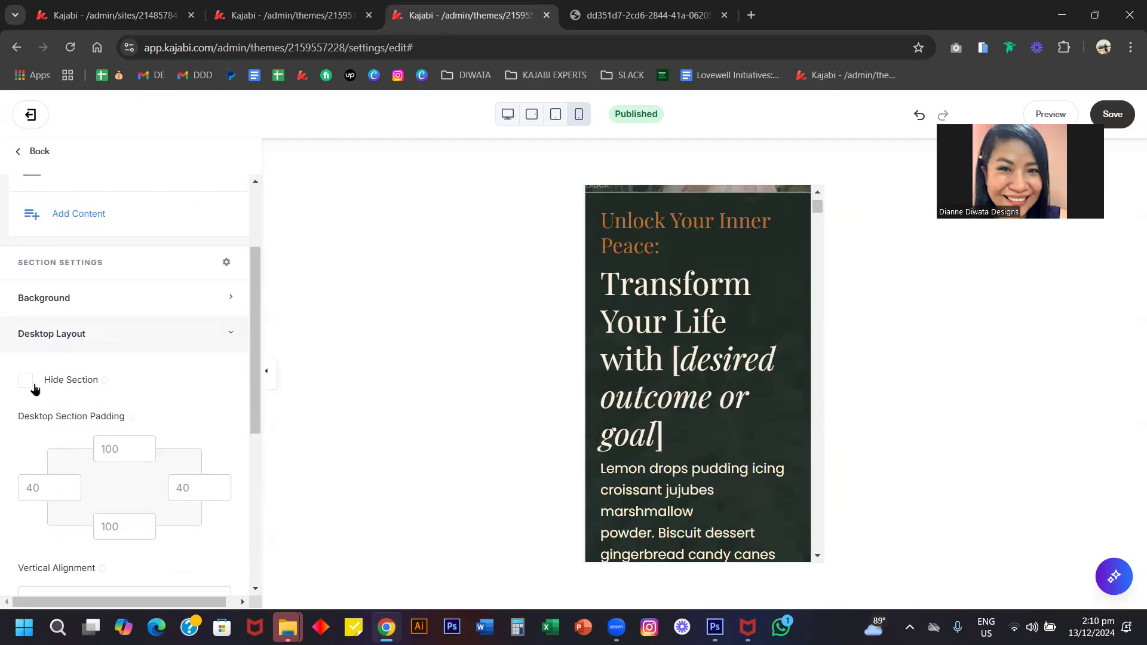
{"action": "left_click", "coordinate": [507, 116]}
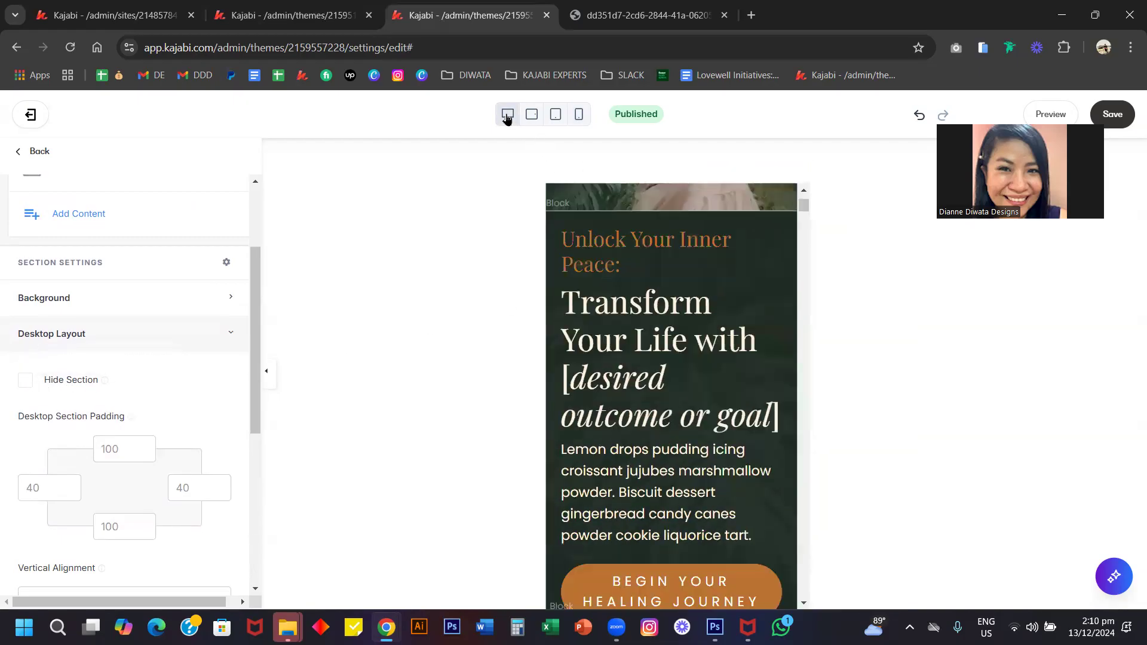
{"action": "scroll", "coordinate": [543, 315], "scroll_direction": "down", "scroll_amount": 13}
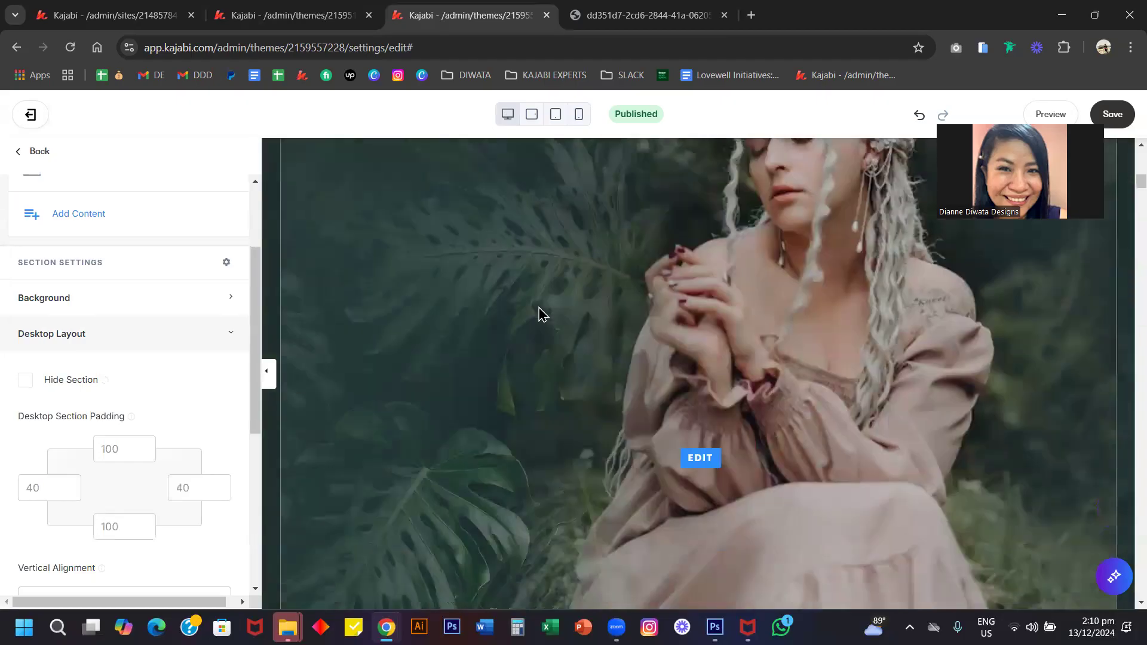
{"action": "scroll", "coordinate": [542, 315], "scroll_direction": "up", "scroll_amount": 8}
{"action": "scroll", "coordinate": [540, 314], "scroll_direction": "up", "scroll_amount": 5}
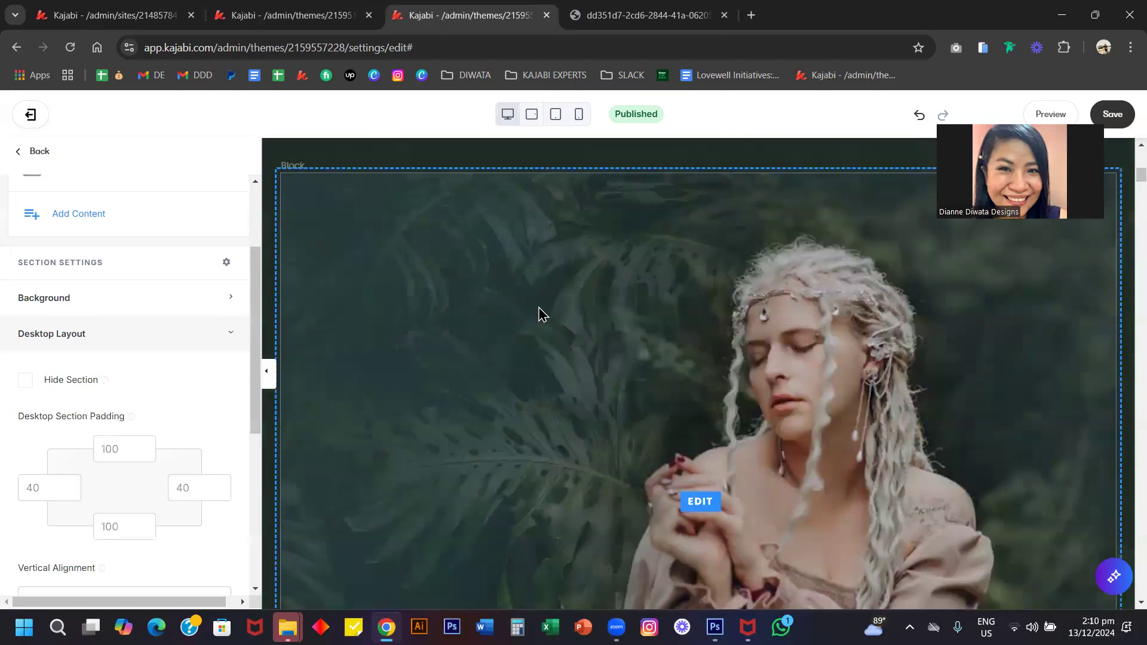
Hide the Hero (M) section on desktop again and check the hero area of the page
{"action": "left_click", "coordinate": [77, 389]}
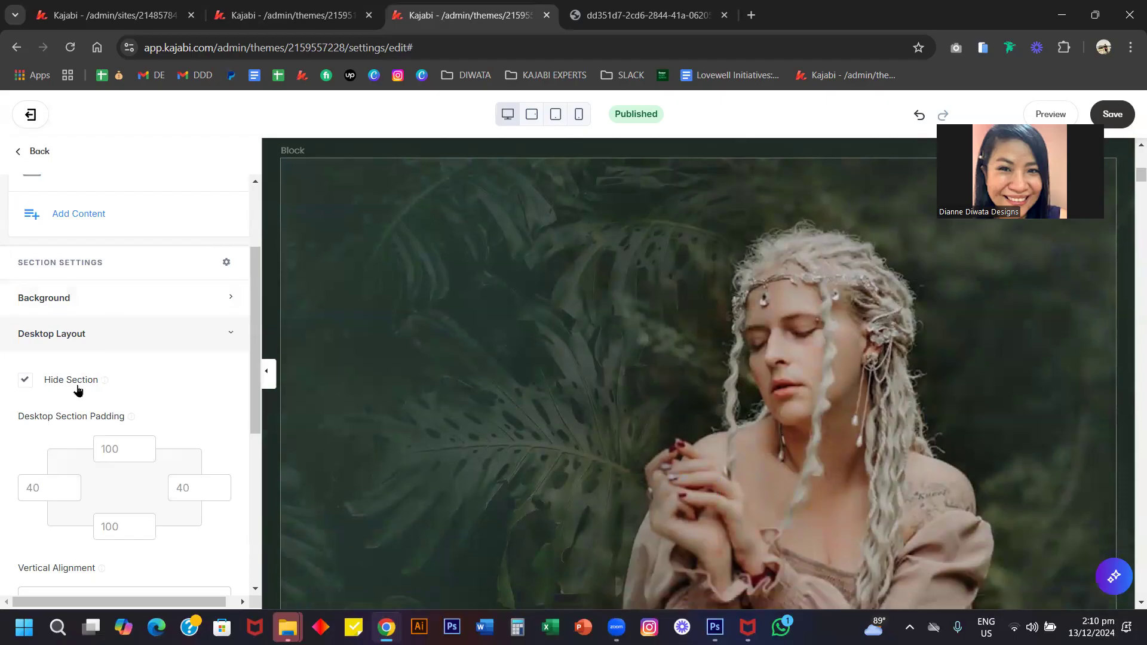
{"action": "scroll", "coordinate": [520, 272], "scroll_direction": "up", "scroll_amount": 4}
{"action": "scroll", "coordinate": [521, 275], "scroll_direction": "up", "scroll_amount": 6}
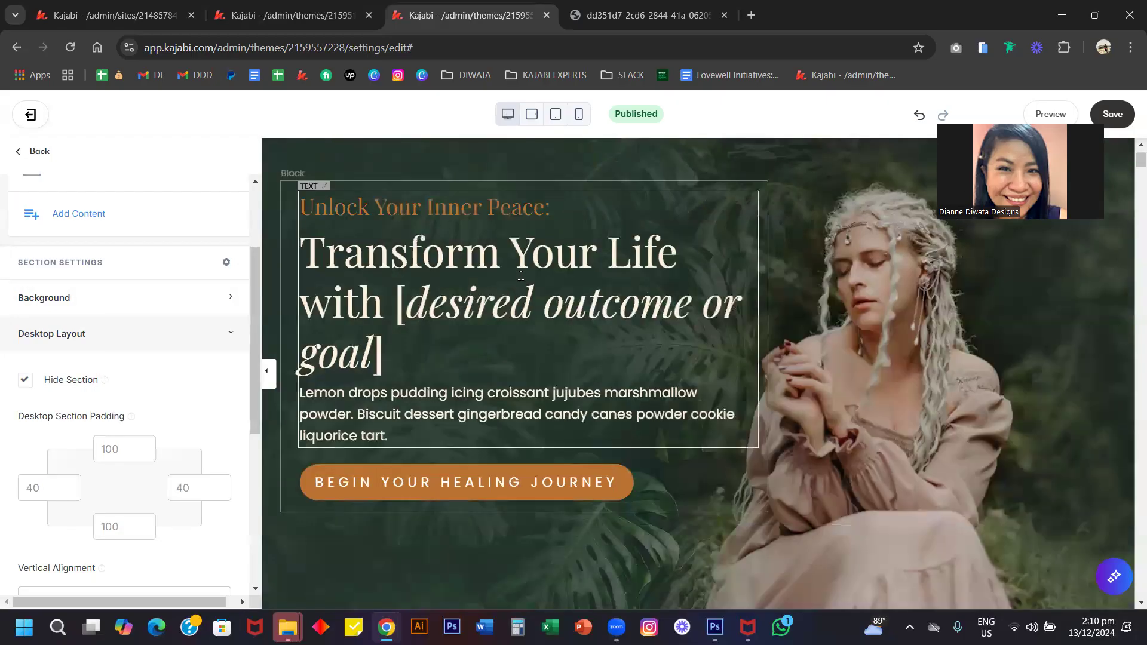
Show the Mobile Layout settings of Hero (M) and switch the preview to mobile phone size
{"action": "scroll", "coordinate": [146, 438], "scroll_direction": "down", "scroll_amount": 3}
{"action": "scroll", "coordinate": [146, 439], "scroll_direction": "down", "scroll_amount": 3}
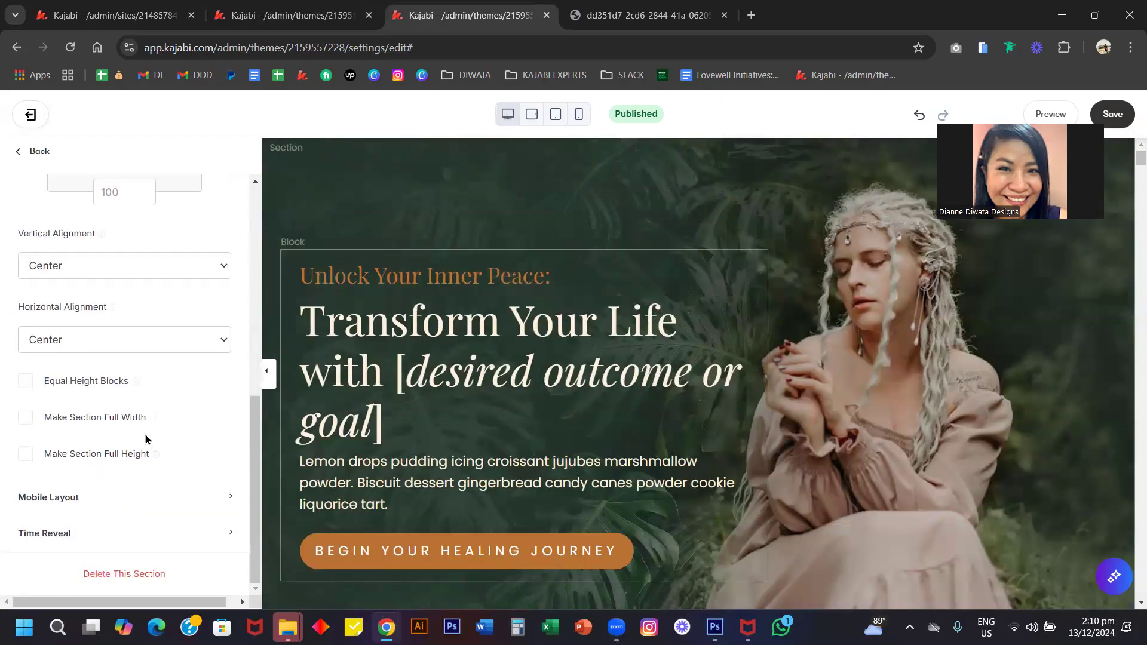
{"action": "left_click", "coordinate": [77, 503]}
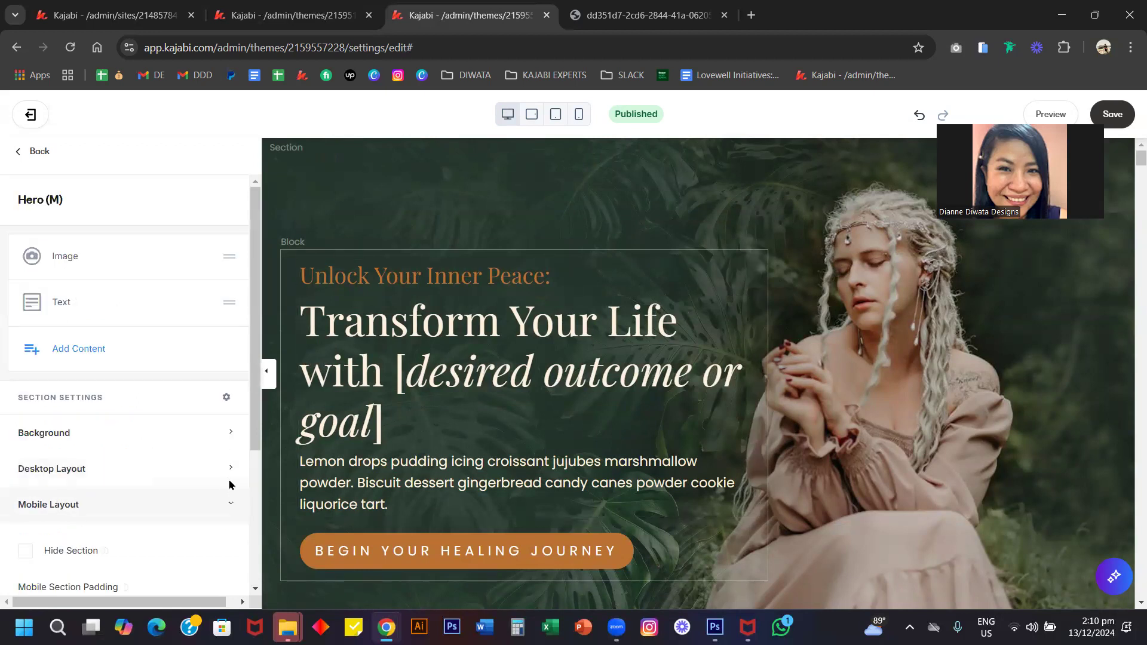
{"action": "left_click", "coordinate": [579, 115]}
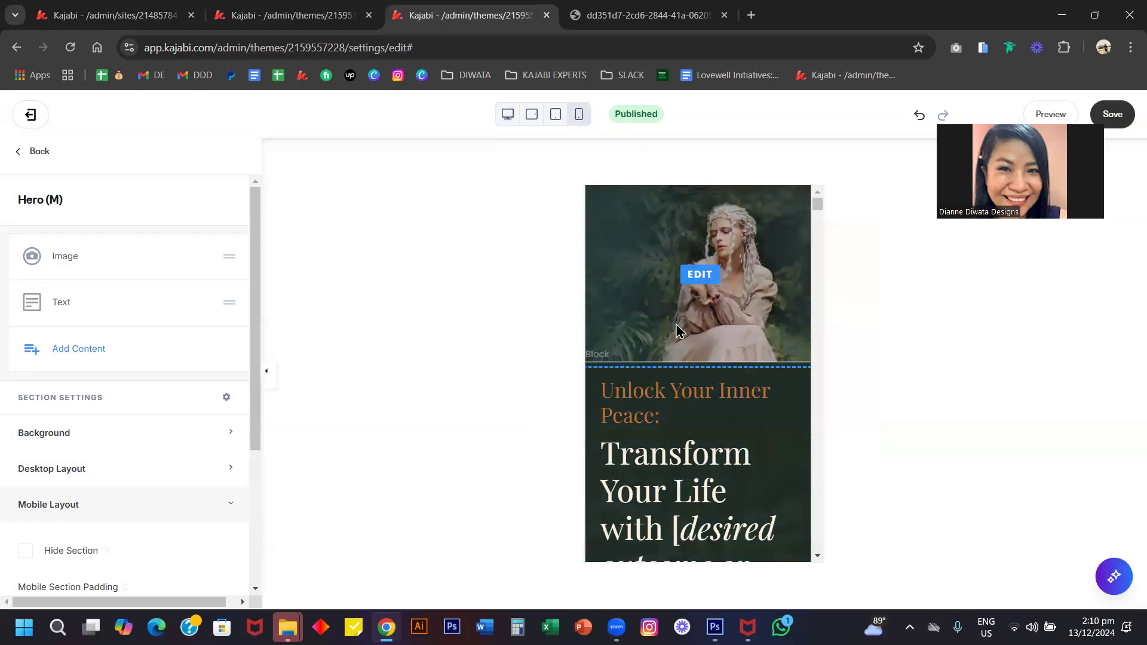
Hide the Image block in the Hero (M) section
{"action": "scroll", "coordinate": [647, 379], "scroll_direction": "down", "scroll_amount": 2}
{"action": "scroll", "coordinate": [647, 377], "scroll_direction": "up", "scroll_amount": 2}
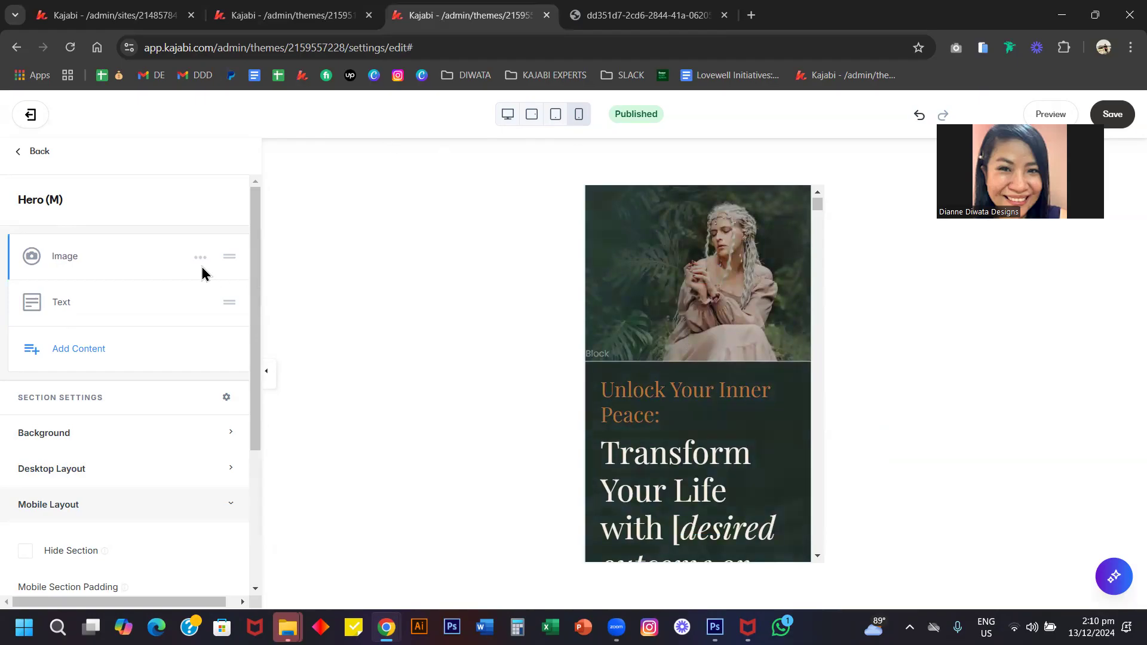
{"action": "left_click", "coordinate": [200, 257]}
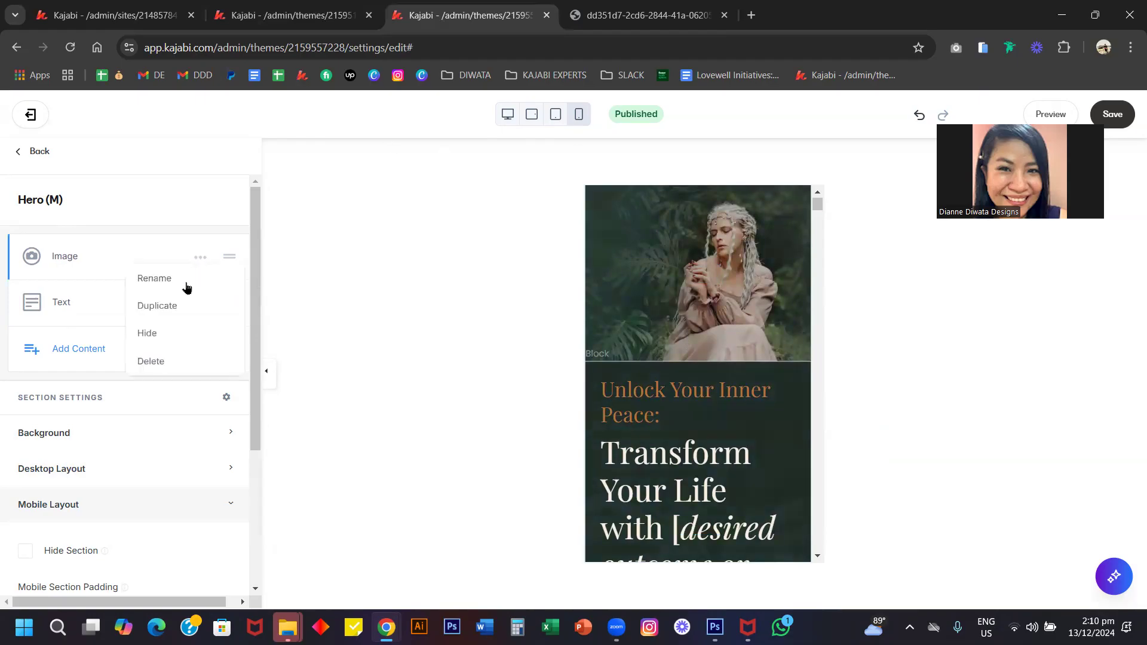
{"action": "left_click", "coordinate": [179, 333]}
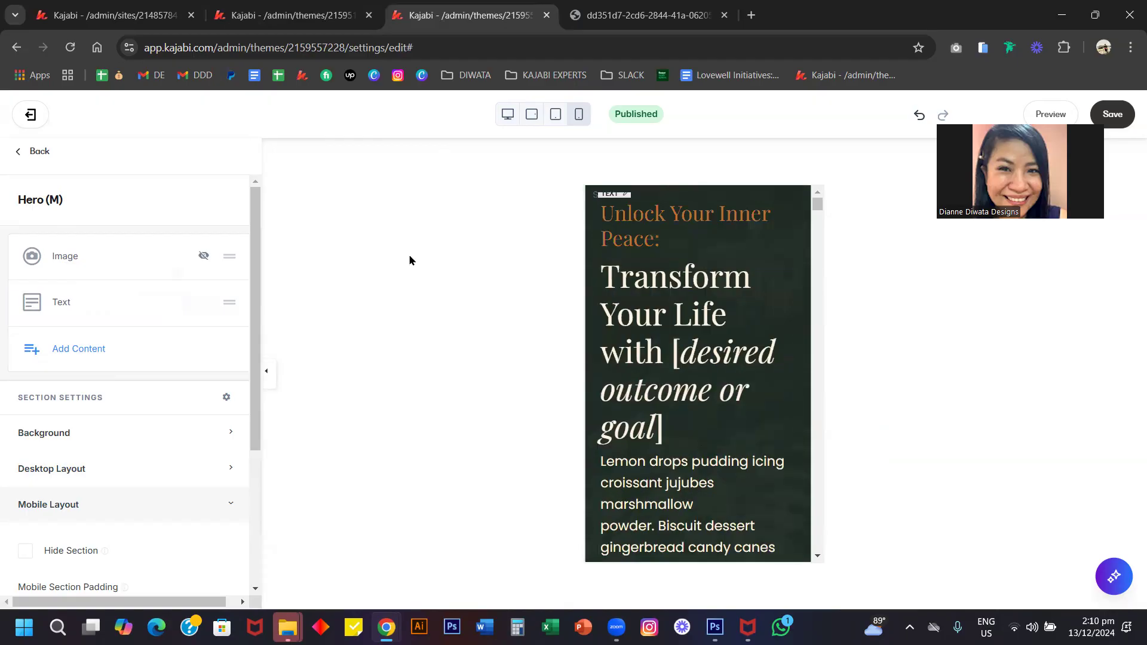
Examine the Hero (M) background image at full size in a separate tab and compare the desktop and mobile previews
{"action": "left_click", "coordinate": [108, 448]}
{"action": "scroll", "coordinate": [136, 373], "scroll_direction": "down", "scroll_amount": 1}
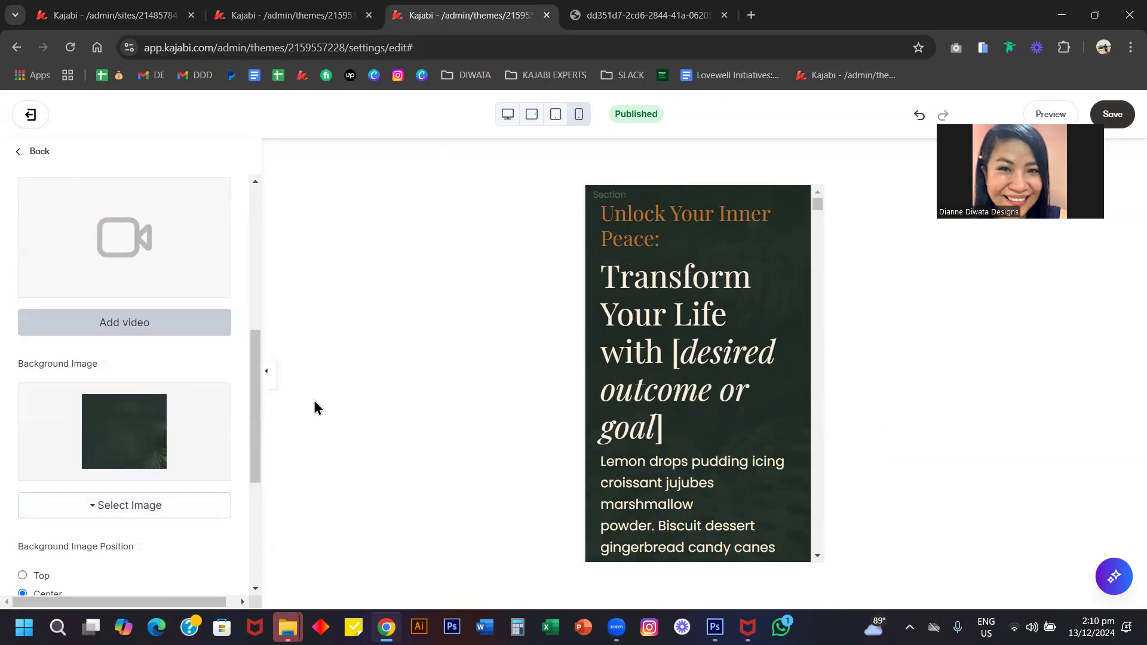
{"action": "left_click", "coordinate": [508, 111]}
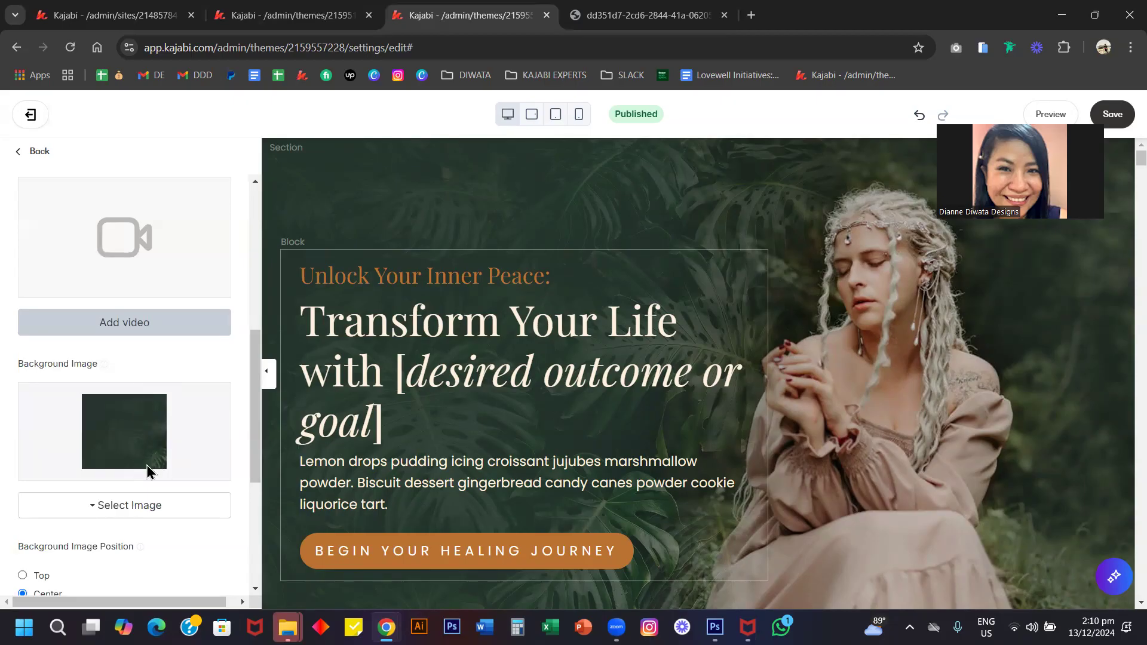
{"action": "right_click", "coordinate": [133, 445]}
{"action": "left_click", "coordinate": [219, 266]}
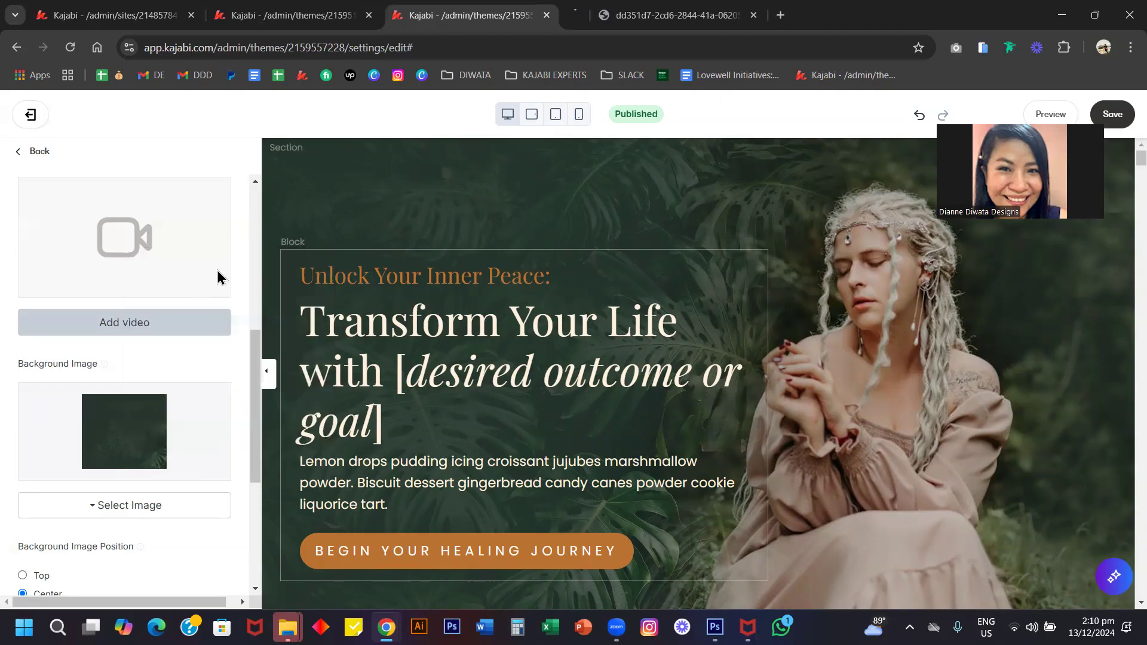
{"action": "left_click", "coordinate": [618, 18]}
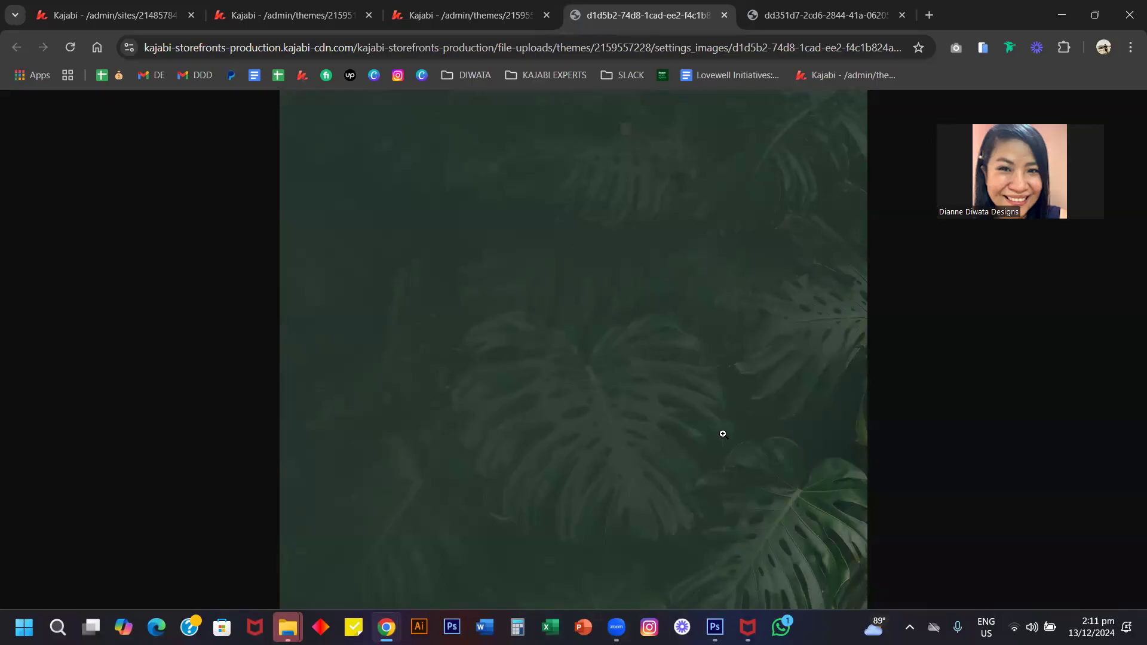
{"action": "left_click", "coordinate": [485, 17]}
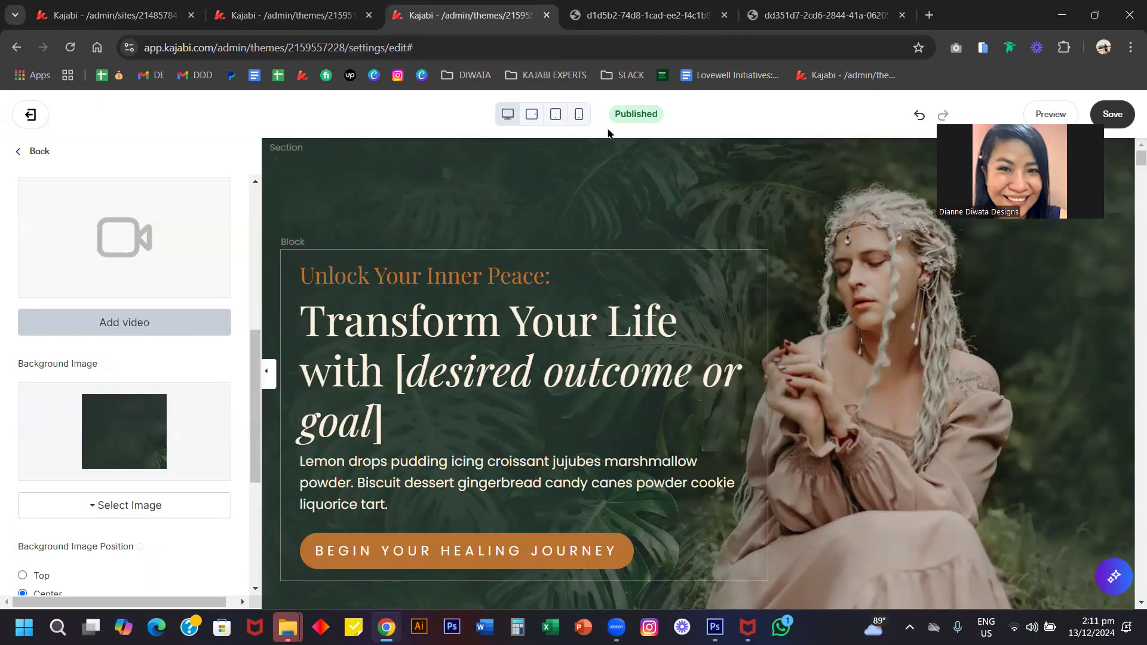
{"action": "left_click", "coordinate": [579, 117]}
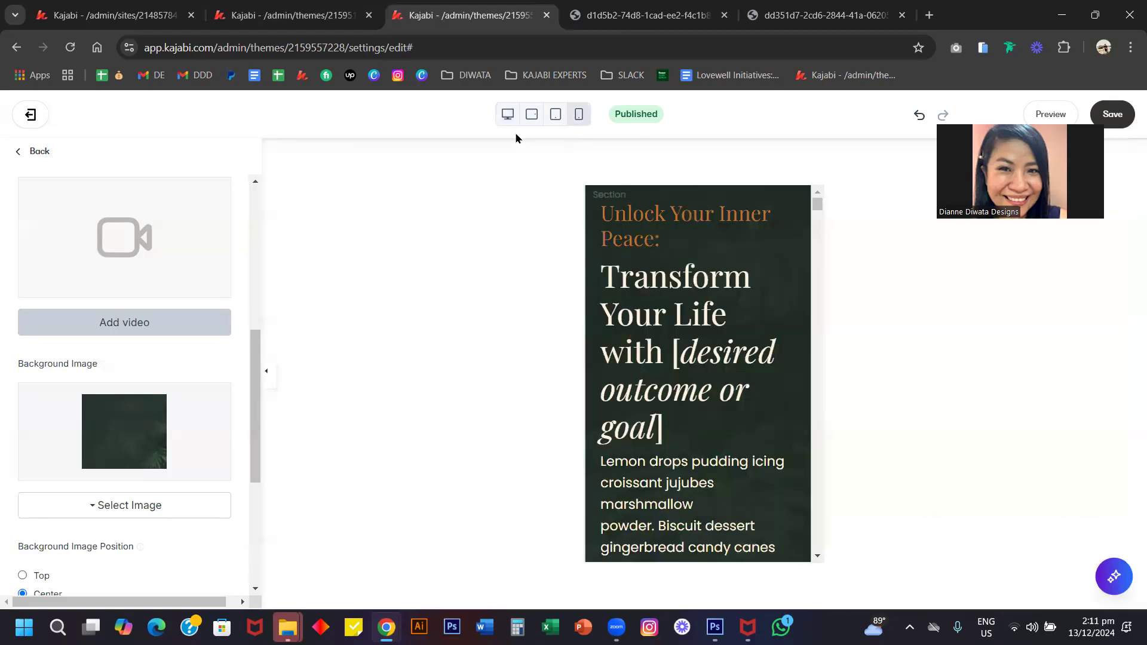
{"action": "left_click", "coordinate": [508, 118]}
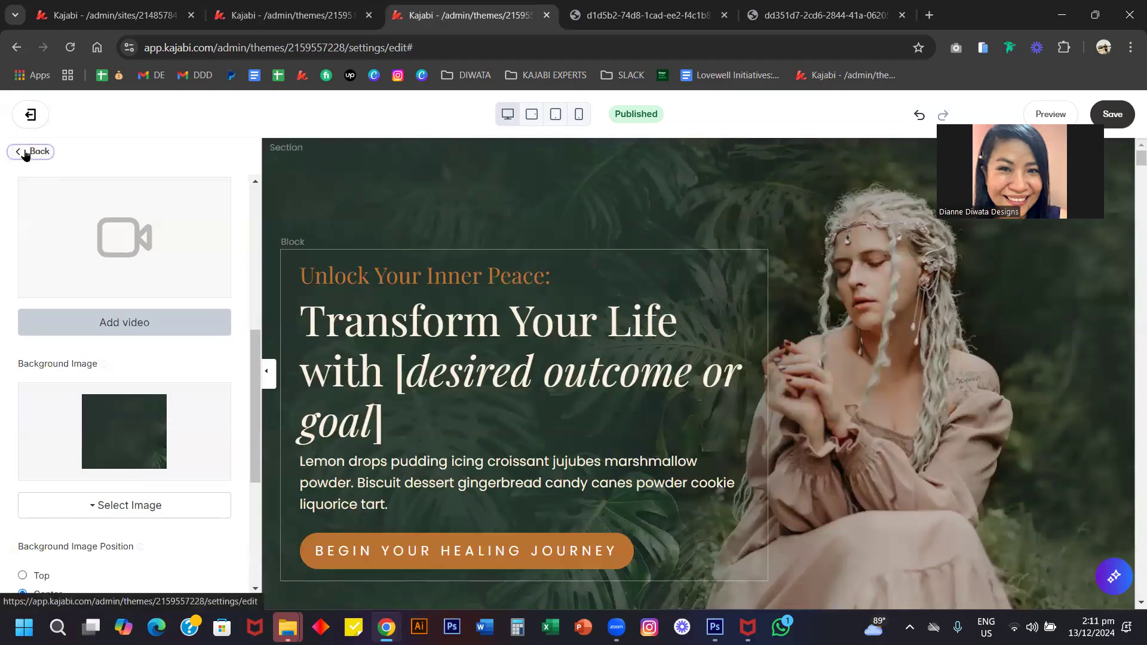
Open the Hero (D) section and review its background image, position and fixed background settings
{"action": "left_click", "coordinate": [27, 153]}
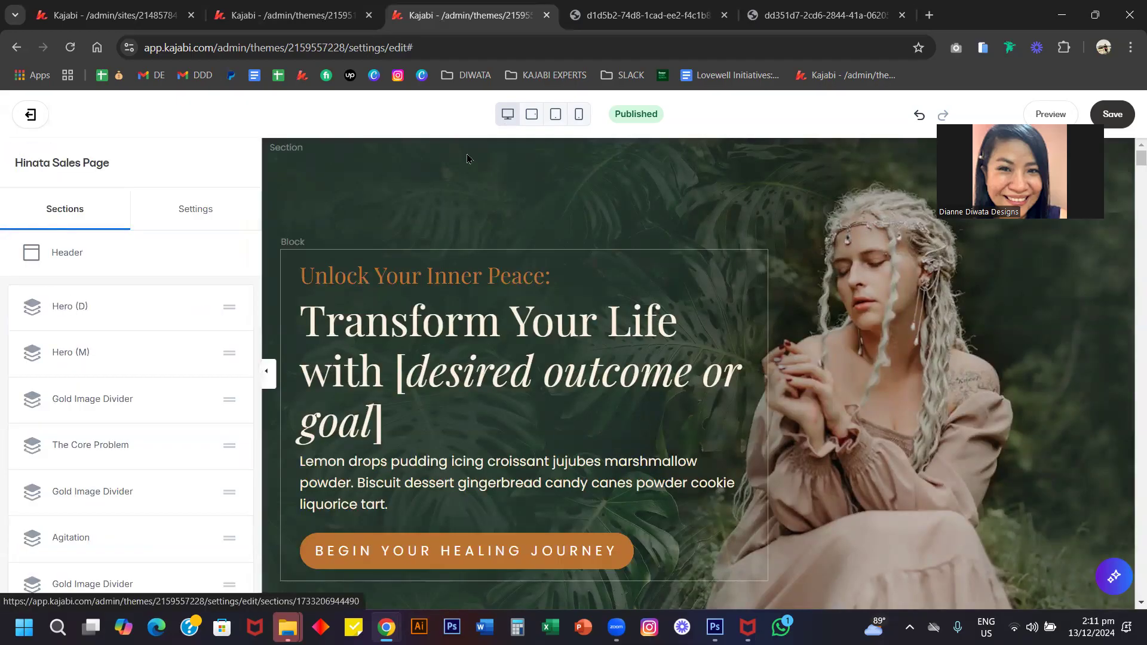
{"action": "left_click", "coordinate": [64, 311]}
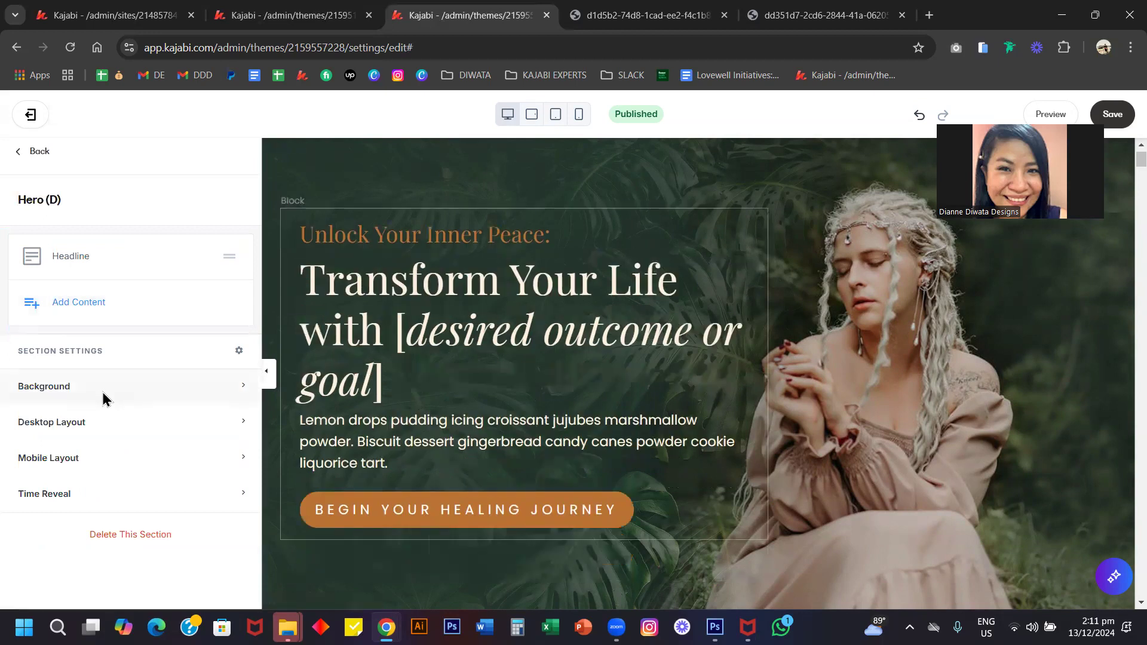
{"action": "left_click", "coordinate": [101, 397]}
{"action": "scroll", "coordinate": [102, 397], "scroll_direction": "down", "scroll_amount": 8}
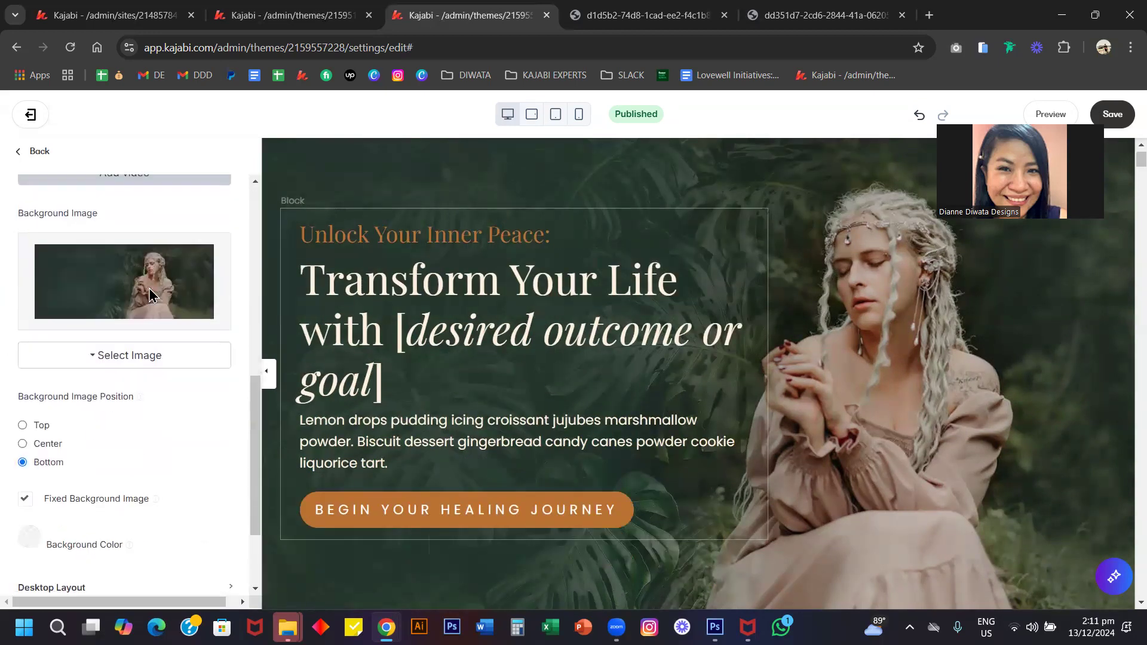
Unhide the Hero (D) section in its mobile layout settings and check the hero in the desktop and mobile previews
{"action": "scroll", "coordinate": [89, 472], "scroll_direction": "down", "scroll_amount": 2}
{"action": "left_click", "coordinate": [58, 503]}
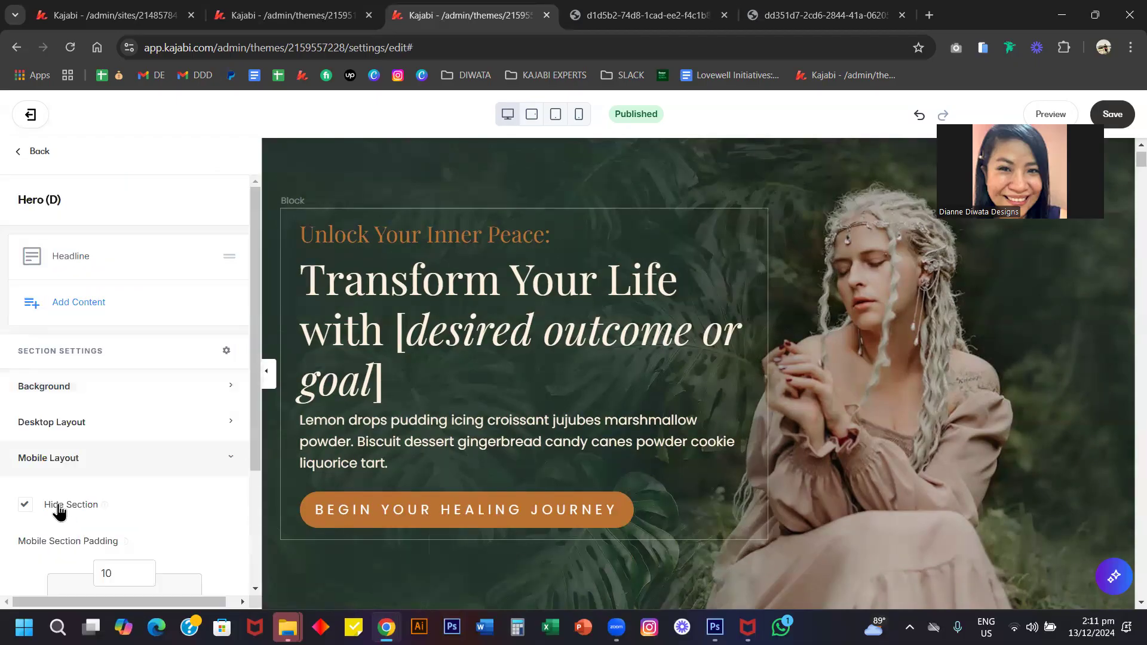
{"action": "scroll", "coordinate": [62, 454], "scroll_direction": "down", "scroll_amount": 2}
{"action": "left_click", "coordinate": [67, 401]}
{"action": "scroll", "coordinate": [476, 352], "scroll_direction": "down", "scroll_amount": 6}
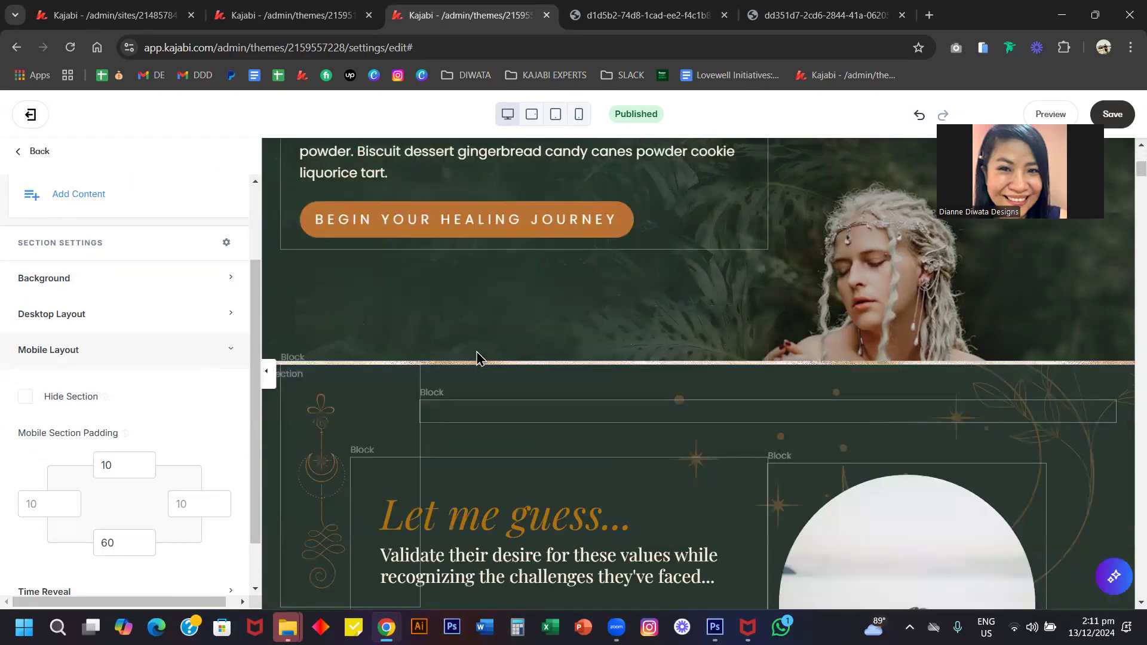
{"action": "scroll", "coordinate": [476, 353], "scroll_direction": "up", "scroll_amount": 1}
{"action": "scroll", "coordinate": [476, 350], "scroll_direction": "up", "scroll_amount": 5}
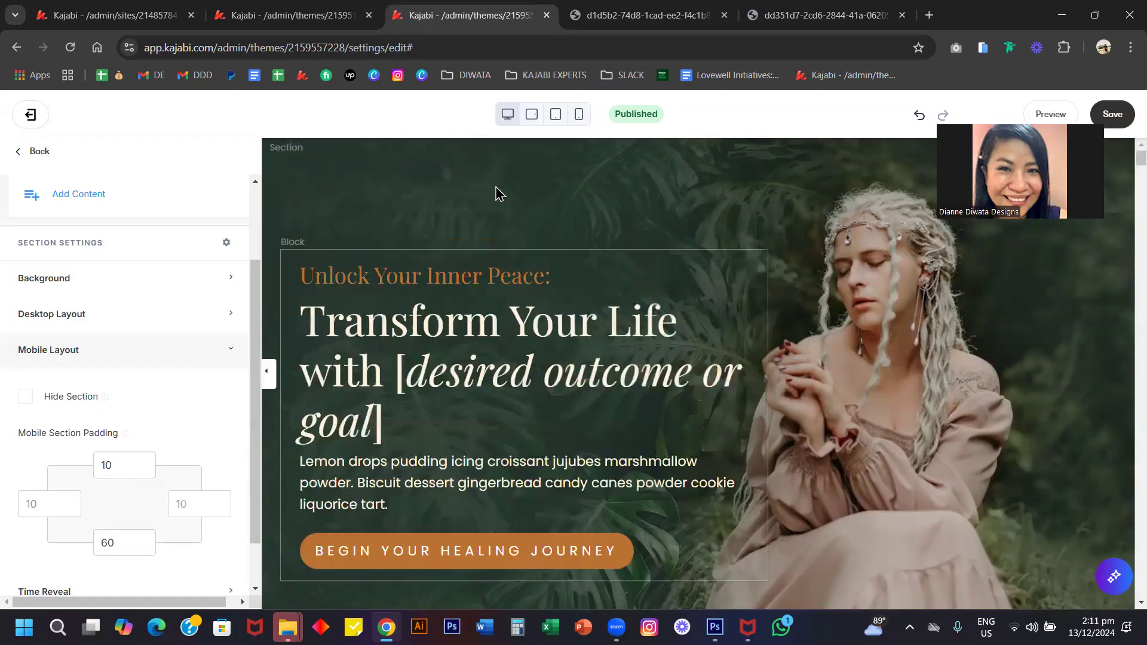
{"action": "left_click", "coordinate": [578, 115]}
{"action": "scroll", "coordinate": [681, 334], "scroll_direction": "down", "scroll_amount": 3}
{"action": "scroll", "coordinate": [681, 333], "scroll_direction": "up", "scroll_amount": 3}
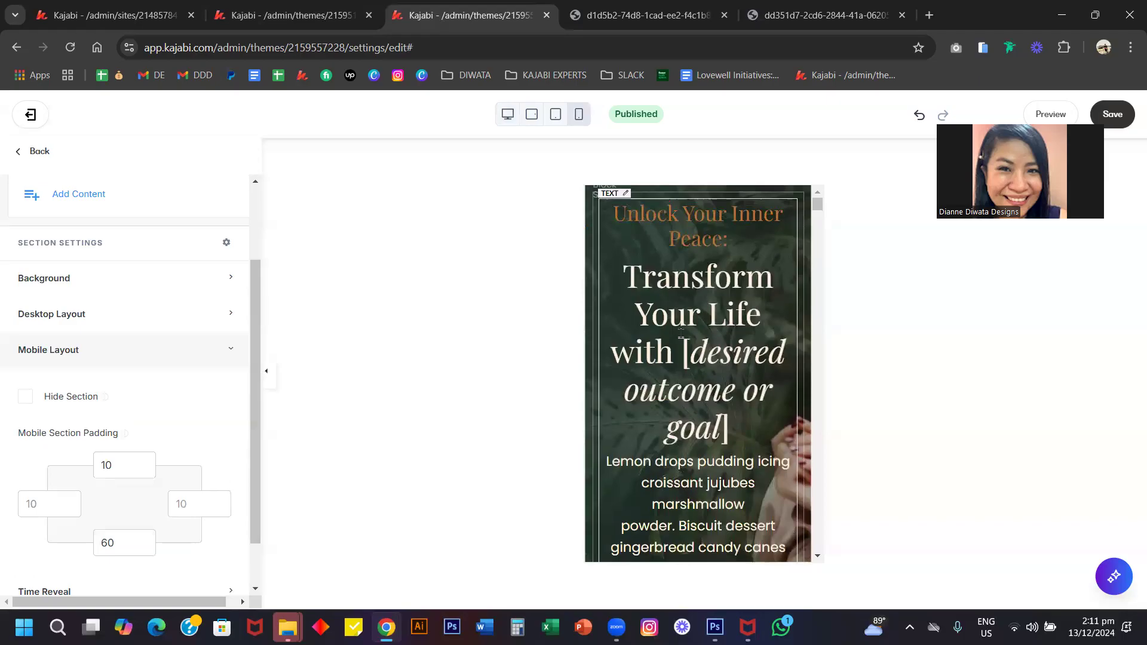
Return to the desktop preview and hide the Hero (D) section on mobile again
{"action": "left_click", "coordinate": [509, 117]}
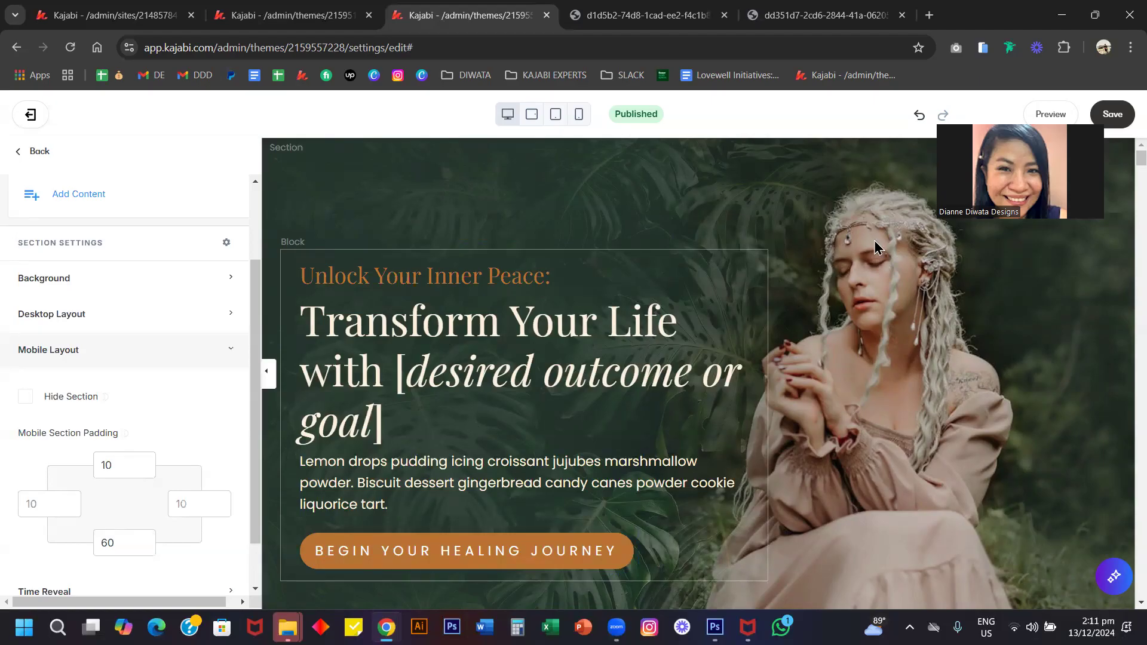
{"action": "left_click", "coordinate": [52, 401]}
{"action": "scroll", "coordinate": [627, 343], "scroll_direction": "down", "scroll_amount": 2}
{"action": "scroll", "coordinate": [626, 345], "scroll_direction": "up", "scroll_amount": 2}
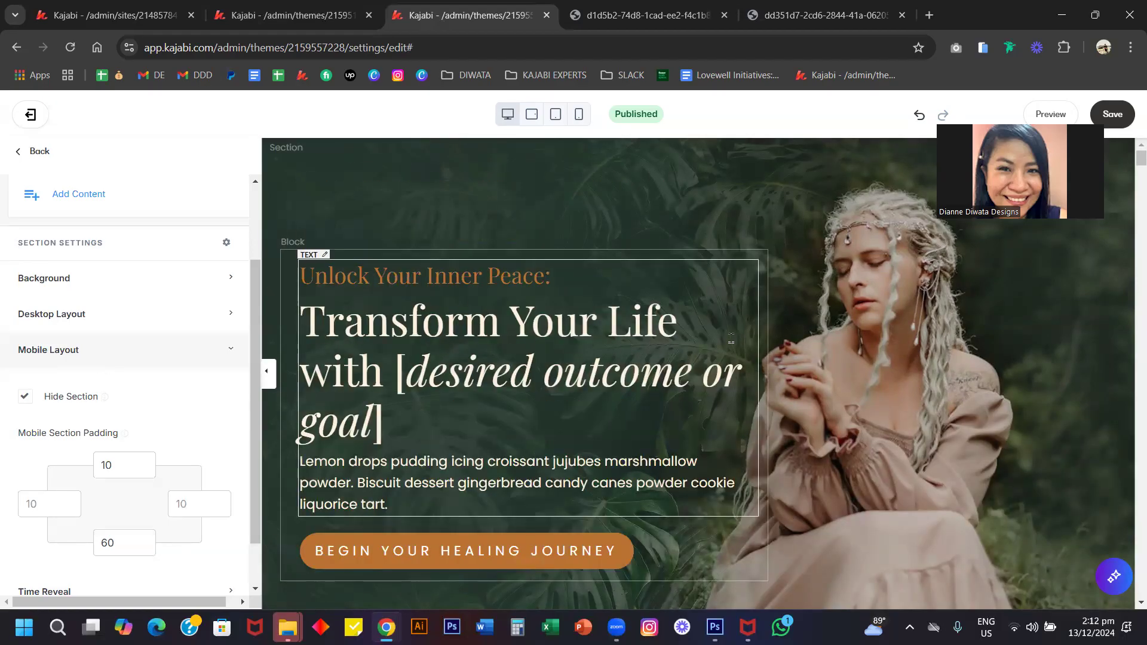
Go back to the Hinata Sales Page section list and show the page-level settings
{"action": "left_click", "coordinate": [20, 155]}
{"action": "scroll", "coordinate": [443, 347], "scroll_direction": "down", "scroll_amount": 5}
{"action": "scroll", "coordinate": [443, 348], "scroll_direction": "up", "scroll_amount": 4}
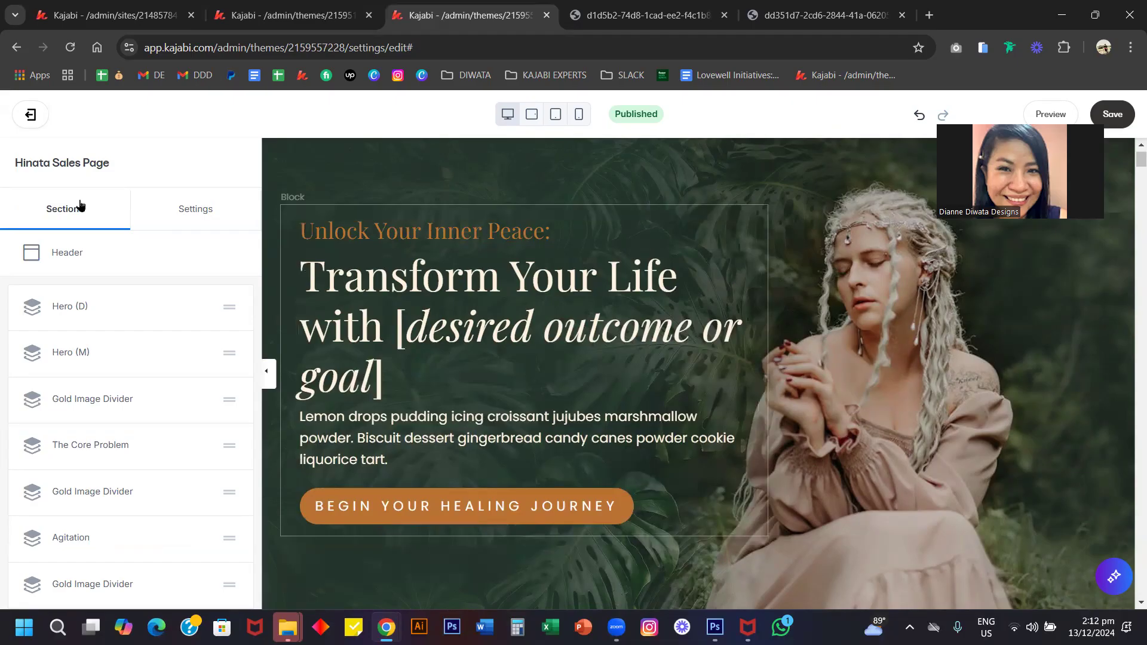
{"action": "left_click", "coordinate": [187, 210]}
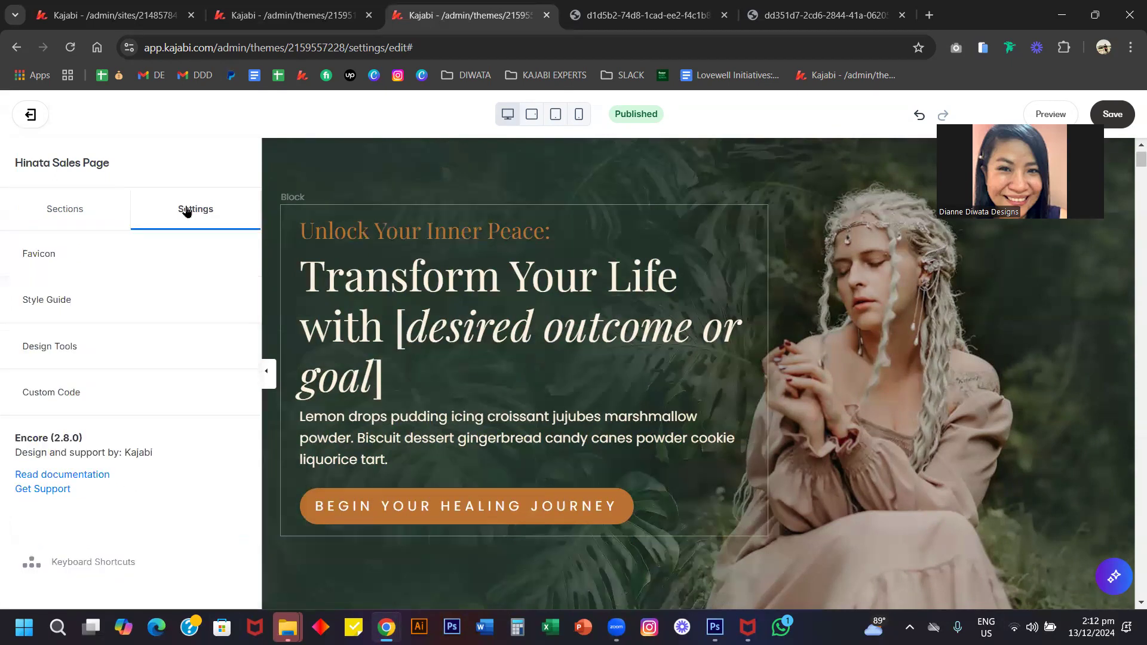
Open the page's Style Guide and review the primary color, button and font settings
{"action": "left_click", "coordinate": [84, 302]}
{"action": "scroll", "coordinate": [84, 301], "scroll_direction": "down", "scroll_amount": 5}
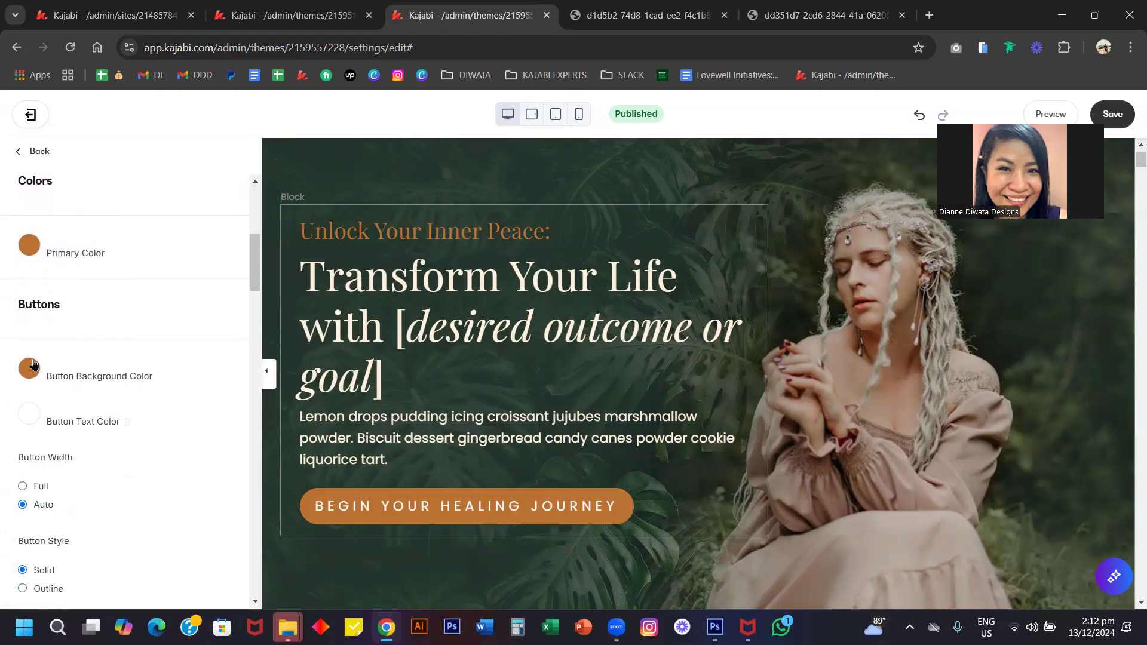
{"action": "scroll", "coordinate": [114, 412], "scroll_direction": "down", "scroll_amount": 4}
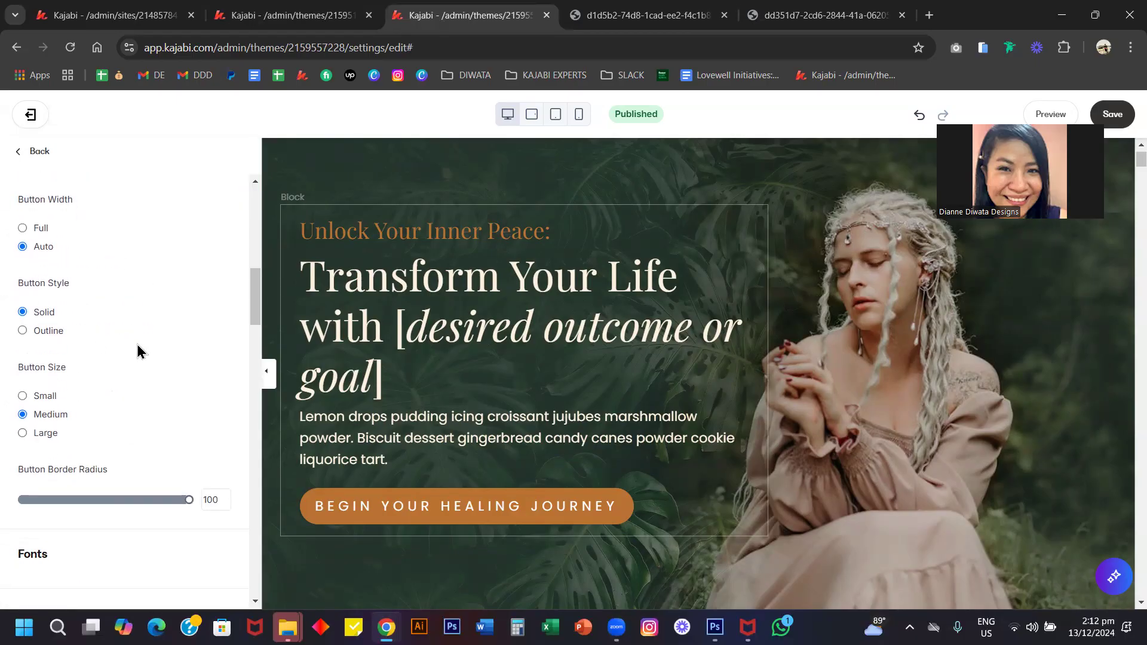
{"action": "scroll", "coordinate": [138, 347], "scroll_direction": "down", "scroll_amount": 3}
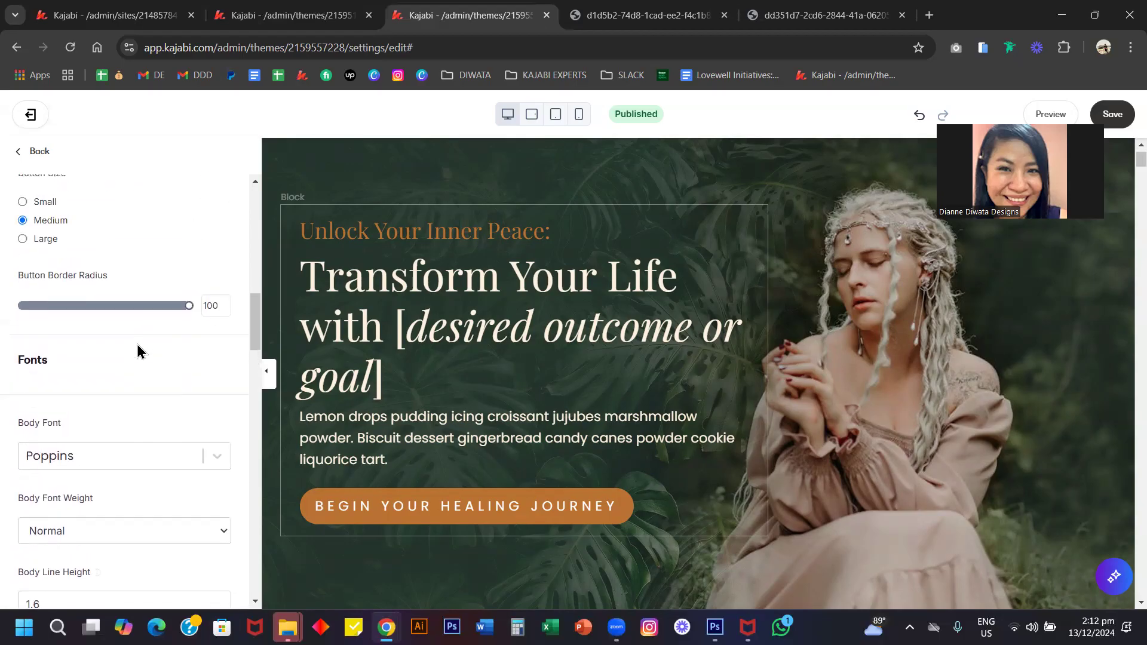
Try a button border radius of 0, then restore it to 100
{"action": "left_click_drag", "start_coordinate": [188, 304], "coordinate": [13, 305]}
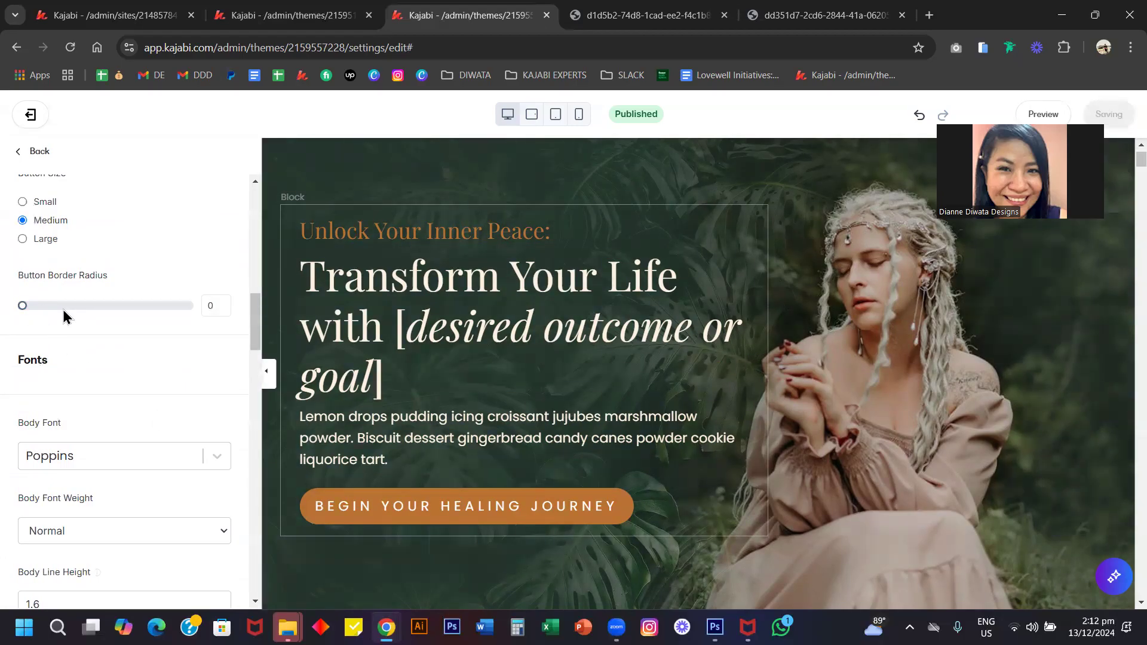
{"action": "left_click_drag", "start_coordinate": [73, 306], "coordinate": [212, 303]}
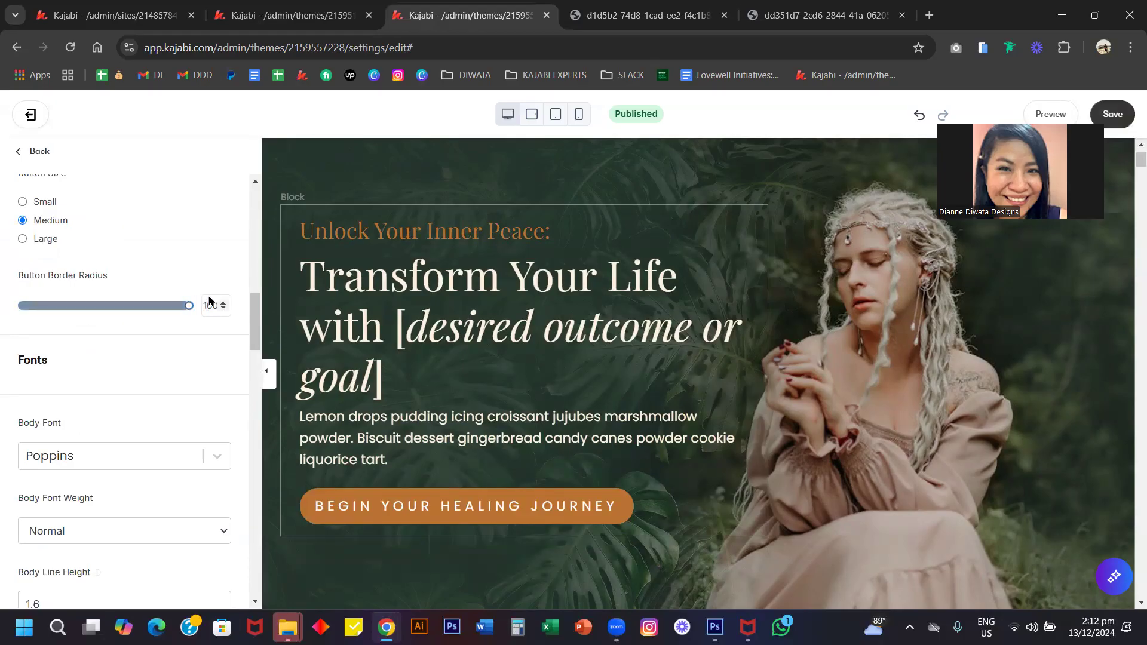
{"action": "left_click", "coordinate": [196, 253]}
Browse the available body fonts and review the body and heading font settings in the Style Guide
{"action": "scroll", "coordinate": [130, 410], "scroll_direction": "down", "scroll_amount": 3}
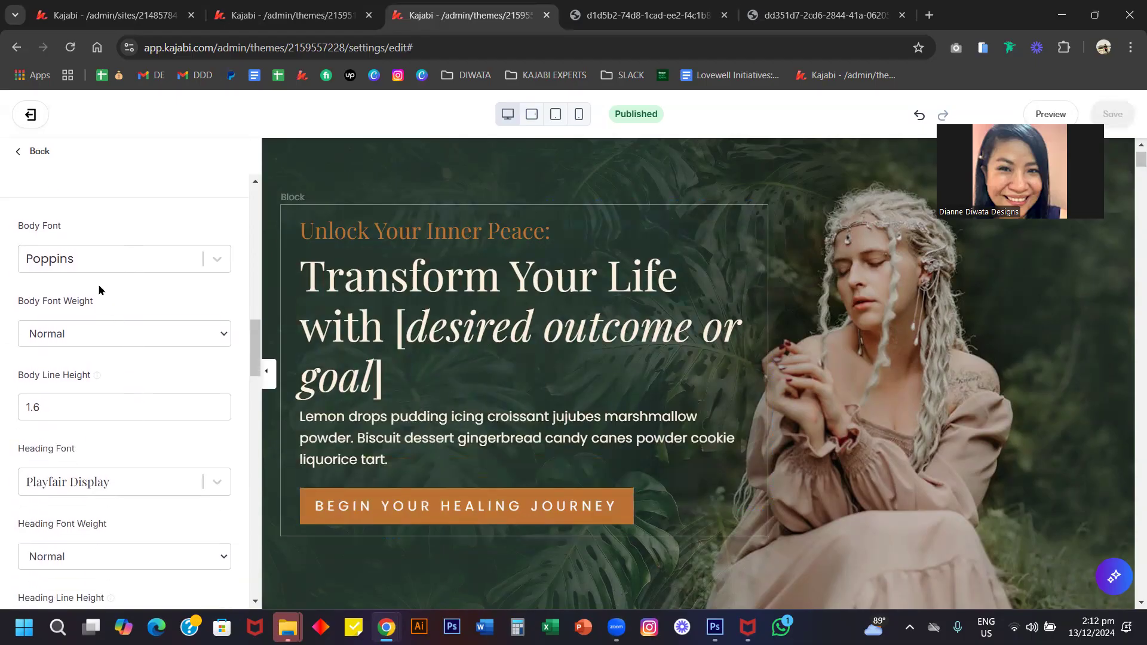
{"action": "left_click", "coordinate": [85, 260]}
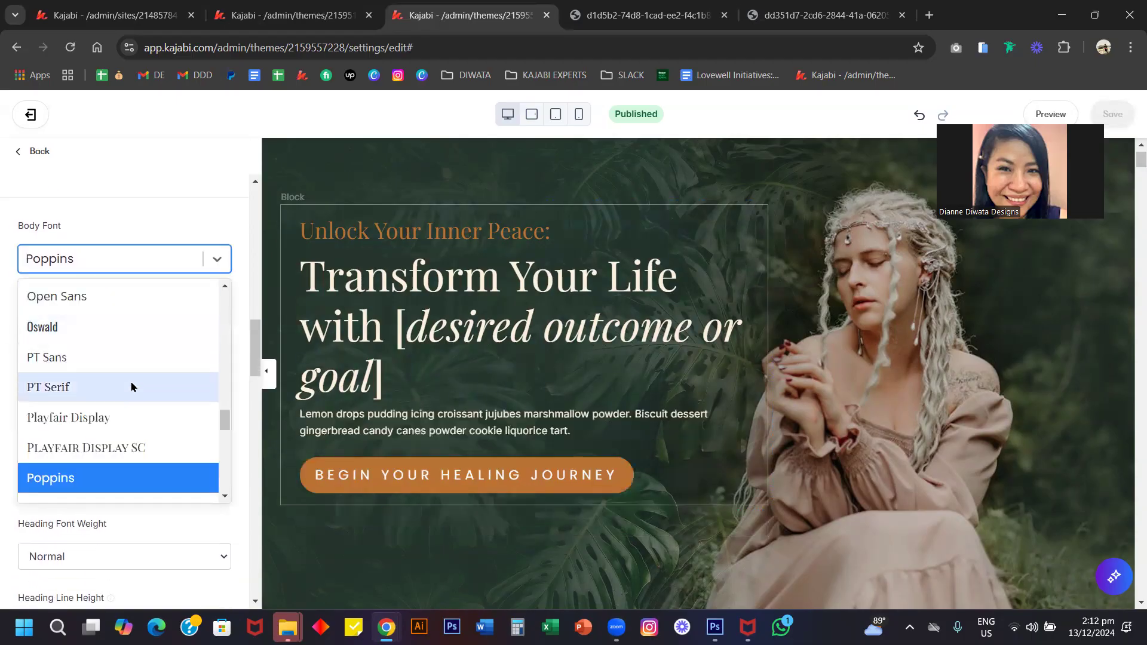
{"action": "scroll", "coordinate": [132, 388], "scroll_direction": "down", "scroll_amount": 2}
{"action": "scroll", "coordinate": [133, 389], "scroll_direction": "up", "scroll_amount": 2}
{"action": "scroll", "coordinate": [132, 389], "scroll_direction": "down", "scroll_amount": 2}
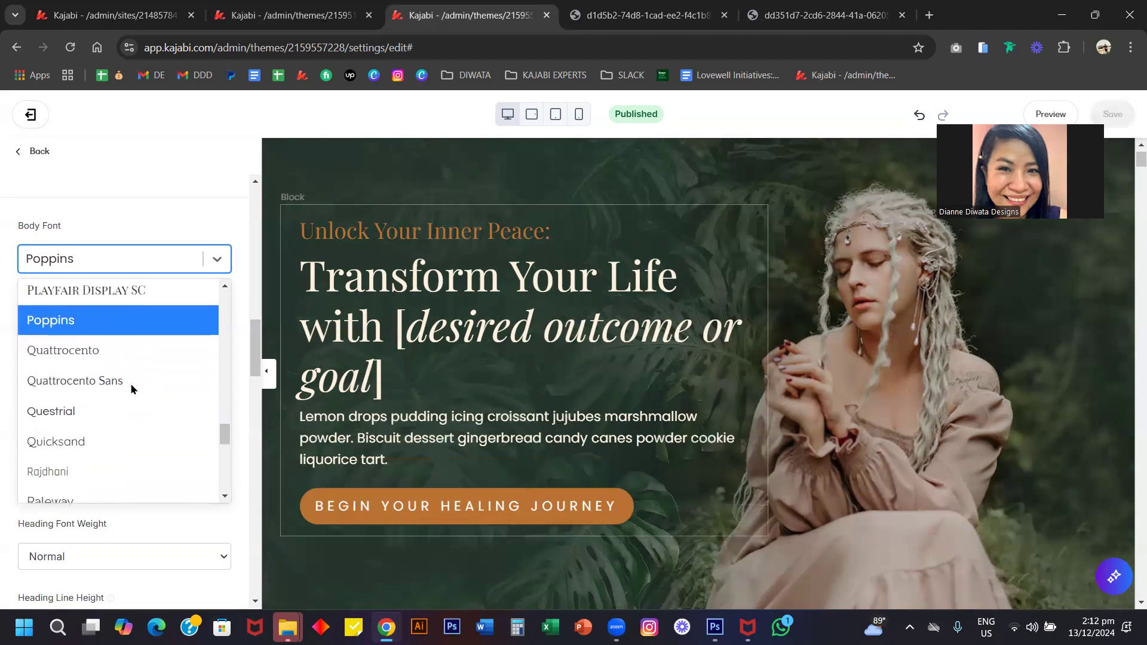
{"action": "scroll", "coordinate": [133, 389], "scroll_direction": "up", "scroll_amount": 1}
{"action": "left_click", "coordinate": [167, 214]}
{"action": "scroll", "coordinate": [152, 400], "scroll_direction": "down", "scroll_amount": 2}
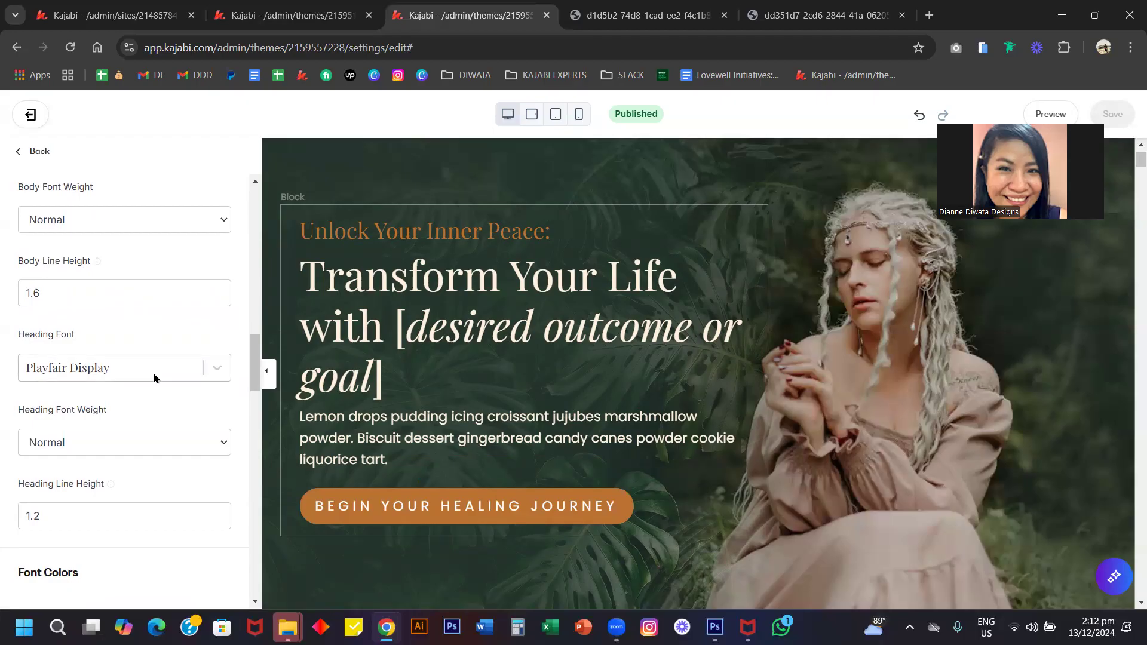
Review the Style Guide's font colors and compare them with the "Stuck in the Same Cycle?" heading on the page
{"action": "scroll", "coordinate": [147, 414], "scroll_direction": "down", "scroll_amount": 5}
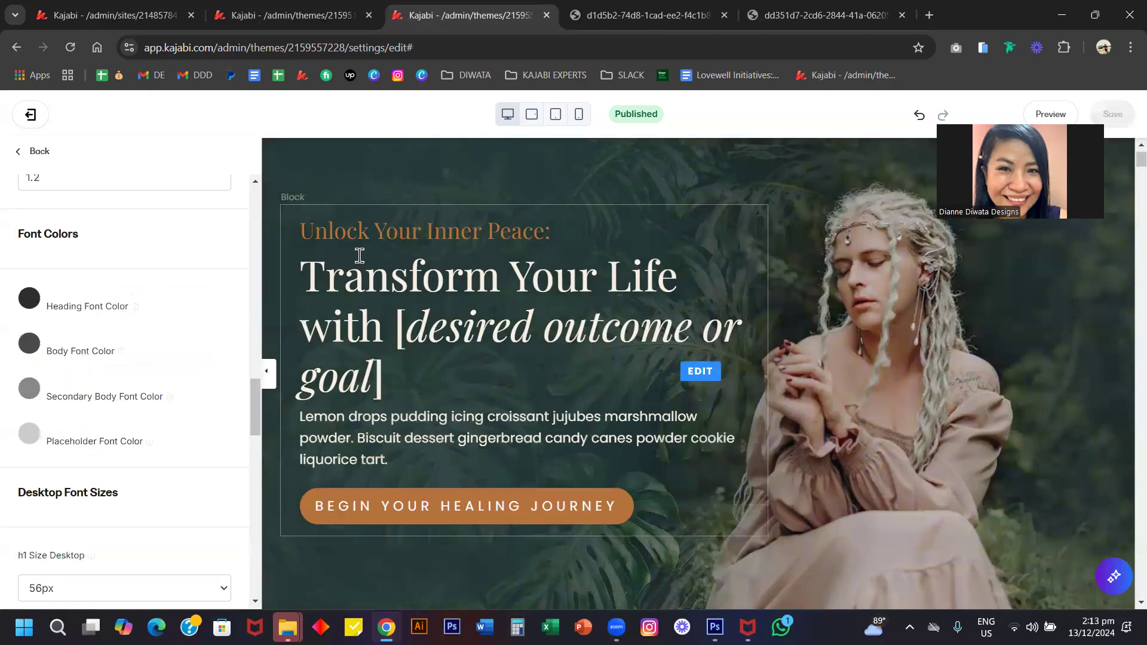
{"action": "scroll", "coordinate": [469, 302], "scroll_direction": "down", "scroll_amount": 2}
{"action": "scroll", "coordinate": [469, 302], "scroll_direction": "down", "scroll_amount": 15}
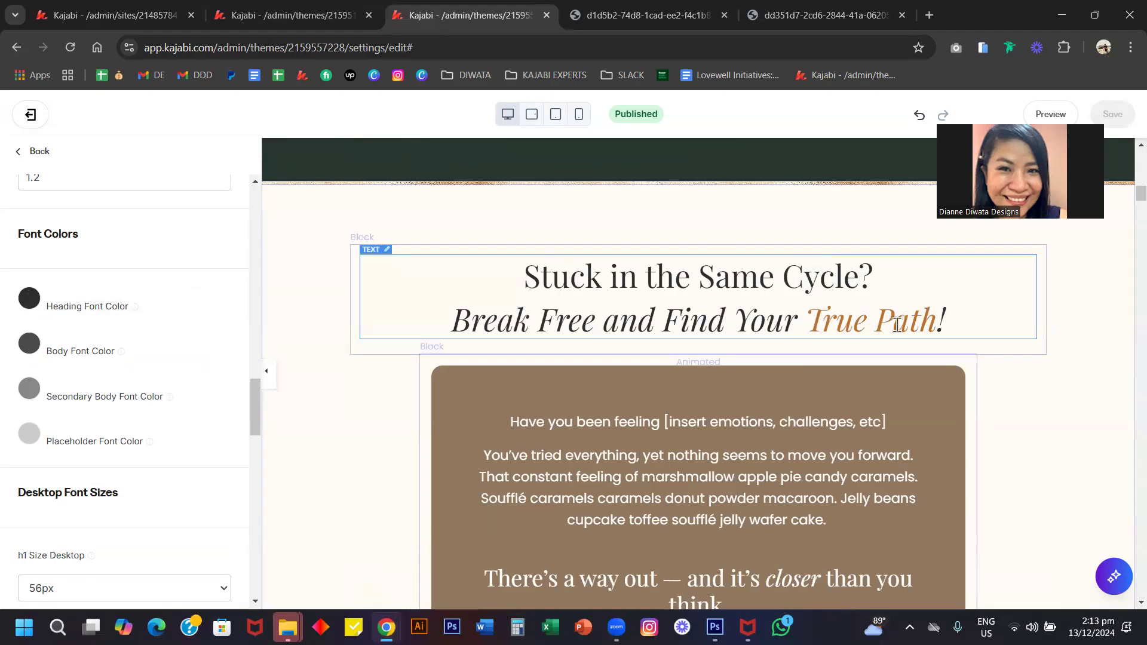
Examine the desktop and mobile font sizes for h1 through h6 and body text in the Style Guide
{"action": "scroll", "coordinate": [145, 445], "scroll_direction": "down", "scroll_amount": 5}
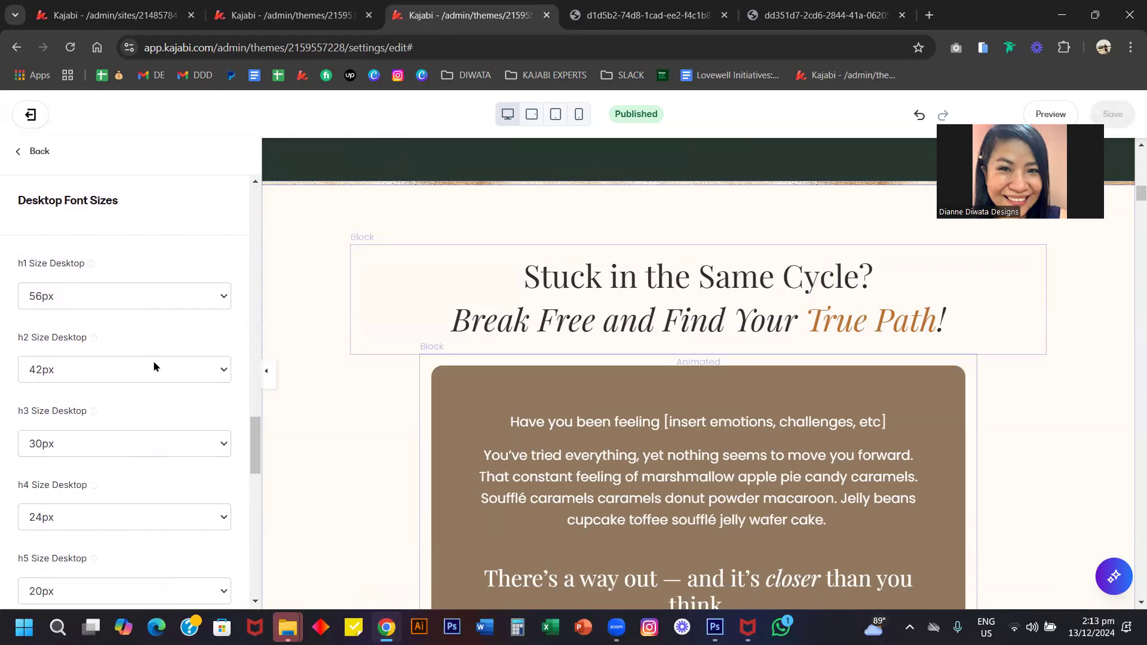
{"action": "scroll", "coordinate": [155, 442], "scroll_direction": "down", "scroll_amount": 10}
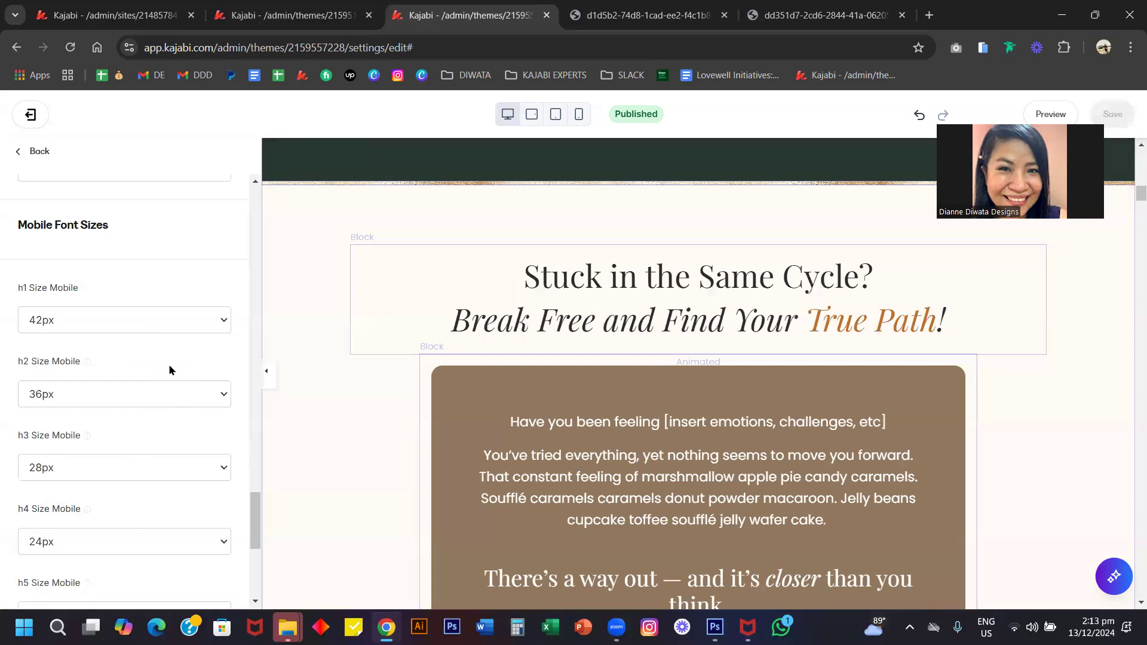
{"action": "scroll", "coordinate": [169, 367], "scroll_direction": "up", "scroll_amount": 10}
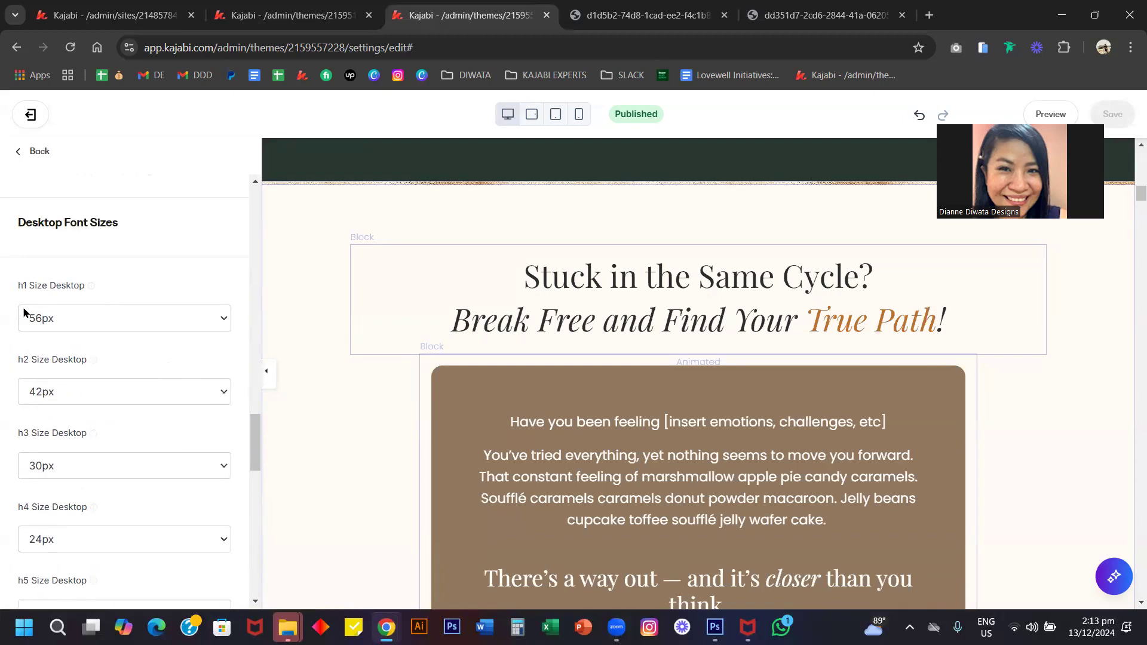
{"action": "scroll", "coordinate": [156, 417], "scroll_direction": "down", "scroll_amount": 8}
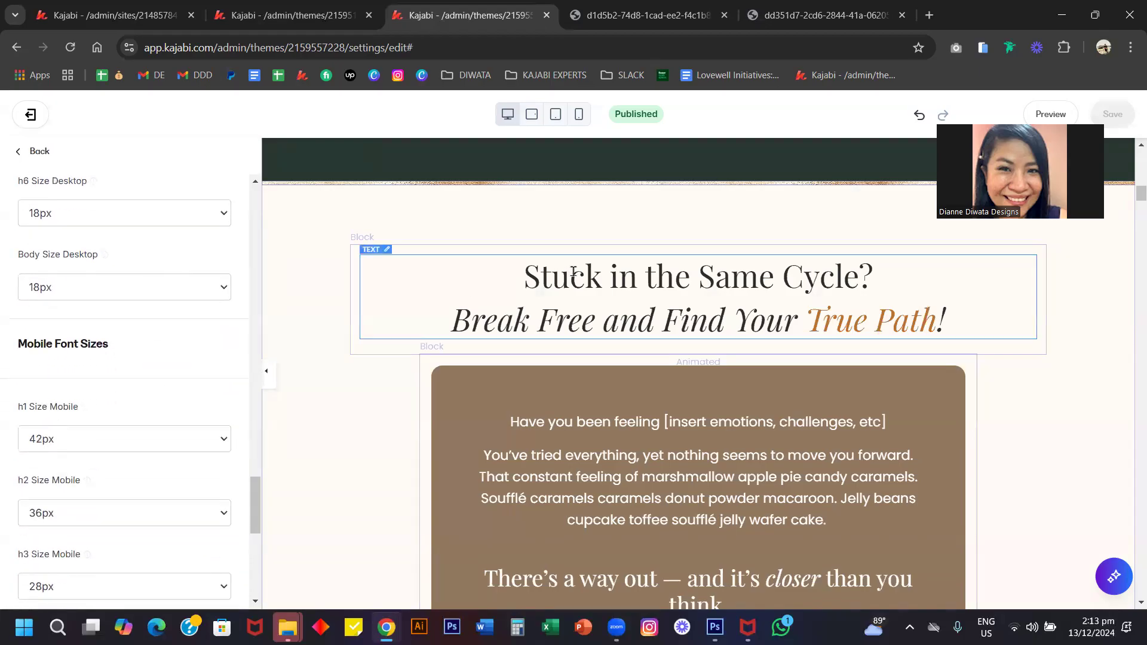
{"action": "scroll", "coordinate": [110, 363], "scroll_direction": "up", "scroll_amount": 6}
{"action": "scroll", "coordinate": [110, 364], "scroll_direction": "up", "scroll_amount": 1}
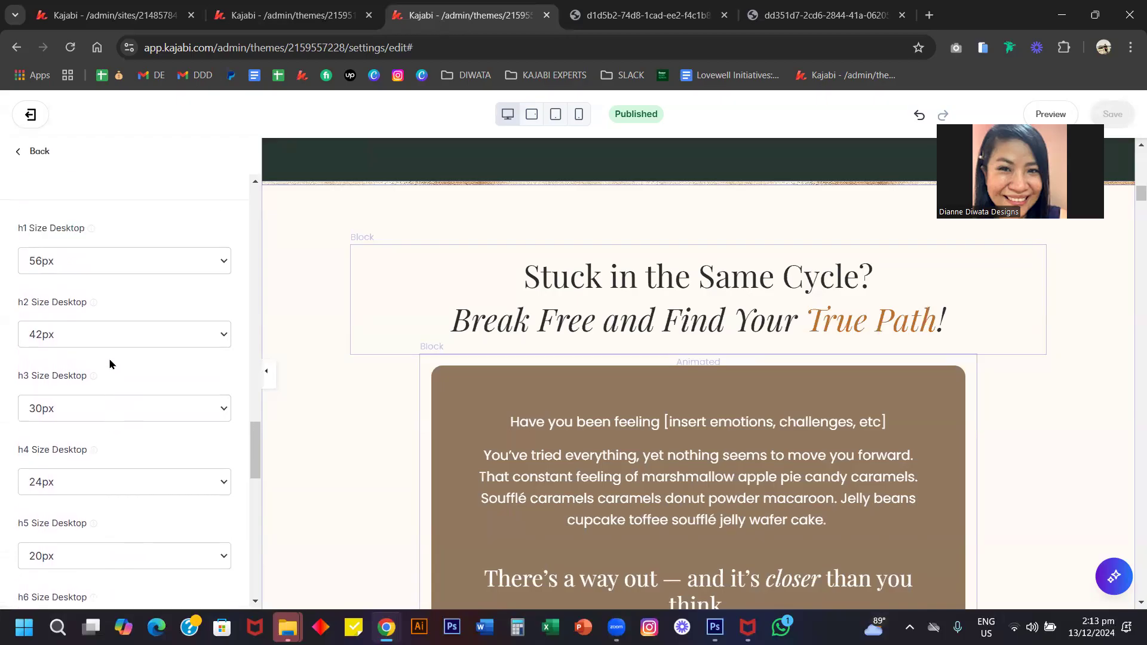
{"action": "scroll", "coordinate": [120, 366], "scroll_direction": "down", "scroll_amount": 8}
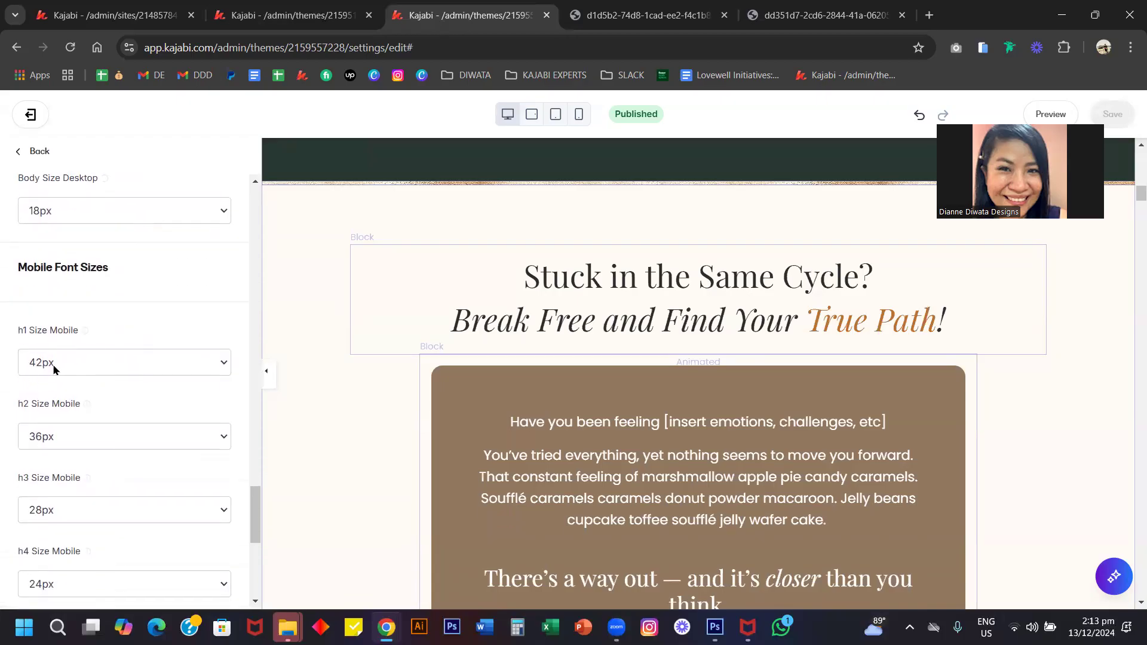
{"action": "scroll", "coordinate": [143, 338], "scroll_direction": "down", "scroll_amount": 6}
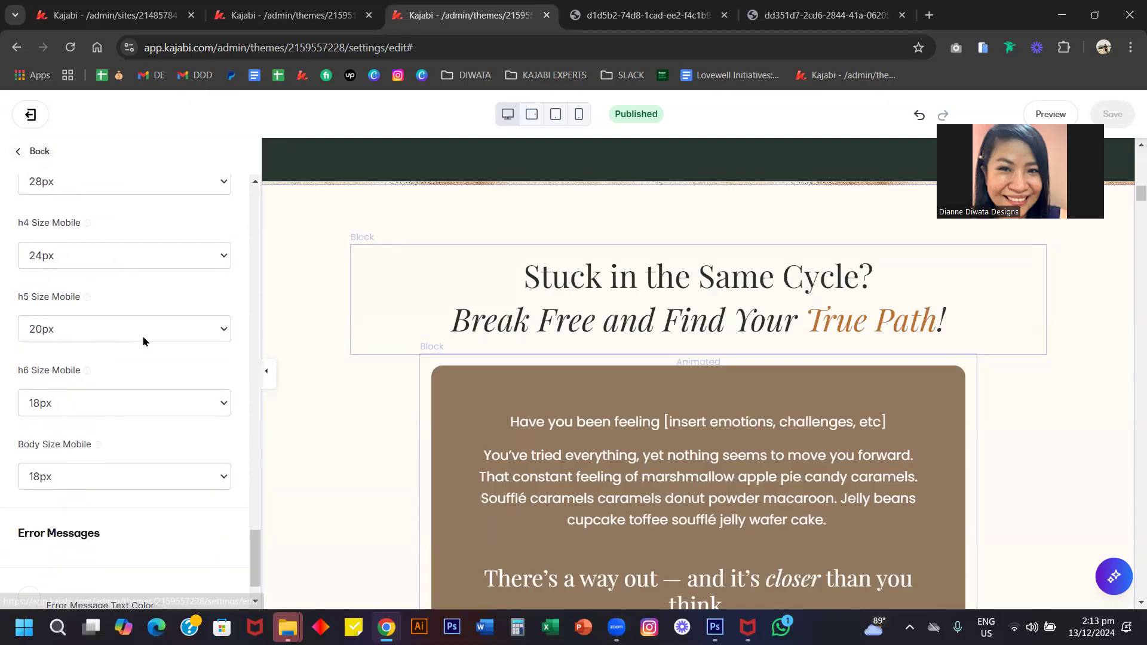
Turn off Show guides in the Design Tools settings and save the page
{"action": "left_click", "coordinate": [40, 156]}
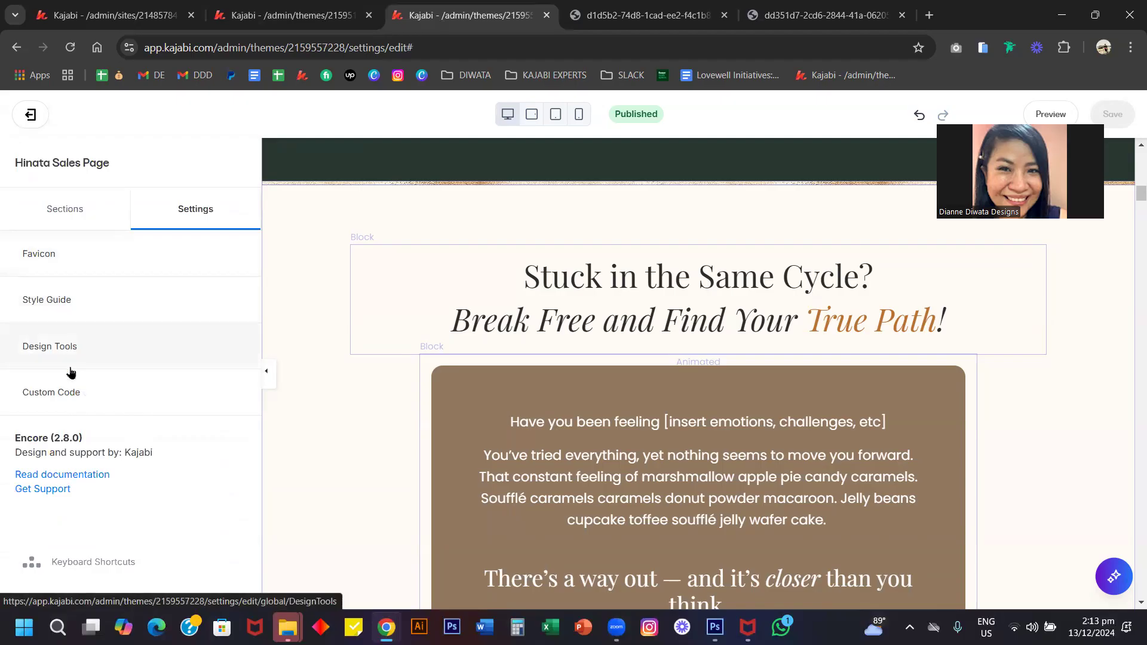
{"action": "left_click", "coordinate": [41, 346]}
{"action": "left_click", "coordinate": [25, 263]}
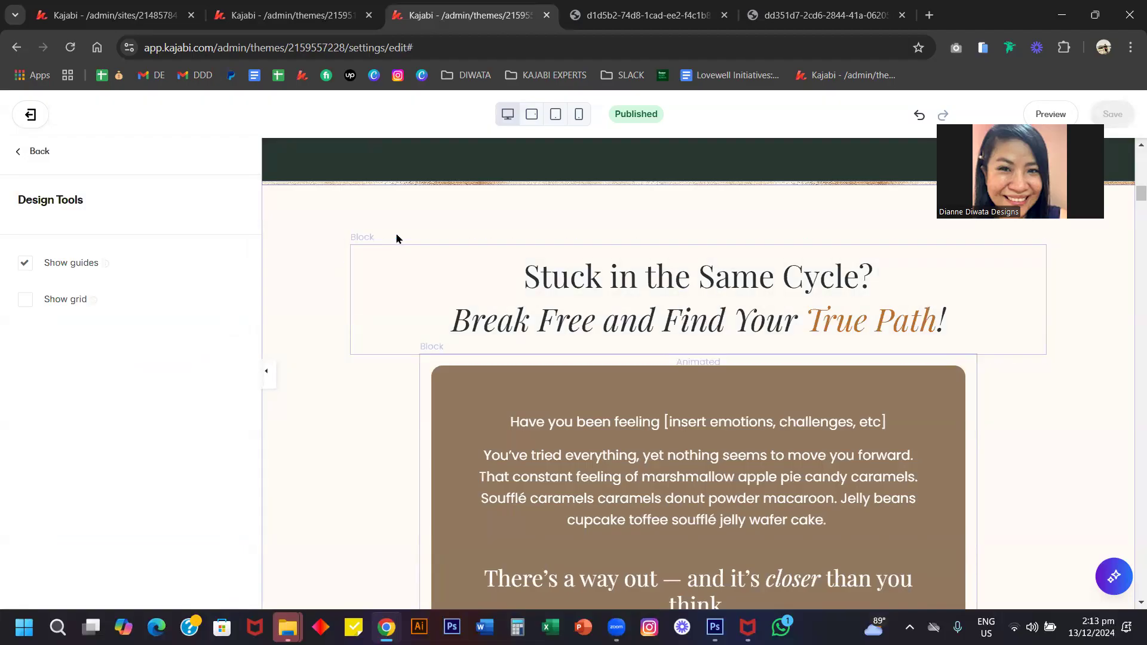
{"action": "left_click", "coordinate": [75, 265]}
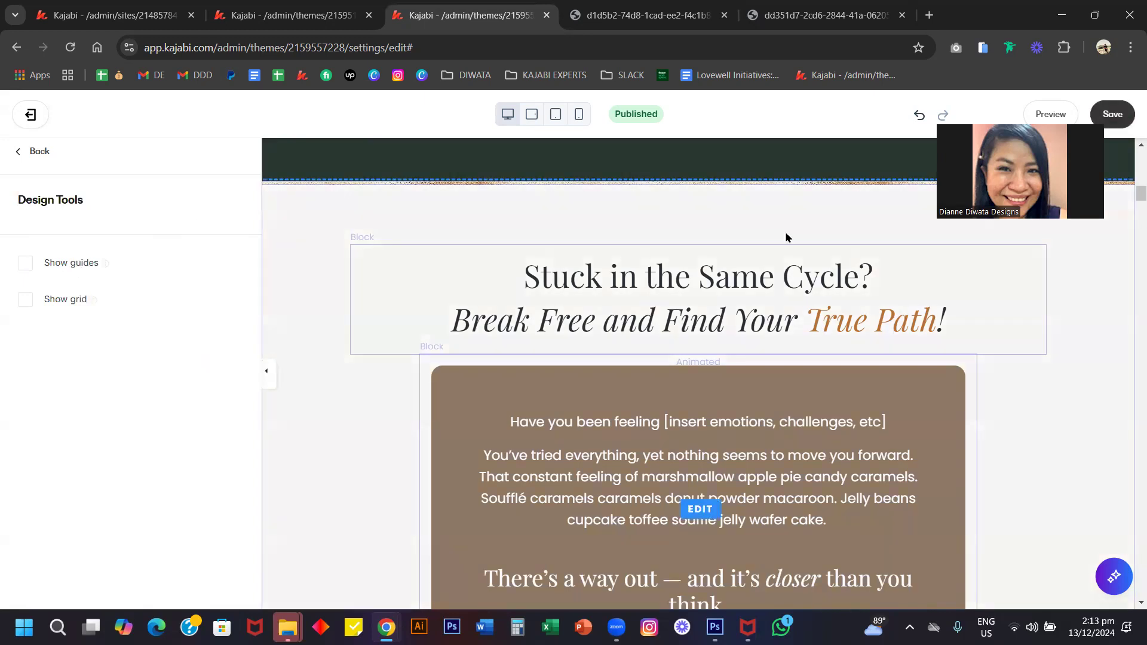
{"action": "left_click", "coordinate": [1113, 114]}
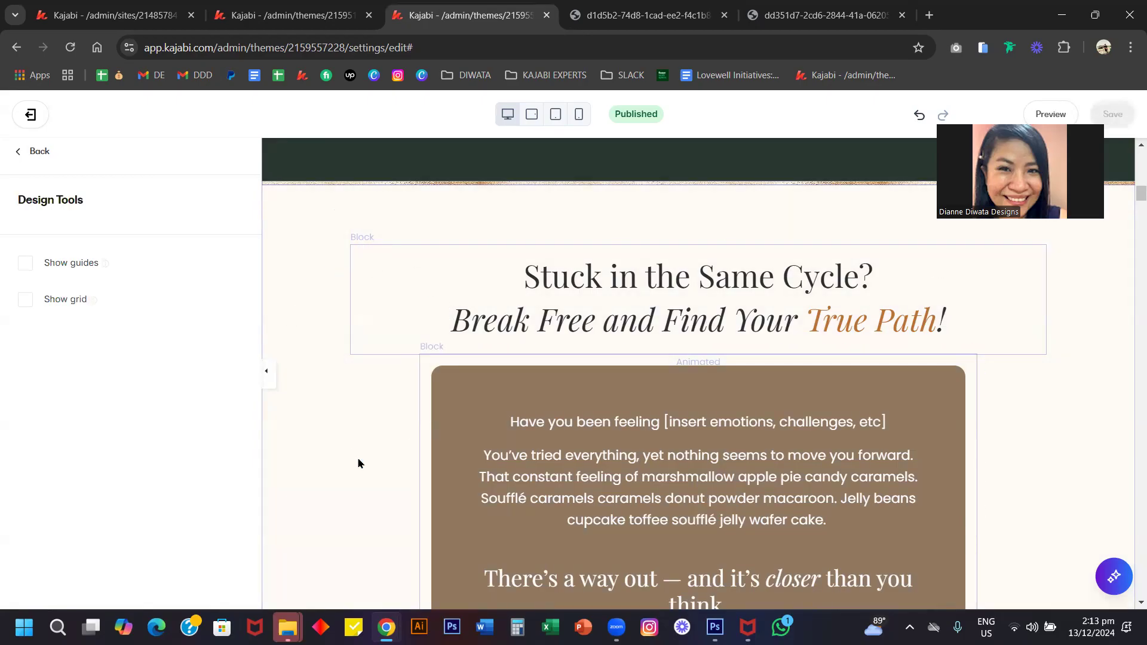
Open the Custom Code settings and bring the hero's "Begin Your Healing Journey" button into the preview
{"action": "left_click", "coordinate": [40, 152]}
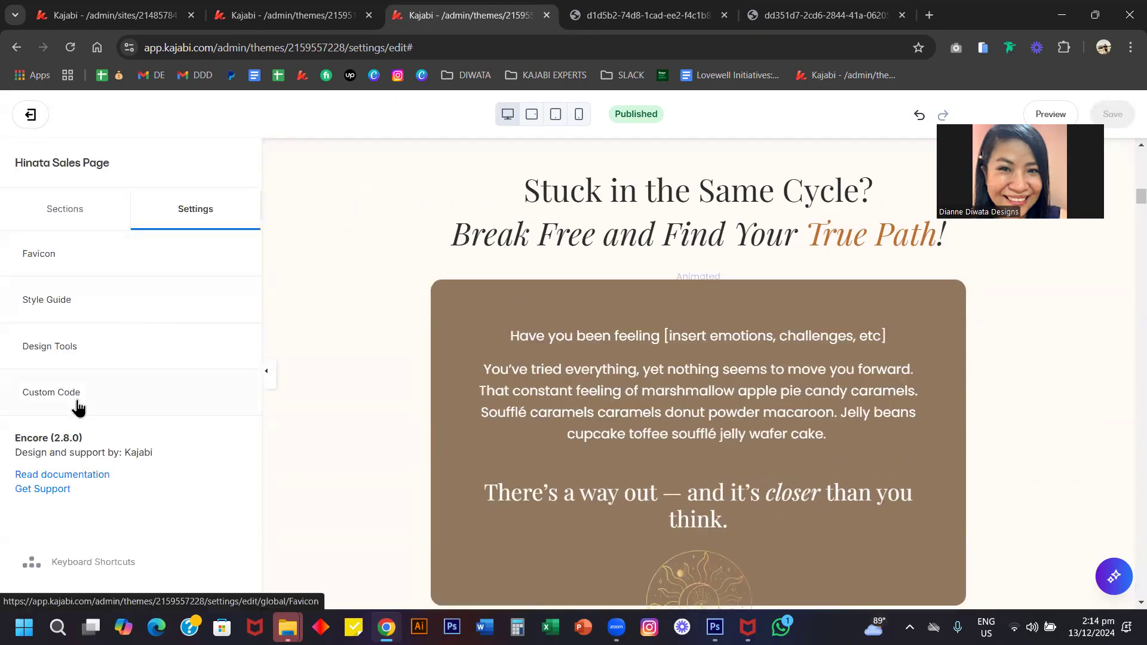
{"action": "left_click", "coordinate": [99, 396]}
{"action": "scroll", "coordinate": [482, 328], "scroll_direction": "up", "scroll_amount": 10}
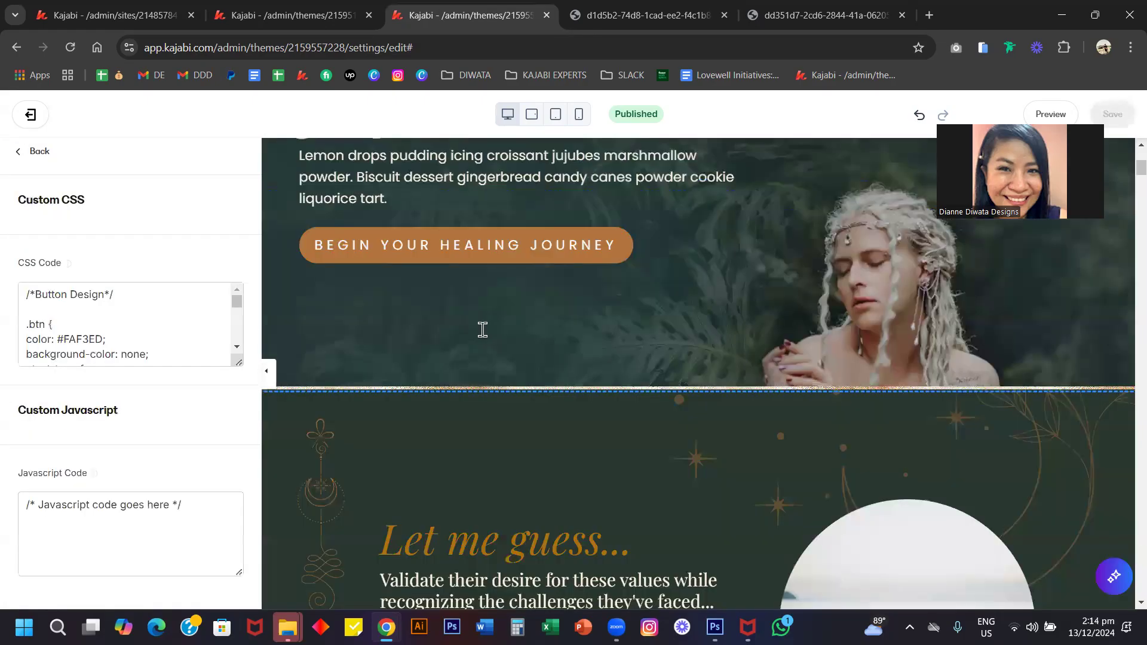
{"action": "scroll", "coordinate": [482, 328], "scroll_direction": "down", "scroll_amount": 1}
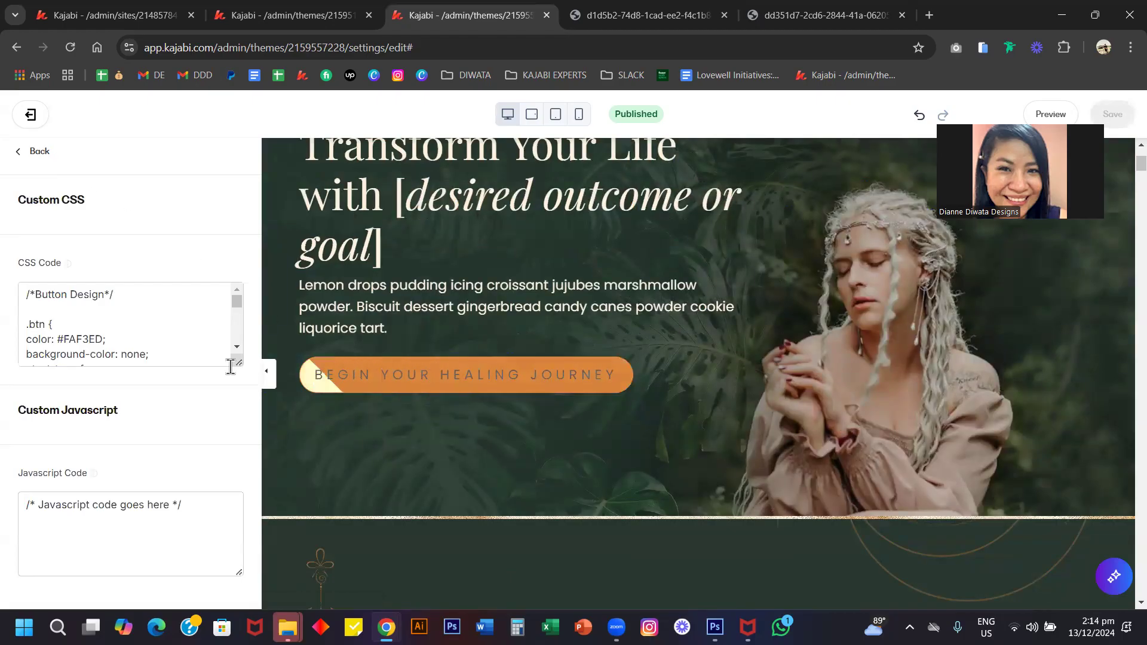
Enlarge the CSS code field and examine the Button Design rules, highlighting the "background-color: none;" line
{"action": "left_click_drag", "start_coordinate": [235, 363], "coordinate": [244, 564]}
{"action": "left_click", "coordinate": [107, 294]}
{"action": "left_click_drag", "start_coordinate": [106, 294], "coordinate": [25, 295]}
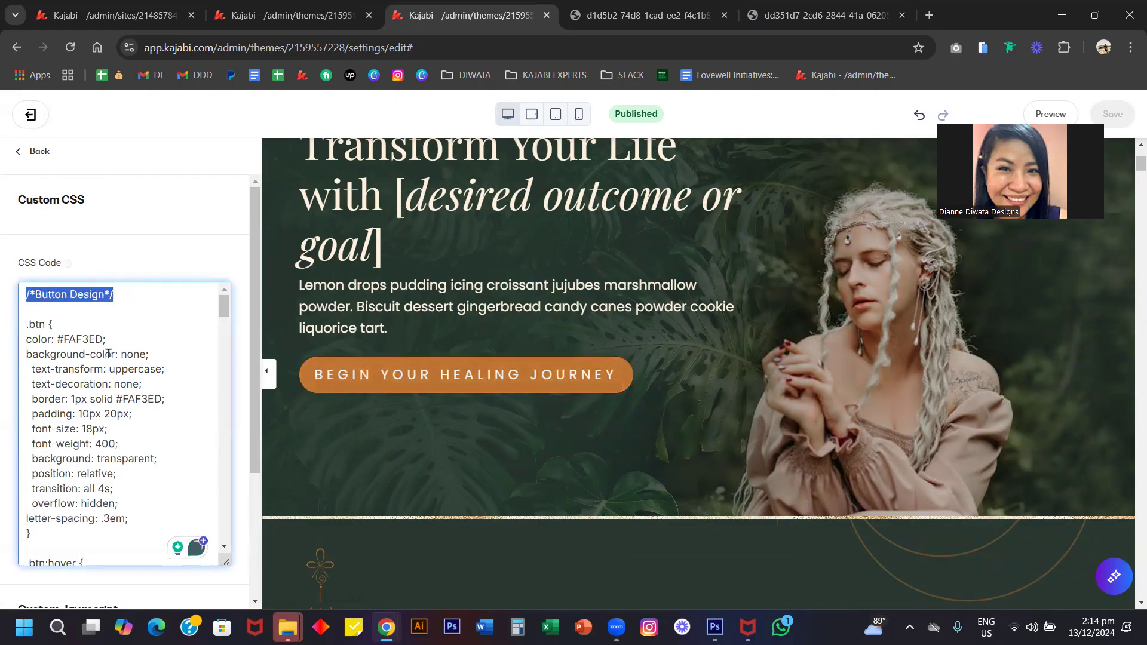
{"action": "scroll", "coordinate": [125, 374], "scroll_direction": "down", "scroll_amount": 2}
{"action": "scroll", "coordinate": [125, 374], "scroll_direction": "up", "scroll_amount": 1}
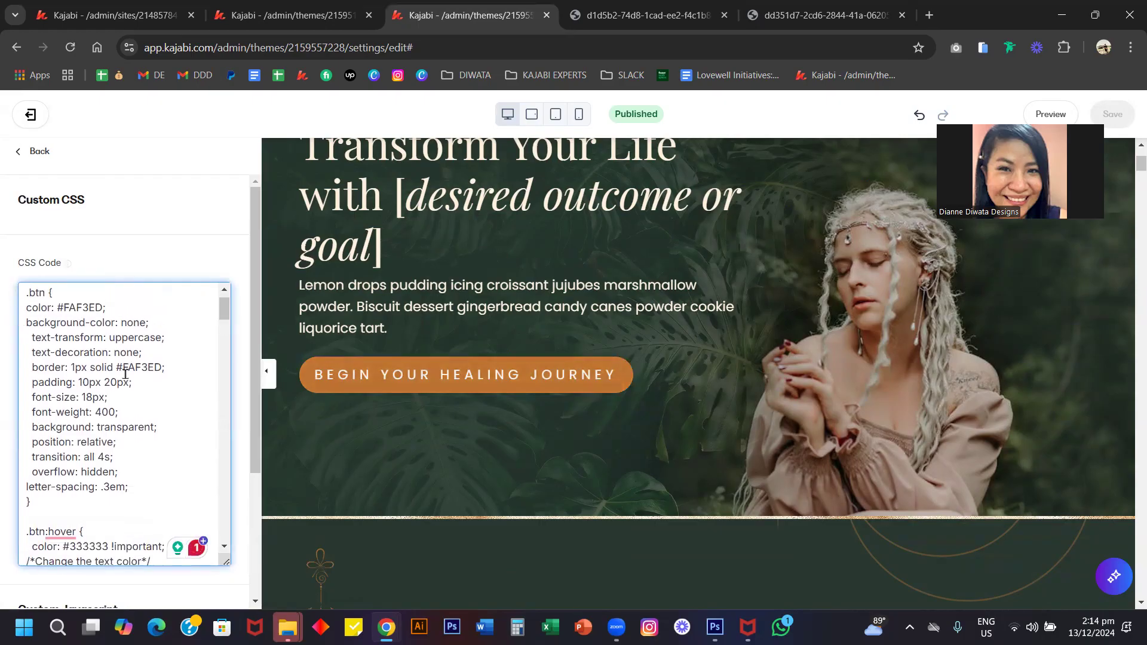
{"action": "triple_click", "coordinate": [139, 324]}
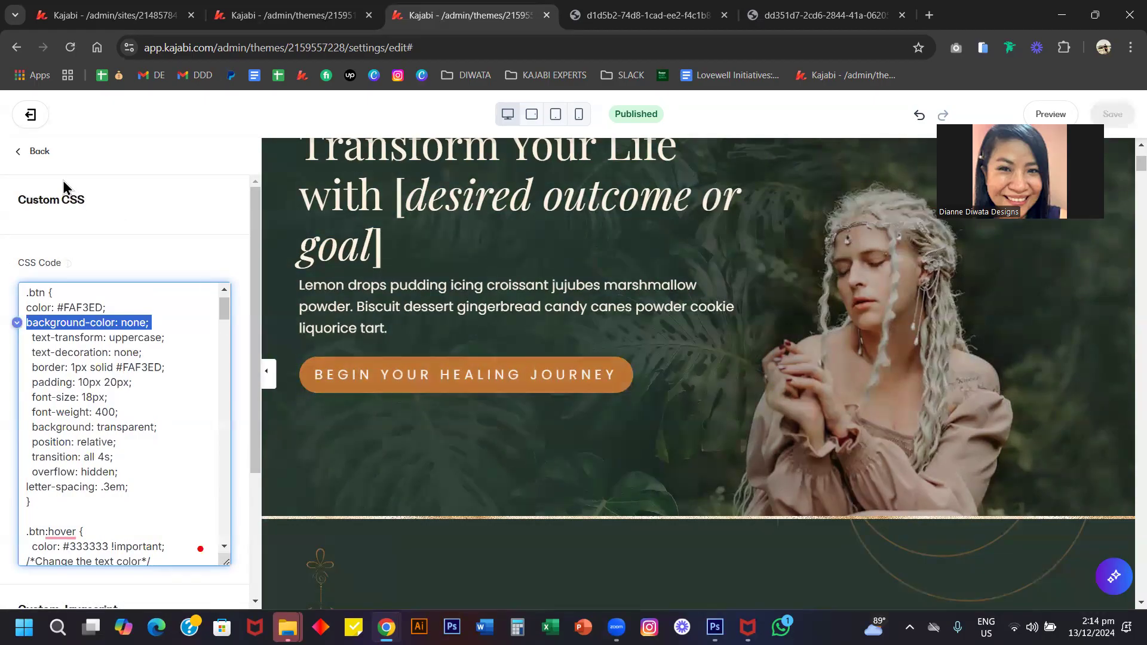
Set the Style Guide's button background color to the yellow swatch (RGB 241, 196, 15) and save the page
{"action": "left_click", "coordinate": [37, 153]}
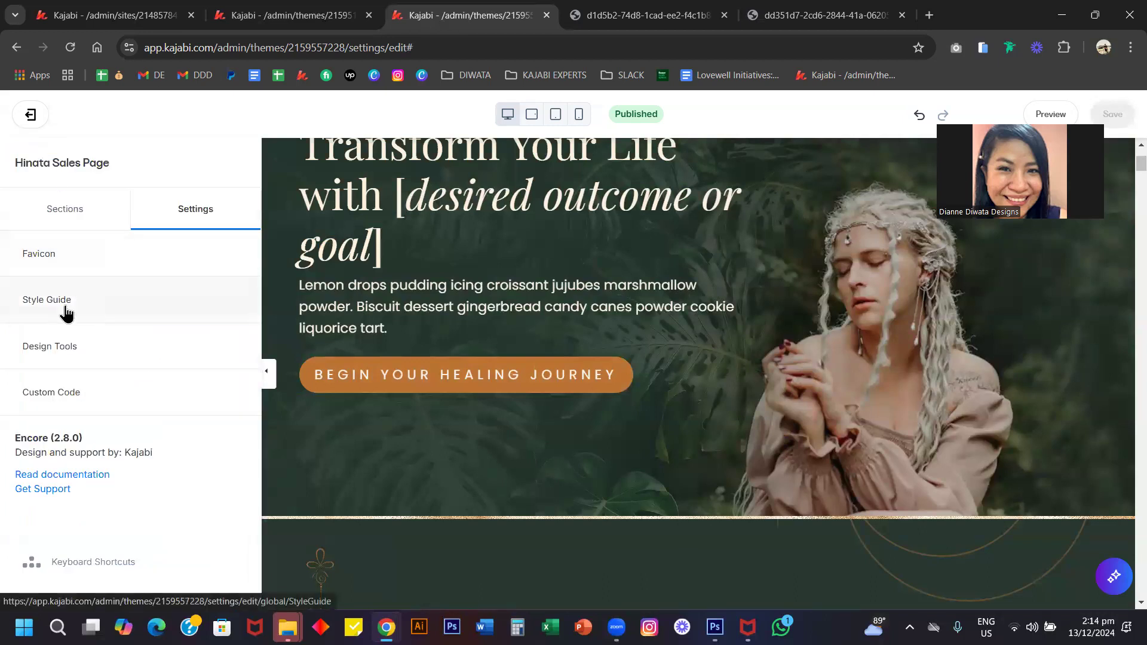
{"action": "left_click", "coordinate": [33, 309]}
{"action": "scroll", "coordinate": [108, 397], "scroll_direction": "down", "scroll_amount": 5}
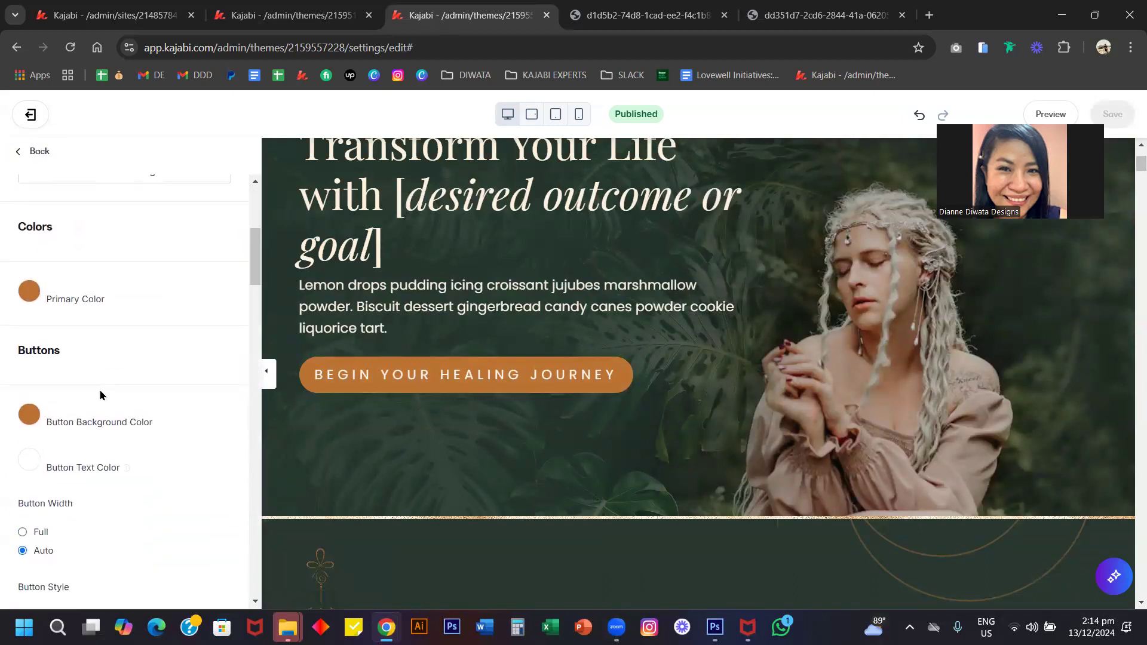
{"action": "left_click", "coordinate": [30, 415]}
{"action": "left_click", "coordinate": [69, 386]}
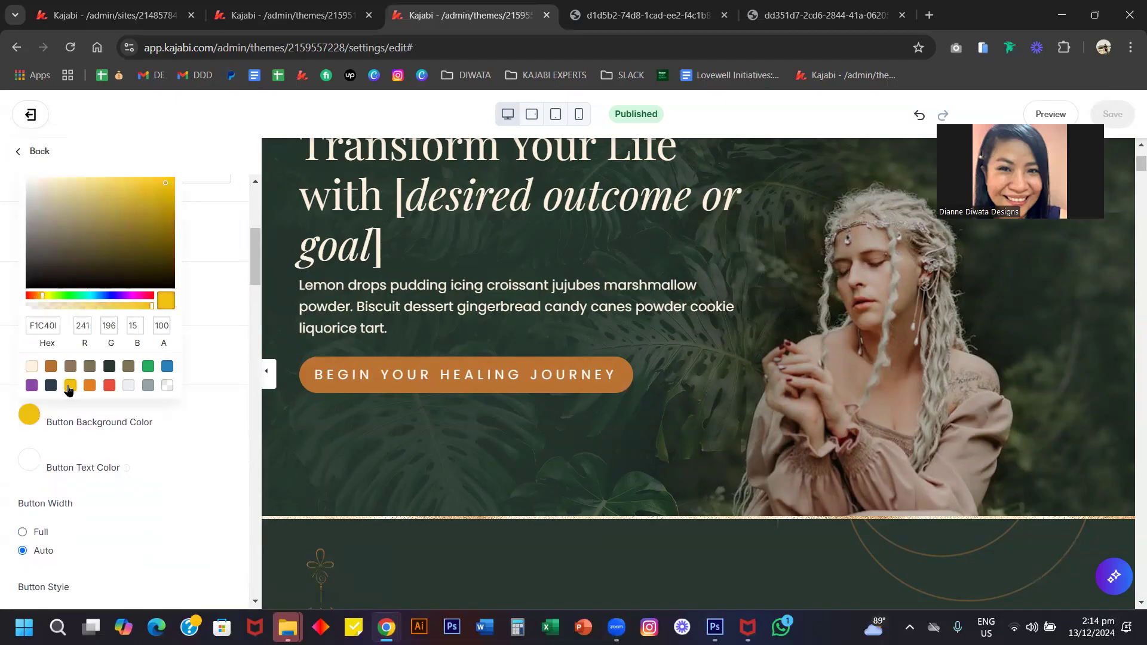
{"action": "left_click", "coordinate": [217, 354]}
{"action": "key", "text": "ctrl+s"}
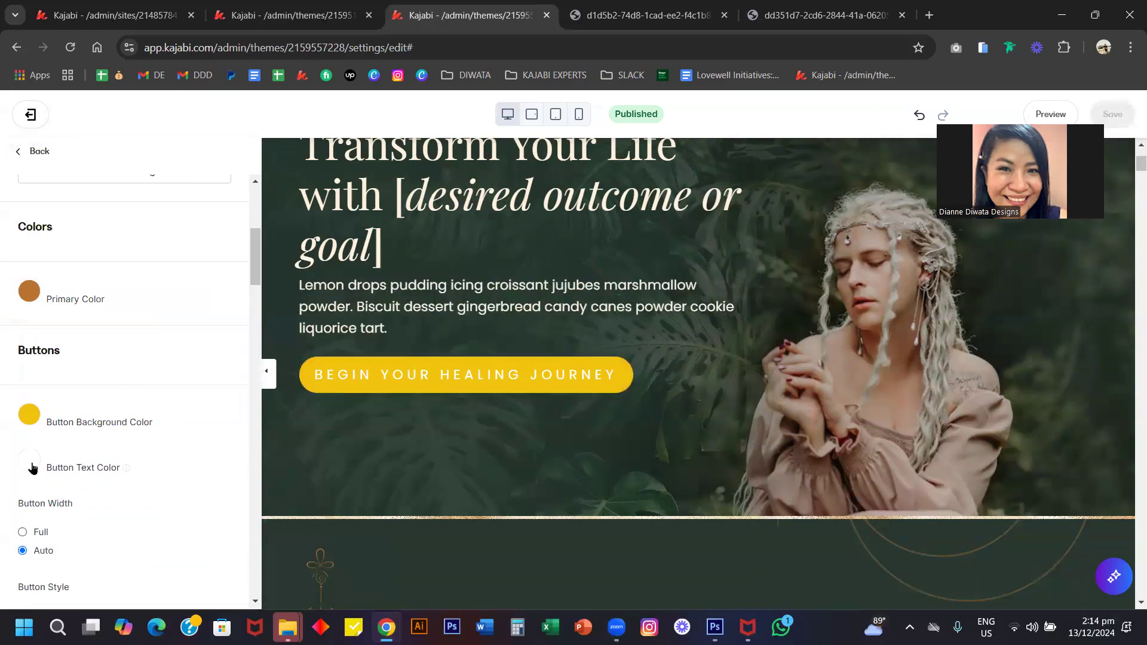
Leave the Style Guide, open the Custom Code settings and enlarge the CSS code field to show the button rules
{"action": "left_click", "coordinate": [45, 156]}
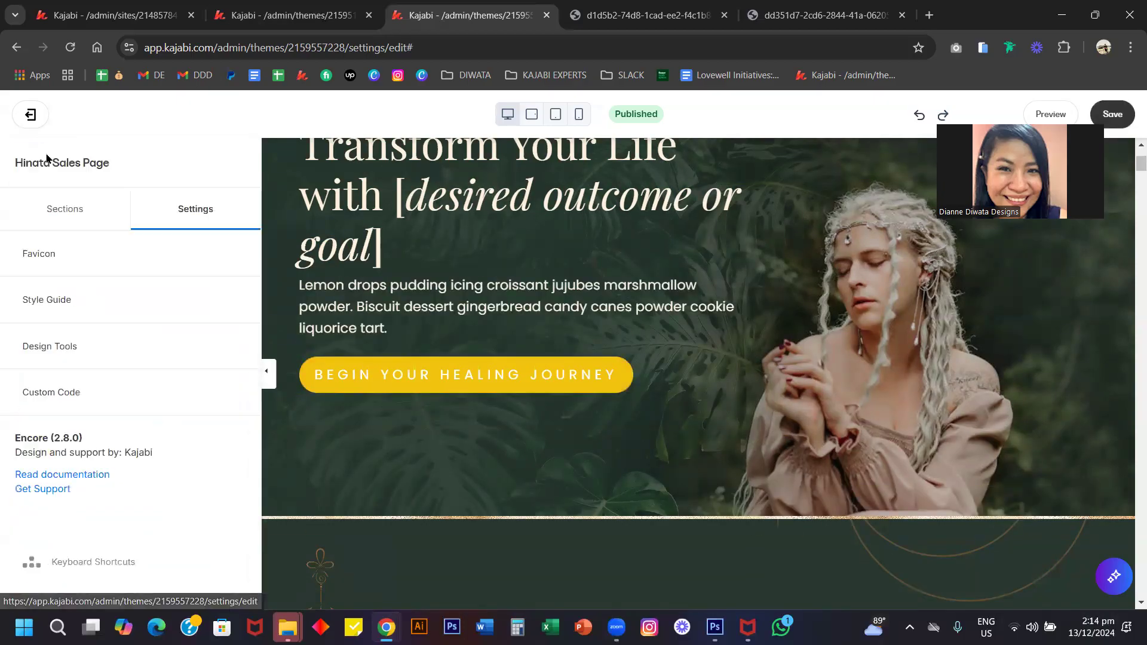
{"action": "left_click", "coordinate": [74, 387]}
{"action": "left_click_drag", "start_coordinate": [239, 358], "coordinate": [240, 578]}
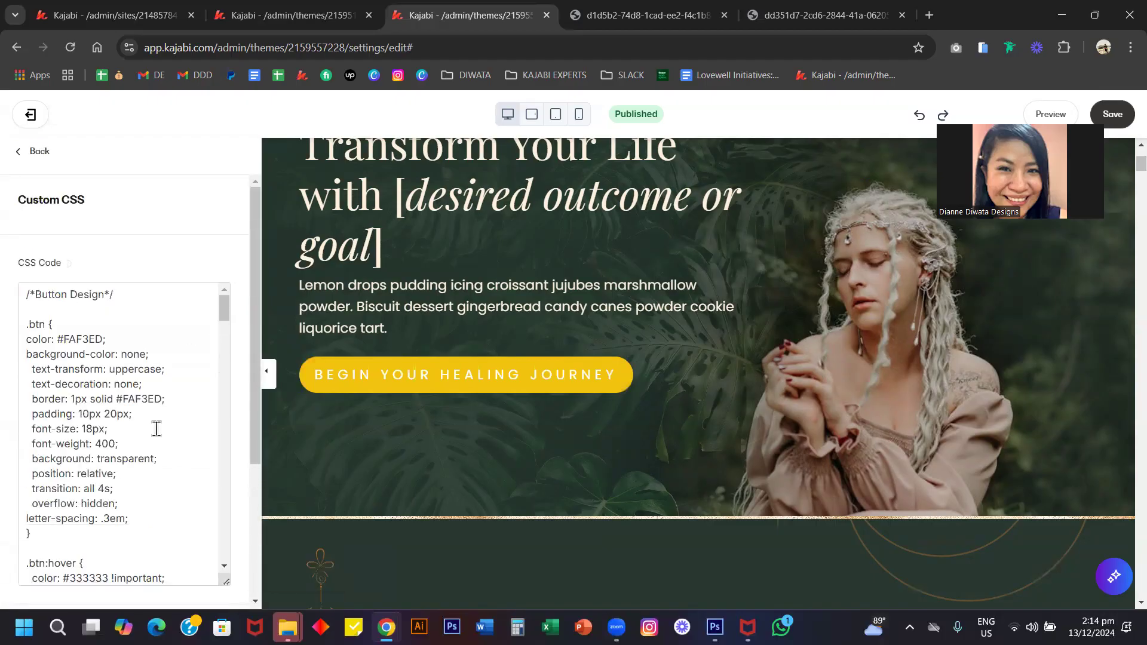
{"action": "scroll", "coordinate": [156, 429], "scroll_direction": "down", "scroll_amount": 3}
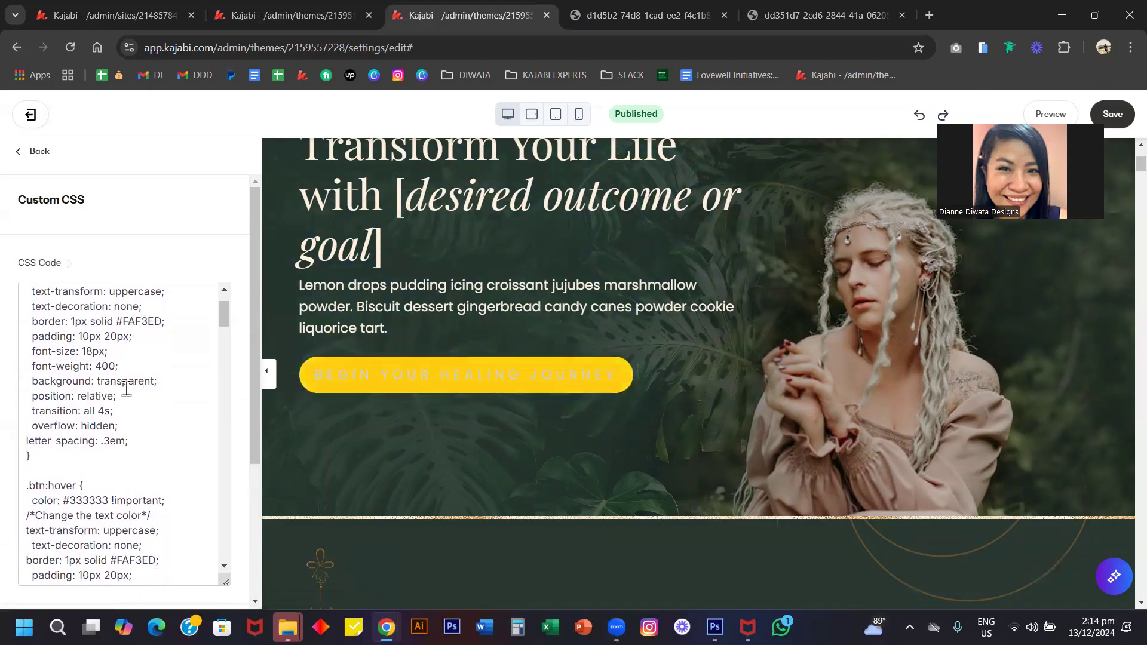
In the .btn rule, set font-size to 24px, font-weight to 600 and letter-spacing to .1em, and save the page
{"action": "left_click", "coordinate": [89, 350]}
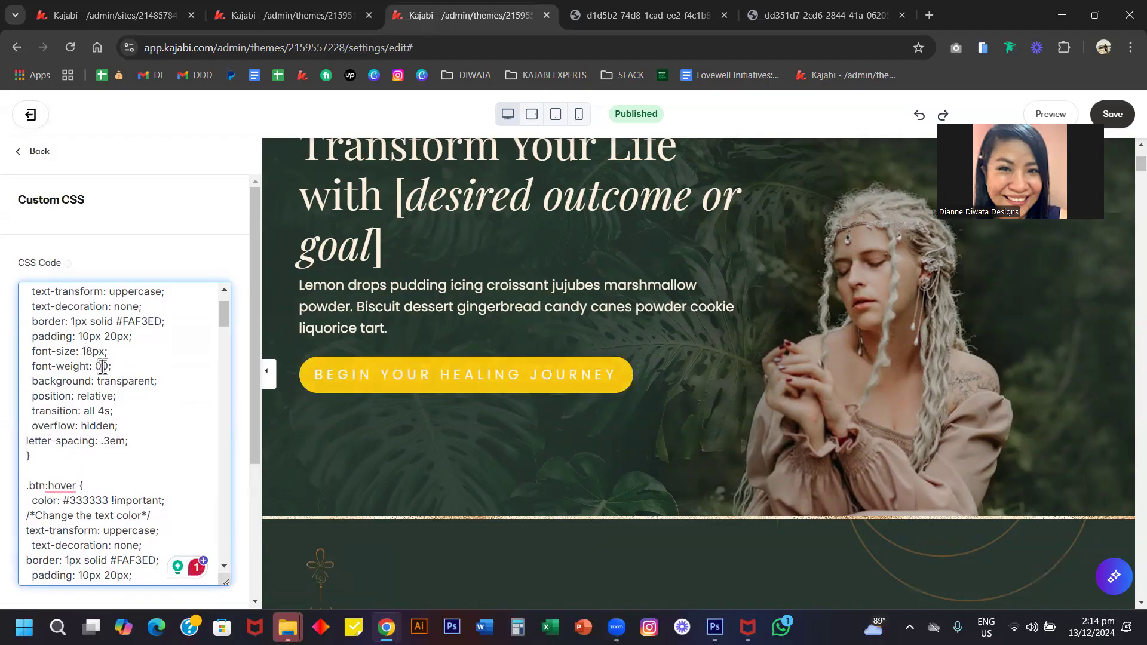
{"action": "type", "text": "6"}
{"action": "key", "text": "BackSpace"}
{"action": "key", "text": "BackSpace"}
{"action": "type", "text": "24"}
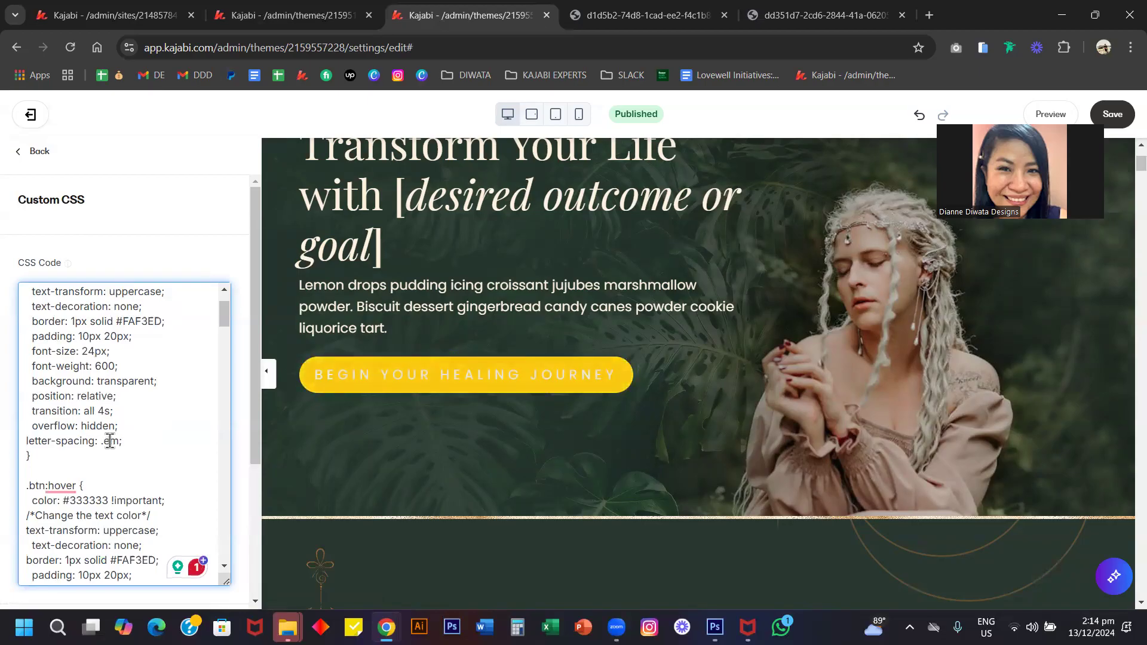
{"action": "type", "text": "1"}
{"action": "key", "text": "ctrl+s"}
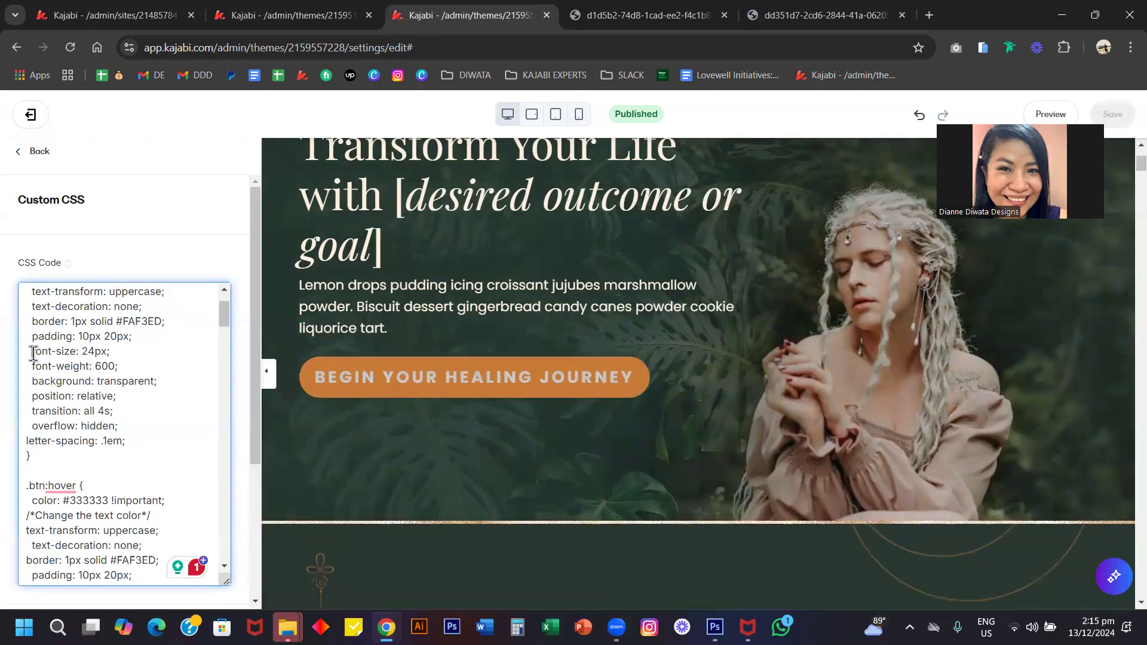
Compare the font-size and font-weight lines of the .btn rule with those in the .btn:hover rule, highlighting both
{"action": "left_click_drag", "start_coordinate": [32, 352], "coordinate": [118, 366]}
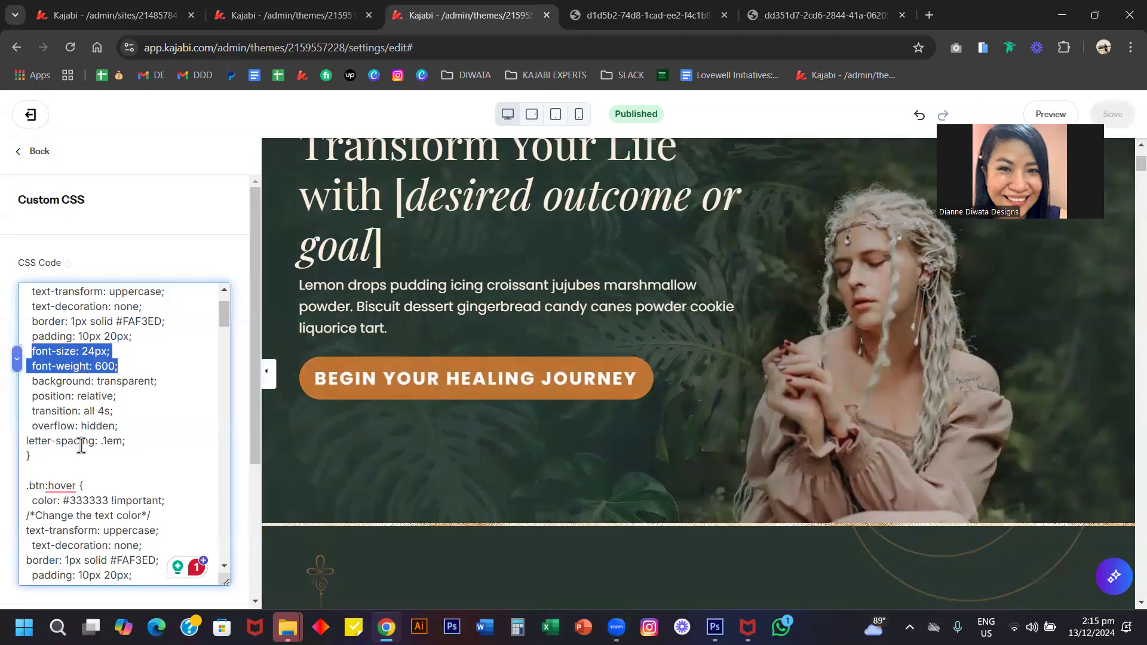
{"action": "scroll", "coordinate": [98, 455], "scroll_direction": "down", "scroll_amount": 5}
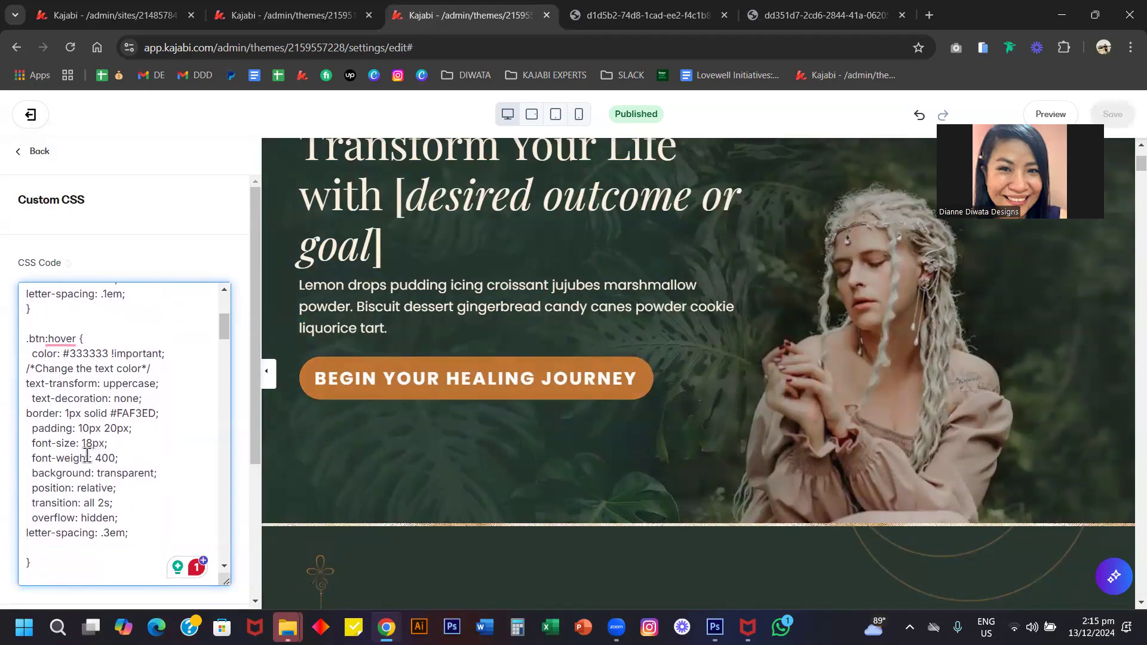
{"action": "left_click_drag", "start_coordinate": [31, 444], "coordinate": [130, 458]}
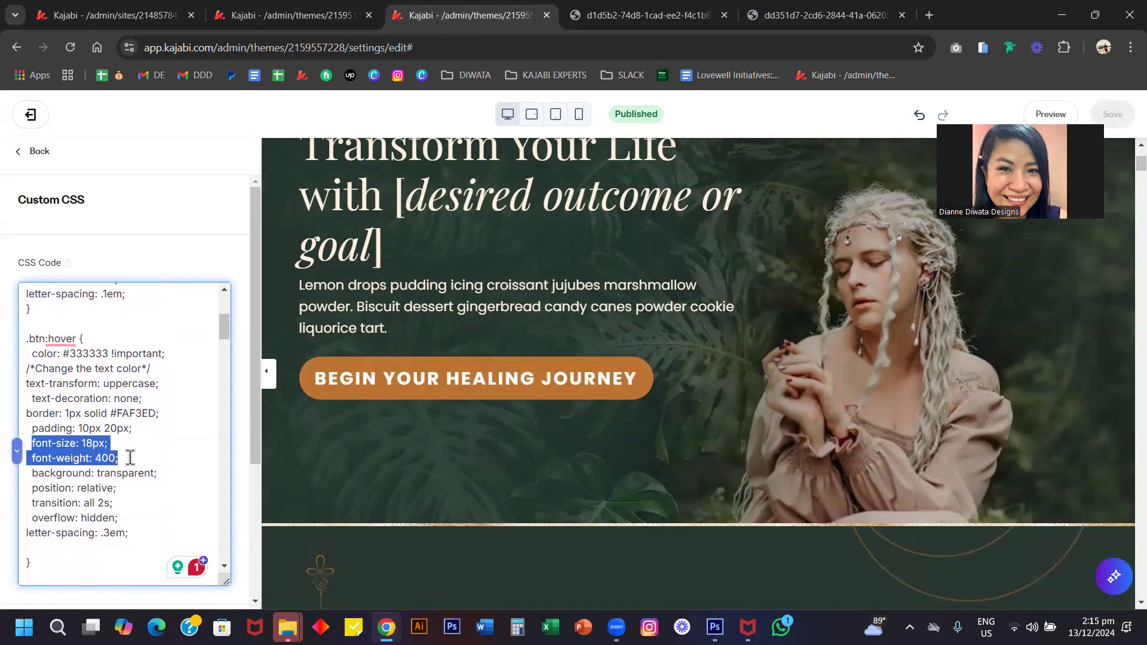
{"action": "mouse_move", "coordinate": [48, 340]}
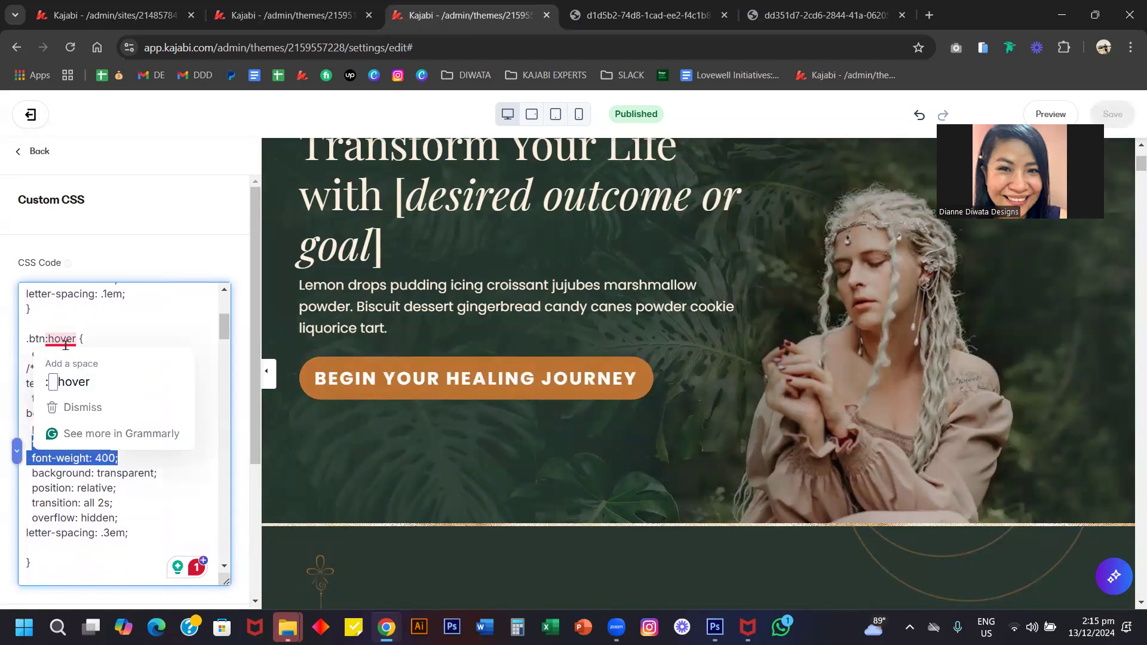
{"action": "left_click_drag", "start_coordinate": [101, 326], "coordinate": [116, 532]}
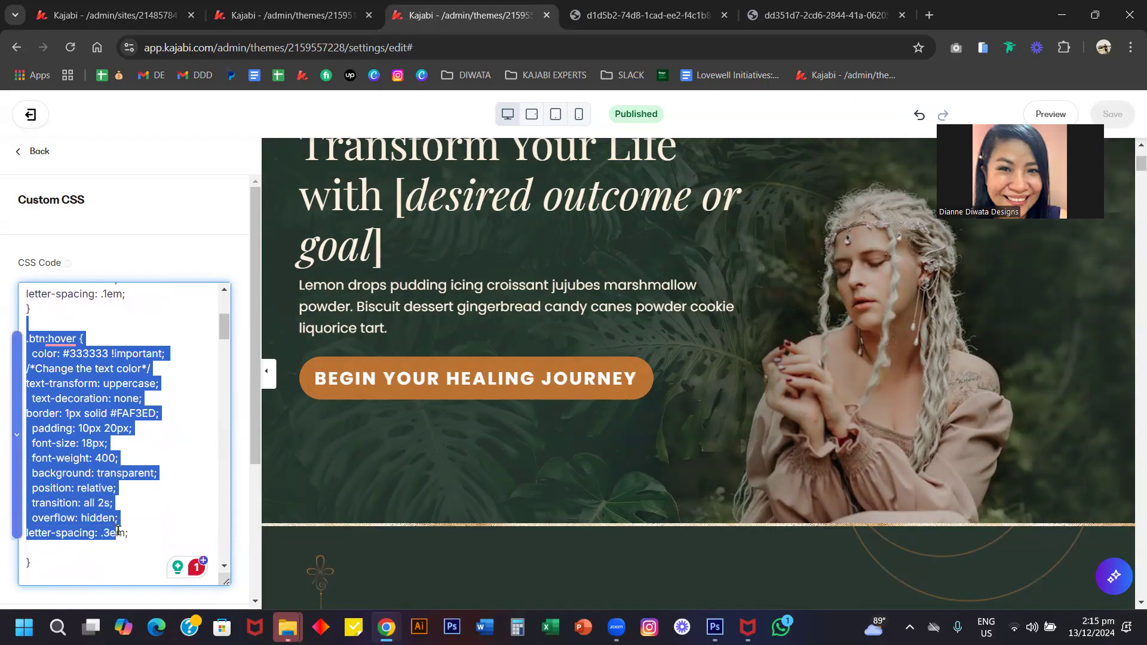
{"action": "left_click", "coordinate": [116, 533]}
{"action": "scroll", "coordinate": [89, 442], "scroll_direction": "up", "scroll_amount": 1}
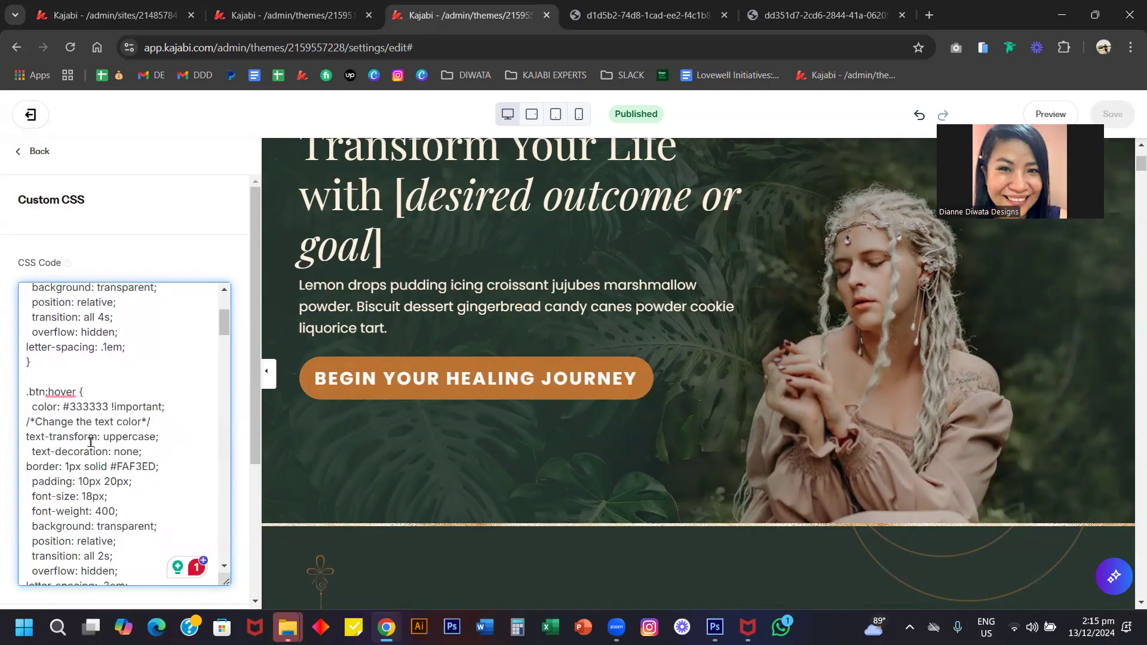
Copy the font-size: 18px and font-weight: 400 lines from .btn:hover over the matching lines in the .btn rule
{"action": "left_click_drag", "start_coordinate": [119, 519], "coordinate": [27, 504]}
{"action": "key", "text": "ctrl+c"}
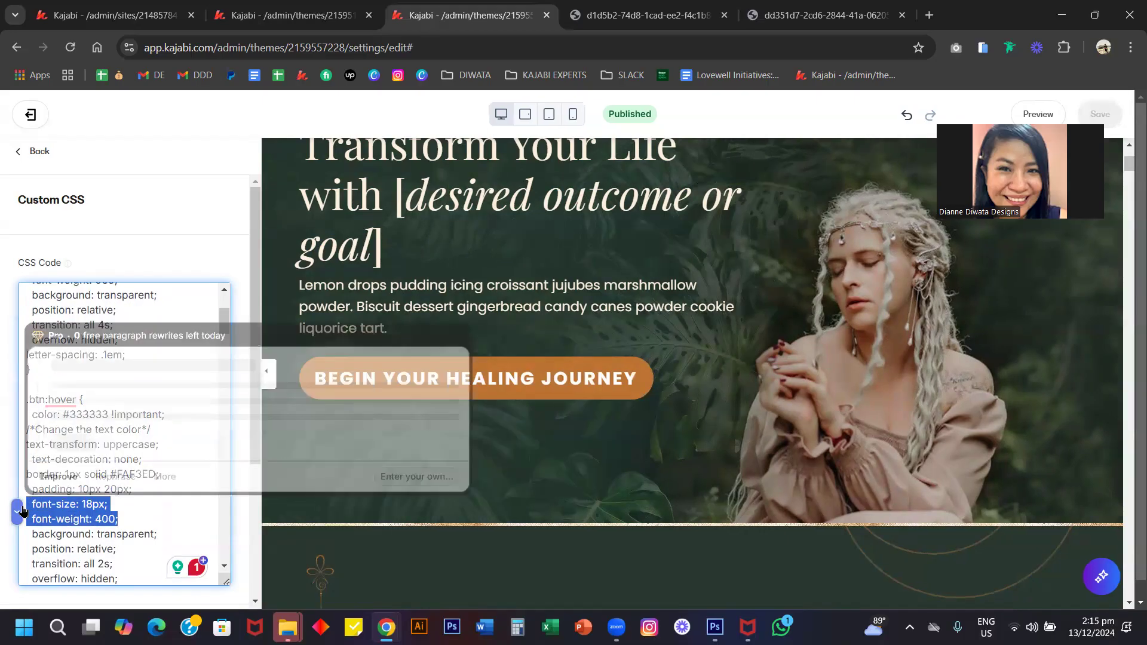
{"action": "scroll", "coordinate": [133, 325], "scroll_direction": "up", "scroll_amount": 2}
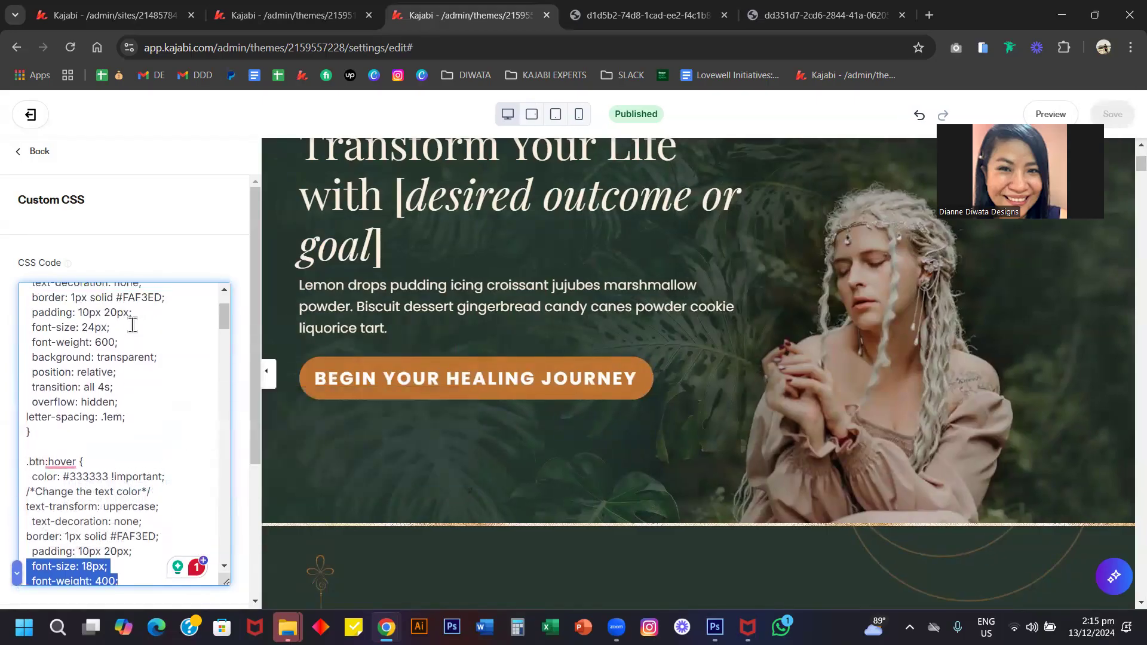
{"action": "left_click_drag", "start_coordinate": [120, 361], "coordinate": [30, 349]}
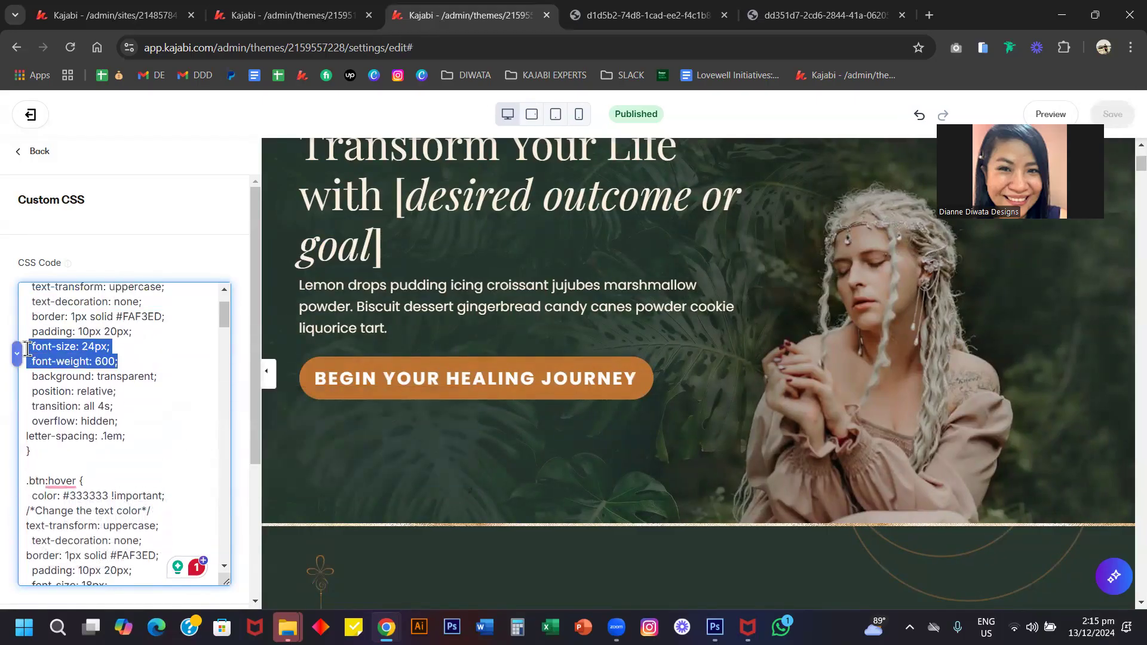
{"action": "key", "text": "ctrl+v"}
{"action": "scroll", "coordinate": [107, 416], "scroll_direction": "down", "scroll_amount": 1}
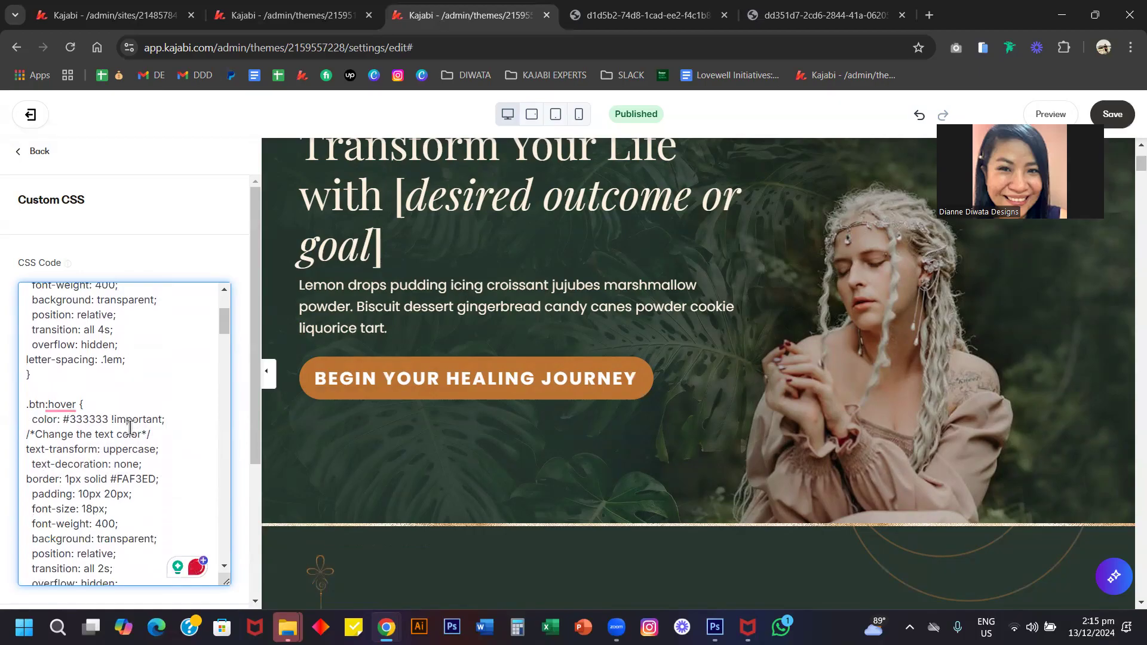
Replace the .btn rule's letter-spacing line with a copy of the letter-spacing: .3em line from .btn:hover
{"action": "scroll", "coordinate": [134, 418], "scroll_direction": "down", "scroll_amount": 2}
{"action": "left_click_drag", "start_coordinate": [134, 453], "coordinate": [18, 458]}
{"action": "key", "text": "ctrl+c"}
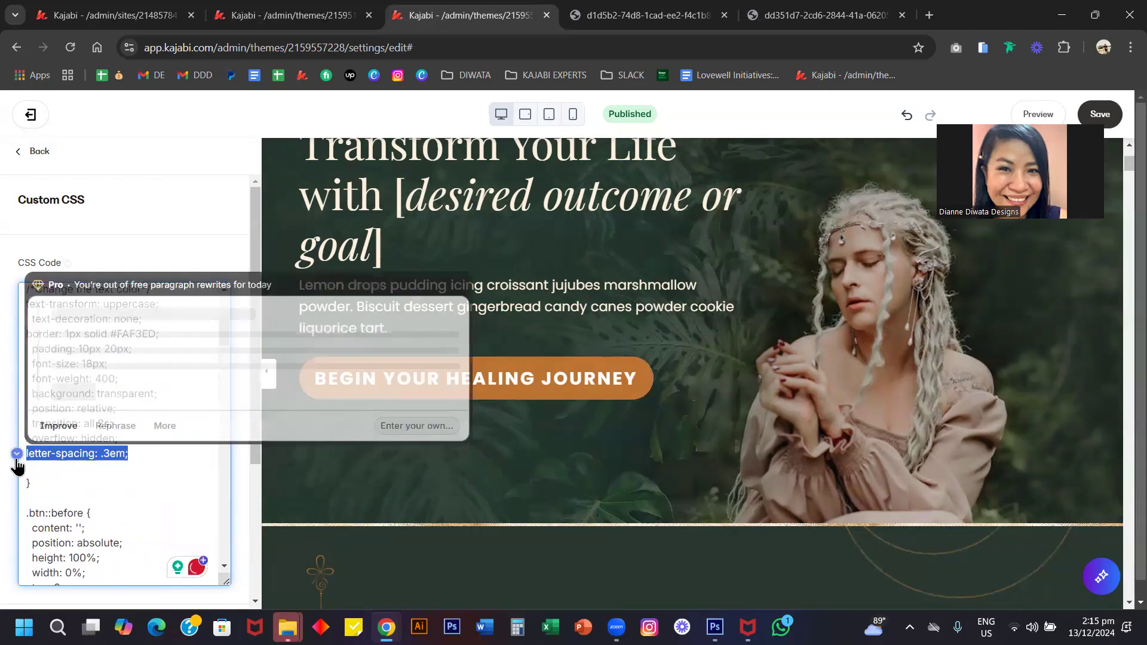
{"action": "left_click", "coordinate": [128, 456]}
{"action": "scroll", "coordinate": [125, 442], "scroll_direction": "up", "scroll_amount": 2}
{"action": "left_click_drag", "start_coordinate": [127, 341], "coordinate": [21, 352]}
{"action": "key", "text": "ctrl+v"}
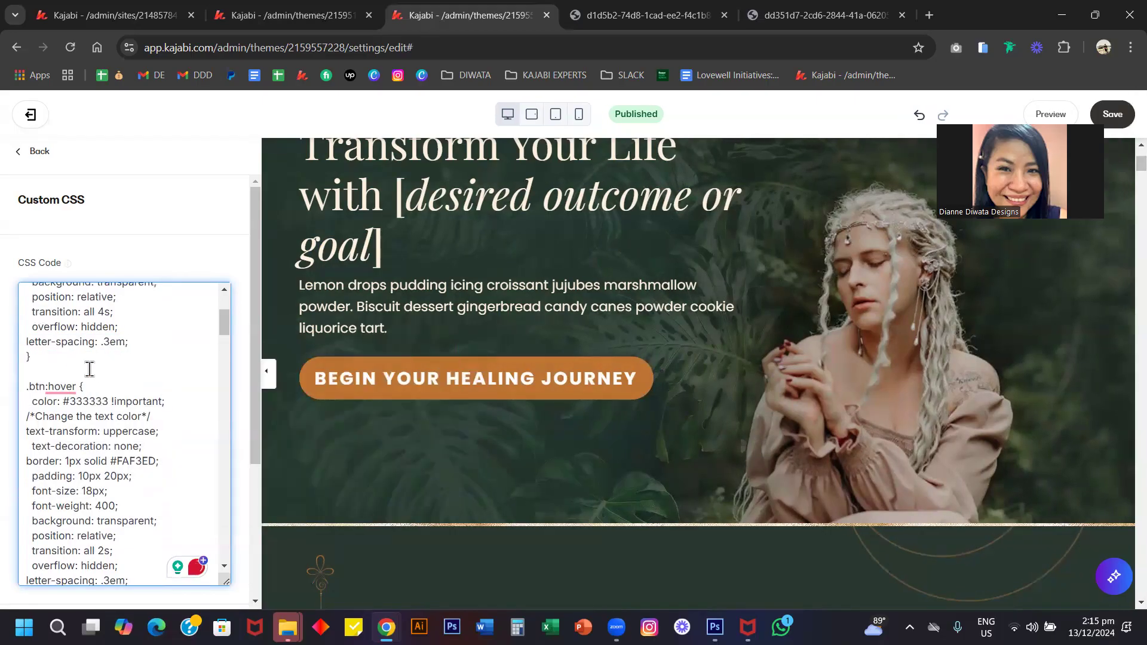
Examine the hover rules, highlighting the "Change the text color" comment and the comment about changing the hover color
{"action": "scroll", "coordinate": [96, 374], "scroll_direction": "down", "scroll_amount": 2}
{"action": "scroll", "coordinate": [95, 374], "scroll_direction": "up", "scroll_amount": 1}
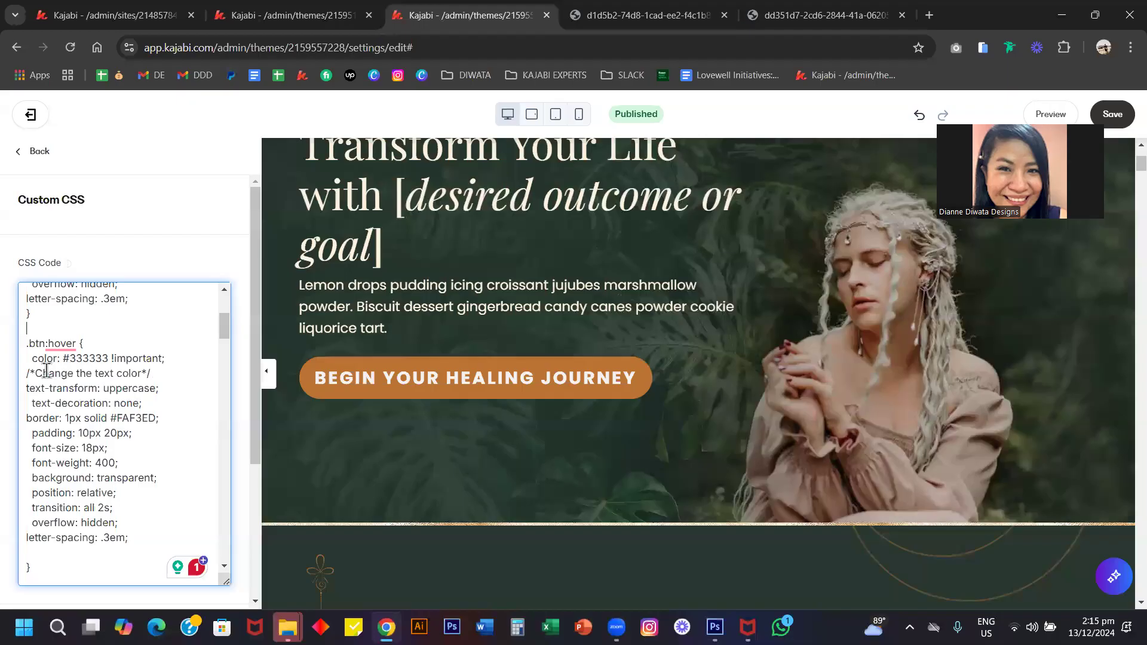
{"action": "triple_click", "coordinate": [46, 372]}
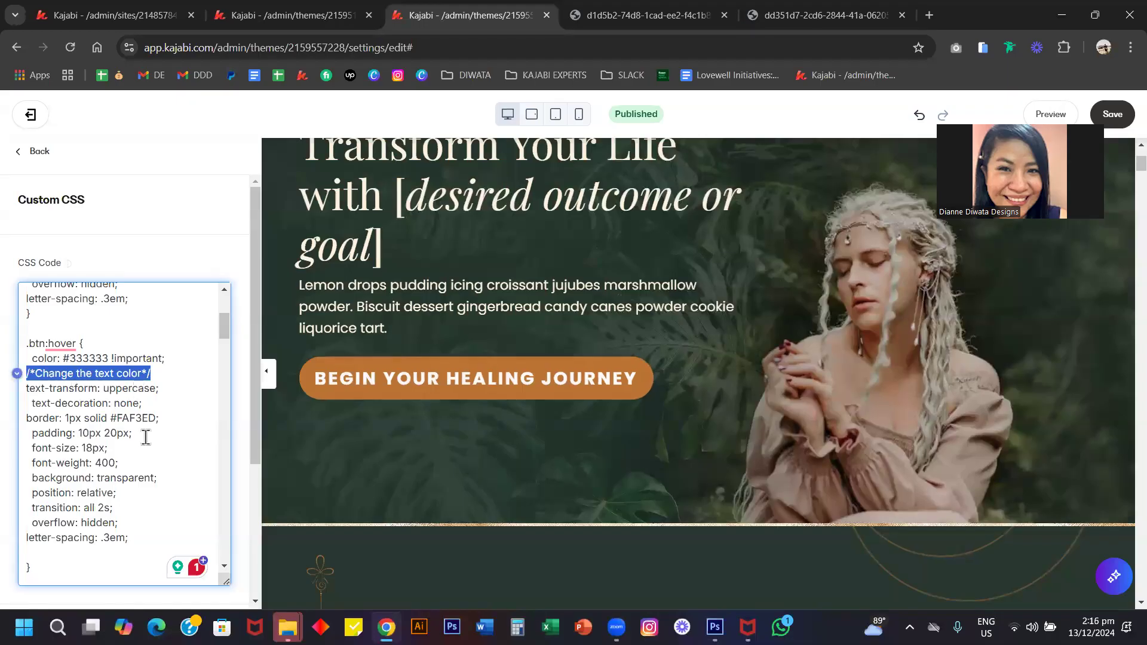
{"action": "scroll", "coordinate": [146, 438], "scroll_direction": "down", "scroll_amount": 3}
{"action": "scroll", "coordinate": [146, 437], "scroll_direction": "down", "scroll_amount": 2}
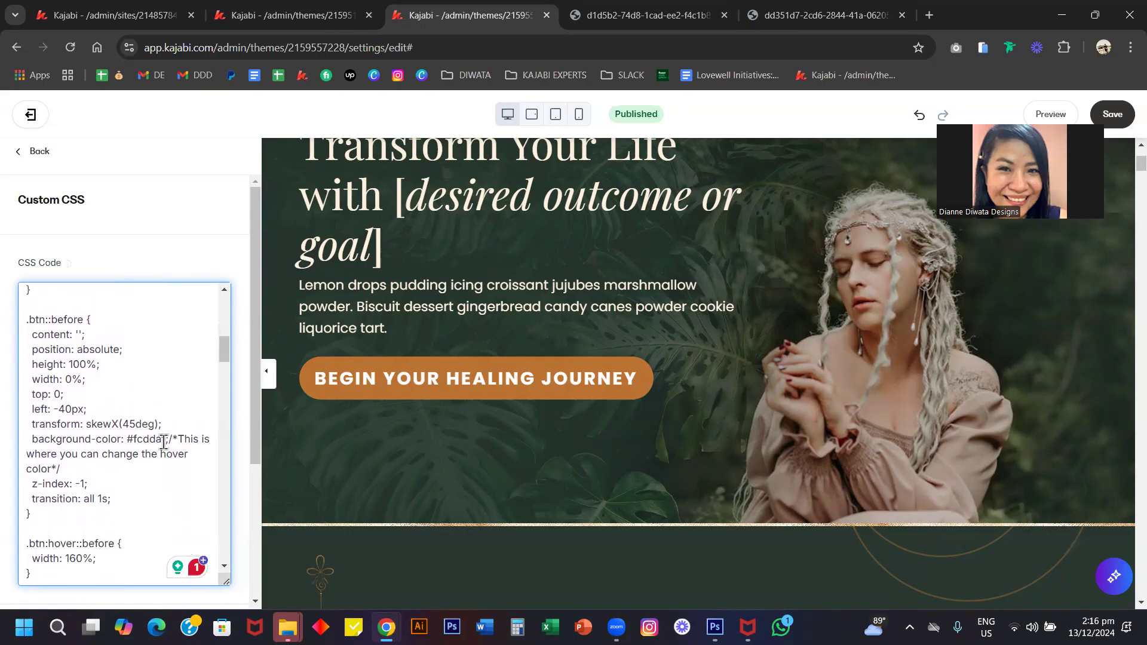
{"action": "left_click_drag", "start_coordinate": [81, 457], "coordinate": [183, 454]}
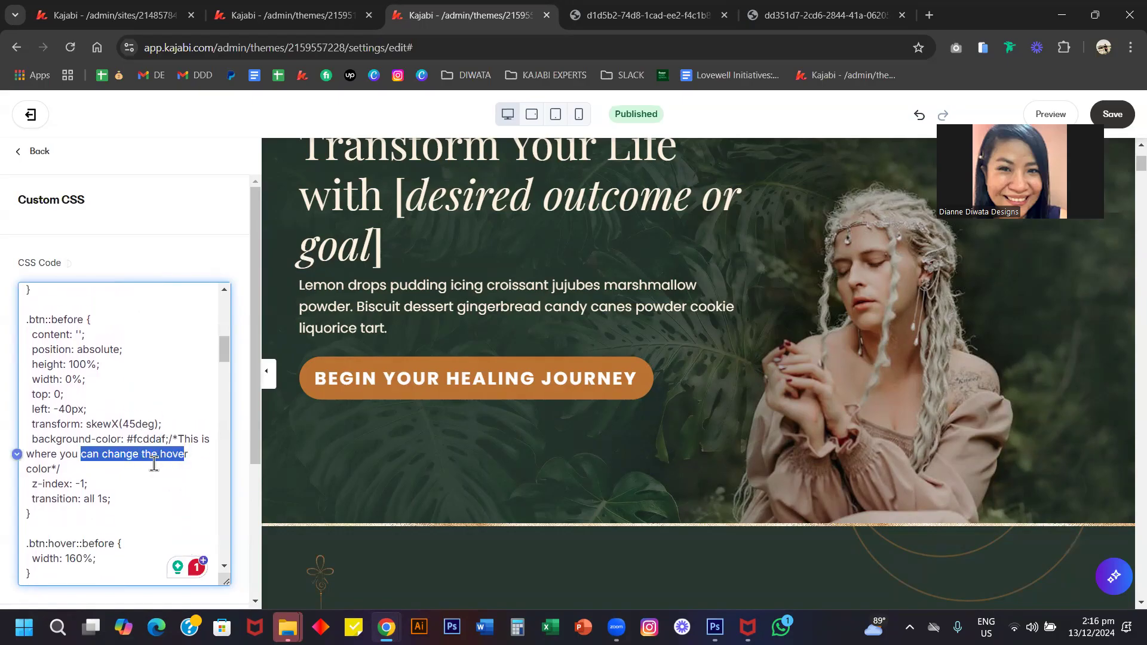
Set the background-color in the .btn::before rule to #FFFFFF and save the page
{"action": "left_click", "coordinate": [151, 434]}
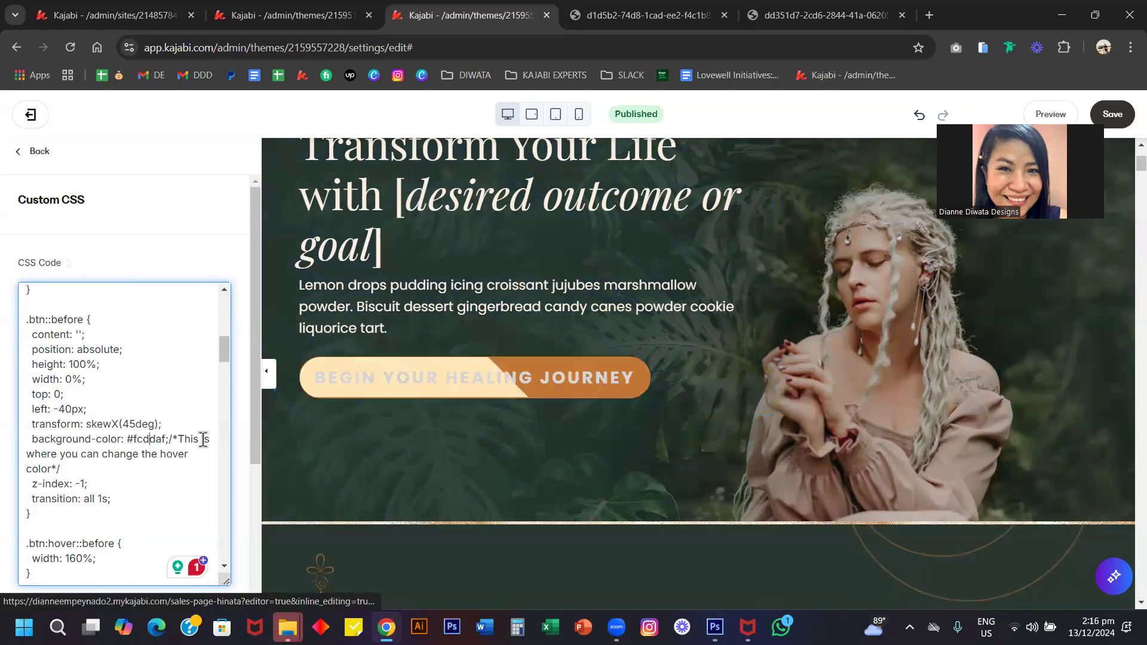
{"action": "double_click", "coordinate": [148, 439]}
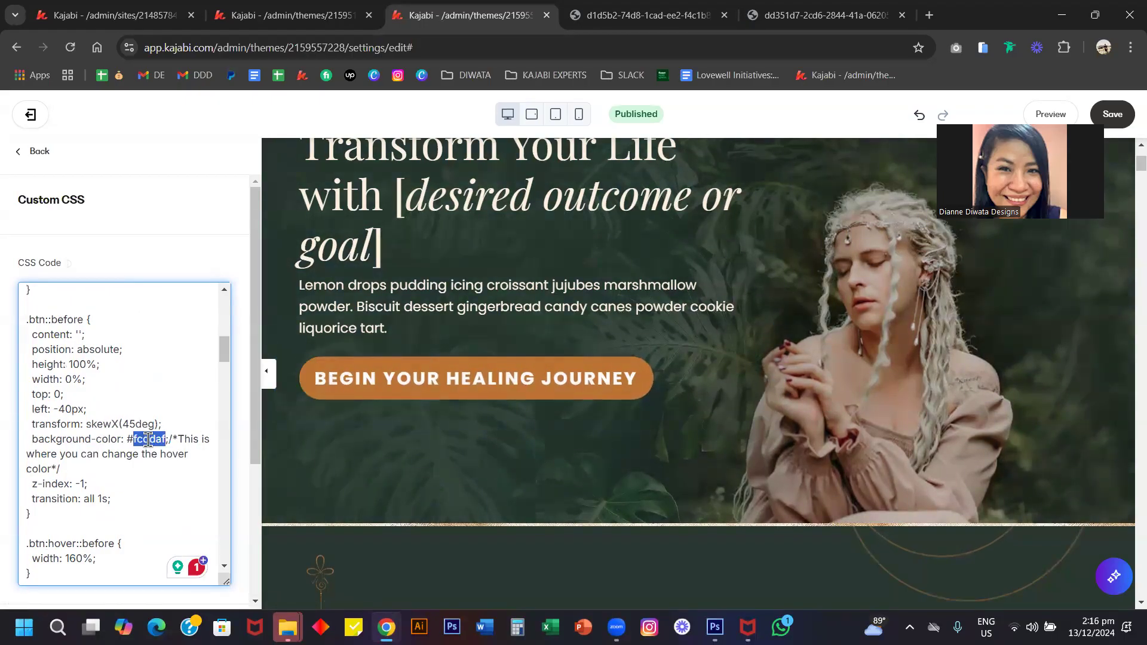
{"action": "type", "text": "FFFFFF"}
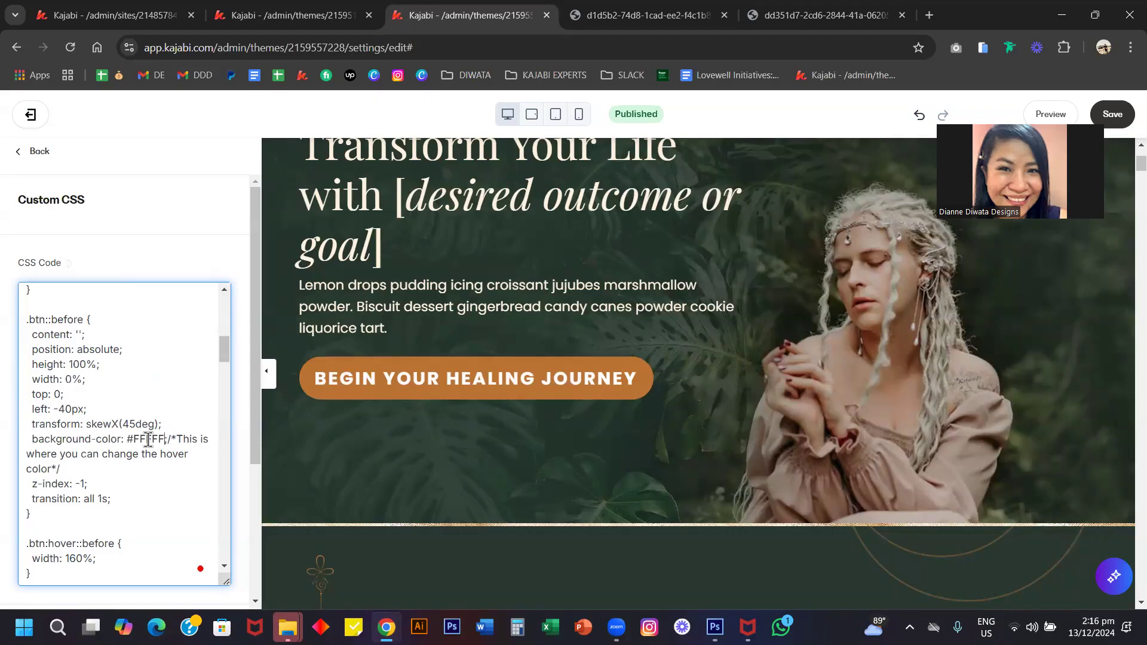
{"action": "type", "text": "F"}
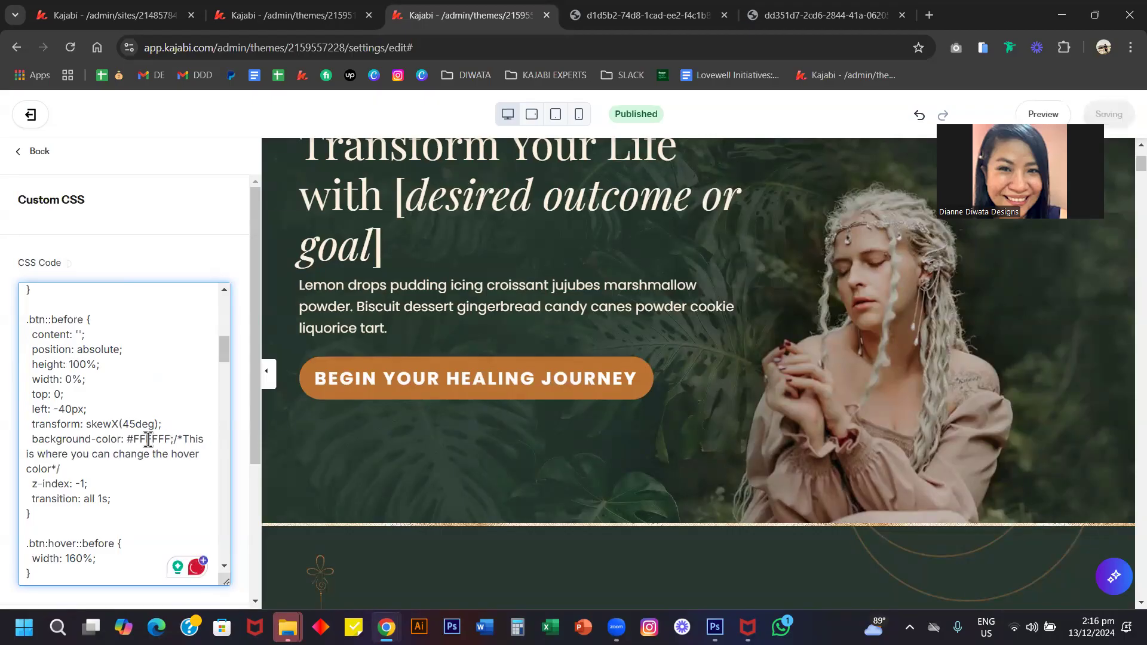
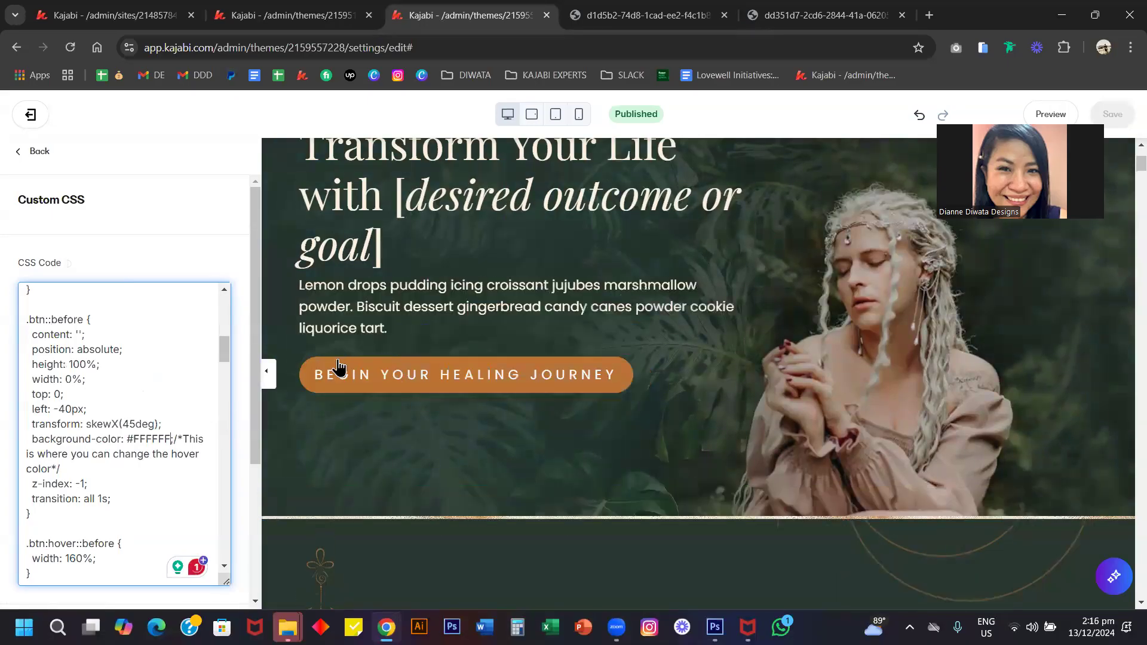
Set the .btn::before background-color to #fcddaf and highlight the hover color comment beside it
{"action": "double_click", "coordinate": [157, 440]}
{"action": "type", "text": "fcddaf"}
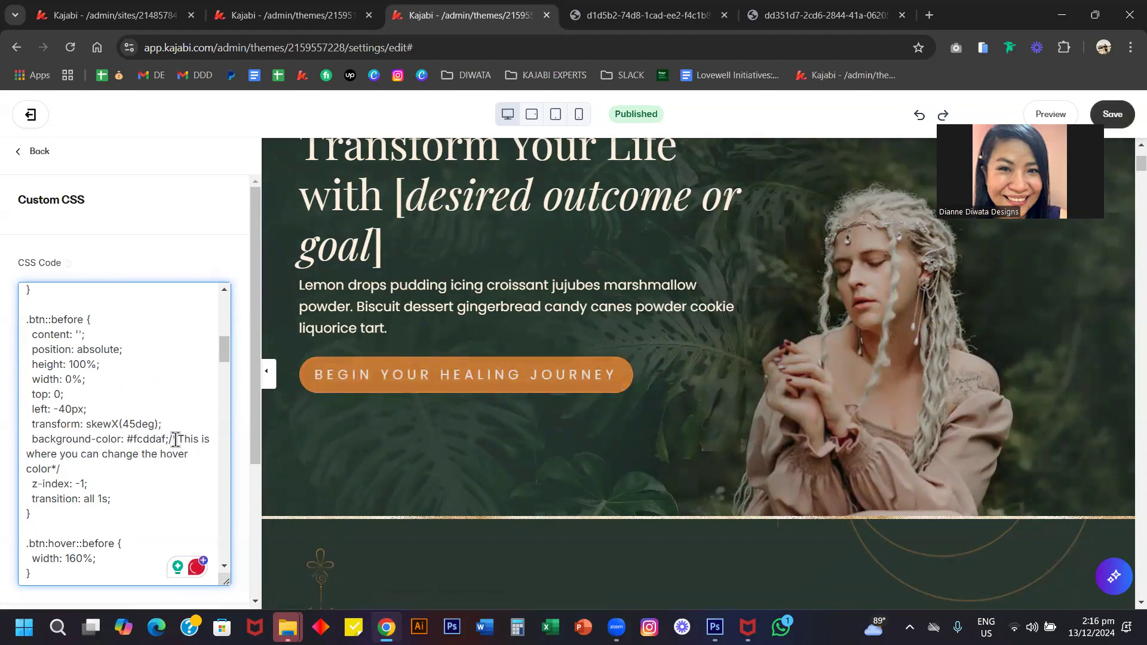
{"action": "left_click_drag", "start_coordinate": [170, 439], "coordinate": [190, 469]}
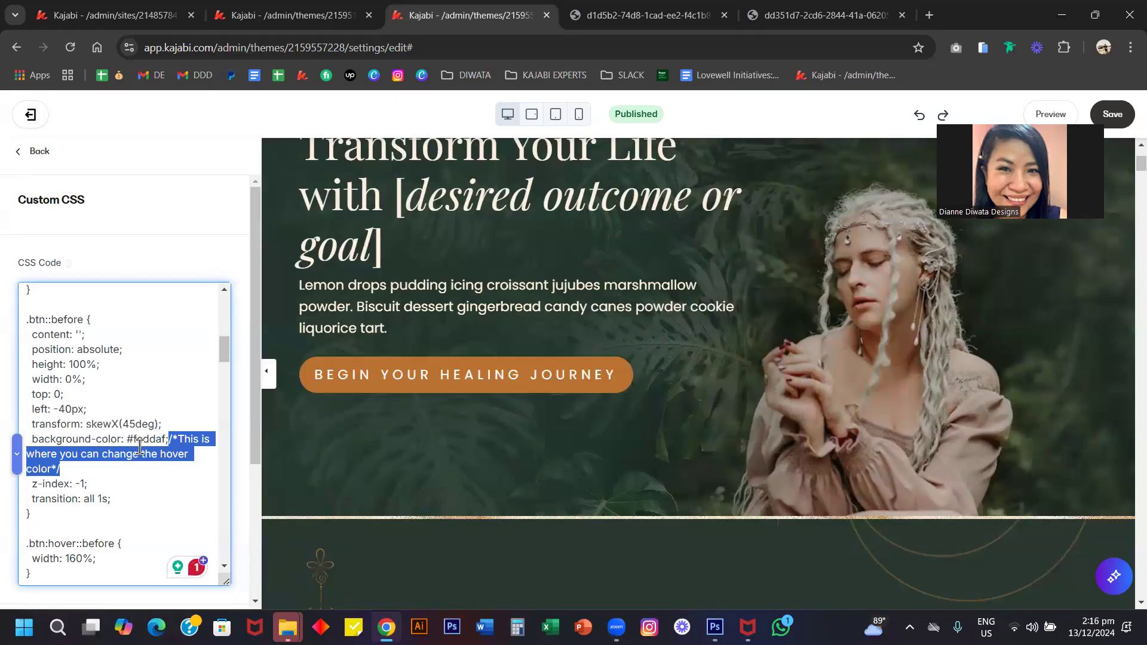
Review the CSS from the .btn and .btn:hover rules down to the .form-btn rule
{"action": "scroll", "coordinate": [140, 442], "scroll_direction": "down", "scroll_amount": 3}
{"action": "scroll", "coordinate": [140, 447], "scroll_direction": "up", "scroll_amount": 1}
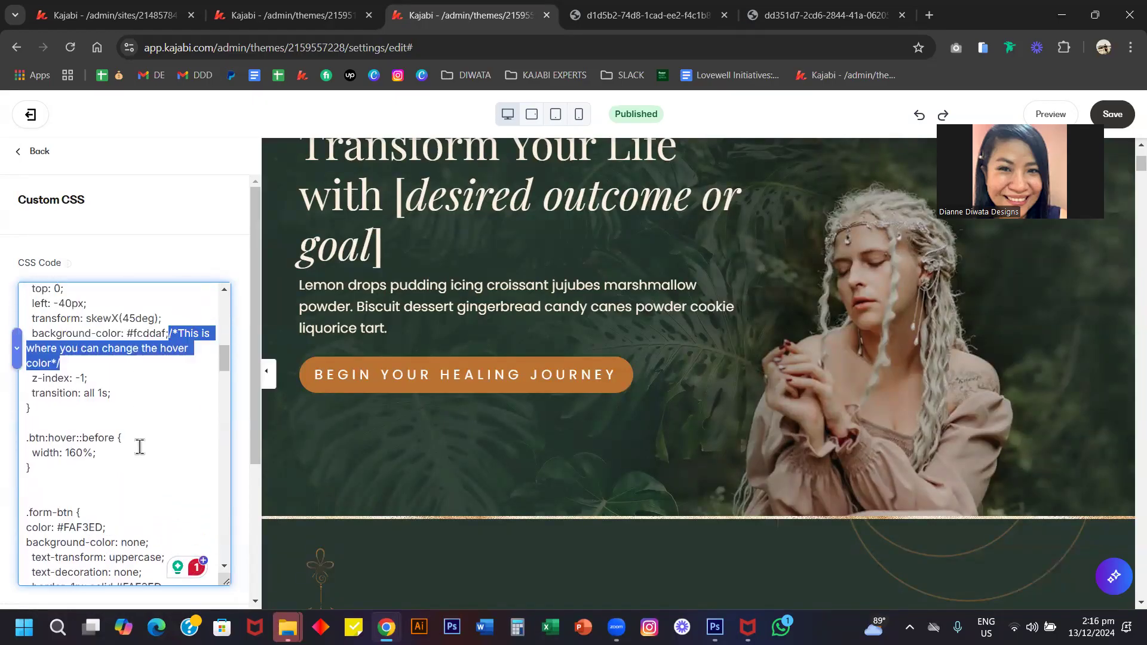
{"action": "scroll", "coordinate": [153, 371], "scroll_direction": "up", "scroll_amount": 7}
{"action": "scroll", "coordinate": [153, 371], "scroll_direction": "up", "scroll_amount": 5}
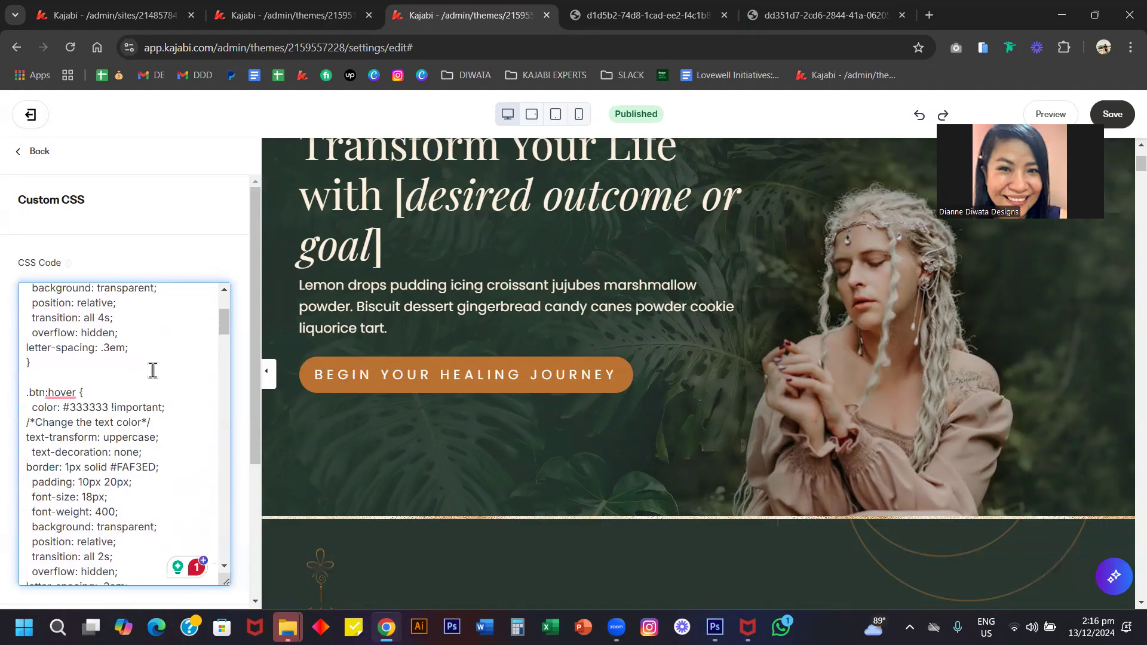
{"action": "scroll", "coordinate": [153, 371], "scroll_direction": "down", "scroll_amount": 5}
{"action": "scroll", "coordinate": [153, 371], "scroll_direction": "down", "scroll_amount": 6}
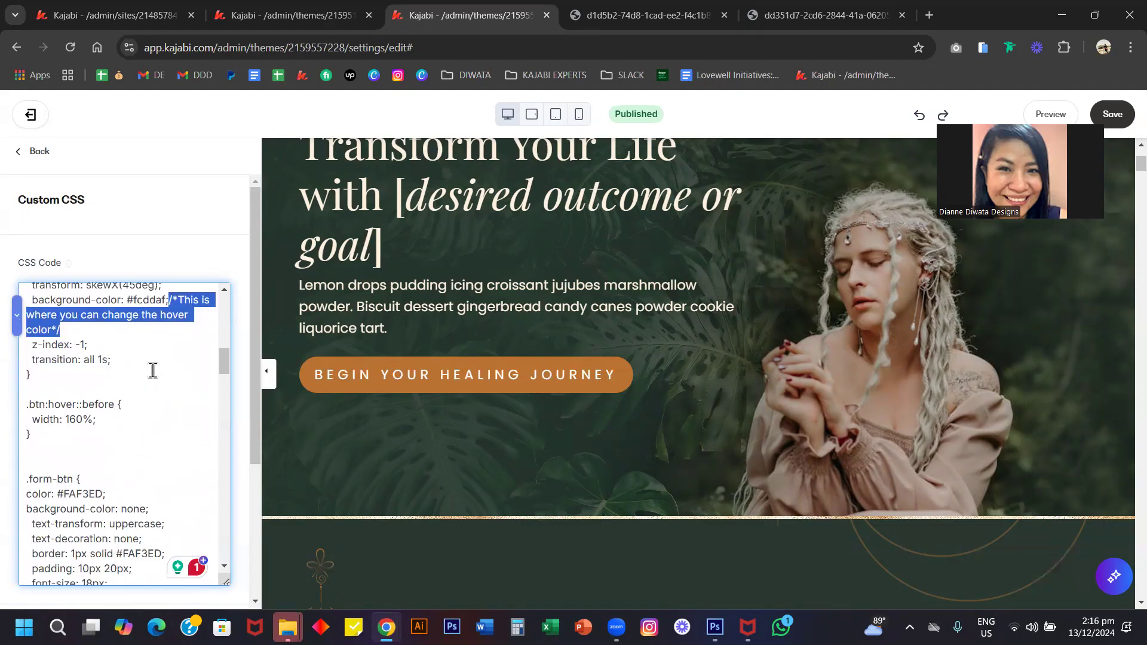
Add a Form block to the hero section, assign the Contact form to it and view it on the page
{"action": "left_click", "coordinate": [345, 468]}
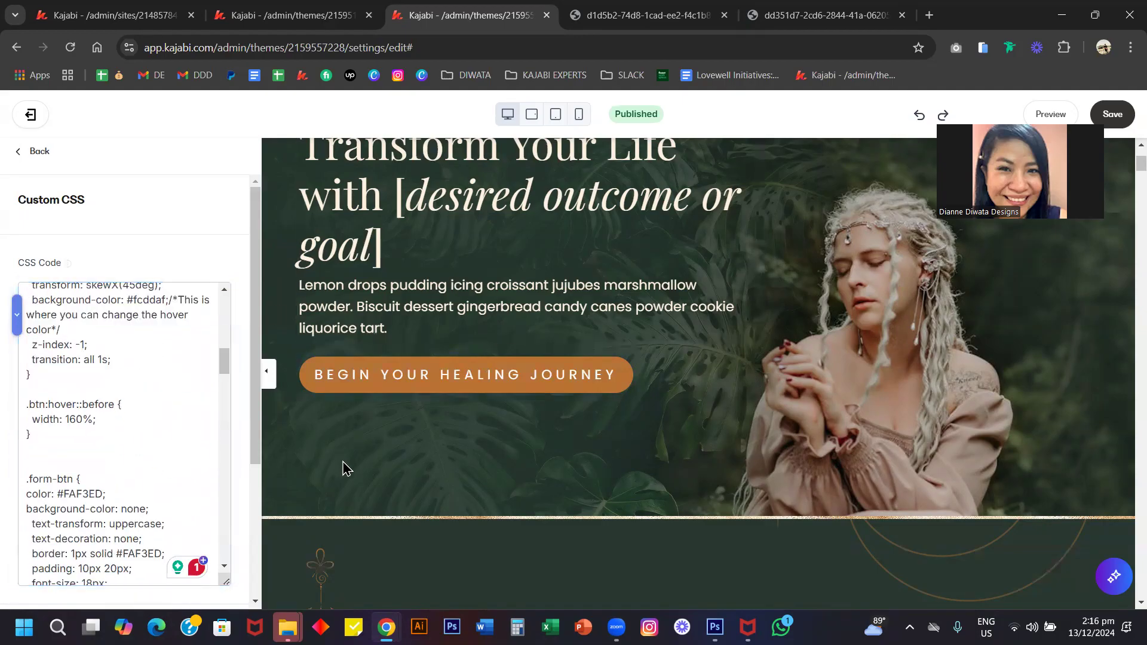
{"action": "left_click", "coordinate": [82, 304]}
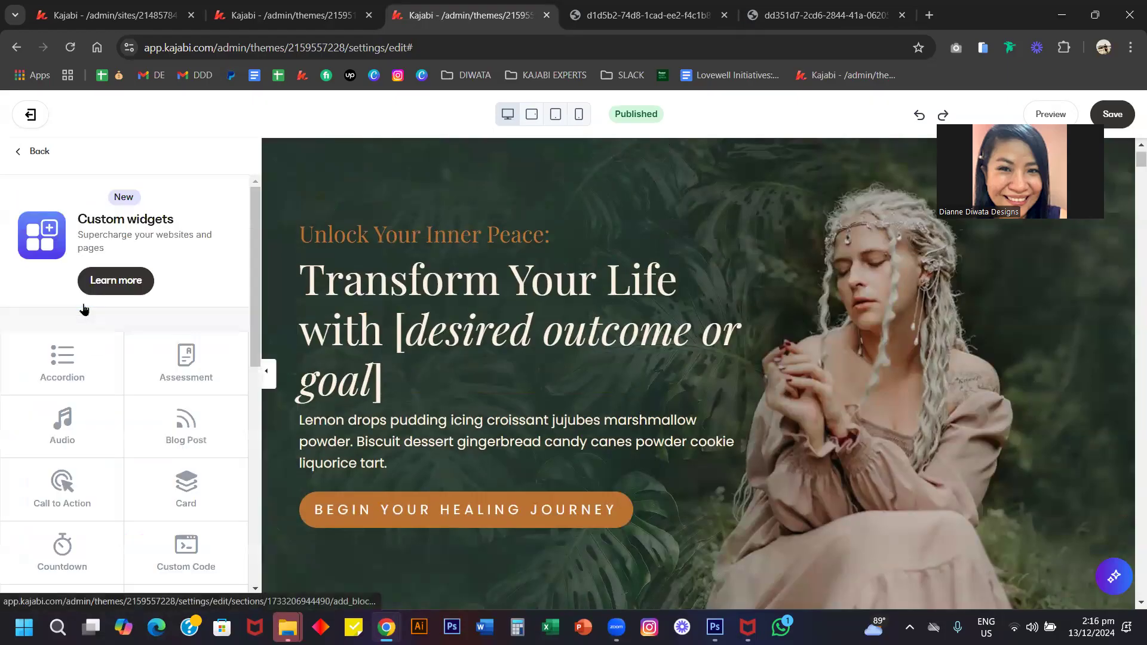
{"action": "scroll", "coordinate": [149, 465], "scroll_direction": "down", "scroll_amount": 3}
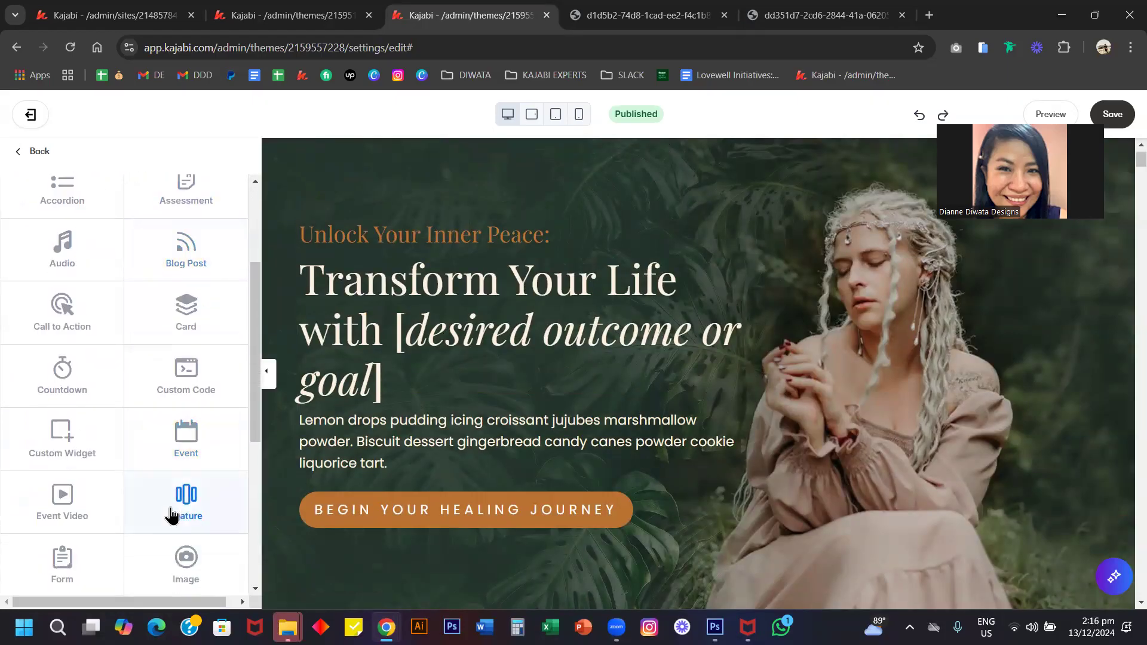
{"action": "scroll", "coordinate": [169, 514], "scroll_direction": "down", "scroll_amount": 2}
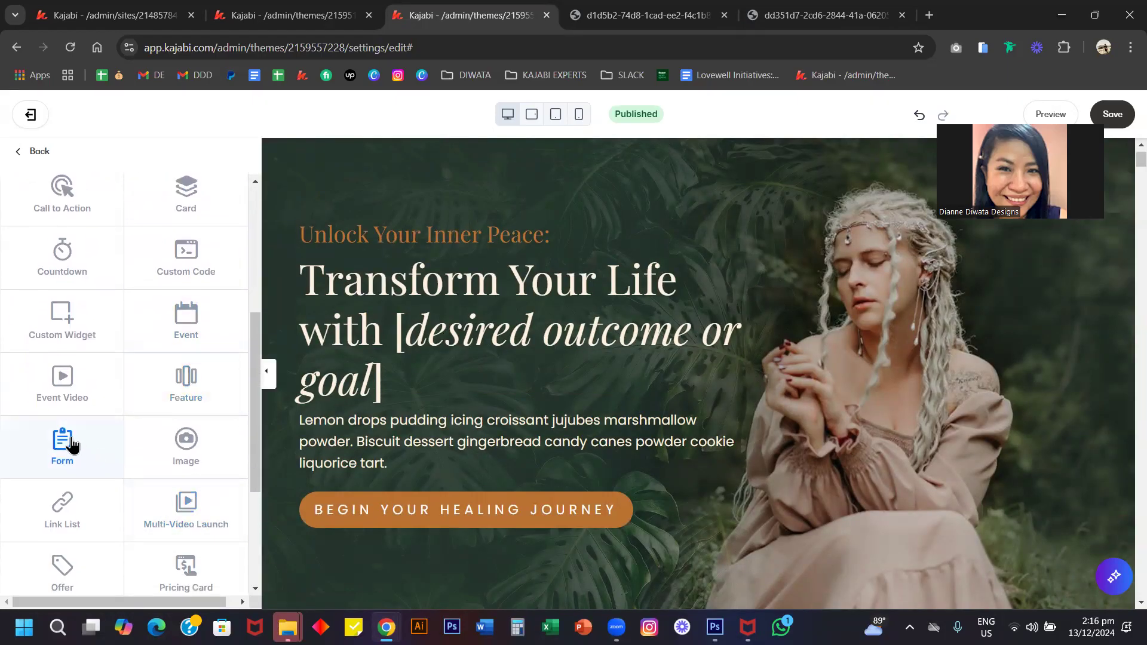
{"action": "left_click", "coordinate": [72, 445]}
{"action": "left_click", "coordinate": [124, 352]}
{"action": "left_click", "coordinate": [88, 387]}
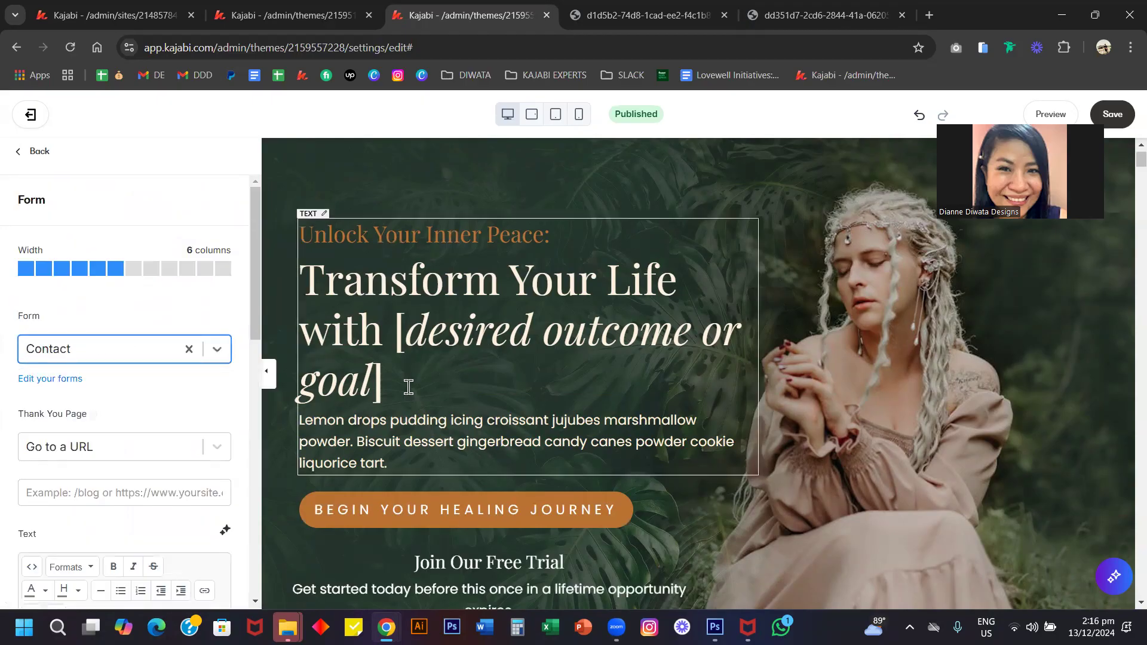
{"action": "scroll", "coordinate": [408, 387], "scroll_direction": "down", "scroll_amount": 6}
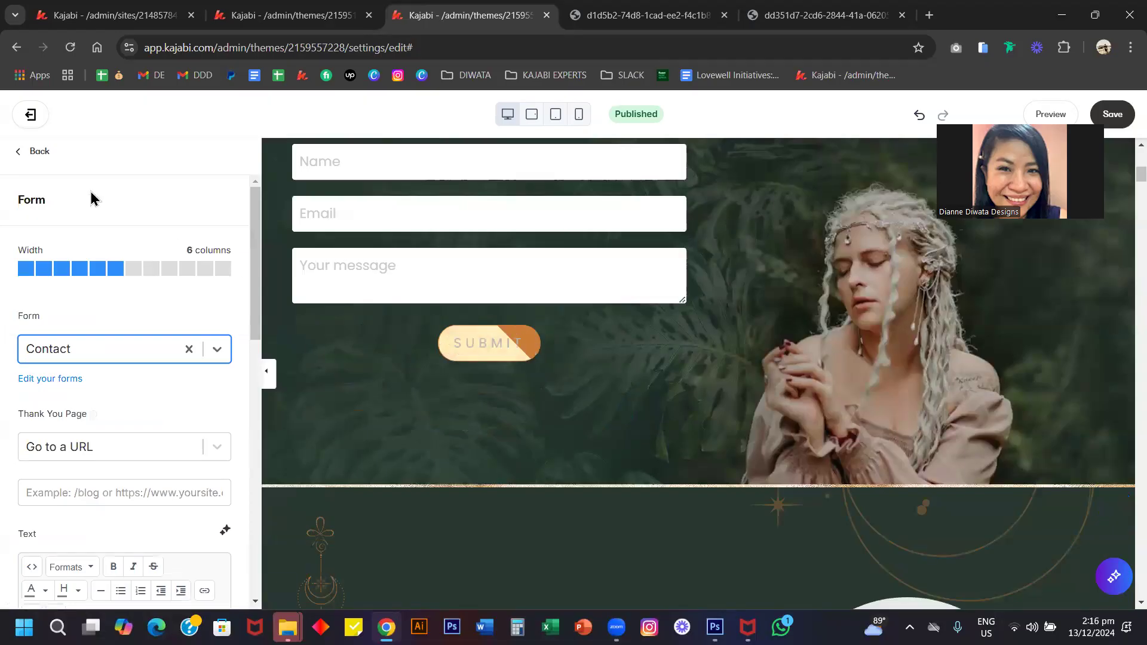
Reopen the custom CSS, enlarge the code area and review the .btn, .btn:hover and .btn::before rules
{"action": "left_click", "coordinate": [47, 152]}
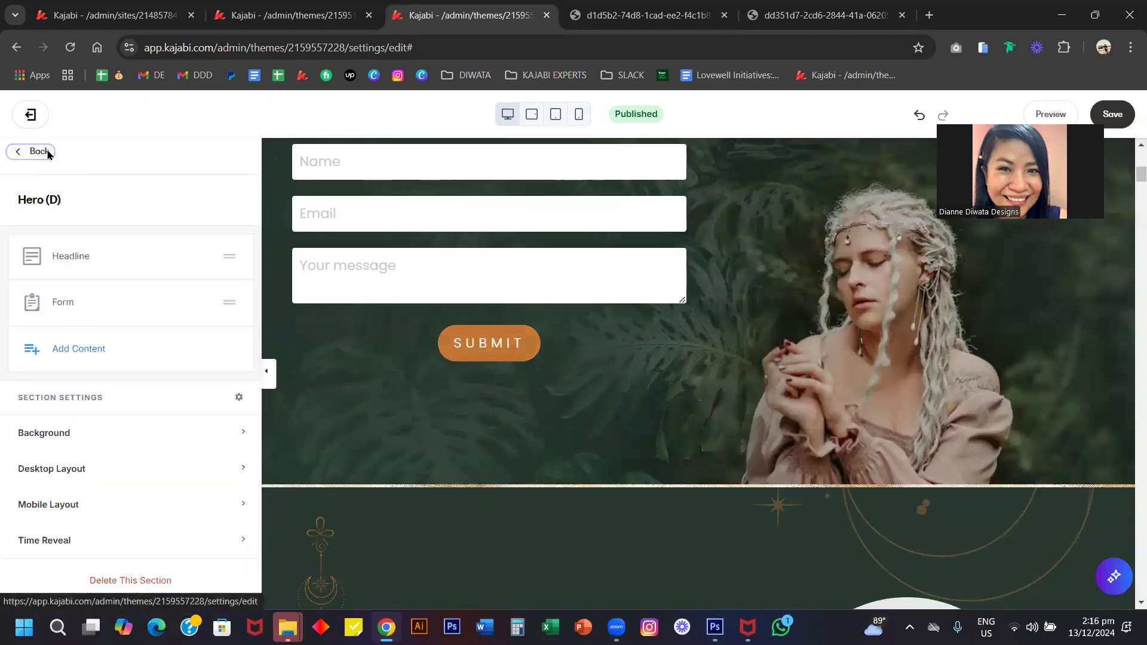
{"action": "left_click", "coordinate": [47, 152]}
{"action": "left_click", "coordinate": [62, 394]}
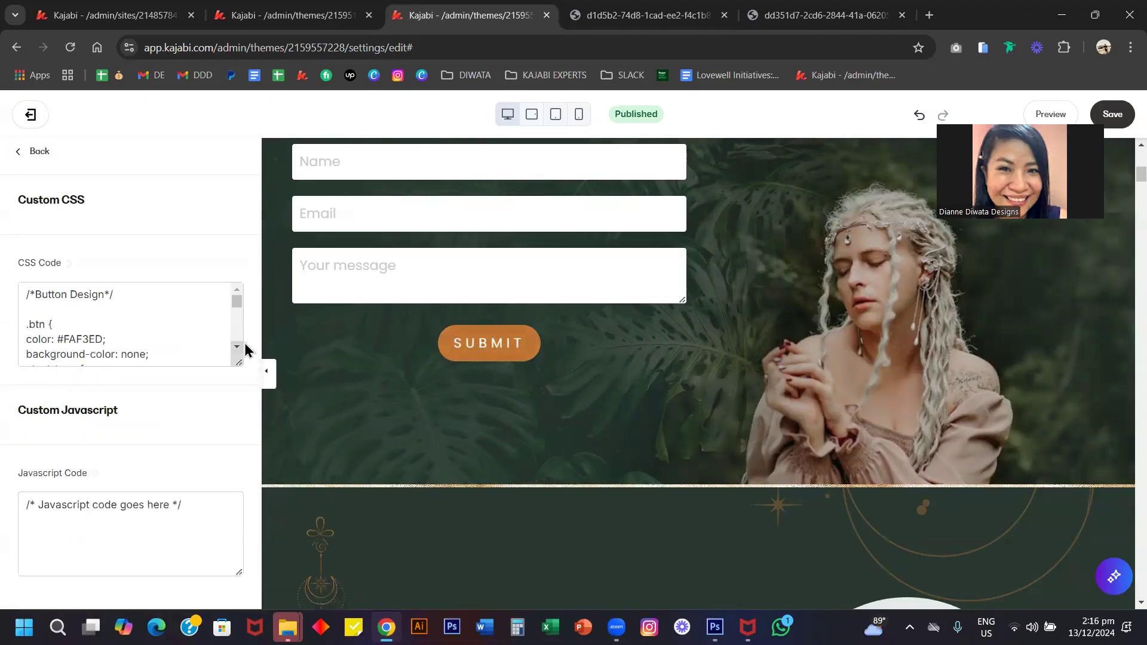
{"action": "left_click_drag", "start_coordinate": [229, 367], "coordinate": [227, 553]}
{"action": "scroll", "coordinate": [141, 430], "scroll_direction": "down", "scroll_amount": 6}
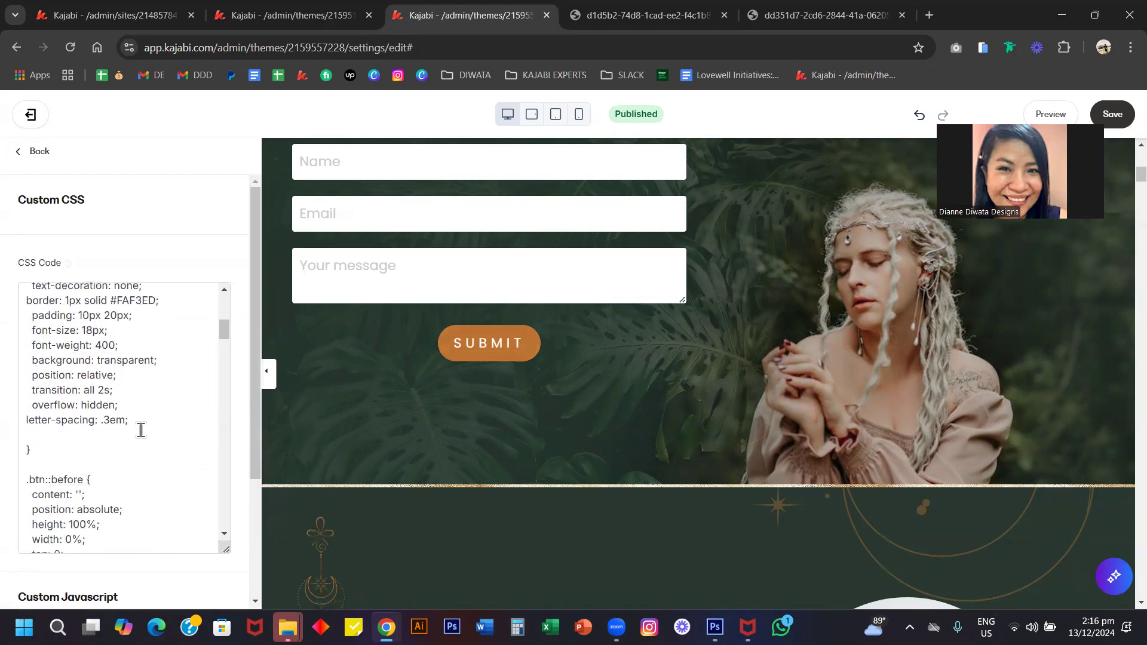
{"action": "scroll", "coordinate": [141, 430], "scroll_direction": "down", "scroll_amount": 2}
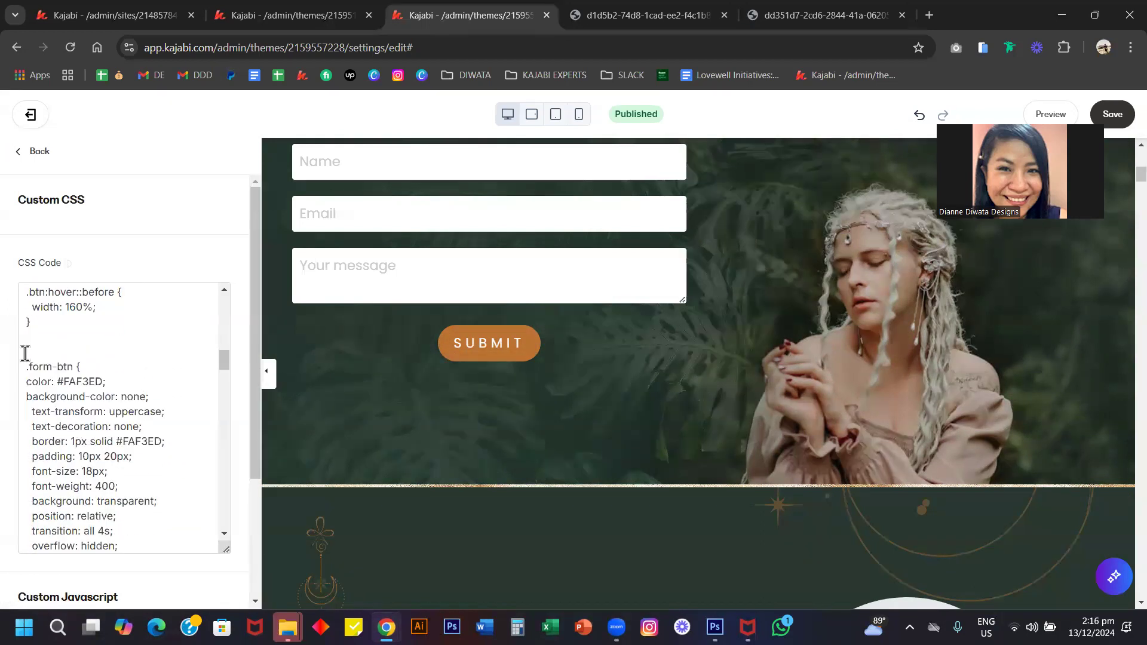
{"action": "scroll", "coordinate": [66, 354], "scroll_direction": "down", "scroll_amount": 1}
{"action": "scroll", "coordinate": [139, 373], "scroll_direction": "up", "scroll_amount": 5}
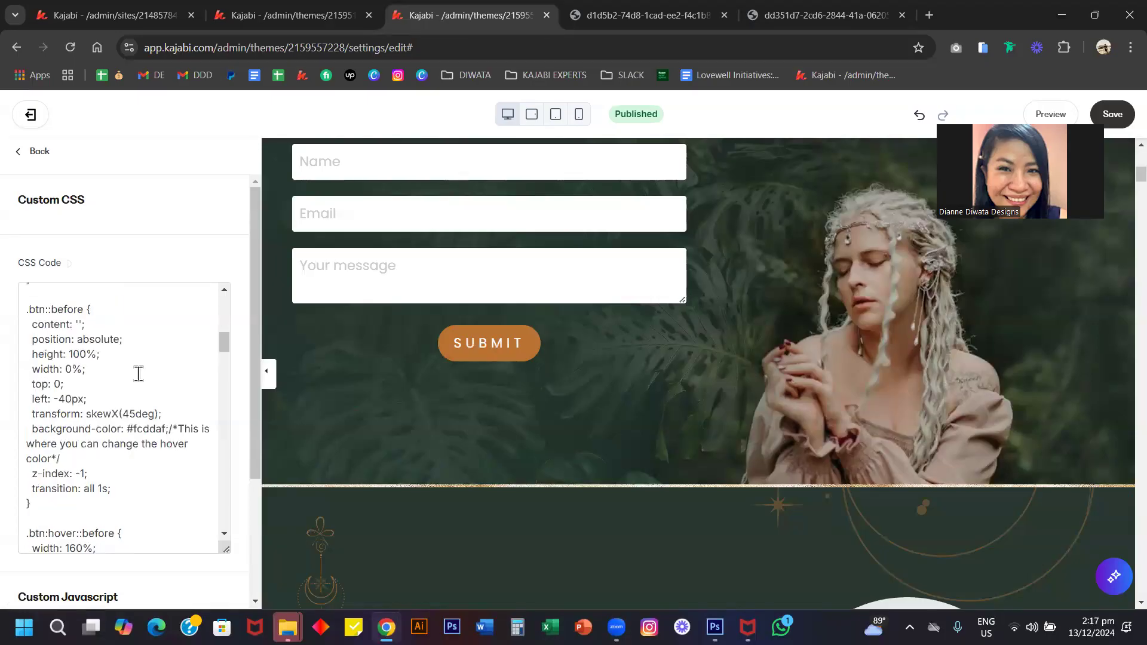
{"action": "scroll", "coordinate": [139, 374], "scroll_direction": "up", "scroll_amount": 4}
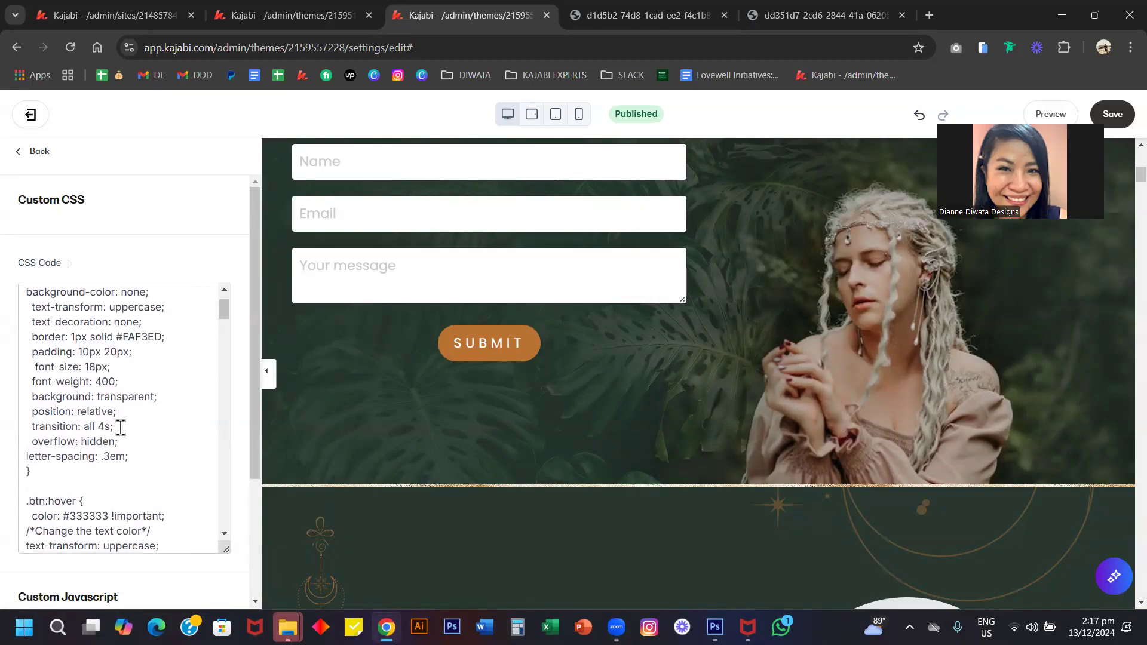
Examine the .form-btn, .form-btn:hover and .form-btn::before rules, including the text color and hover color comments, down to the section image rules
{"action": "scroll", "coordinate": [121, 427], "scroll_direction": "down", "scroll_amount": 8}
{"action": "scroll", "coordinate": [121, 427], "scroll_direction": "down", "scroll_amount": 3}
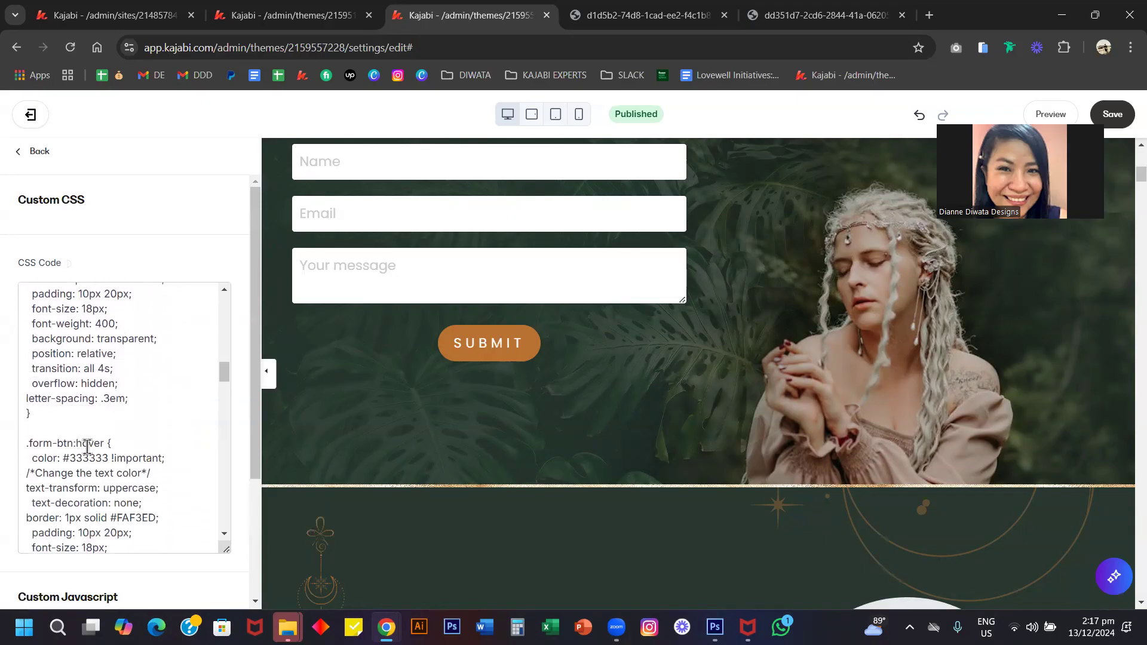
{"action": "scroll", "coordinate": [108, 478], "scroll_direction": "down", "scroll_amount": 6}
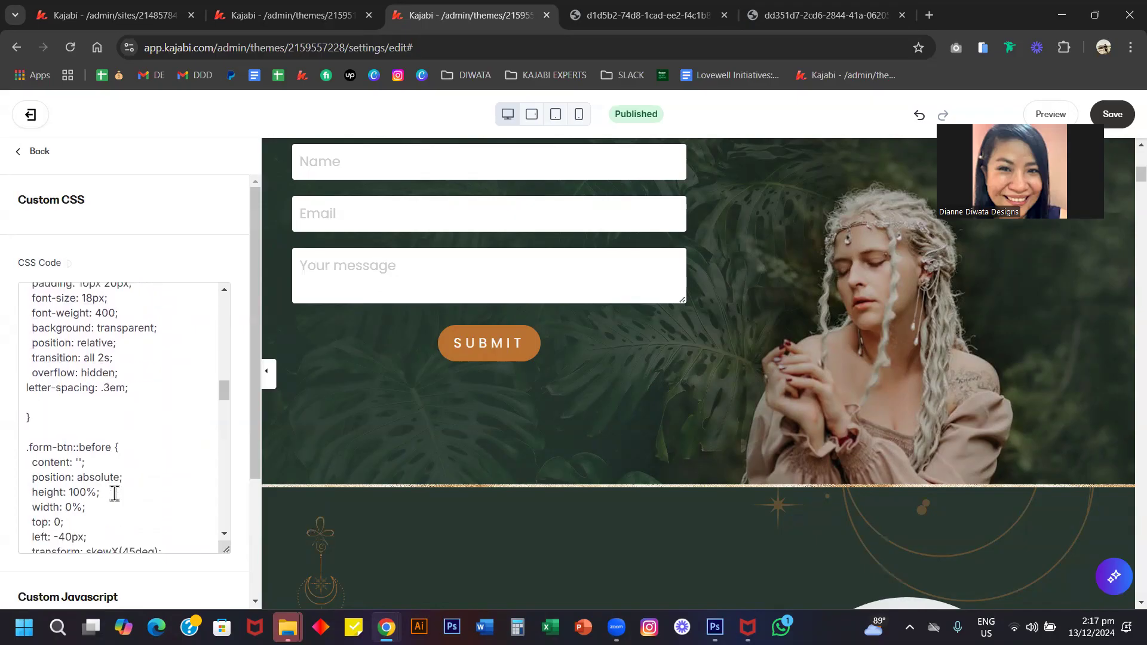
{"action": "scroll", "coordinate": [114, 494], "scroll_direction": "up", "scroll_amount": 1}
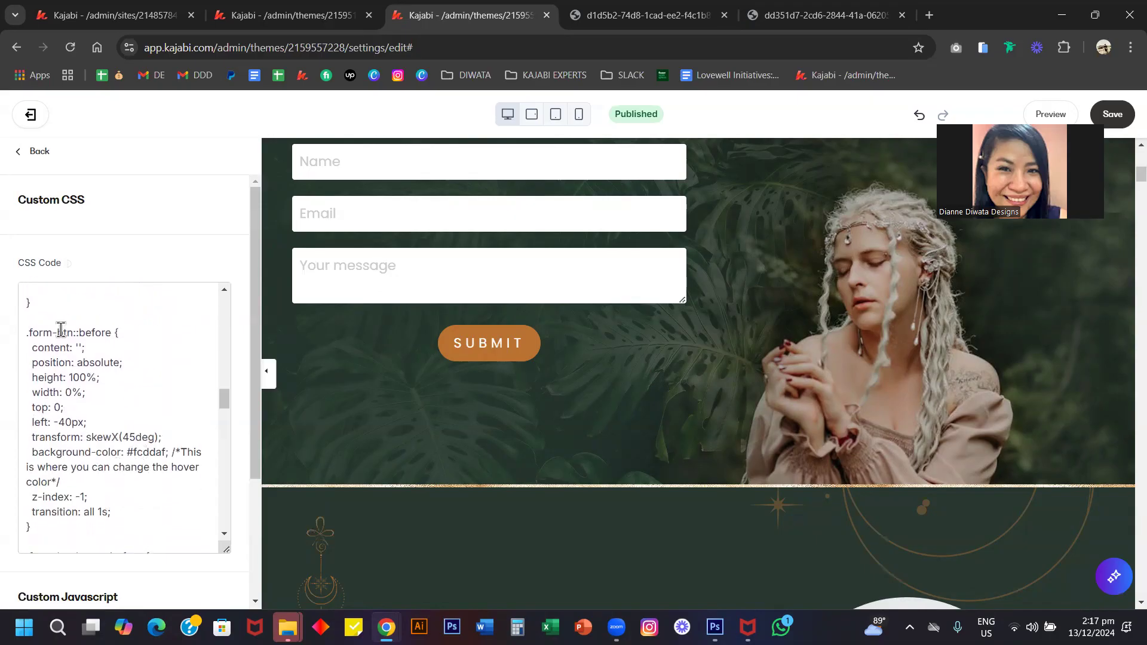
{"action": "scroll", "coordinate": [66, 352], "scroll_direction": "up", "scroll_amount": 5}
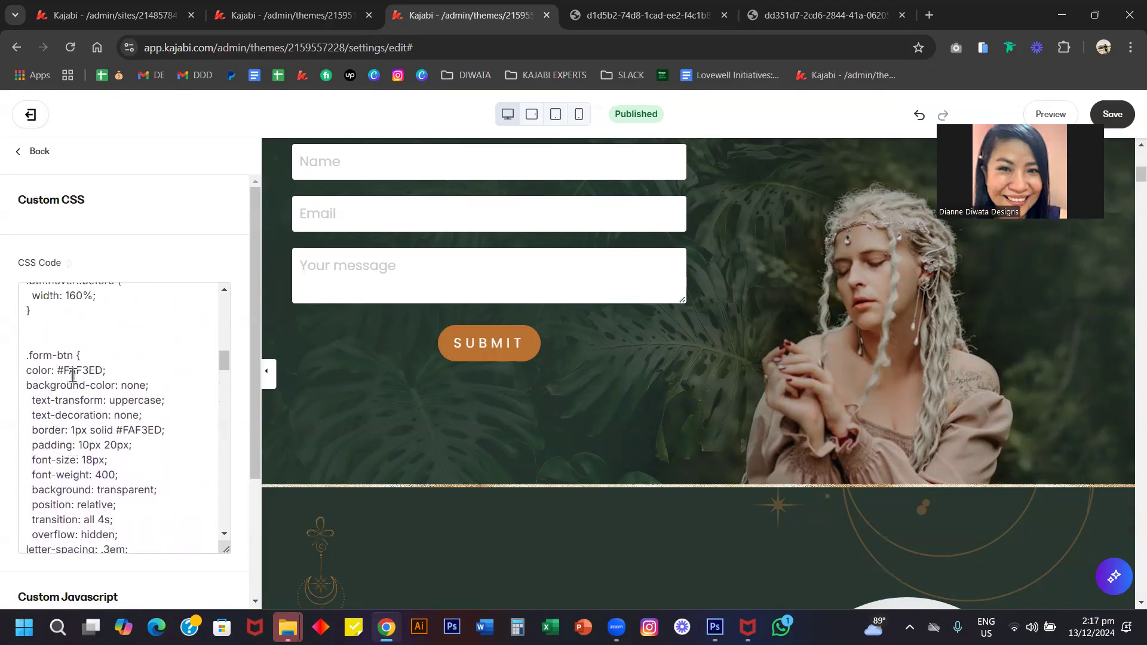
{"action": "scroll", "coordinate": [35, 353], "scroll_direction": "down", "scroll_amount": 4}
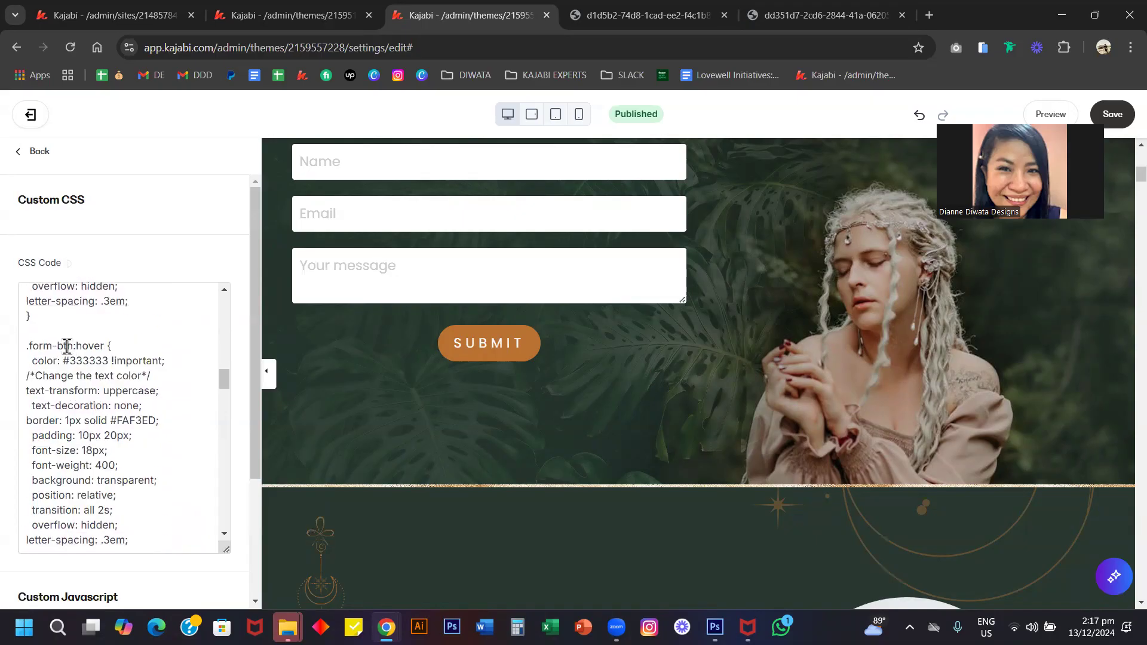
{"action": "scroll", "coordinate": [66, 465], "scroll_direction": "down", "scroll_amount": 4}
{"action": "left_click", "coordinate": [66, 461]}
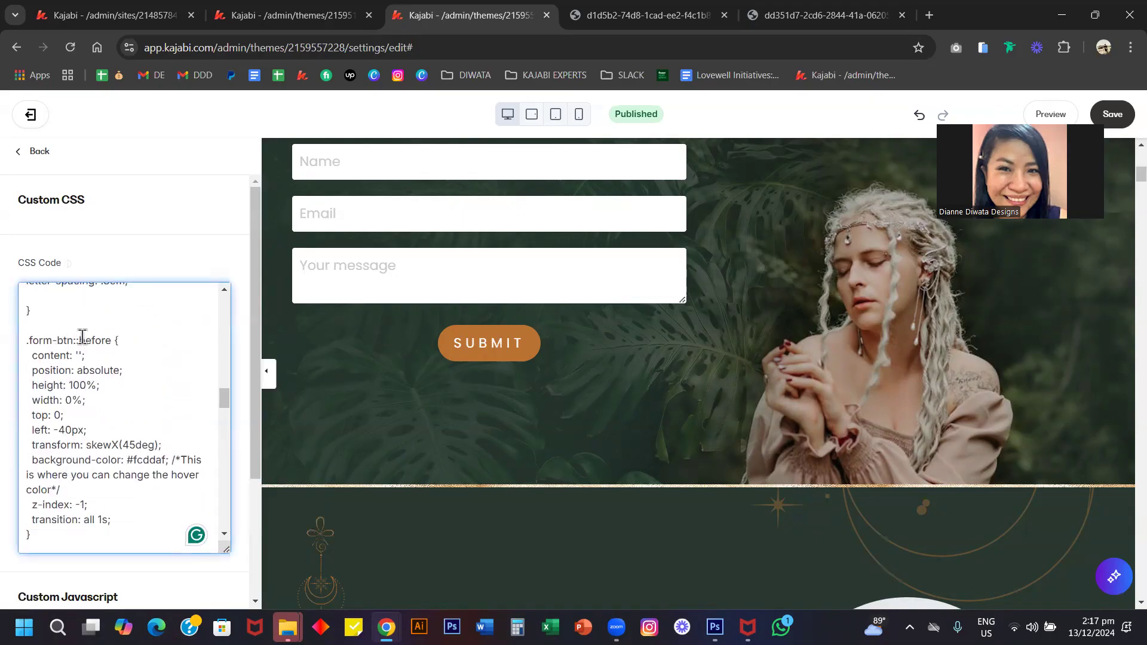
{"action": "scroll", "coordinate": [112, 397], "scroll_direction": "down", "scroll_amount": 3}
{"action": "scroll", "coordinate": [113, 396], "scroll_direction": "up", "scroll_amount": 2}
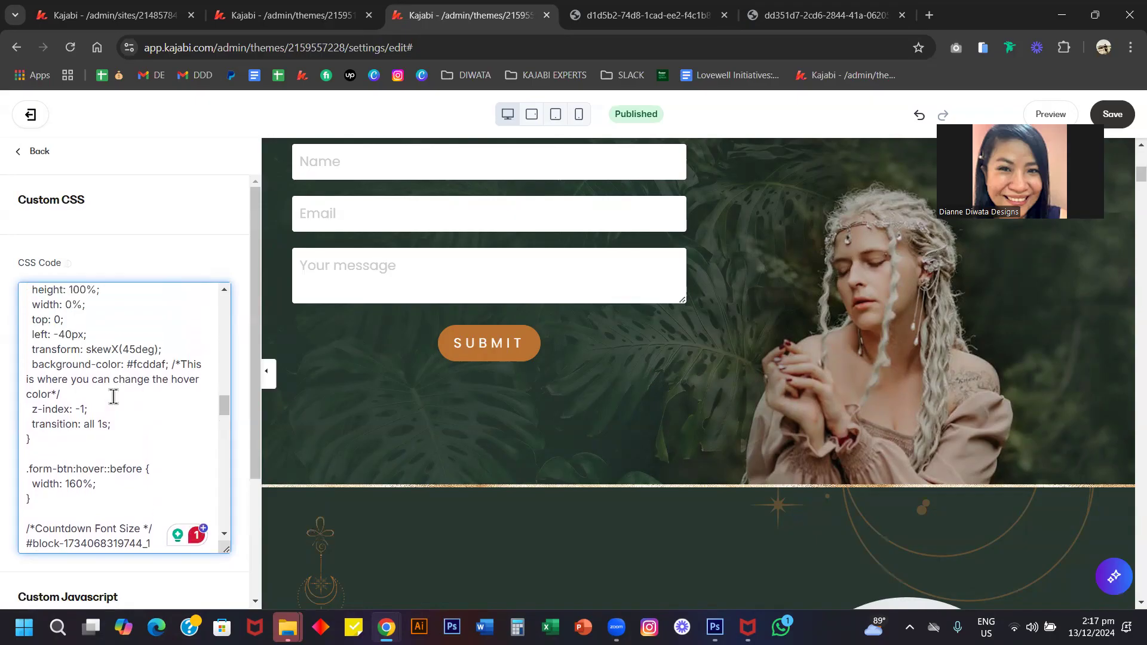
{"action": "scroll", "coordinate": [112, 395], "scroll_direction": "up", "scroll_amount": 2}
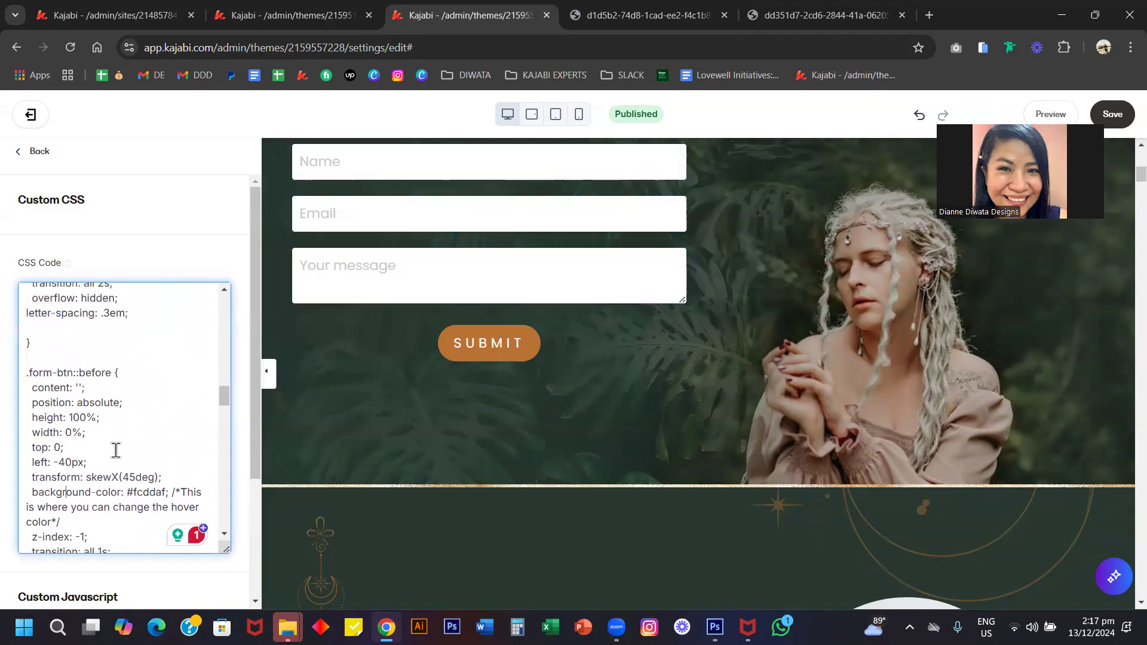
{"action": "scroll", "coordinate": [116, 448], "scroll_direction": "down", "scroll_amount": 6}
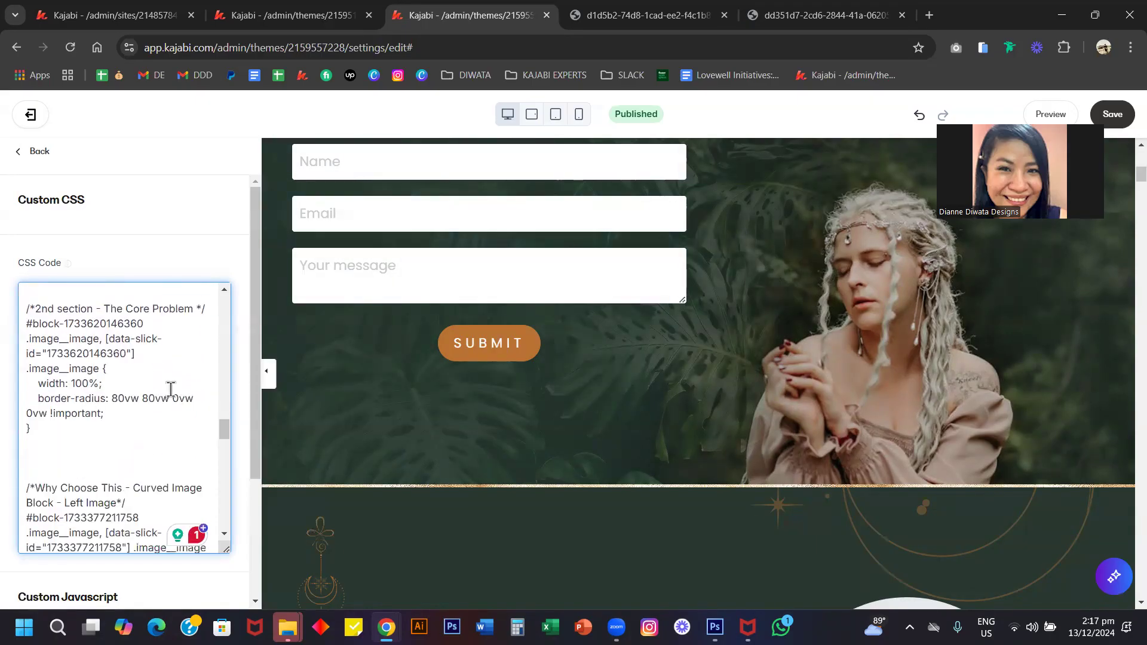
{"action": "scroll", "coordinate": [351, 317], "scroll_direction": "up", "scroll_amount": 3}
Delete the "Join Our Free Trial" Form block from the hero section and return to the top of the page
{"action": "left_click", "coordinate": [544, 267]}
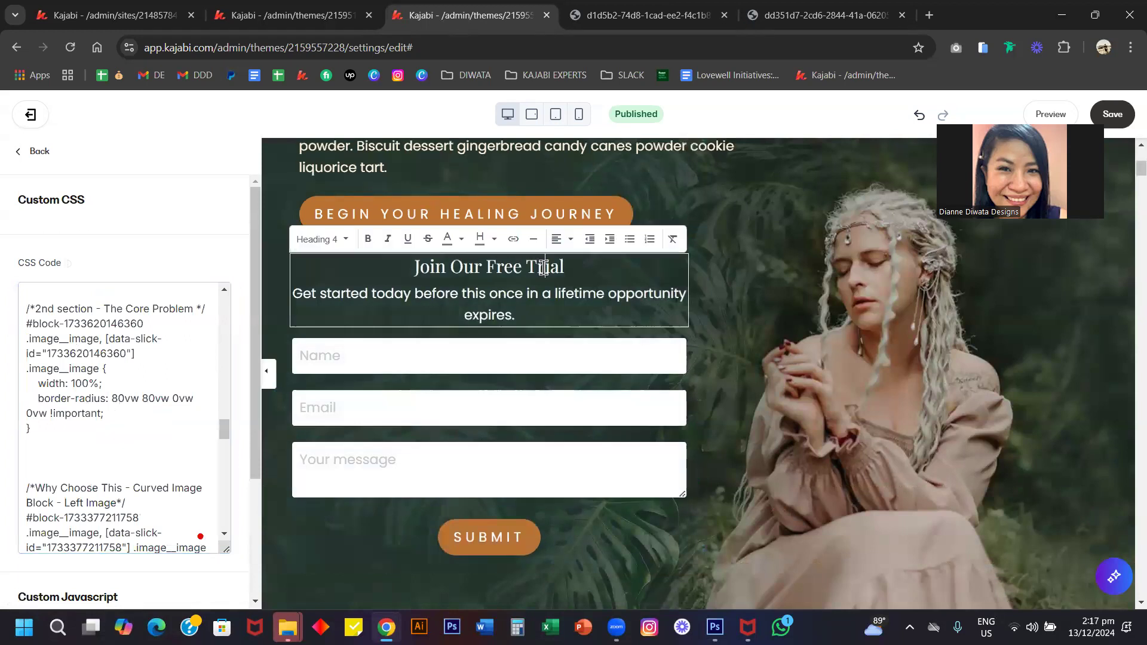
{"action": "left_click", "coordinate": [512, 287]}
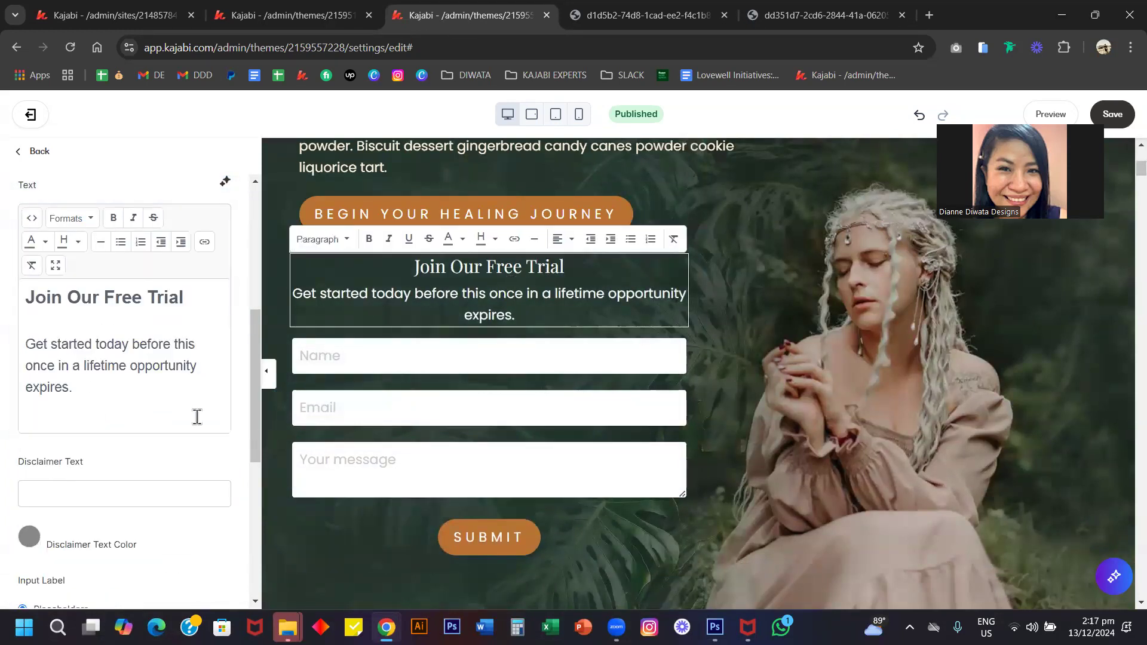
{"action": "scroll", "coordinate": [196, 424], "scroll_direction": "down", "scroll_amount": 6}
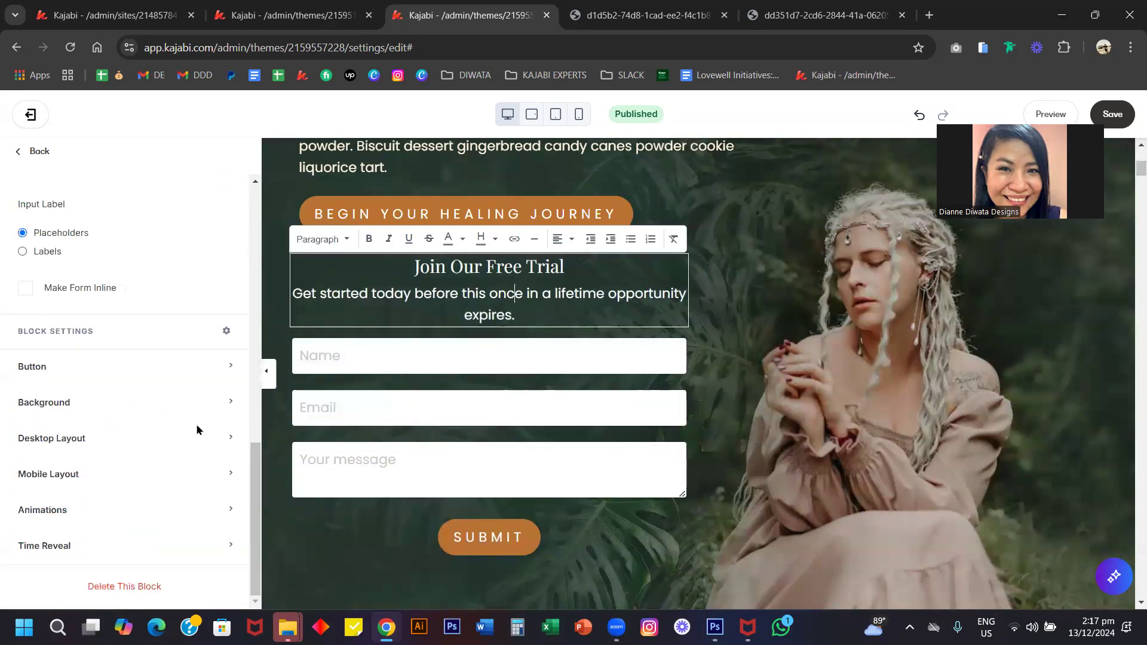
{"action": "left_click", "coordinate": [104, 587]}
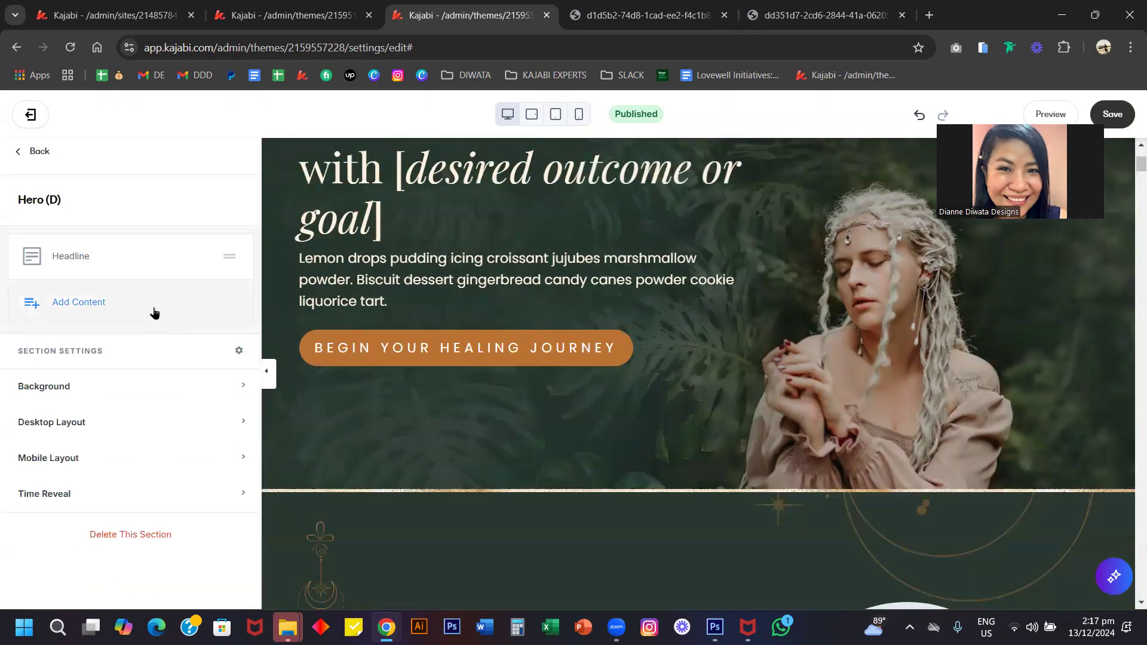
{"action": "left_click", "coordinate": [202, 260]}
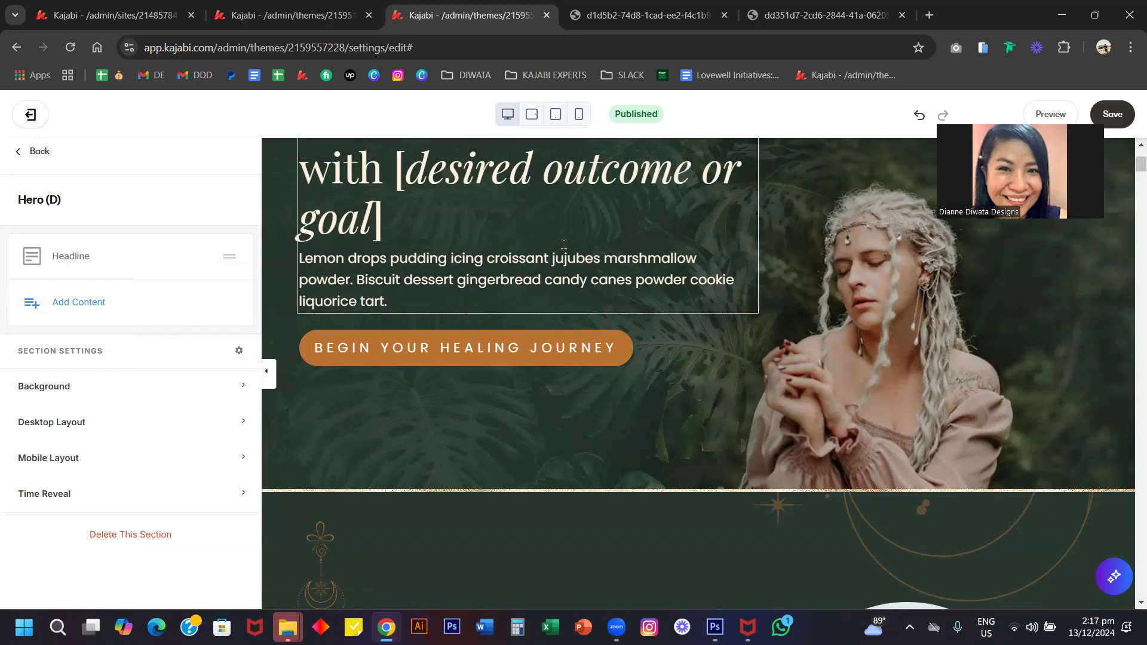
{"action": "scroll", "coordinate": [564, 245], "scroll_direction": "up", "scroll_amount": 2}
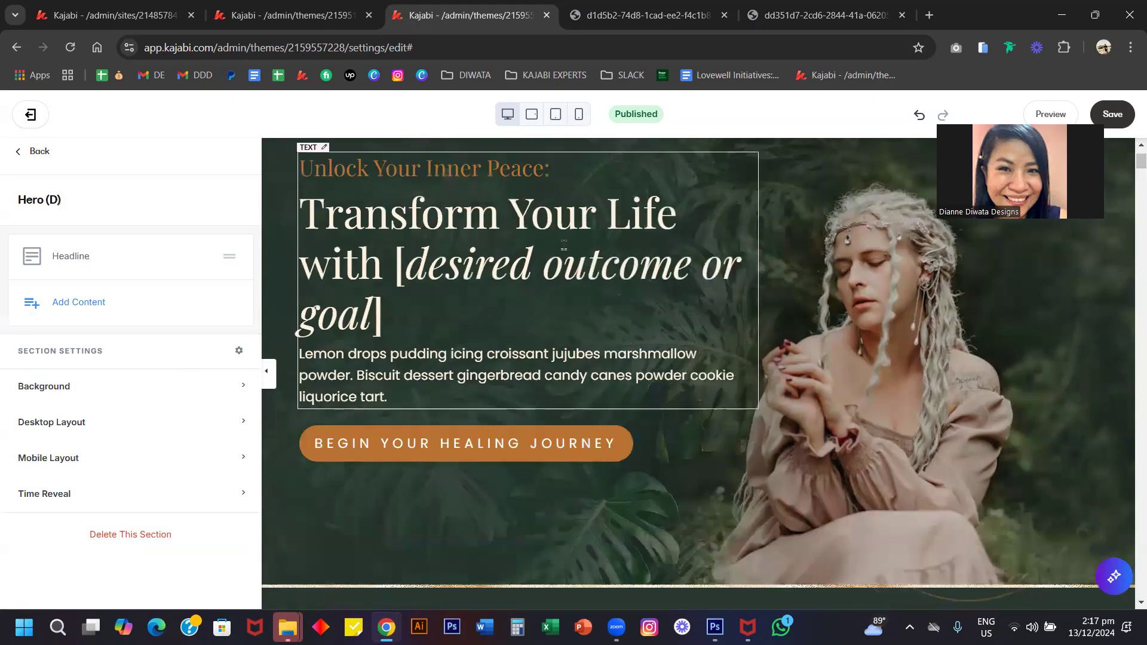
{"action": "scroll", "coordinate": [564, 245], "scroll_direction": "up", "scroll_amount": 2}
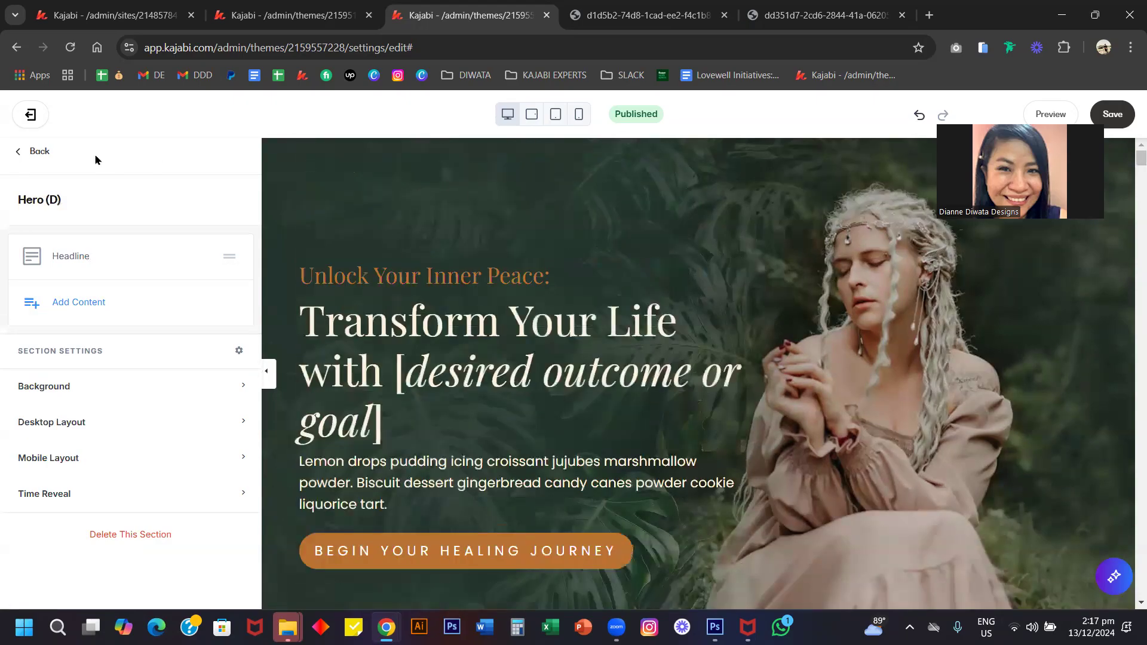
Reopen the custom CSS, enlarge the code area and highlight the "Countdown Font Size" comment below the form button rules
{"action": "left_click", "coordinate": [40, 153]}
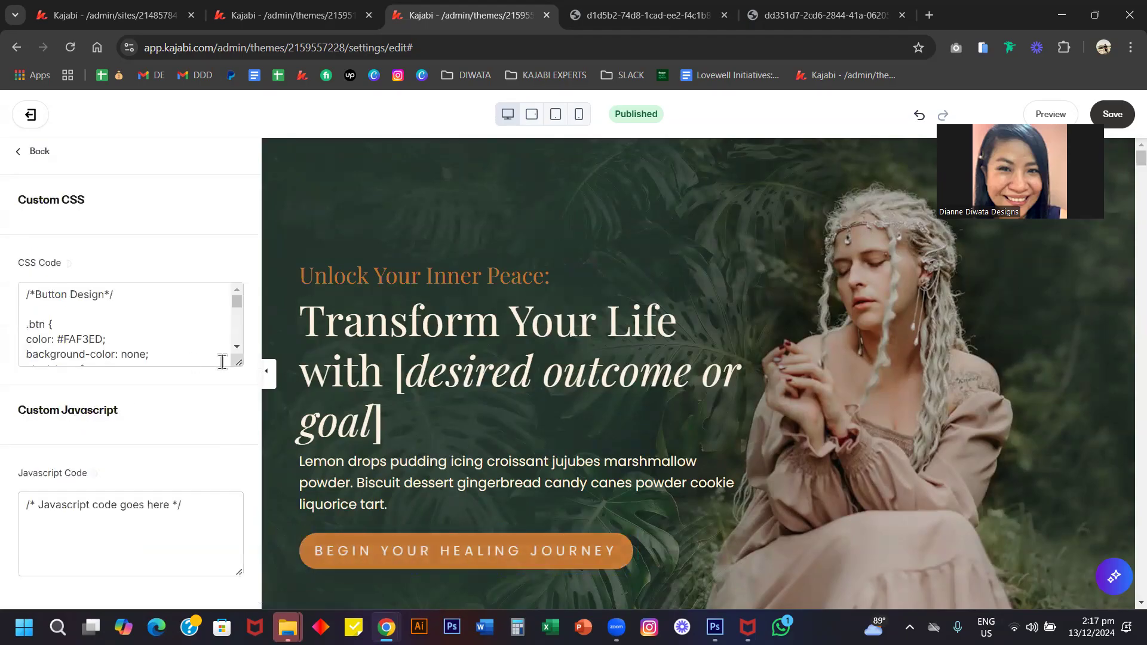
{"action": "left_click_drag", "start_coordinate": [235, 361], "coordinate": [223, 548]}
{"action": "scroll", "coordinate": [117, 404], "scroll_direction": "down", "scroll_amount": 10}
{"action": "scroll", "coordinate": [117, 403], "scroll_direction": "down", "scroll_amount": 5}
{"action": "scroll", "coordinate": [95, 400], "scroll_direction": "down", "scroll_amount": 1}
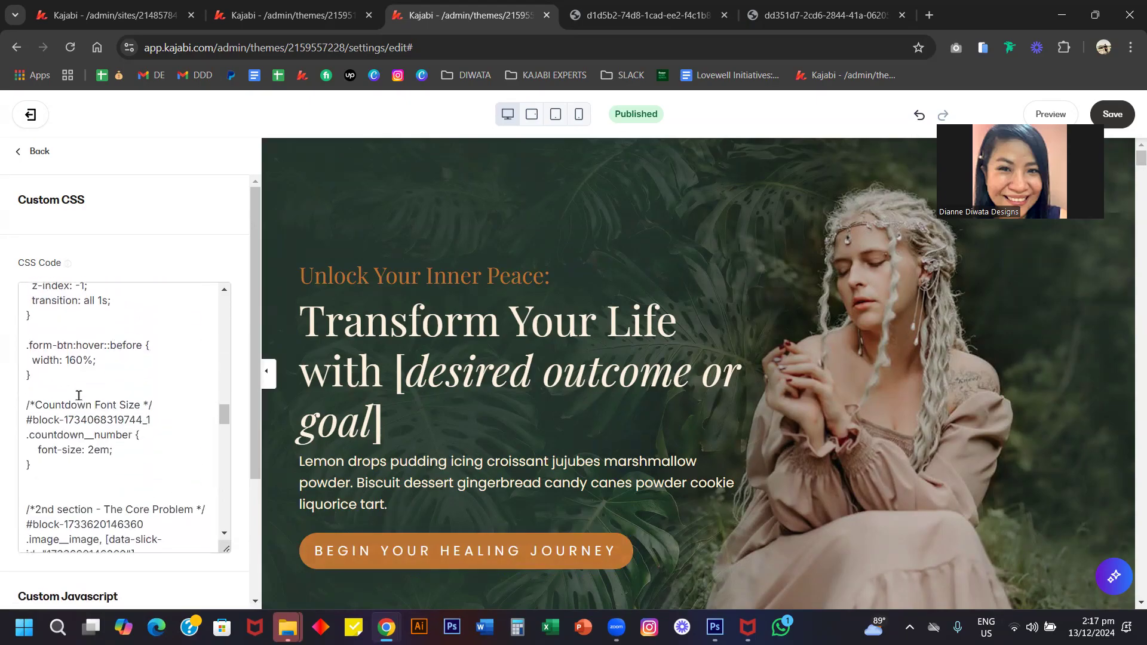
{"action": "left_click_drag", "start_coordinate": [27, 404], "coordinate": [154, 405]}
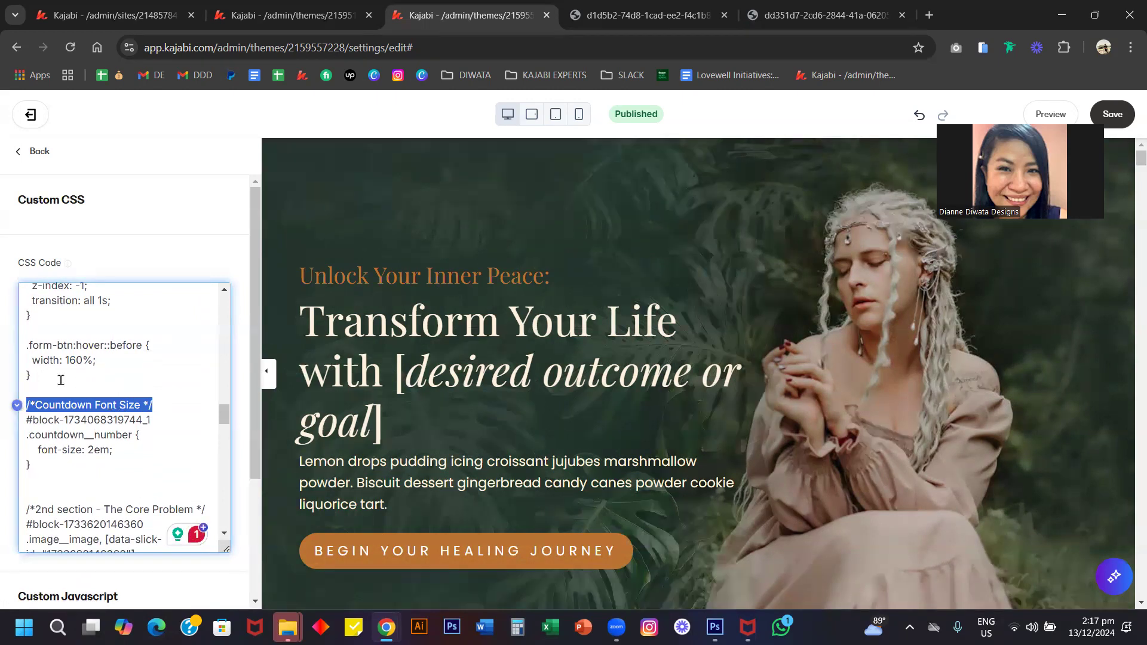
{"action": "scroll", "coordinate": [90, 493], "scroll_direction": "down", "scroll_amount": 2}
{"action": "scroll", "coordinate": [89, 493], "scroll_direction": "up", "scroll_amount": 2}
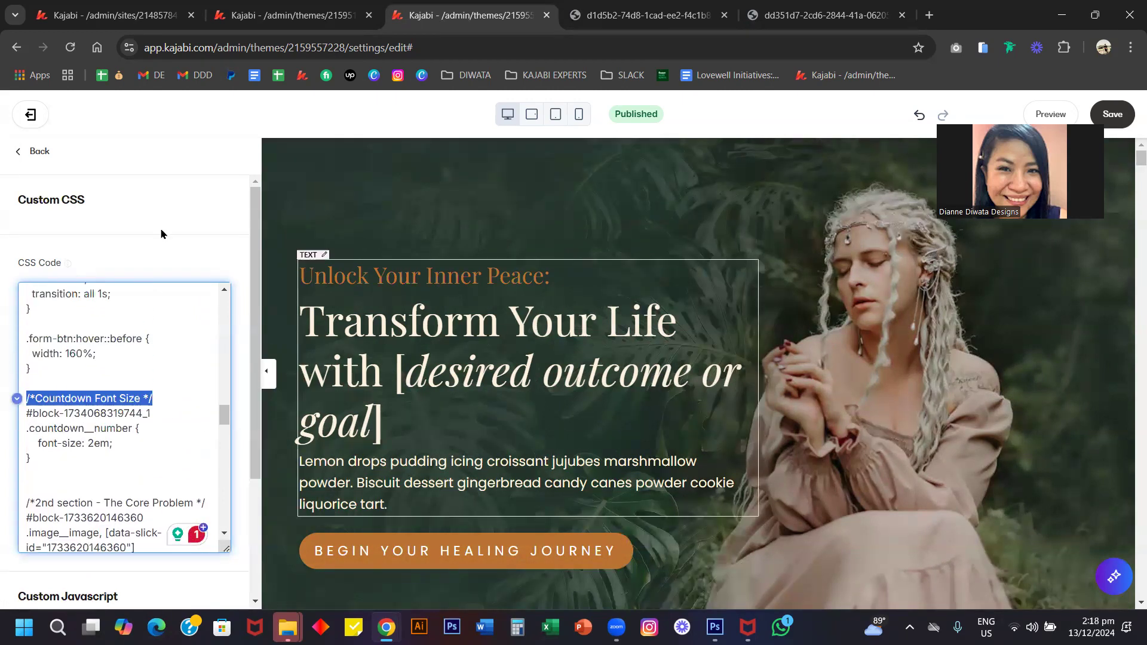
Leave the custom CSS, open the Style Guide and bring up the button background color's picker to view the saved swatches
{"action": "left_click", "coordinate": [38, 153]}
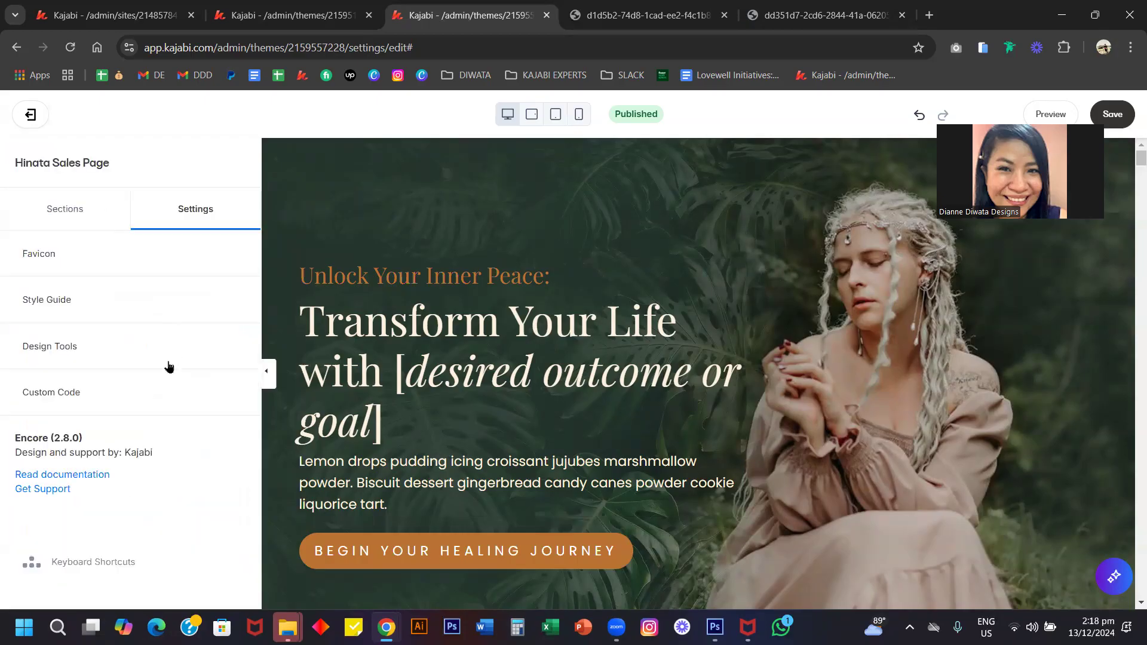
{"action": "left_click", "coordinate": [119, 297]}
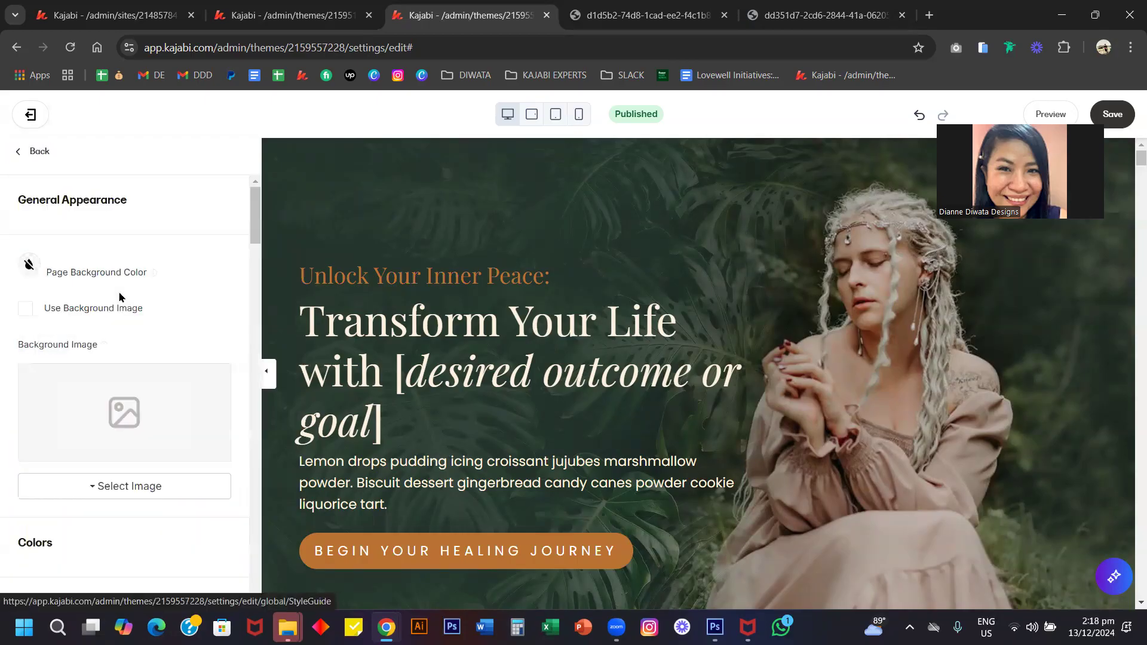
{"action": "scroll", "coordinate": [128, 353], "scroll_direction": "down", "scroll_amount": 5}
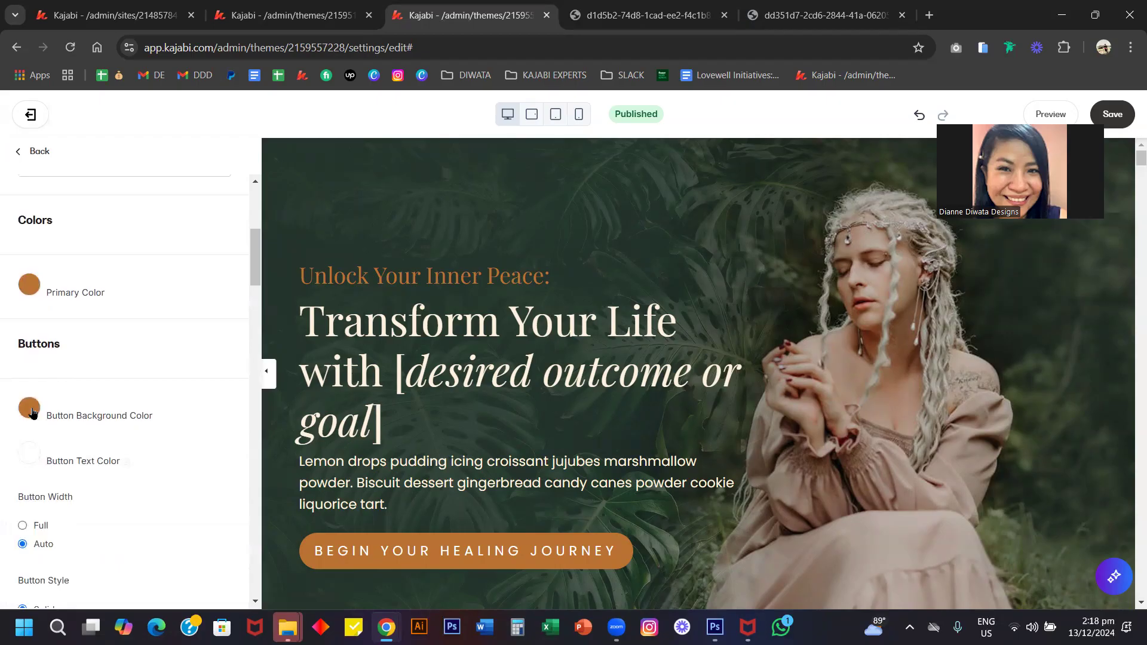
{"action": "left_click", "coordinate": [33, 414]}
Switch to the site admin tab, open the Site Details settings and find the default Color Palette
{"action": "left_click", "coordinate": [120, 13]}
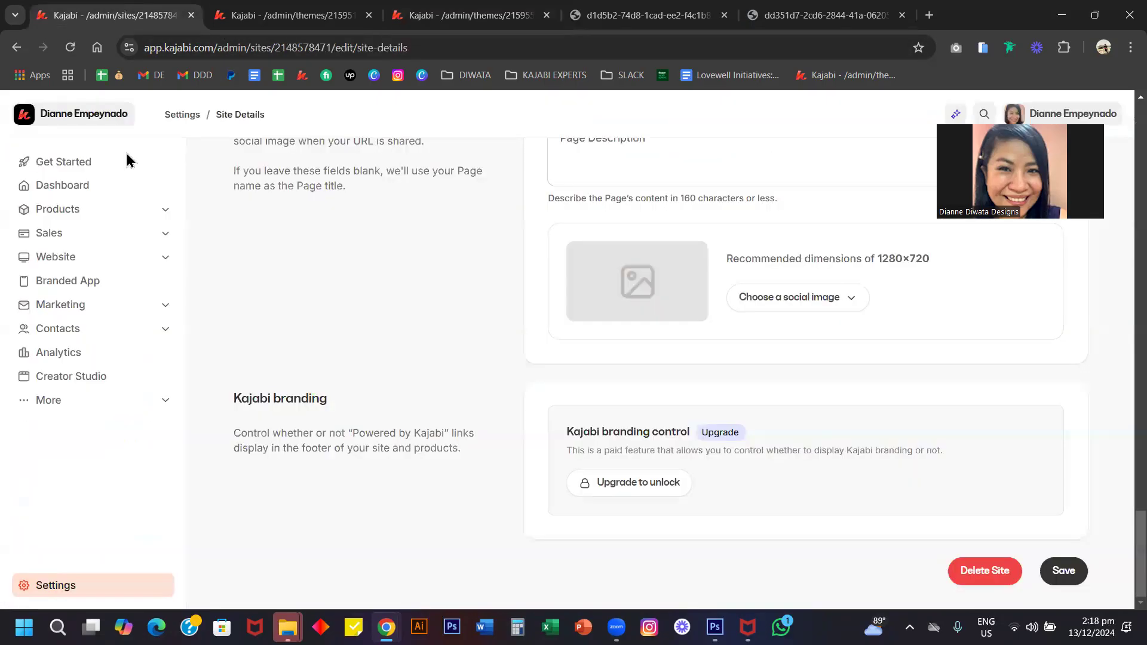
{"action": "left_click", "coordinate": [67, 583]}
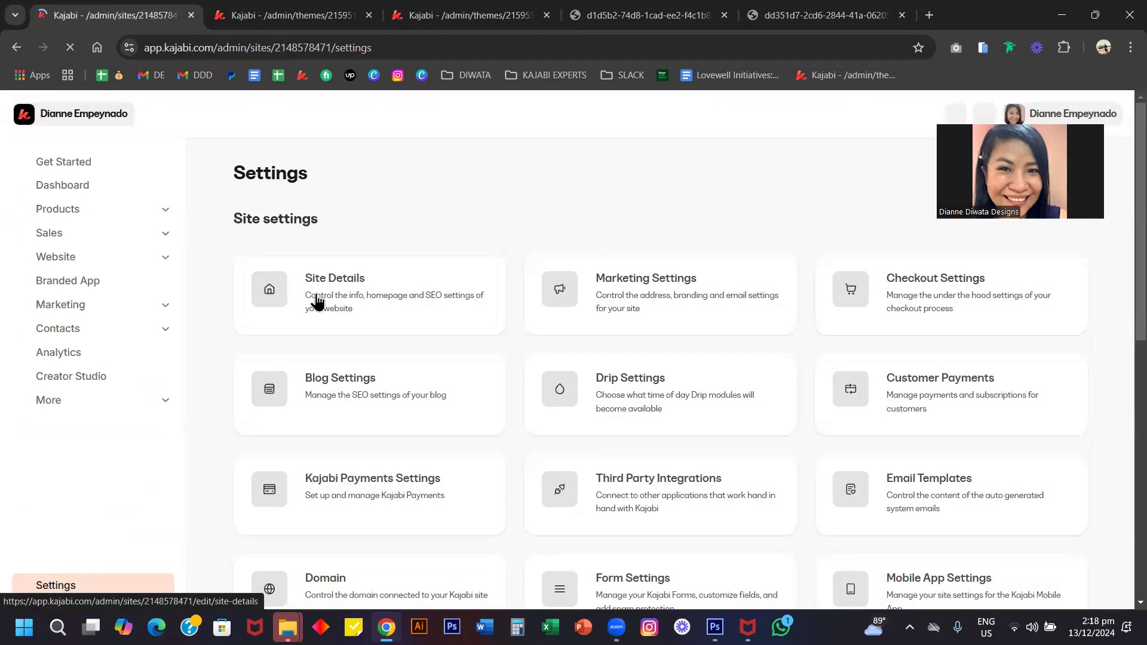
{"action": "left_click", "coordinate": [456, 302]}
{"action": "scroll", "coordinate": [473, 315], "scroll_direction": "down", "scroll_amount": 6}
{"action": "scroll", "coordinate": [474, 315], "scroll_direction": "down", "scroll_amount": 10}
{"action": "scroll", "coordinate": [739, 293], "scroll_direction": "up", "scroll_amount": 1}
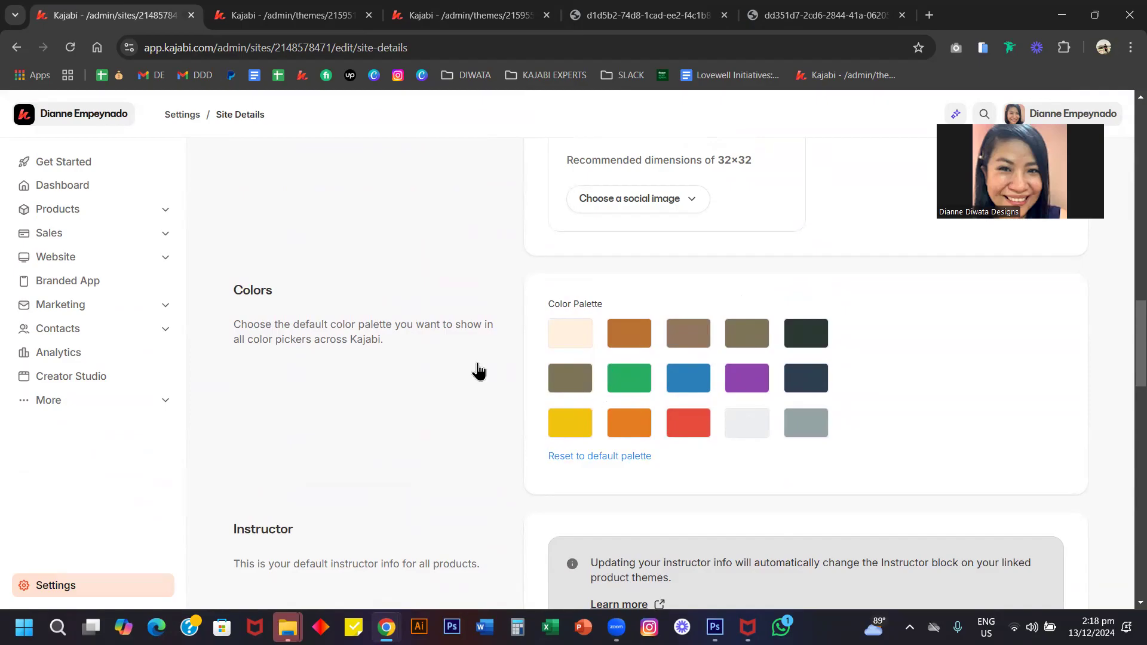
Switch to the Hinata Opt-in Page tab and view the palette swatches for the Style Guide's Primary Color
{"action": "left_click", "coordinate": [289, 15]}
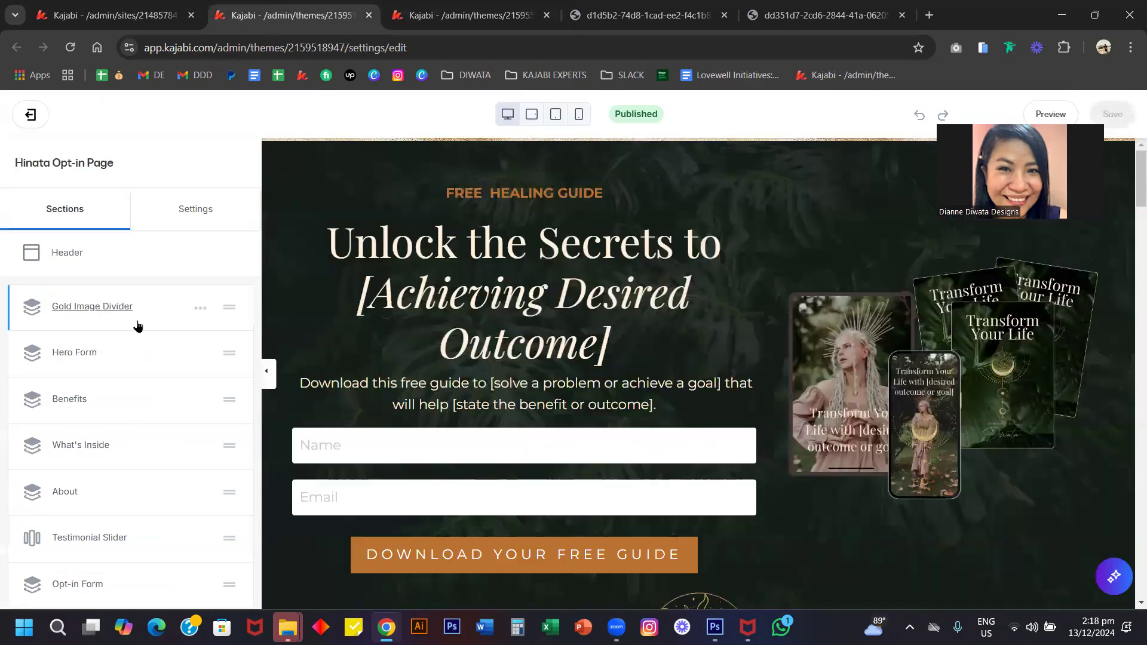
{"action": "left_click", "coordinate": [200, 216]}
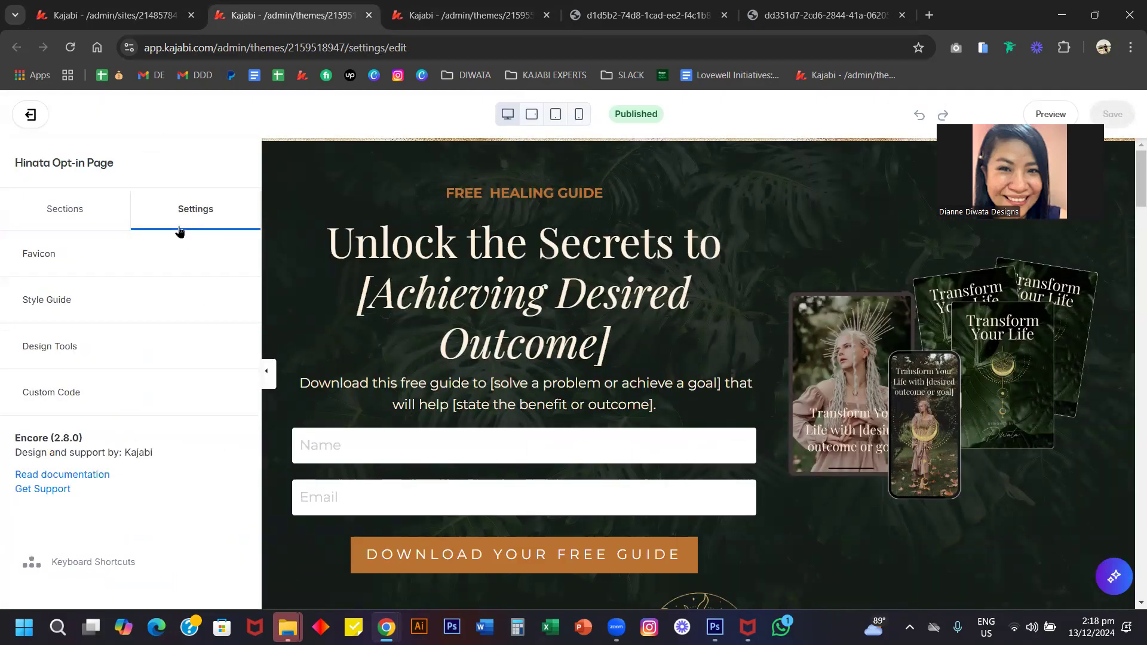
{"action": "left_click", "coordinate": [87, 312]}
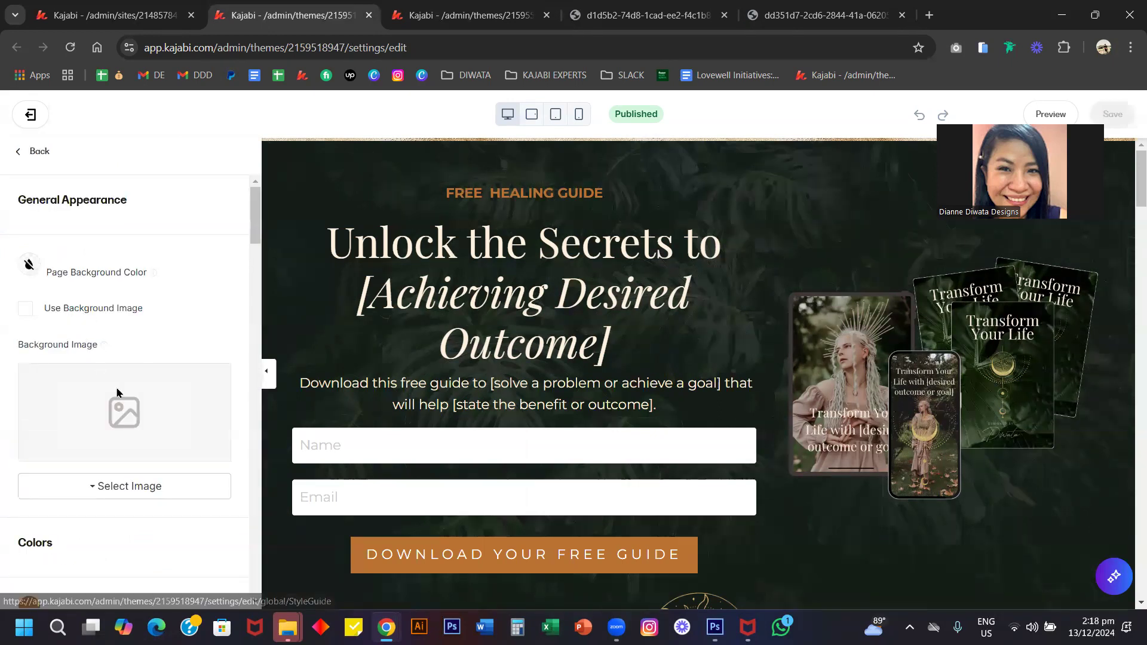
{"action": "scroll", "coordinate": [42, 369], "scroll_direction": "down", "scroll_amount": 4}
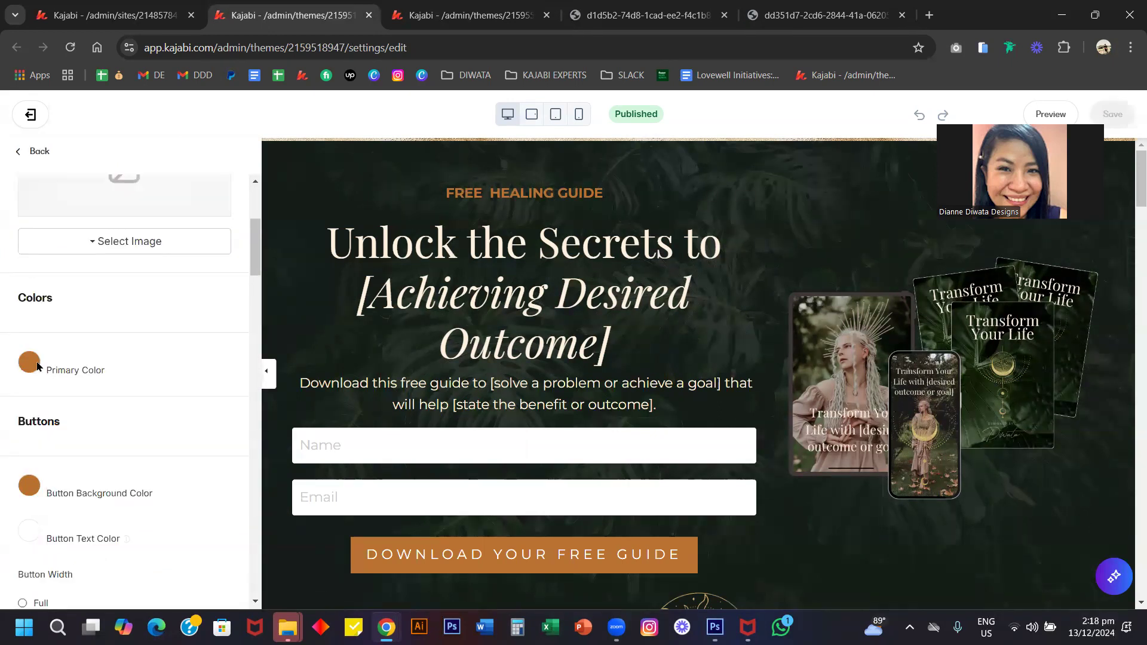
{"action": "left_click", "coordinate": [29, 362]}
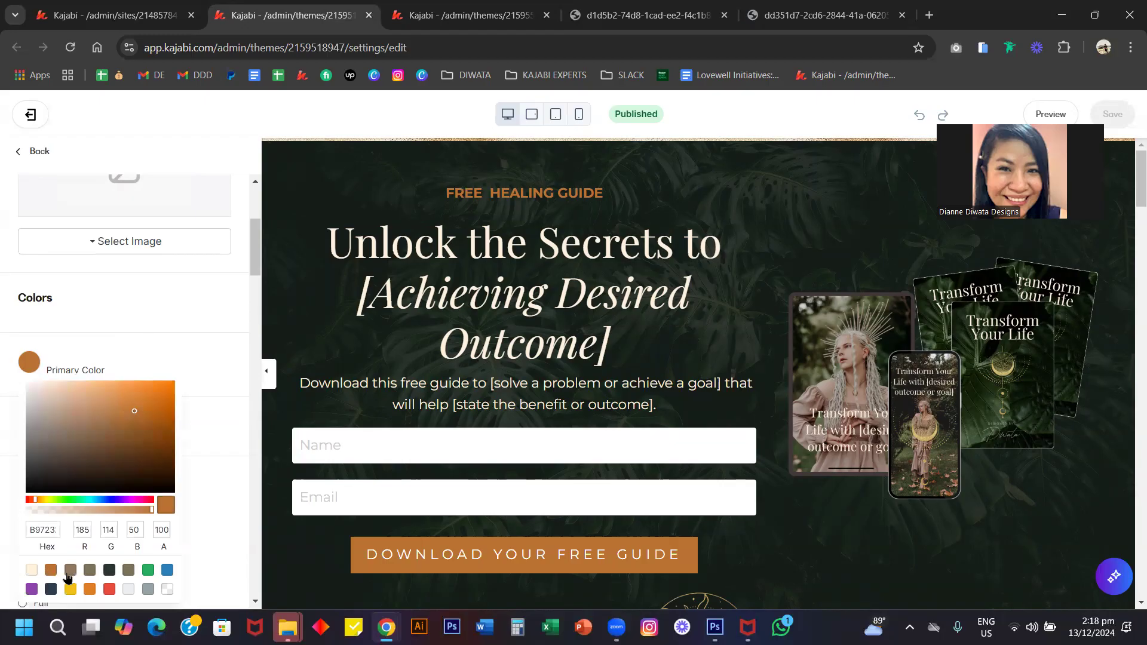
{"action": "left_click", "coordinate": [190, 328]}
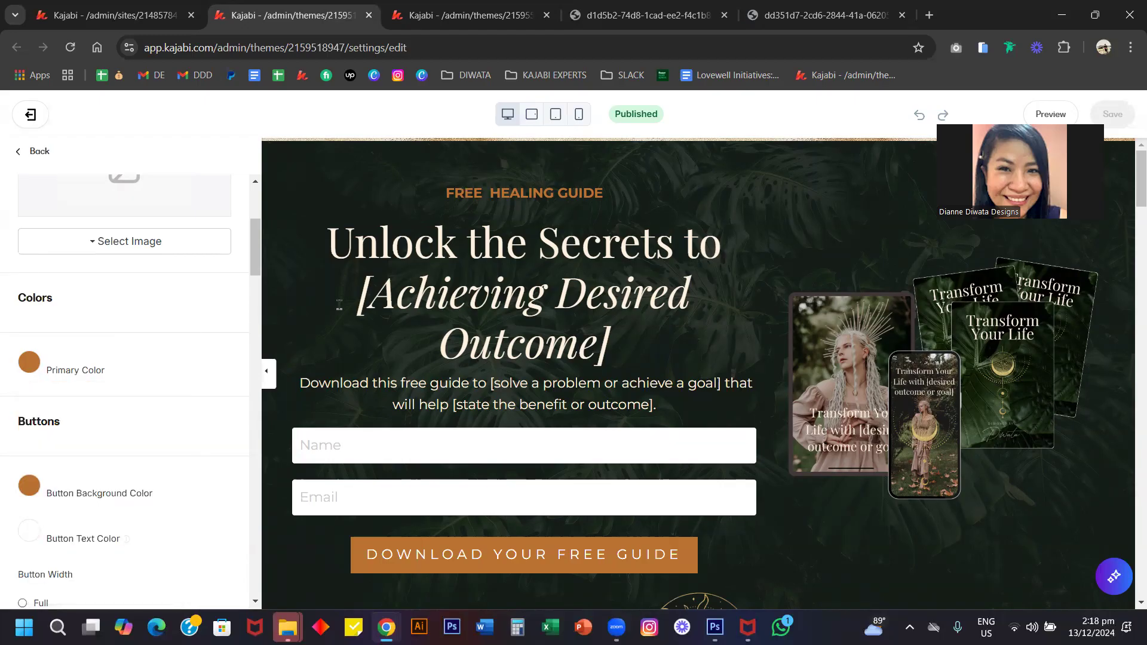
Return to the Hinata Sales Page and delete the ornamental icon block beside the "Let me guess..." heading in The Core Problem section
{"action": "left_click", "coordinate": [500, 8]}
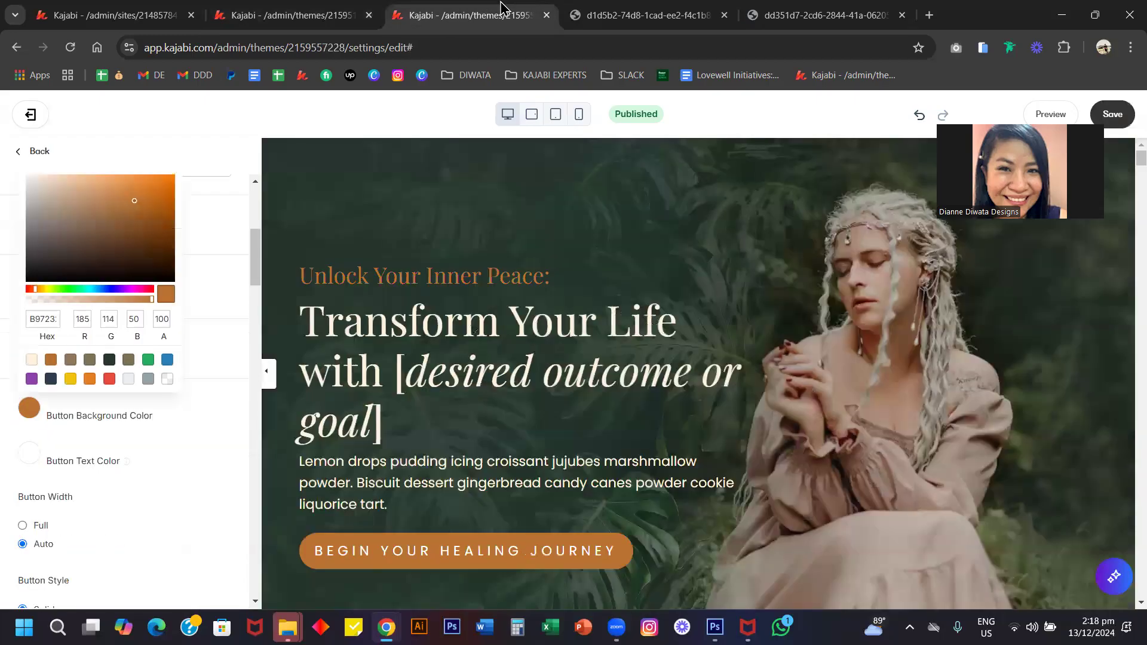
{"action": "left_click", "coordinate": [237, 241]}
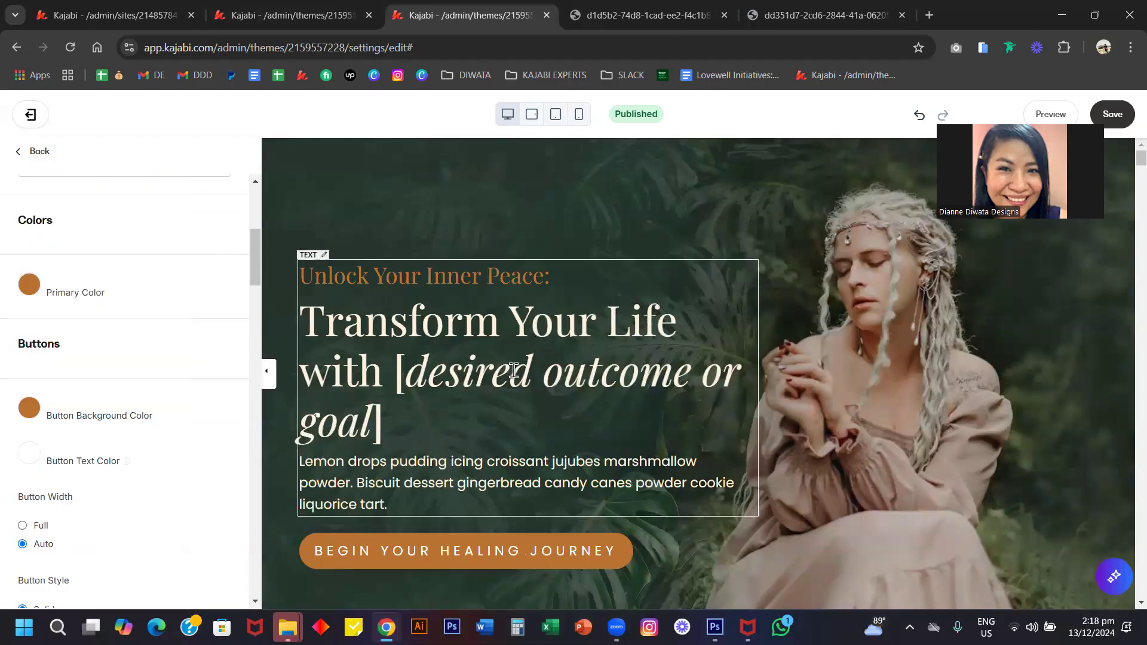
{"action": "scroll", "coordinate": [468, 366], "scroll_direction": "down", "scroll_amount": 8}
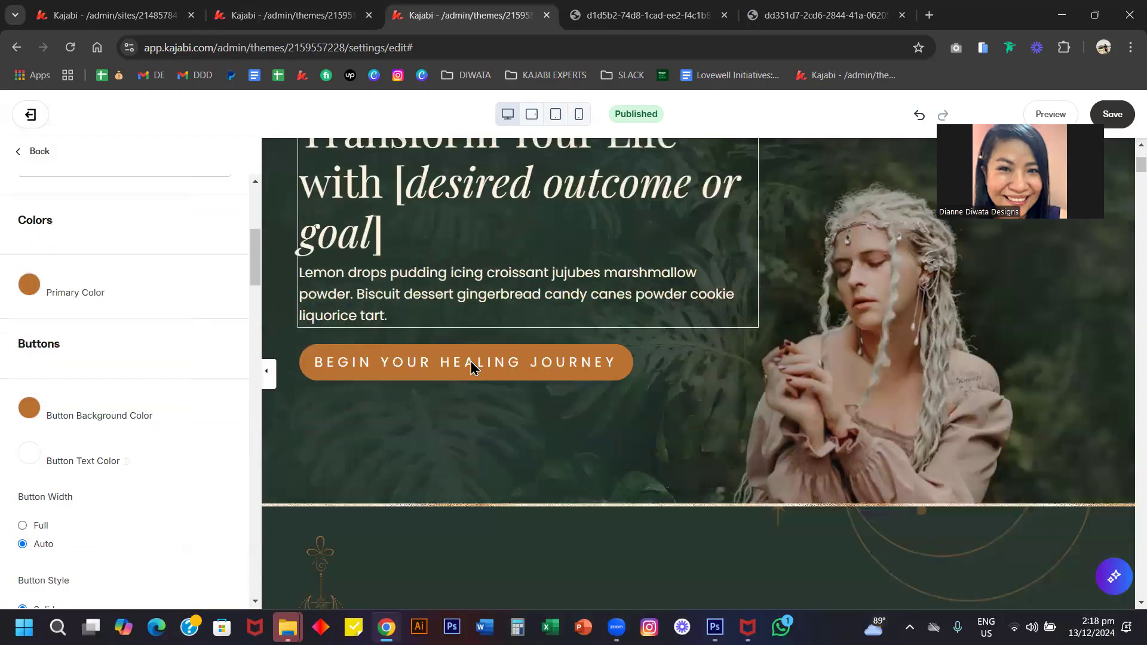
{"action": "scroll", "coordinate": [377, 294], "scroll_direction": "down", "scroll_amount": 1}
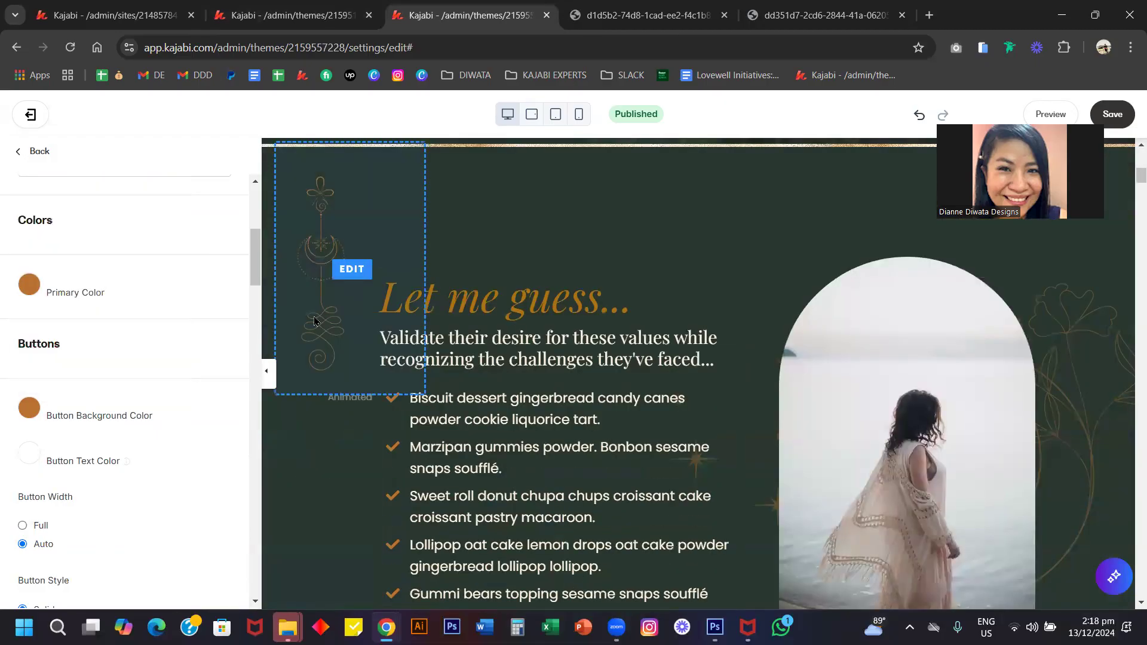
{"action": "left_click", "coordinate": [317, 258]}
{"action": "scroll", "coordinate": [112, 471], "scroll_direction": "down", "scroll_amount": 5}
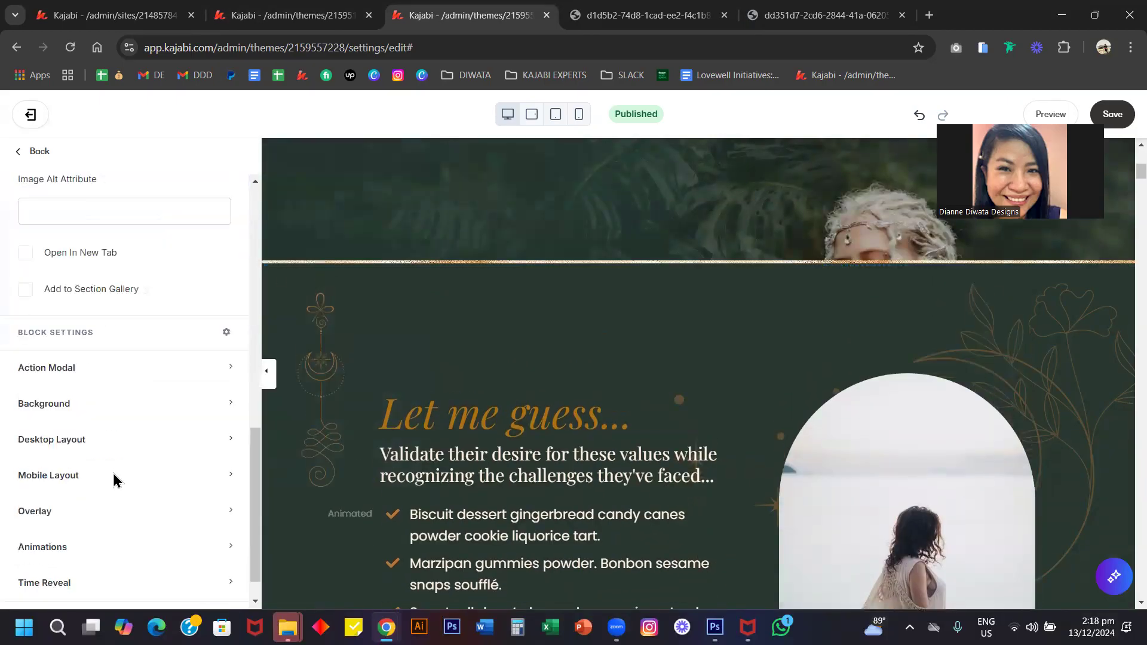
{"action": "left_click", "coordinate": [136, 589]}
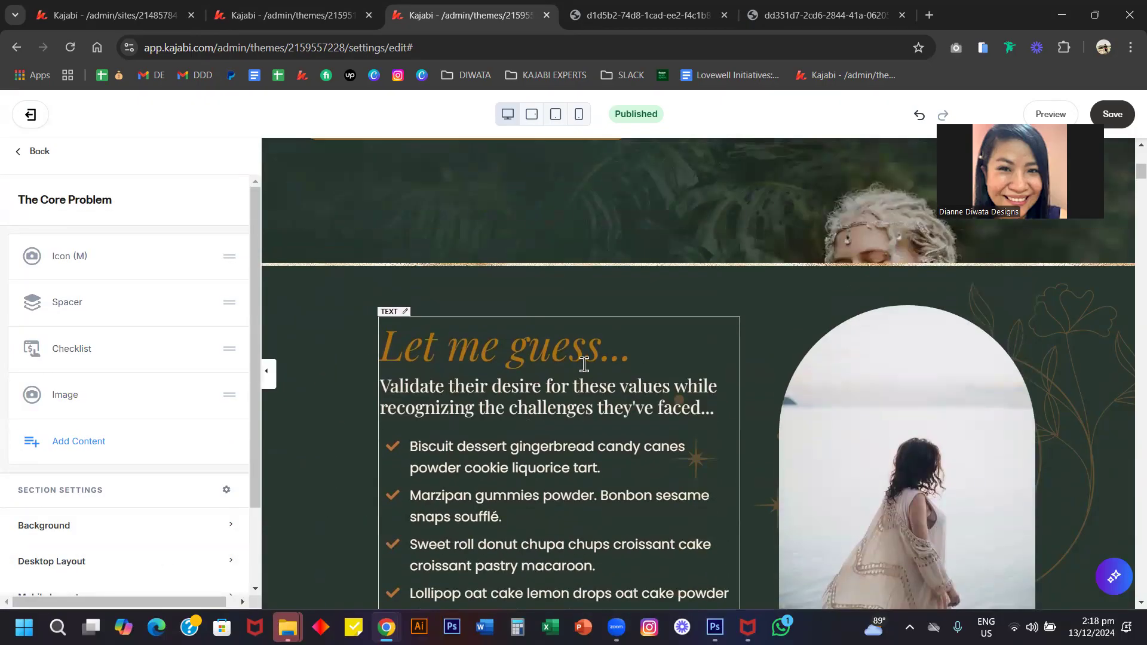
Set the top desktop section padding of The Core Problem section to 80
{"action": "scroll", "coordinate": [584, 364], "scroll_direction": "down", "scroll_amount": 4}
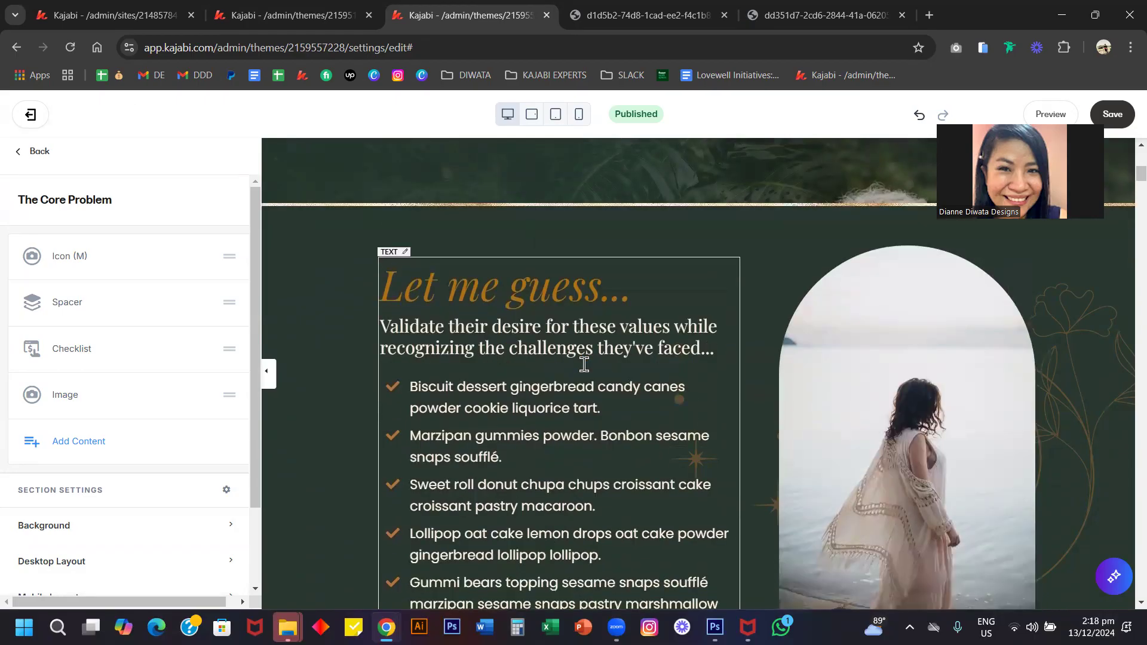
{"action": "scroll", "coordinate": [585, 364], "scroll_direction": "up", "scroll_amount": 4}
{"action": "scroll", "coordinate": [584, 364], "scroll_direction": "down", "scroll_amount": 5}
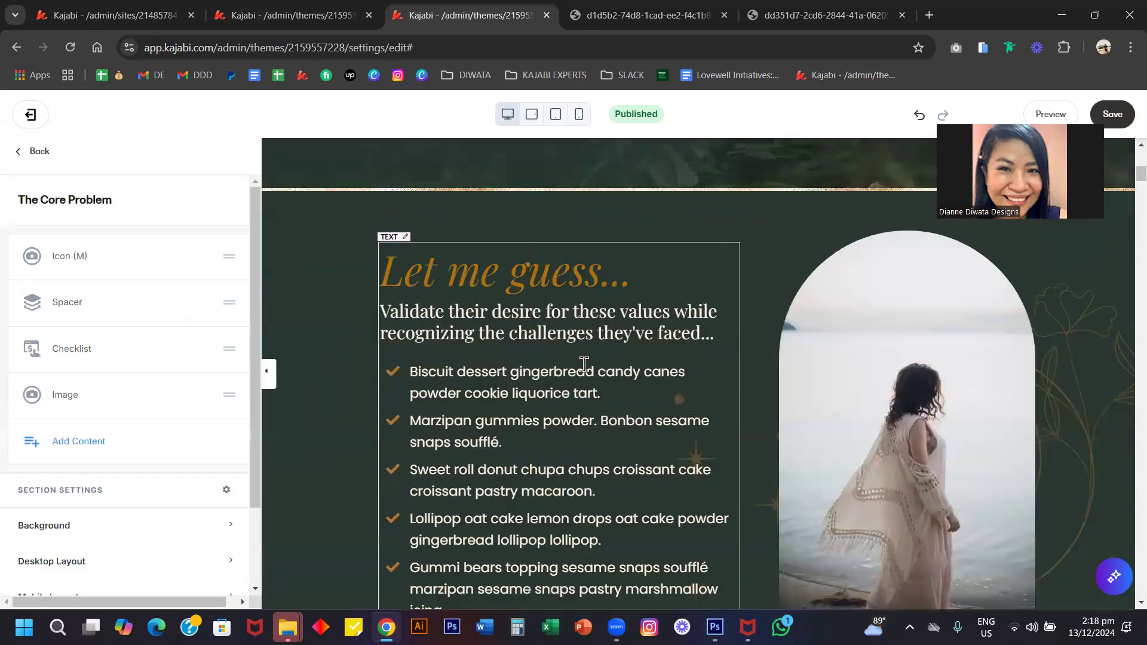
{"action": "scroll", "coordinate": [584, 364], "scroll_direction": "up", "scroll_amount": 4}
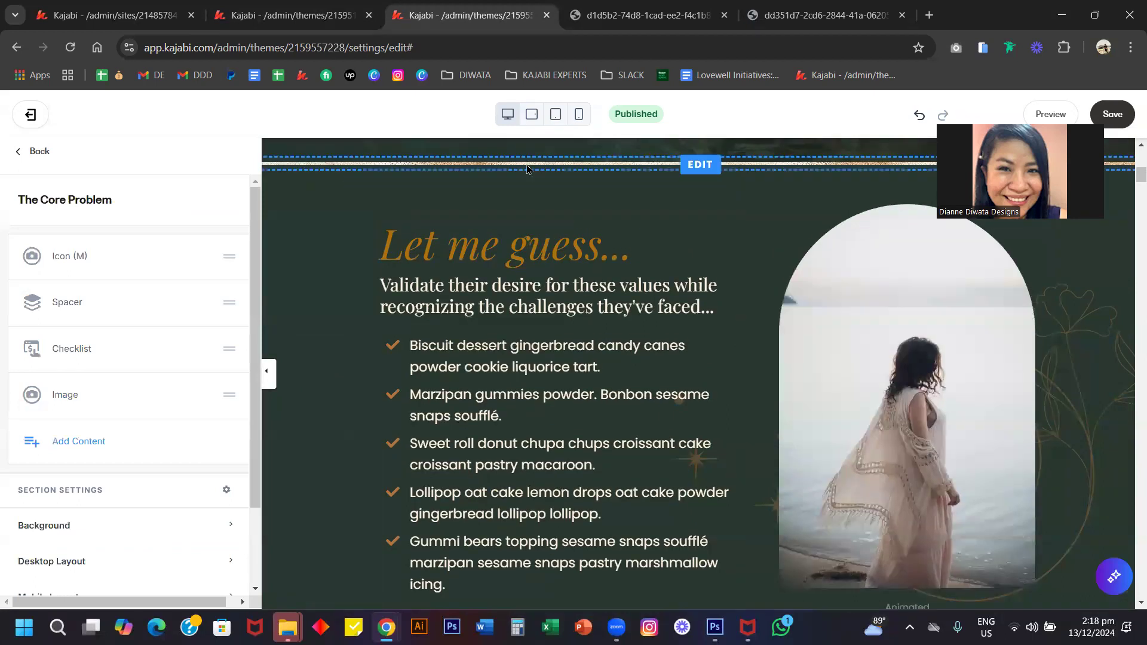
{"action": "scroll", "coordinate": [559, 255], "scroll_direction": "down", "scroll_amount": 5}
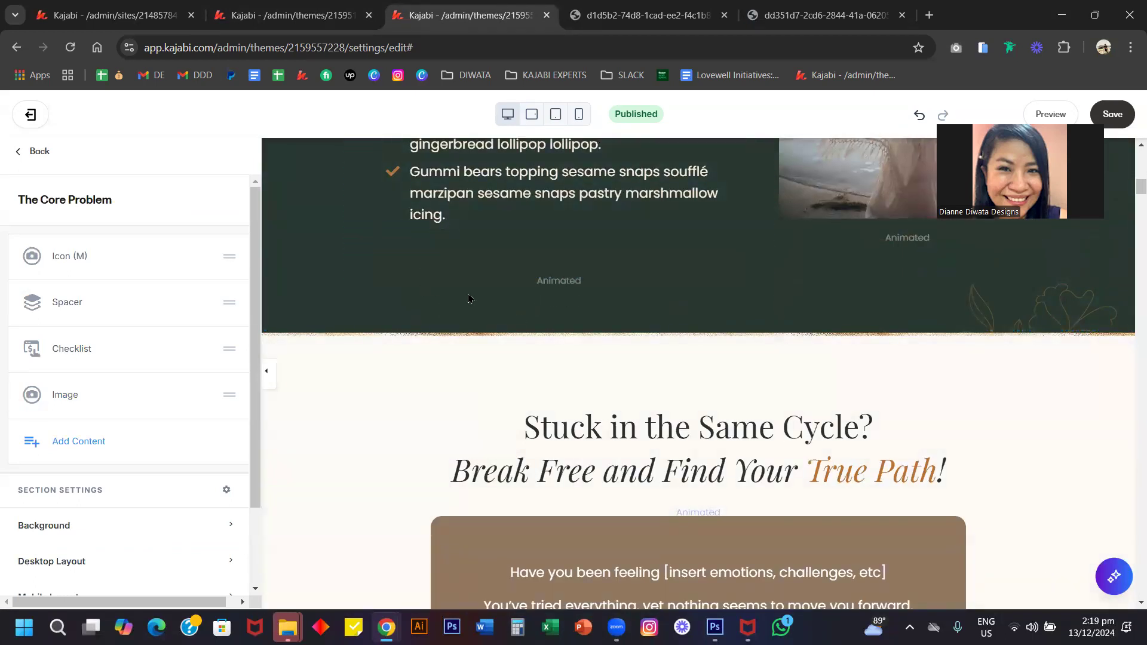
{"action": "scroll", "coordinate": [481, 287], "scroll_direction": "up", "scroll_amount": 7}
{"action": "scroll", "coordinate": [481, 286], "scroll_direction": "down", "scroll_amount": 3}
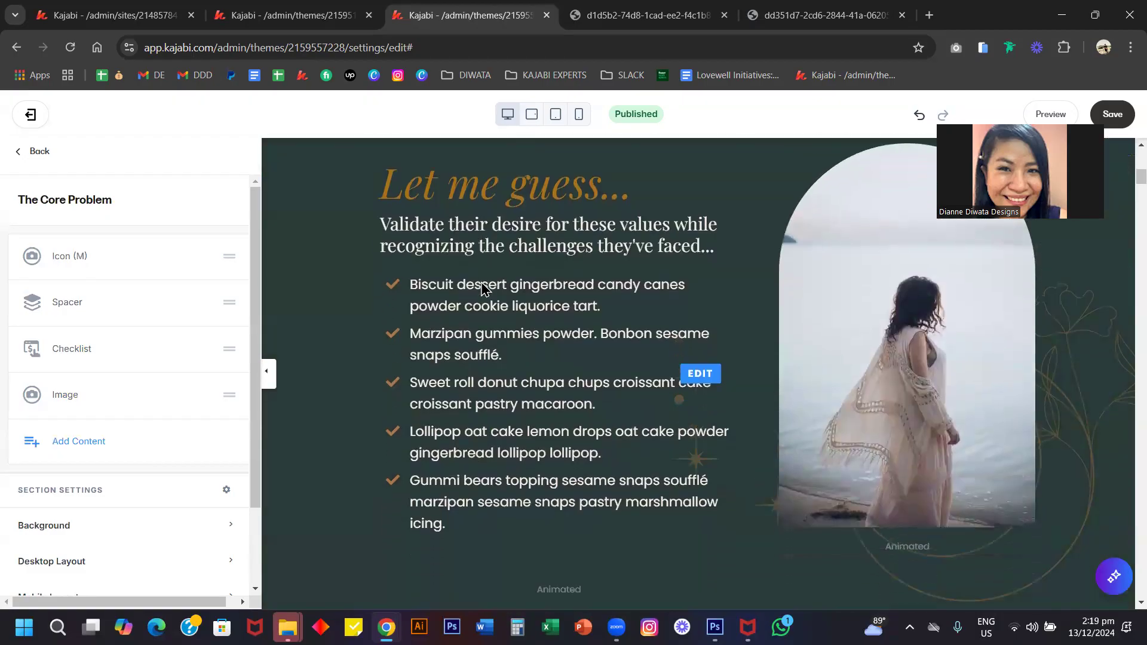
{"action": "left_click", "coordinate": [284, 238]}
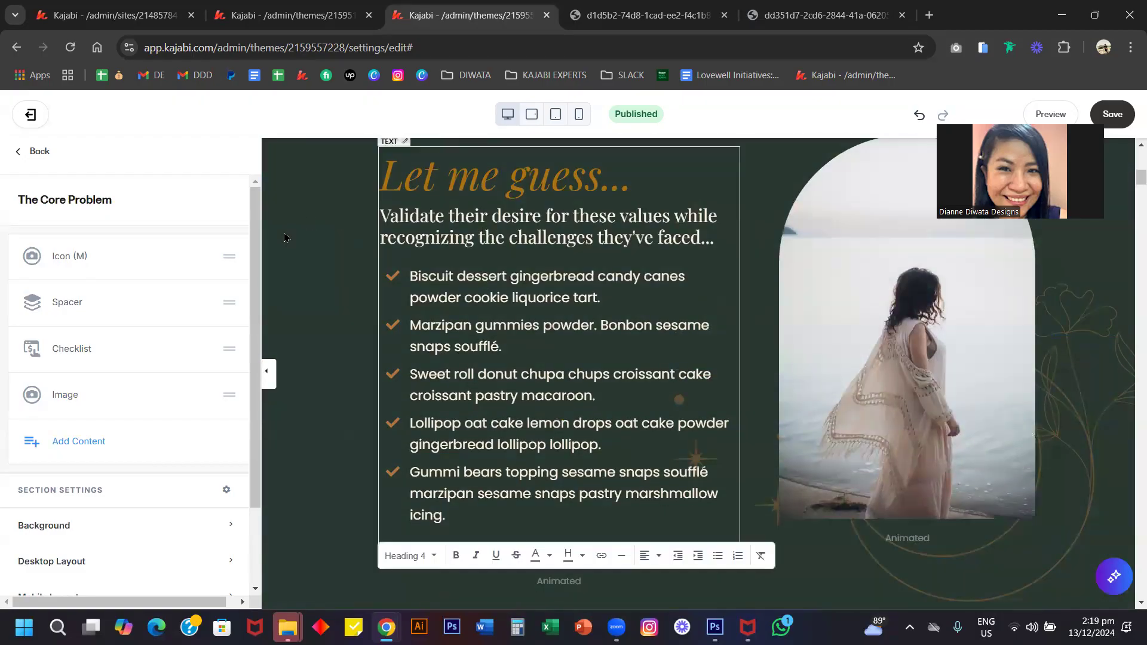
{"action": "scroll", "coordinate": [128, 458], "scroll_direction": "down", "scroll_amount": 2}
{"action": "left_click", "coordinate": [128, 458]}
{"action": "left_click", "coordinate": [128, 459]}
{"action": "left_click", "coordinate": [128, 458]}
{"action": "scroll", "coordinate": [128, 456], "scroll_direction": "down", "scroll_amount": 3}
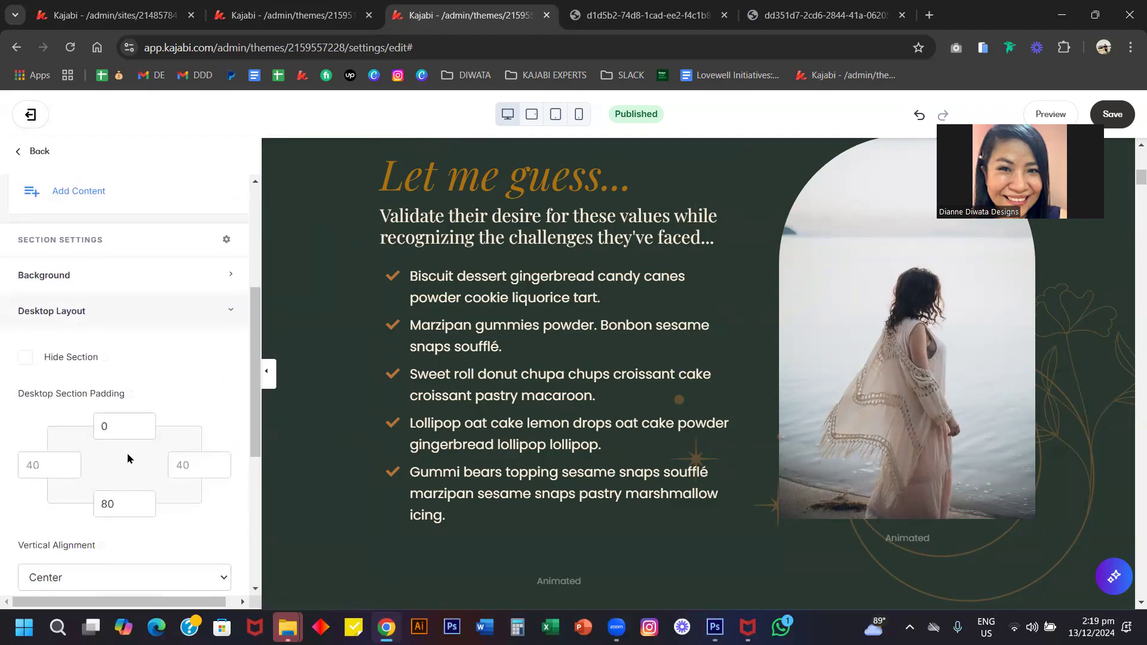
{"action": "left_click", "coordinate": [122, 432]}
{"action": "double_click", "coordinate": [122, 431]}
{"action": "type", "text": "80"}
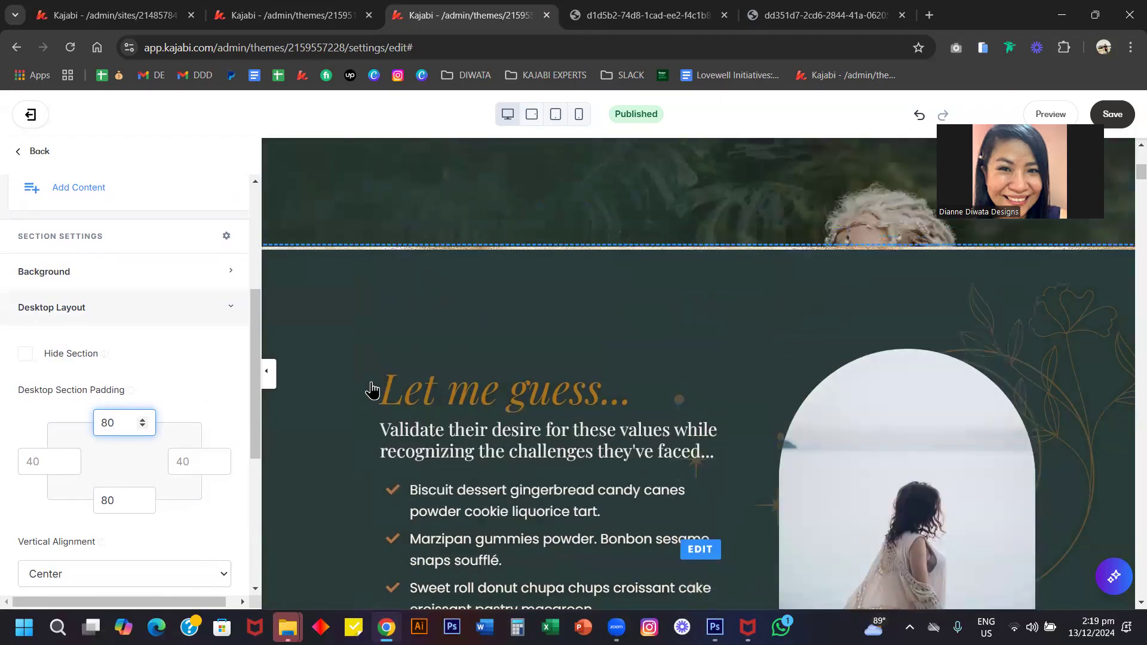
{"action": "left_click_drag", "start_coordinate": [197, 366], "coordinate": [409, 381]}
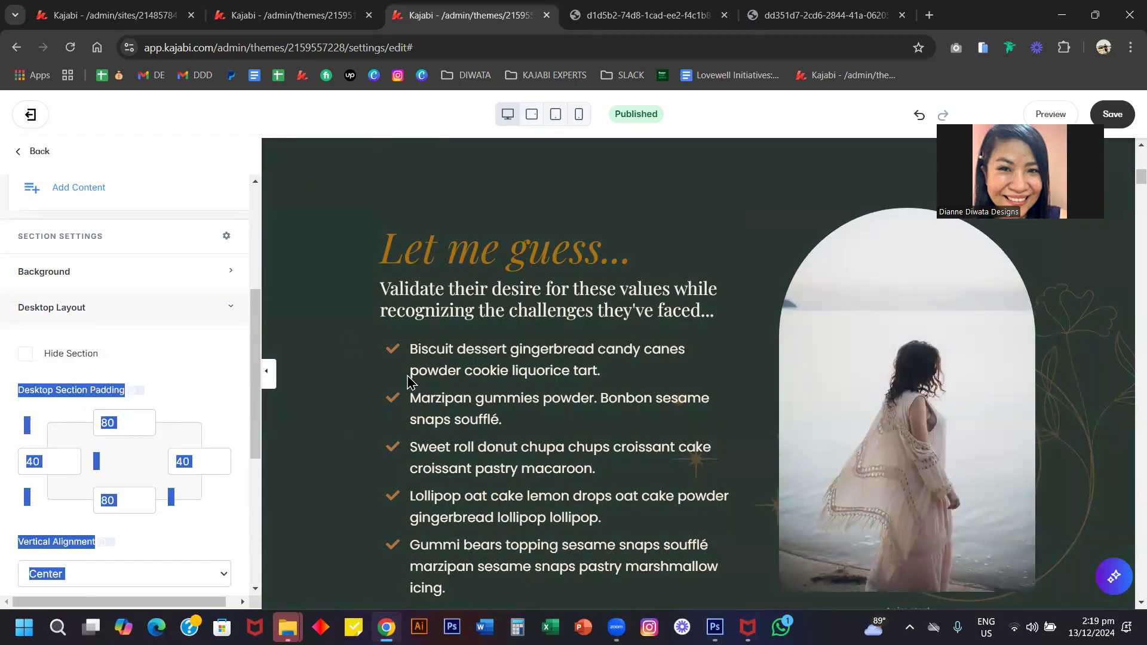
Add an Image block to the Agitation section and set its width to 5 columns
{"action": "scroll", "coordinate": [408, 381], "scroll_direction": "down", "scroll_amount": 10}
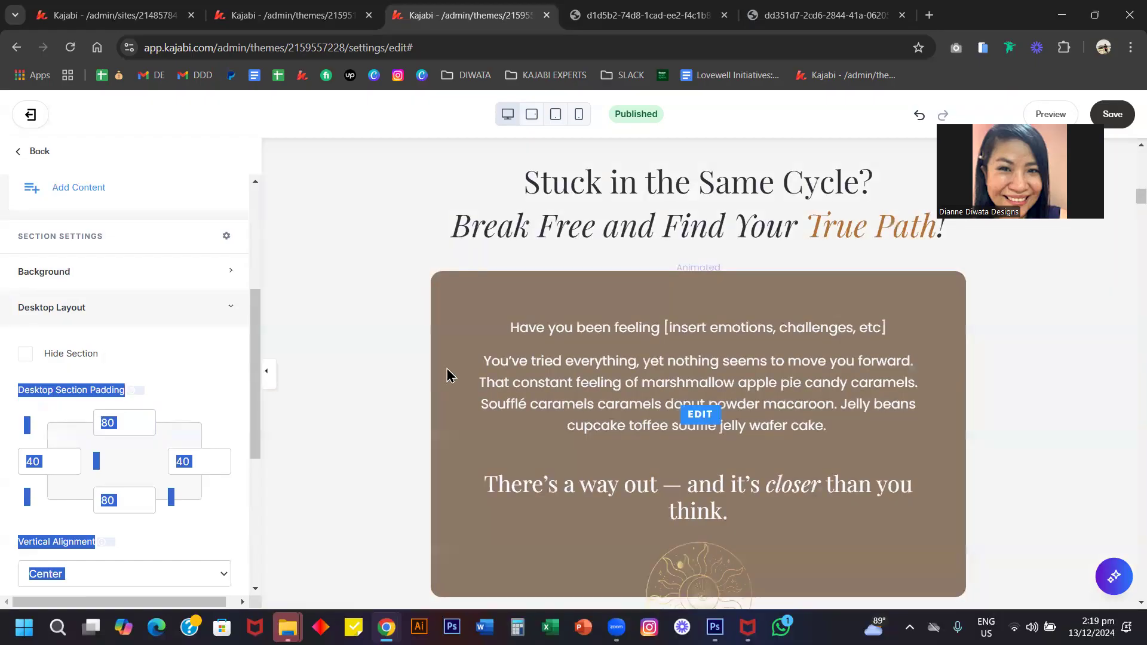
{"action": "scroll", "coordinate": [317, 225], "scroll_direction": "up", "scroll_amount": 1}
{"action": "left_click", "coordinate": [318, 225]}
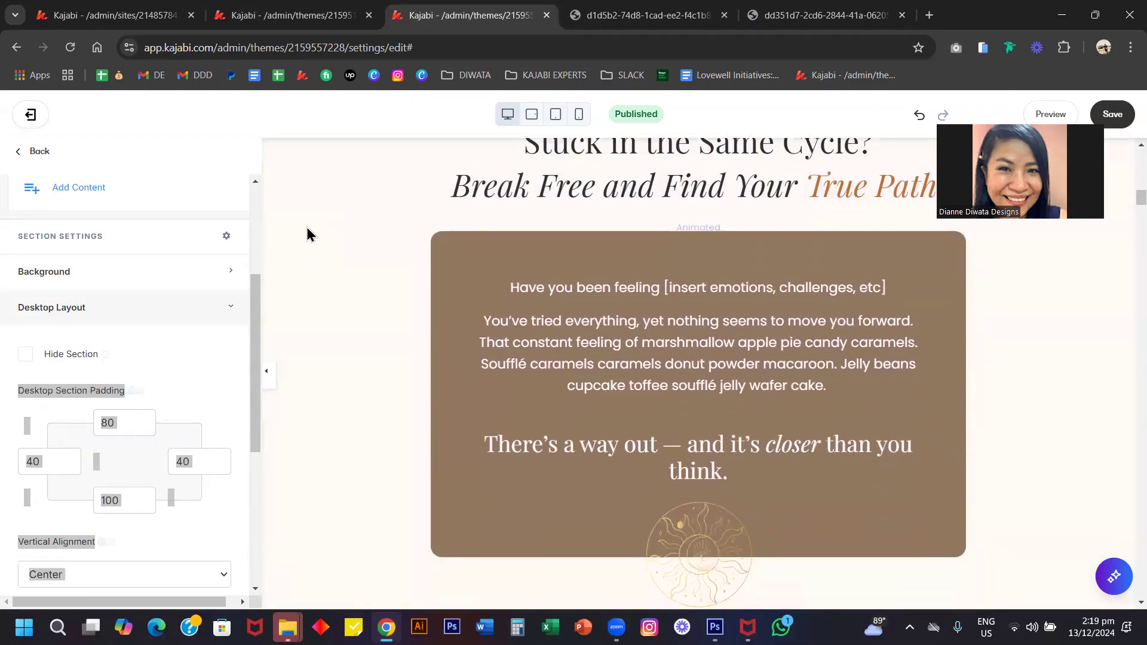
{"action": "scroll", "coordinate": [116, 333], "scroll_direction": "up", "scroll_amount": 3}
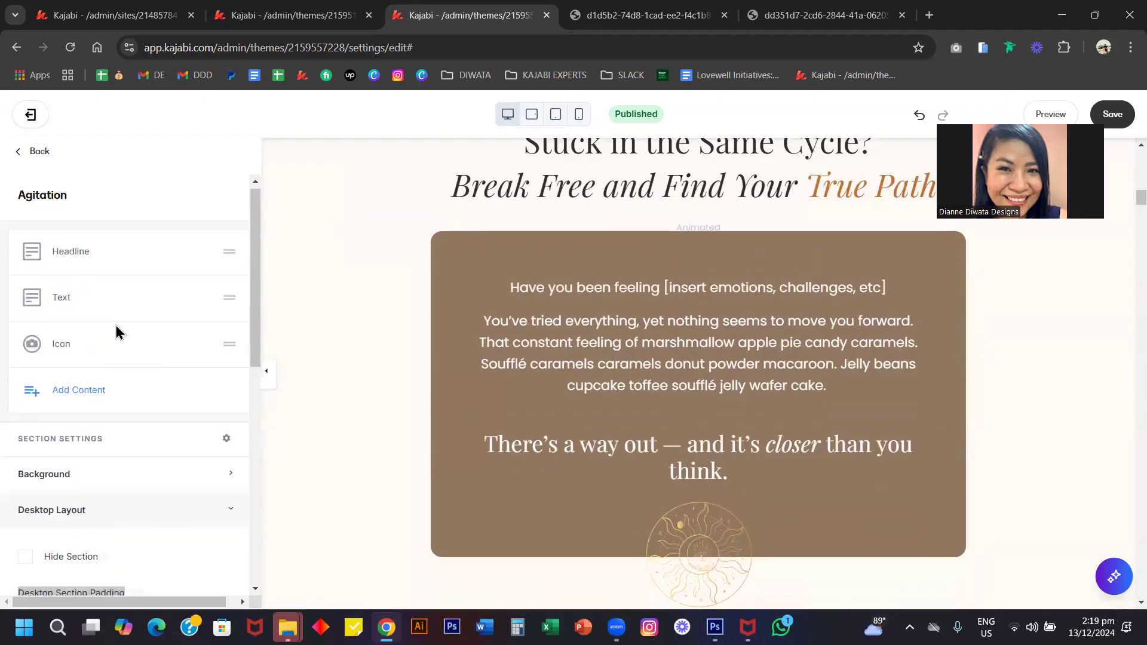
{"action": "scroll", "coordinate": [376, 299], "scroll_direction": "up", "scroll_amount": 2}
{"action": "scroll", "coordinate": [376, 299], "scroll_direction": "up", "scroll_amount": 1}
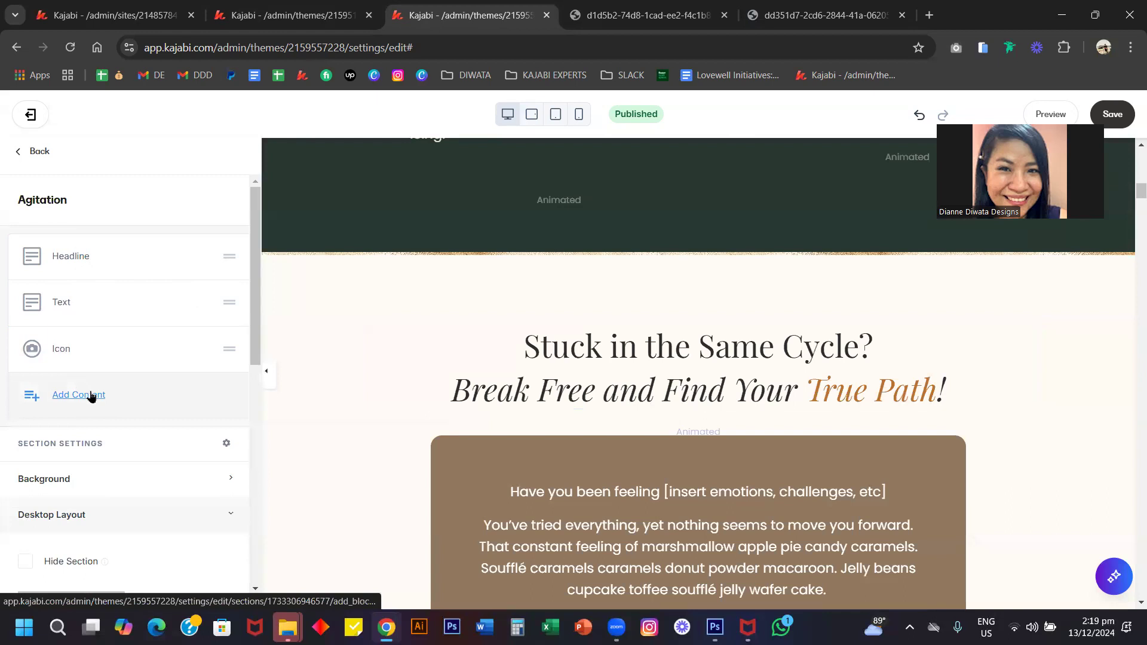
{"action": "double_click", "coordinate": [84, 396]}
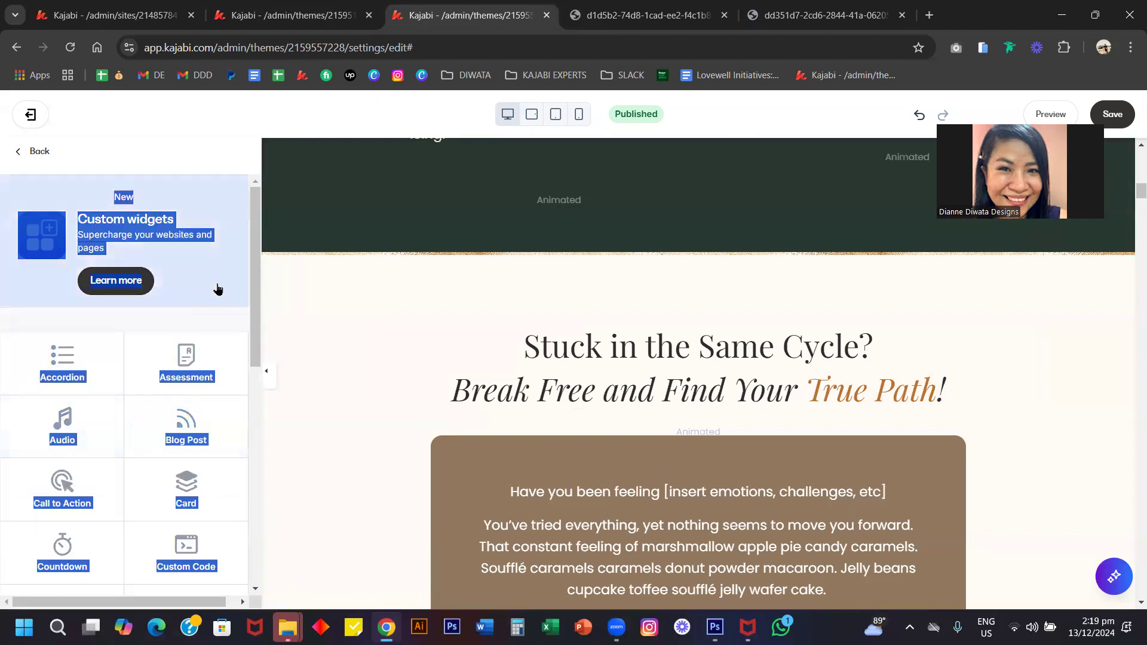
{"action": "left_click", "coordinate": [9, 321]}
{"action": "scroll", "coordinate": [148, 430], "scroll_direction": "down", "scroll_amount": 4}
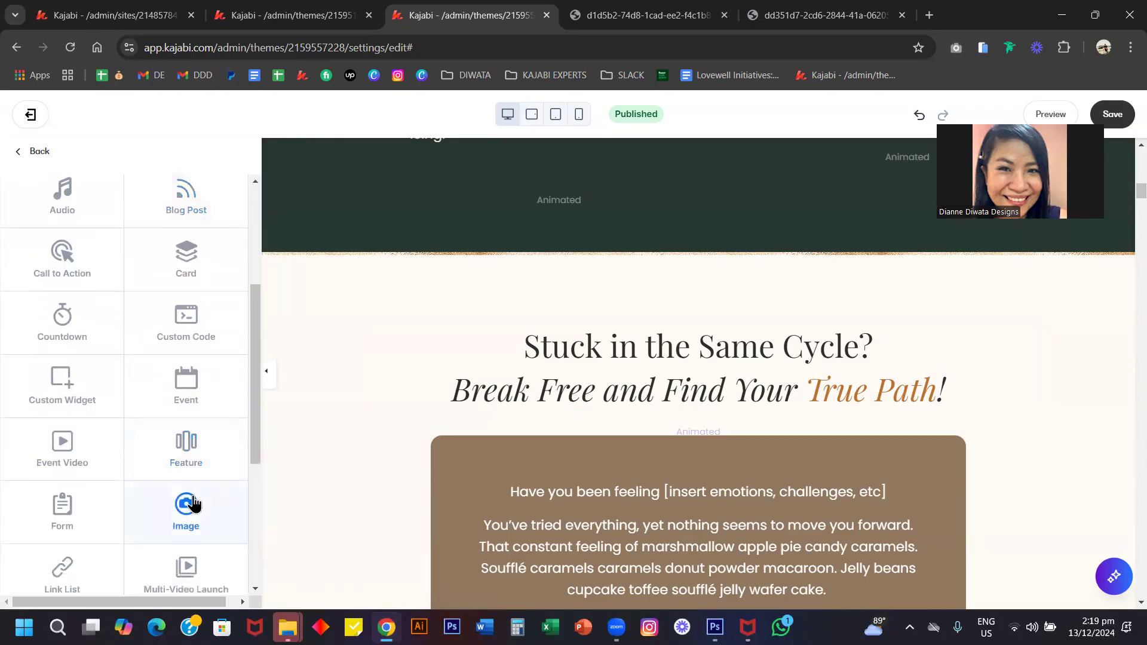
{"action": "left_click", "coordinate": [192, 504]}
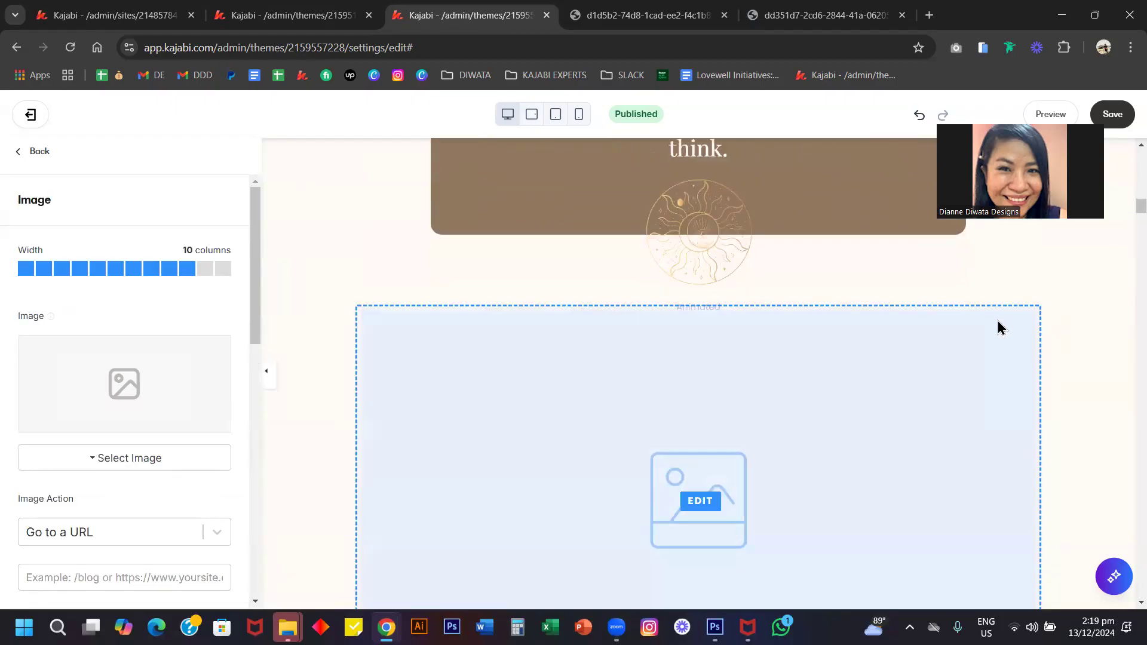
{"action": "left_click", "coordinate": [99, 272]}
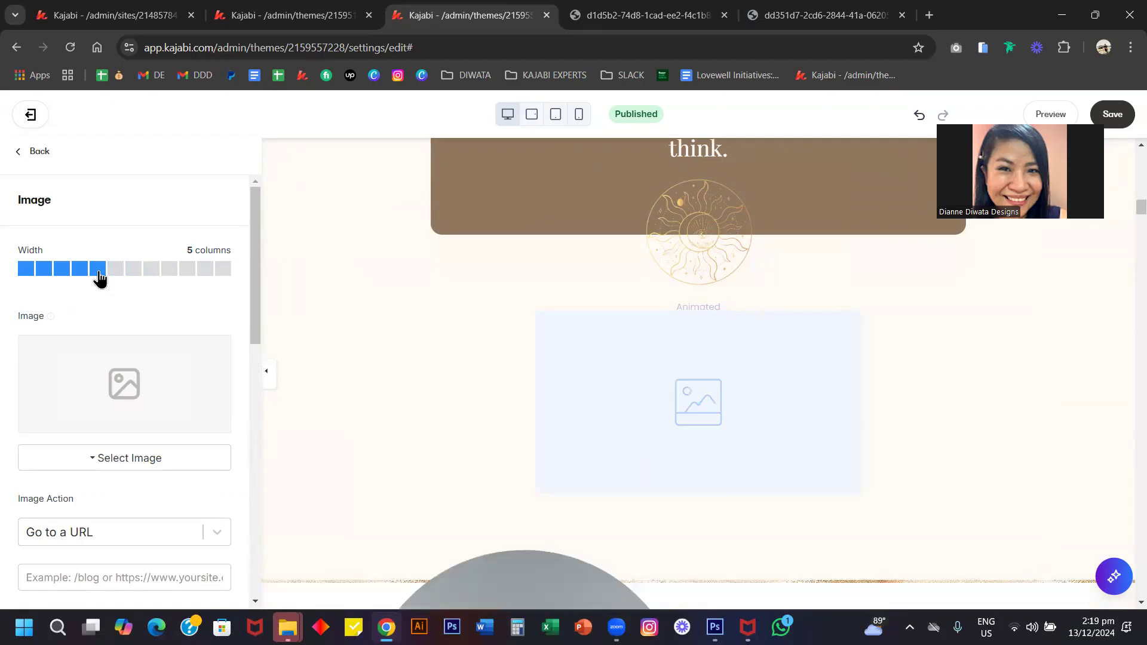
Reorder the Agitation section's blocks so that the Image block sits directly below the Headline block
{"action": "left_click", "coordinate": [38, 153]}
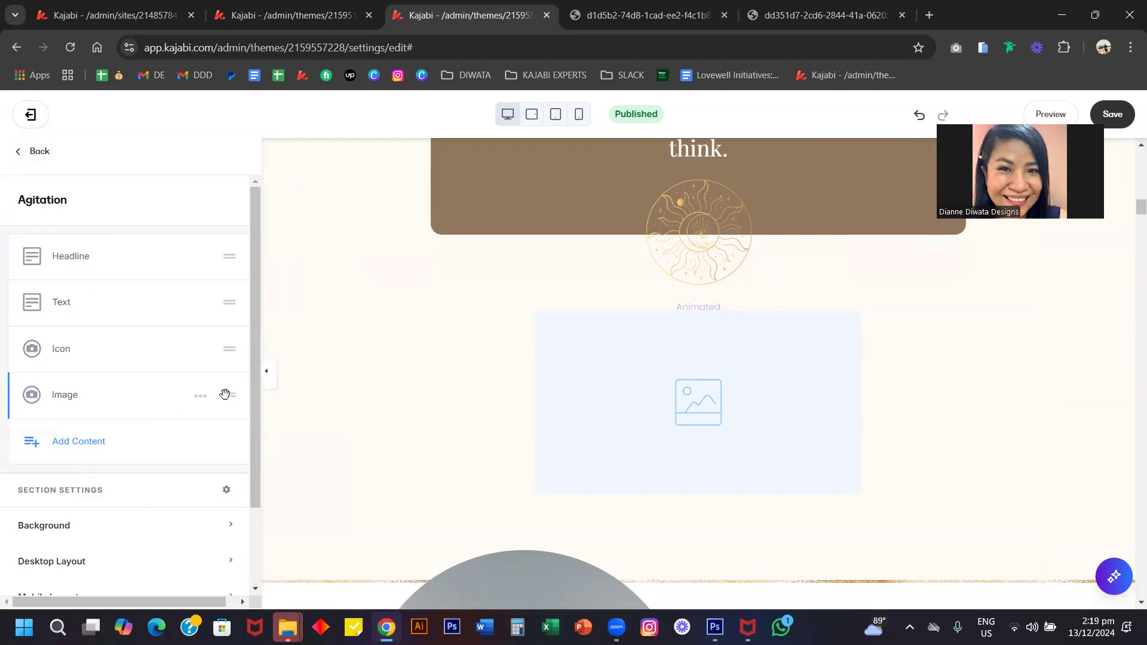
{"action": "left_click_drag", "start_coordinate": [230, 398], "coordinate": [229, 302]}
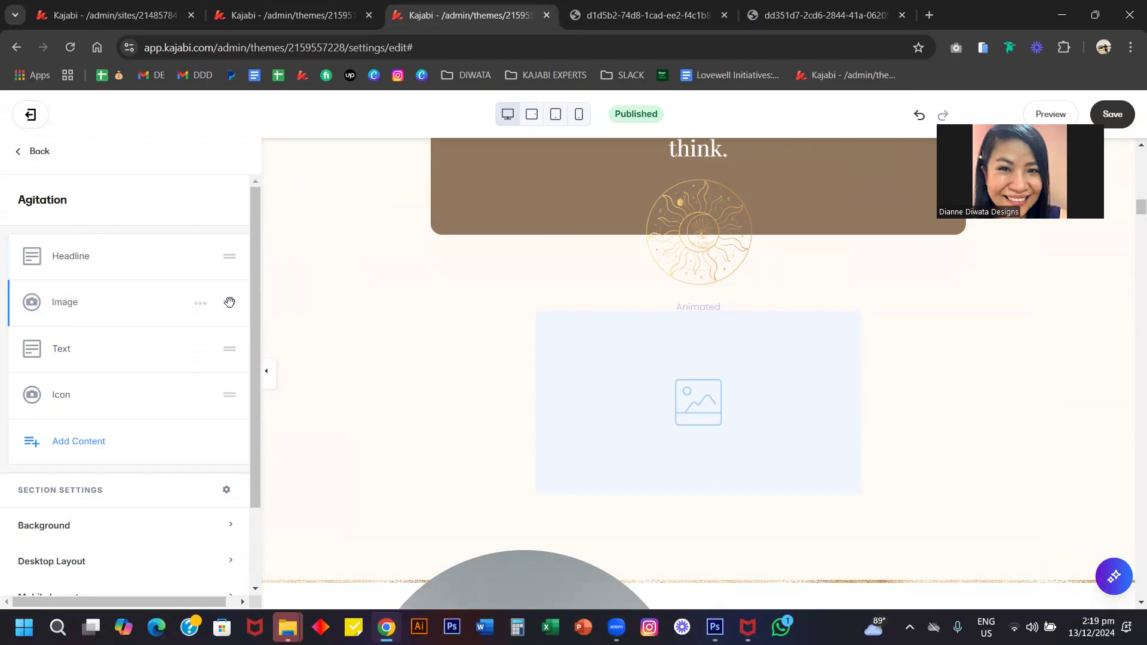
{"action": "scroll", "coordinate": [456, 285], "scroll_direction": "up", "scroll_amount": 4}
{"action": "scroll", "coordinate": [614, 323], "scroll_direction": "up", "scroll_amount": 1}
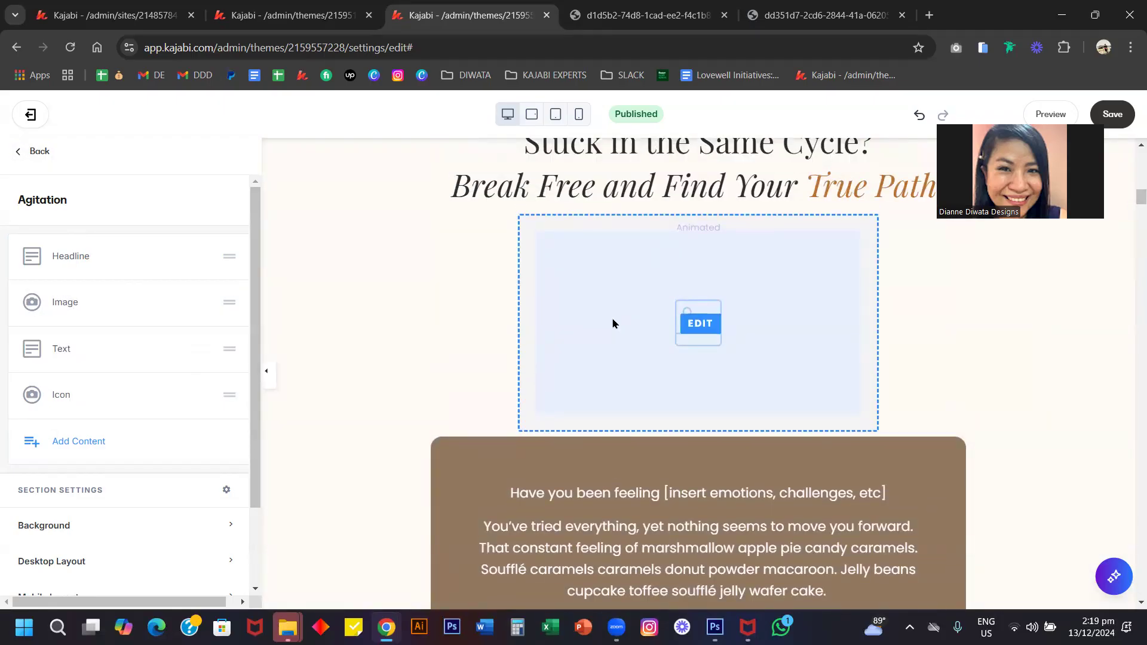
{"action": "scroll", "coordinate": [463, 323], "scroll_direction": "up", "scroll_amount": 2}
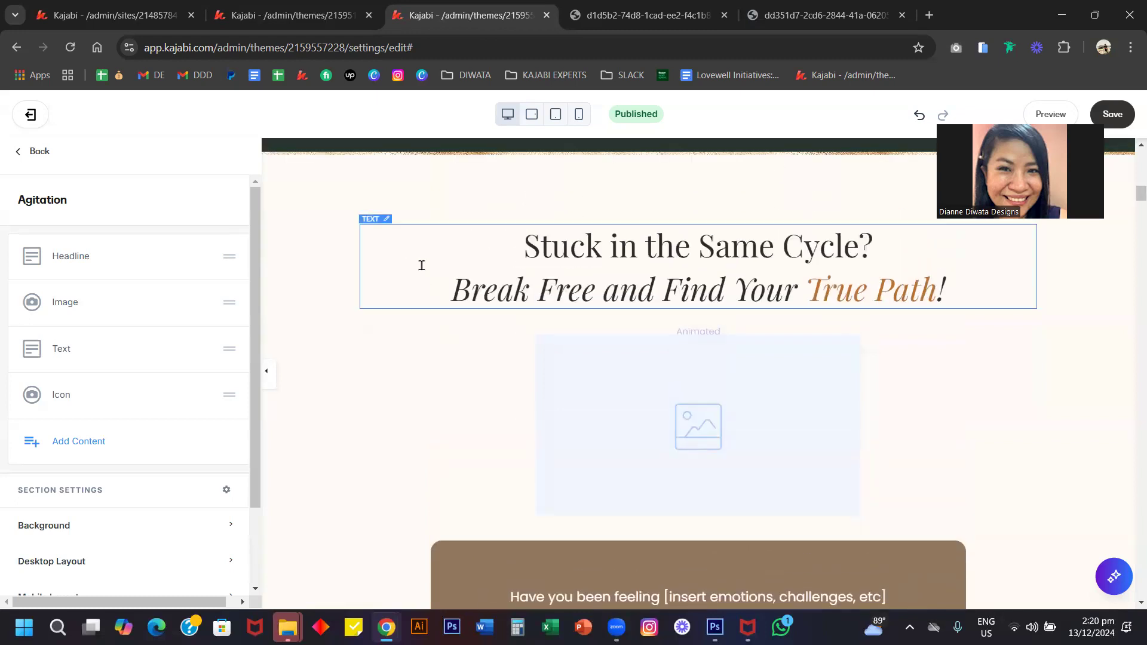
Set the width of the Agitation section's "Stuck in the Same Cycle?" headline block to 4 columns
{"action": "left_click", "coordinate": [592, 246]}
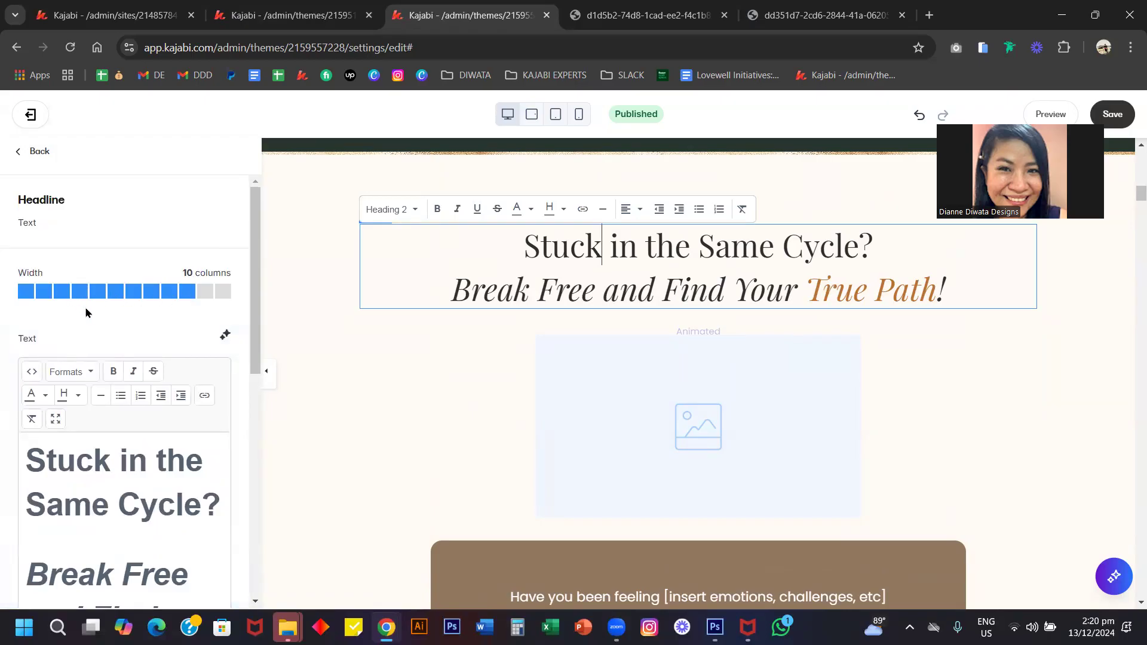
{"action": "left_click", "coordinate": [80, 292]}
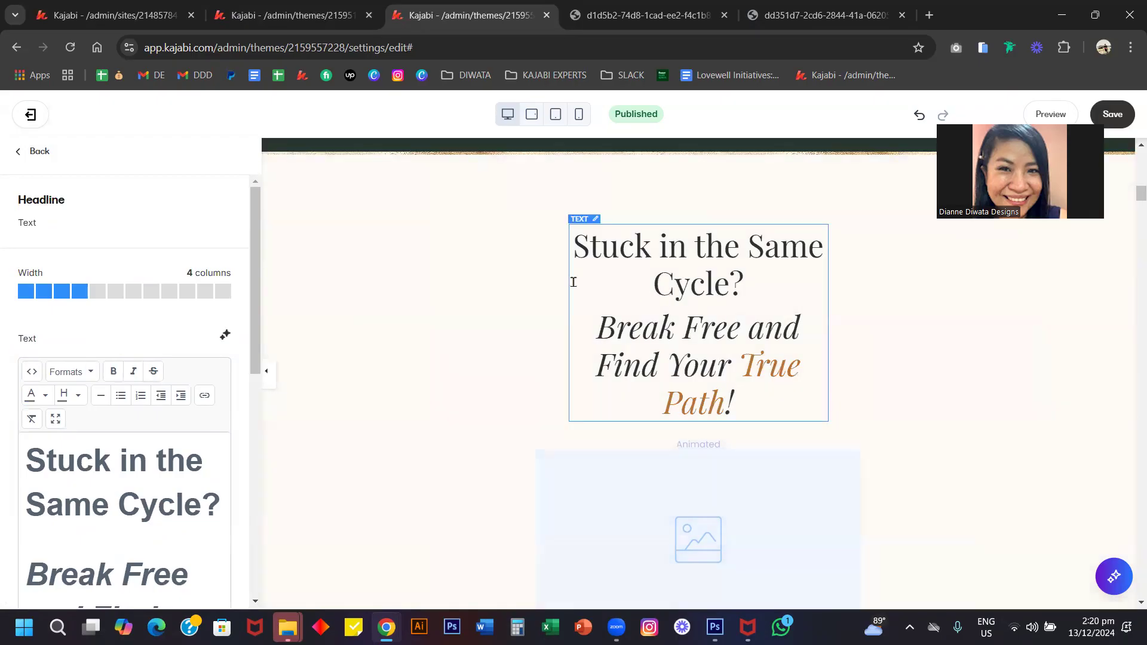
{"action": "scroll", "coordinate": [748, 412], "scroll_direction": "down", "scroll_amount": 2}
{"action": "scroll", "coordinate": [674, 435], "scroll_direction": "up", "scroll_amount": 2}
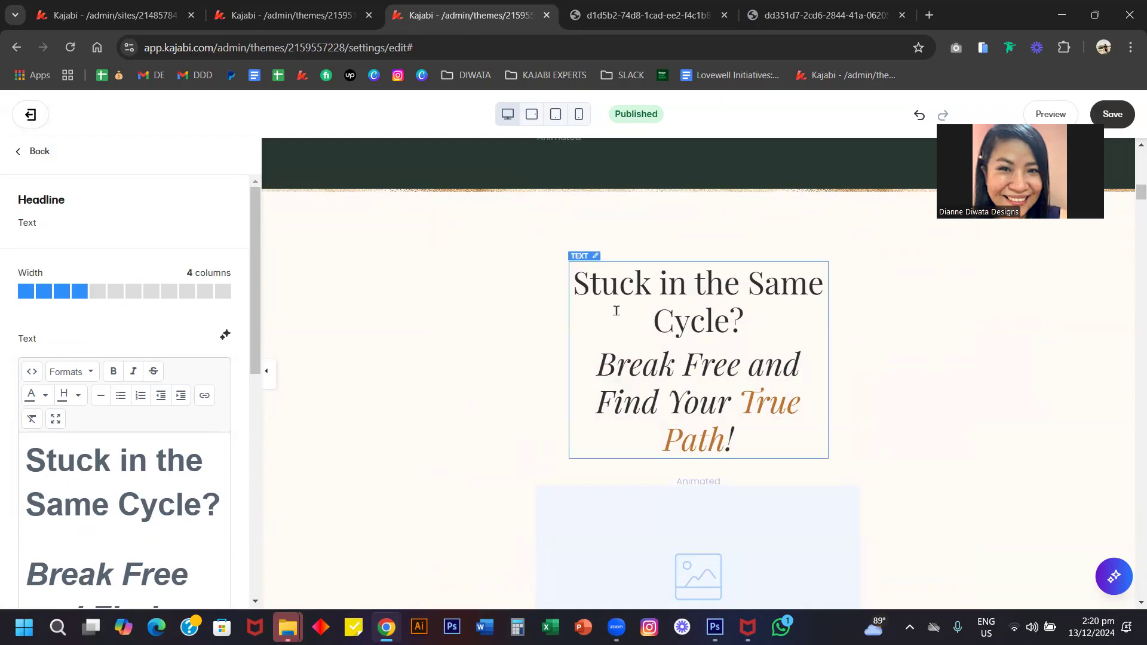
Turn off "Place this block on its own row" in the headline's desktop layout and set its width to 6 columns
{"action": "left_click", "coordinate": [675, 323]}
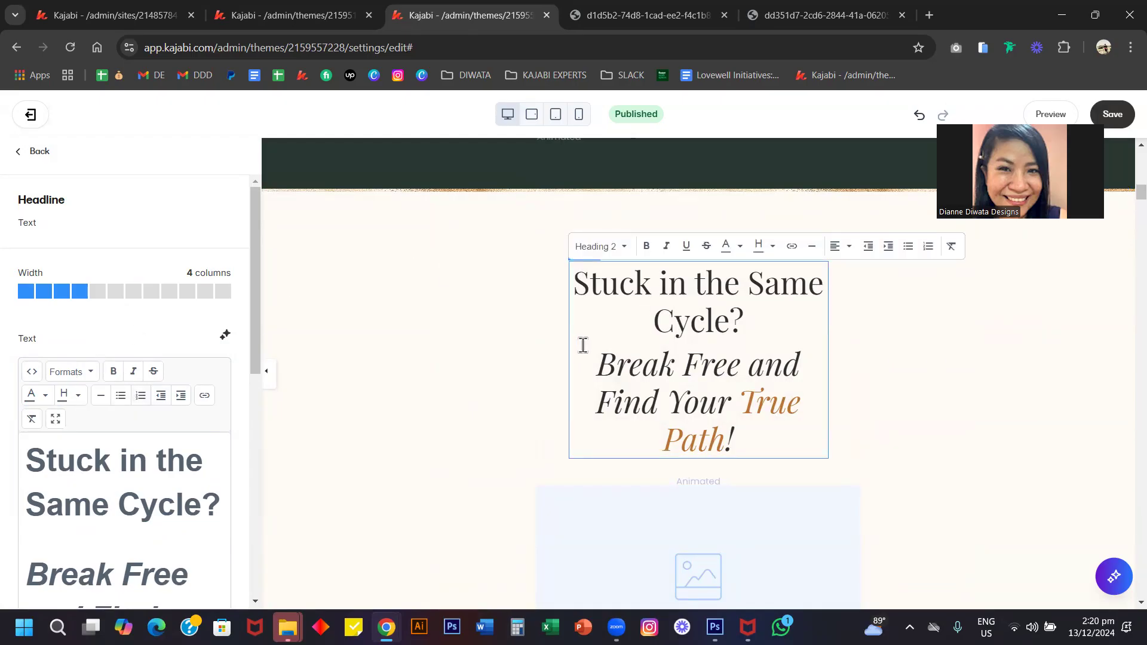
{"action": "scroll", "coordinate": [35, 434], "scroll_direction": "down", "scroll_amount": 8}
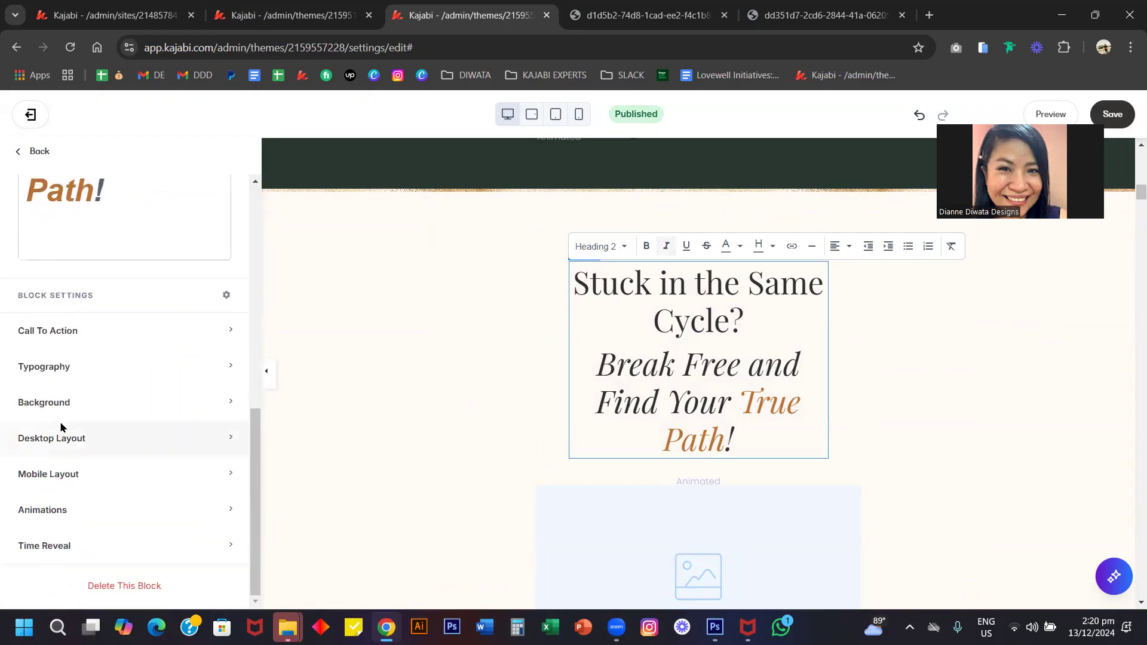
{"action": "left_click", "coordinate": [104, 438]}
{"action": "scroll", "coordinate": [104, 435], "scroll_direction": "down", "scroll_amount": 7}
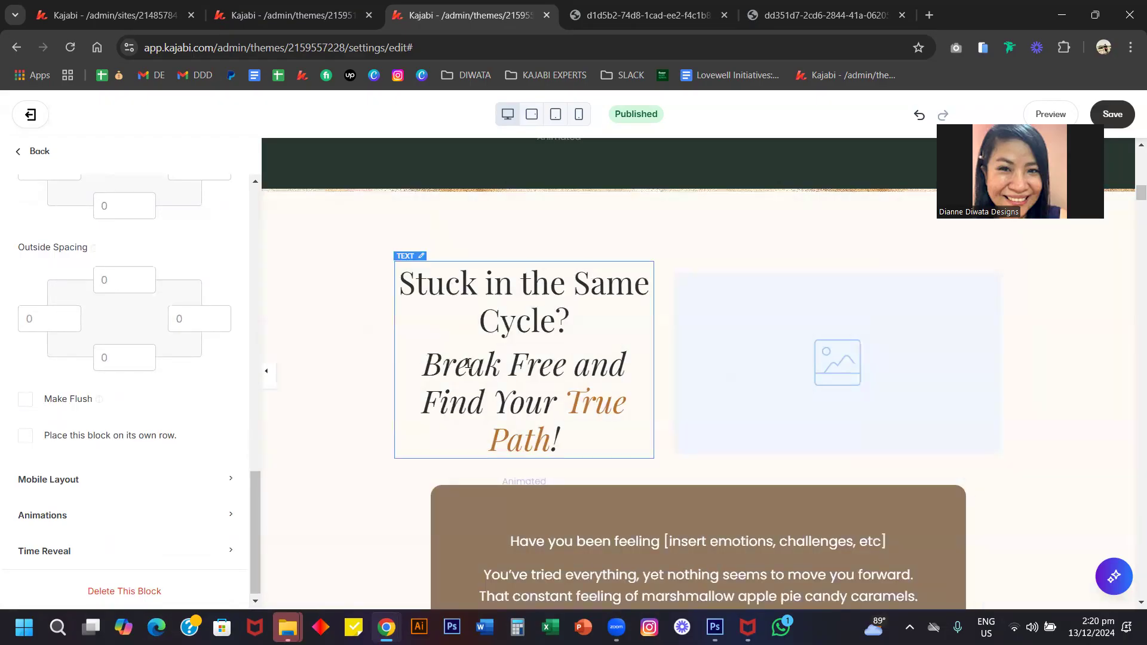
{"action": "left_click", "coordinate": [565, 319]}
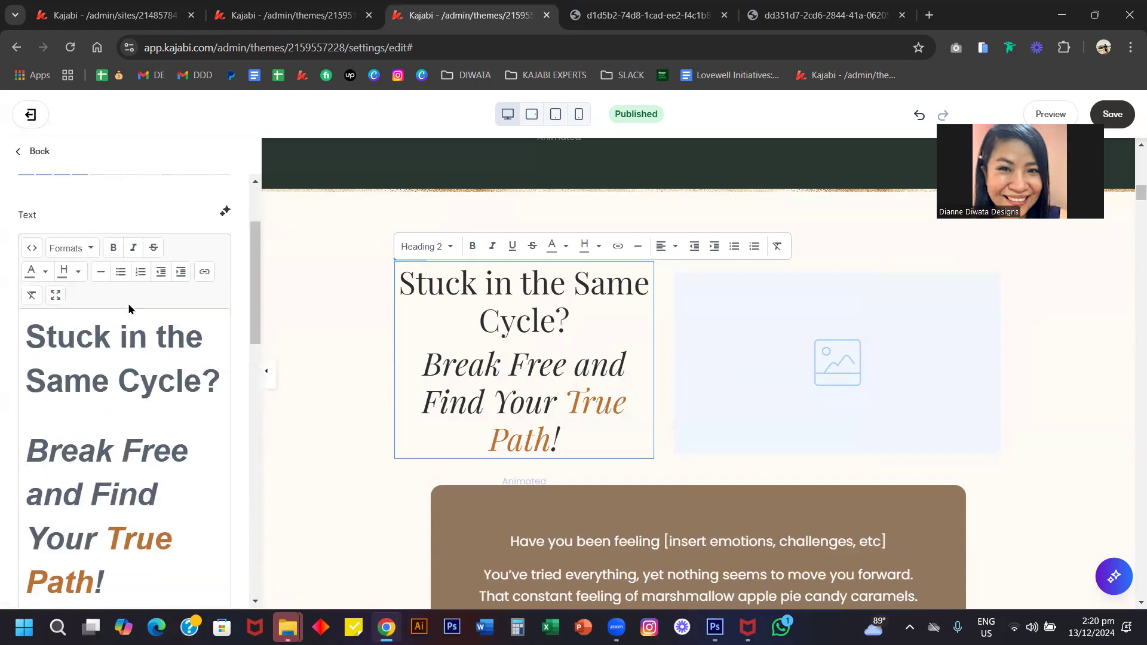
{"action": "left_click", "coordinate": [124, 291]}
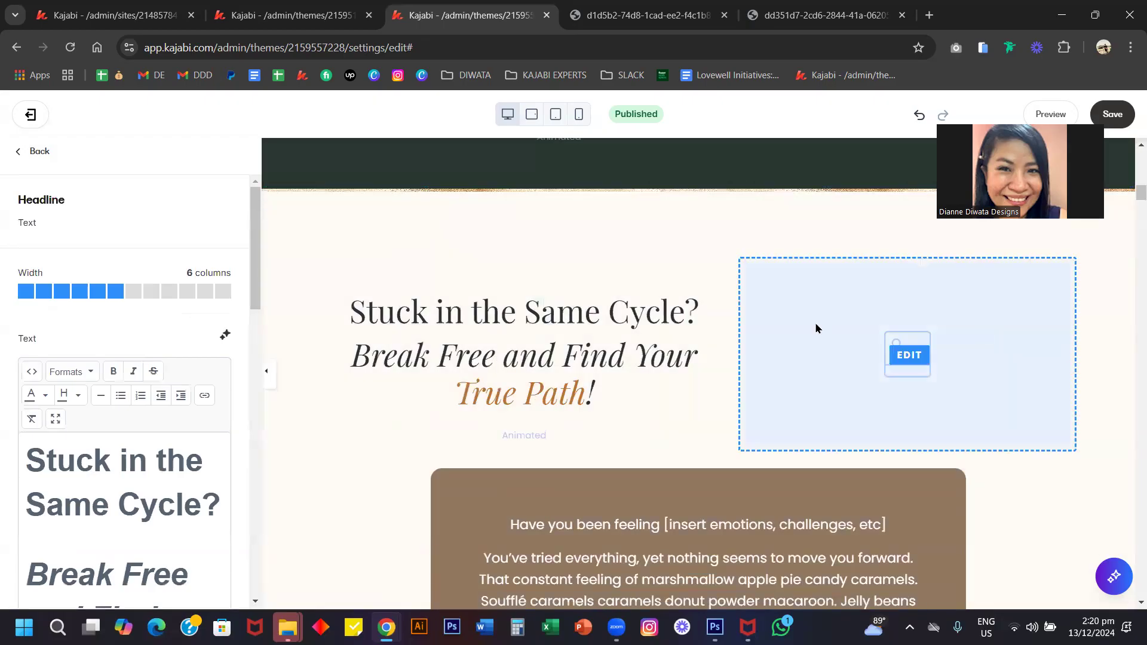
Review the Agitation section's side-by-side layout and the page's call-to-action buttons from the offer sections up to the hero
{"action": "scroll", "coordinate": [817, 328], "scroll_direction": "down", "scroll_amount": 10}
{"action": "scroll", "coordinate": [817, 331], "scroll_direction": "up", "scroll_amount": 8}
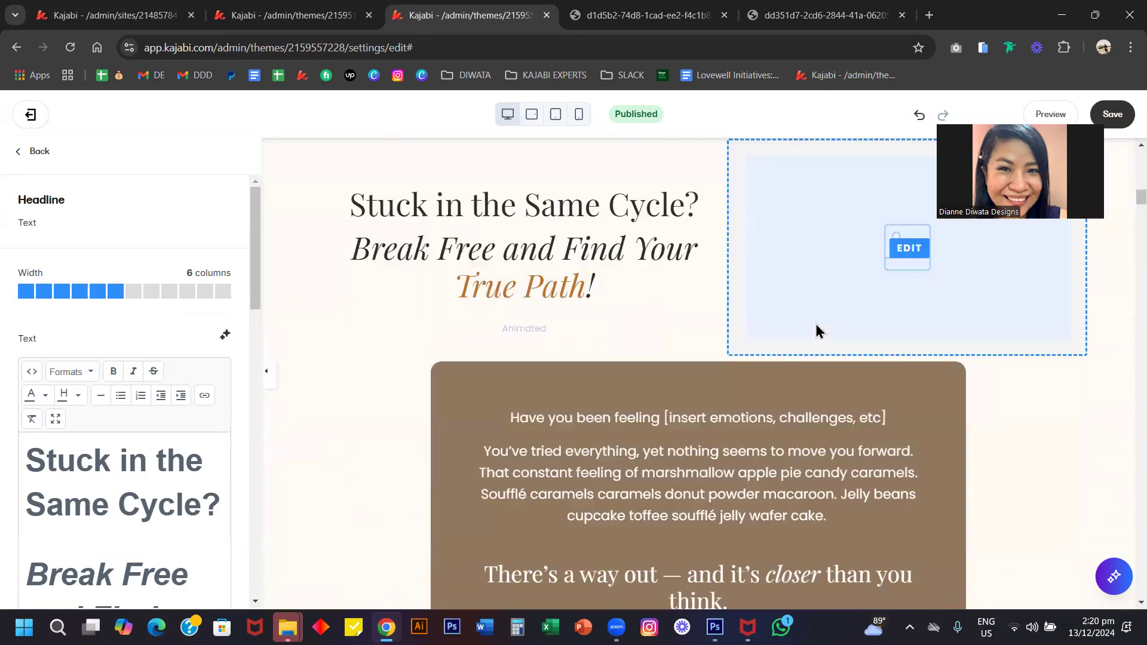
{"action": "scroll", "coordinate": [817, 330], "scroll_direction": "down", "scroll_amount": 15}
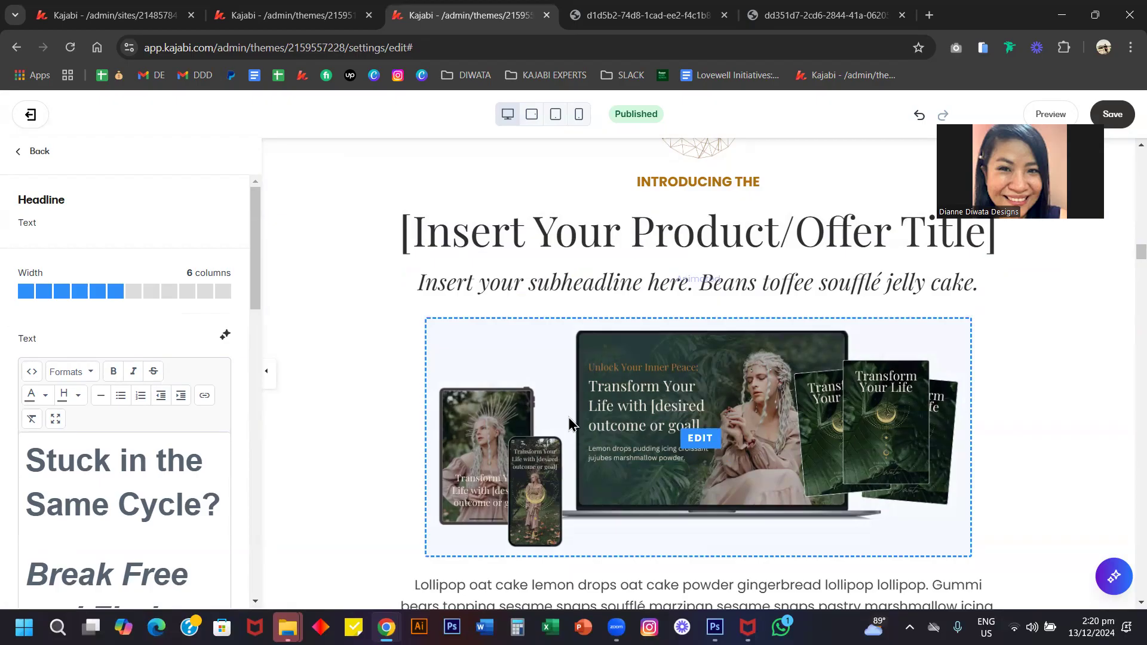
{"action": "scroll", "coordinate": [576, 453], "scroll_direction": "down", "scroll_amount": 5}
{"action": "scroll", "coordinate": [576, 454], "scroll_direction": "up", "scroll_amount": 2}
{"action": "scroll", "coordinate": [577, 454], "scroll_direction": "up", "scroll_amount": 2}
{"action": "scroll", "coordinate": [577, 454], "scroll_direction": "down", "scroll_amount": 3}
{"action": "scroll", "coordinate": [576, 454], "scroll_direction": "down", "scroll_amount": 7}
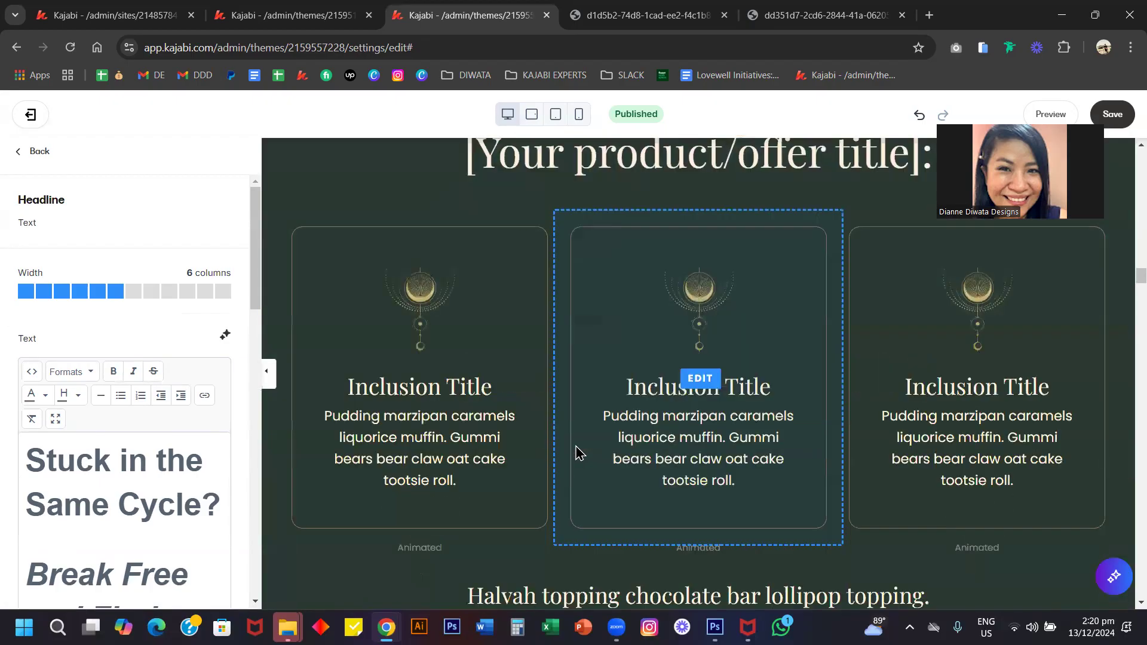
{"action": "scroll", "coordinate": [576, 454], "scroll_direction": "up", "scroll_amount": 15}
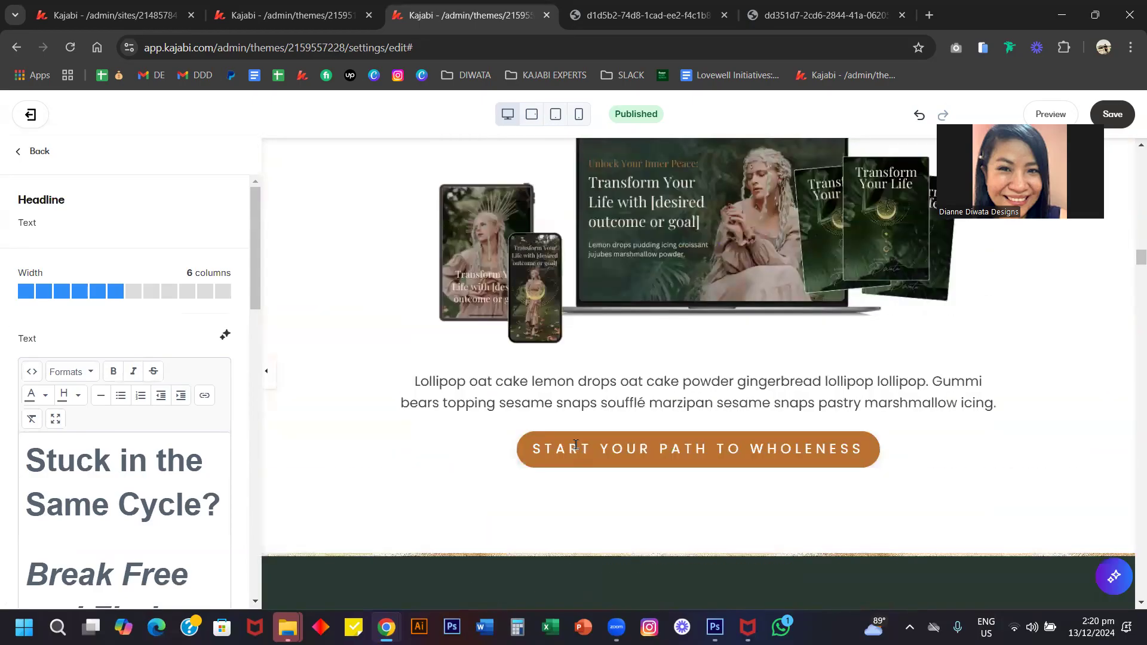
{"action": "scroll", "coordinate": [576, 454], "scroll_direction": "down", "scroll_amount": 12}
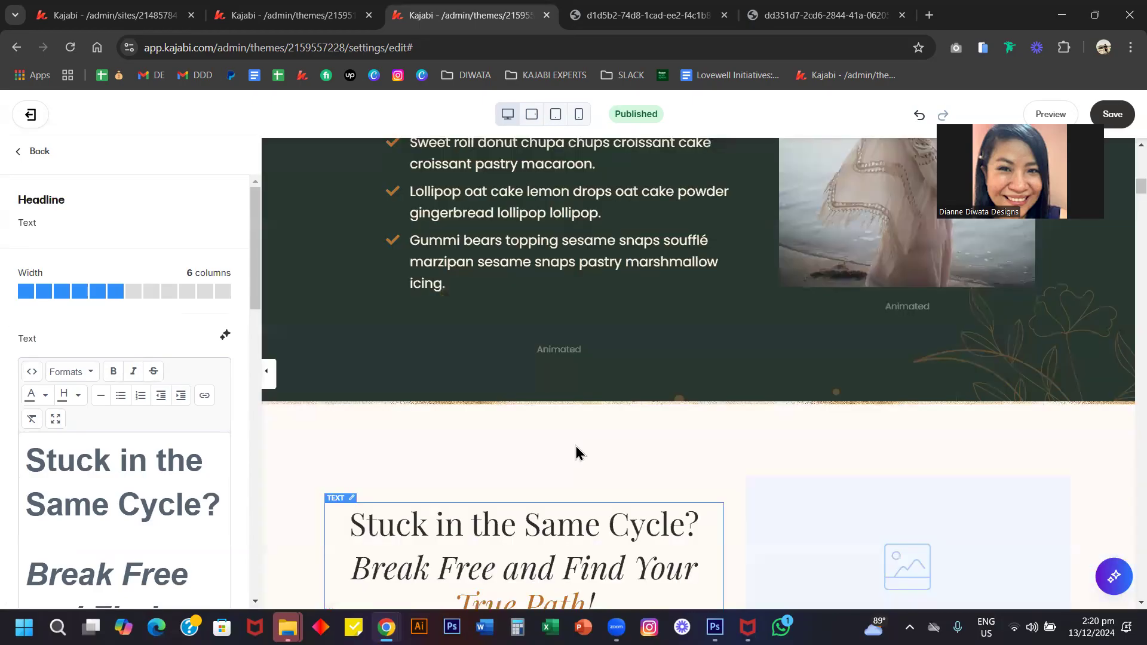
{"action": "scroll", "coordinate": [576, 454], "scroll_direction": "up", "scroll_amount": 15}
{"action": "scroll", "coordinate": [451, 438], "scroll_direction": "down", "scroll_amount": 3}
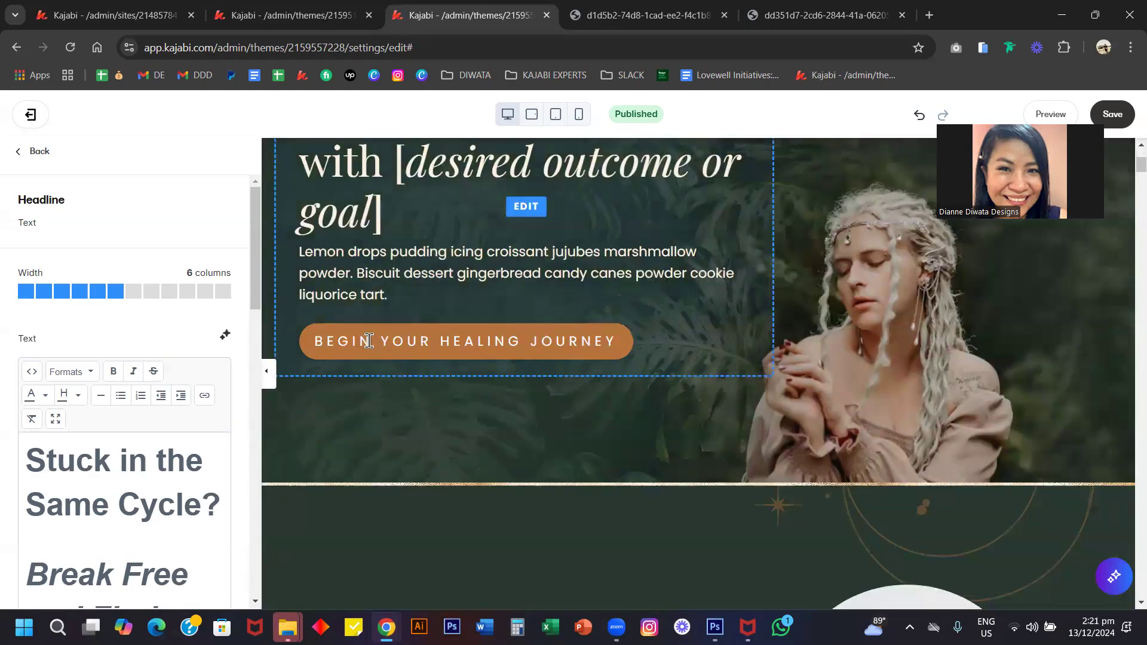
Open the Call To Action settings of the hero text block to view where its button links
{"action": "left_click", "coordinate": [371, 294]}
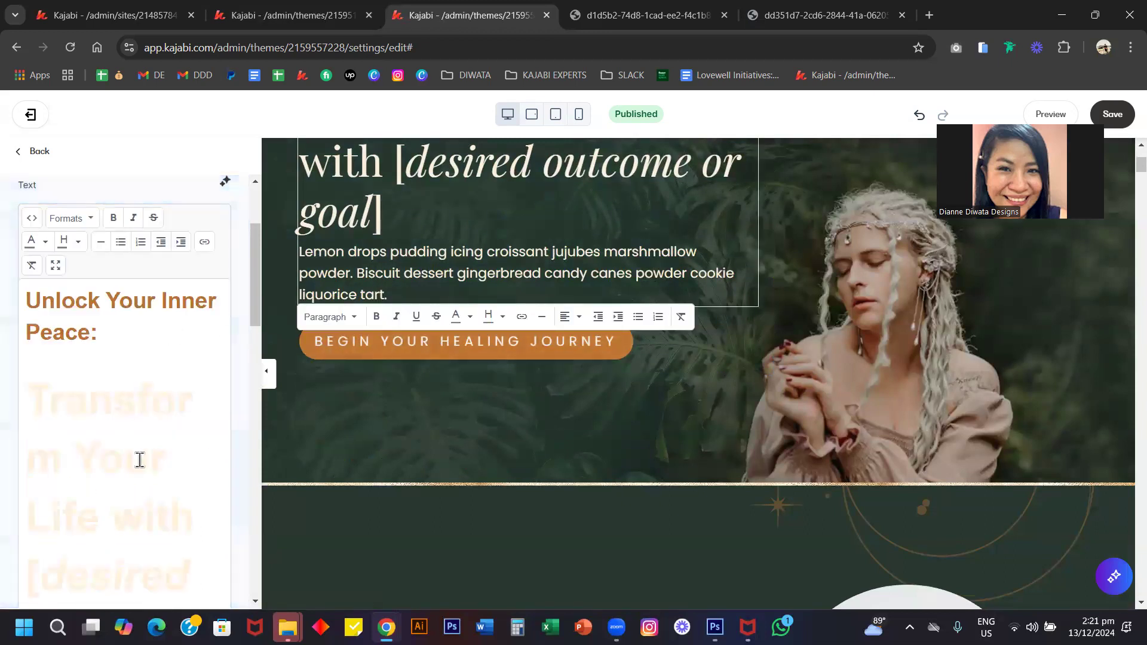
{"action": "scroll", "coordinate": [140, 465], "scroll_direction": "down", "scroll_amount": 10}
{"action": "left_click", "coordinate": [126, 231]}
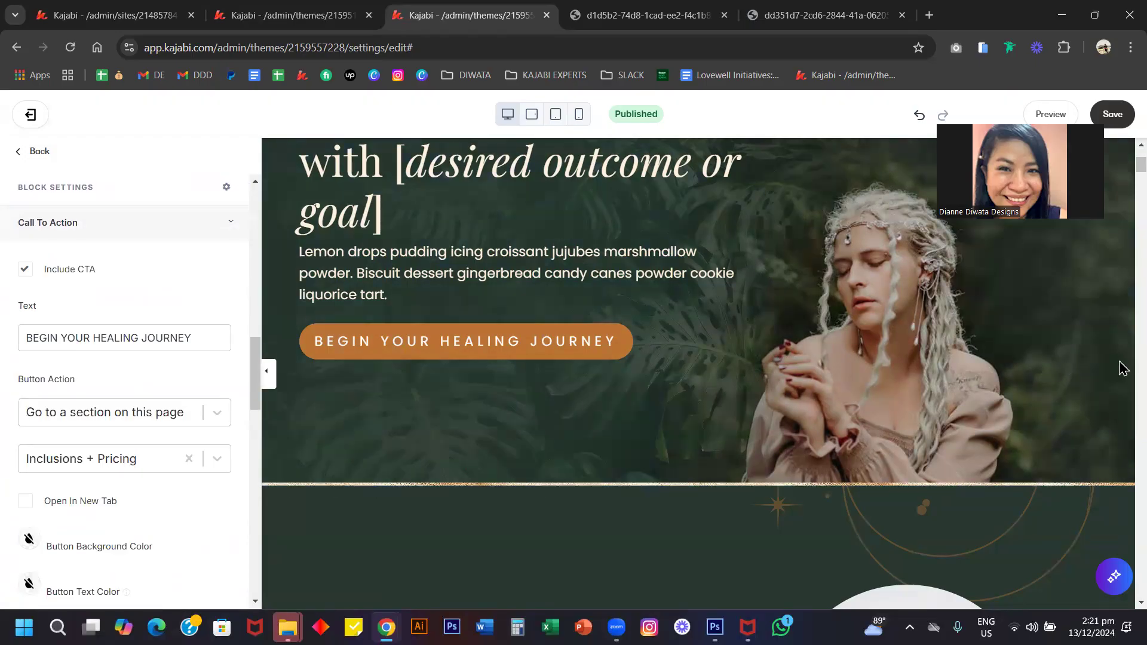
Inspect the button action and target section of the "Transform and Heal" button in the closing Call to Action section
{"action": "scroll", "coordinate": [1120, 173], "scroll_direction": "down", "scroll_amount": 15}
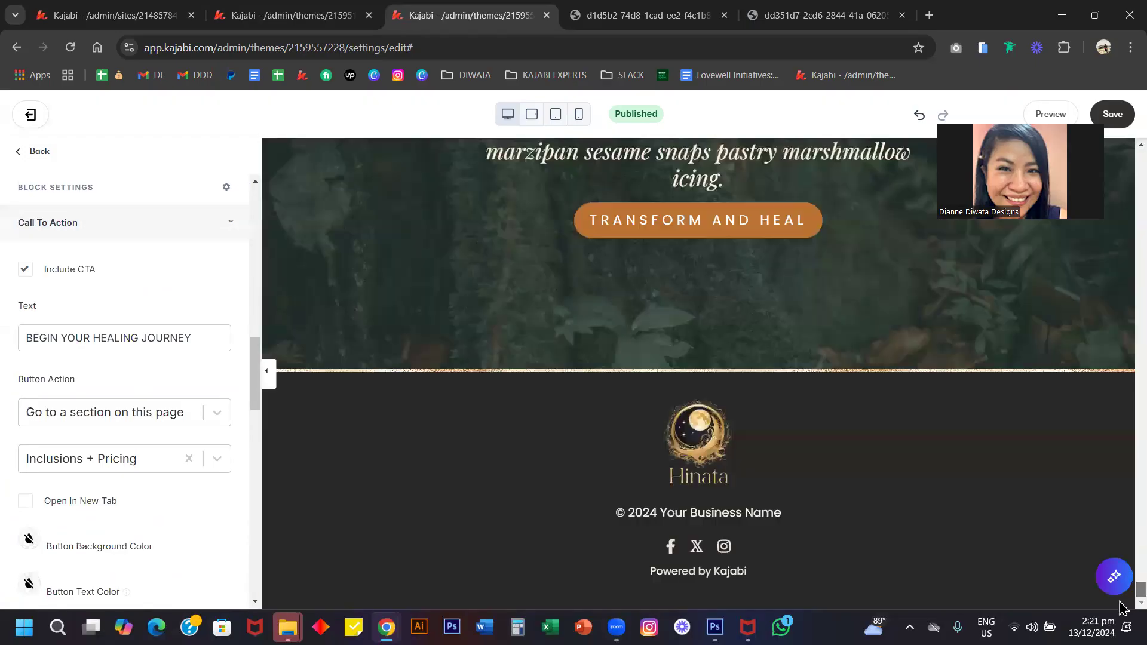
{"action": "scroll", "coordinate": [747, 410], "scroll_direction": "up", "scroll_amount": 5}
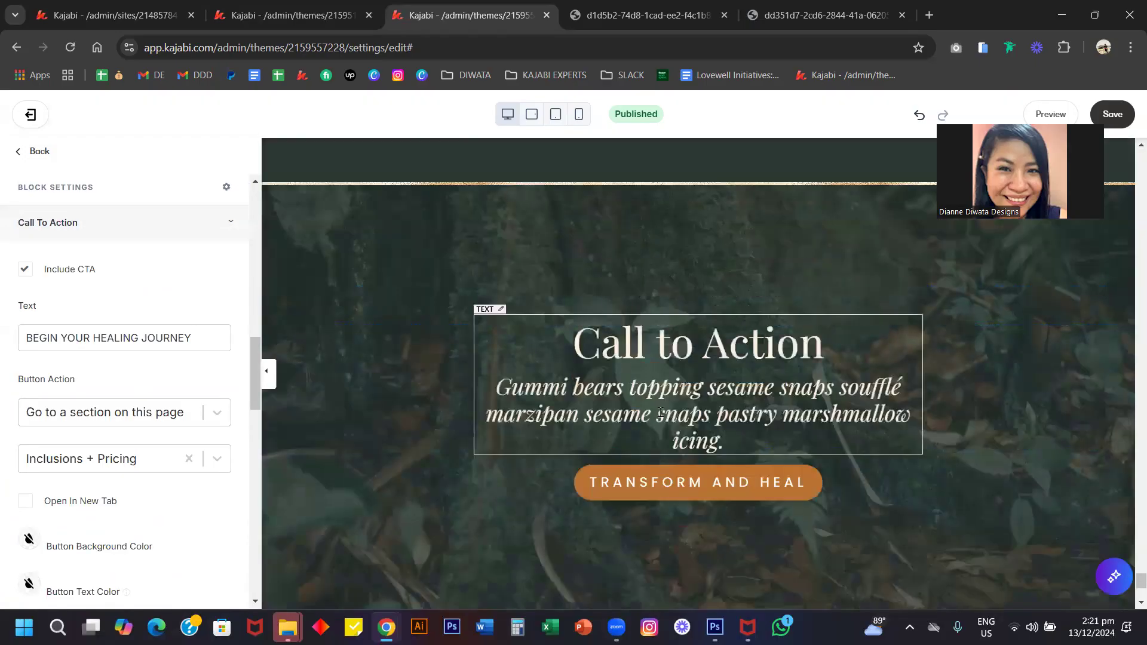
{"action": "left_click", "coordinate": [659, 413]}
{"action": "scroll", "coordinate": [168, 411], "scroll_direction": "down", "scroll_amount": 5}
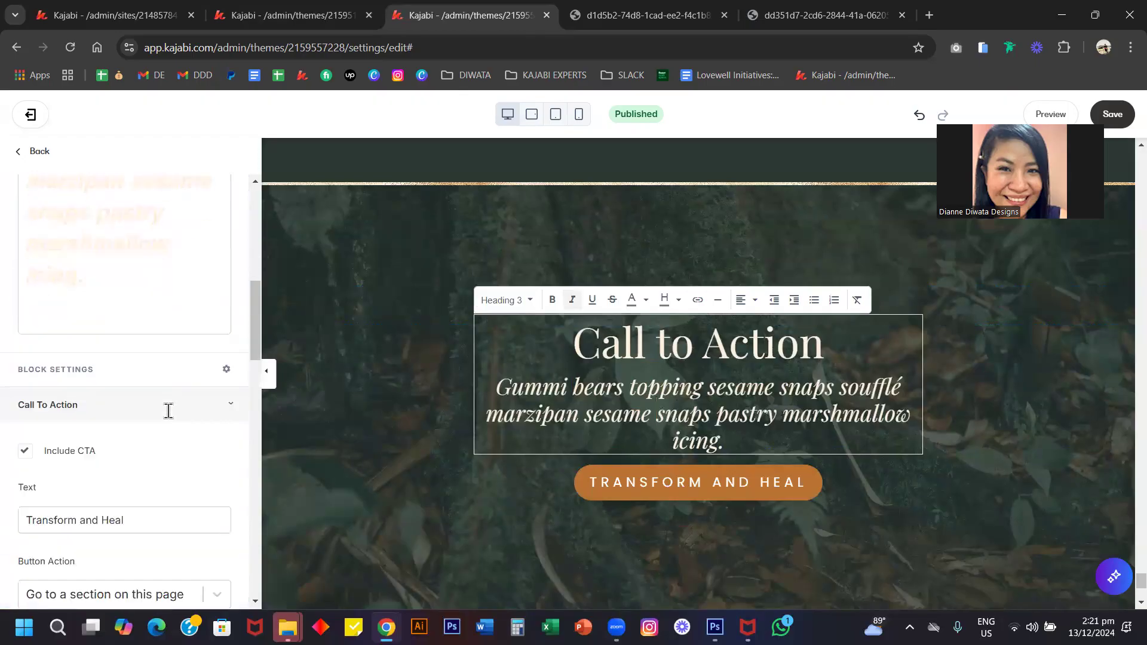
{"action": "scroll", "coordinate": [113, 380], "scroll_direction": "down", "scroll_amount": 2}
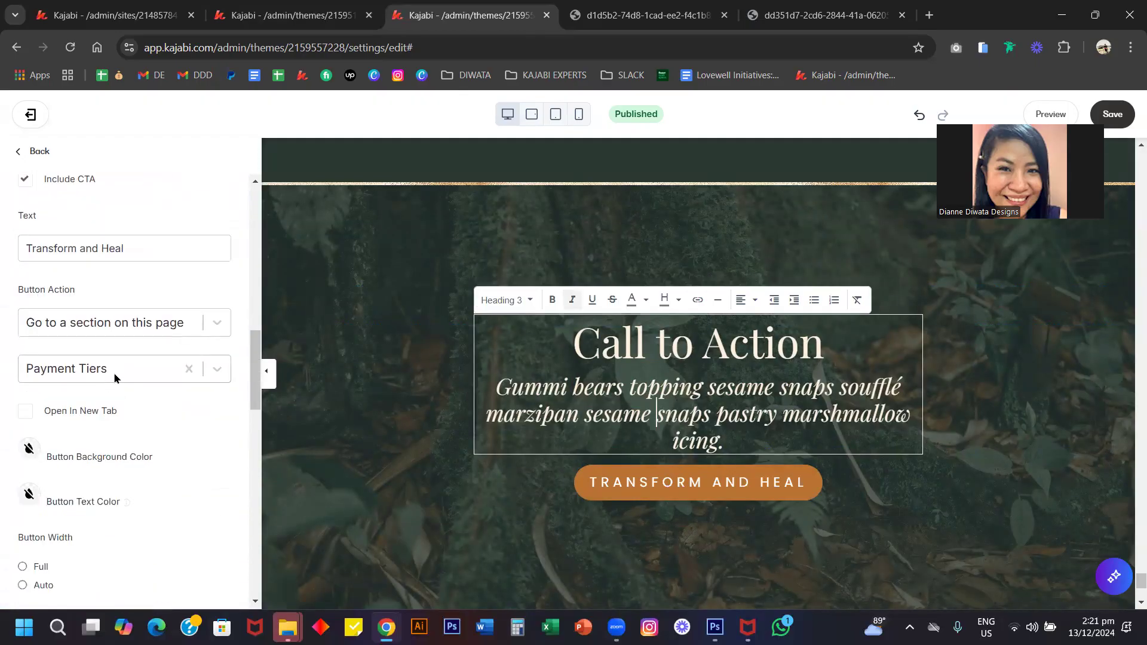
{"action": "left_click", "coordinate": [115, 378]}
{"action": "left_click", "coordinate": [215, 266]}
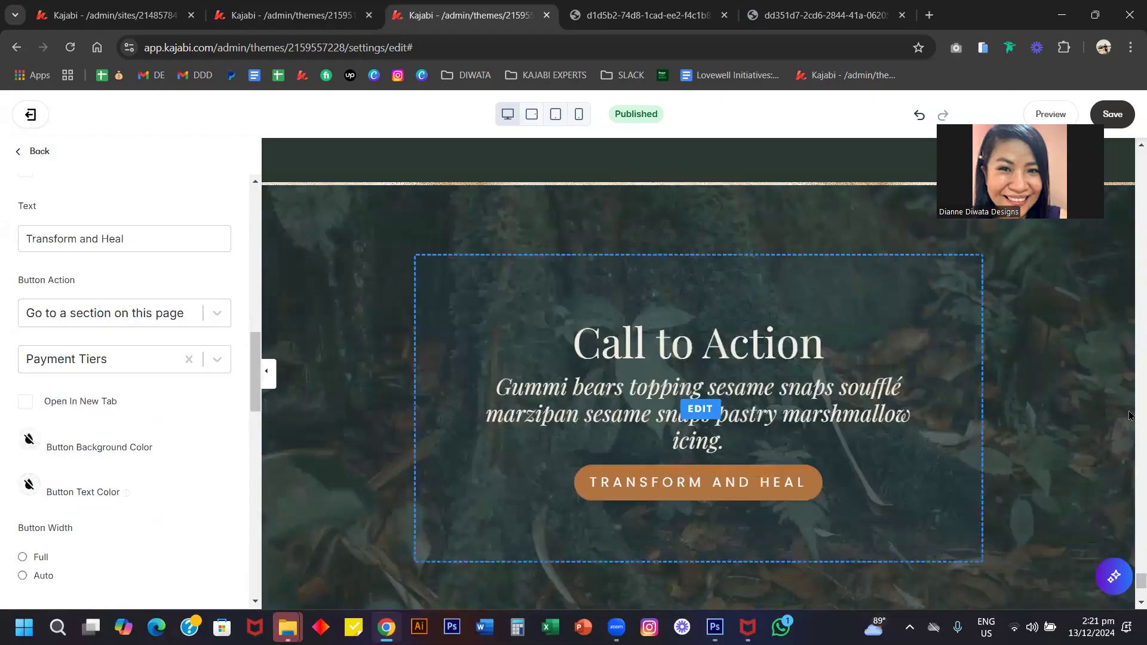
Set the hero's "BEGIN YOUR HEALING JOURNEY" button to go to the Introducing the Solution section
{"action": "left_click_drag", "start_coordinate": [1131, 584], "coordinate": [1129, 152]}
{"action": "left_click", "coordinate": [463, 284]}
{"action": "scroll", "coordinate": [116, 443], "scroll_direction": "down", "scroll_amount": 7}
{"action": "scroll", "coordinate": [115, 444], "scroll_direction": "down", "scroll_amount": 3}
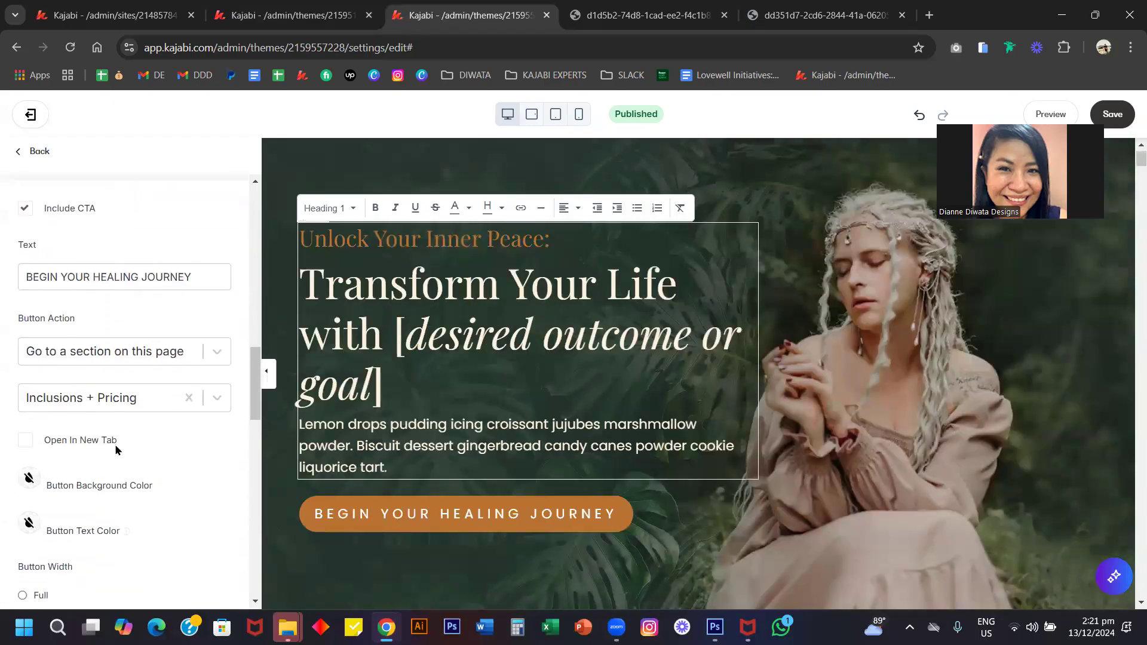
{"action": "left_click", "coordinate": [149, 398]}
{"action": "scroll", "coordinate": [143, 474], "scroll_direction": "down", "scroll_amount": 3}
{"action": "scroll", "coordinate": [143, 475], "scroll_direction": "down", "scroll_amount": 2}
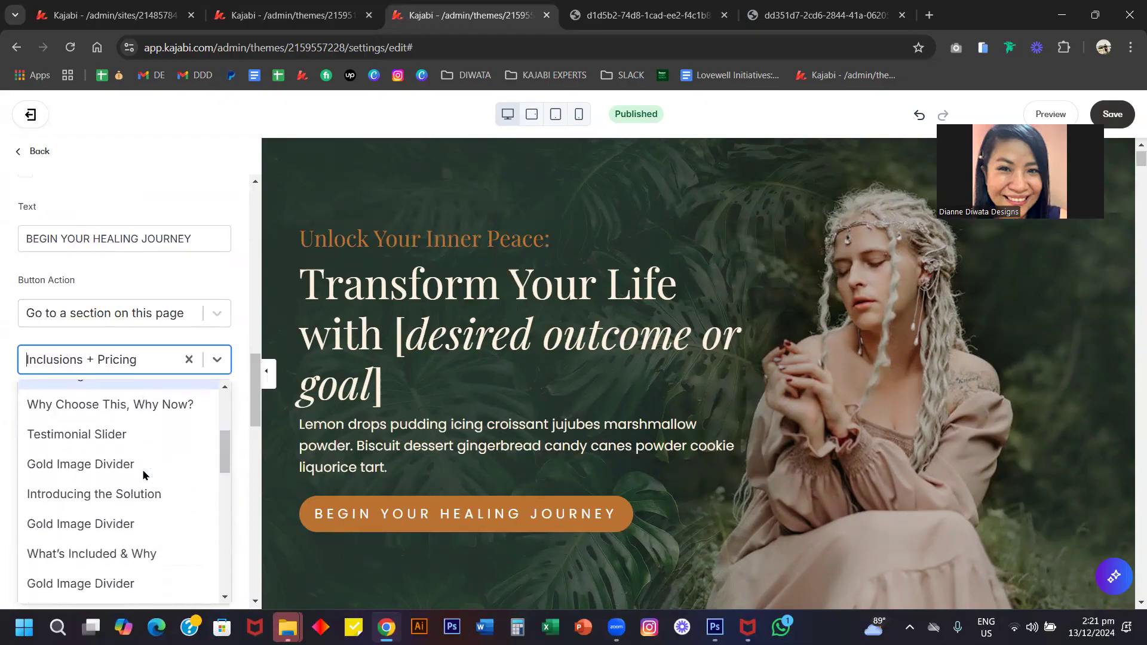
{"action": "left_click", "coordinate": [122, 484]}
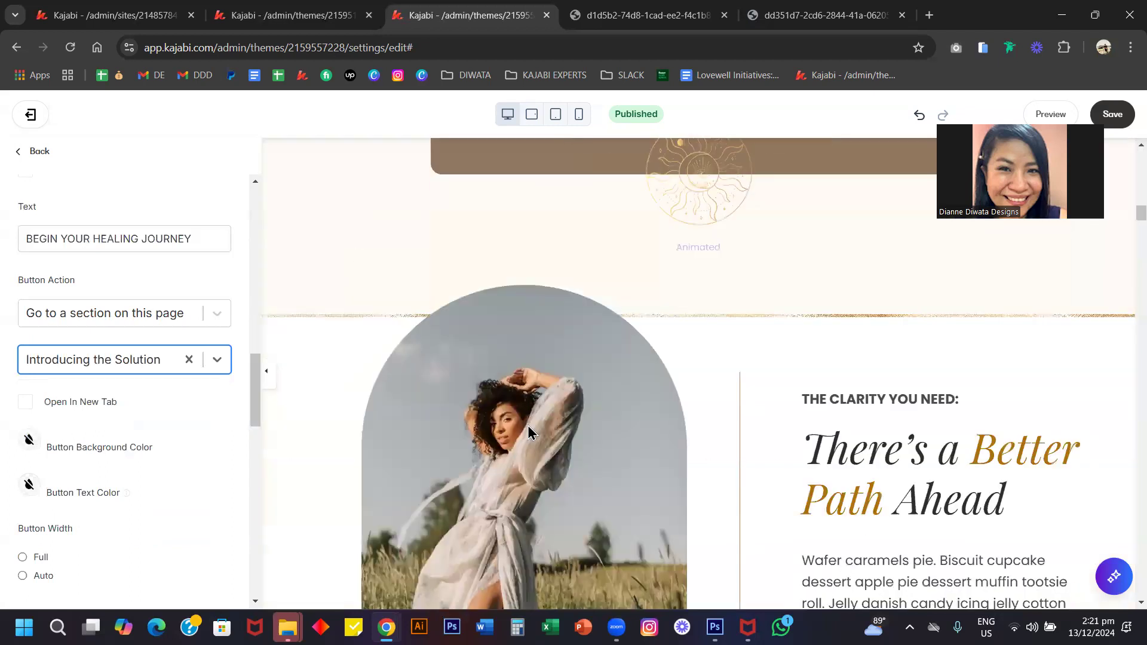
View the product introduction area of the page and open the Introducing the Solution section's settings
{"action": "scroll", "coordinate": [604, 351], "scroll_direction": "down", "scroll_amount": 3}
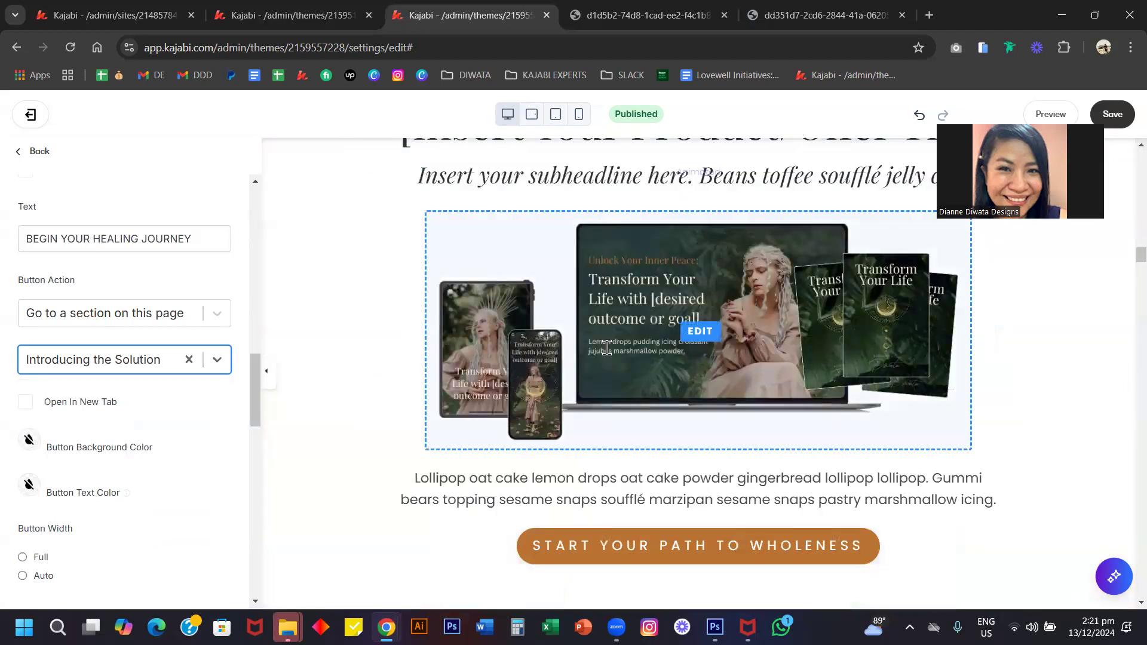
{"action": "scroll", "coordinate": [604, 350], "scroll_direction": "up", "scroll_amount": 3}
{"action": "scroll", "coordinate": [603, 354], "scroll_direction": "up", "scroll_amount": 3}
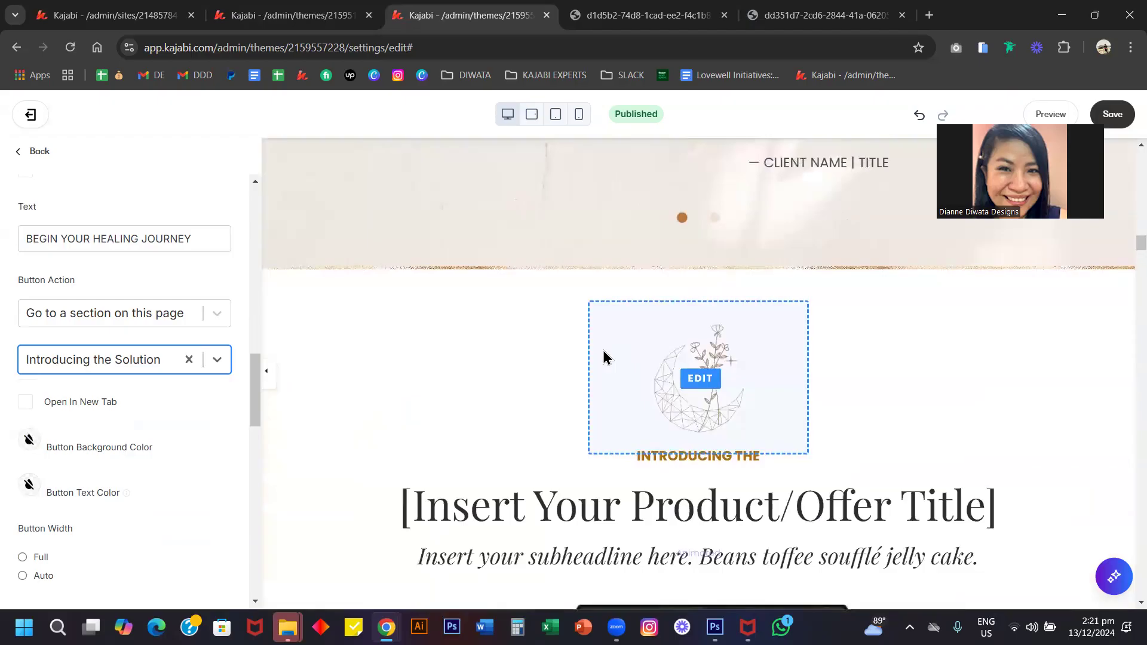
{"action": "left_click", "coordinate": [364, 334]}
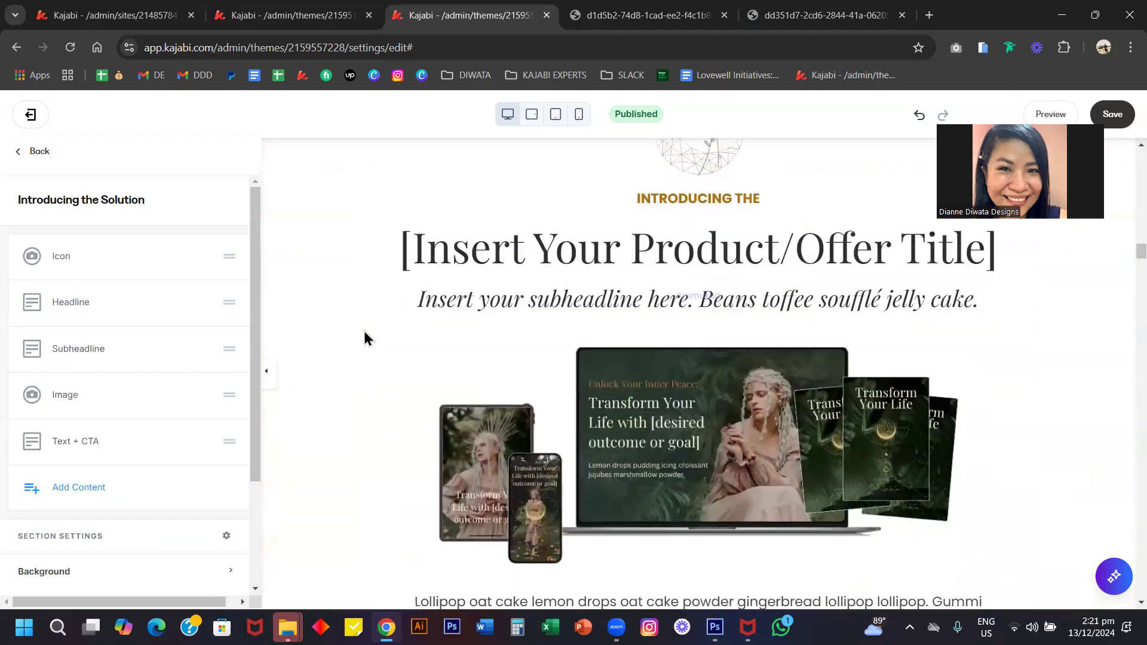
Preview the "There's a Better Path Ahead" section in the mobile view
{"action": "scroll", "coordinate": [364, 331], "scroll_direction": "up", "scroll_amount": 5}
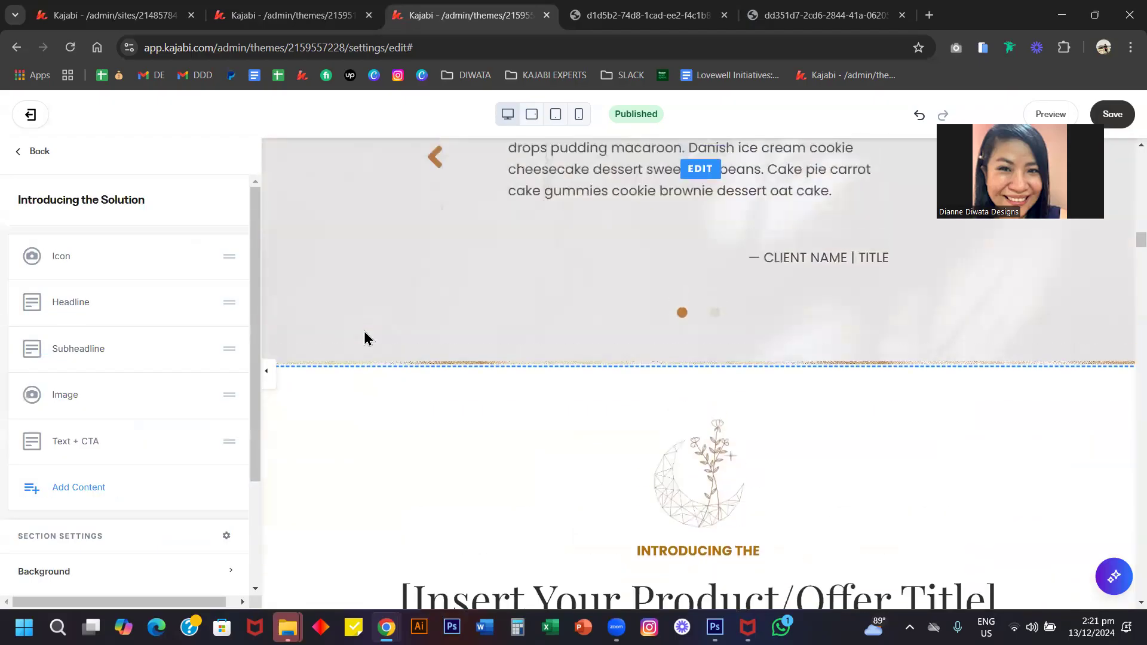
{"action": "scroll", "coordinate": [365, 332], "scroll_direction": "up", "scroll_amount": 5}
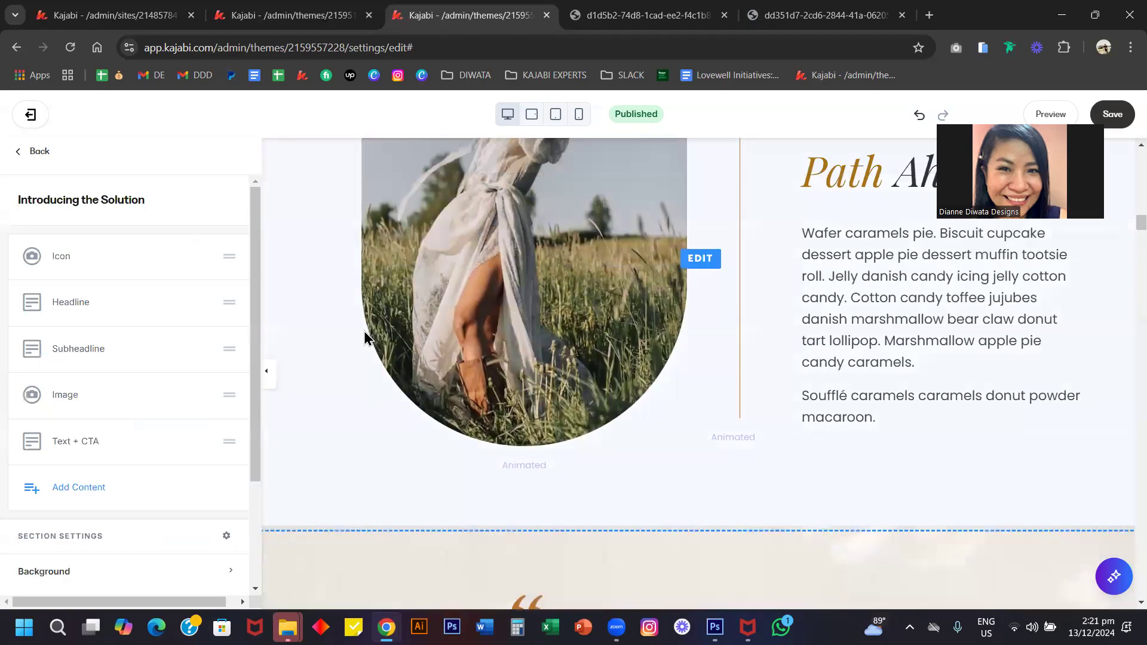
{"action": "scroll", "coordinate": [364, 333], "scroll_direction": "up", "scroll_amount": 1}
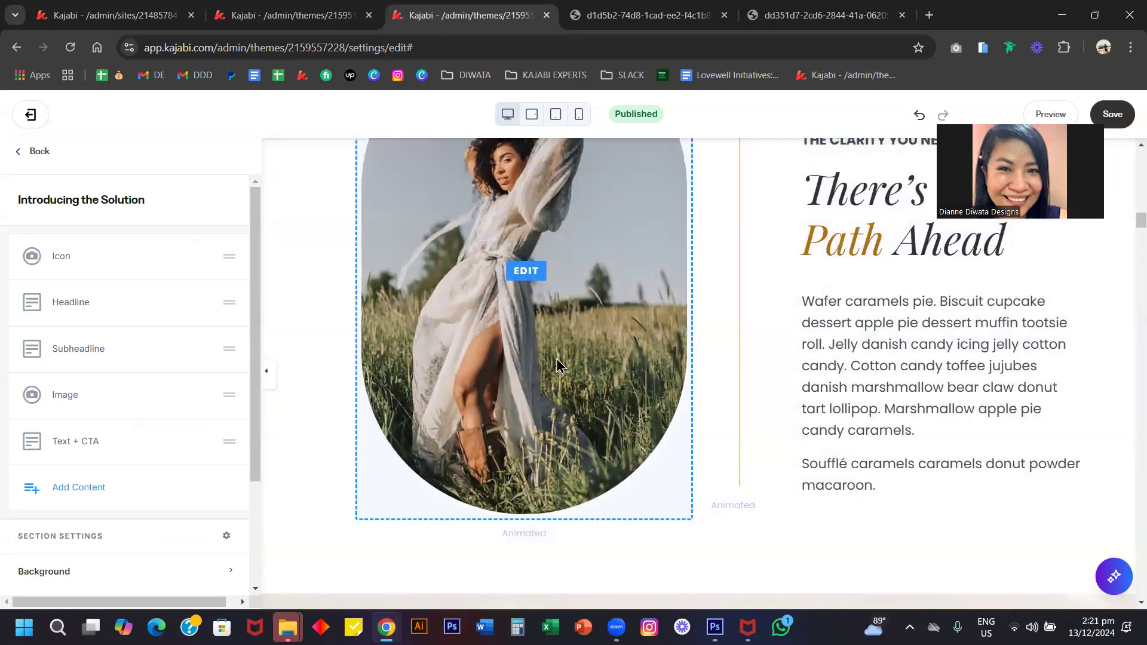
{"action": "left_click", "coordinate": [579, 116]}
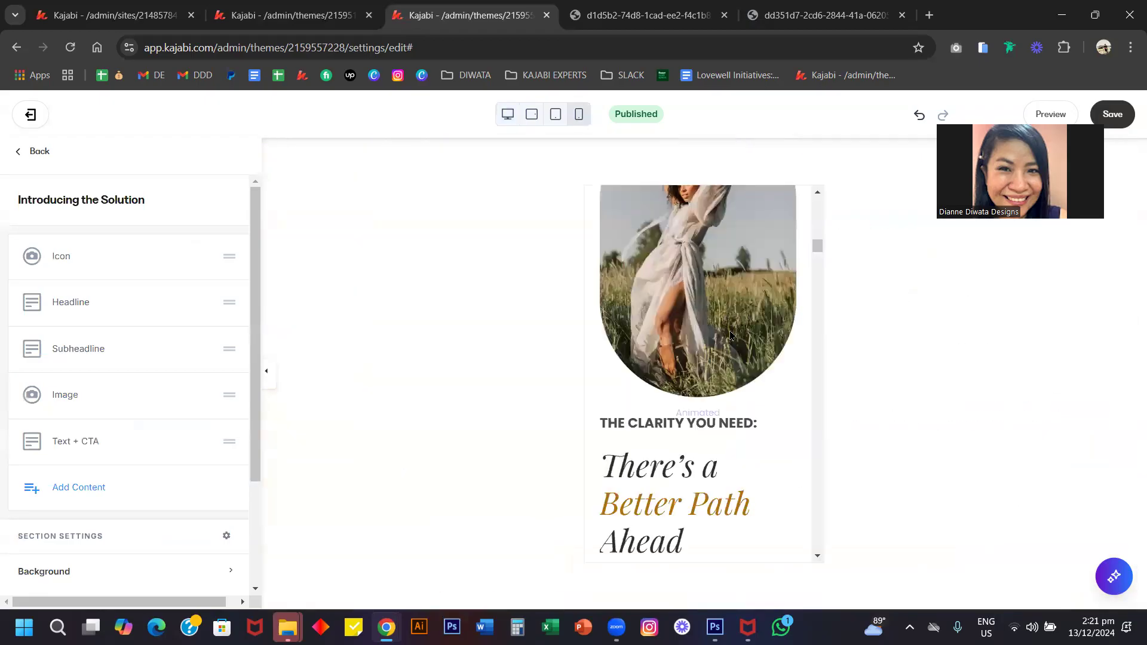
Hide the Icon block above the "Introducing the" headline in the Introducing the Solution section
{"action": "scroll", "coordinate": [731, 336], "scroll_direction": "up", "scroll_amount": 3}
{"action": "scroll", "coordinate": [731, 335], "scroll_direction": "up", "scroll_amount": 3}
{"action": "scroll", "coordinate": [730, 332], "scroll_direction": "down", "scroll_amount": 10}
{"action": "scroll", "coordinate": [730, 332], "scroll_direction": "down", "scroll_amount": 8}
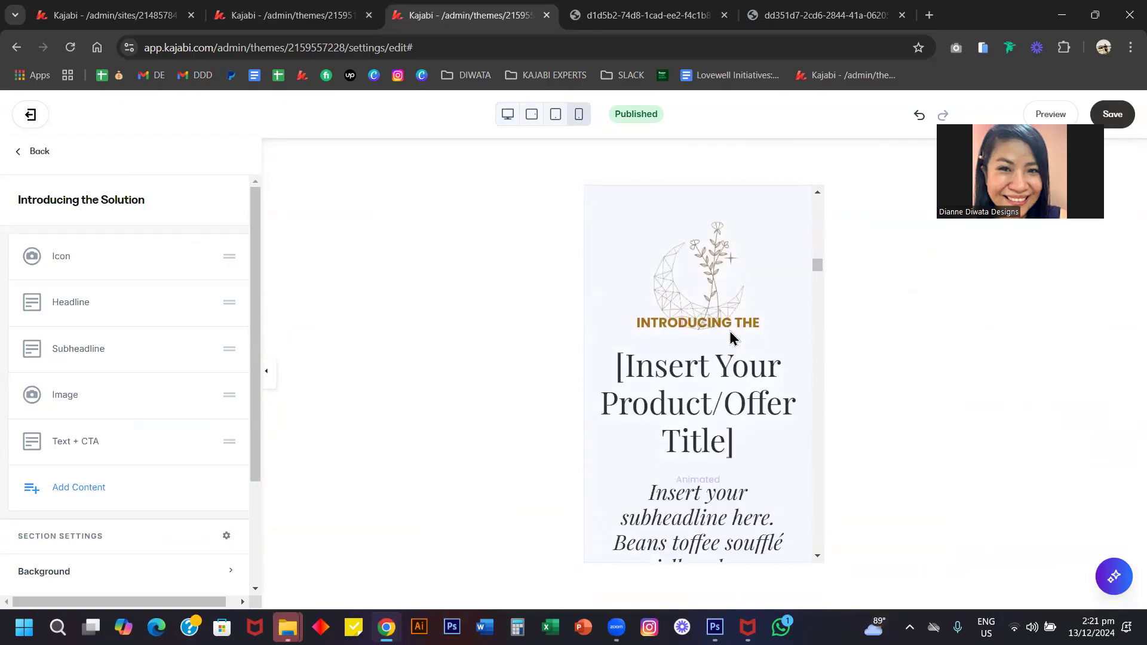
{"action": "scroll", "coordinate": [661, 308], "scroll_direction": "up", "scroll_amount": 2}
{"action": "left_click", "coordinate": [705, 356]}
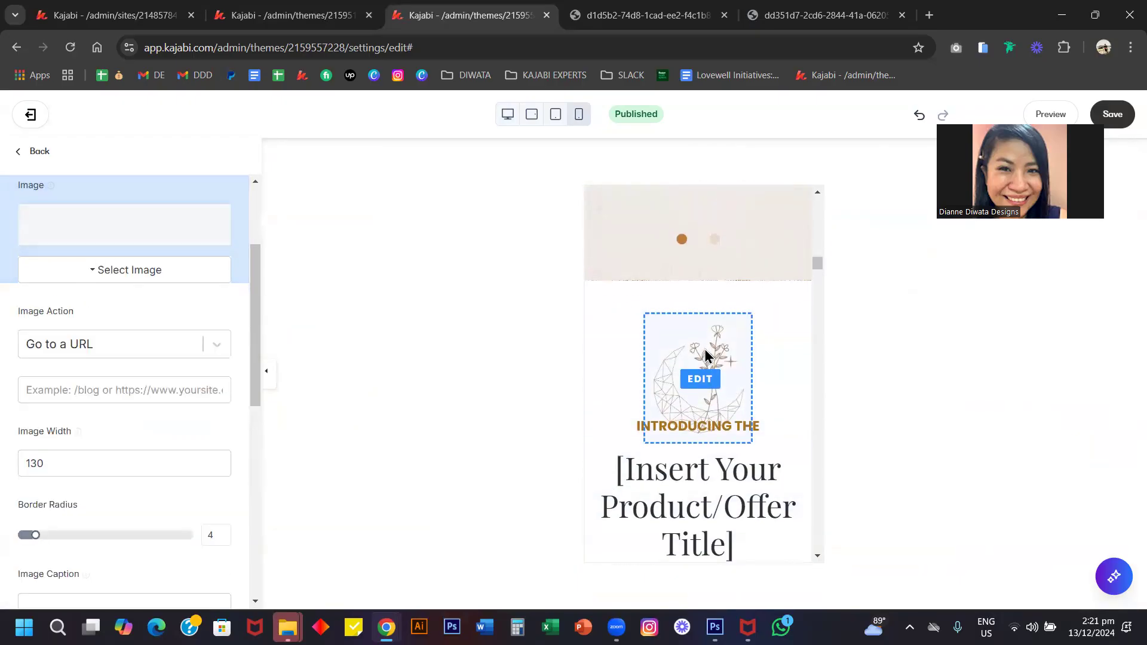
{"action": "scroll", "coordinate": [120, 338], "scroll_direction": "up", "scroll_amount": 3}
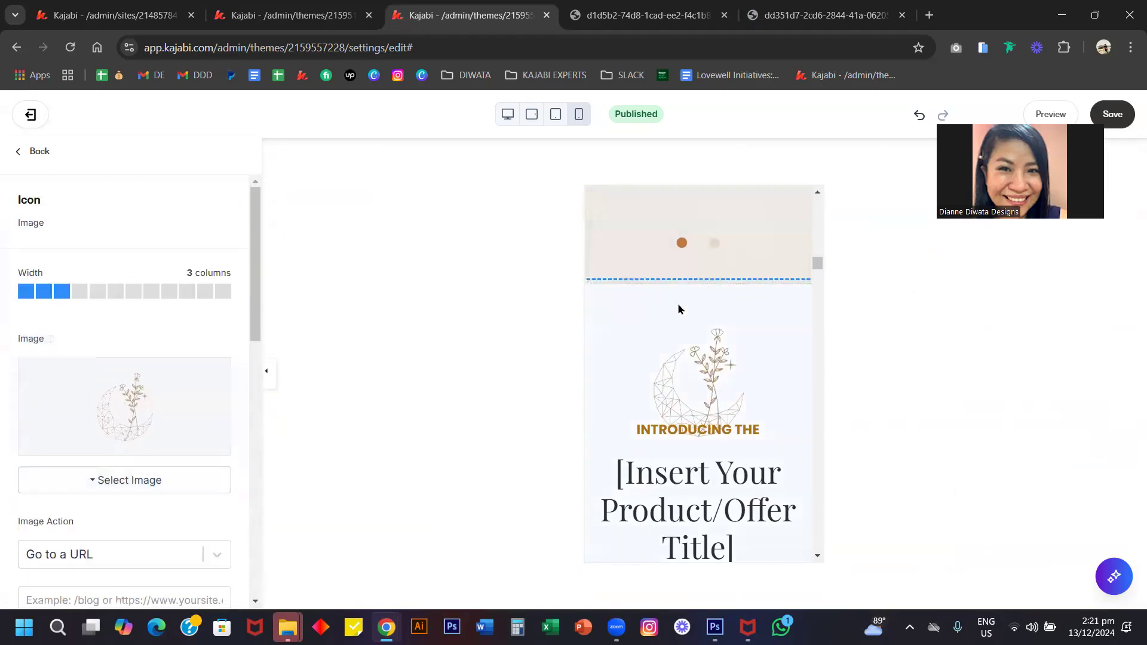
{"action": "left_click", "coordinate": [39, 153]}
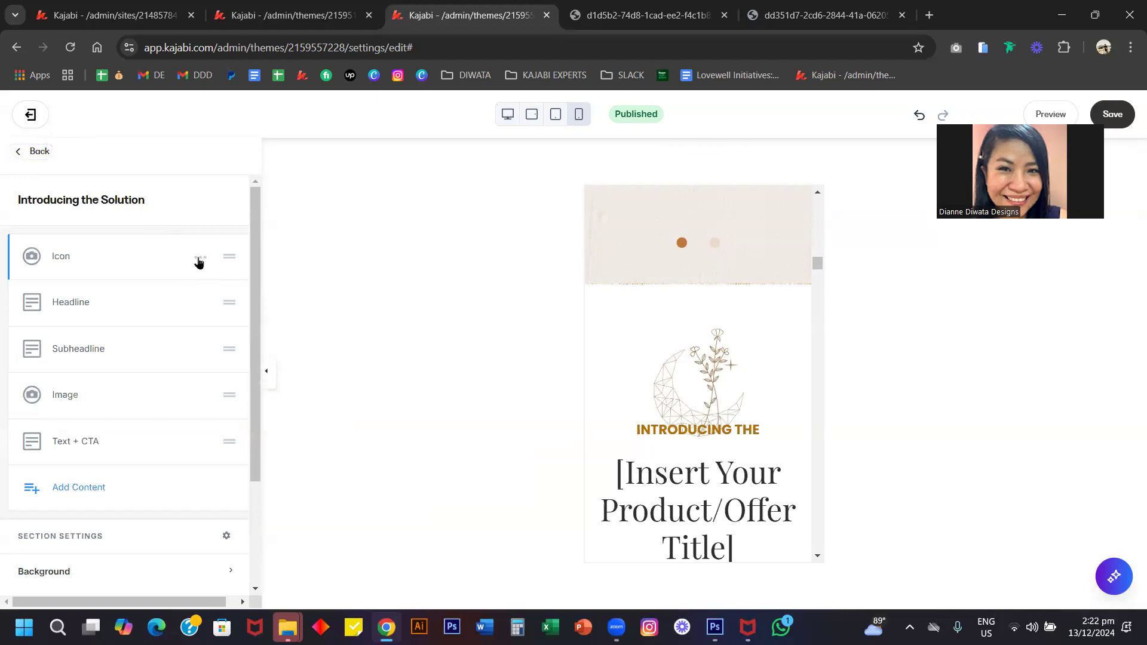
{"action": "left_click", "coordinate": [199, 260]}
{"action": "left_click", "coordinate": [175, 333]}
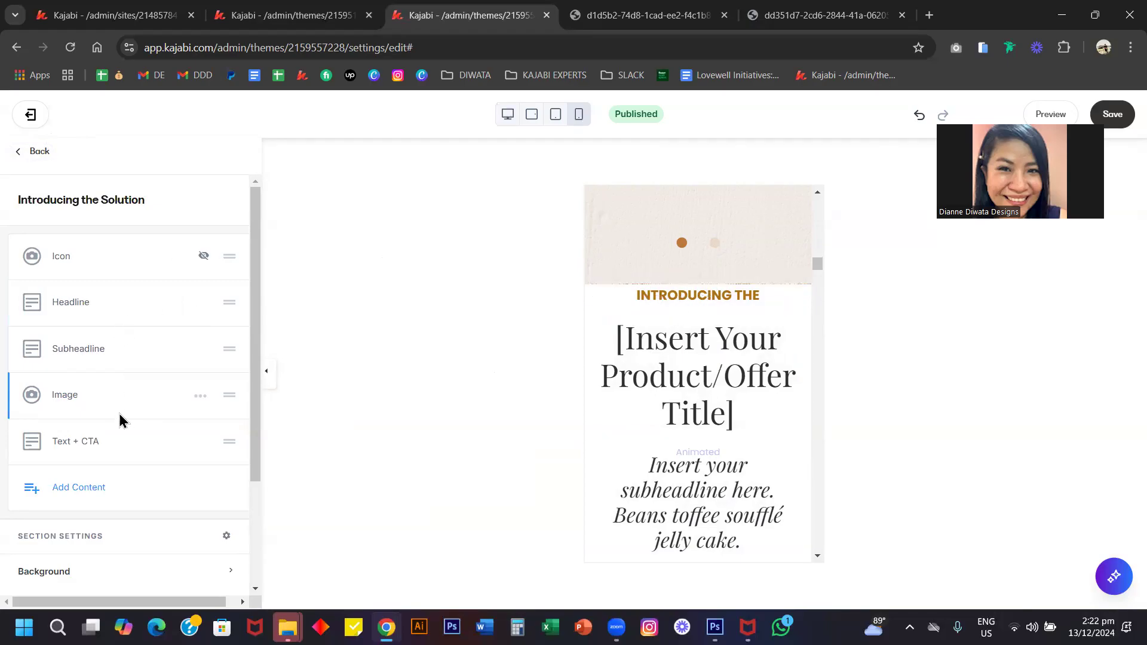
Set the top mobile section padding of the Introducing the Solution section to 100
{"action": "scroll", "coordinate": [122, 425], "scroll_direction": "down", "scroll_amount": 3}
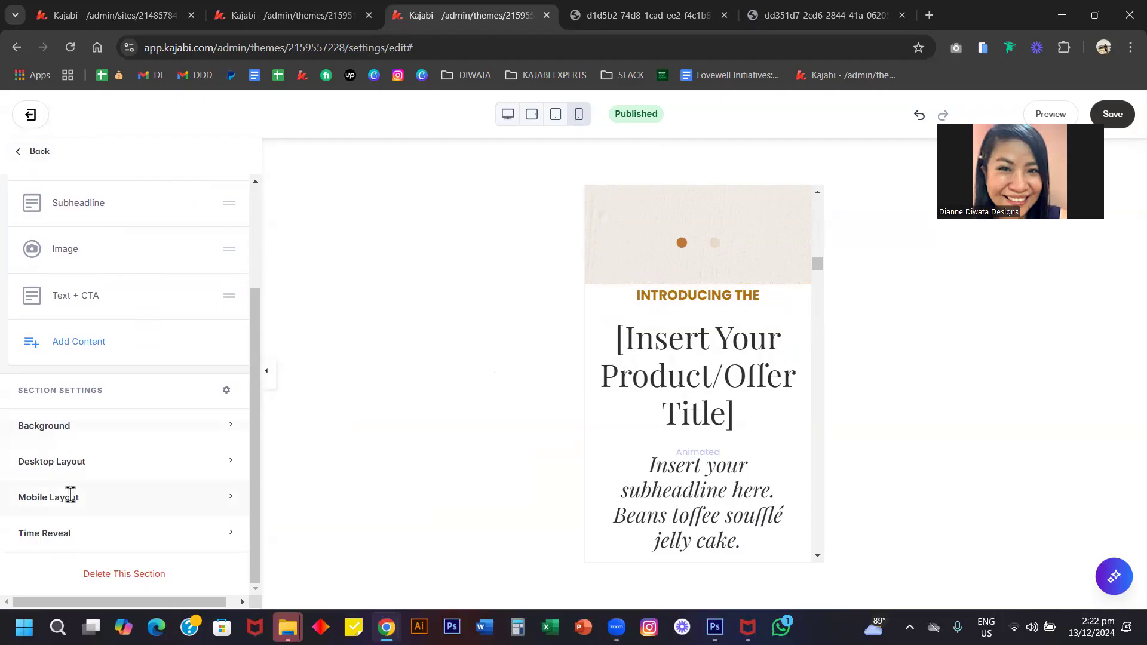
{"action": "left_click", "coordinate": [82, 505]}
{"action": "scroll", "coordinate": [82, 503], "scroll_direction": "down", "scroll_amount": 3}
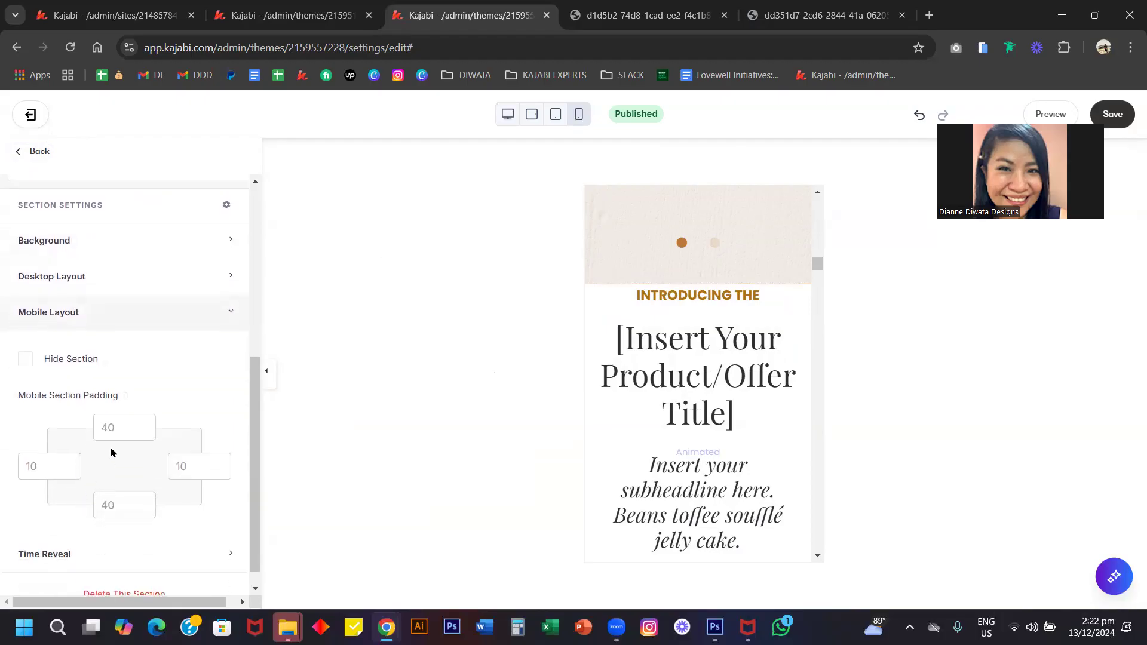
{"action": "left_click", "coordinate": [115, 428]}
{"action": "type", "text": "100"}
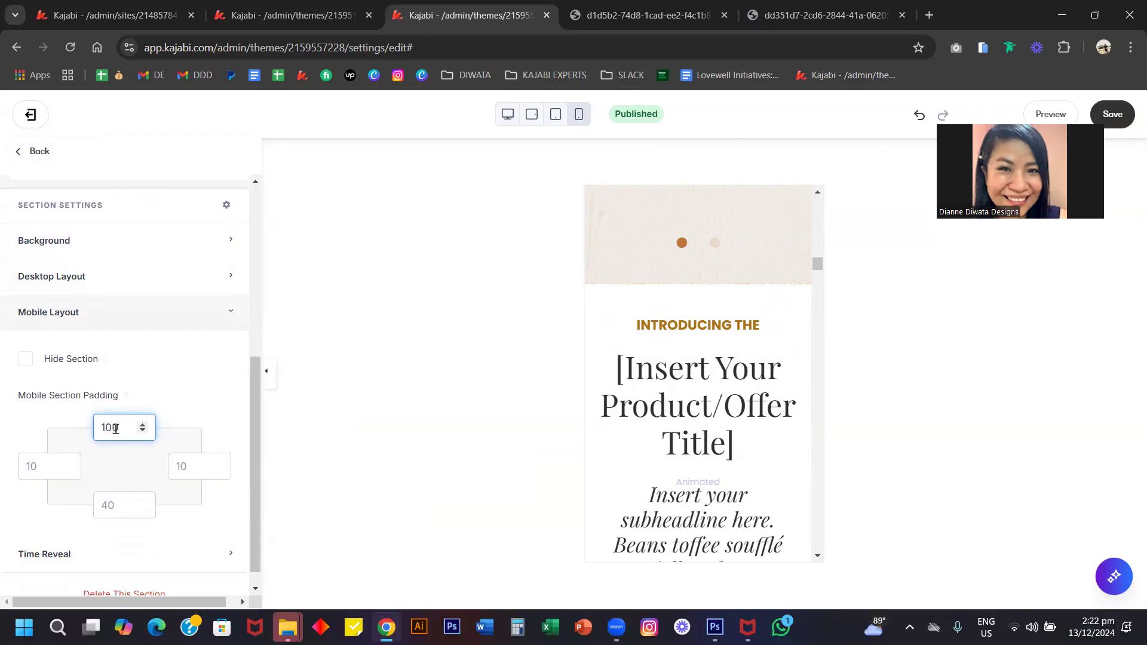
Review the sections below the product introduction in the mobile view
{"action": "scroll", "coordinate": [668, 422], "scroll_direction": "down", "scroll_amount": 2}
{"action": "scroll", "coordinate": [668, 421], "scroll_direction": "down", "scroll_amount": 15}
{"action": "scroll", "coordinate": [668, 422], "scroll_direction": "down", "scroll_amount": 12}
{"action": "scroll", "coordinate": [666, 417], "scroll_direction": "down", "scroll_amount": 15}
{"action": "scroll", "coordinate": [666, 417], "scroll_direction": "down", "scroll_amount": 10}
Switch the preview to the desktop view and review the page from the "Call to Action Headline" section back up to the product introduction
{"action": "left_click", "coordinate": [503, 114]}
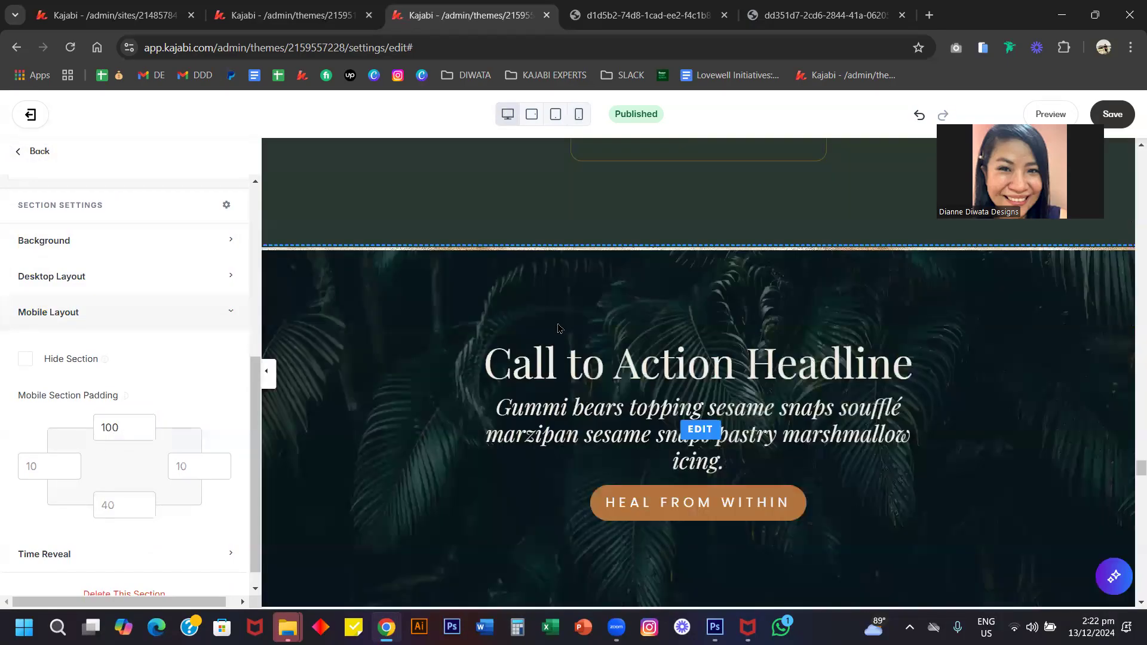
{"action": "scroll", "coordinate": [558, 328], "scroll_direction": "up", "scroll_amount": 4}
{"action": "scroll", "coordinate": [558, 328], "scroll_direction": "up", "scroll_amount": 15}
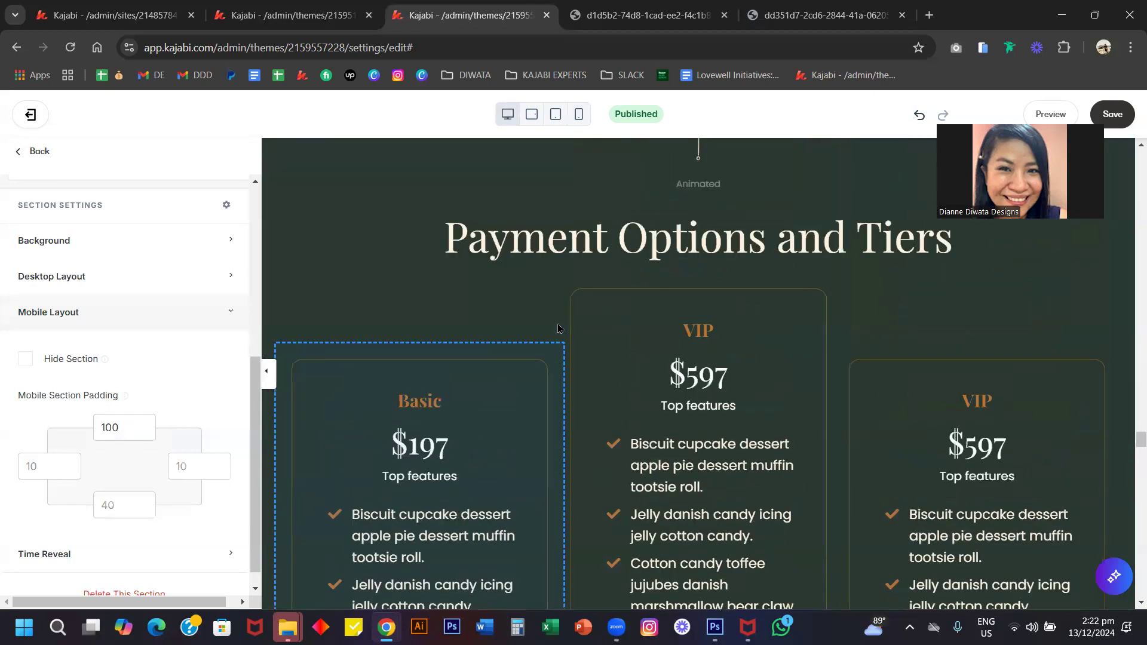
{"action": "scroll", "coordinate": [557, 323], "scroll_direction": "up", "scroll_amount": 15}
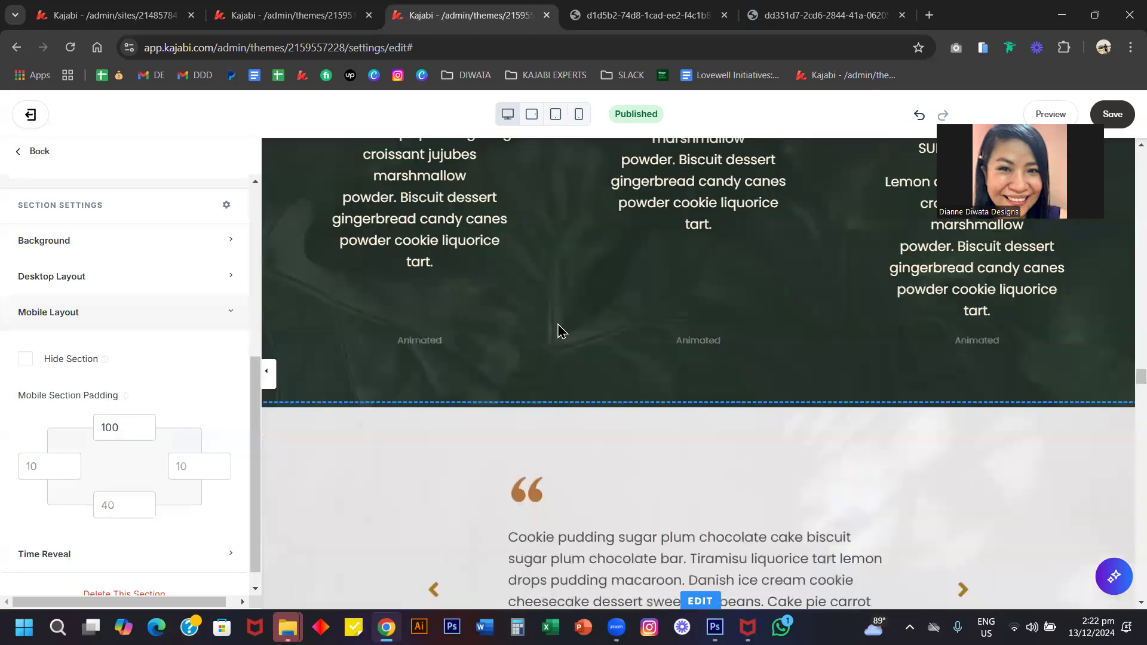
{"action": "scroll", "coordinate": [558, 325], "scroll_direction": "up", "scroll_amount": 15}
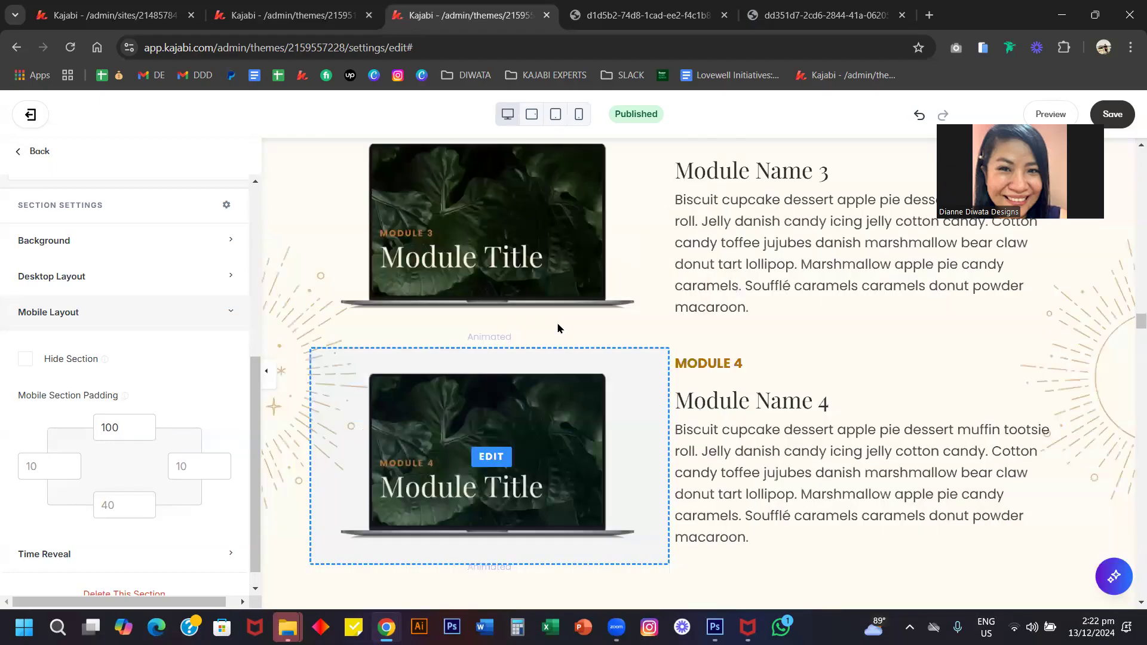
{"action": "scroll", "coordinate": [558, 328], "scroll_direction": "up", "scroll_amount": 10}
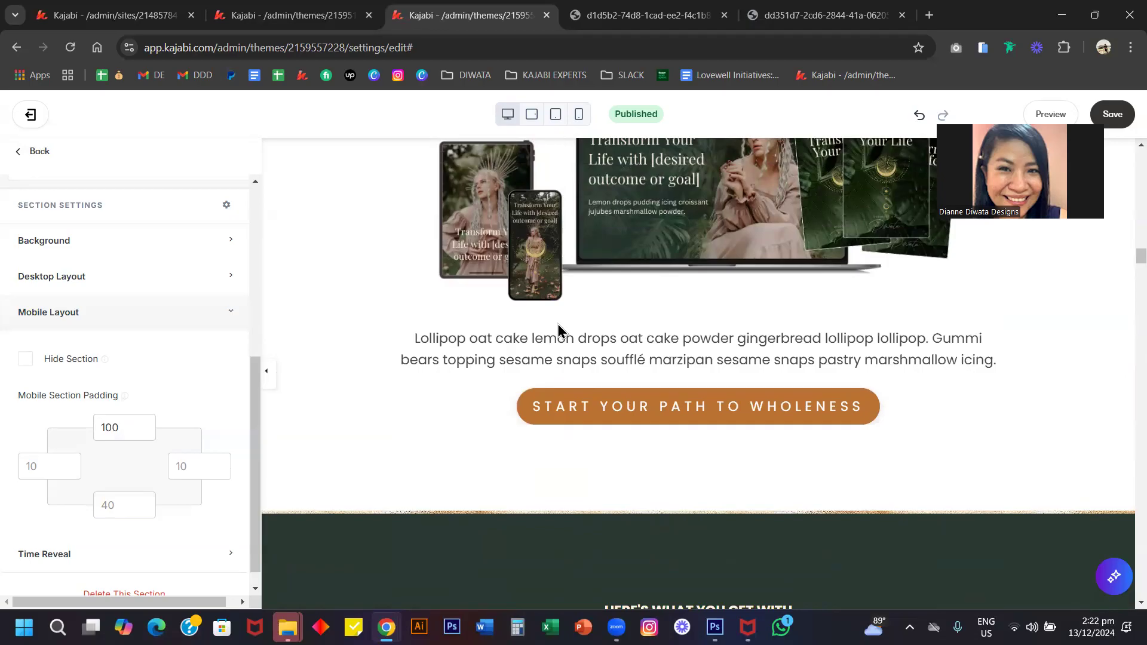
{"action": "scroll", "coordinate": [558, 325], "scroll_direction": "up", "scroll_amount": 3}
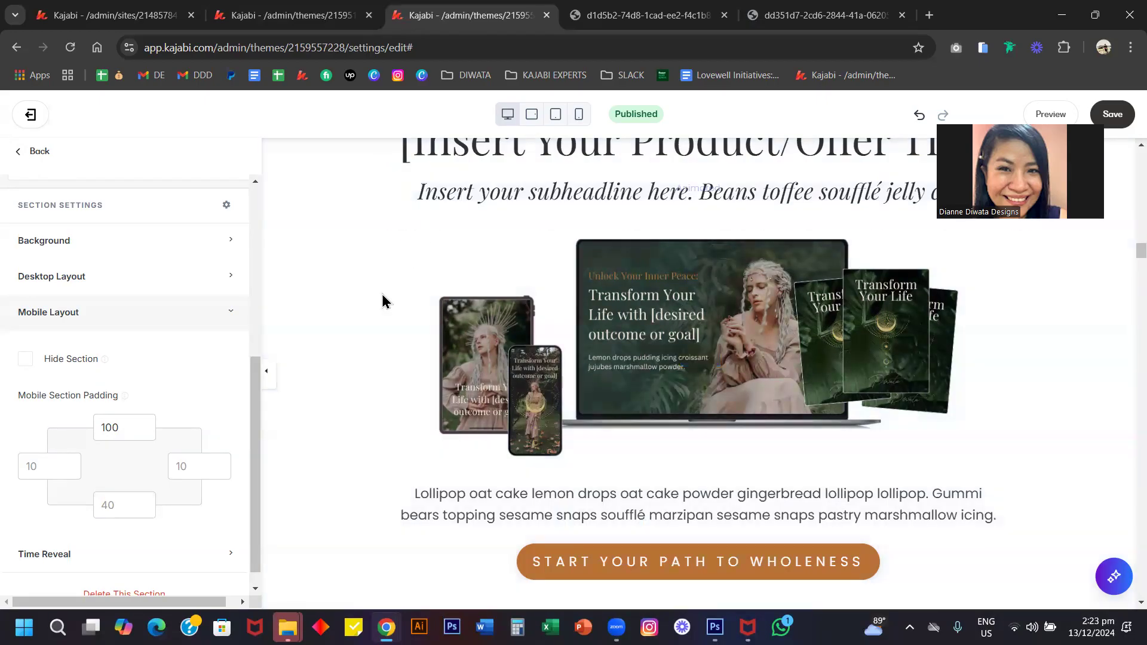
{"action": "scroll", "coordinate": [382, 294], "scroll_direction": "up", "scroll_amount": 3}
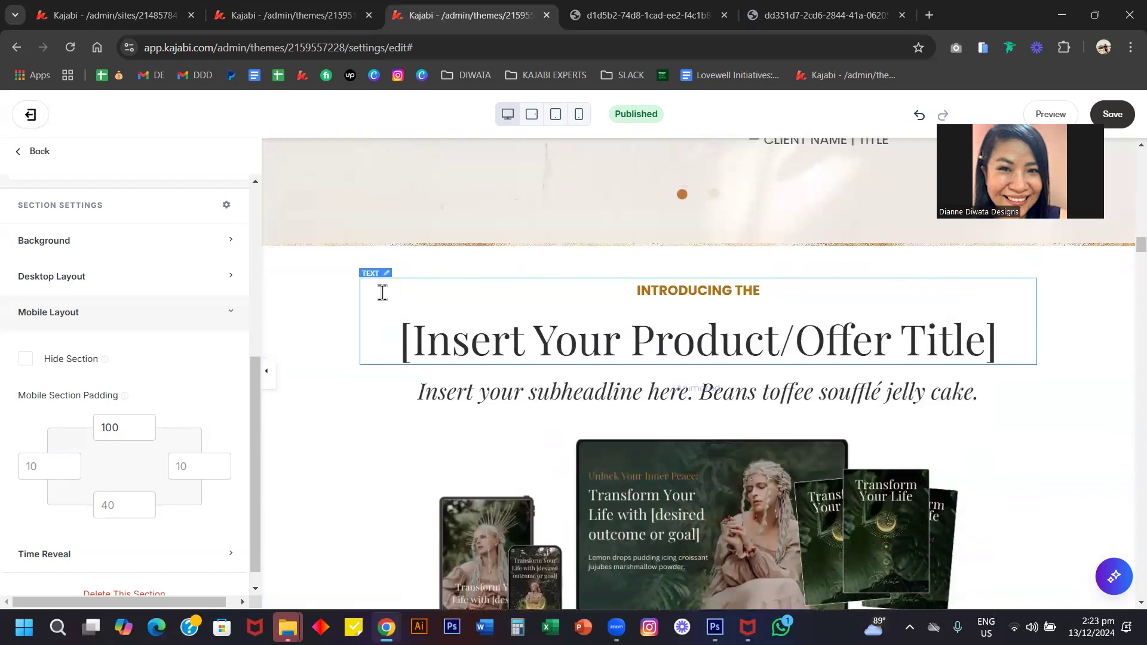
{"action": "scroll", "coordinate": [382, 293], "scroll_direction": "up", "scroll_amount": 1}
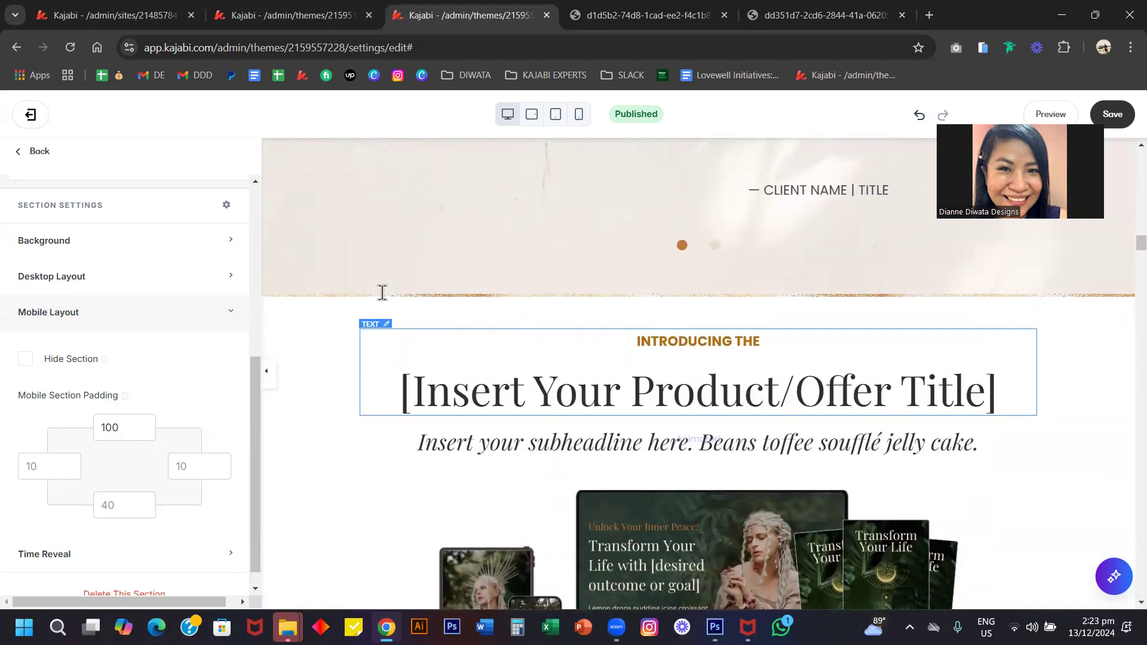
{"action": "scroll", "coordinate": [382, 293], "scroll_direction": "down", "scroll_amount": 2}
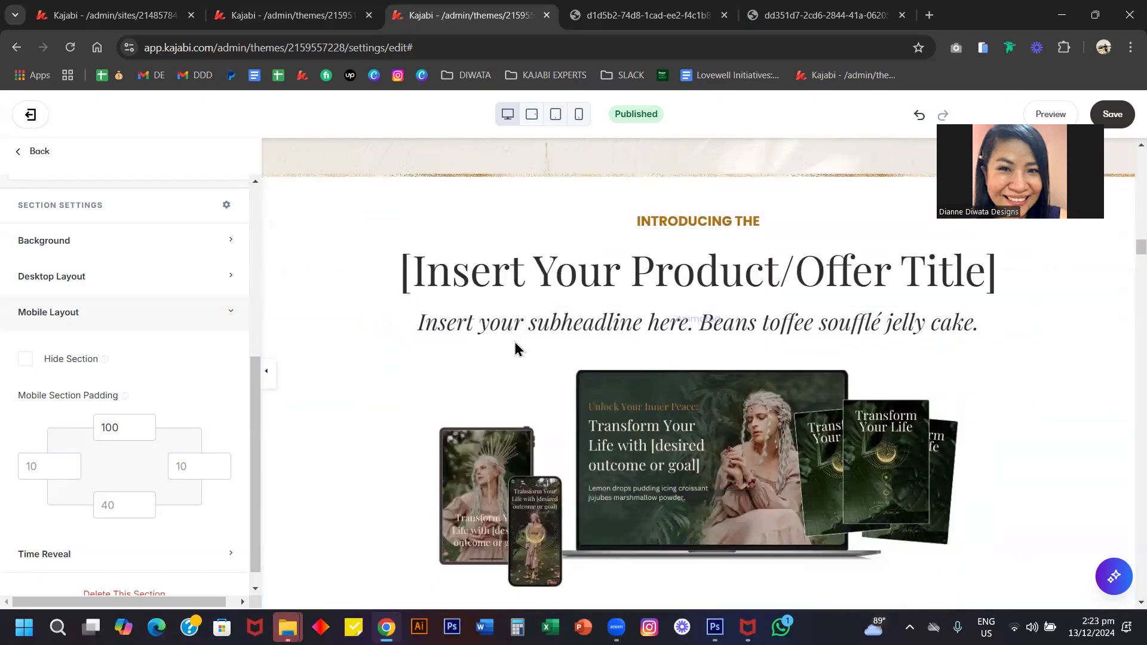
{"action": "scroll", "coordinate": [515, 344], "scroll_direction": "up", "scroll_amount": 1}
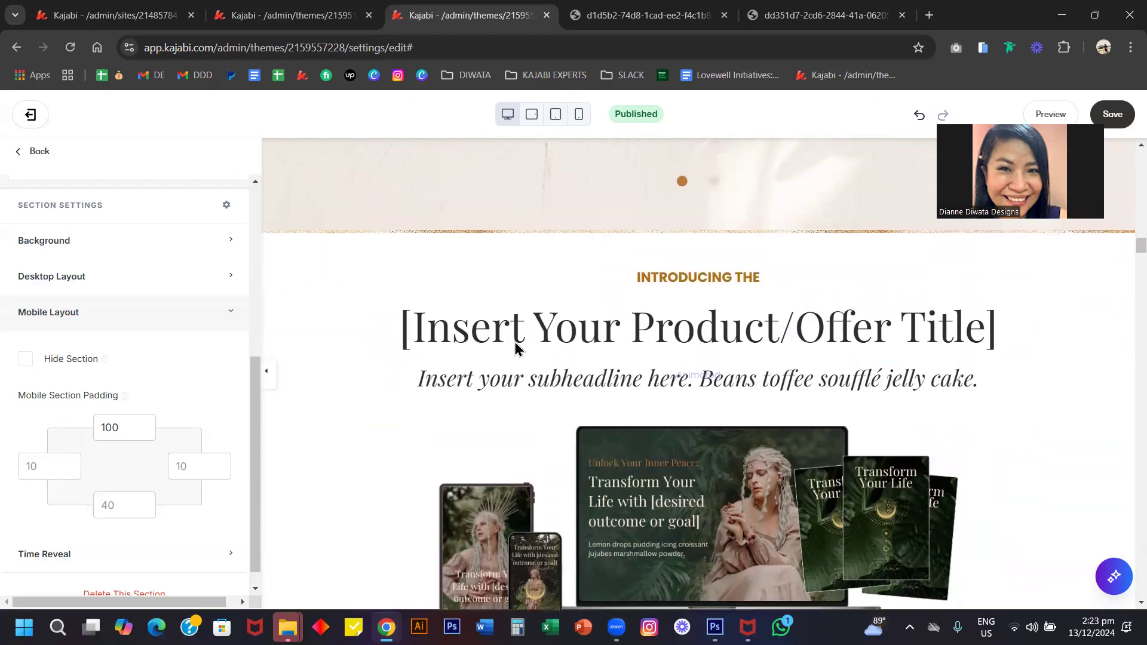
{"action": "scroll", "coordinate": [515, 342], "scroll_direction": "up", "scroll_amount": 1}
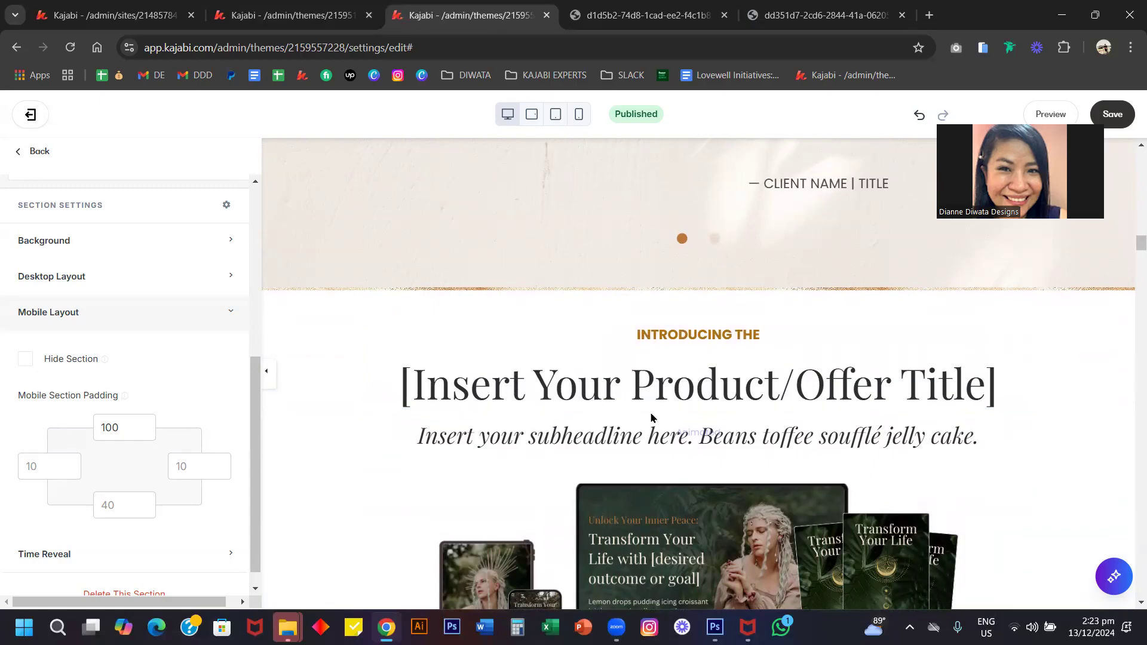
{"action": "left_click", "coordinate": [825, 586]}
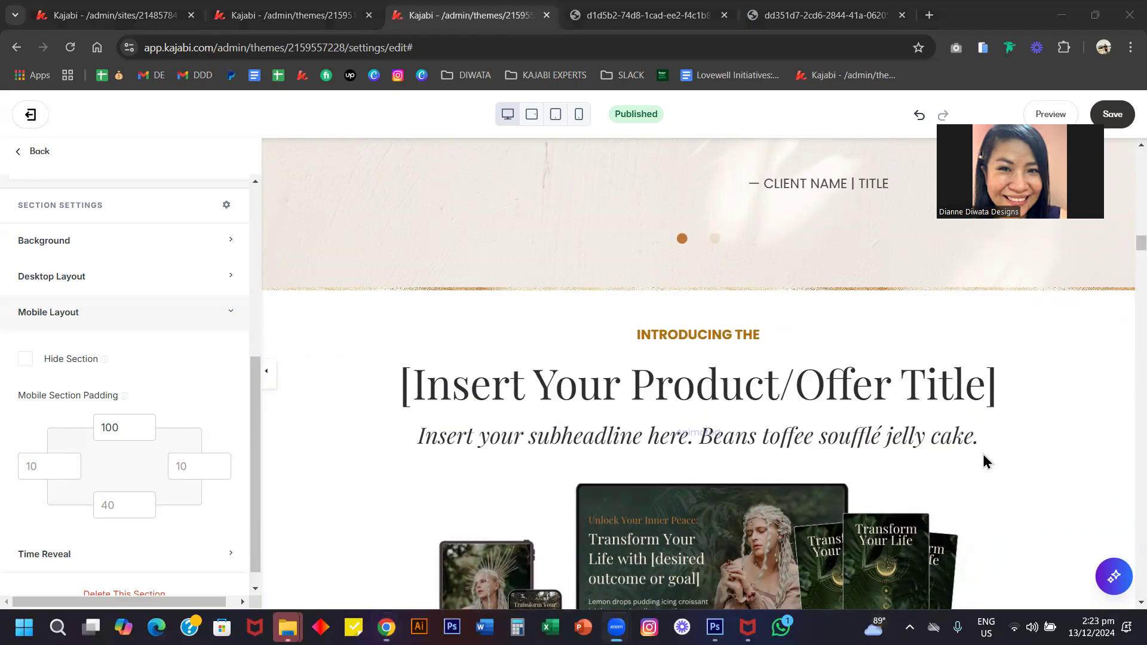